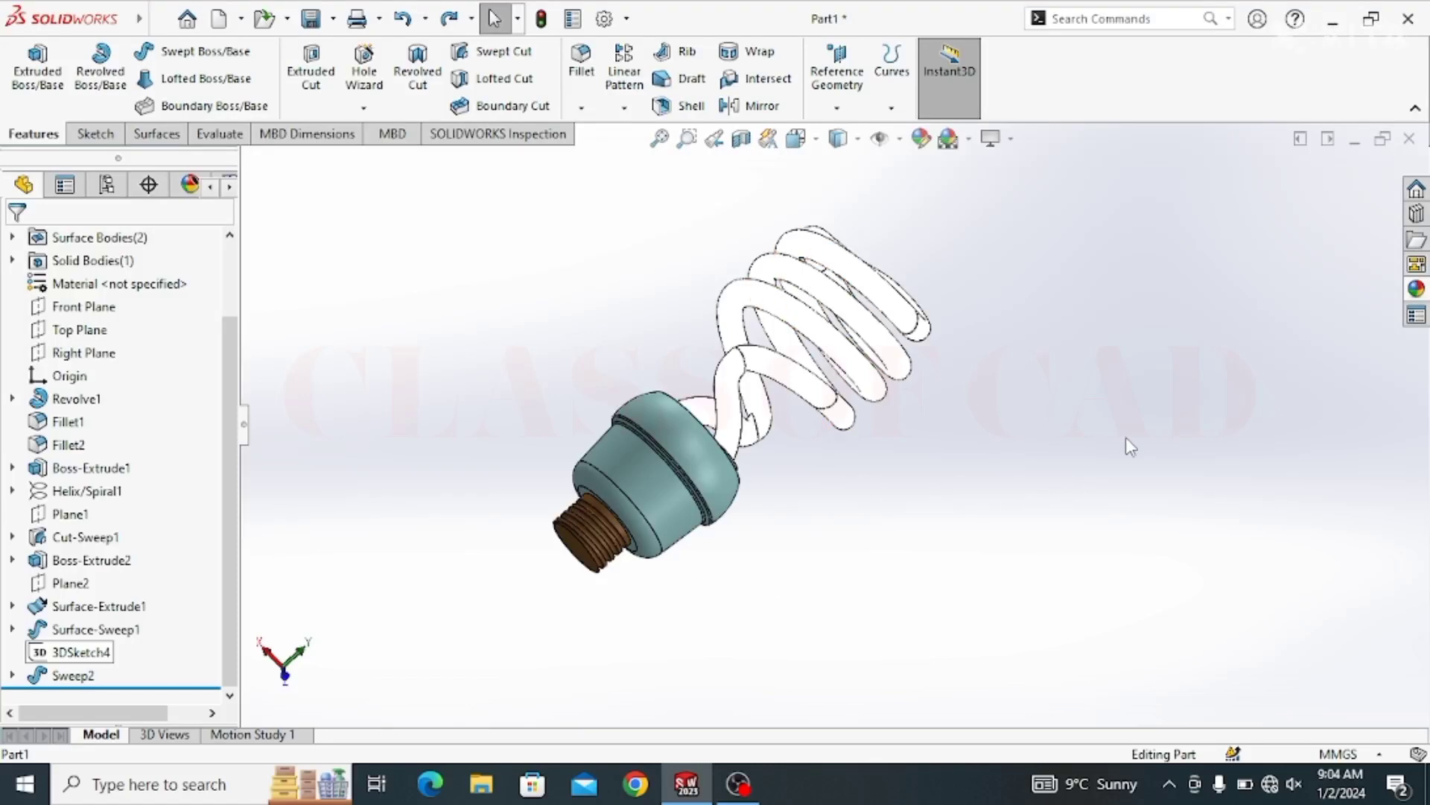
# Zoom and orbit the finished spiral bulb model to preview it from a new angle
pyautogui.scroll(-2, 861, 268)
pyautogui.scroll(-1, 860, 268)
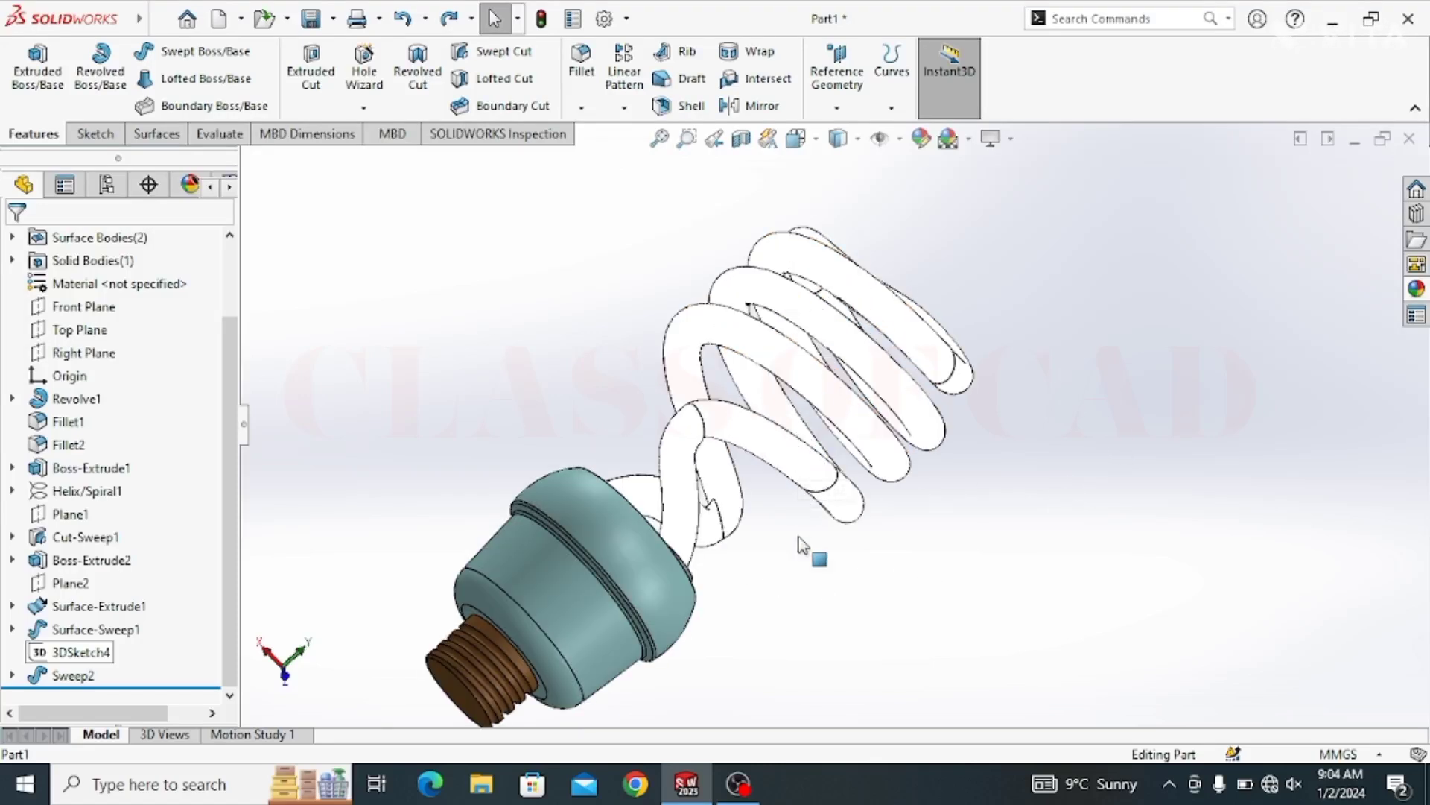
pyautogui.moveTo(800, 546); pyautogui.dragTo(738, 600, button='middle')
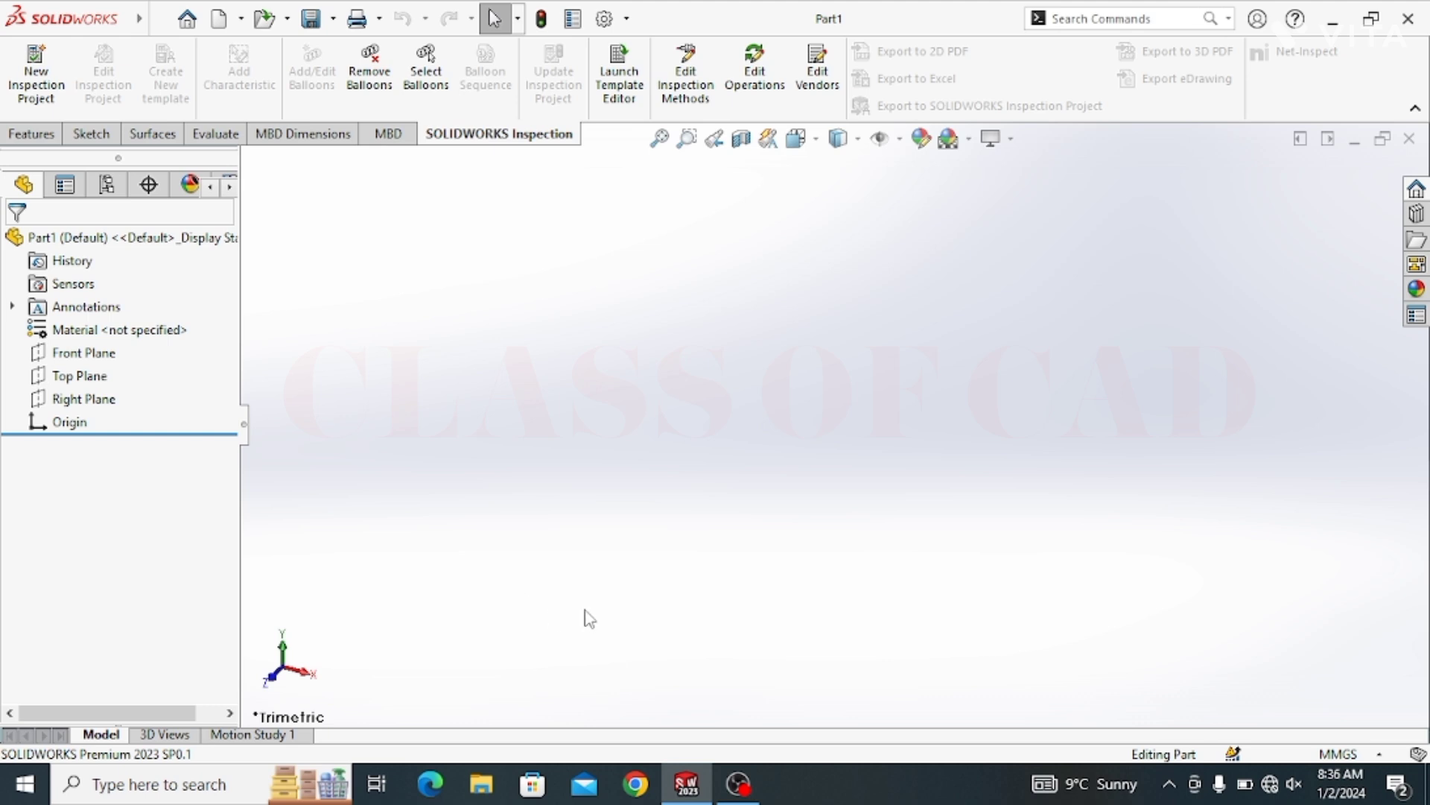
# Start a sketch on the Right Plane and draw the straight profile edges from the origin
pyautogui.click(81, 399)
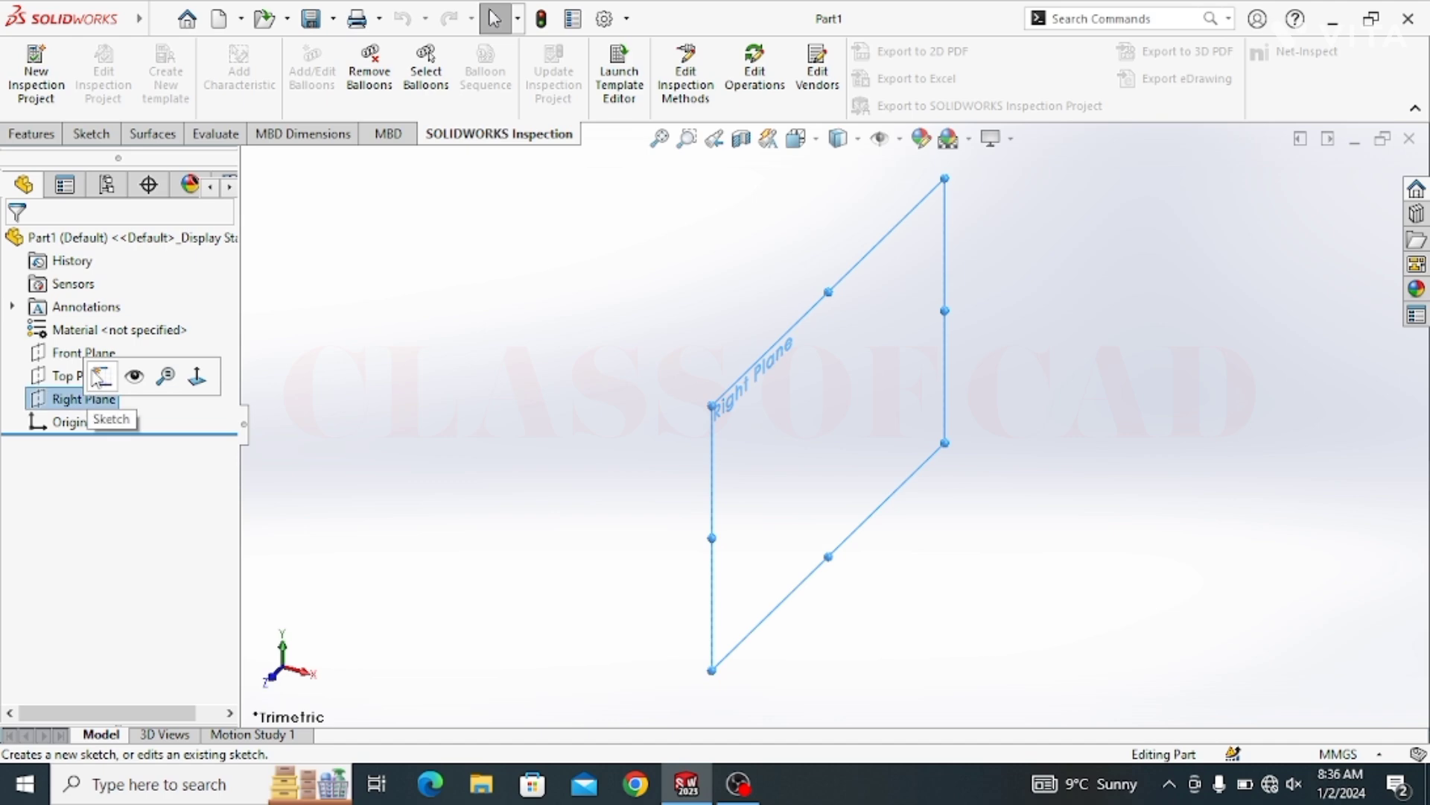
pyautogui.click(99, 375)
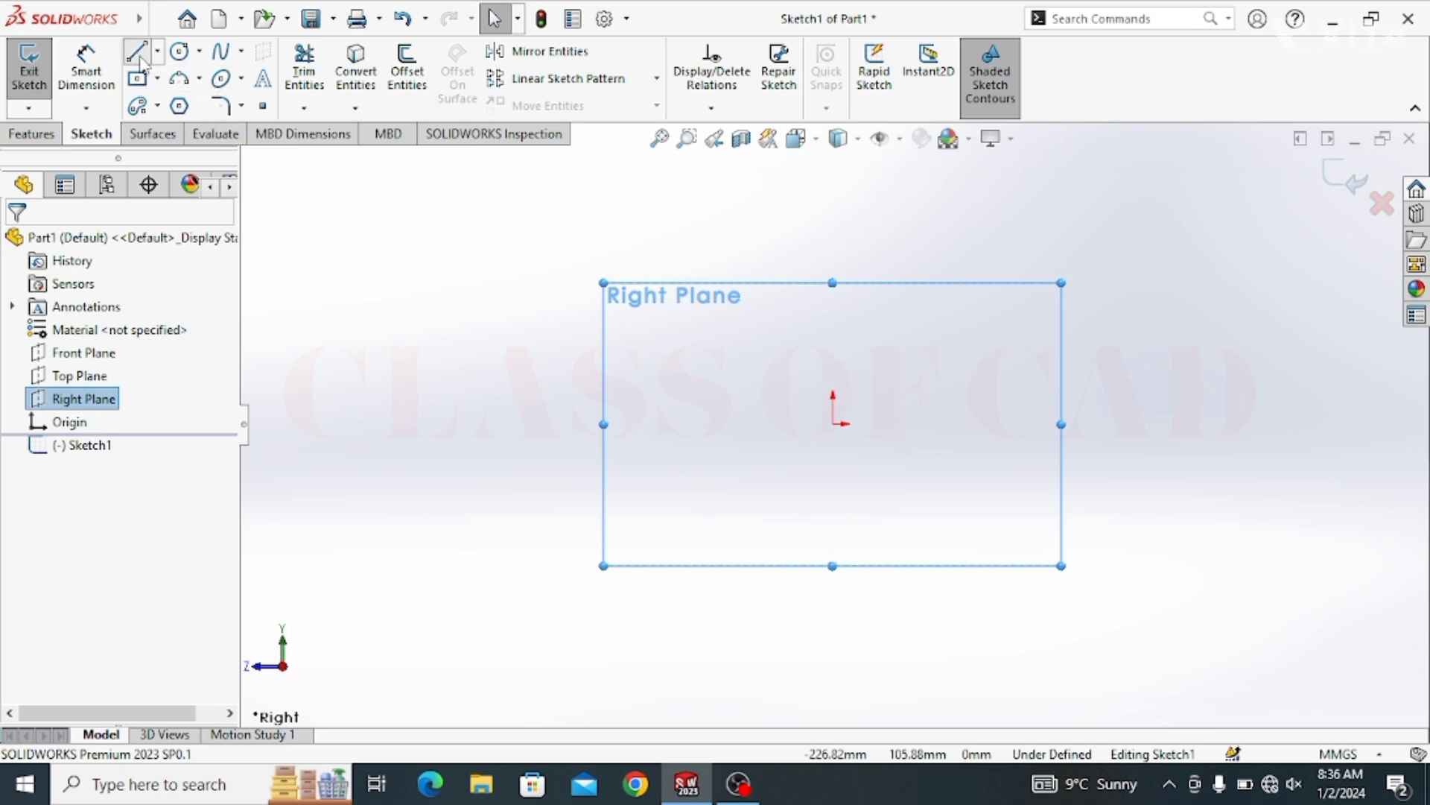
pyautogui.press('l')
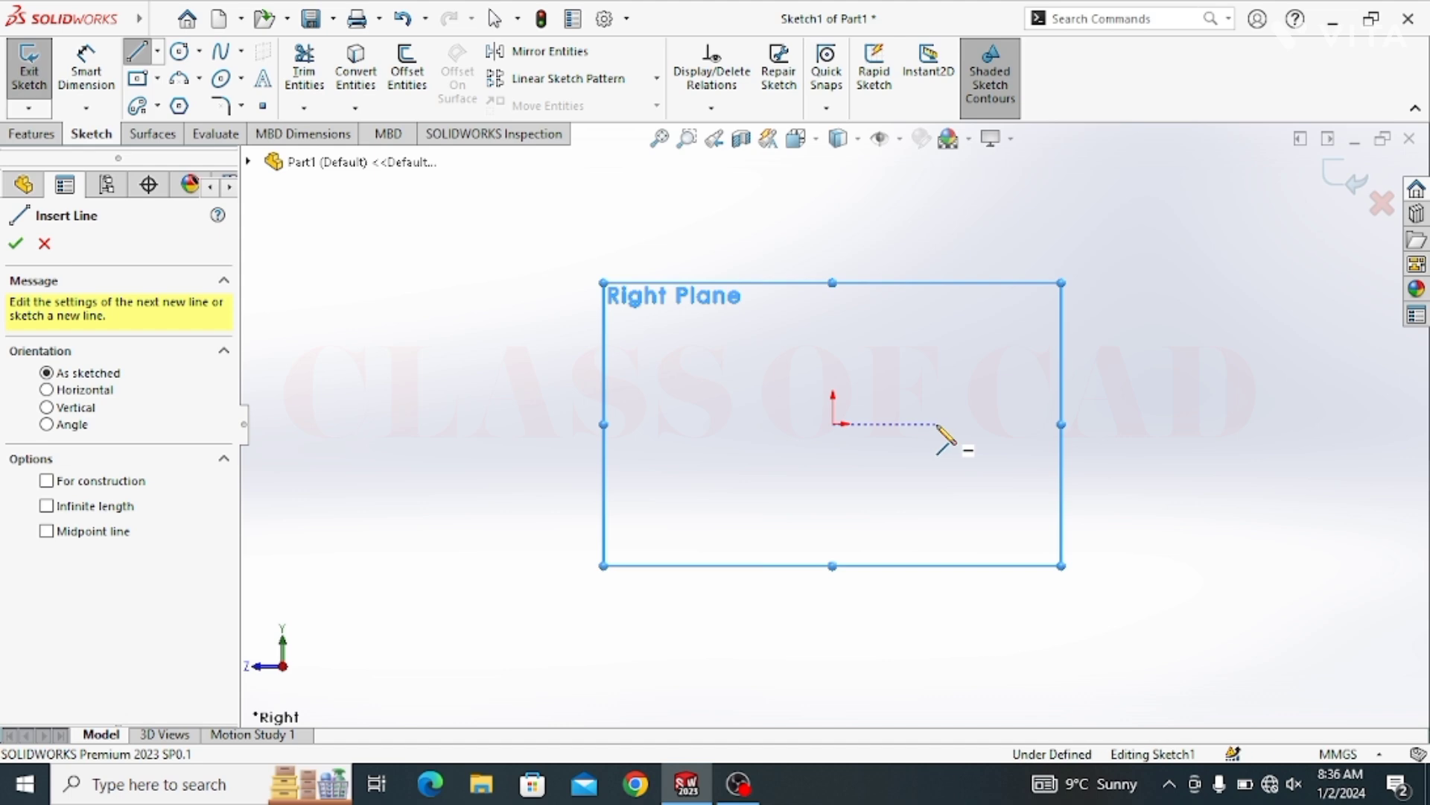
pyautogui.click(938, 425)
pyautogui.click(833, 423)
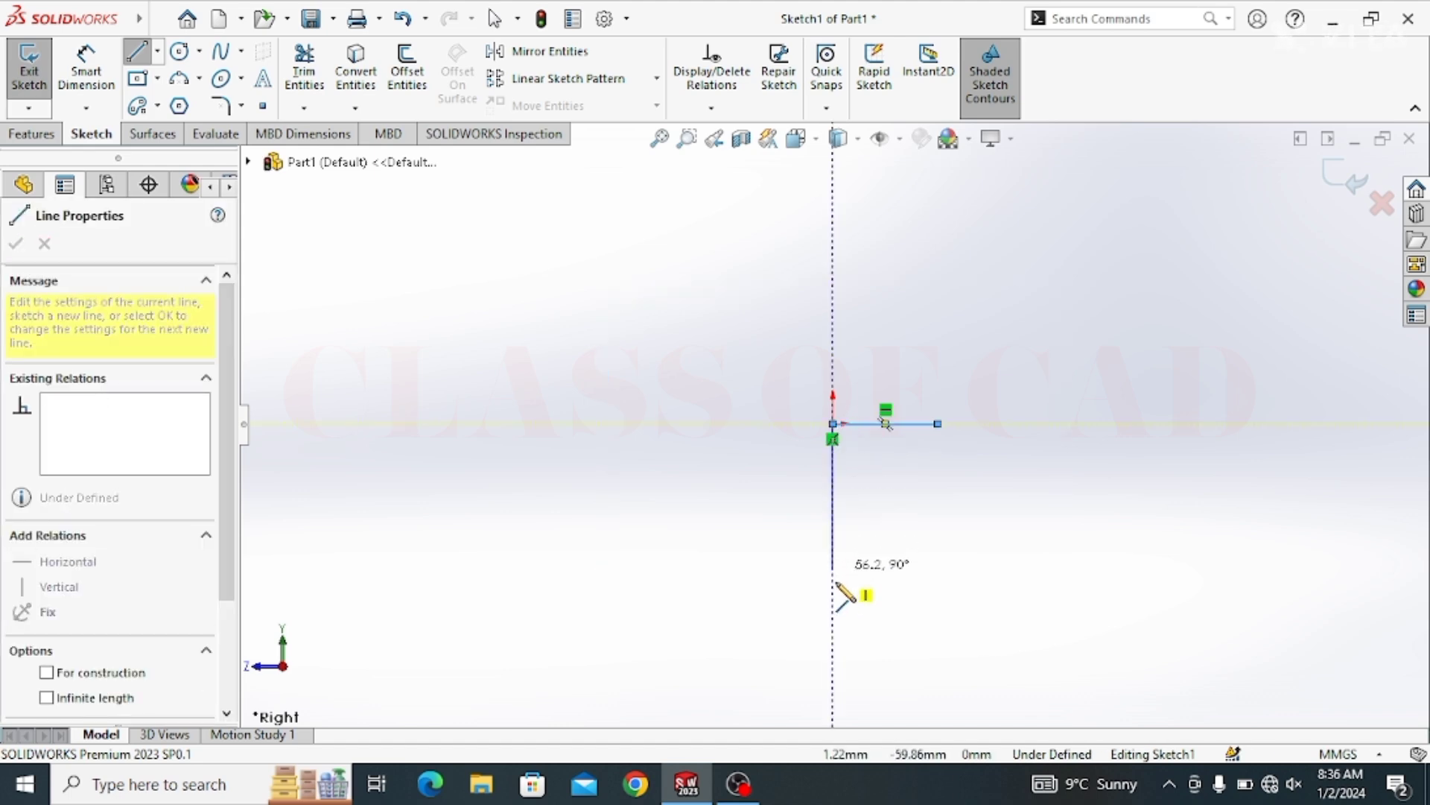
pyautogui.keyDown('ctrl'); pyautogui.moveTo(836, 596); pyautogui.dragTo(399, 462, button='middle'); pyautogui.keyUp('ctrl')
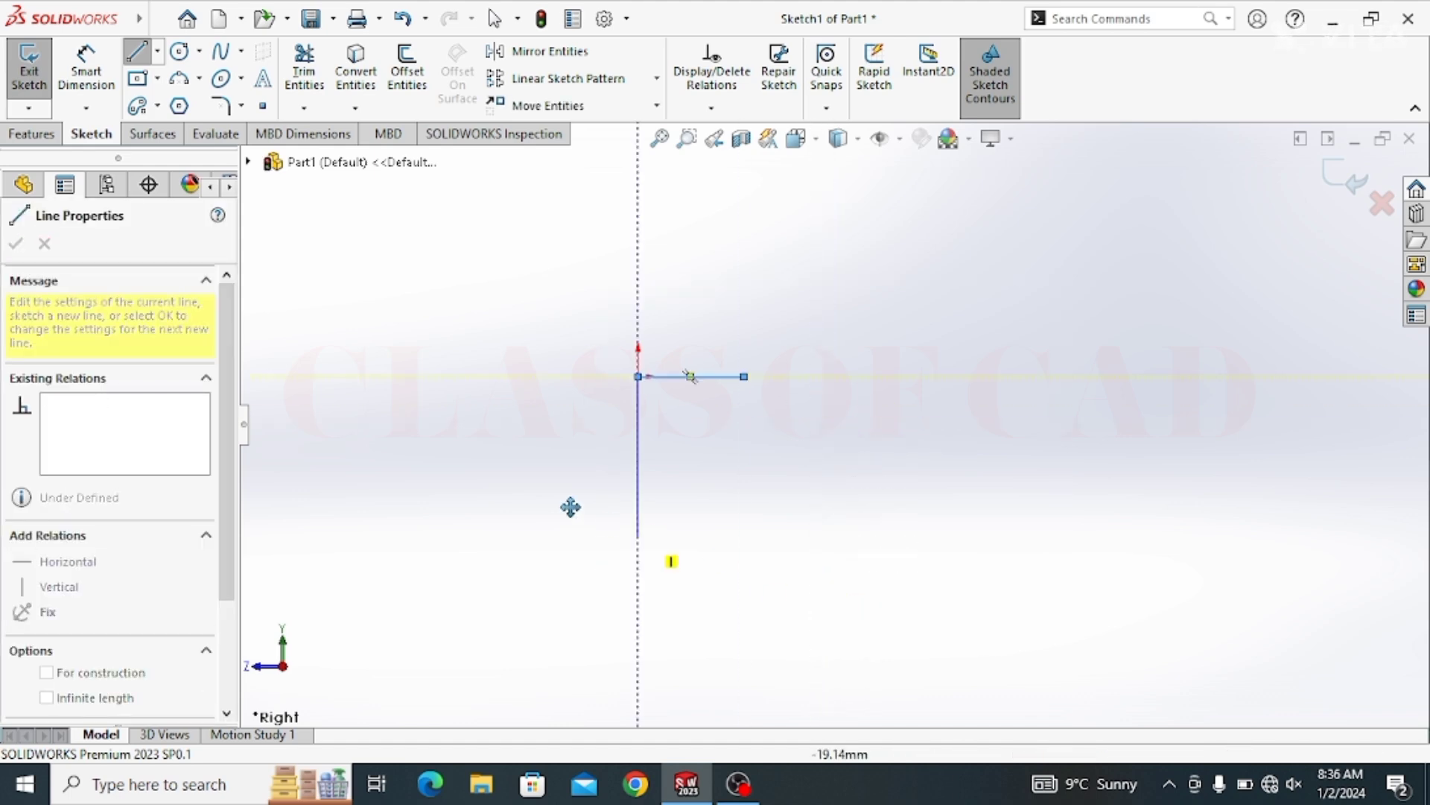
pyautogui.click(397, 511)
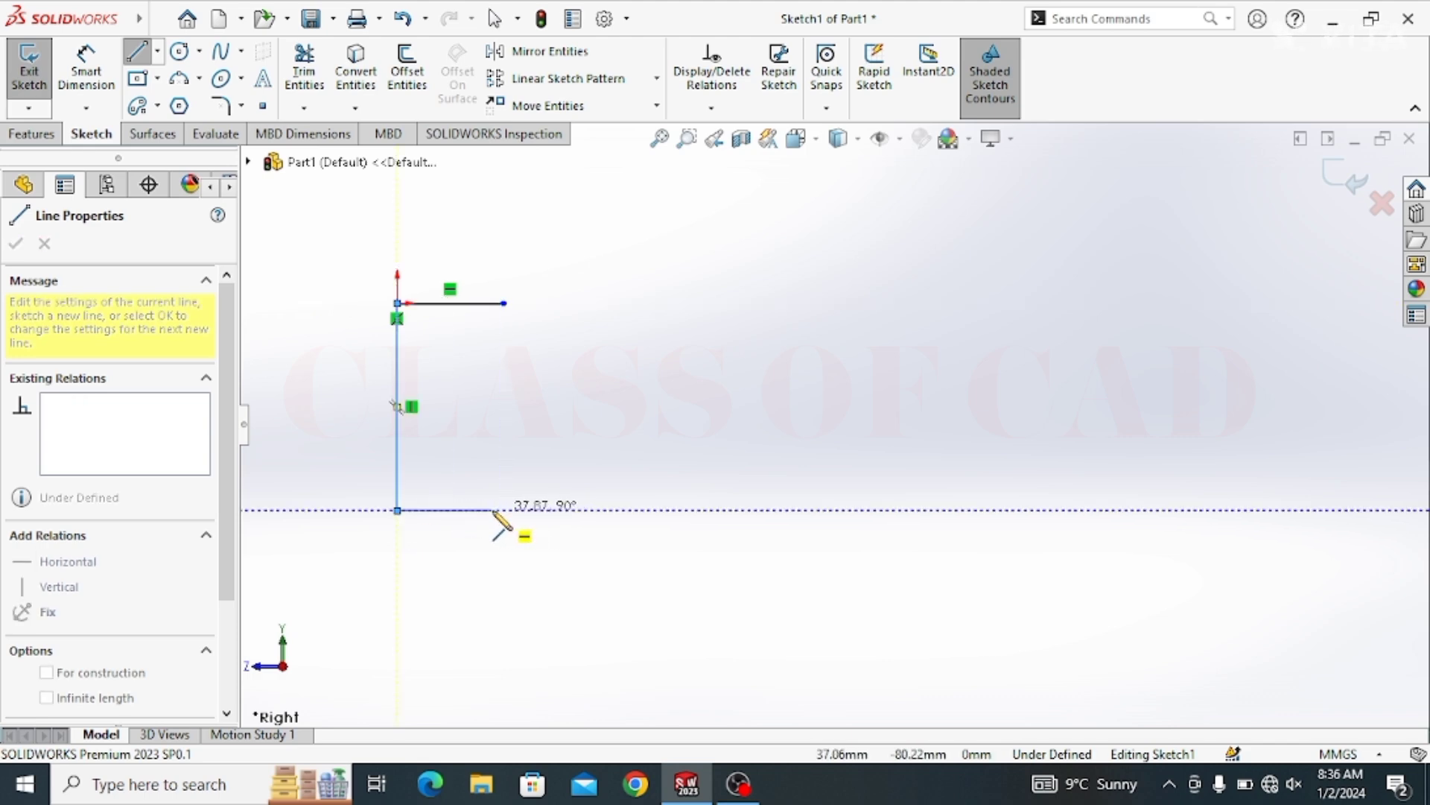
pyautogui.click(493, 510)
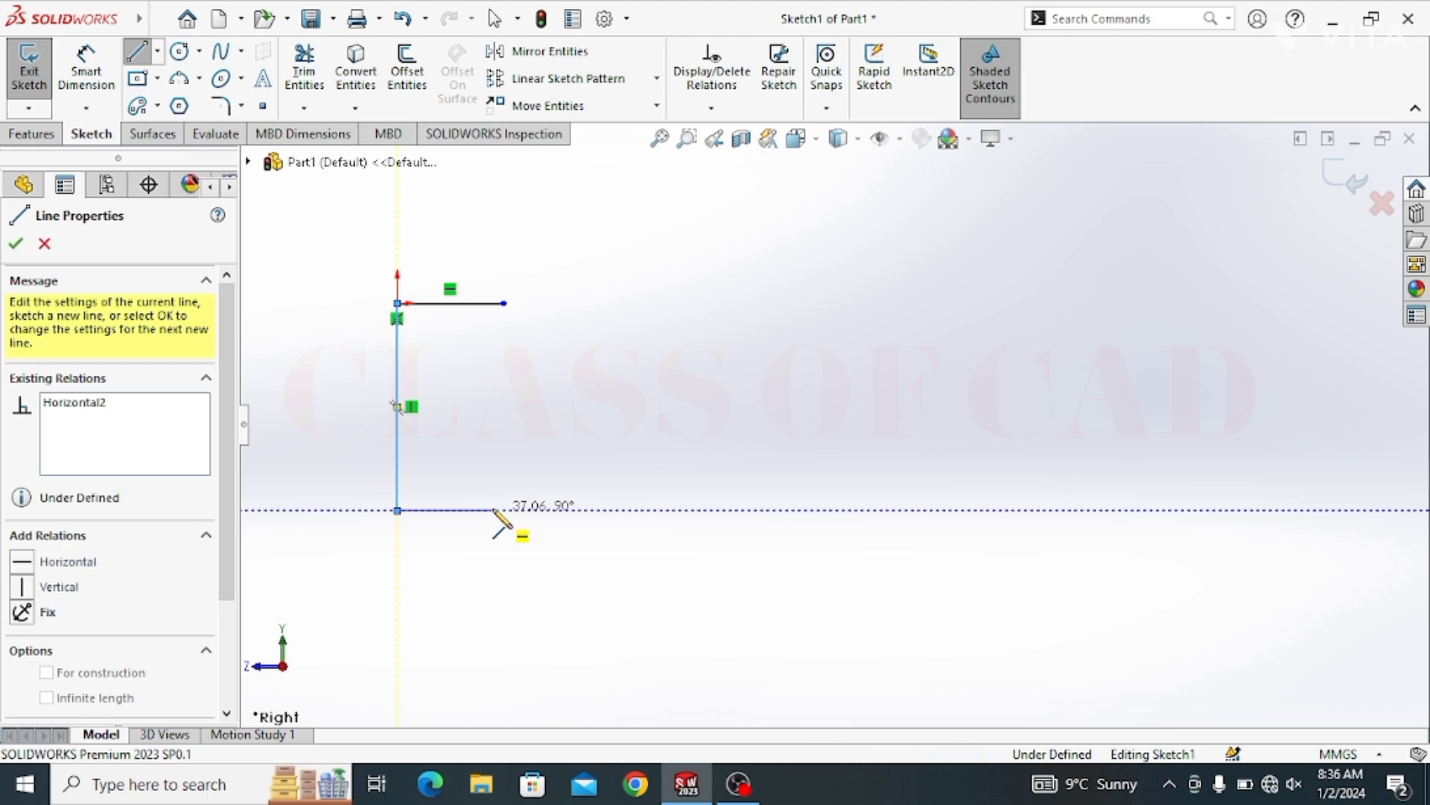
pyautogui.click(516, 430)
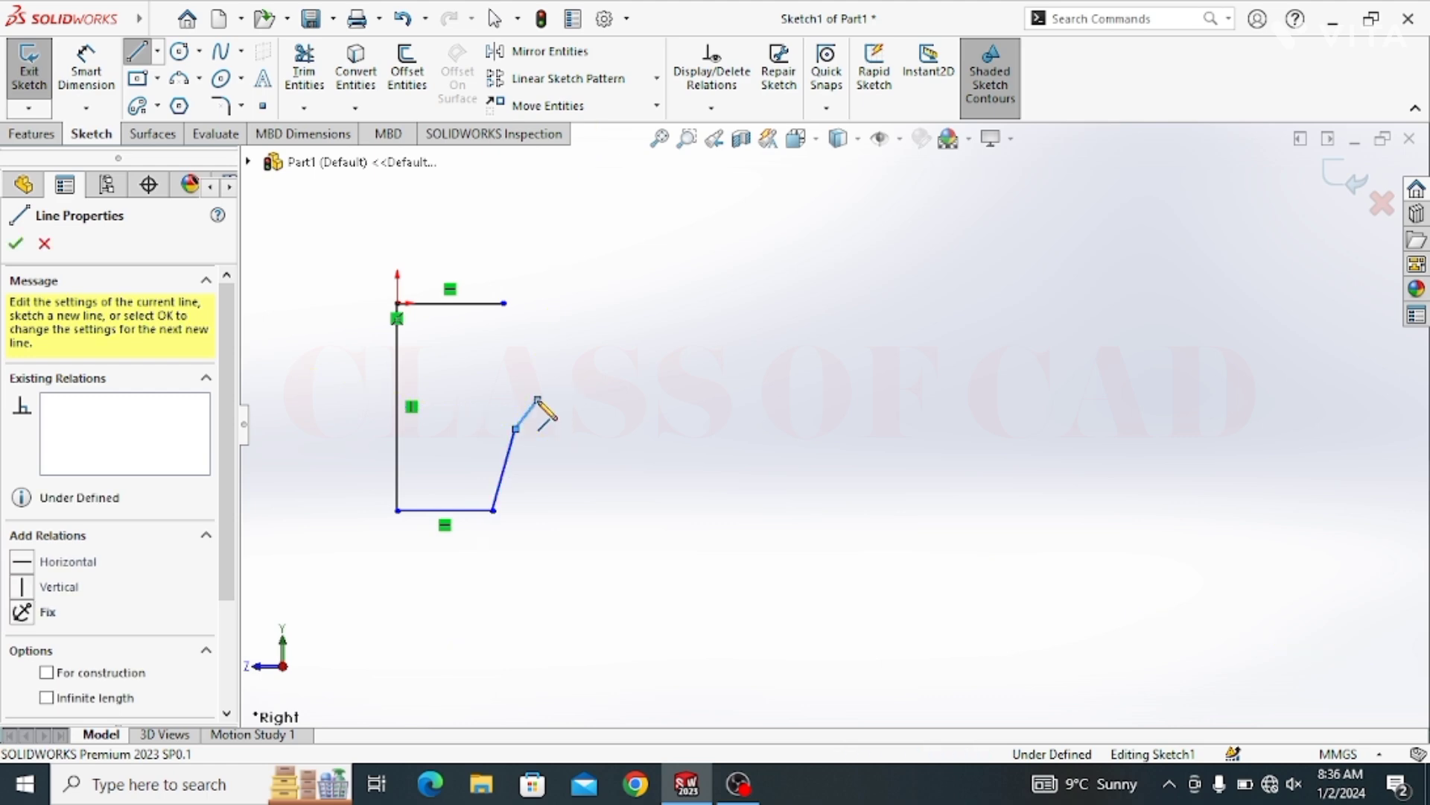
pyautogui.doubleClick(538, 400)
pyautogui.press('Escape')
pyautogui.press('Escape')
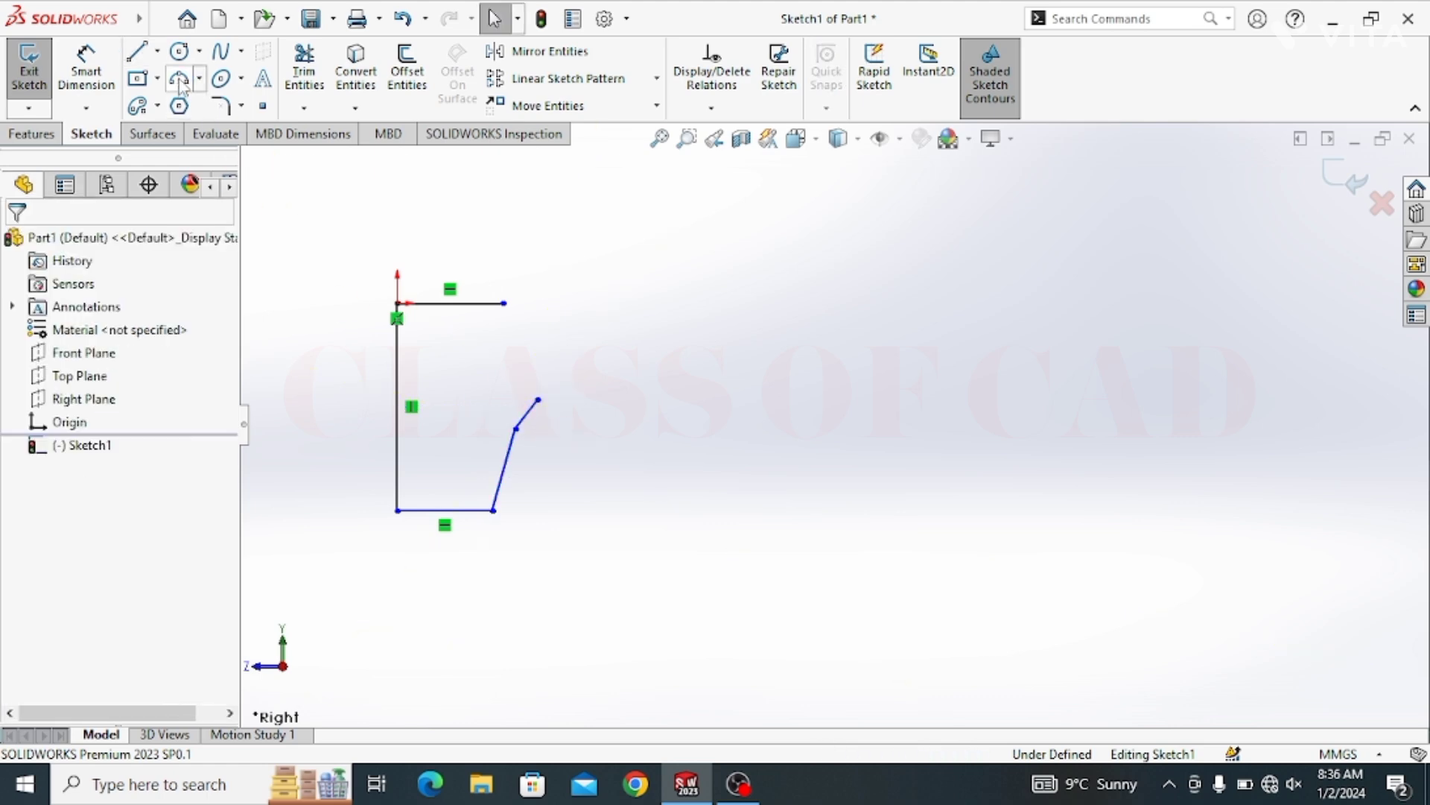
# Close the profile with a 3-point arc from the top edge's end to the angled edge's tip
pyautogui.press('a')
pyautogui.click(505, 304)
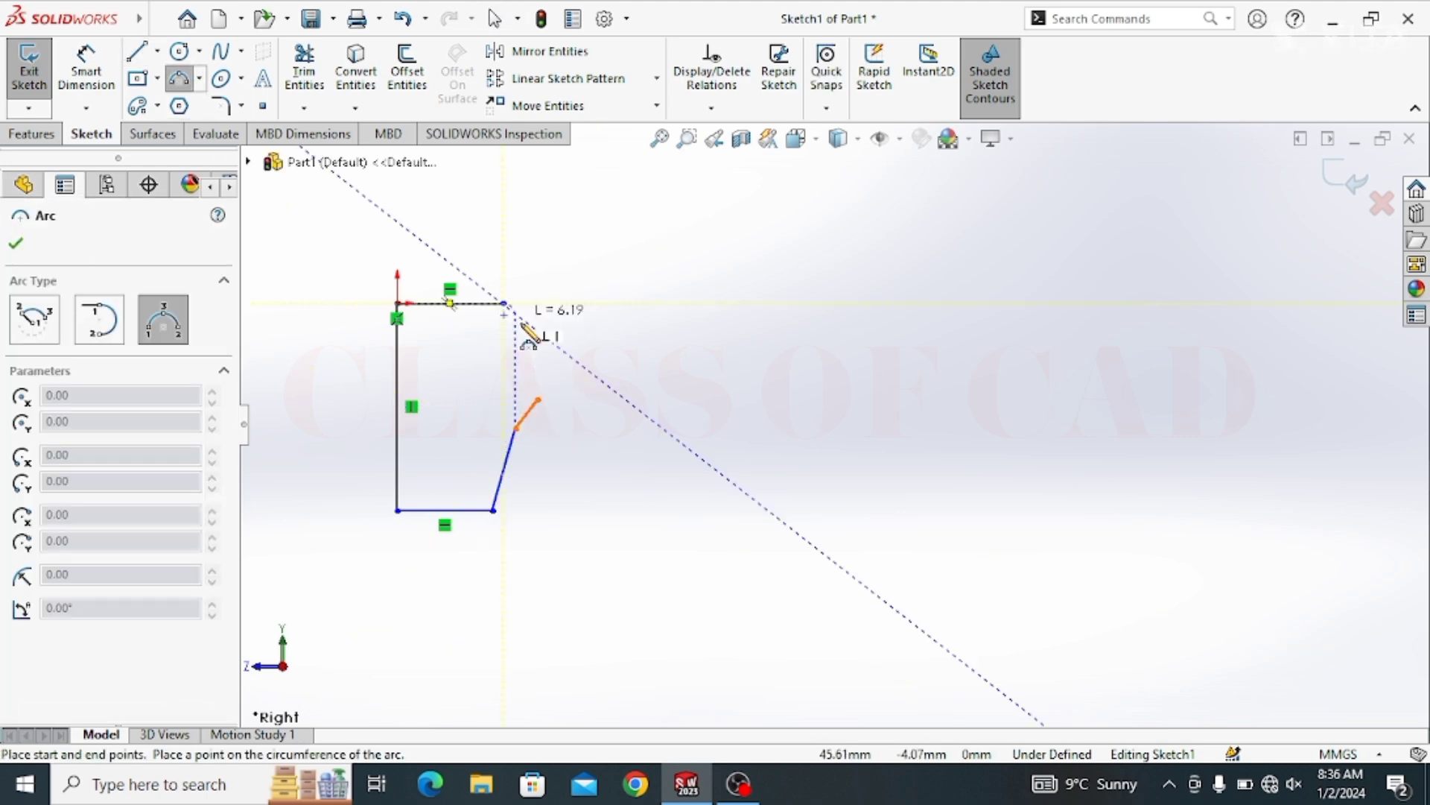
pyautogui.click(538, 400)
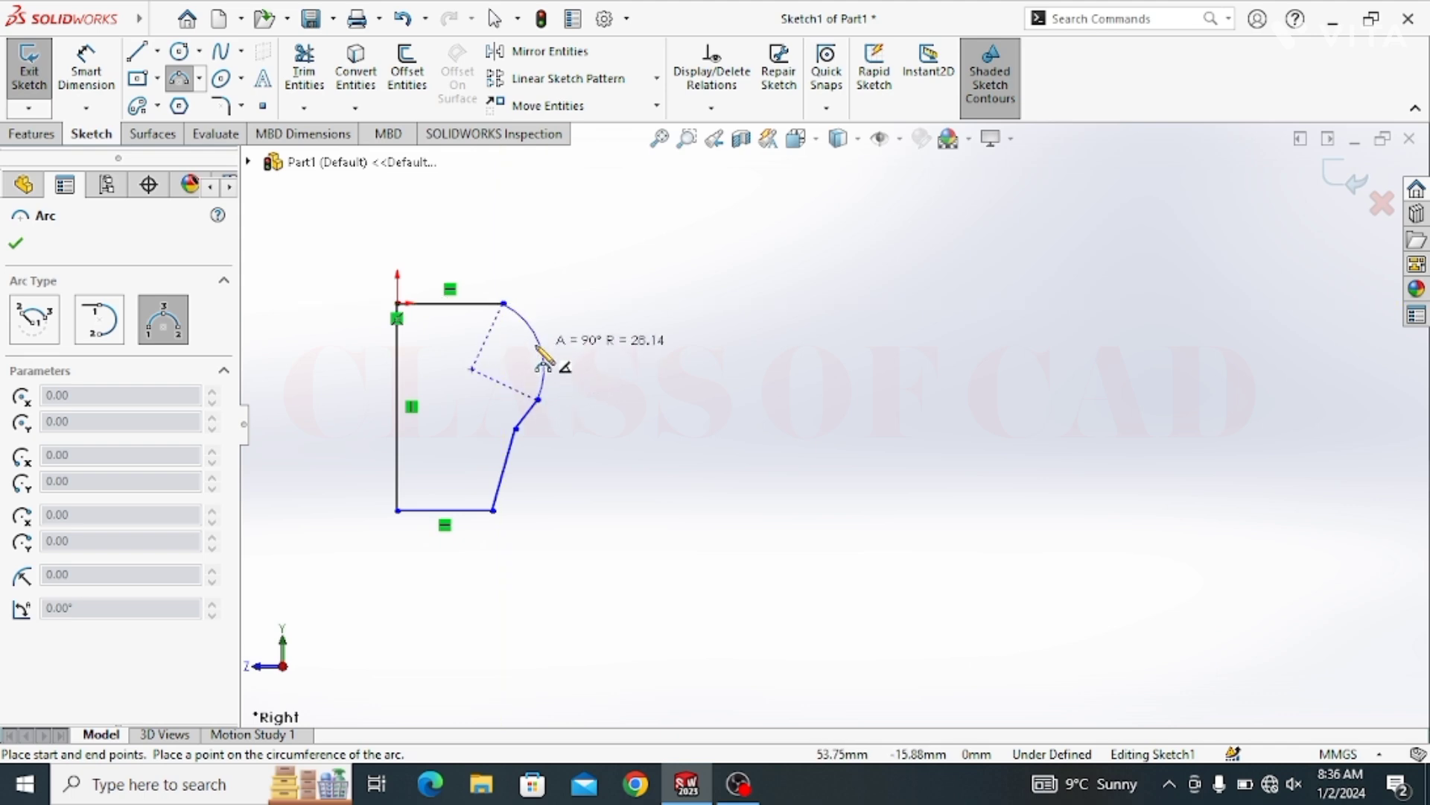
pyautogui.click(546, 365)
pyautogui.press('Escape')
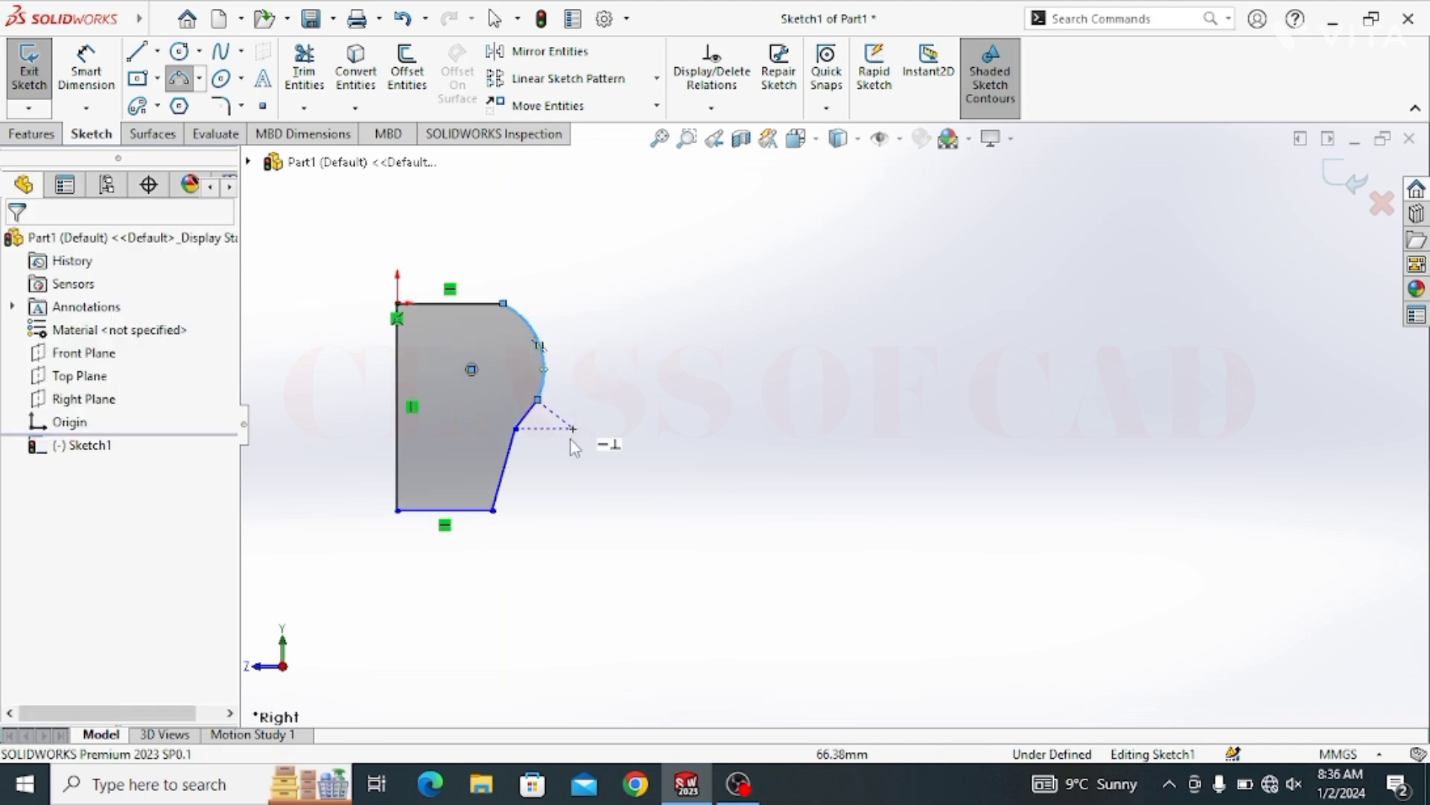
# Dimension the left vertical edge of the profile at 100 mm height
pyautogui.click(88, 76)
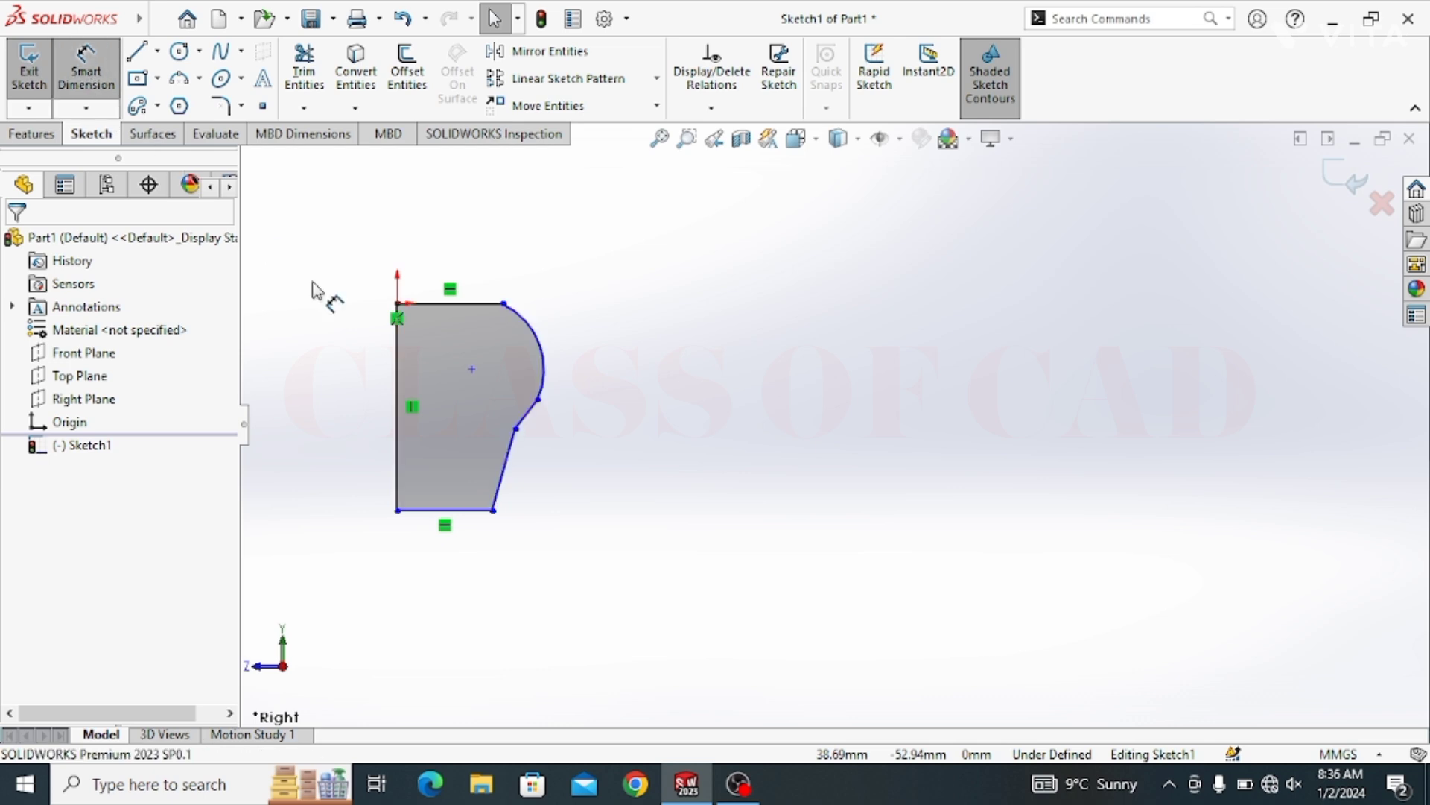
pyautogui.click(398, 384)
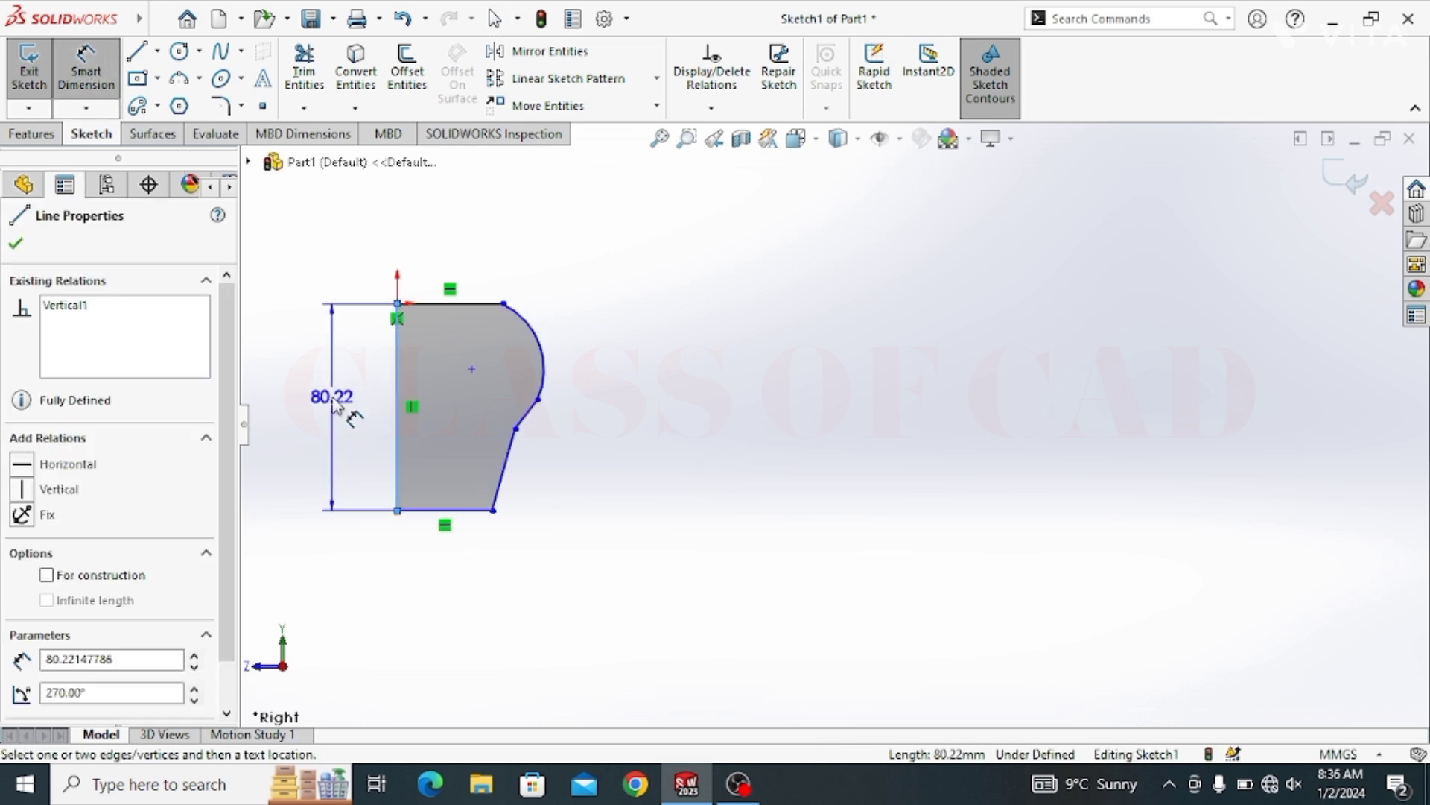
pyautogui.click(336, 403)
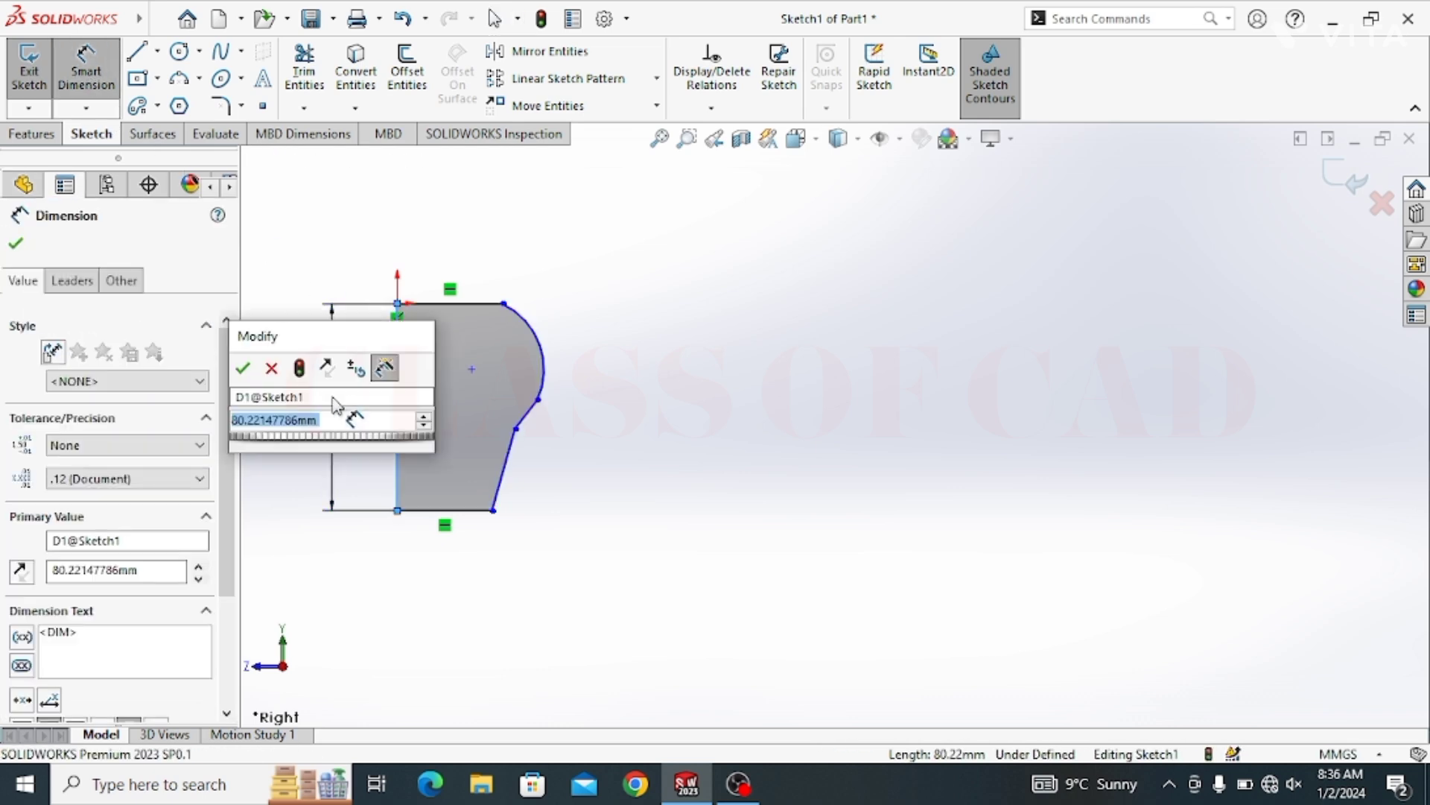
pyautogui.write('100')
pyautogui.press('Return')
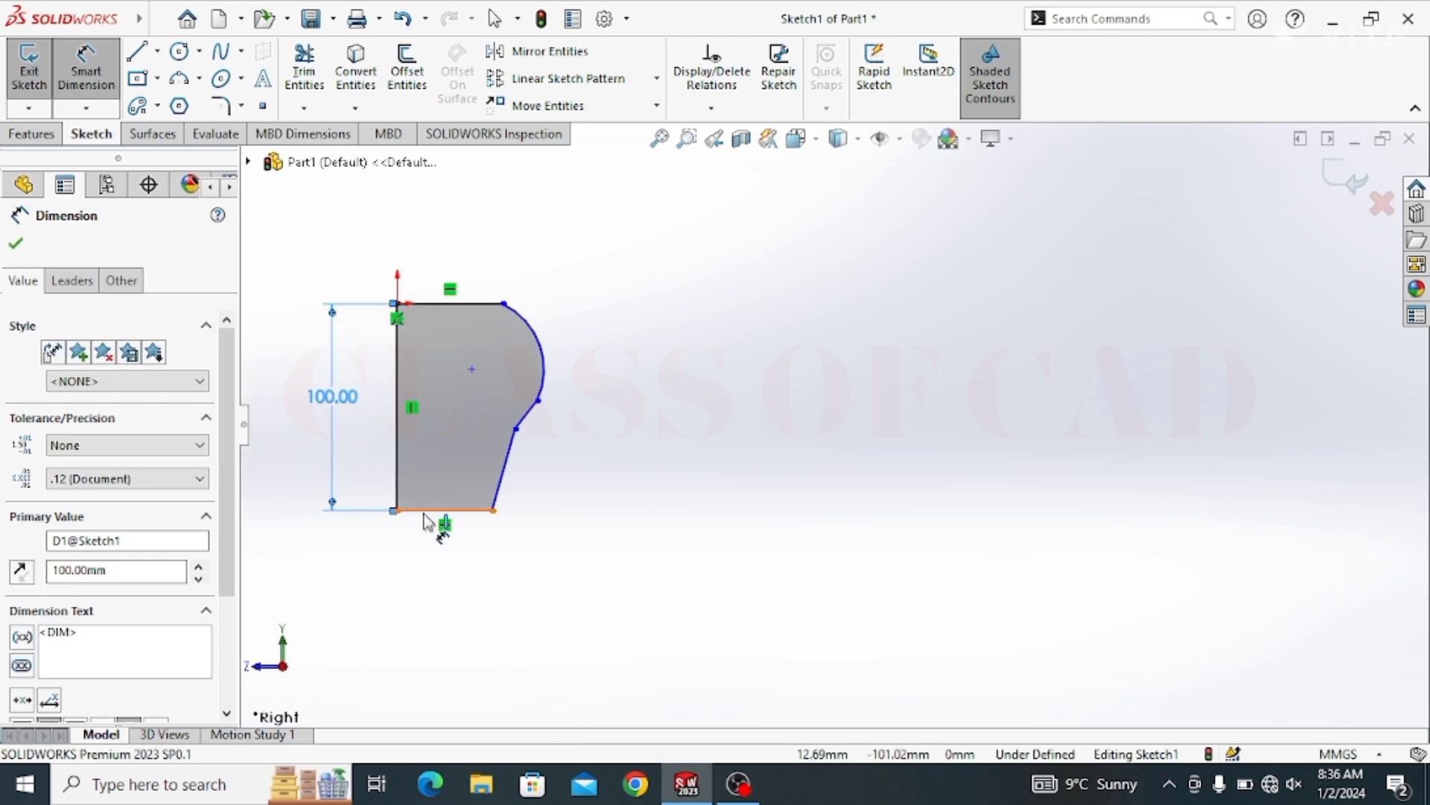
# Add a 5 mm horizontal offset to the angled edge and an R50 arc radius dimension
pyautogui.click(424, 514)
pyautogui.press('Escape')
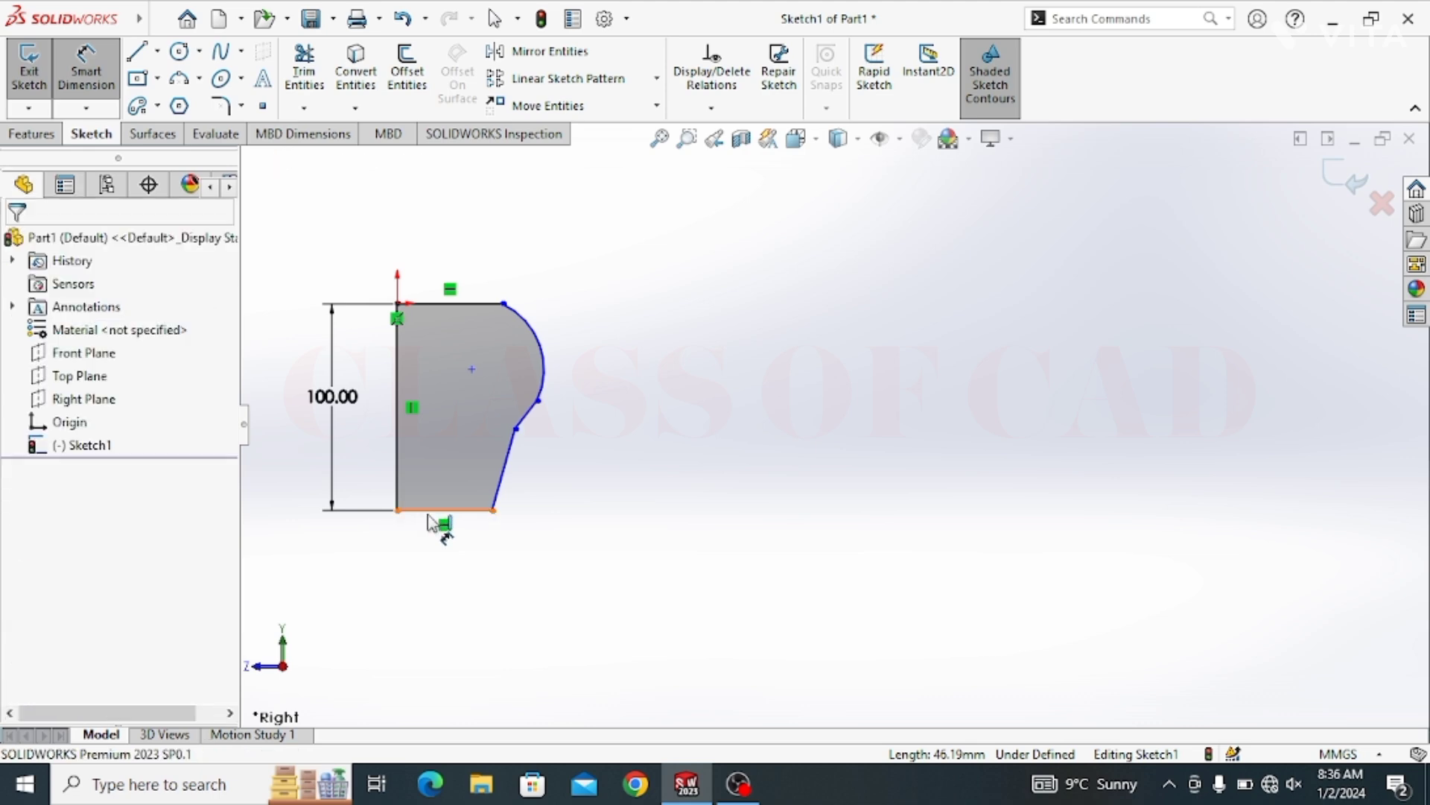
pyautogui.click(492, 511)
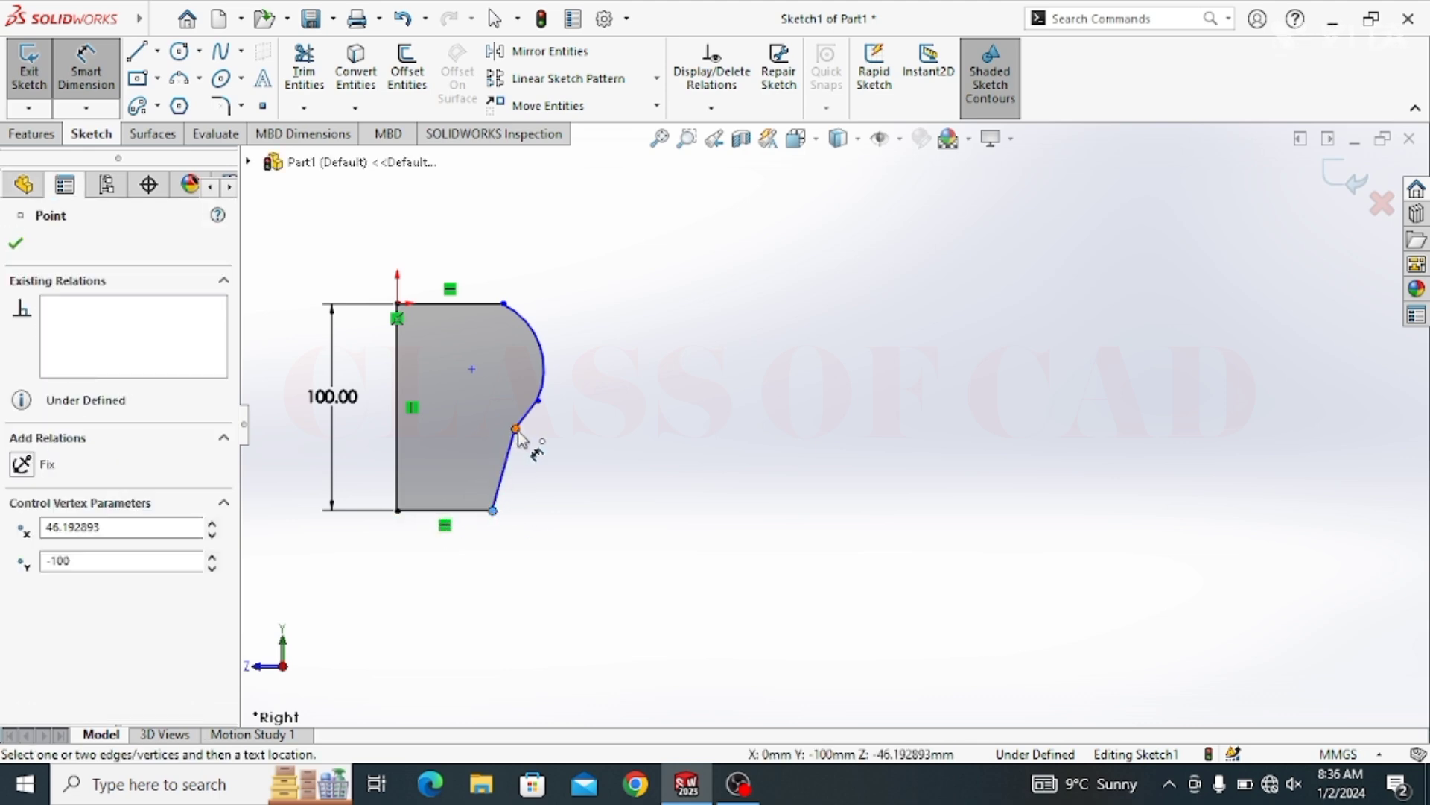
pyautogui.click(515, 429)
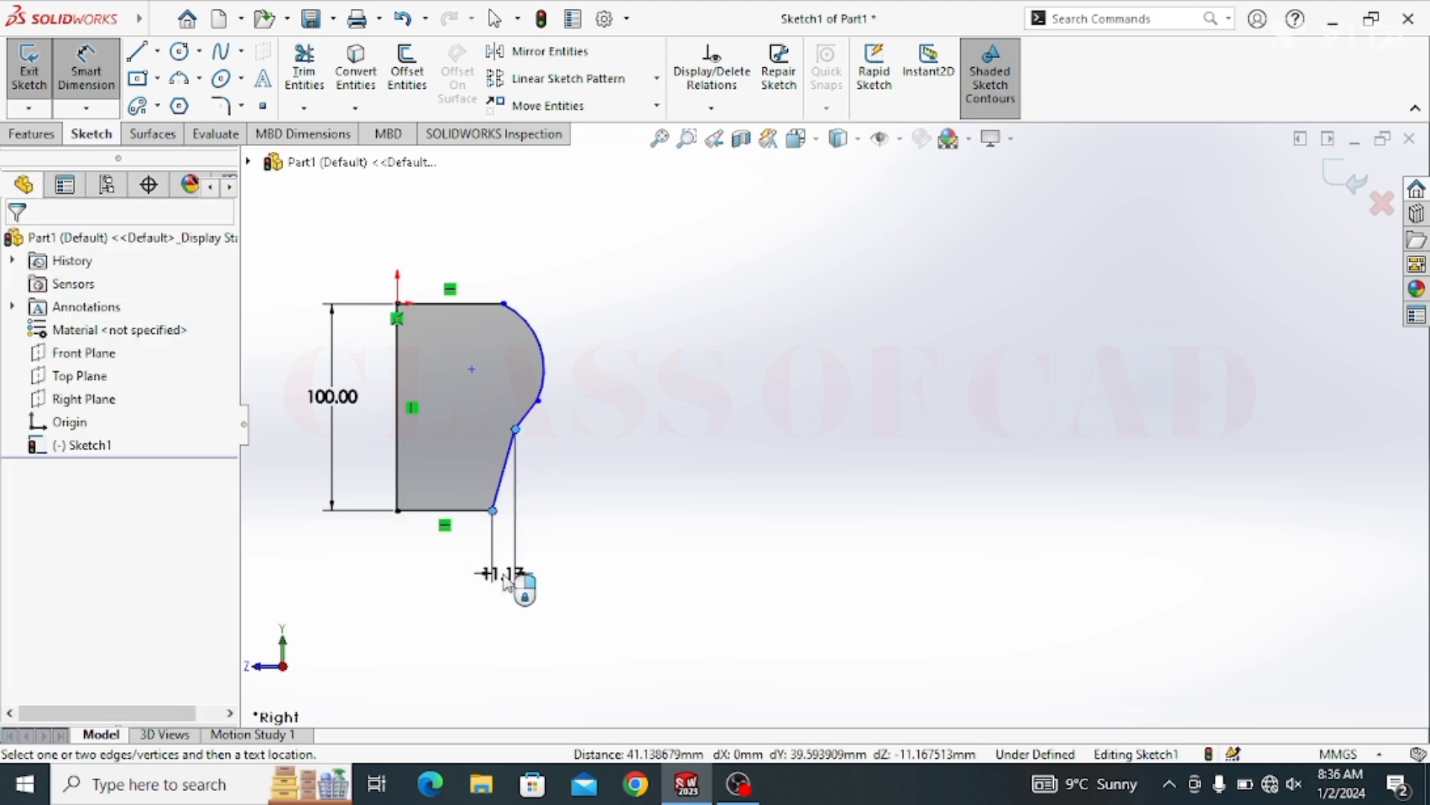
pyautogui.click(506, 581)
pyautogui.write('5')
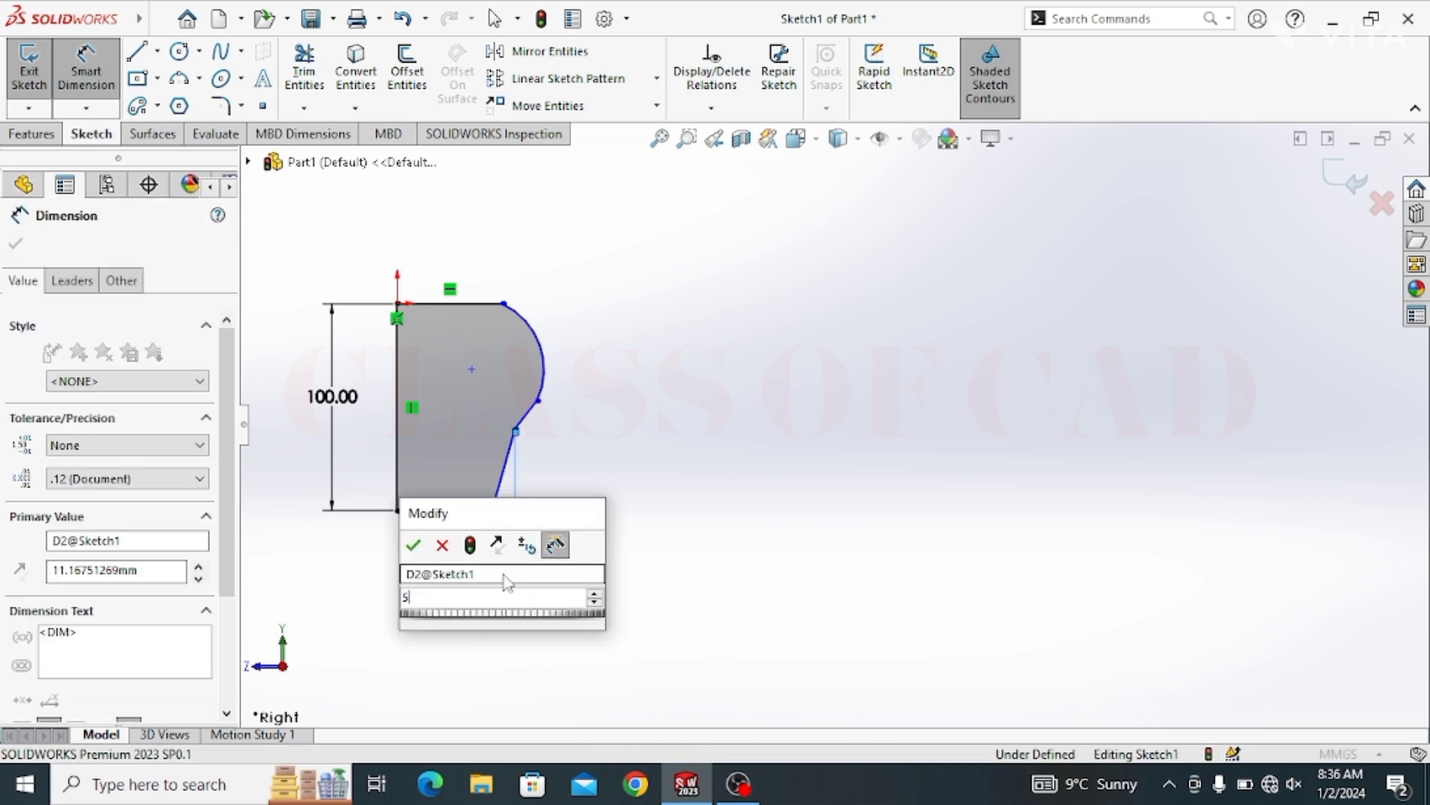
pyautogui.press('Return')
pyautogui.write('5')
pyautogui.press('Return')
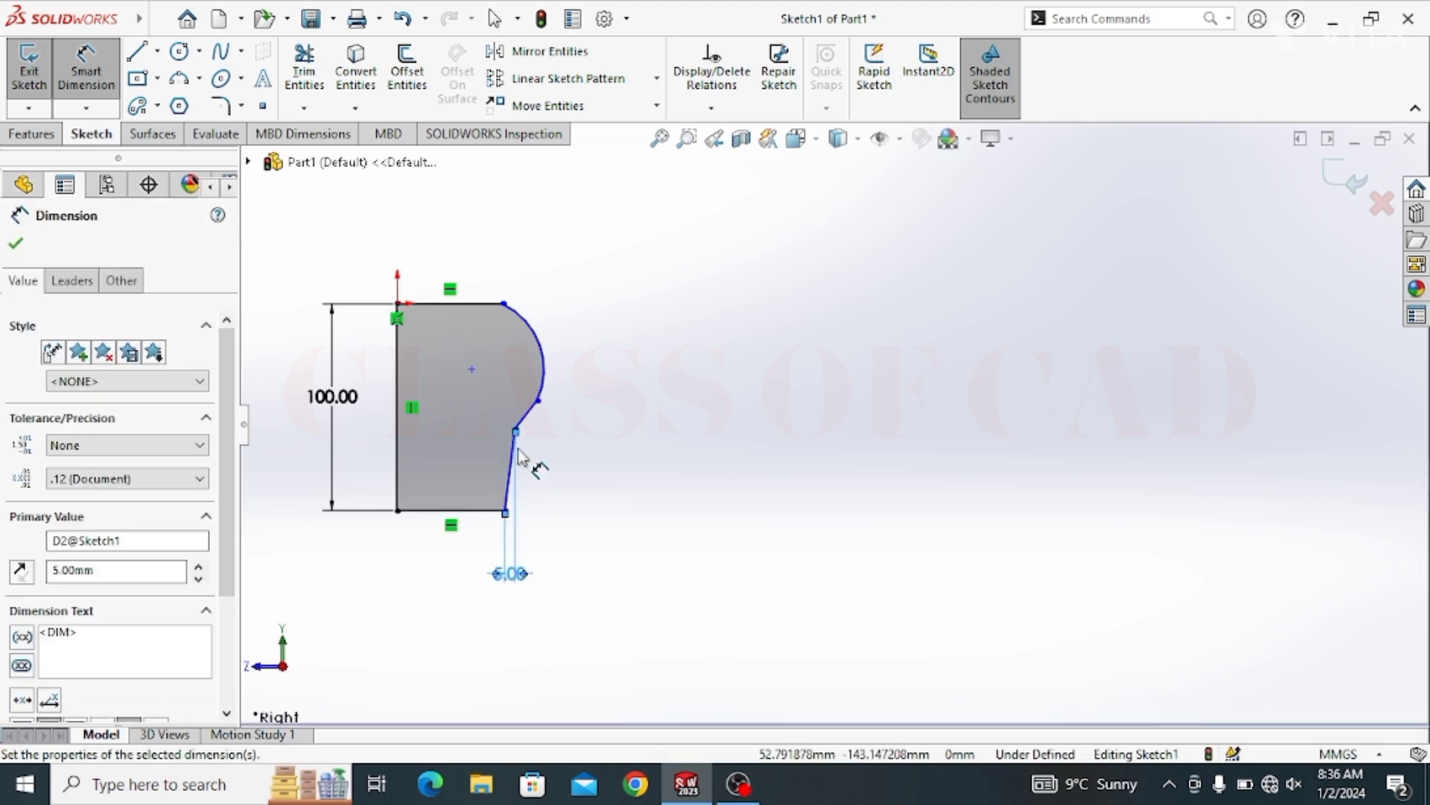
pyautogui.click(530, 330)
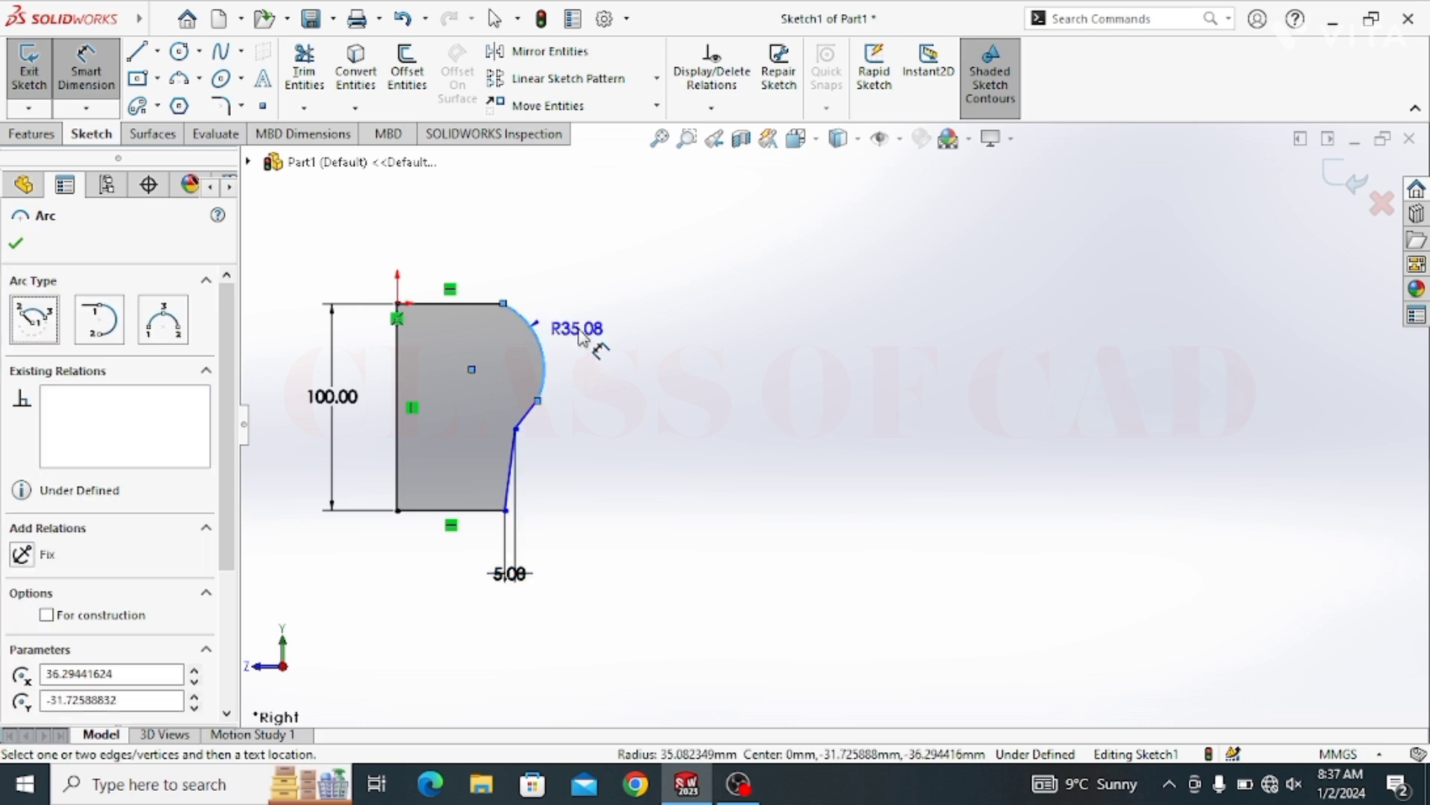
pyautogui.click(583, 337)
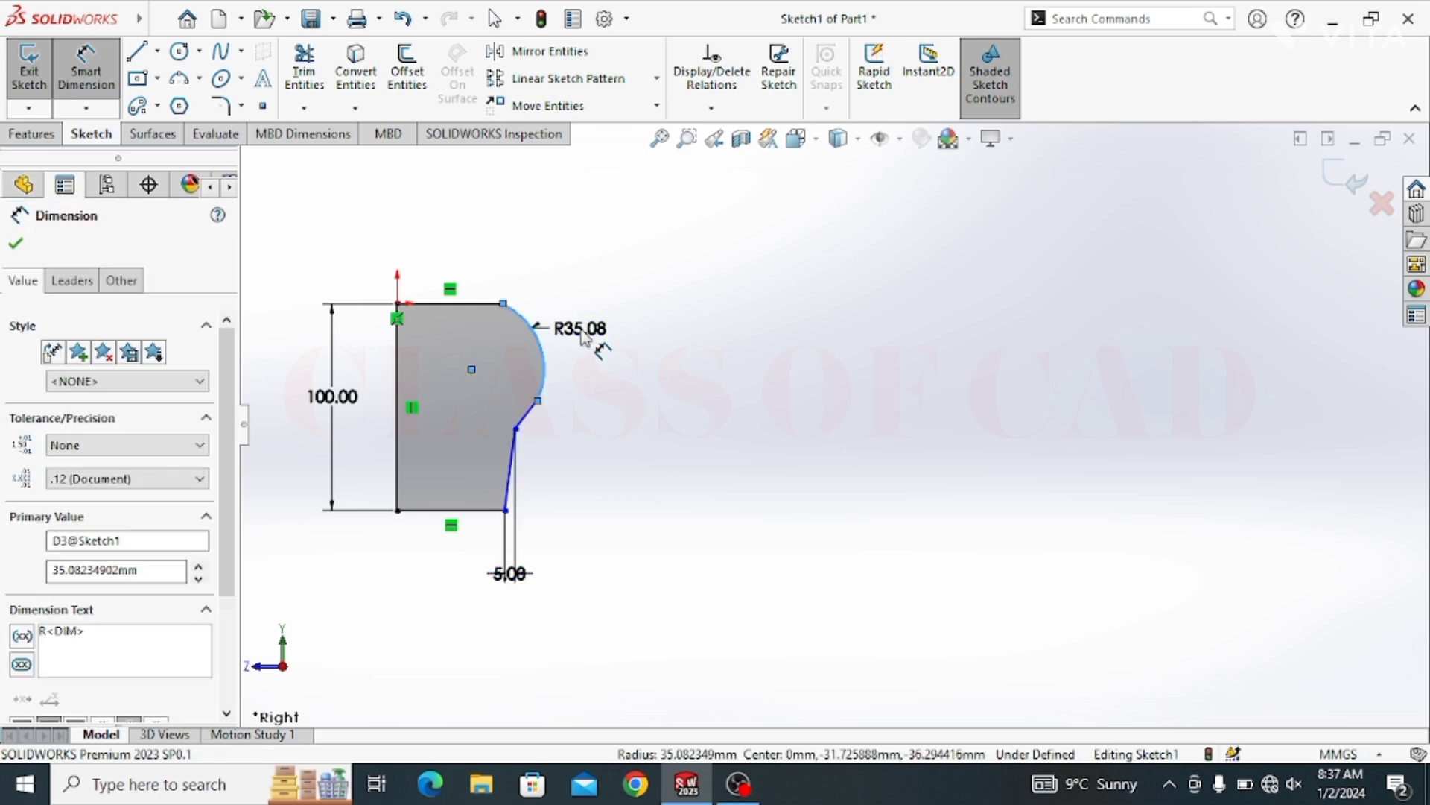
pyautogui.write('50')
pyautogui.press('Return')
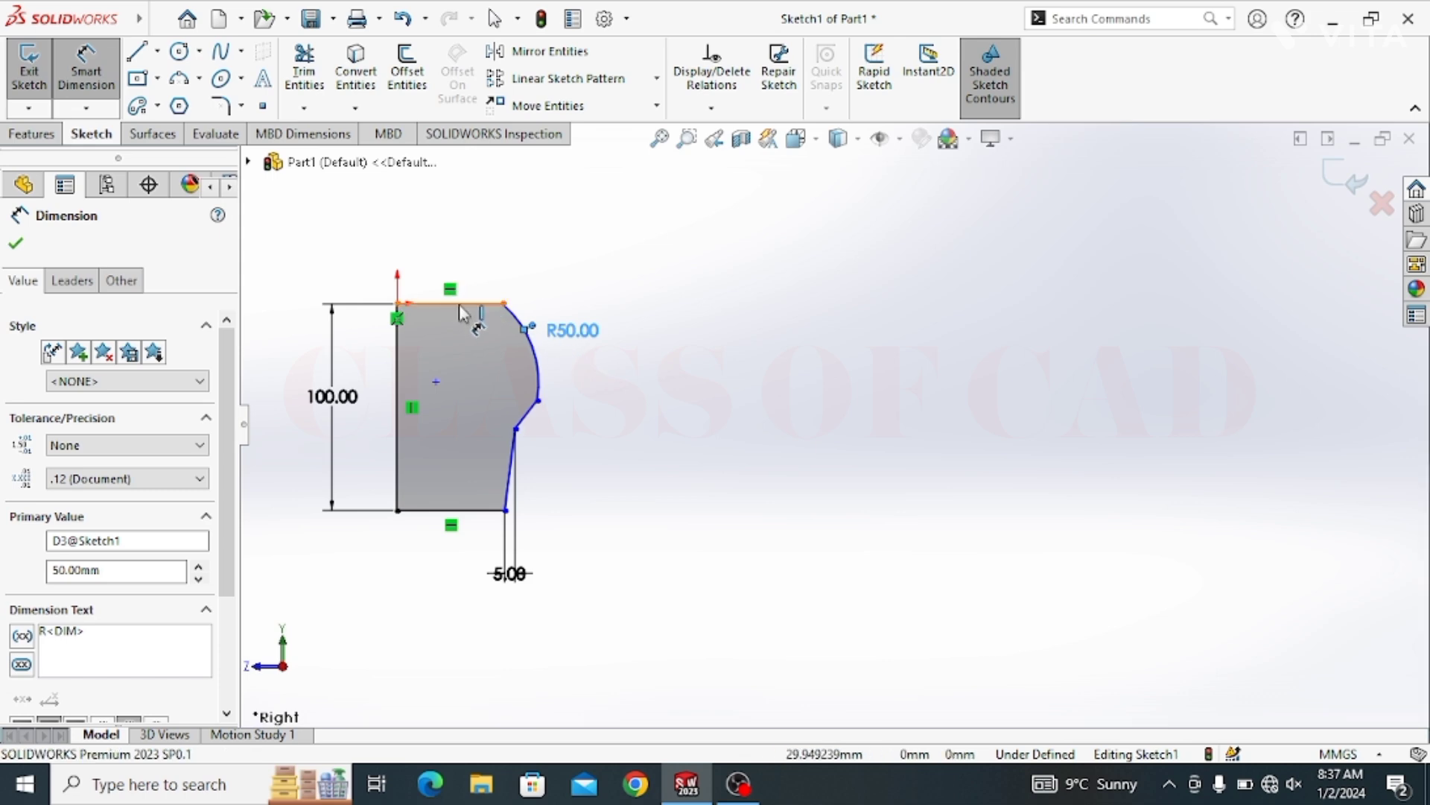
# Set the top edge to 50 mm and dimension the short slanted line at 16.61
pyautogui.click(460, 306)
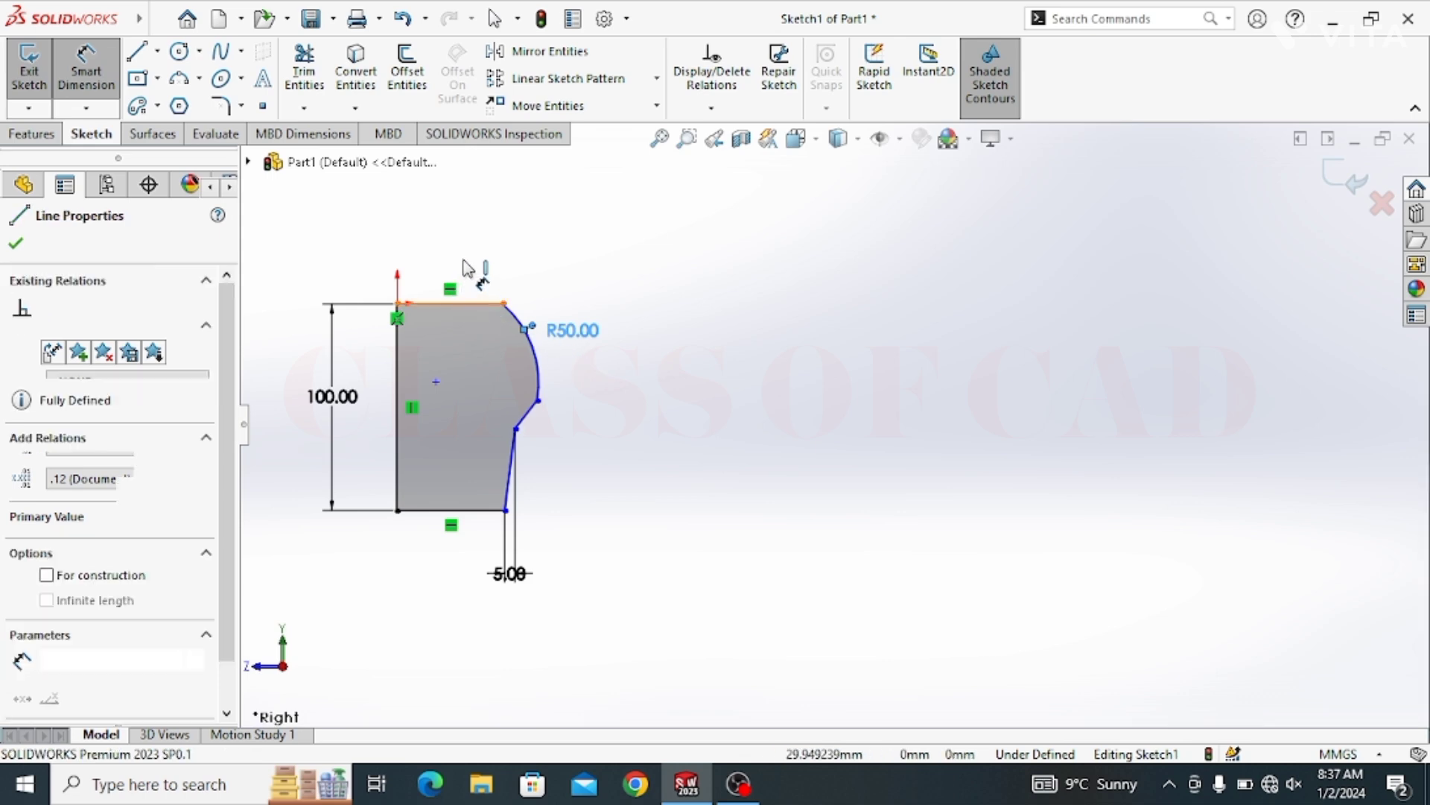
pyautogui.click(456, 260)
pyautogui.click(456, 263)
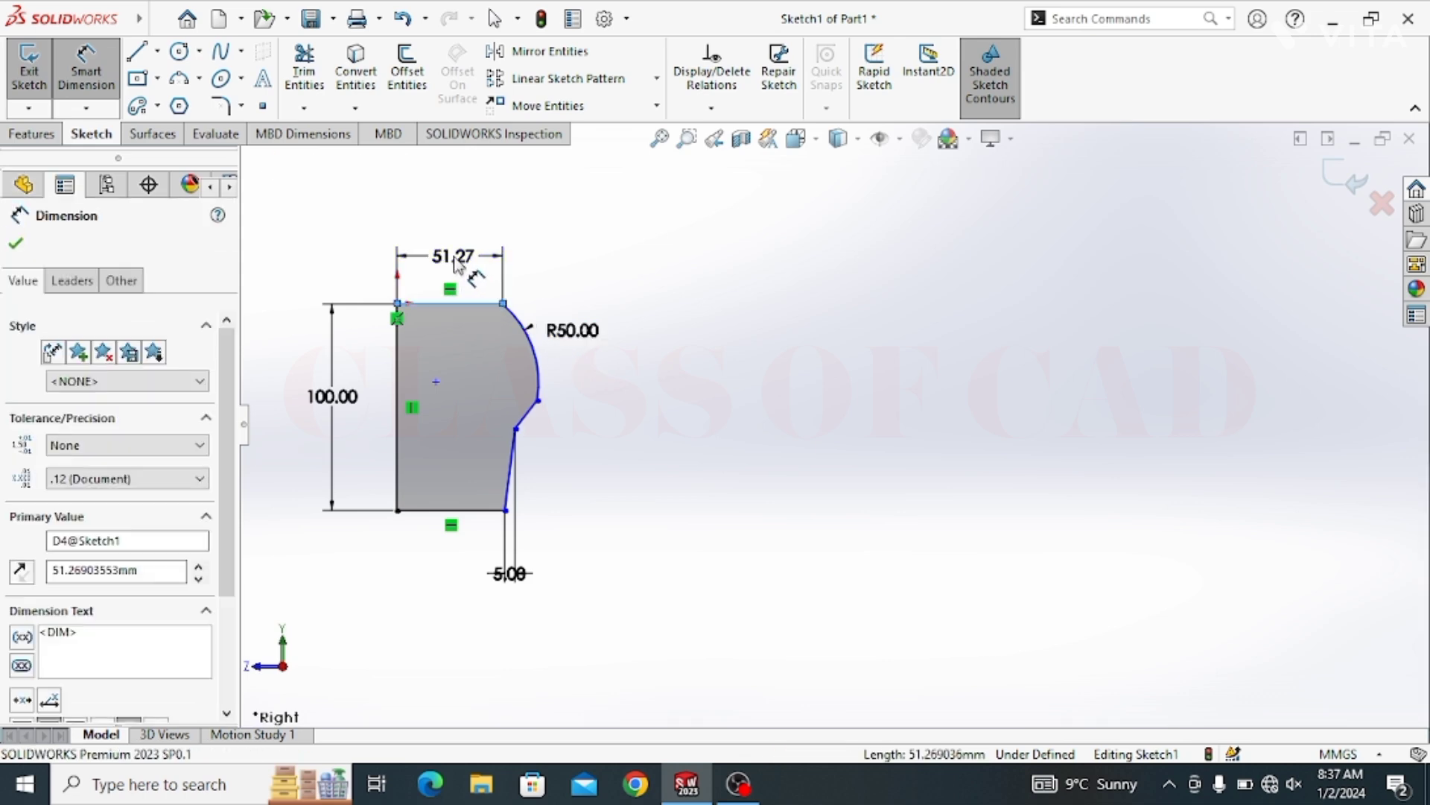
pyautogui.write('50')
pyautogui.press('Return')
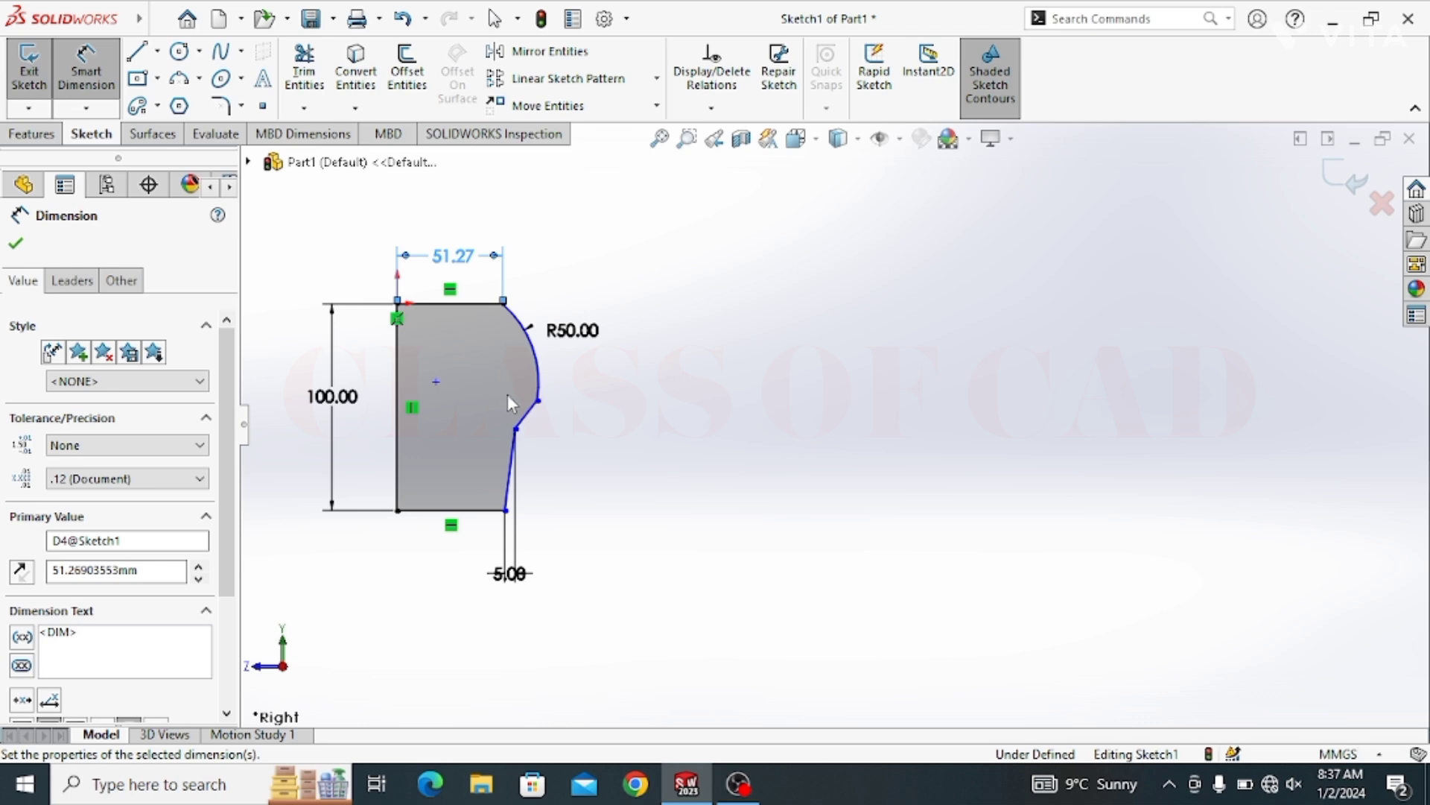
pyautogui.click(522, 410)
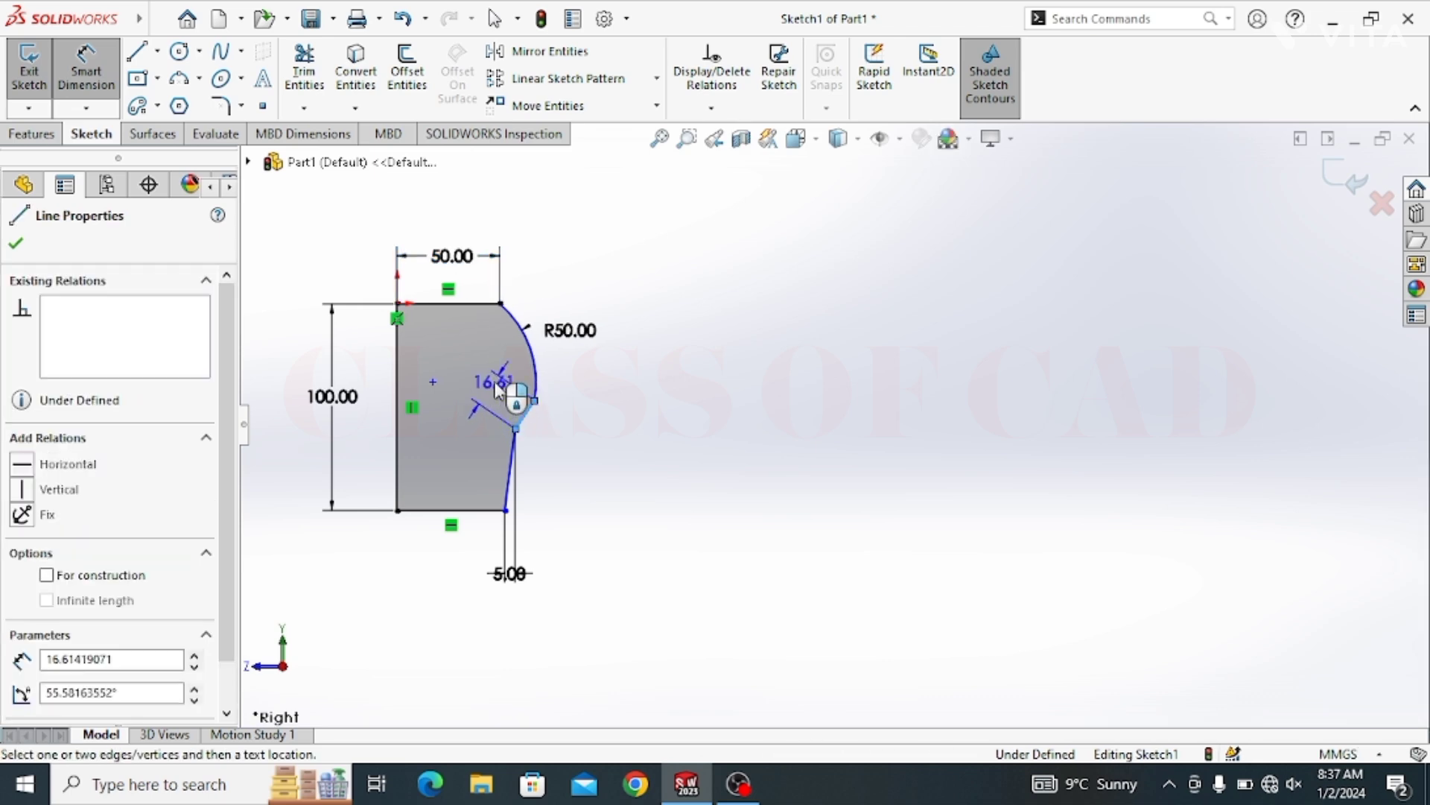
pyautogui.click(497, 389)
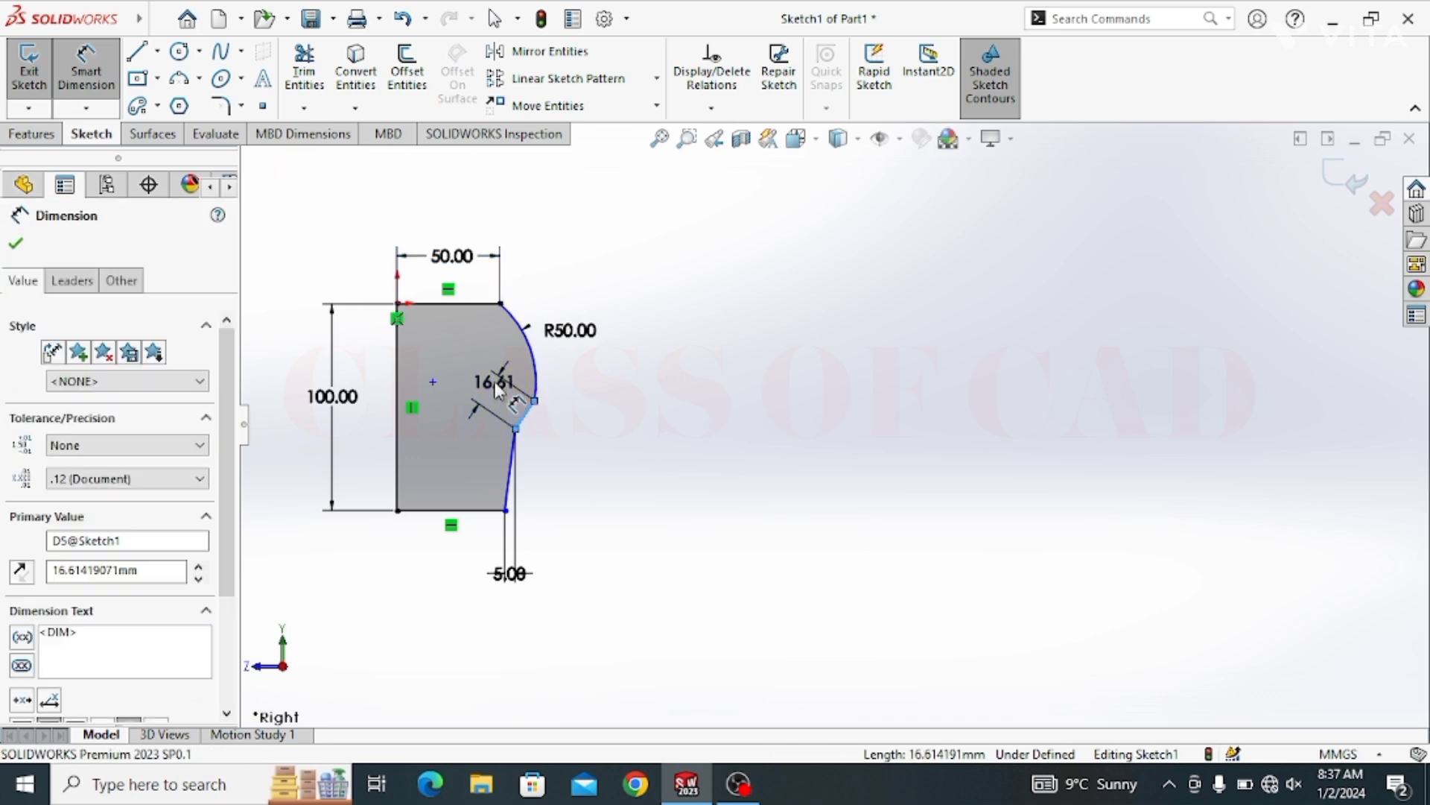
pyautogui.write('6')
pyautogui.press('Return')
# Add a 5° angle between the lower right line and the left vertical line
pyautogui.click(525, 470)
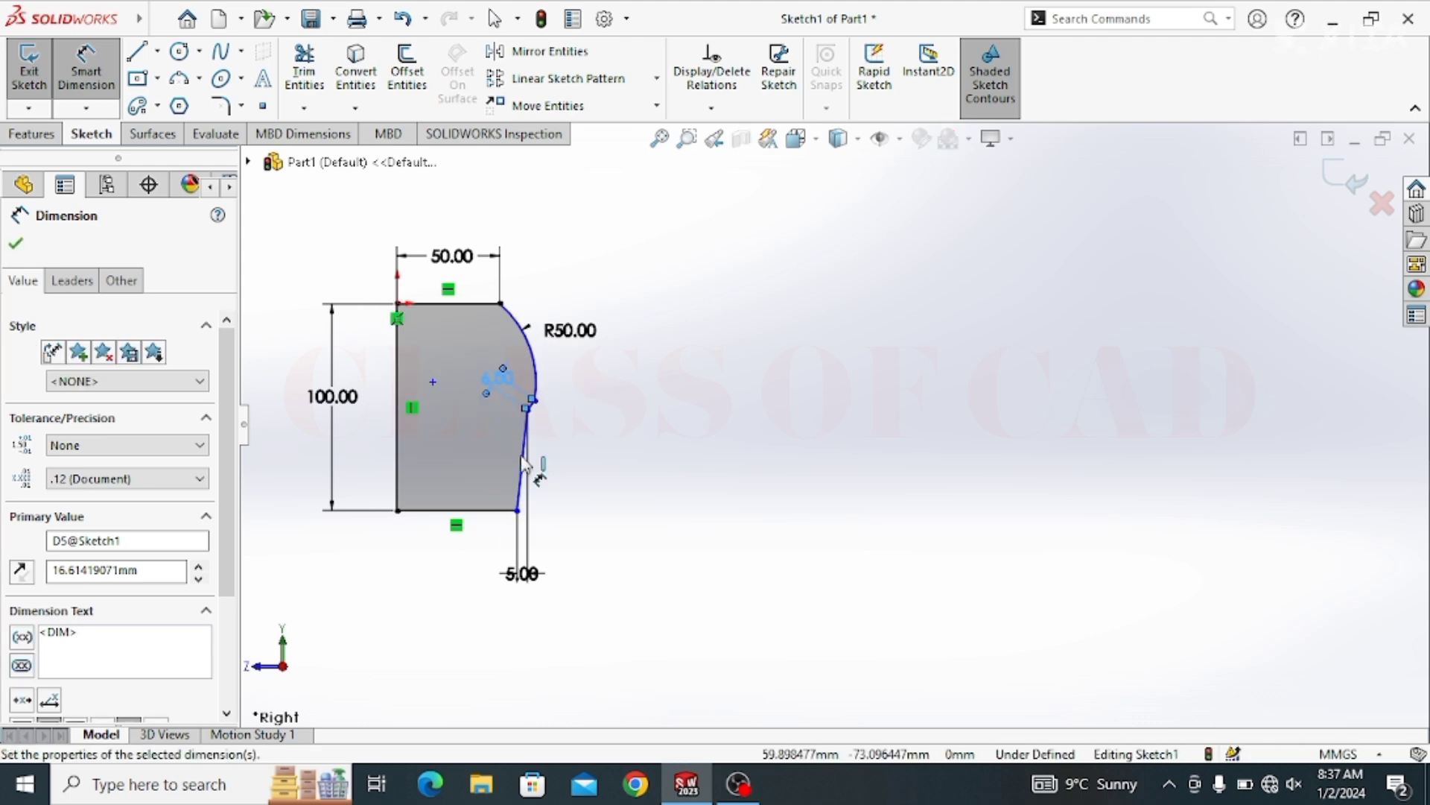
pyautogui.click(397, 468)
pyautogui.click(525, 450)
pyautogui.click(462, 458)
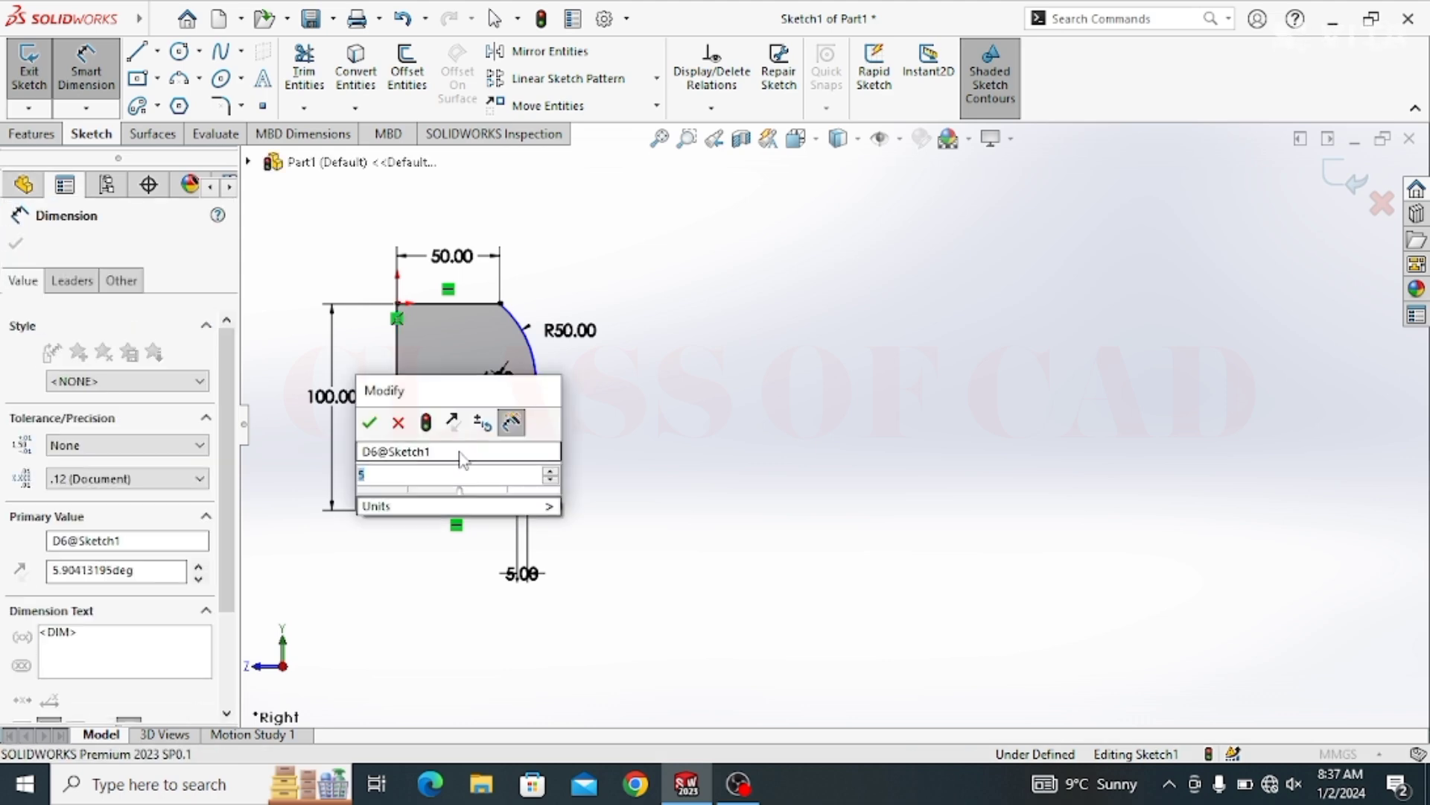
pyautogui.write('5')
pyautogui.press('Return')
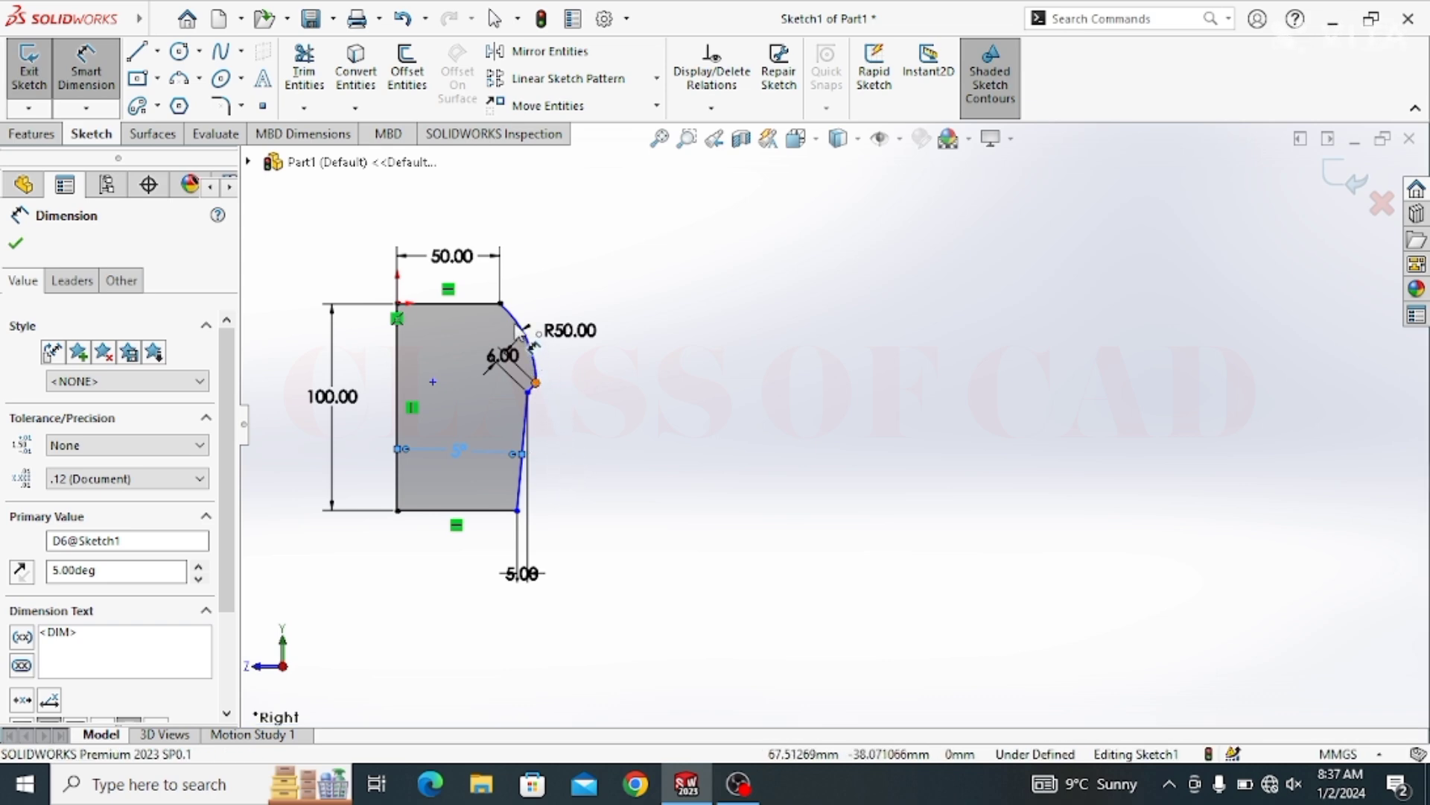
# Dimension the vertical height between the arc's ends at 40 mm
pyautogui.click(535, 384)
pyautogui.click(500, 303)
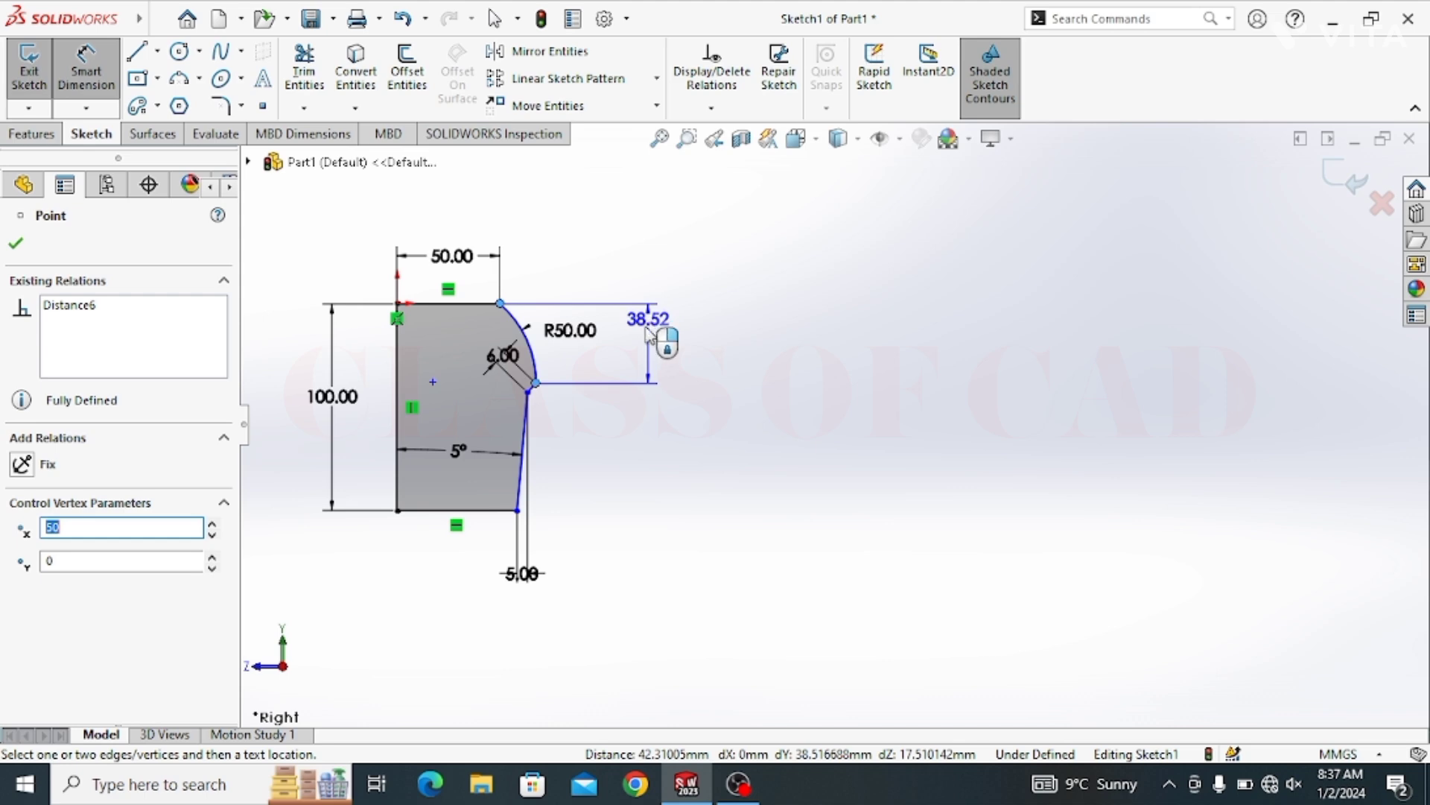
pyautogui.click(645, 341)
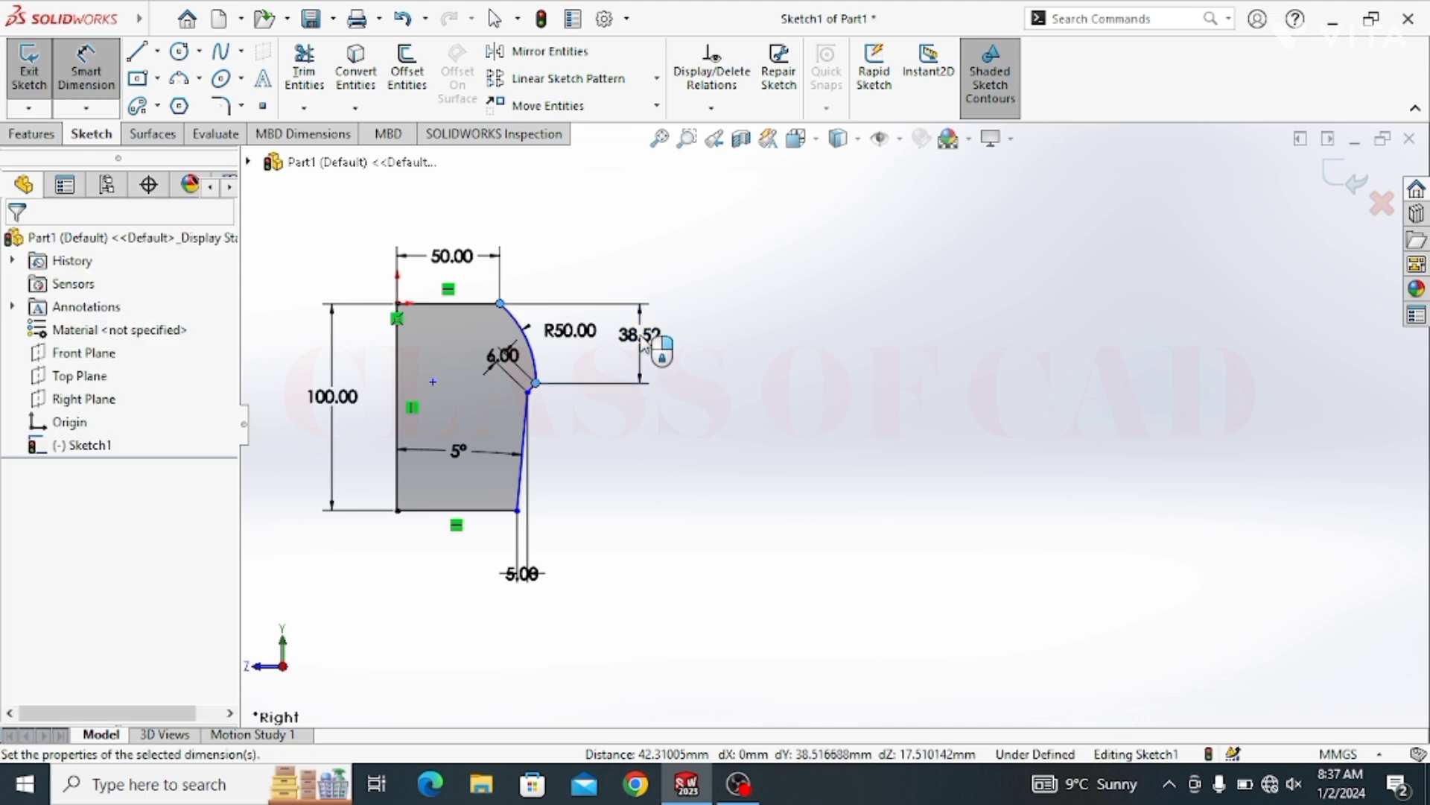
pyautogui.write('4')
pyautogui.write('40')
pyautogui.press('Return')
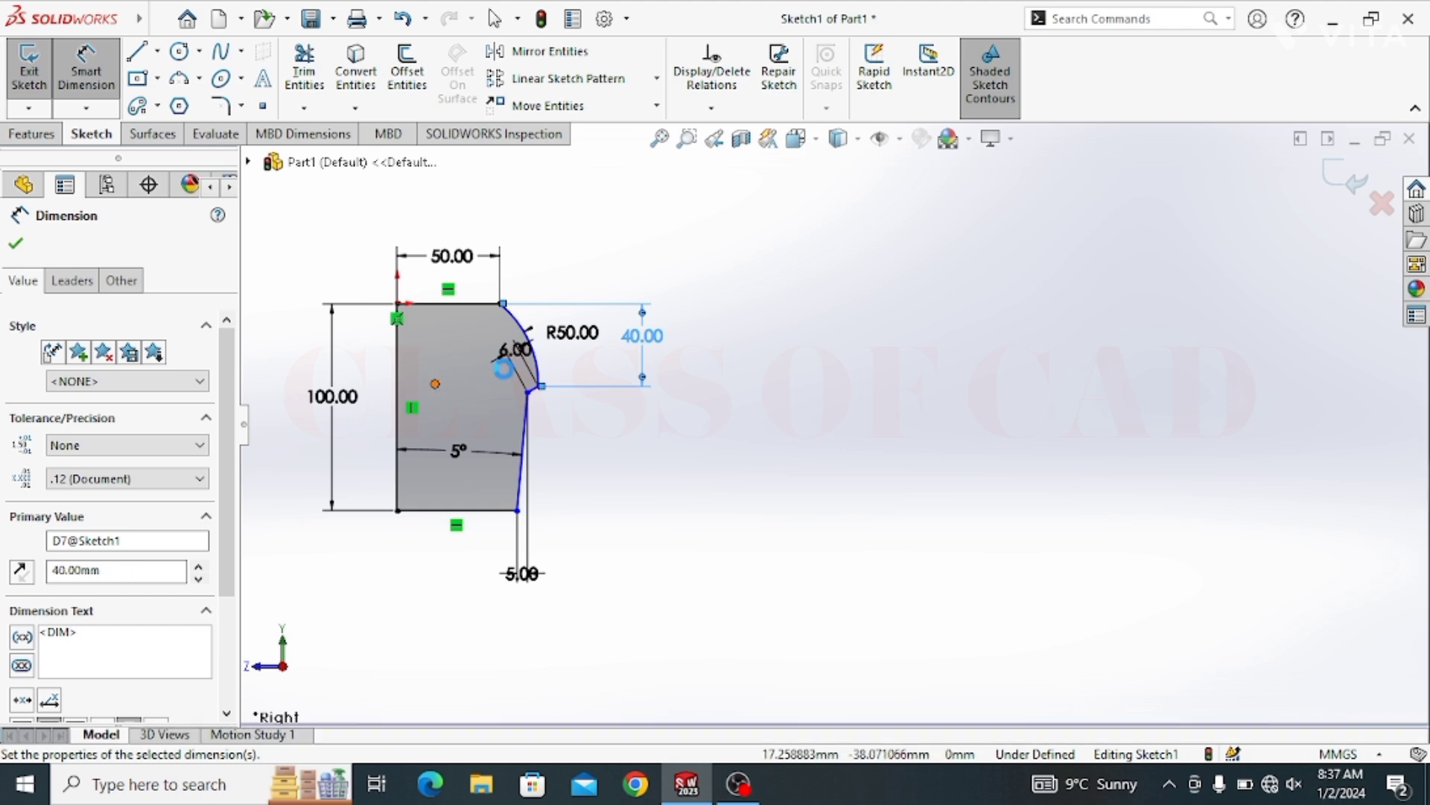
# Fix the inner point 30 mm below the top line, fully defining the sketch
pyautogui.click(436, 386)
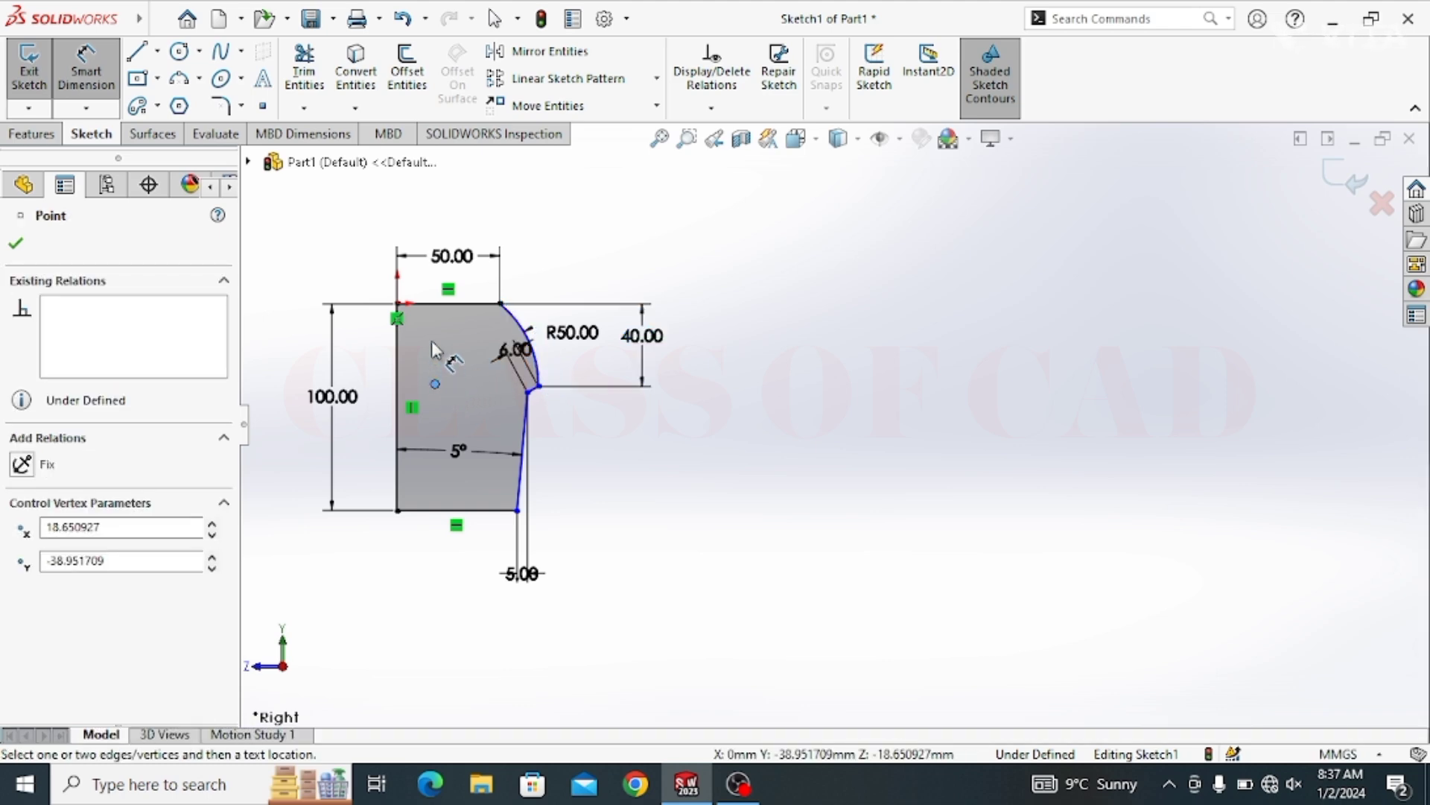
pyautogui.click(424, 305)
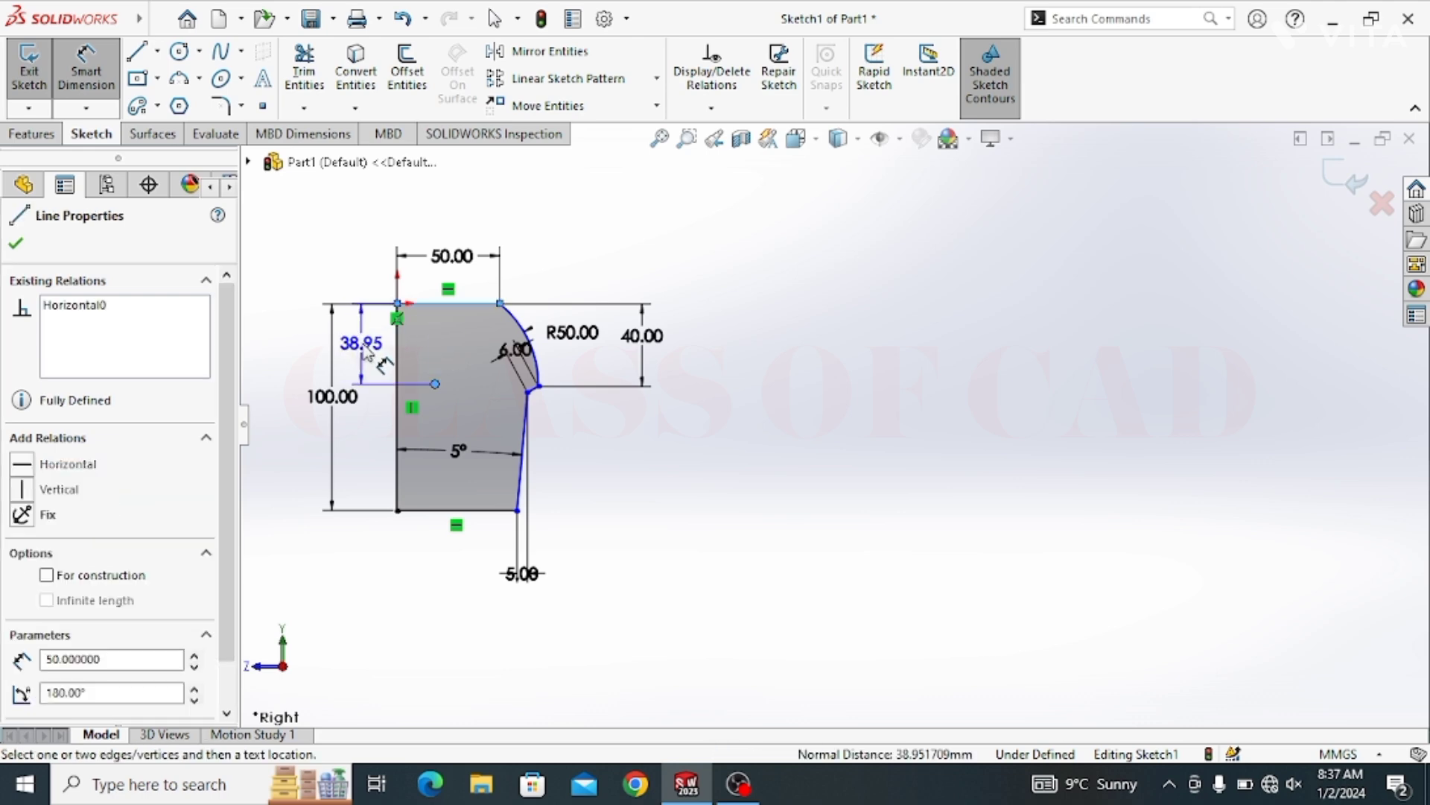
pyautogui.click(365, 350)
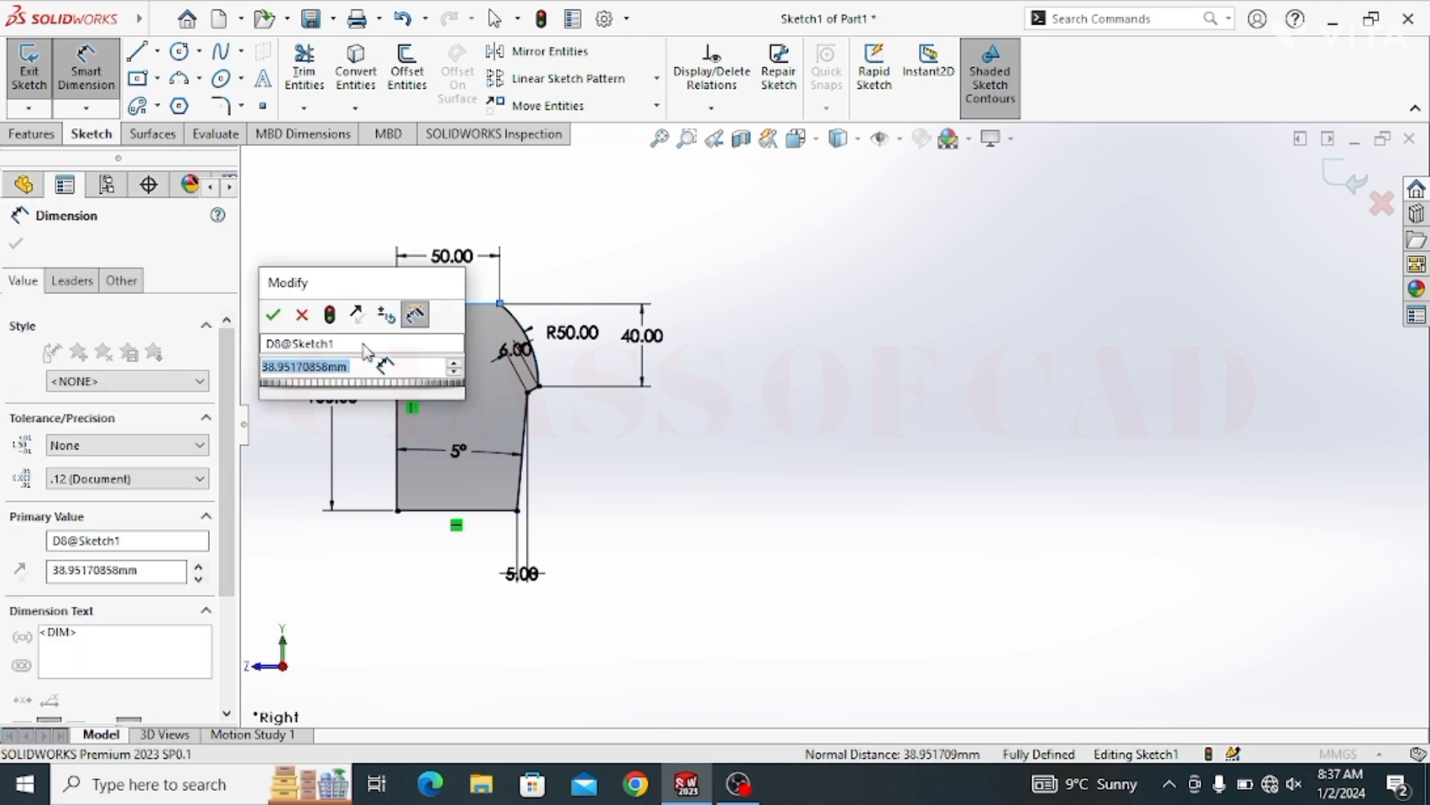
pyautogui.write('30')
pyautogui.press('Return')
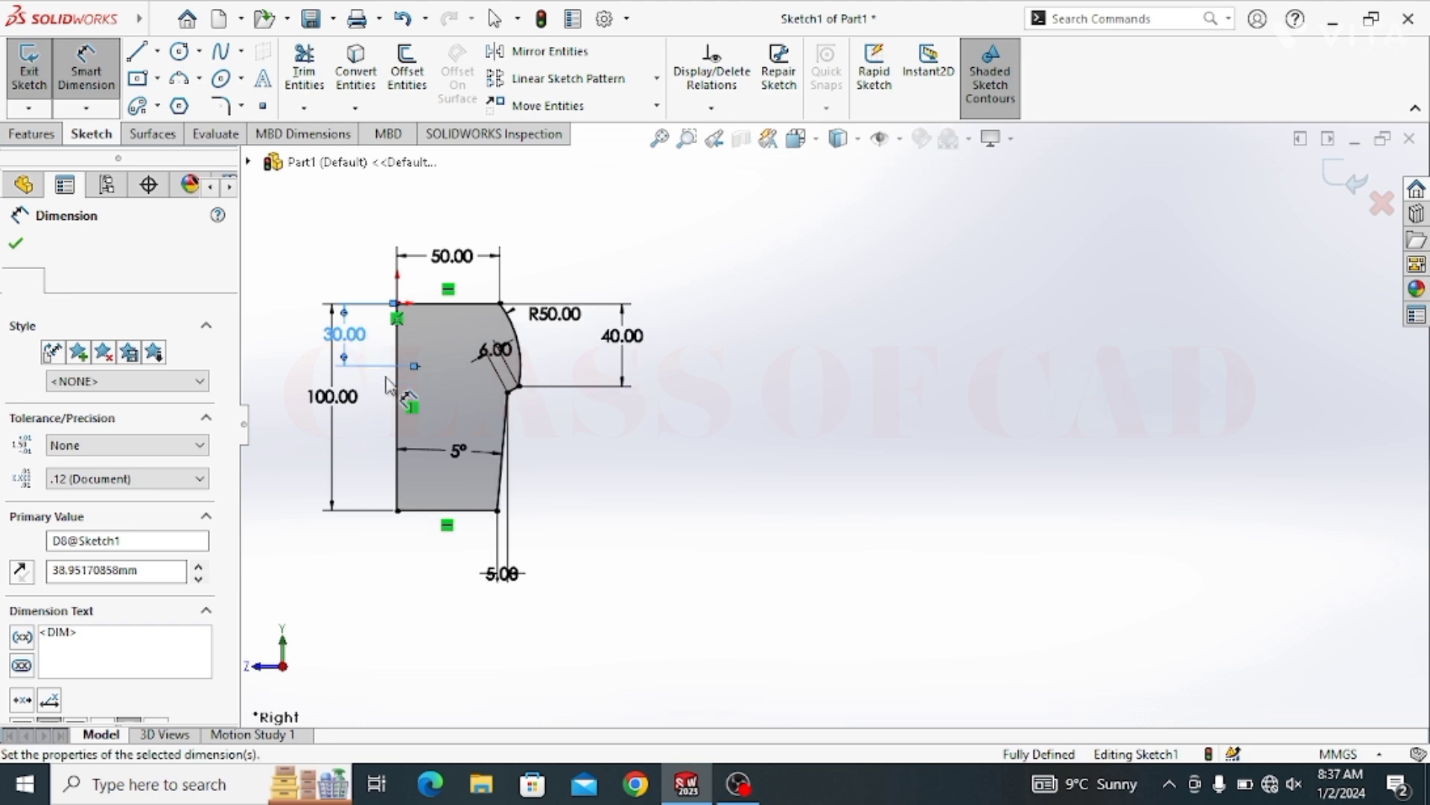
pyautogui.press('Escape')
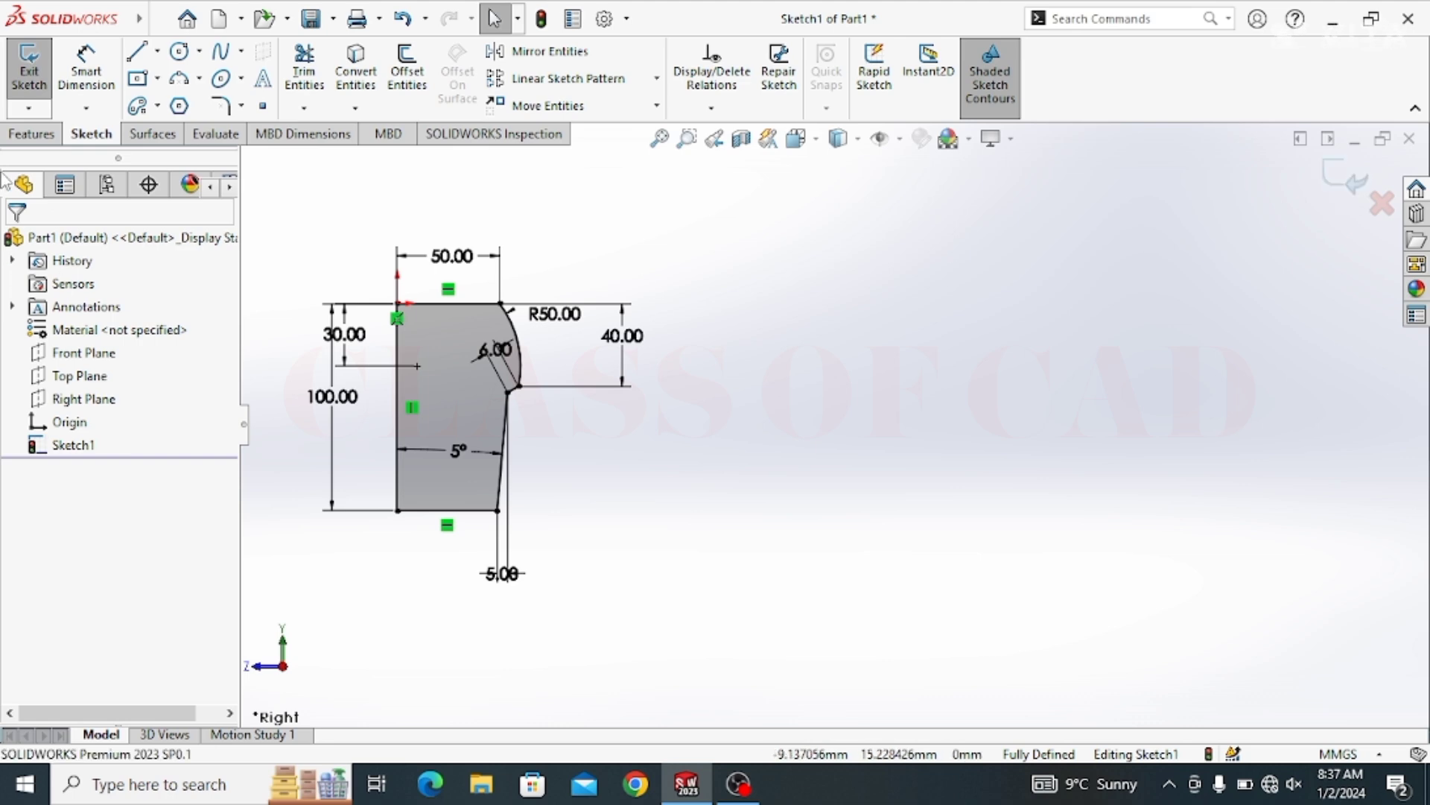
# Revolve the profile 360° about its 100 mm left vertical line to create Revolve1
pyautogui.click(31, 134)
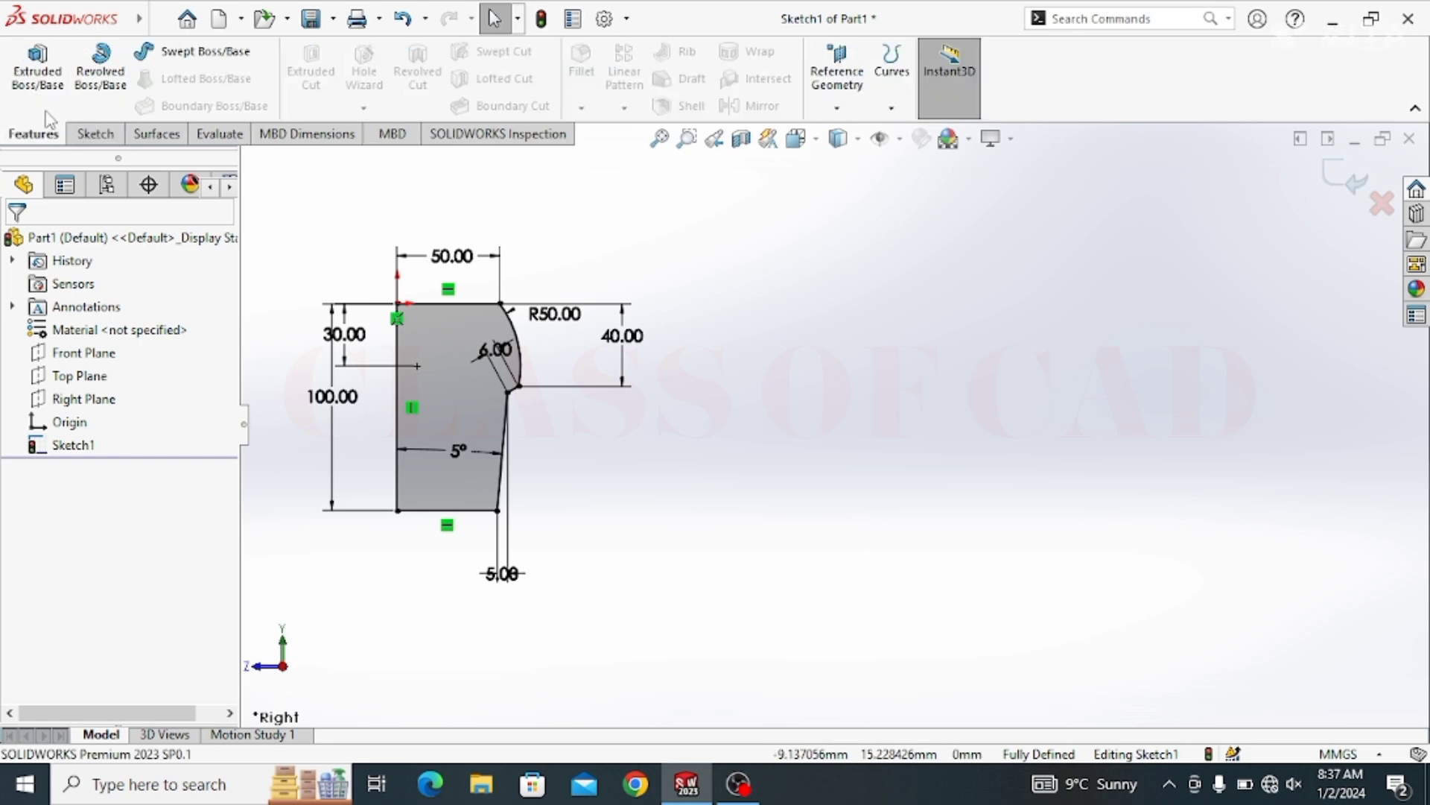
pyautogui.click(100, 71)
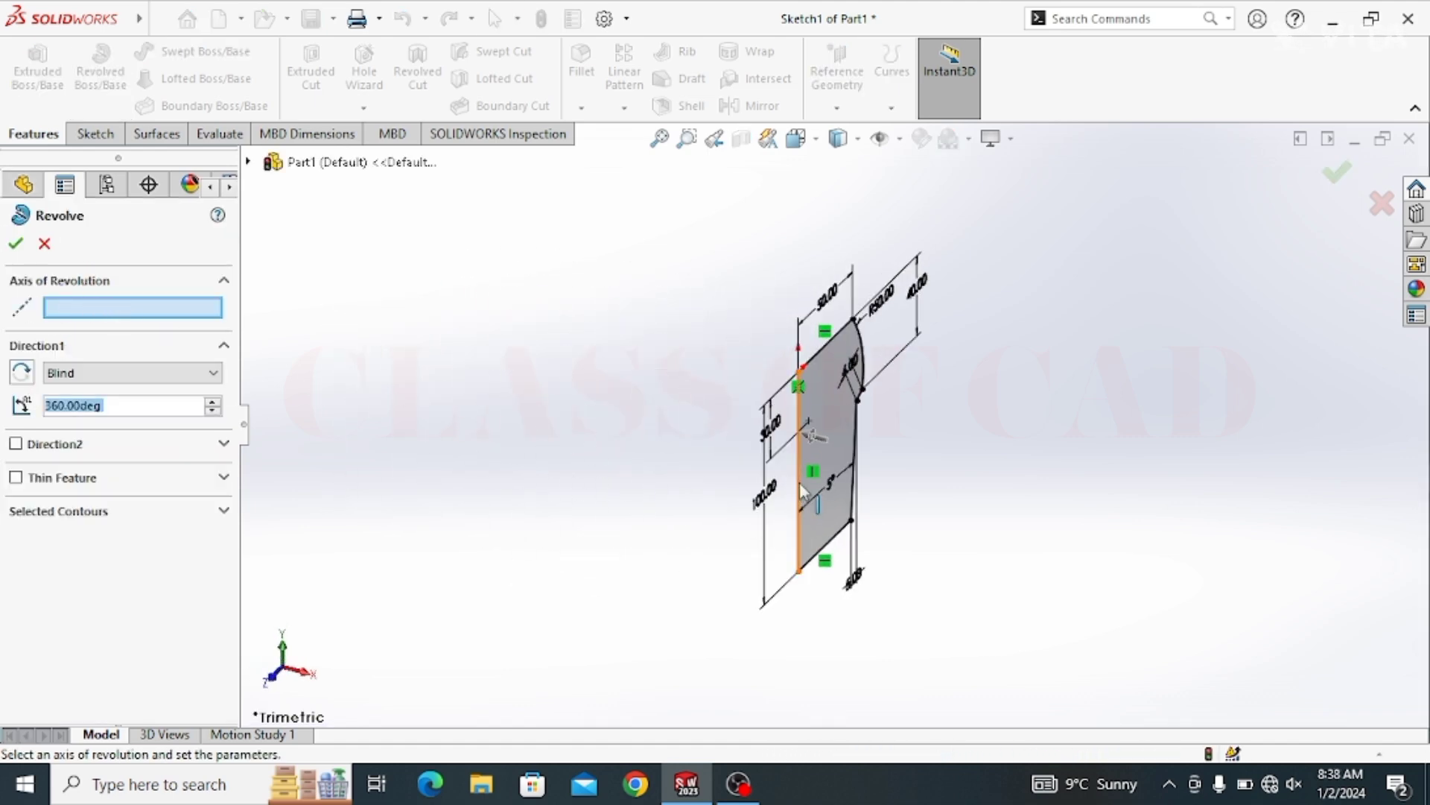
pyautogui.click(776, 537)
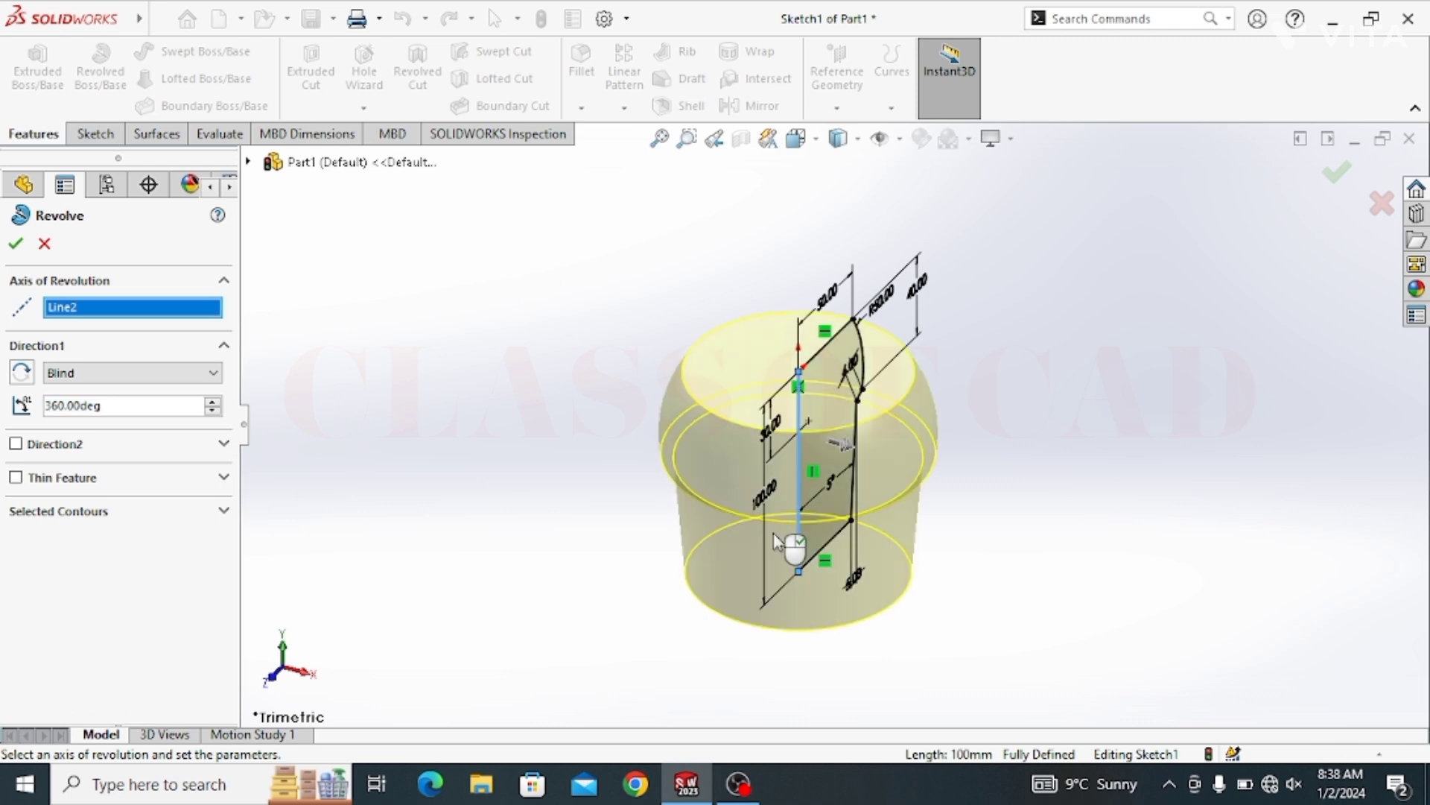
pyautogui.click(15, 246)
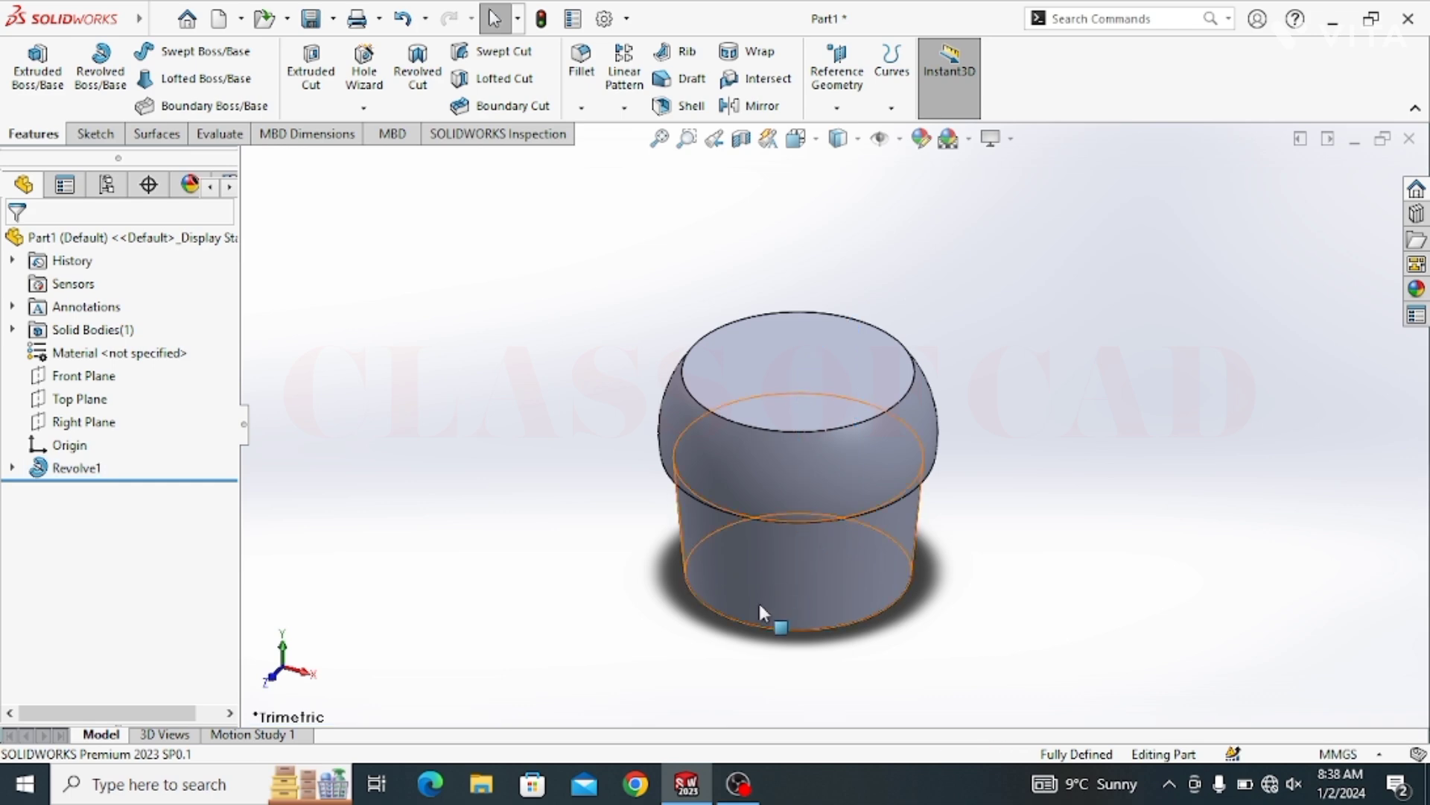
pyautogui.moveTo(760, 605); pyautogui.dragTo(692, 451, button='middle')
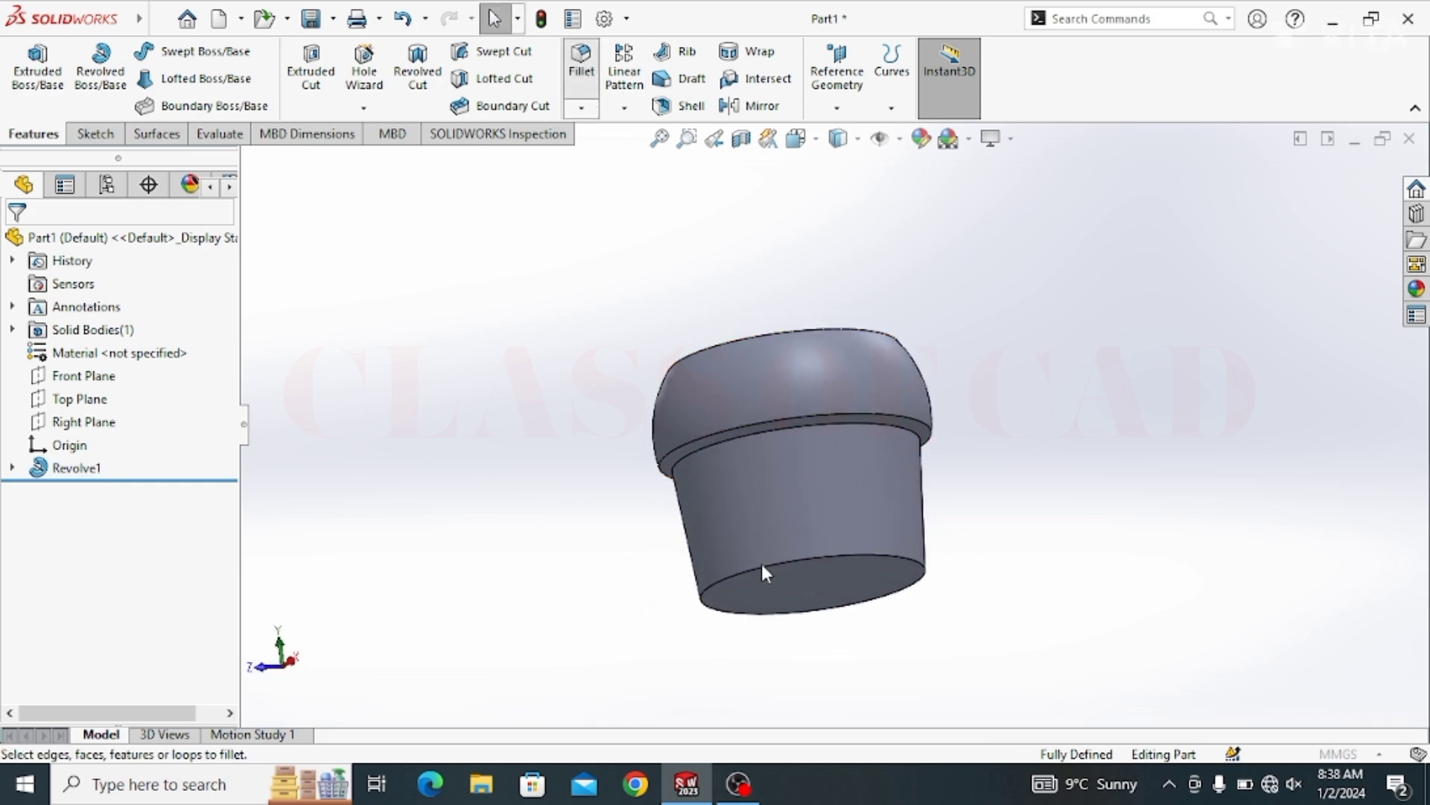
# Fillet the base's bottom circular edge with a 15 mm radius
pyautogui.click(737, 609)
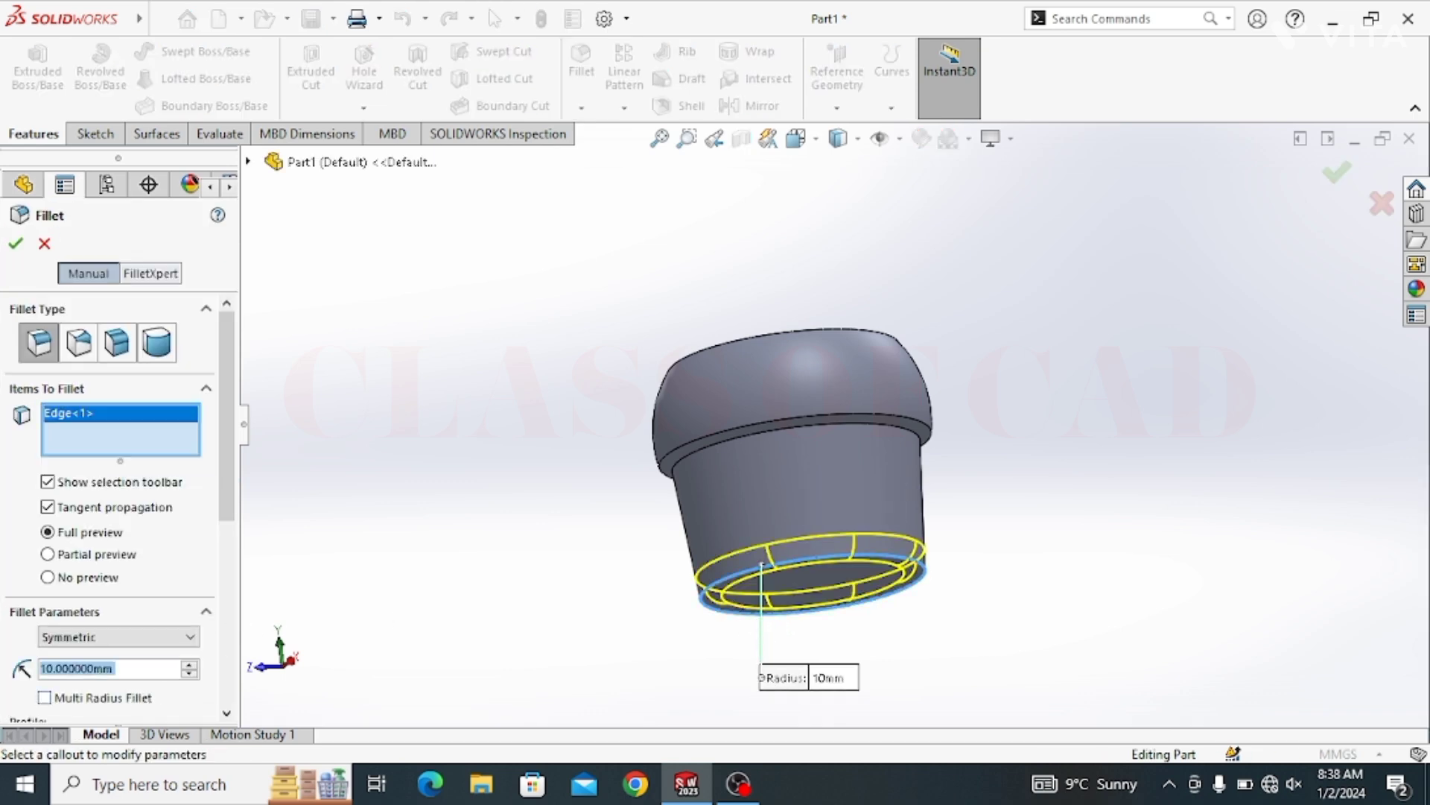
pyautogui.write('15')
pyautogui.press('Return')
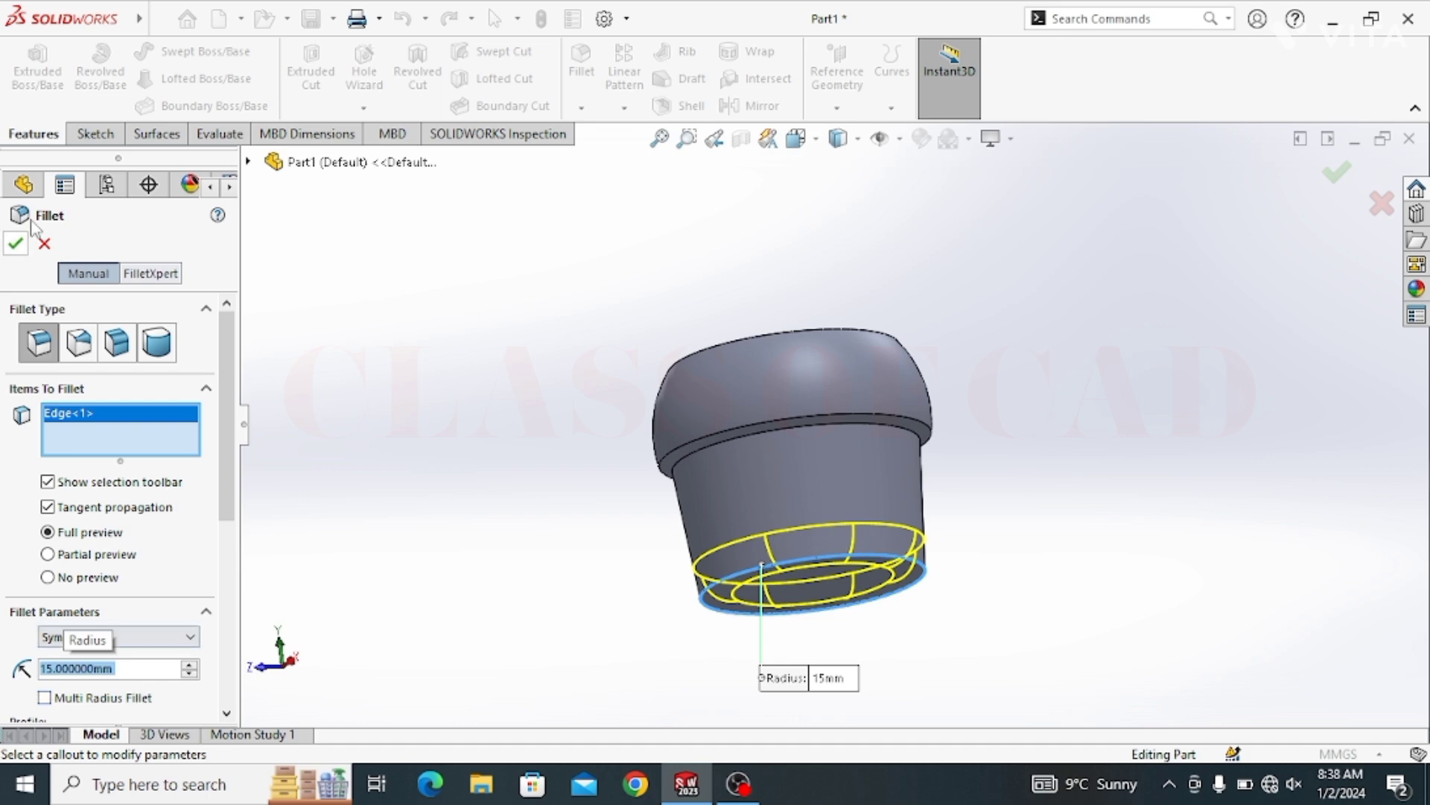
pyautogui.click(16, 243)
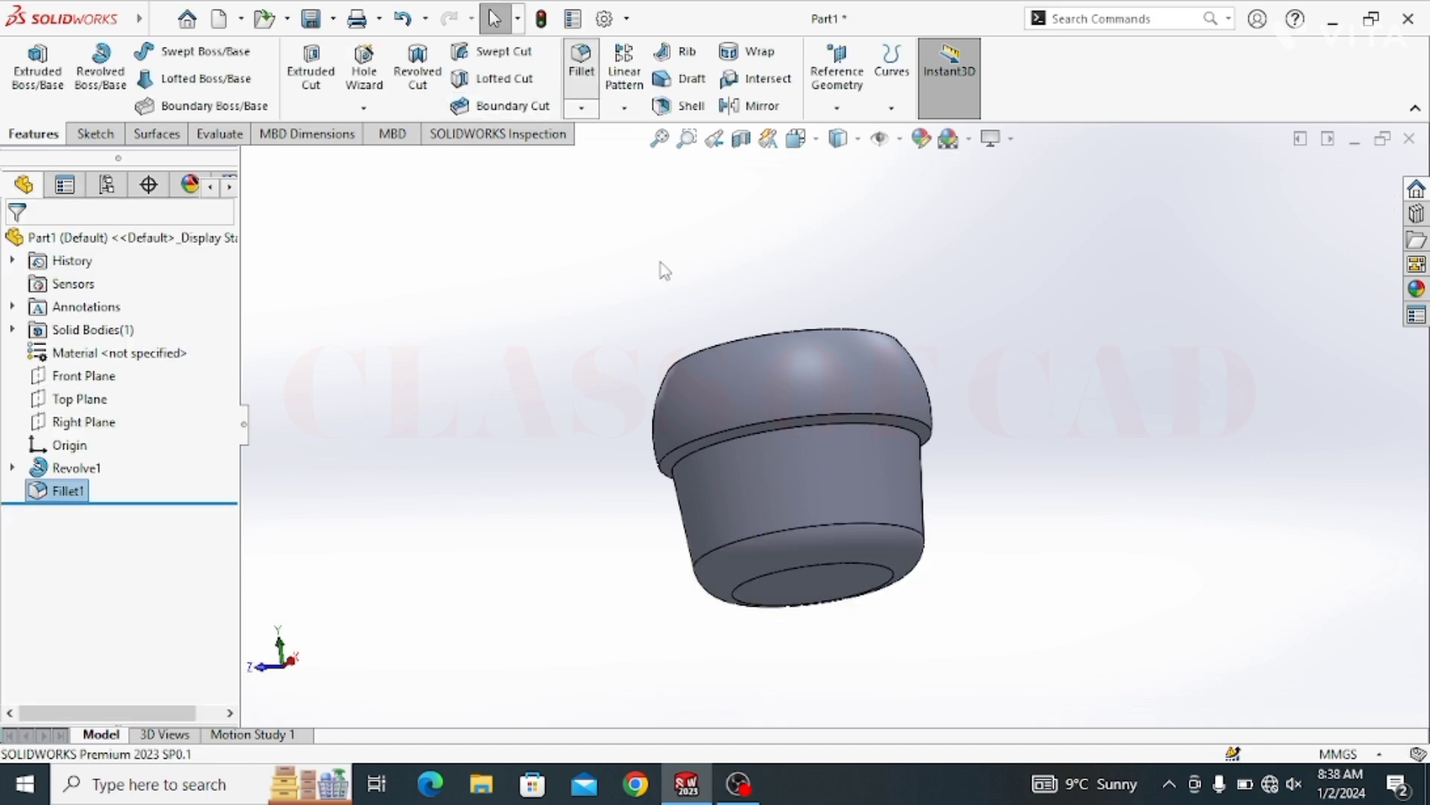
# Fillet both circular edges of the shoulder step with a 2 mm radius as Fillet2
pyautogui.press('Return')
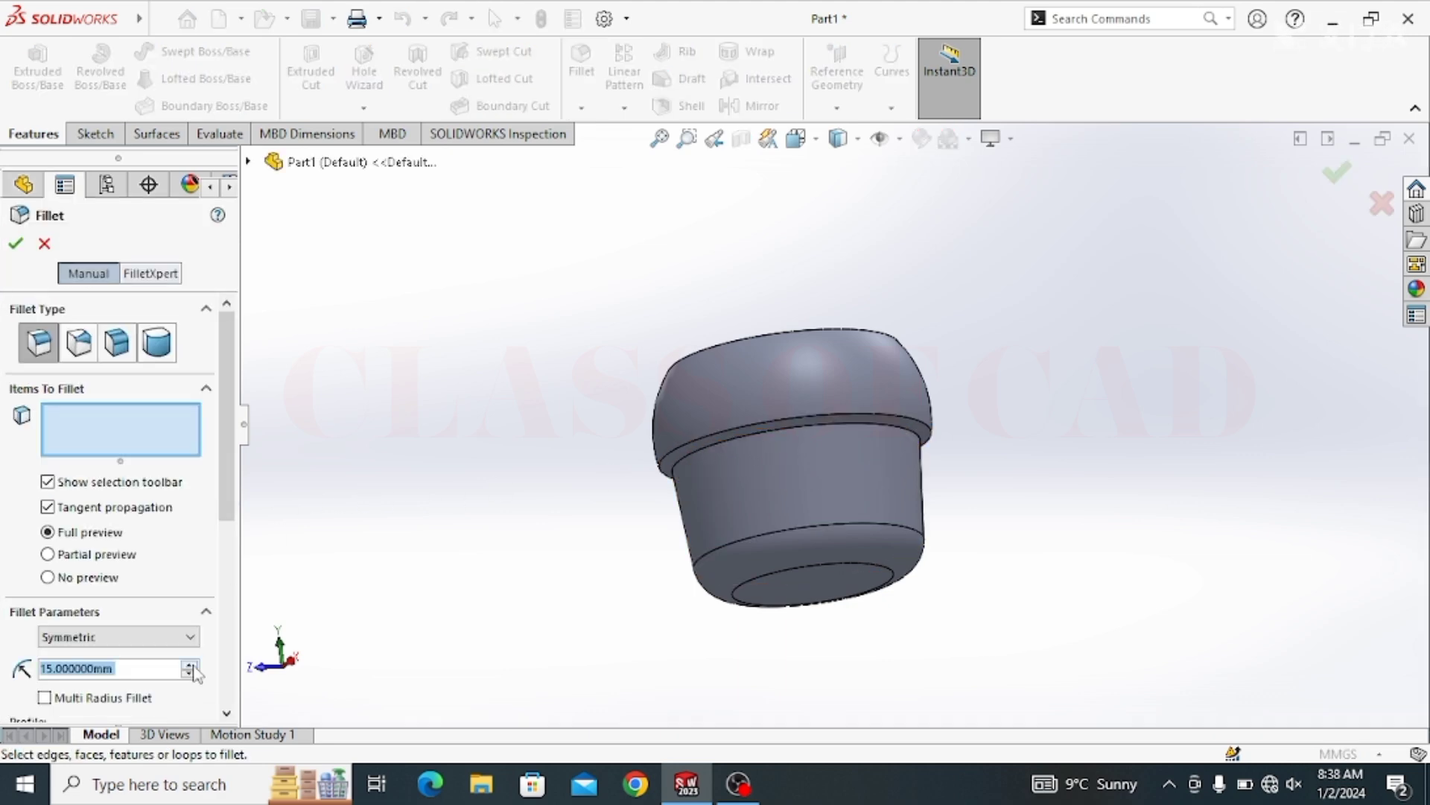
pyautogui.write('3')
pyautogui.press('Return')
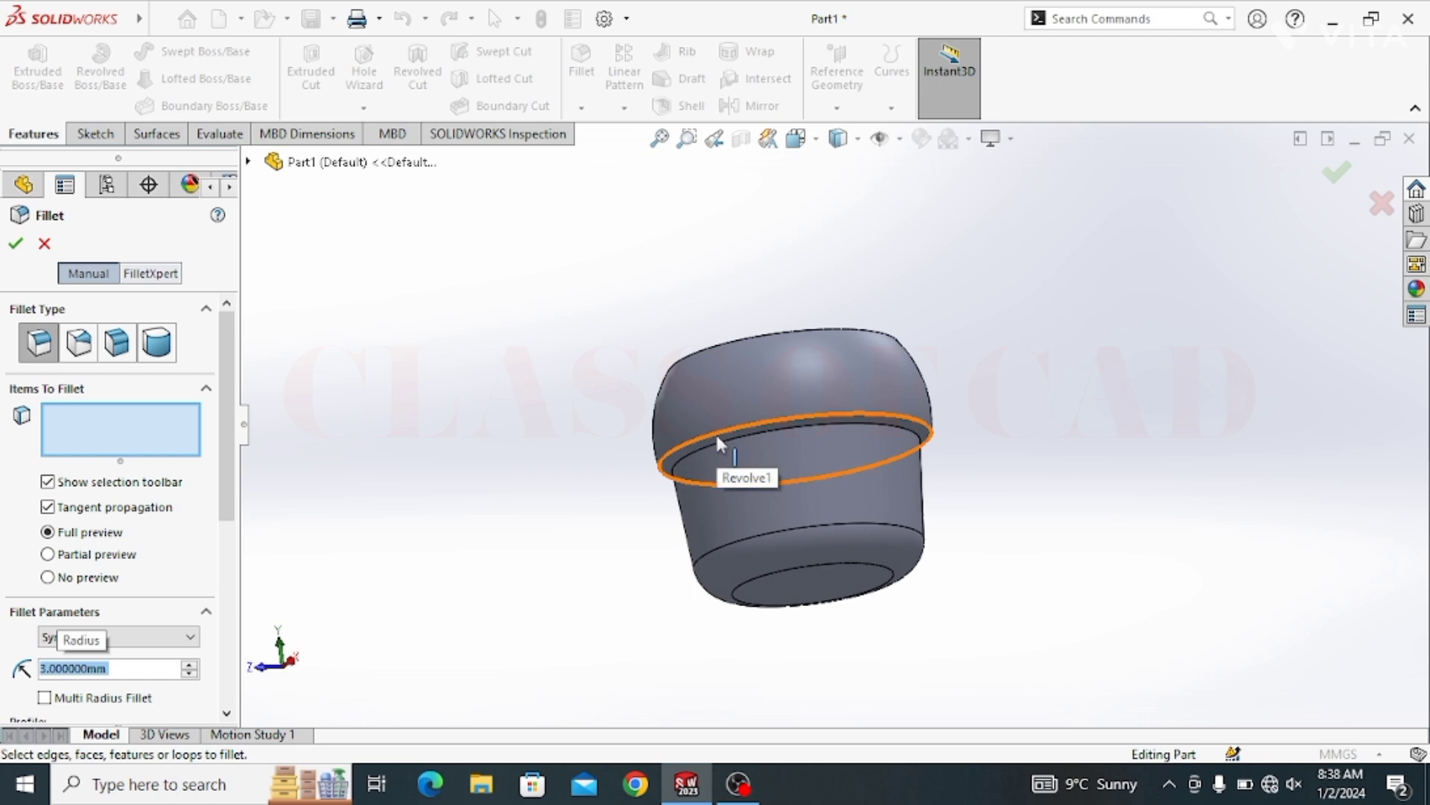
pyautogui.click(716, 437)
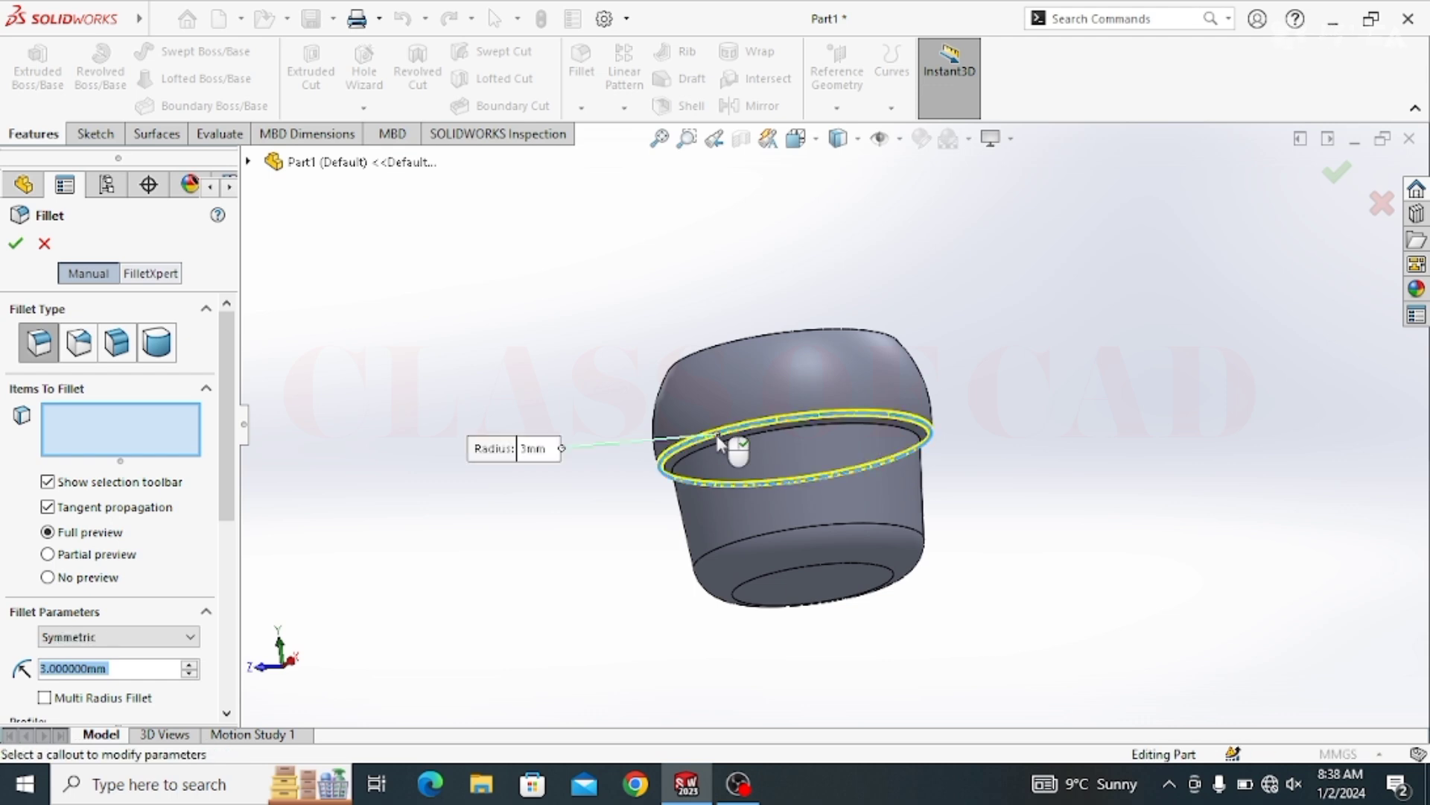
pyautogui.click(768, 451)
pyautogui.write('2')
pyautogui.press('Return')
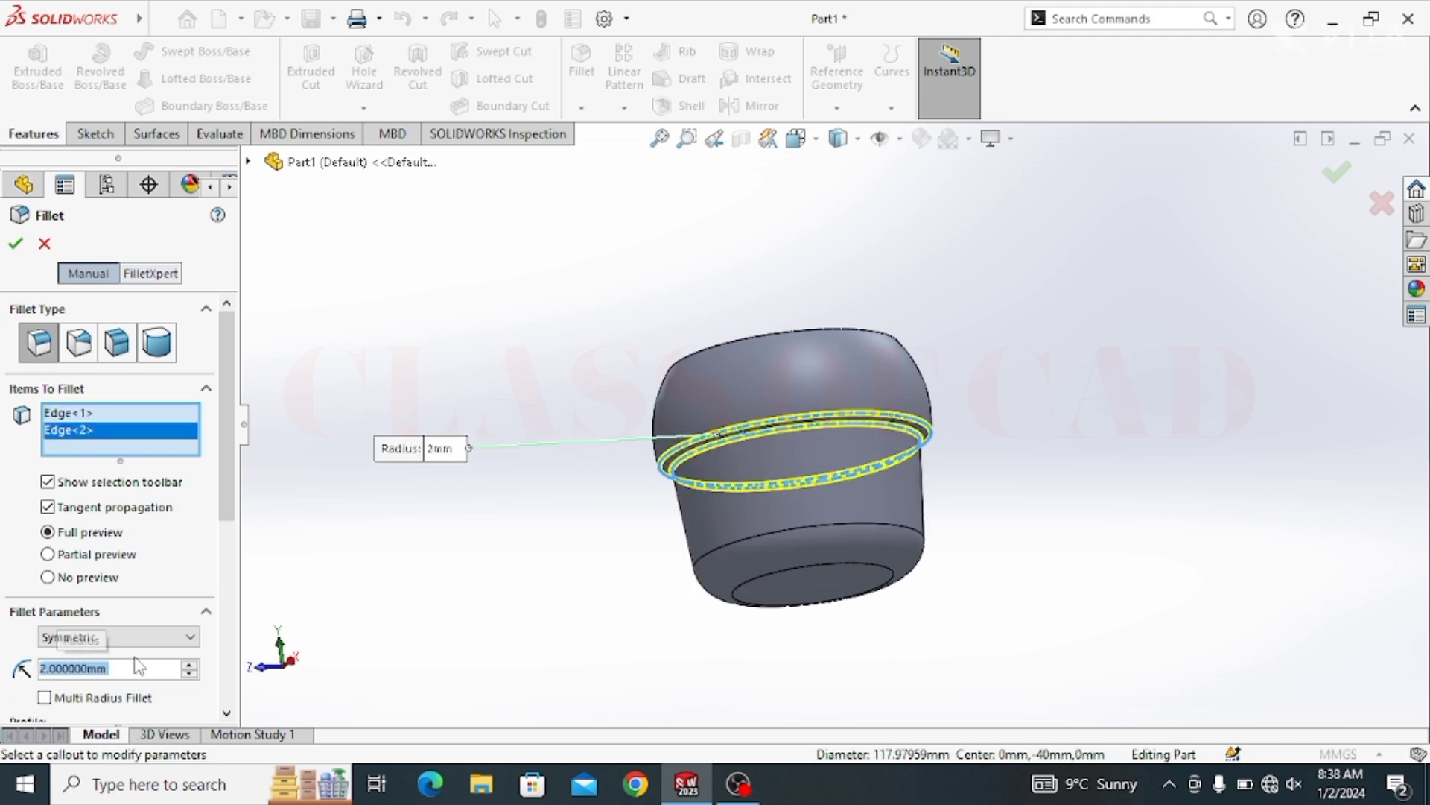
pyautogui.click(16, 244)
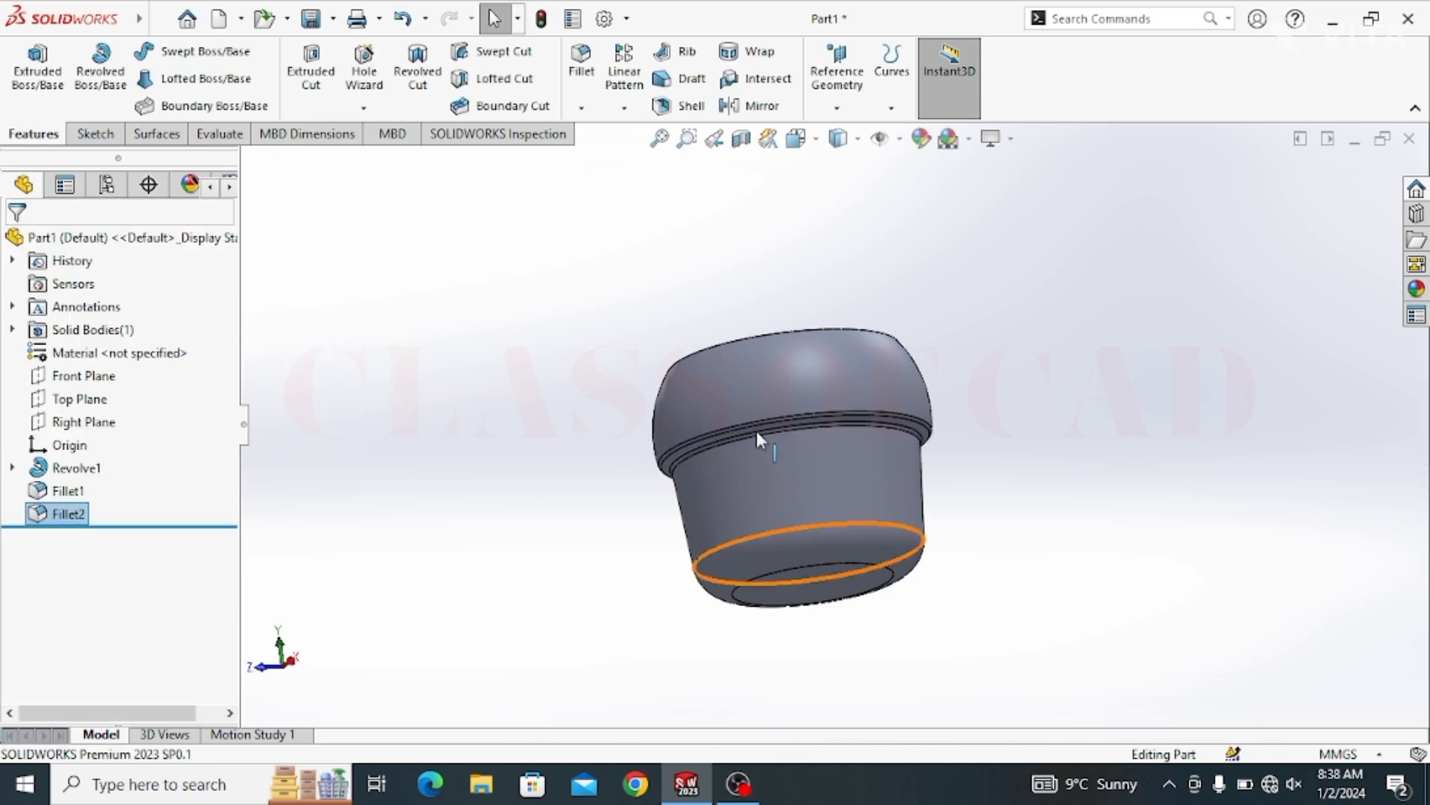
pyautogui.moveTo(778, 581); pyautogui.dragTo(784, 526, button='middle')
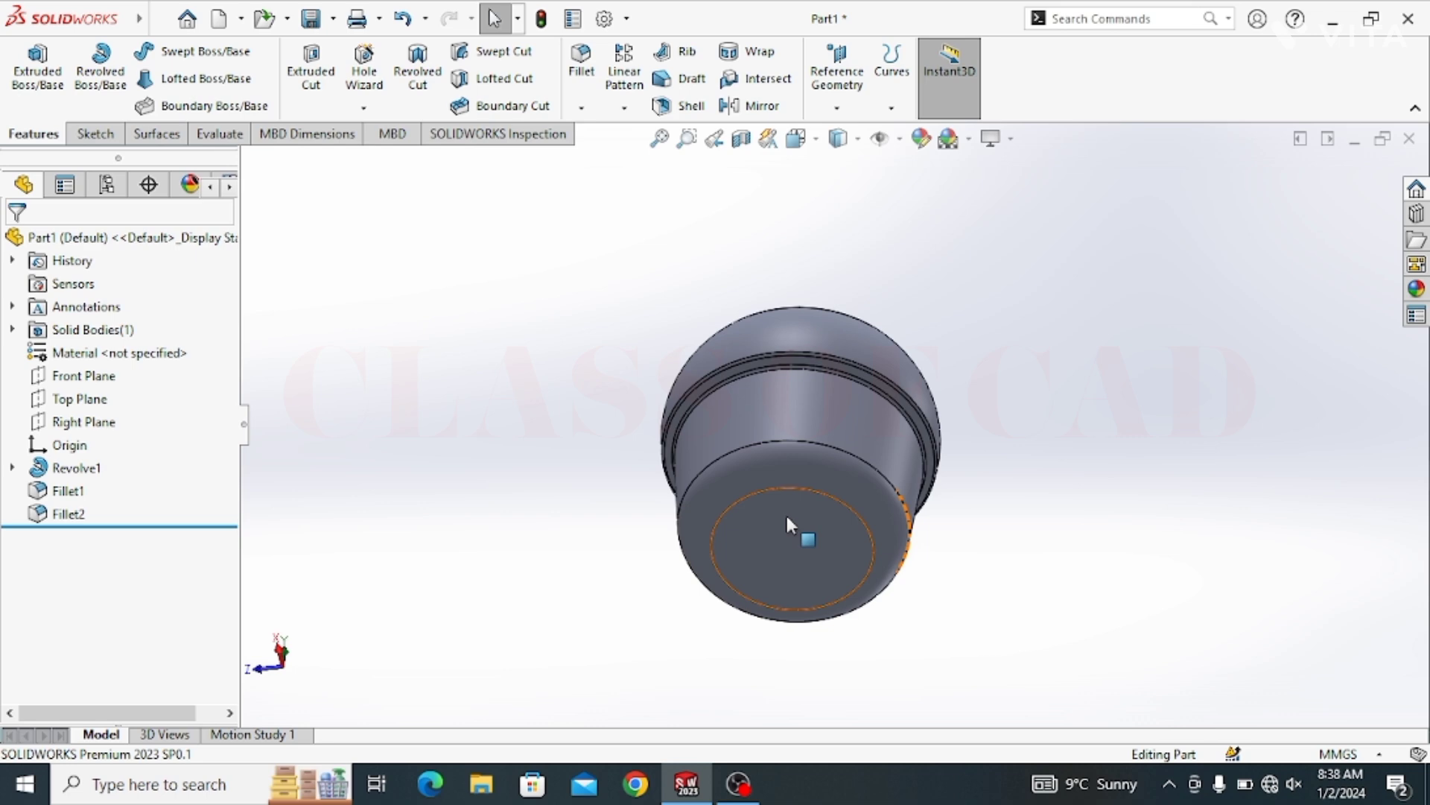
# Sketch a circle centred on the origin of the base's flat bottom face
pyautogui.click(787, 515)
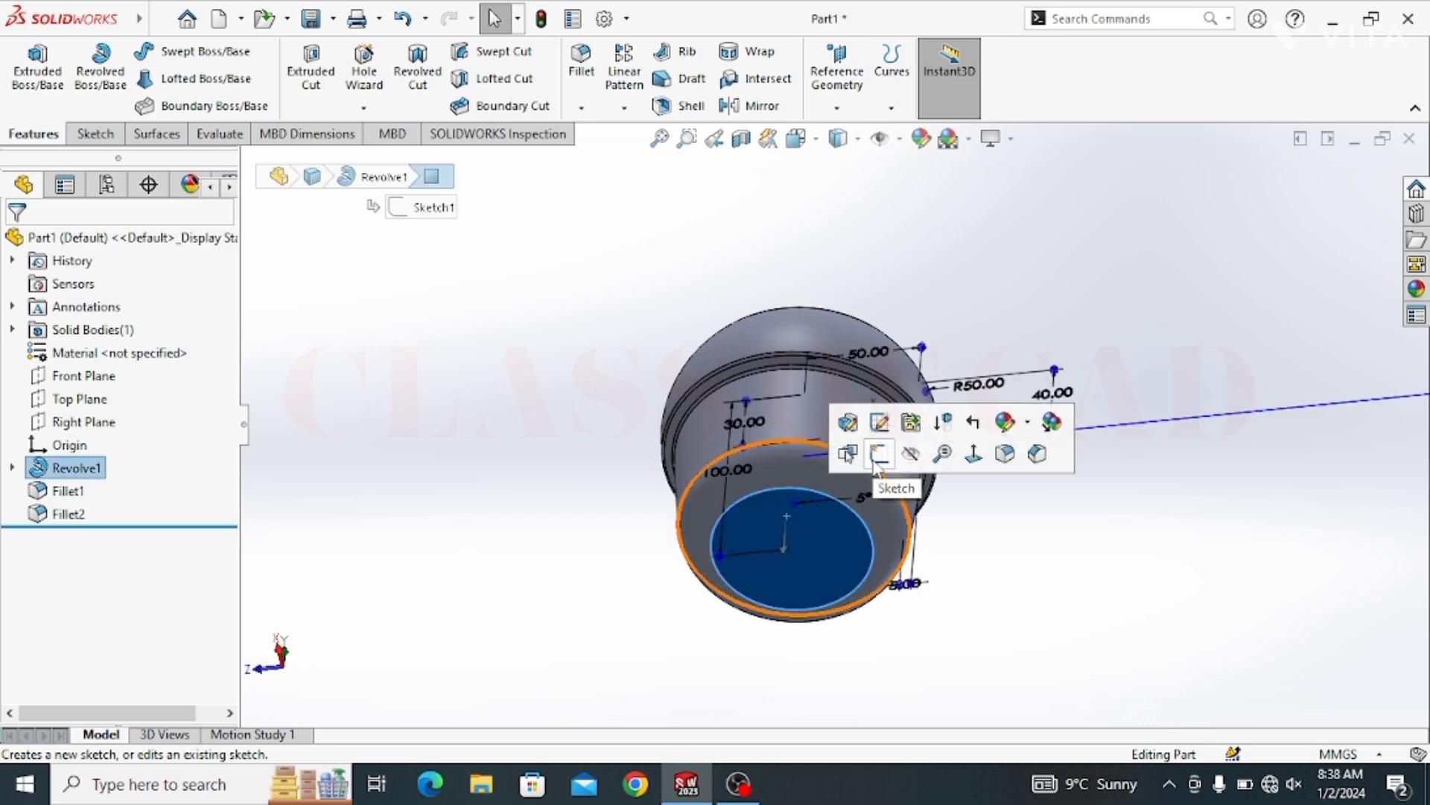
pyautogui.click(877, 456)
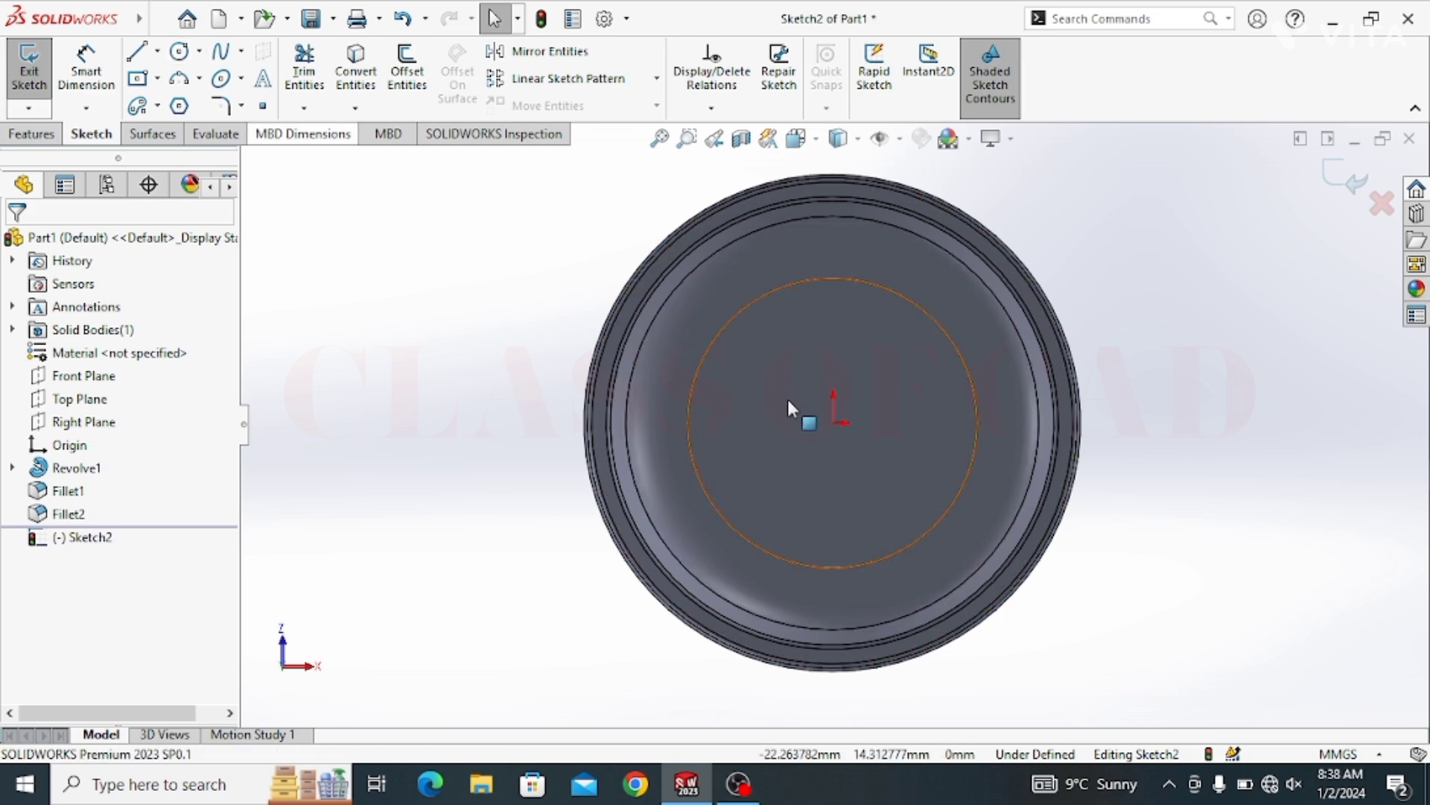
pyautogui.click(182, 56)
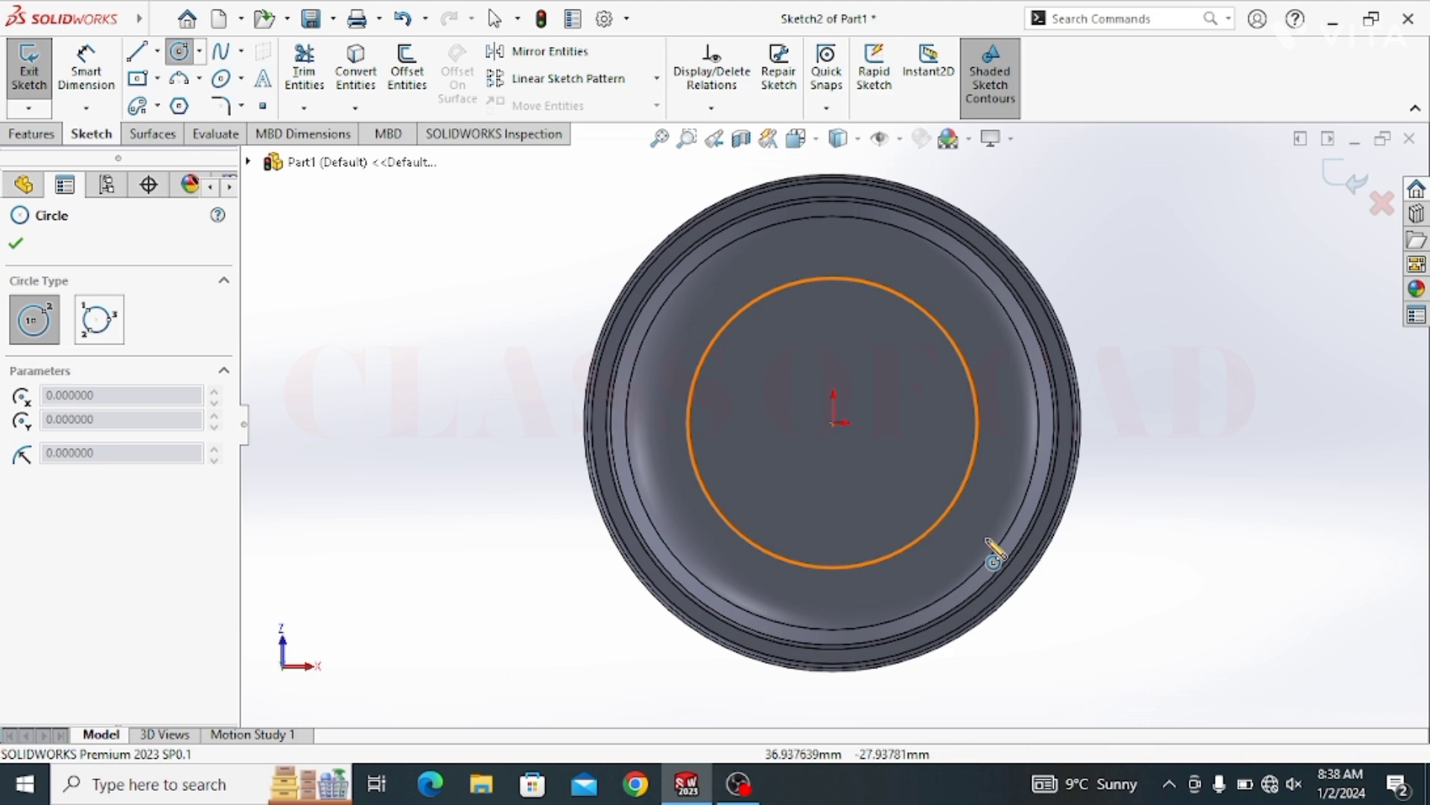
pyautogui.click(834, 422)
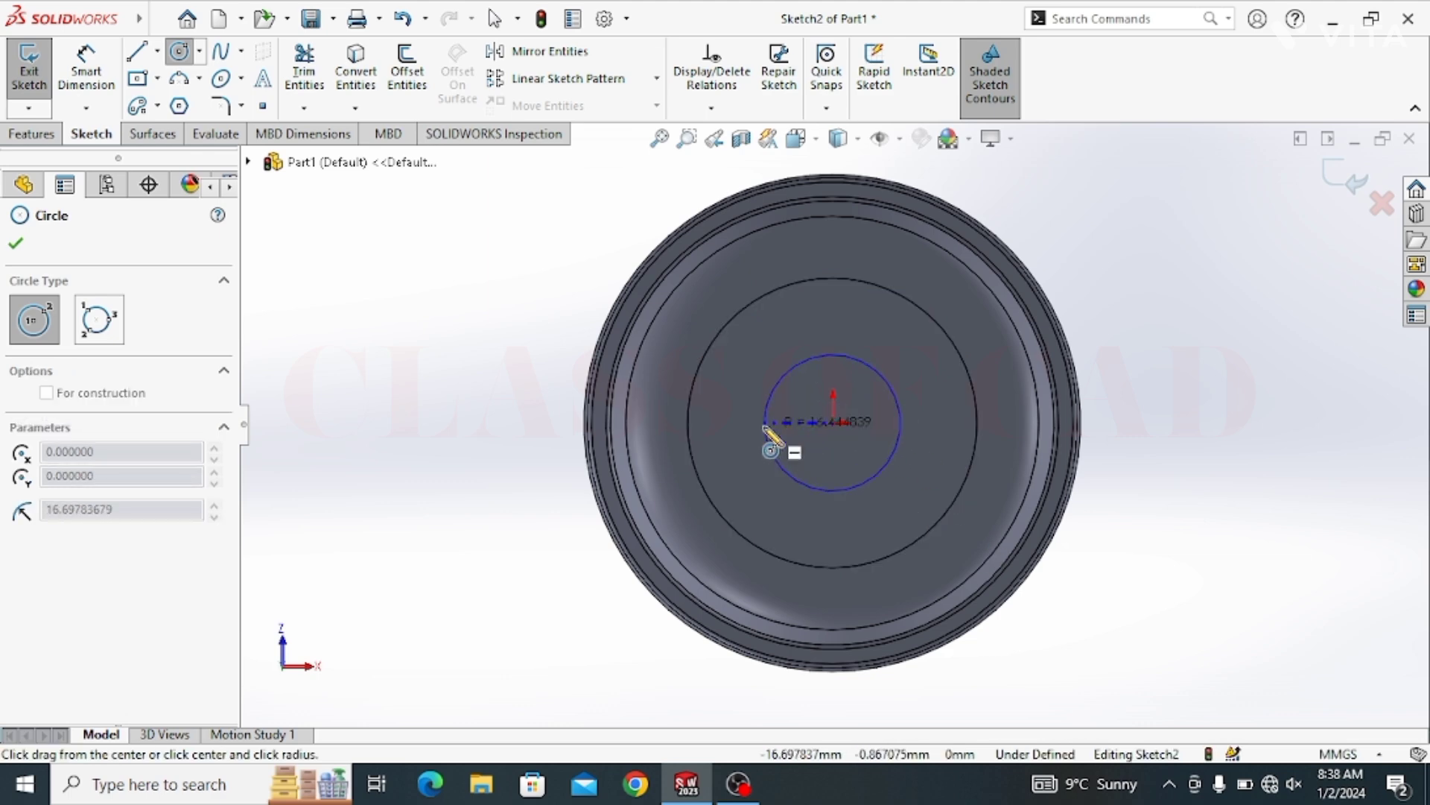
pyautogui.click(766, 443)
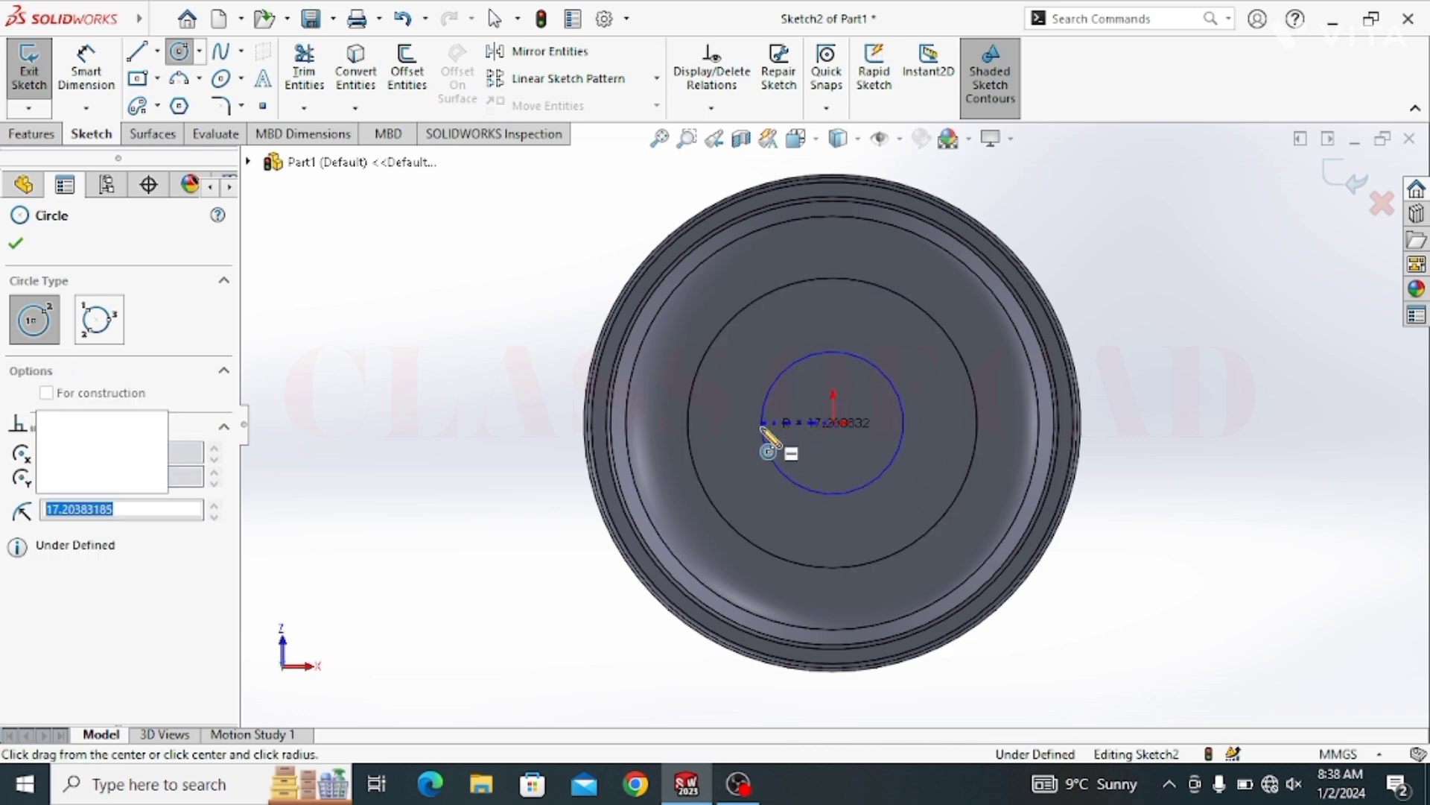
# Dimension the circle's diameter at 55 mm, fully defining Sketch2
pyautogui.click(86, 71)
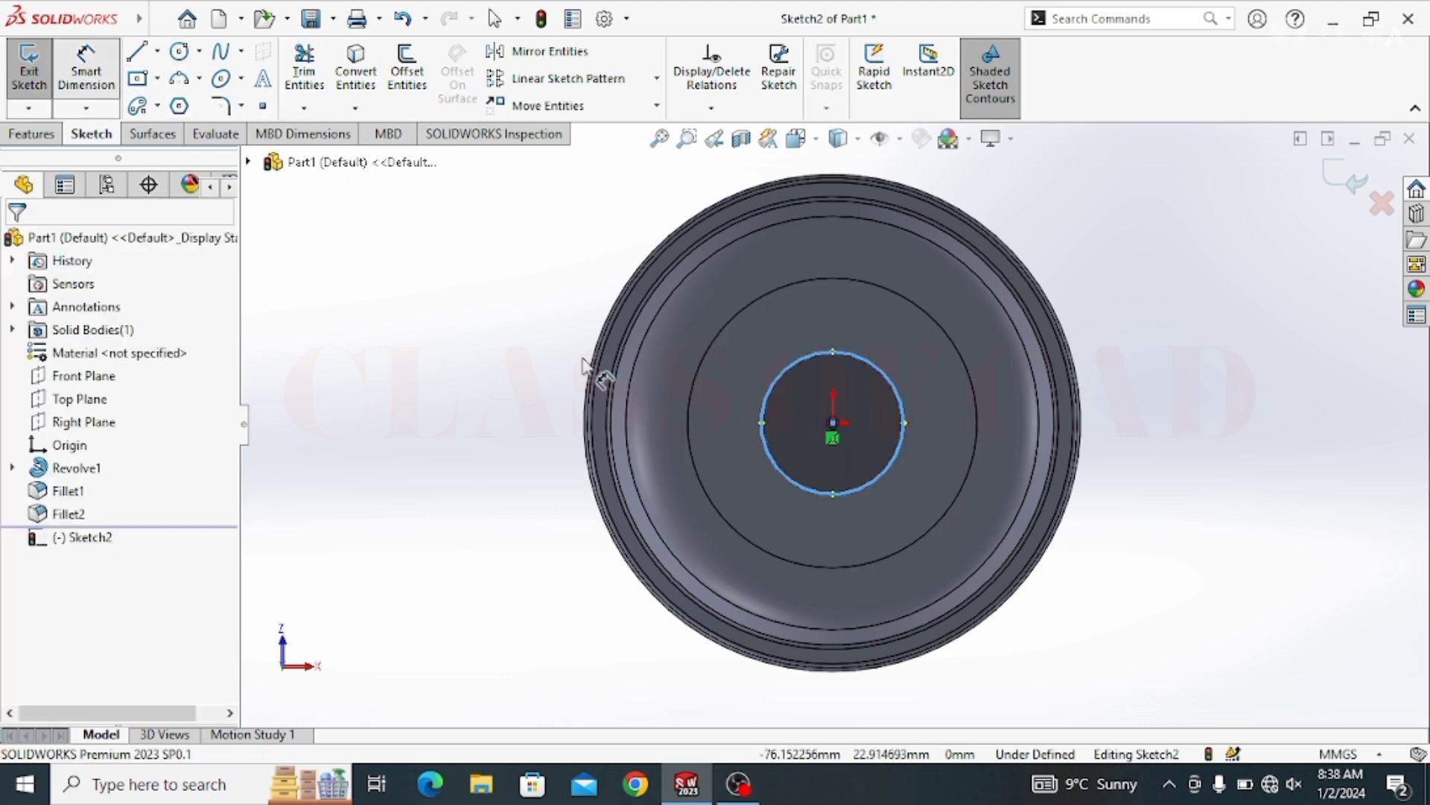
pyautogui.click(759, 435)
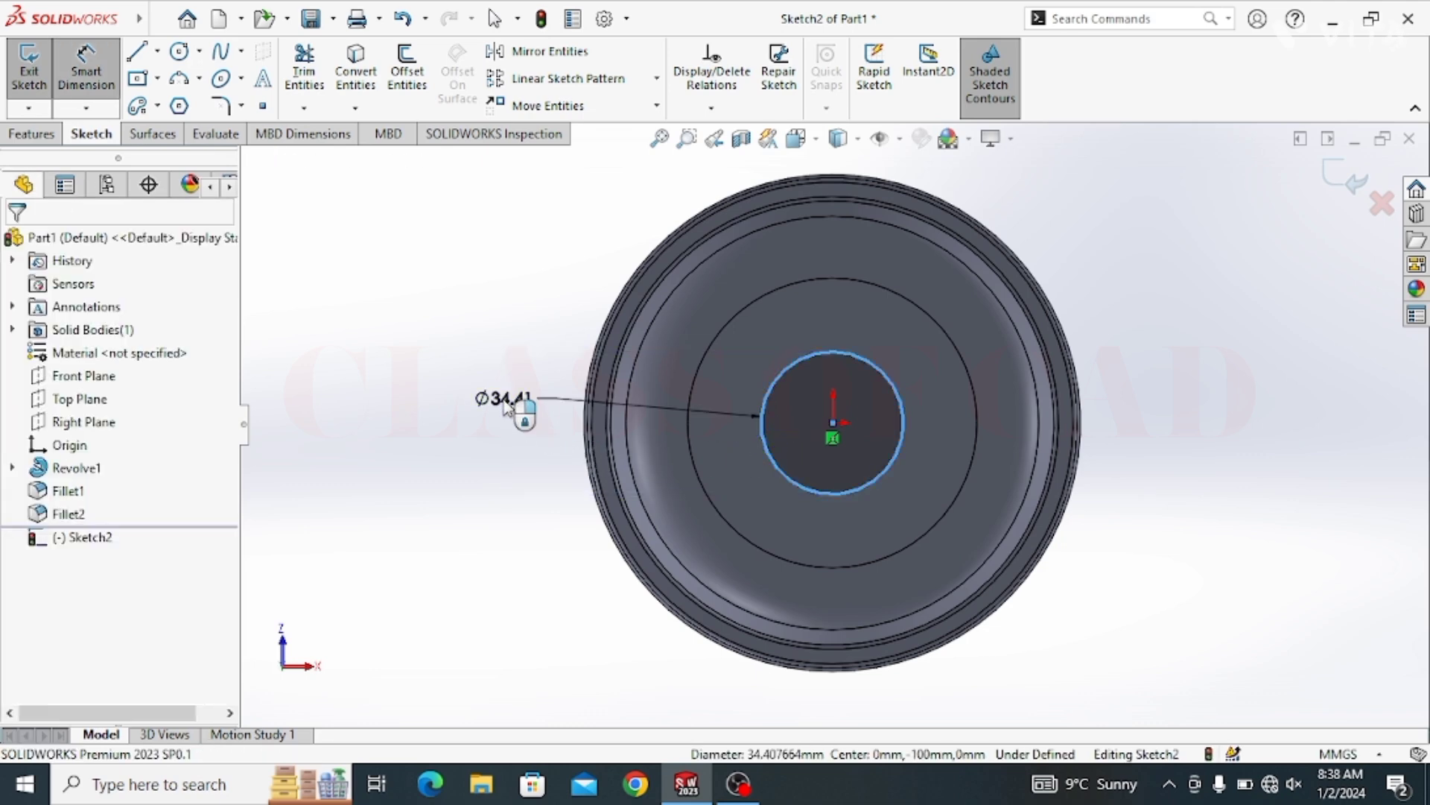
pyautogui.click(505, 406)
pyautogui.write('30')
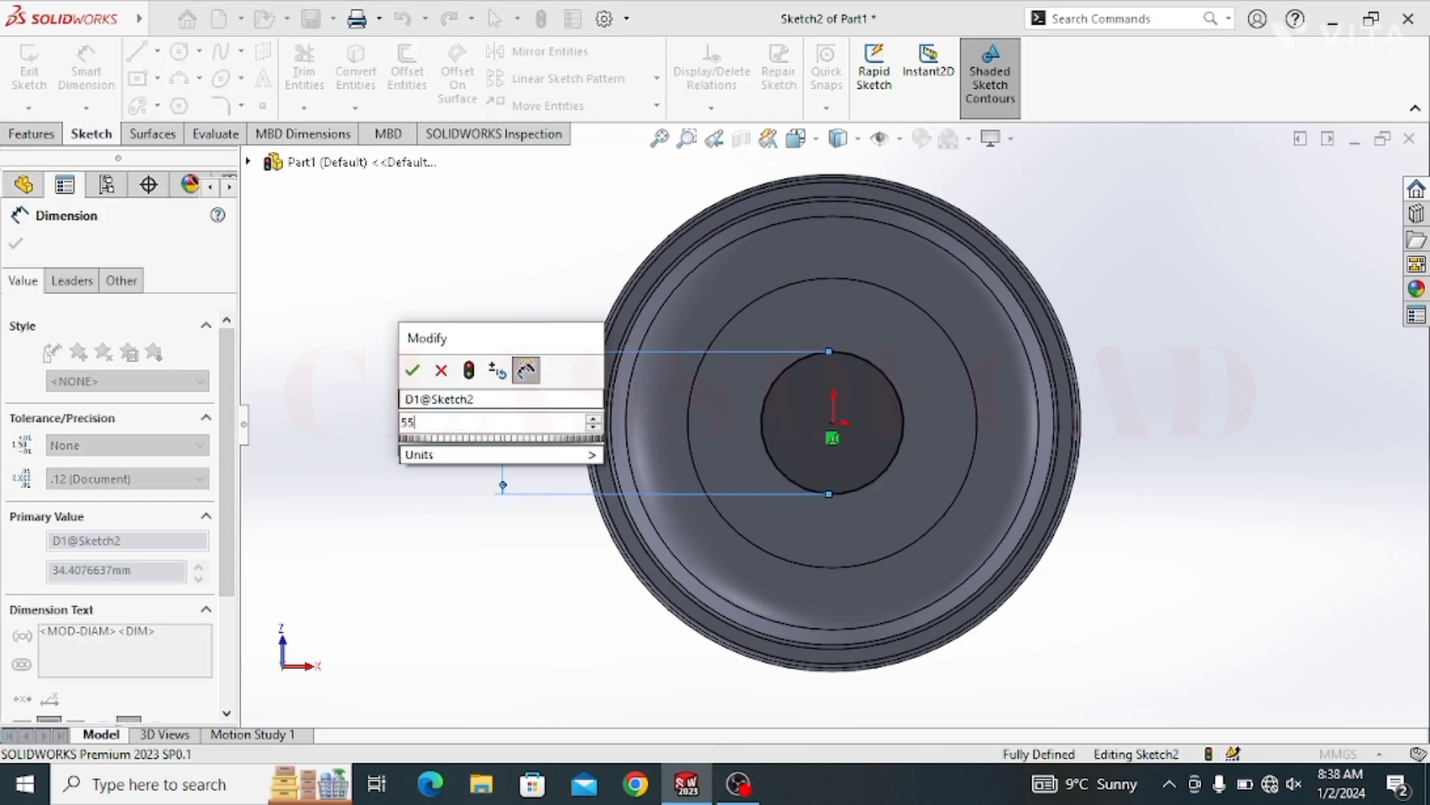
pyautogui.press('Return')
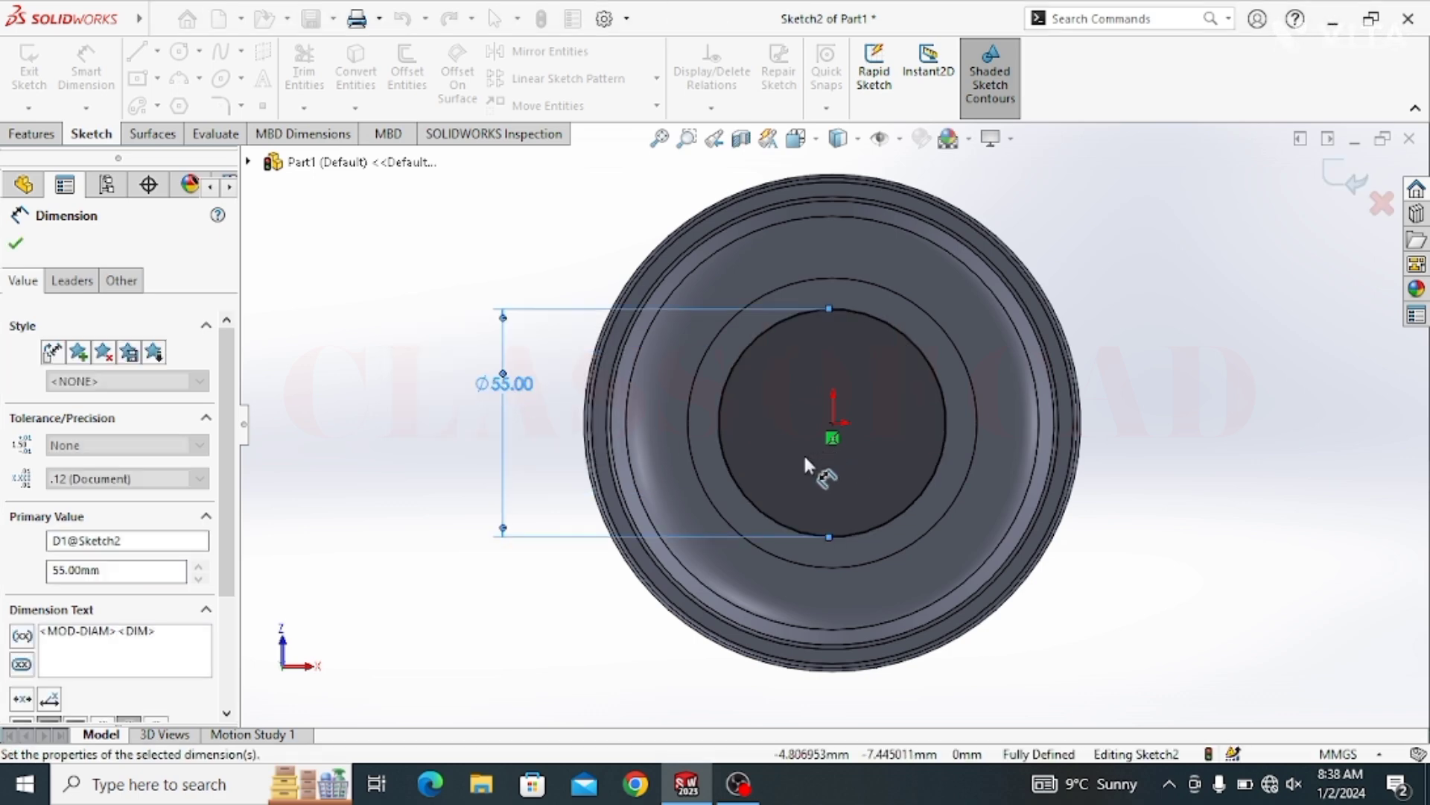
pyautogui.press('Escape')
# Extrude the 55 mm circle 35 mm blind into a cylindrical stem, Boss-Extrude1
pyautogui.click(32, 133)
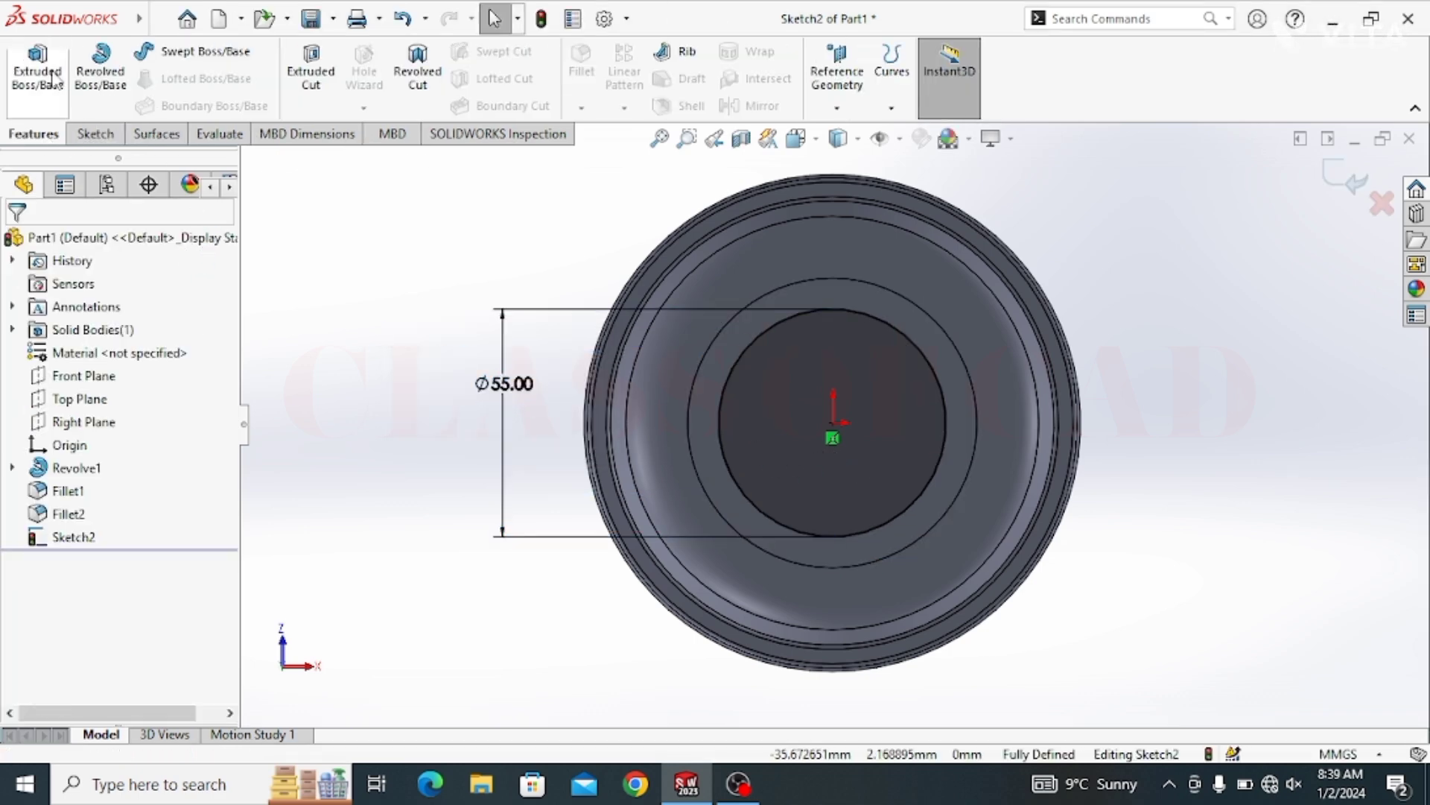
pyautogui.hotkey('ctrl', '7')
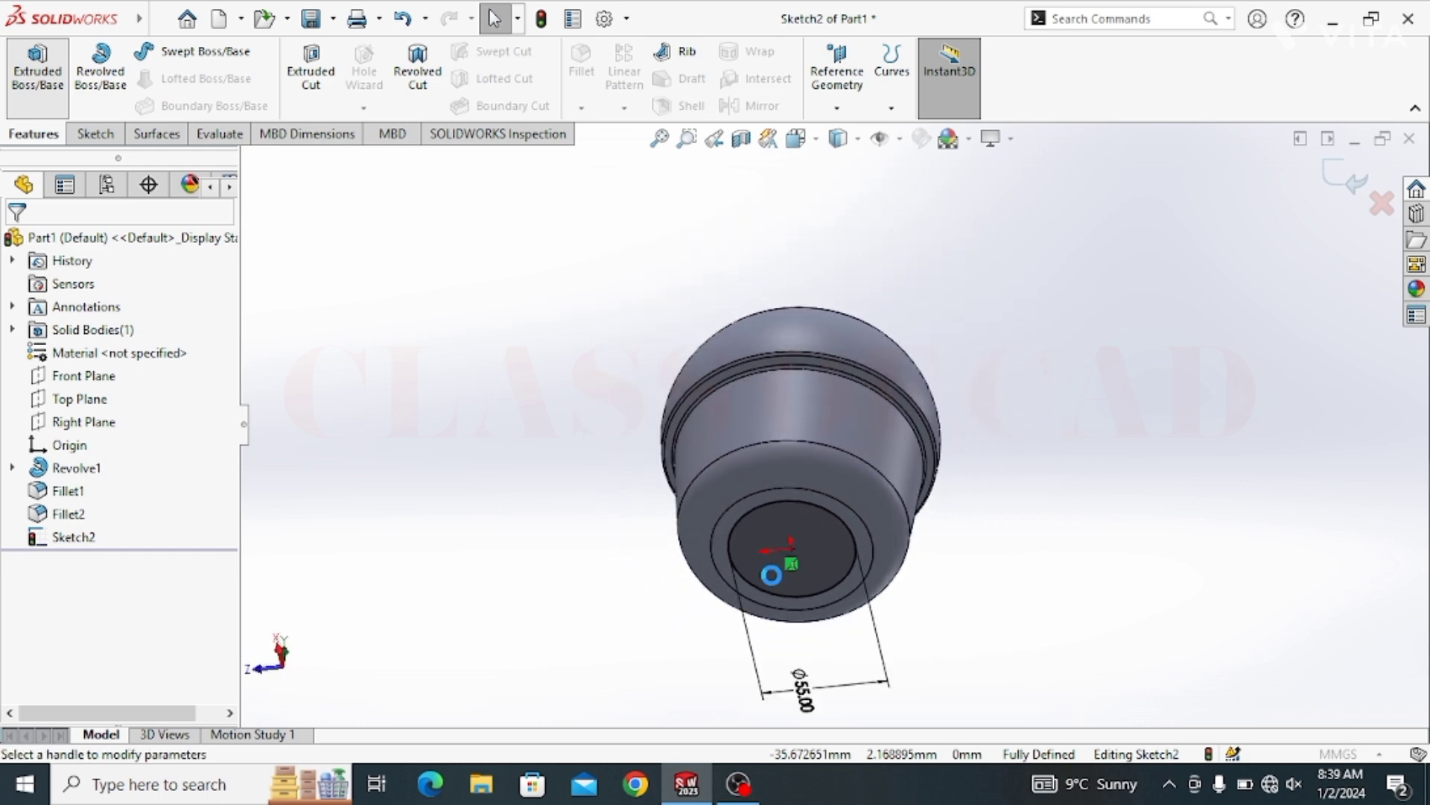
pyautogui.moveTo(804, 485); pyautogui.dragTo(801, 670, button='middle')
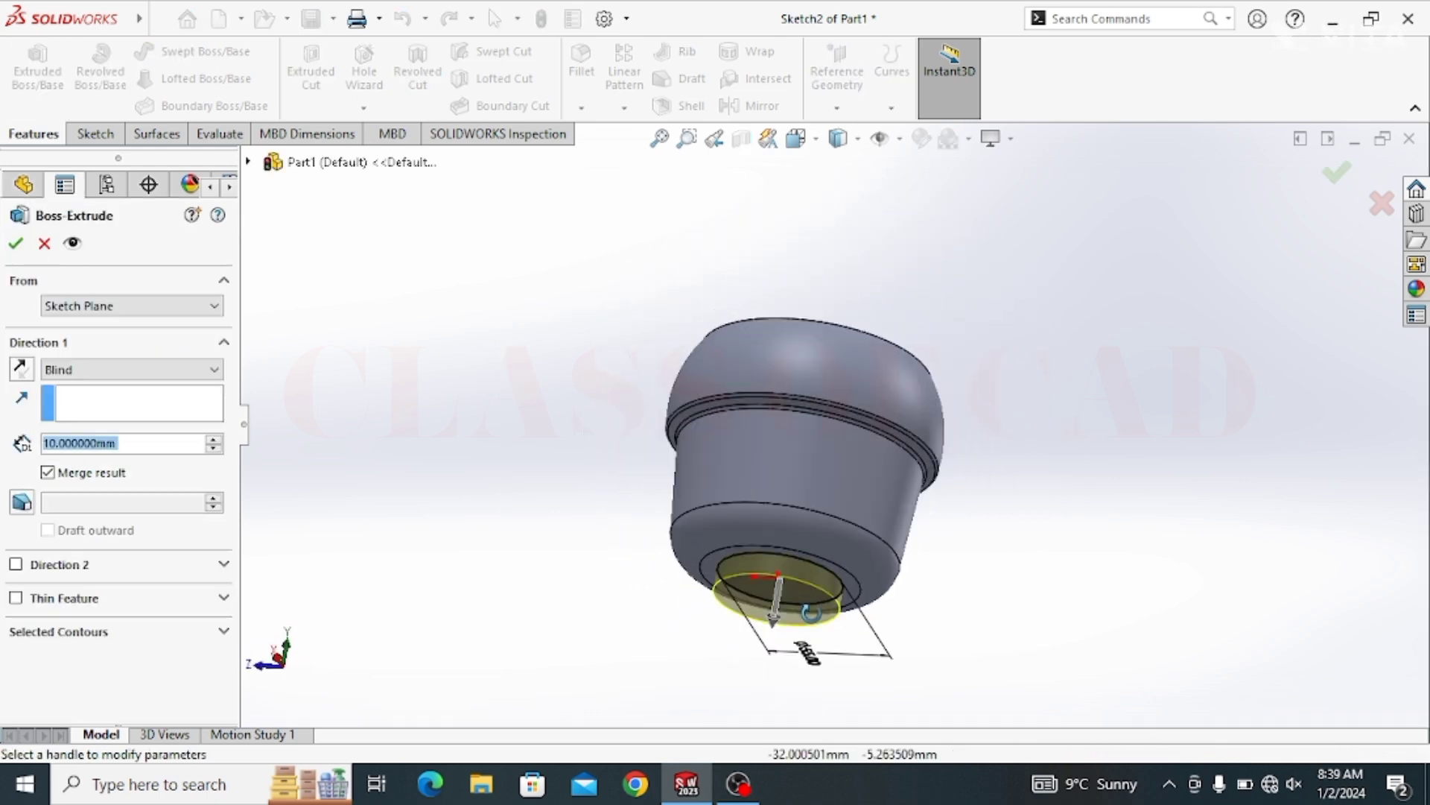
pyautogui.click(133, 446)
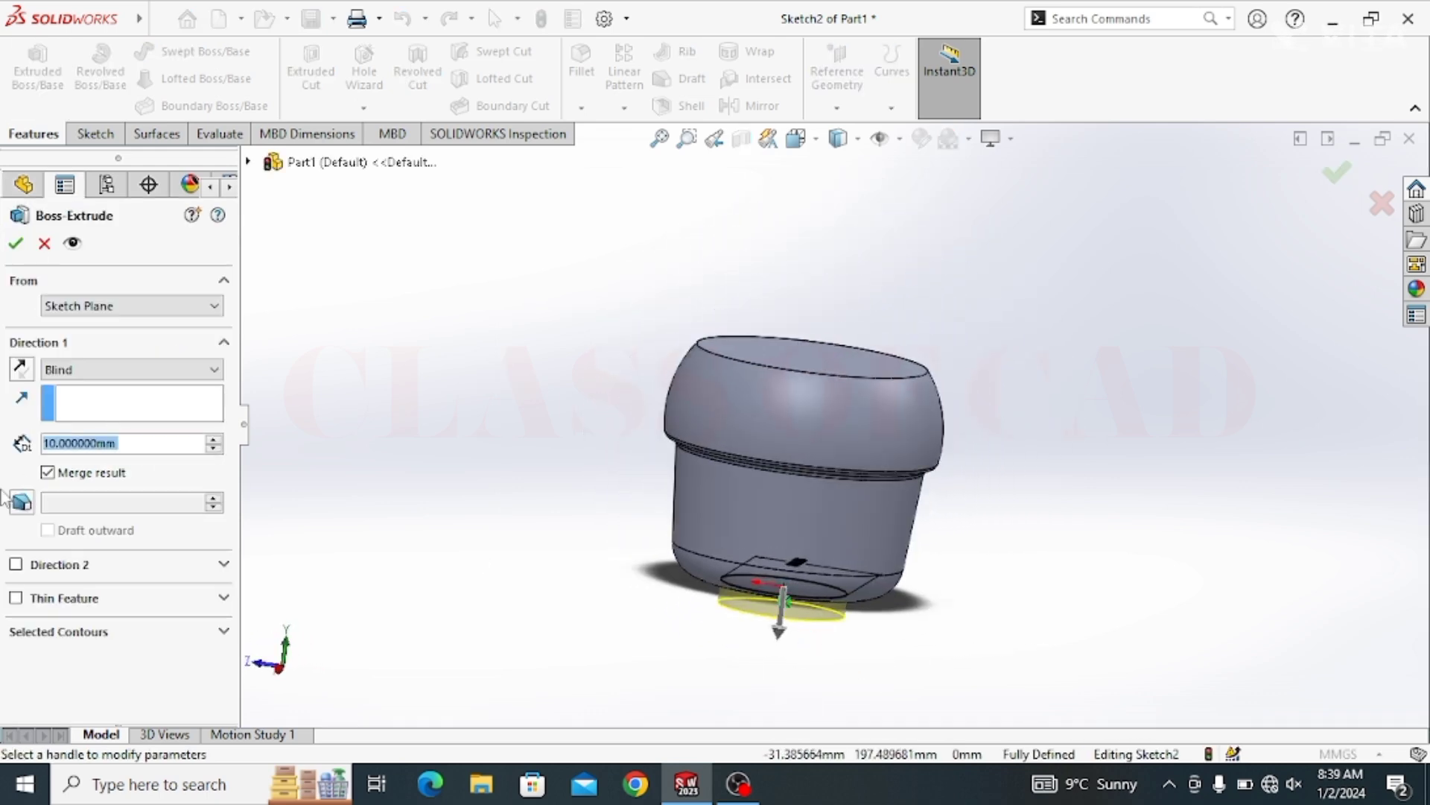
pyautogui.write('35')
pyautogui.press('Return')
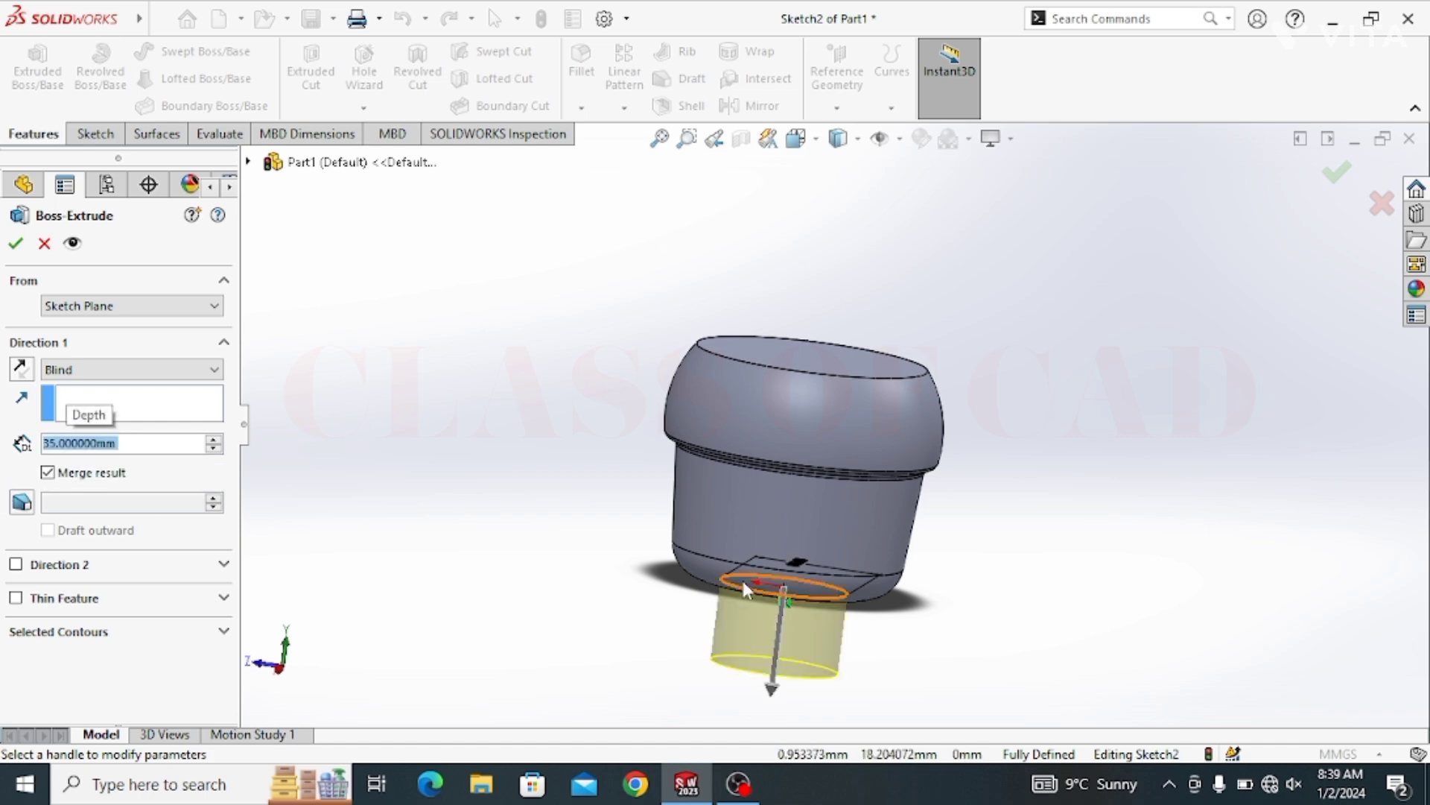
pyautogui.moveTo(744, 579); pyautogui.dragTo(633, 551, button='middle')
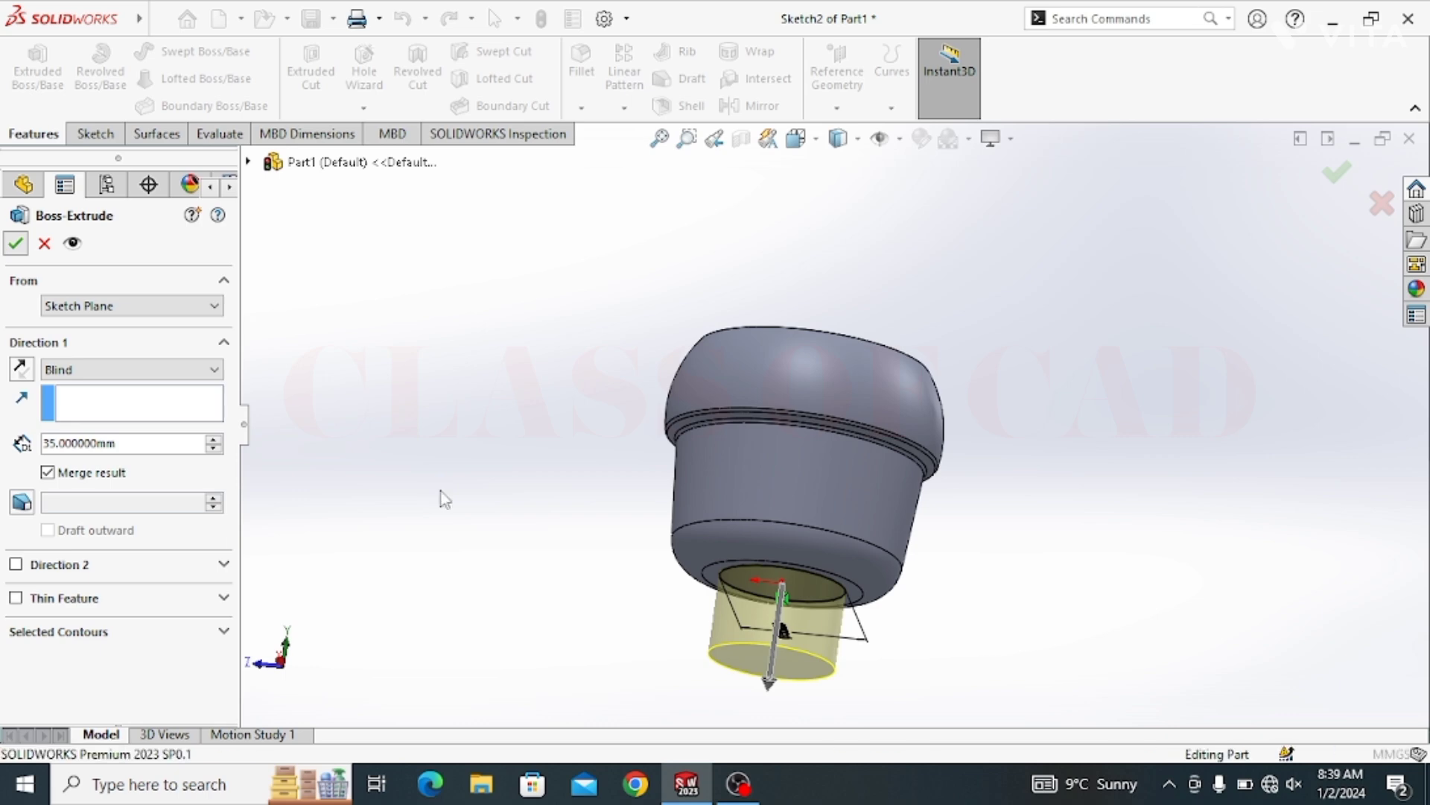
pyautogui.moveTo(740, 636); pyautogui.dragTo(725, 589, button='middle')
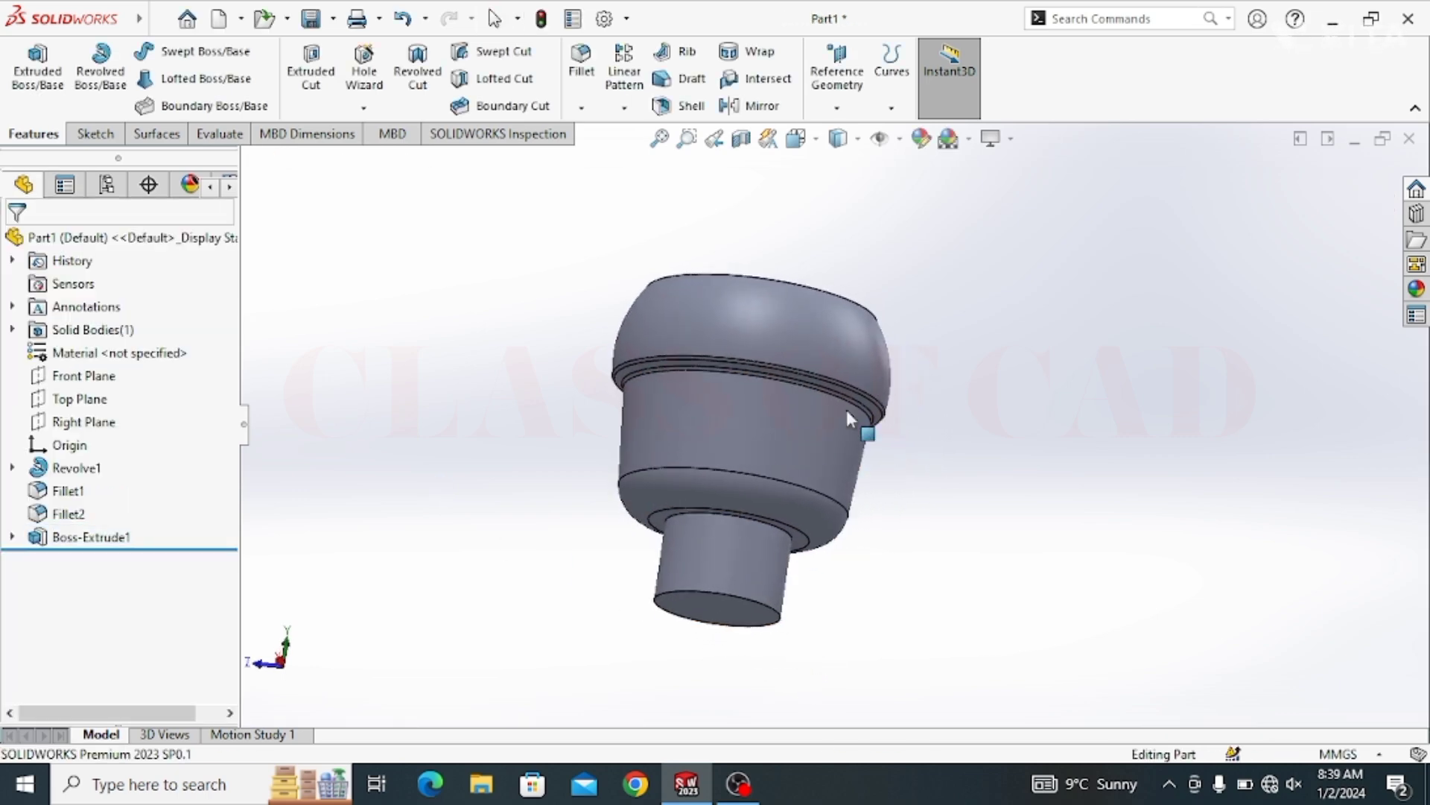
pyautogui.click(892, 109)
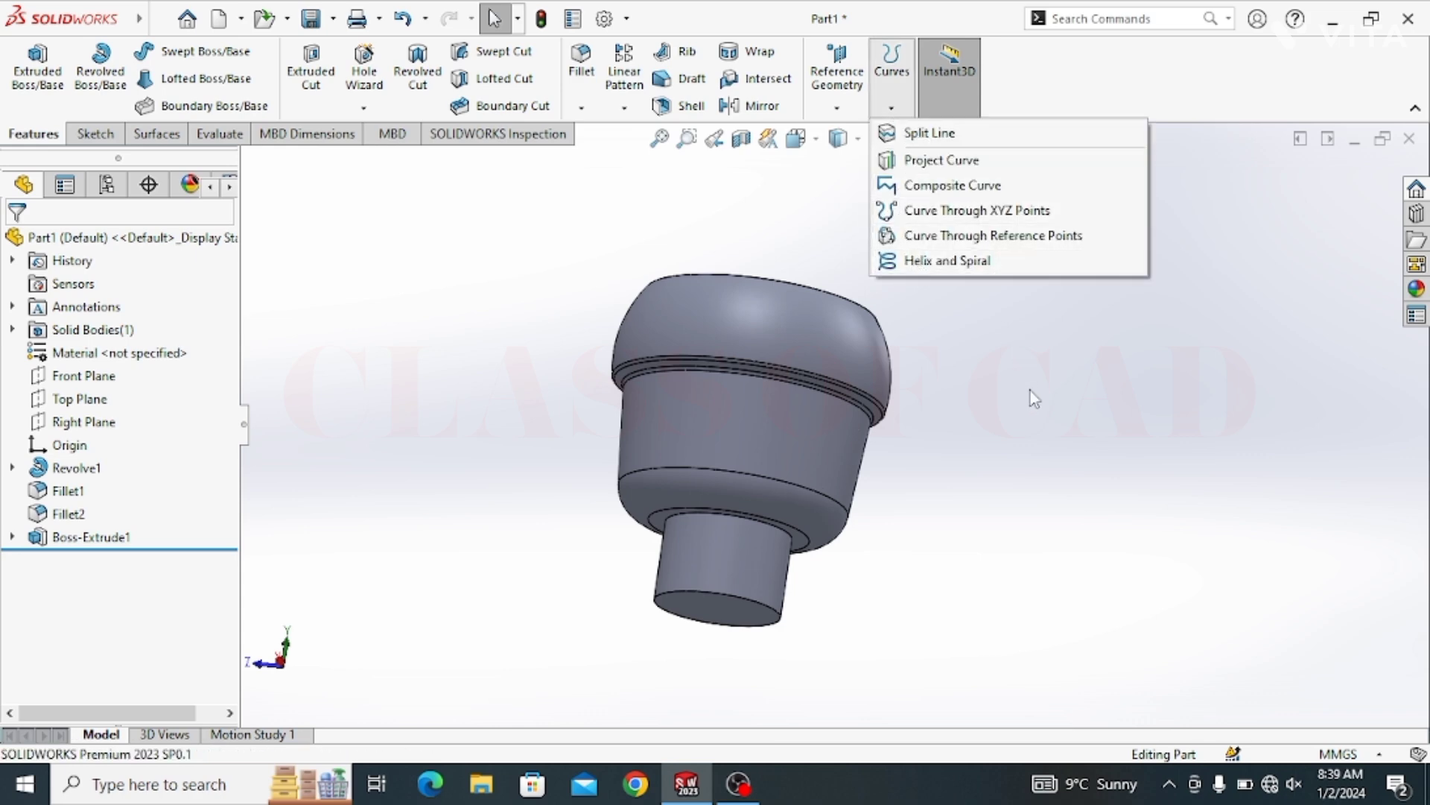
# Convert the stem end face's 55 mm circular edge into Sketch3 and exit the sketch
pyautogui.click(1011, 472)
pyautogui.click(728, 613)
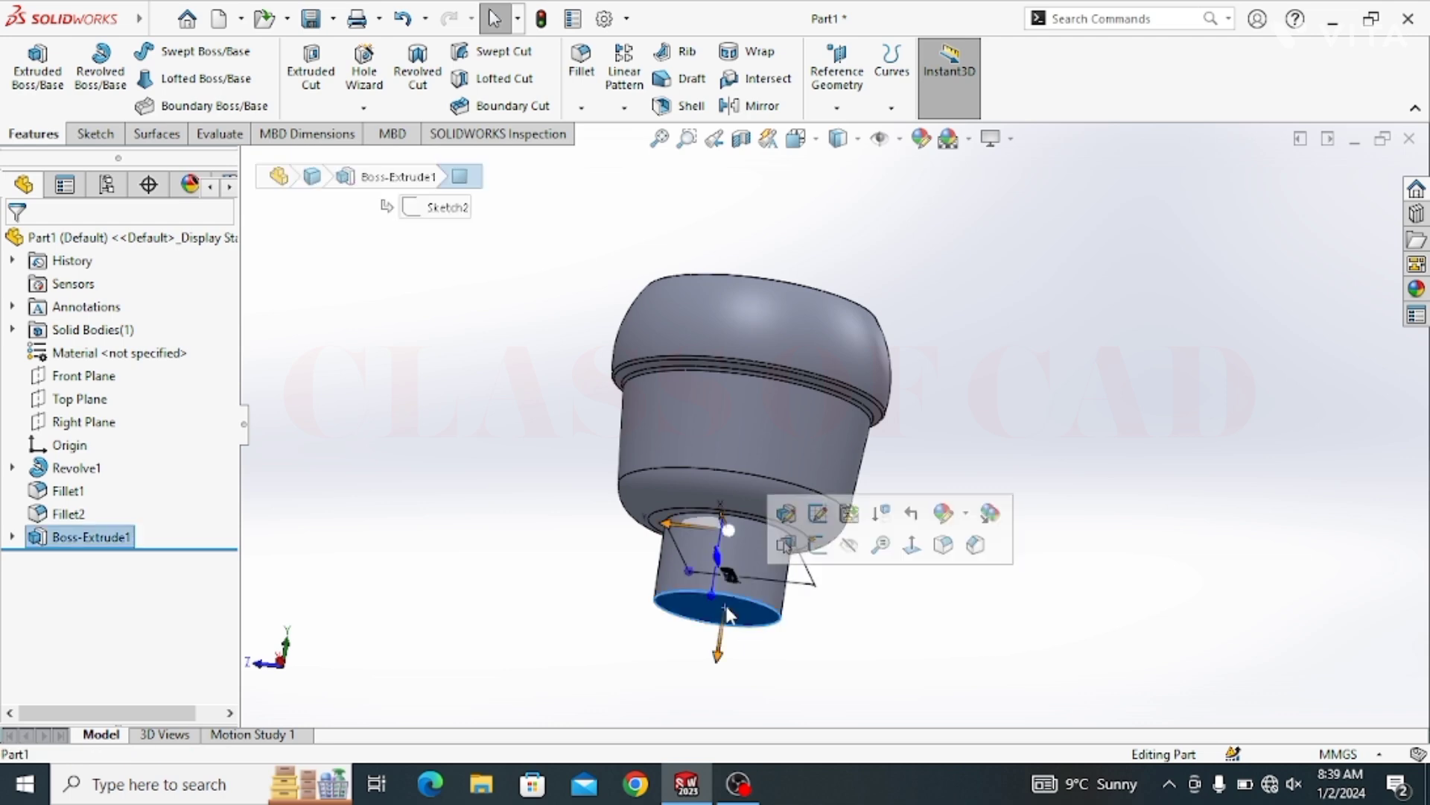
pyautogui.click(817, 547)
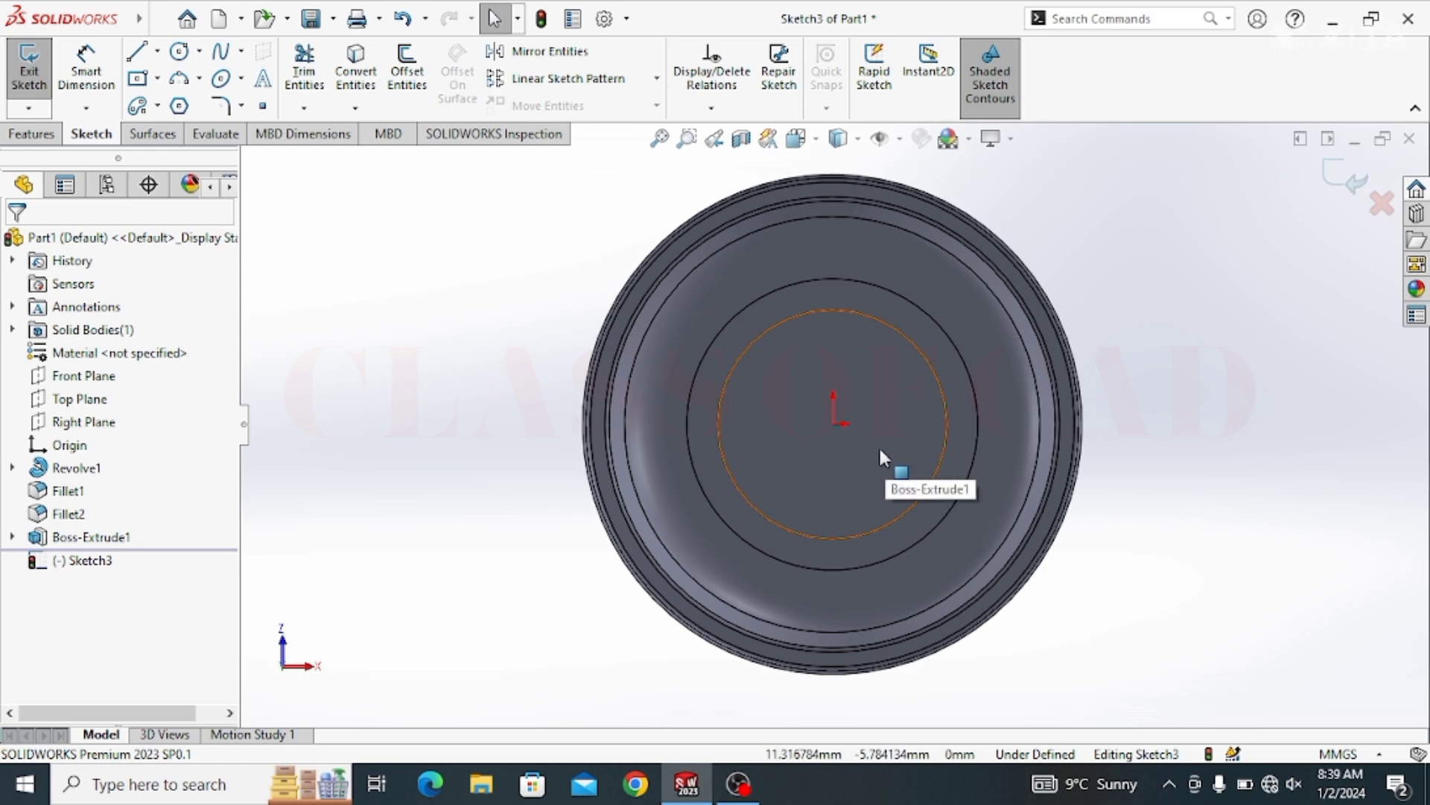
pyautogui.click(356, 74)
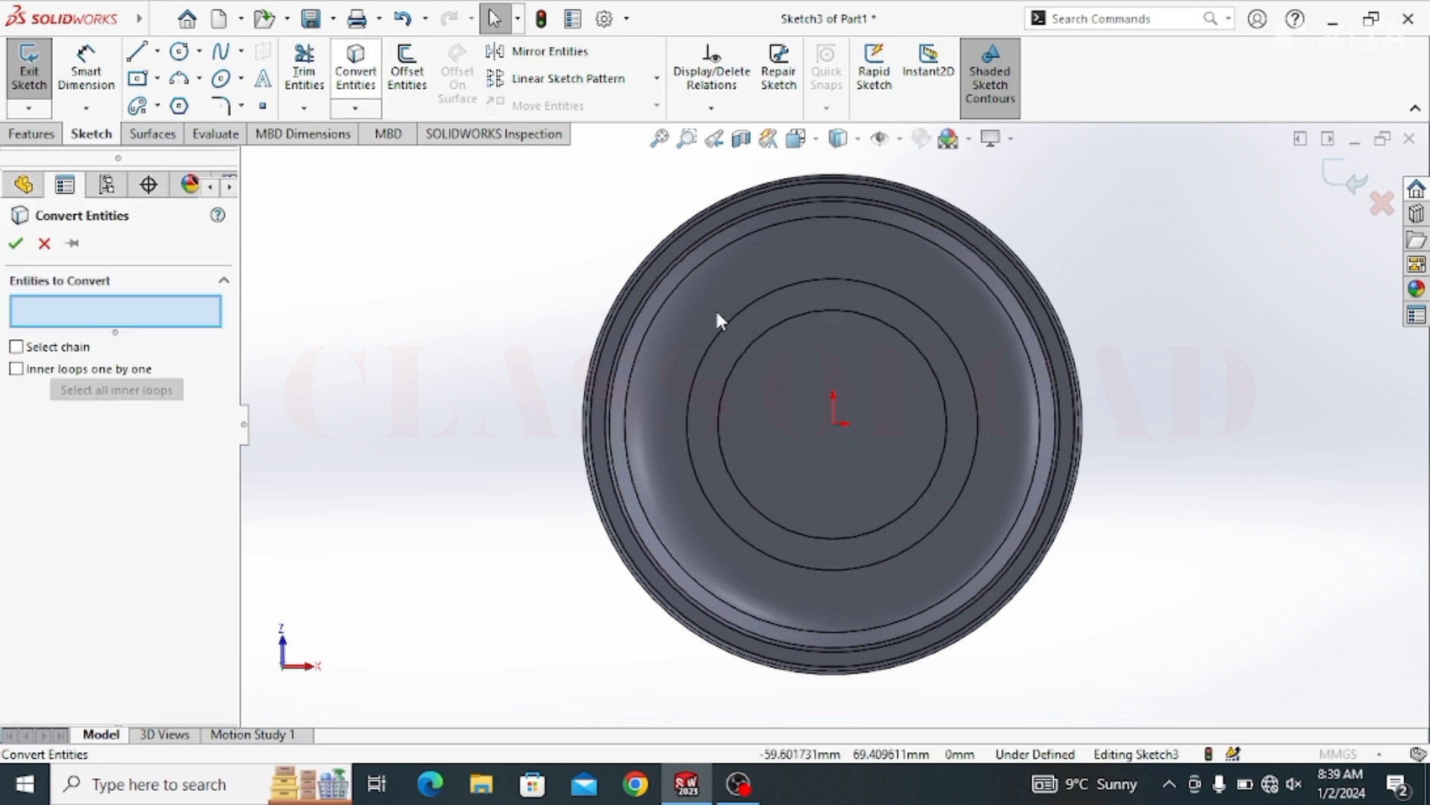
pyautogui.click(744, 357)
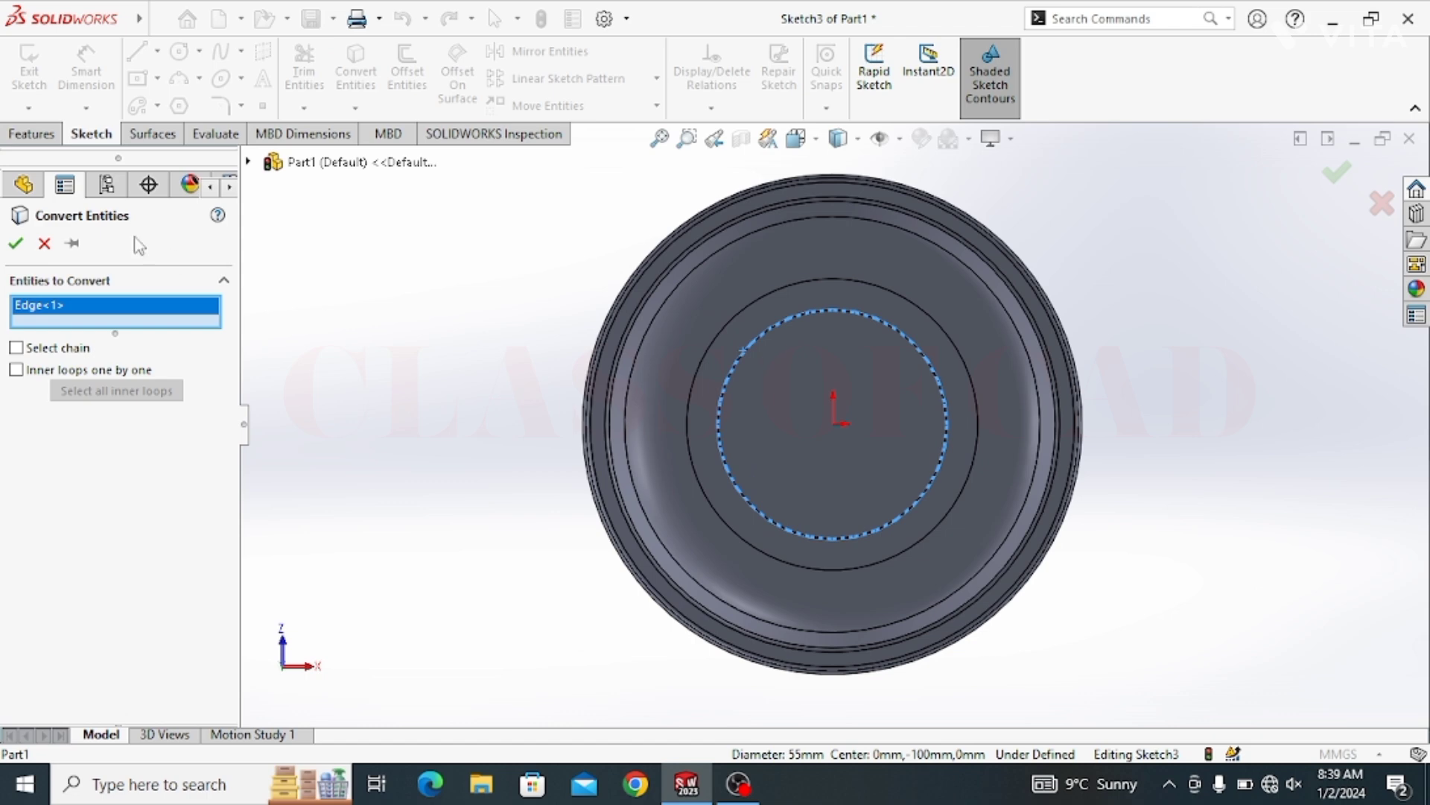
pyautogui.click(15, 246)
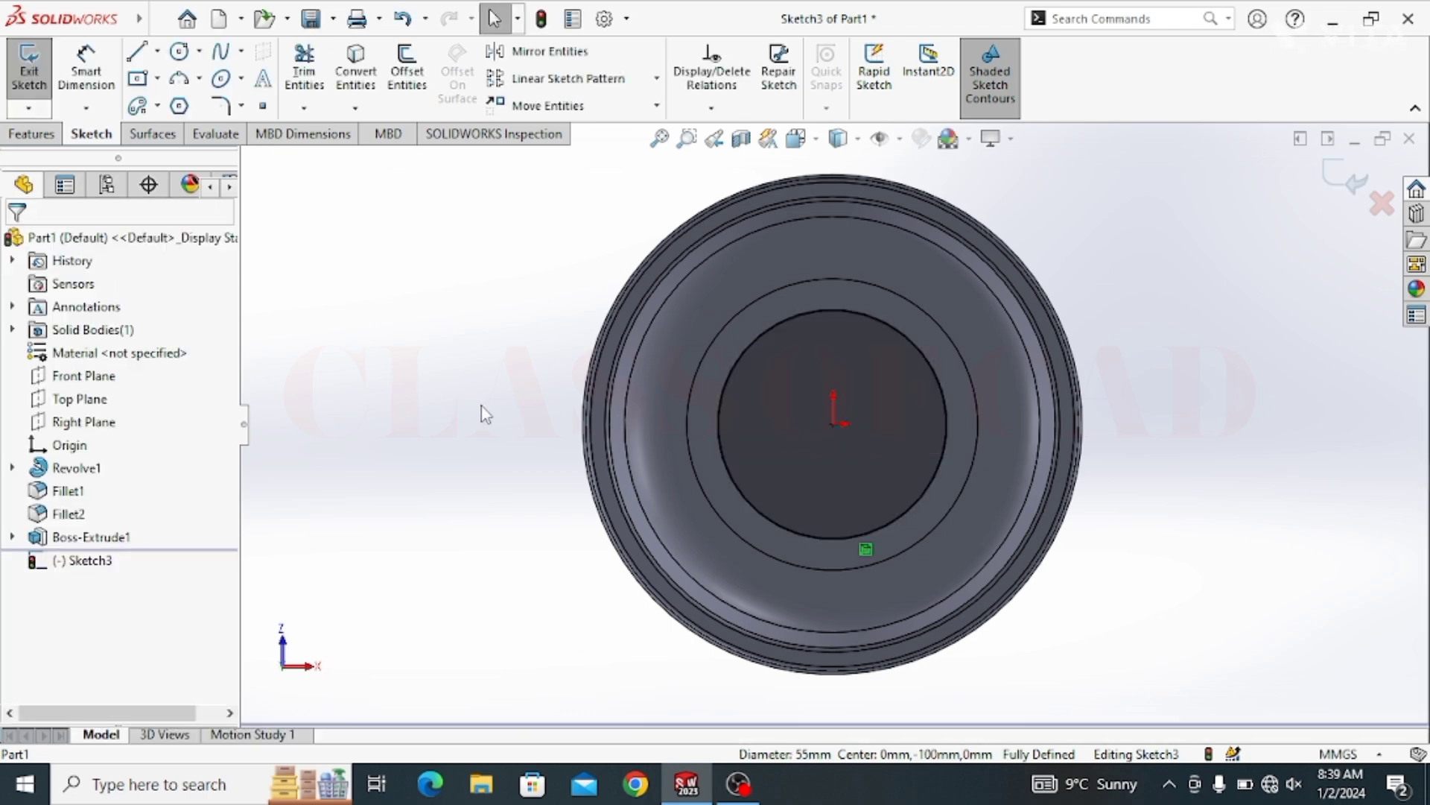
pyautogui.moveTo(803, 374)
pyautogui.mouseDown(button='middle')
pyautogui.moveTo(763, 564)
pyautogui.moveTo(723, 605)
pyautogui.mouseUp(button='middle')
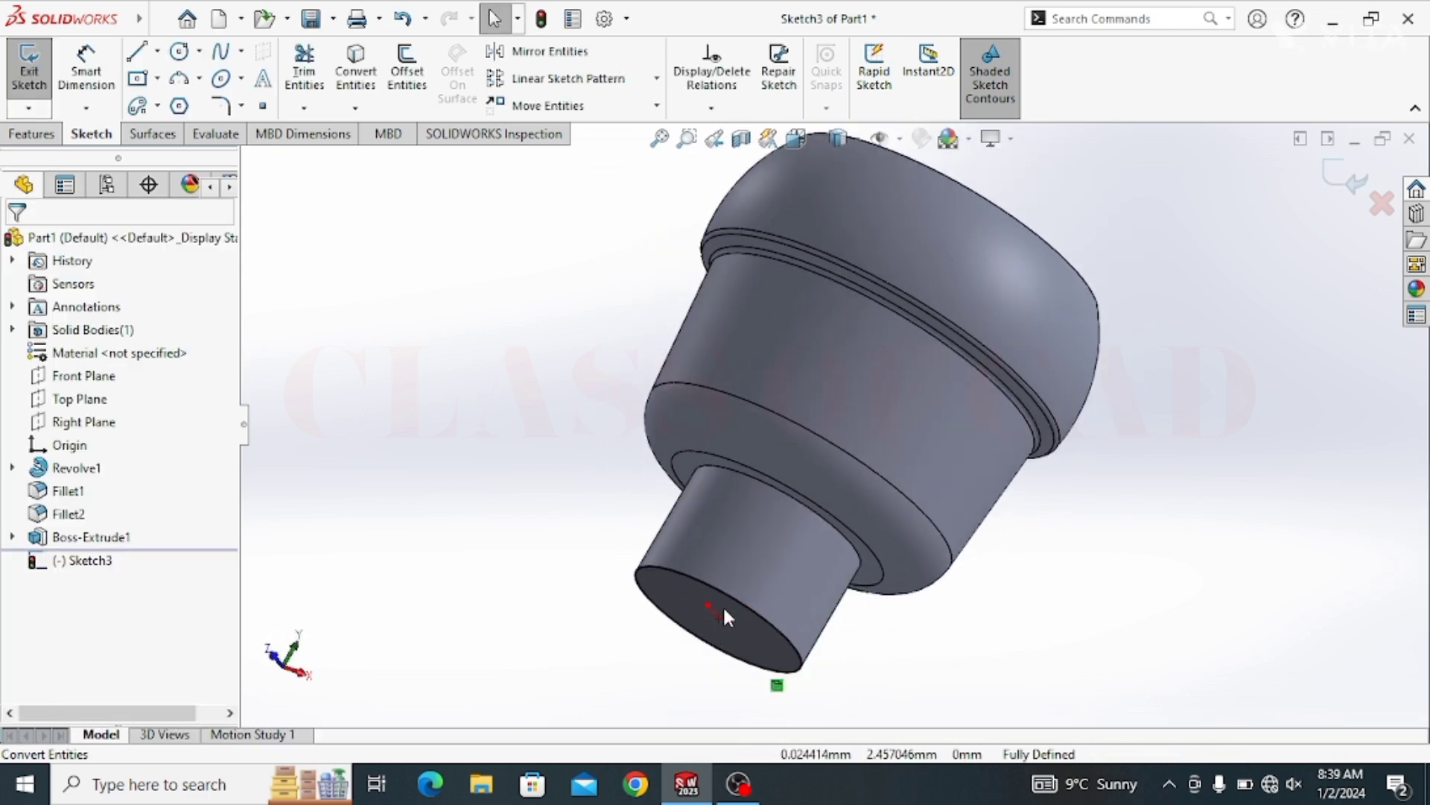
pyautogui.click(1338, 189)
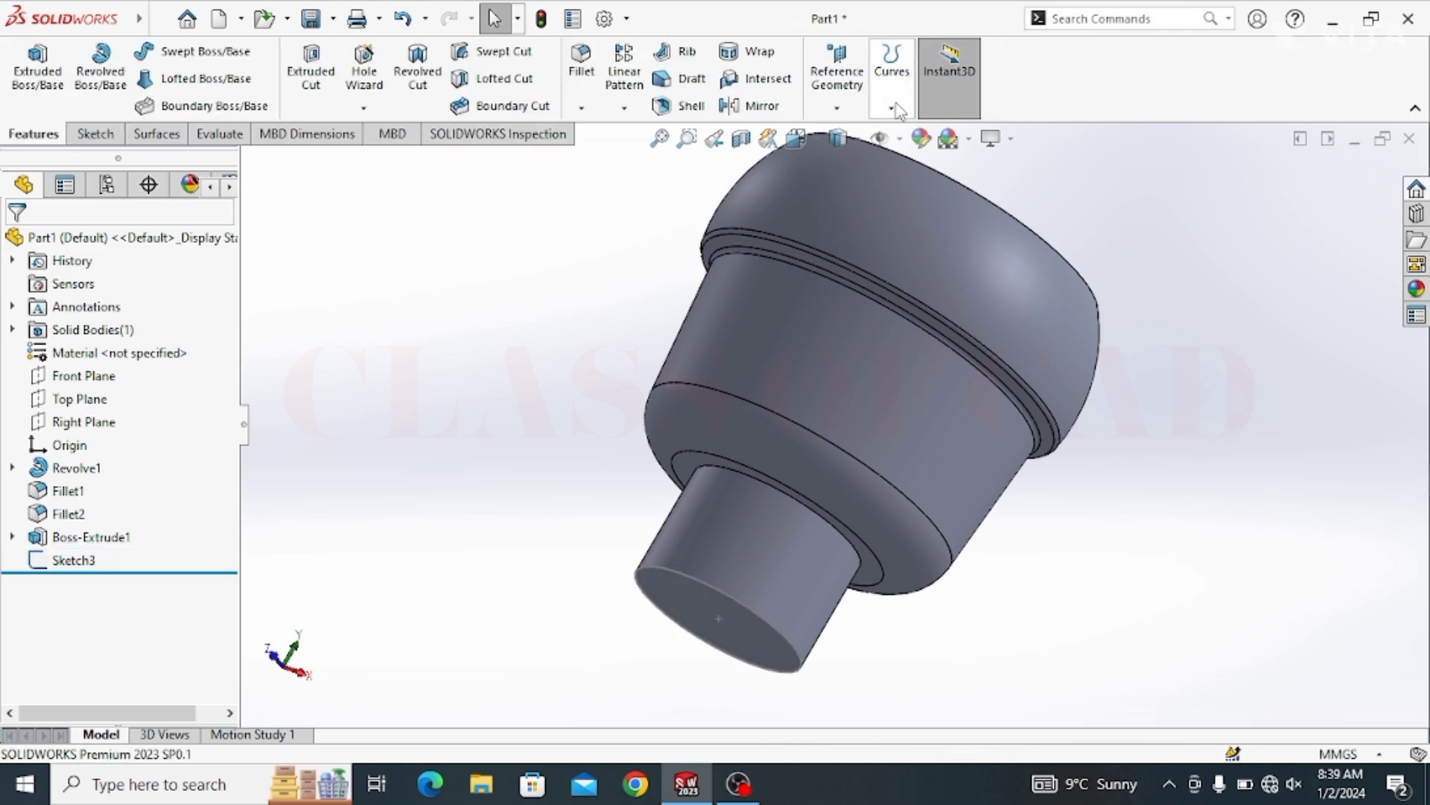
# Start a helix on the lower cylinder's end circle, reversed to run up the stem
pyautogui.click(892, 97)
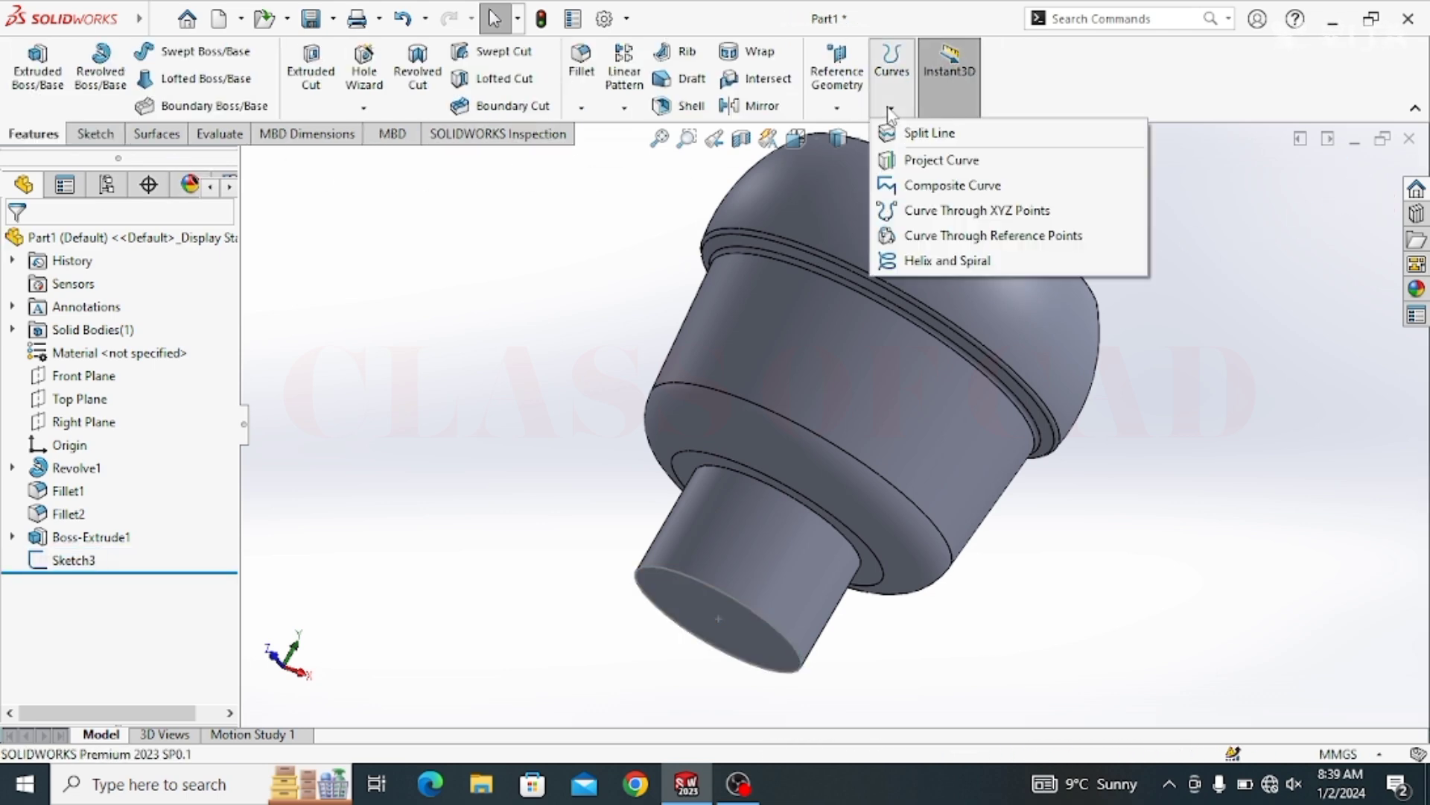
pyautogui.click(913, 262)
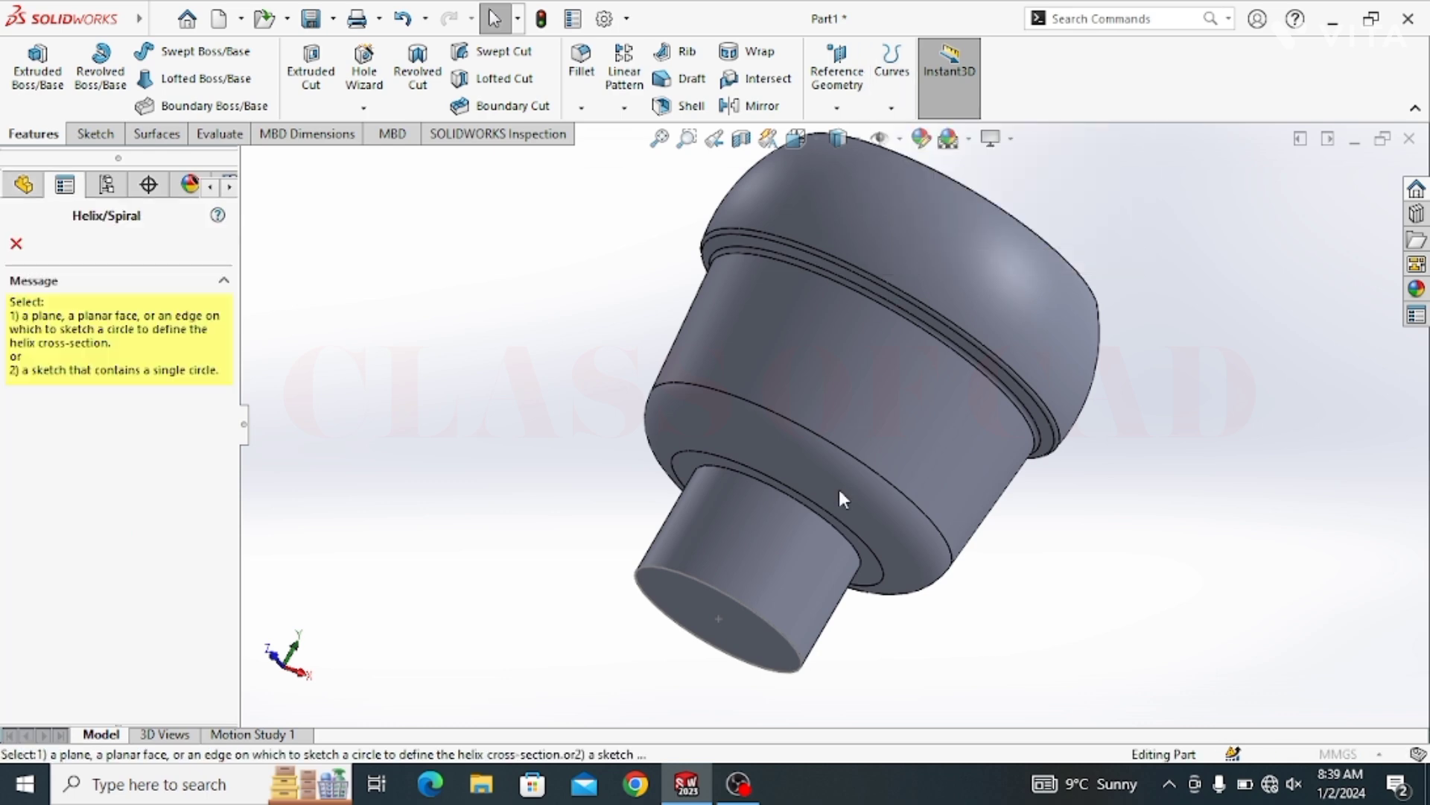
pyautogui.click(720, 591)
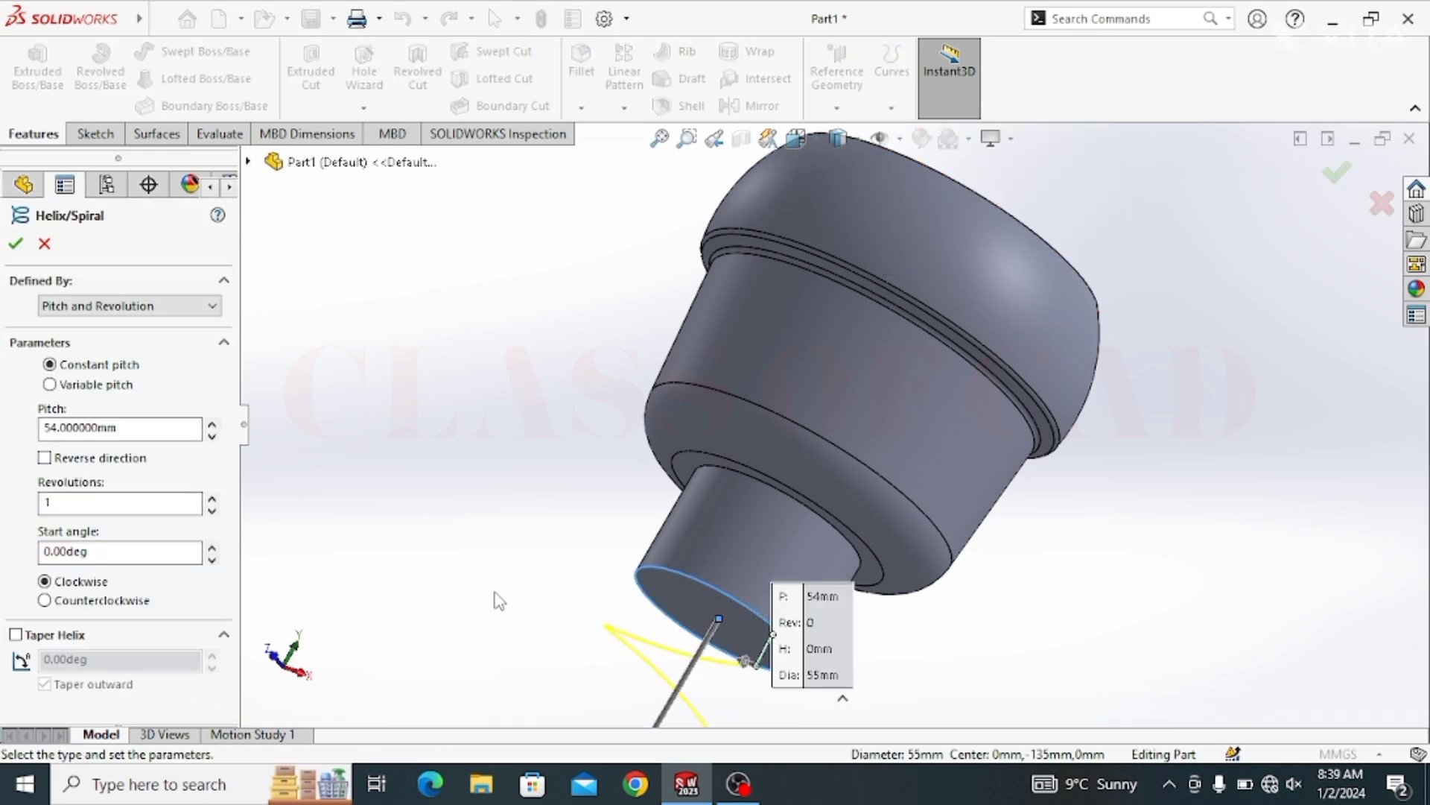
pyautogui.scroll(2, 579, 594)
pyautogui.keyDown('ctrl'); pyautogui.moveTo(579, 593); pyautogui.dragTo(559, 569, button='middle'); pyautogui.keyUp('ctrl')
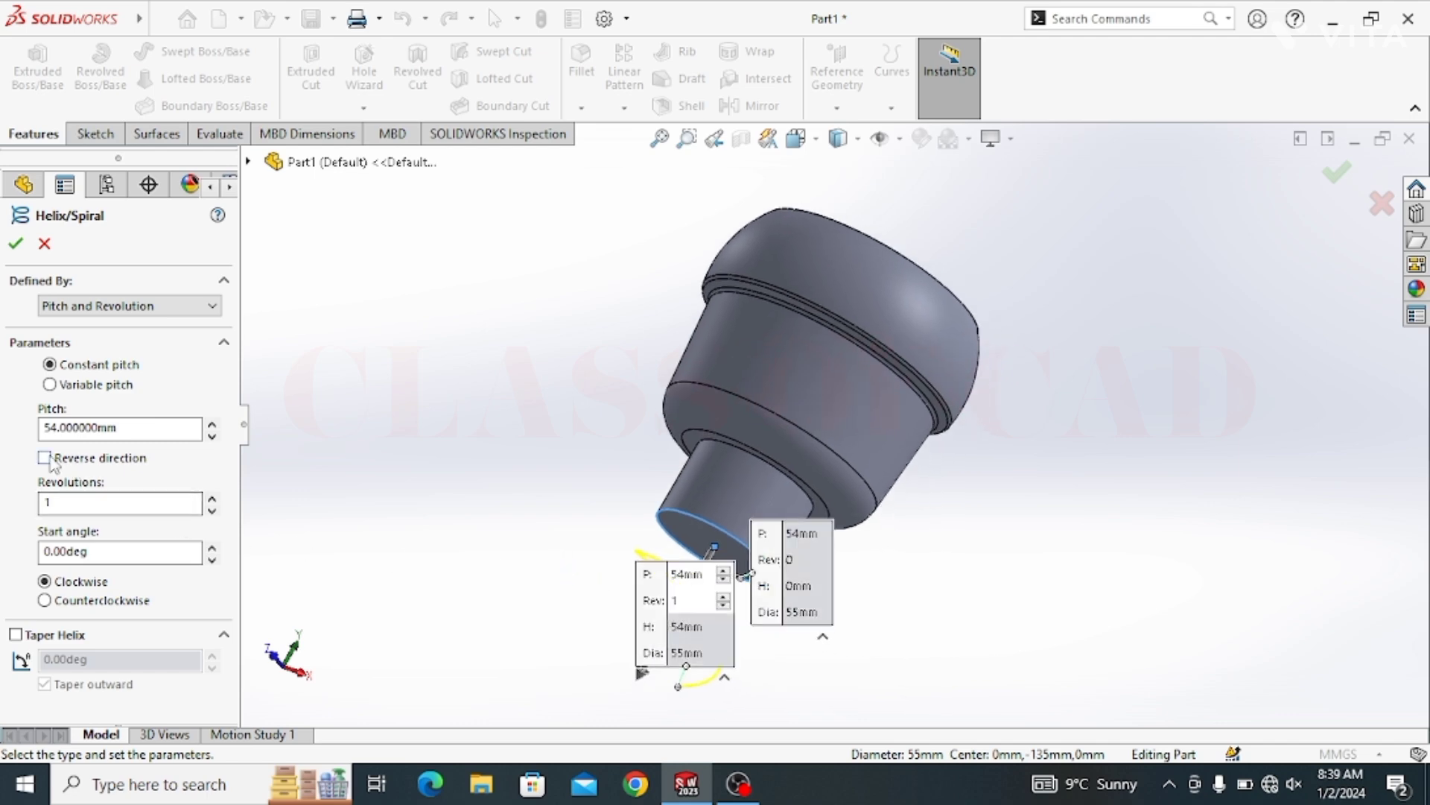
pyautogui.click(44, 458)
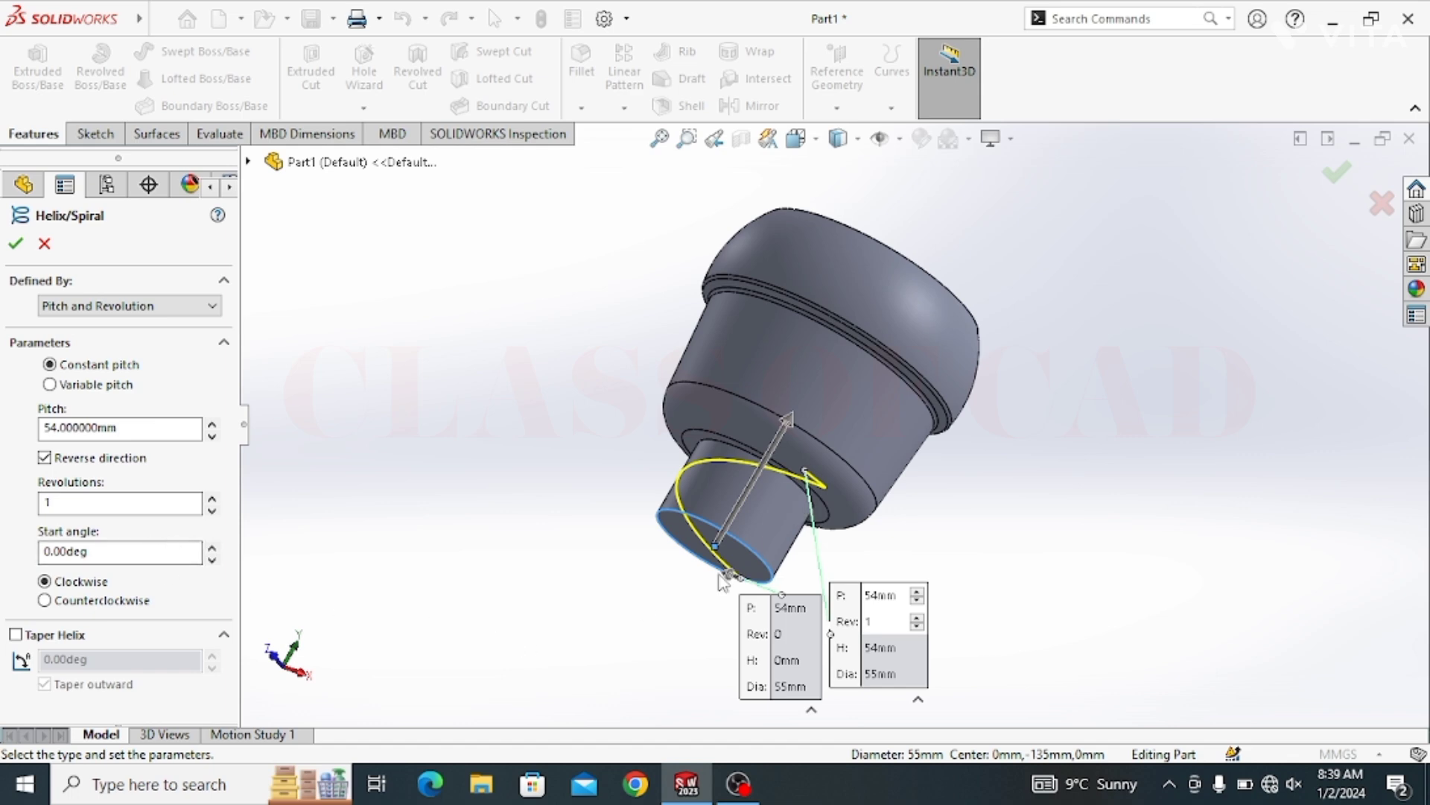
# Try different helix pitch values while checking the preview from the front view
pyautogui.click(212, 436)
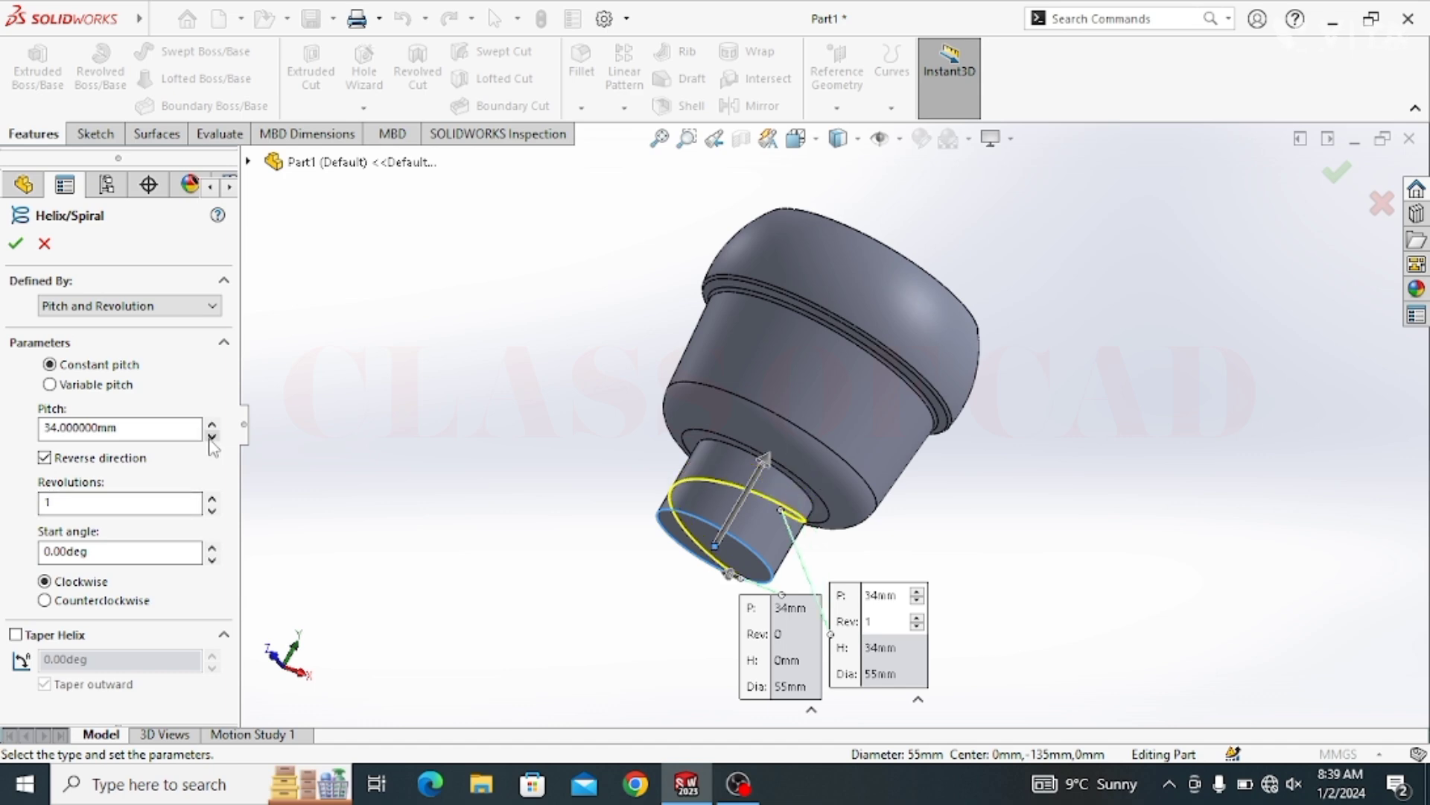
pyautogui.click(212, 436)
pyautogui.click(212, 435)
pyautogui.moveTo(881, 452); pyautogui.dragTo(489, 522, button='middle')
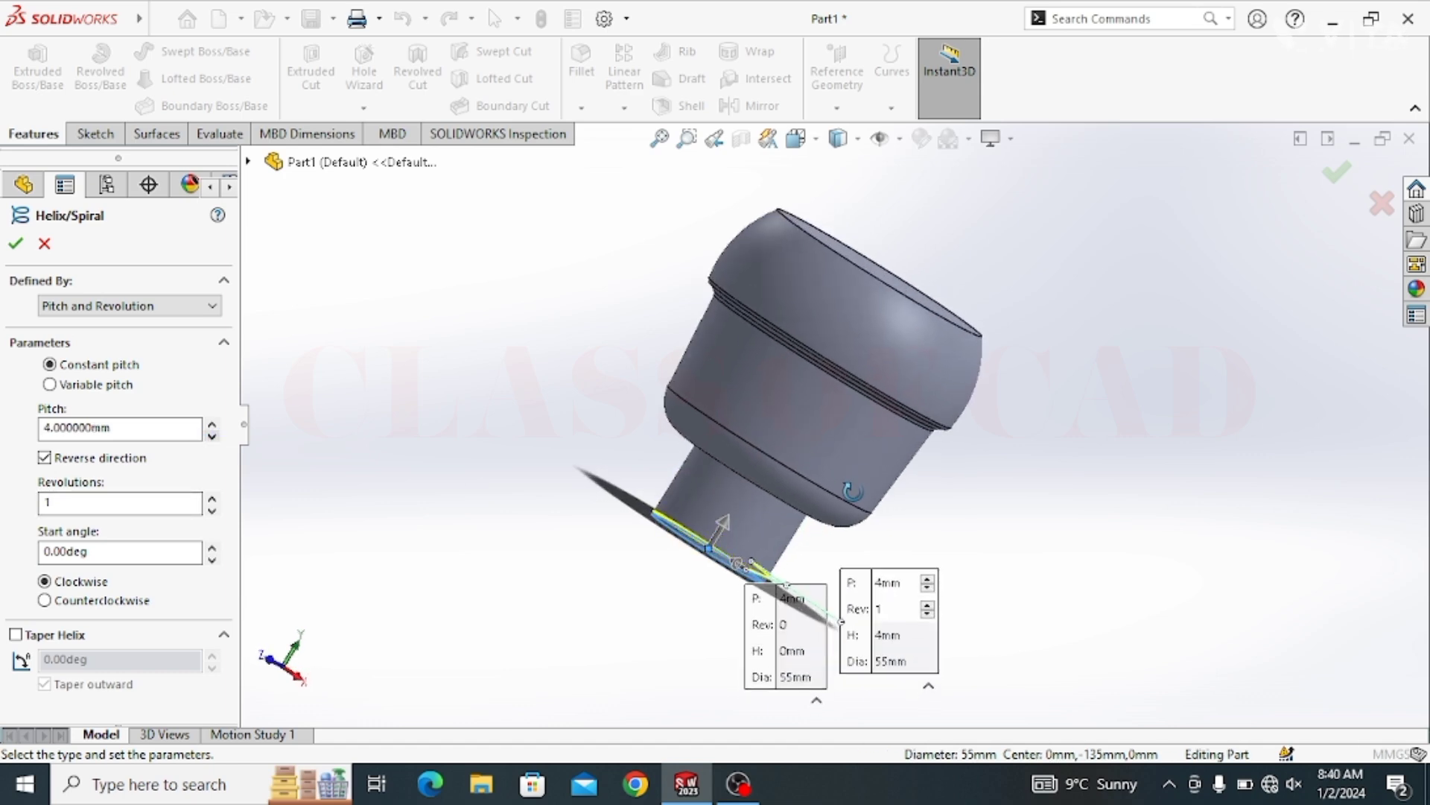
pyautogui.click(212, 423)
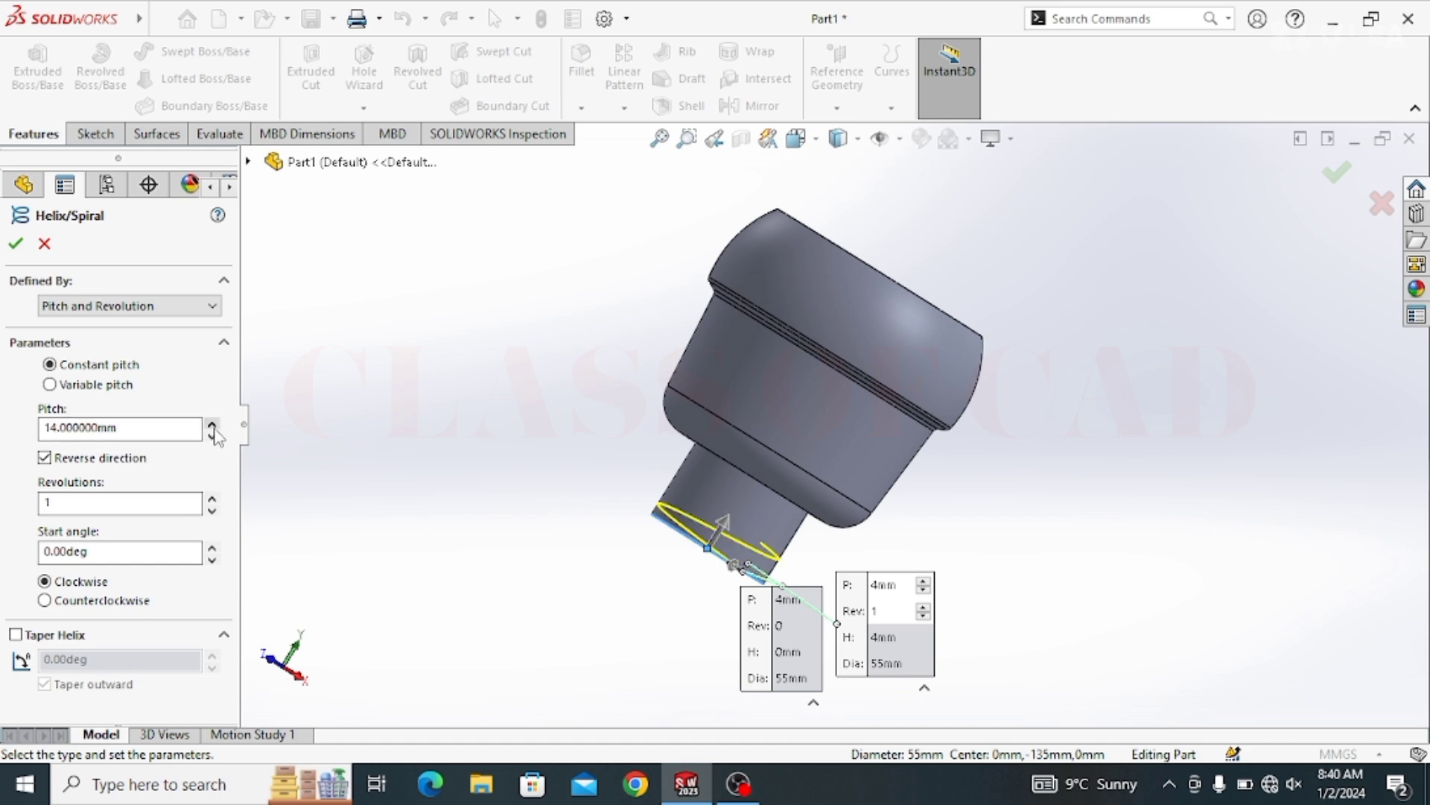
pyautogui.click(797, 140)
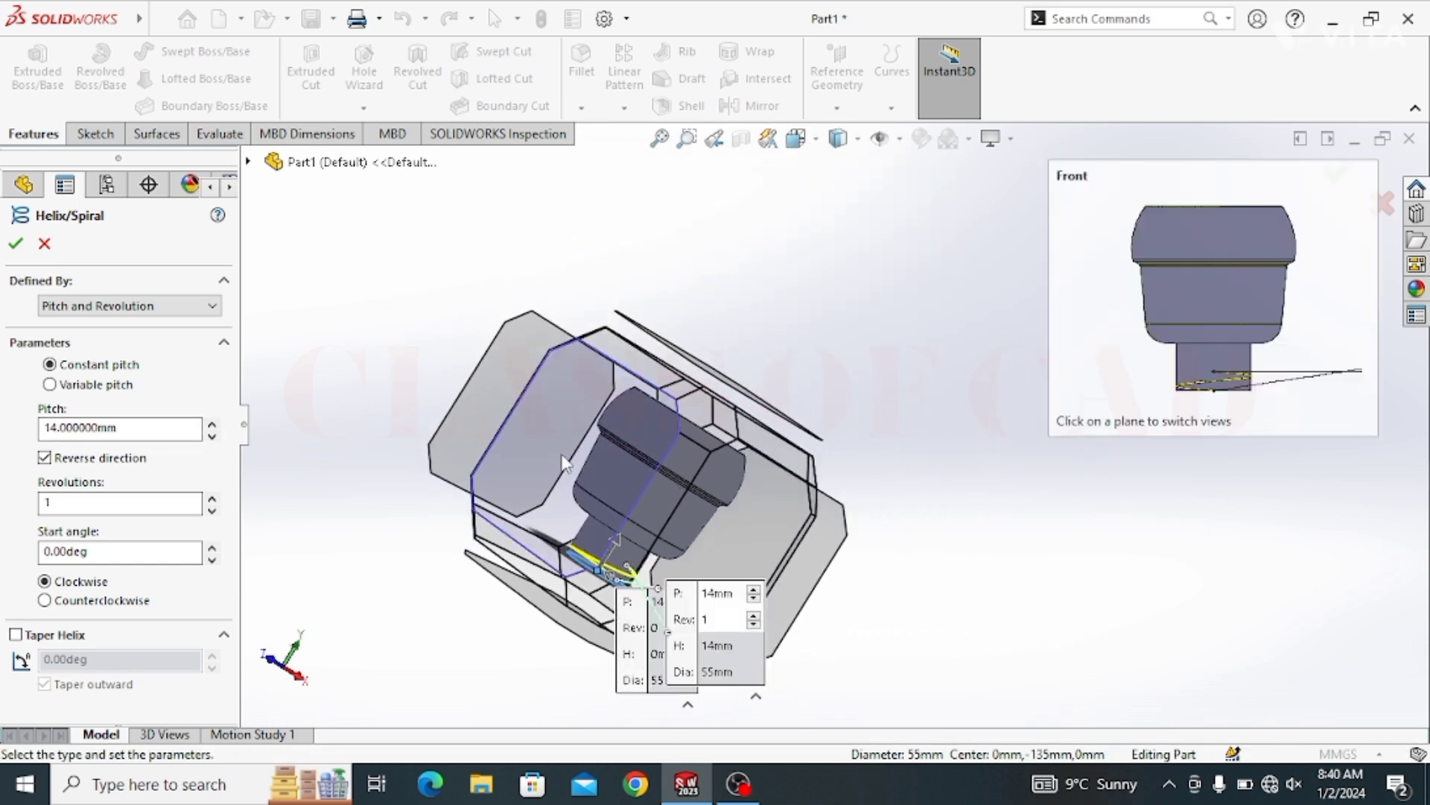
pyautogui.click(583, 469)
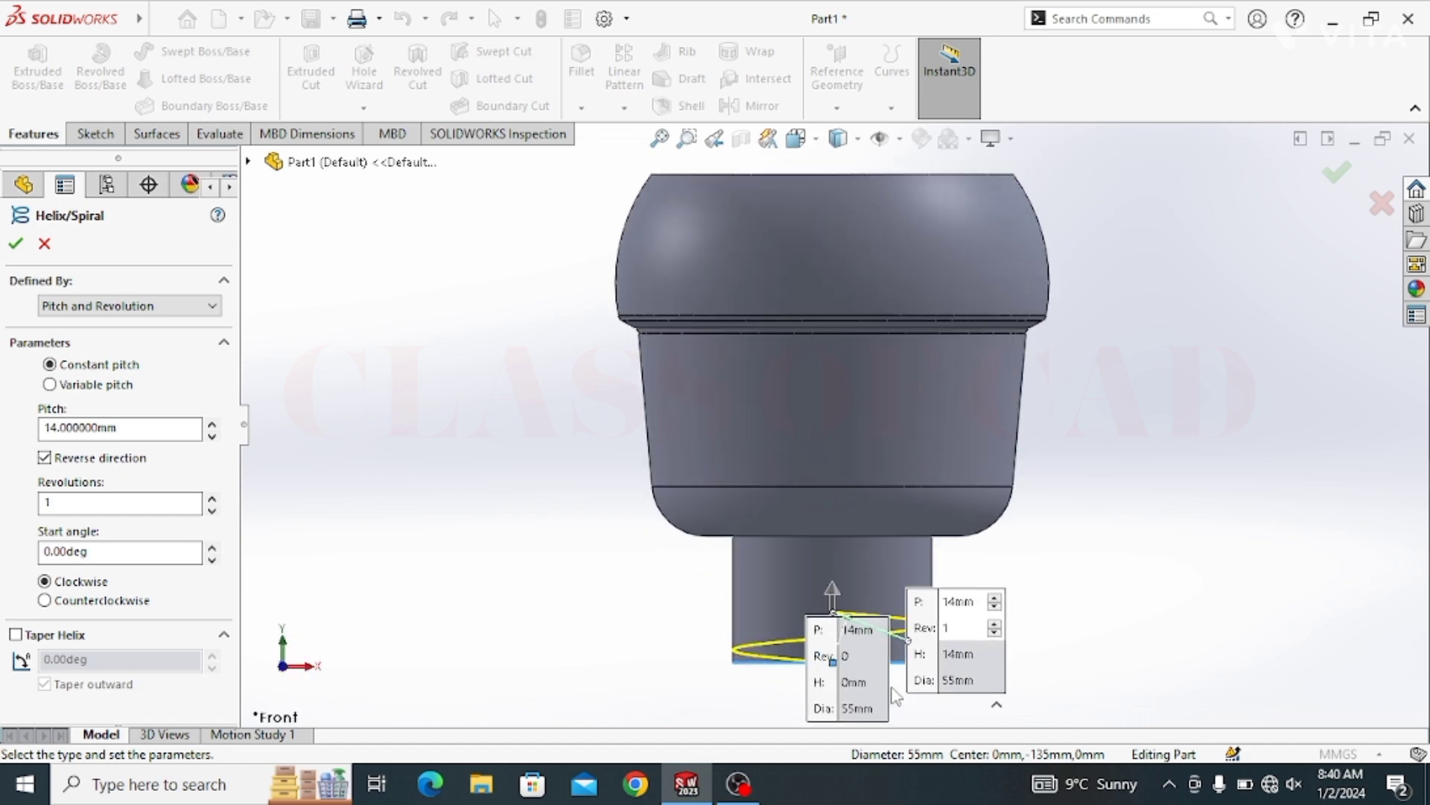
pyautogui.scroll(-2, 894, 689)
pyautogui.scroll(-3, 812, 671)
pyautogui.moveTo(802, 680)
pyautogui.mouseDown(button='middle')
pyautogui.moveTo(827, 636)
pyautogui.moveTo(696, 645)
pyautogui.mouseUp(button='middle')
pyautogui.scroll(-2, 822, 651)
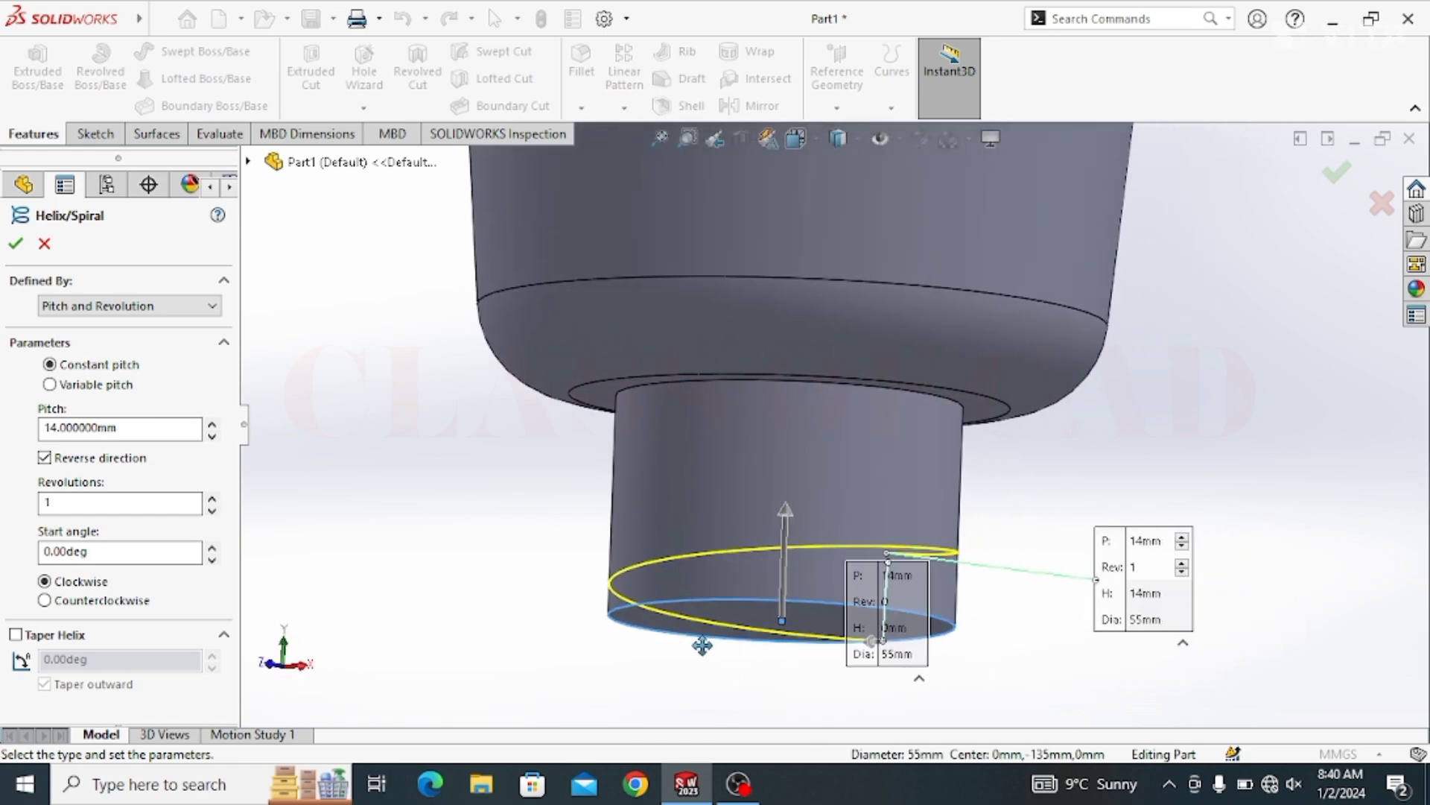
pyautogui.click(796, 138)
pyautogui.click(591, 529)
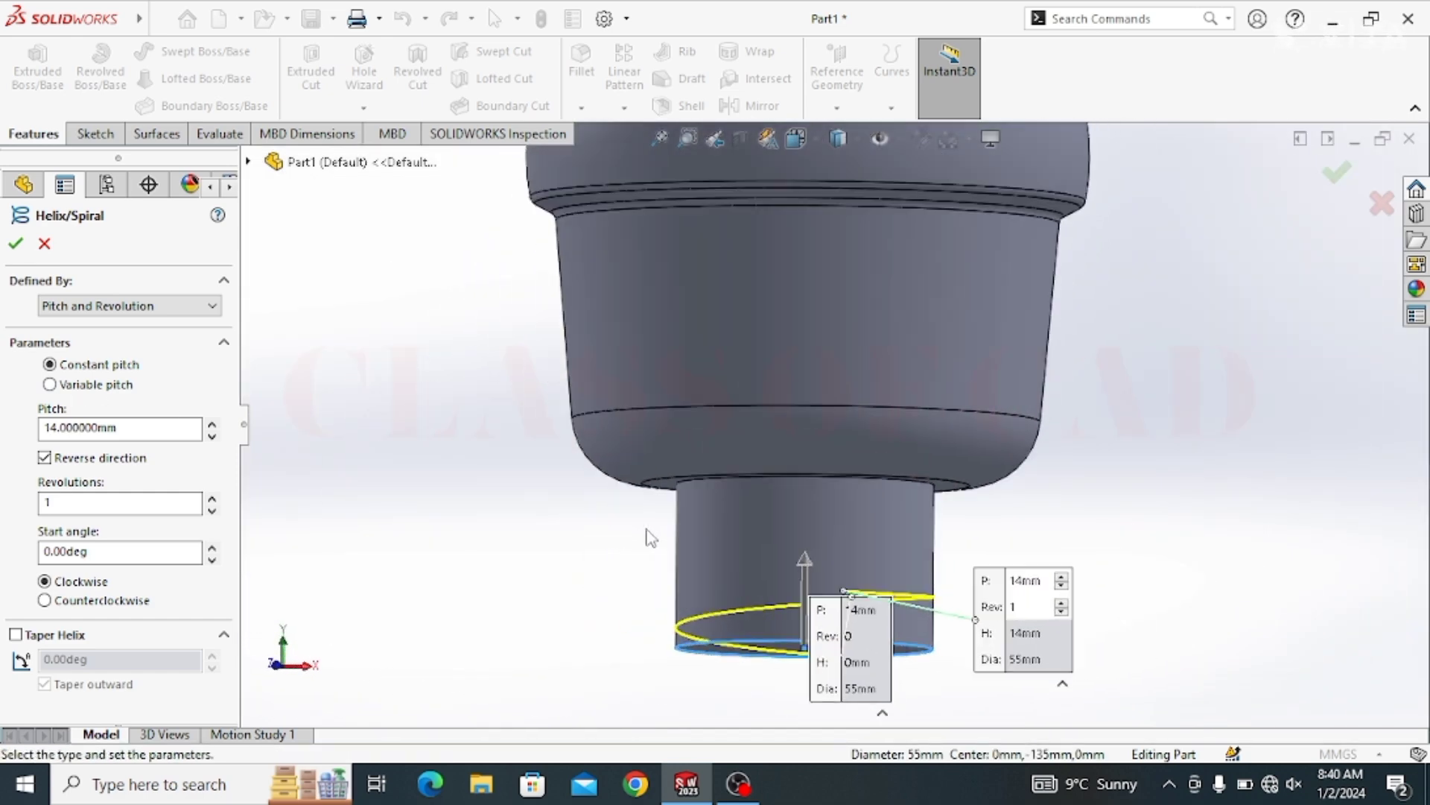
pyautogui.scroll(-3, 849, 639)
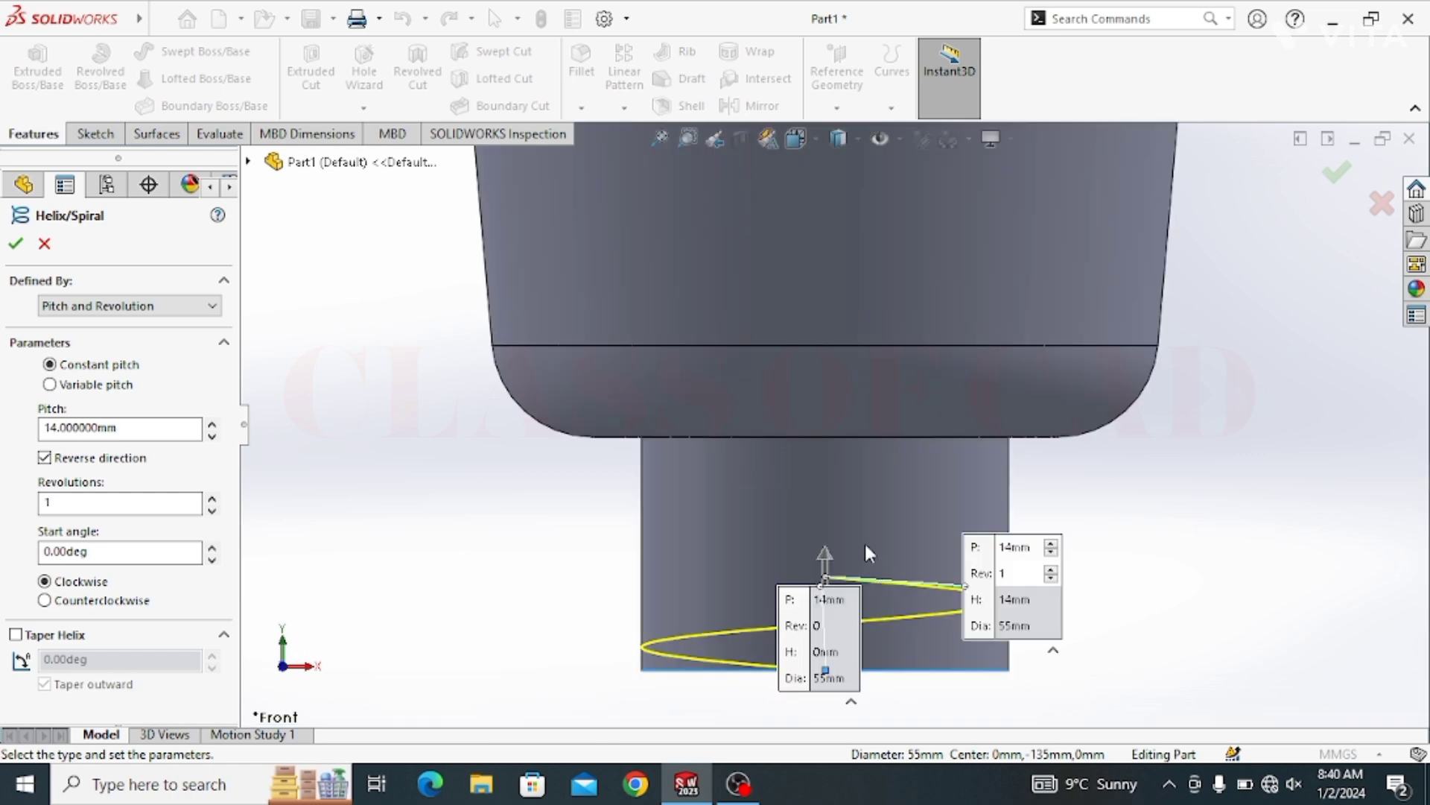
pyautogui.scroll(-3, 491, 521)
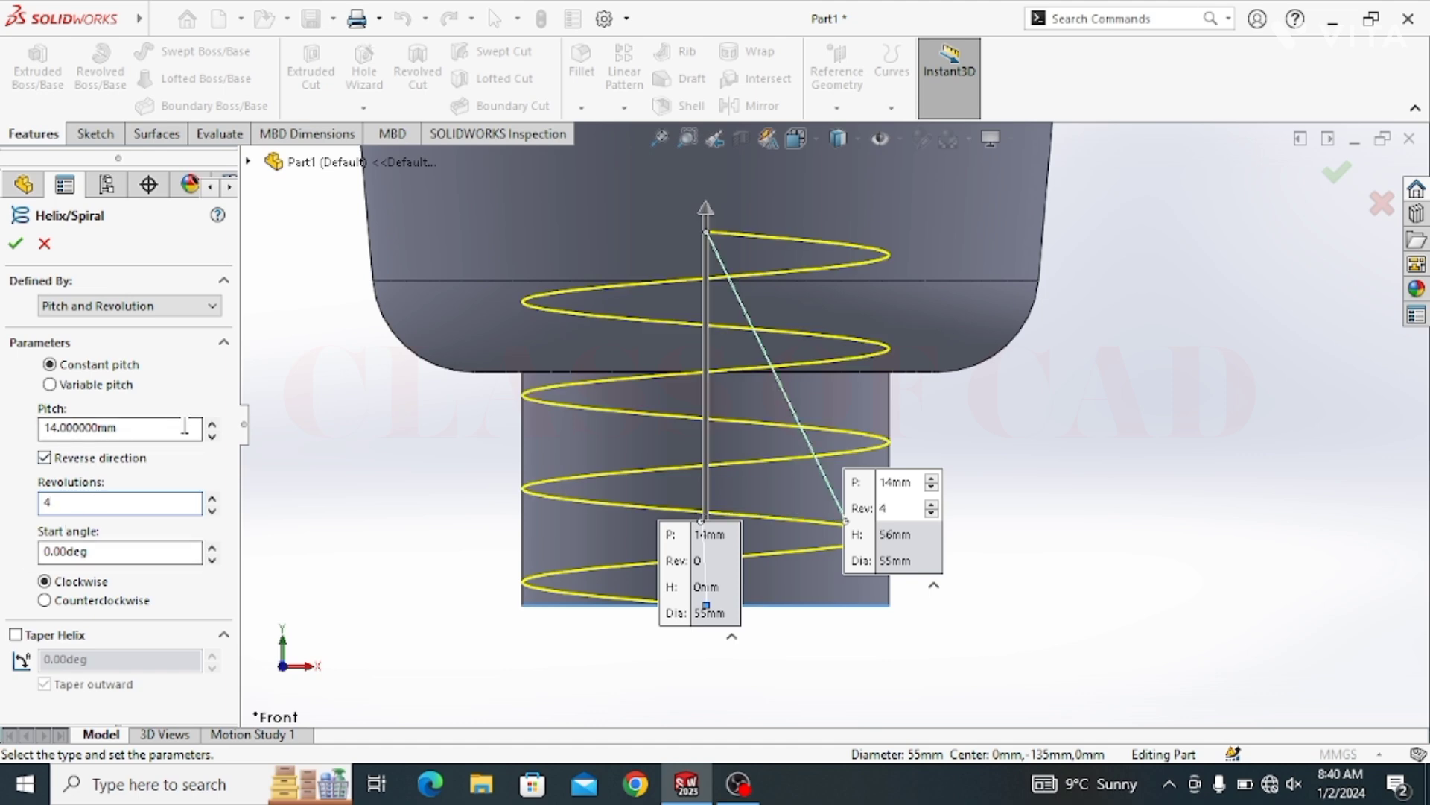
# Set the helix pitch to 8.5 mm with 3.5 revolutions and accept Helix/Spiral1
pyautogui.moveTo(185, 426); pyautogui.dragTo(3, 453)
pyautogui.write('8')
pyautogui.press('Return')
pyautogui.write('3')
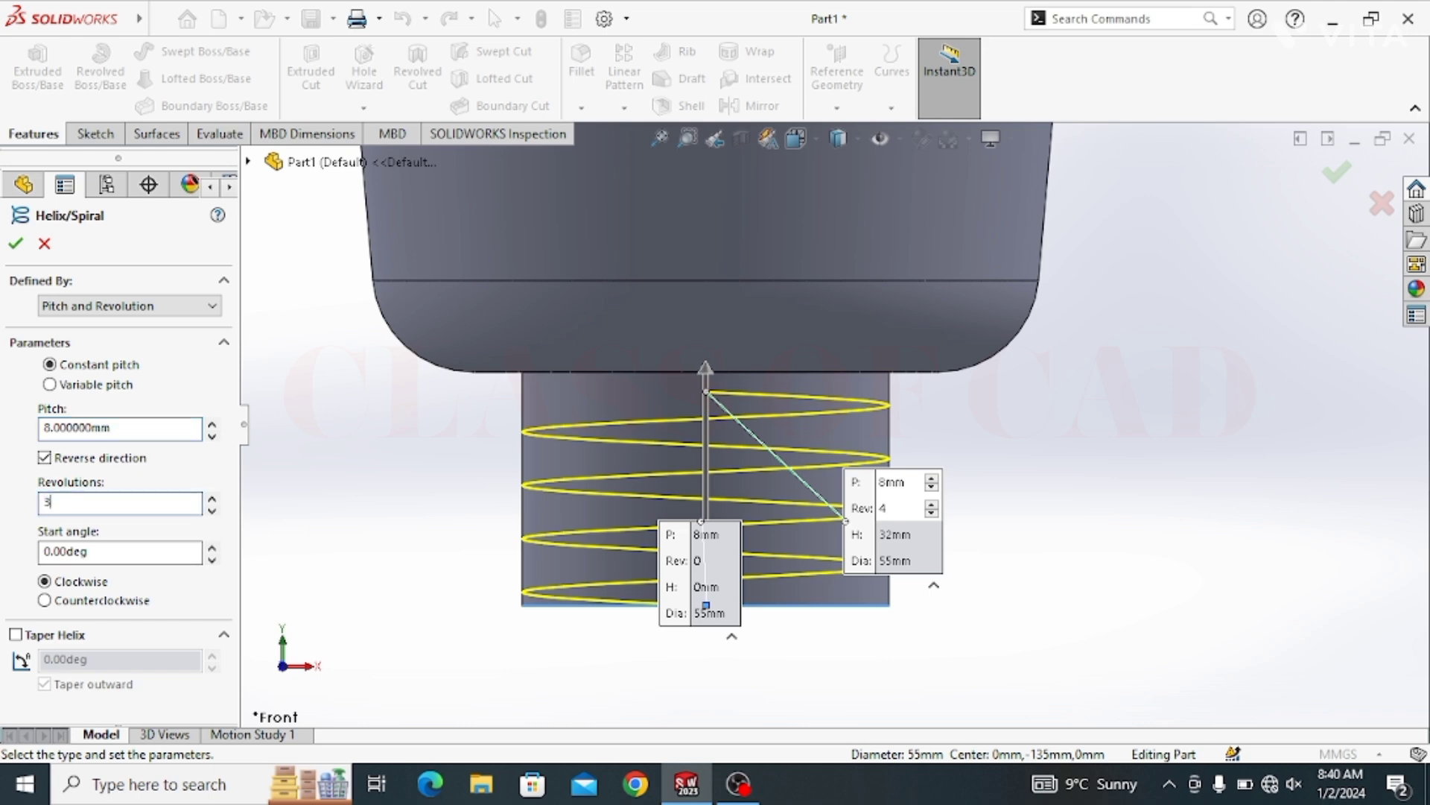
pyautogui.moveTo(122, 427); pyautogui.dragTo(3, 481)
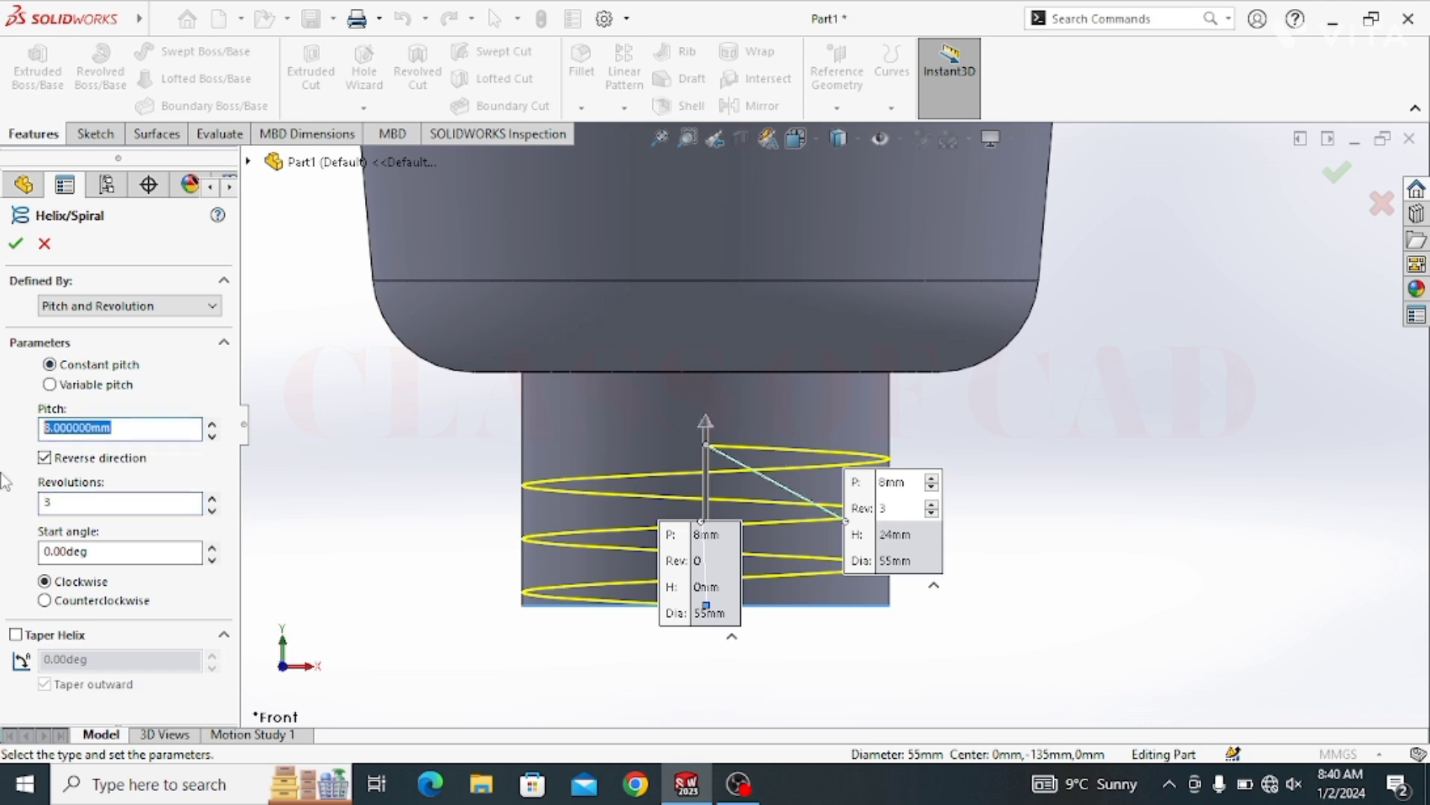
pyautogui.write('9')
pyautogui.press('Return')
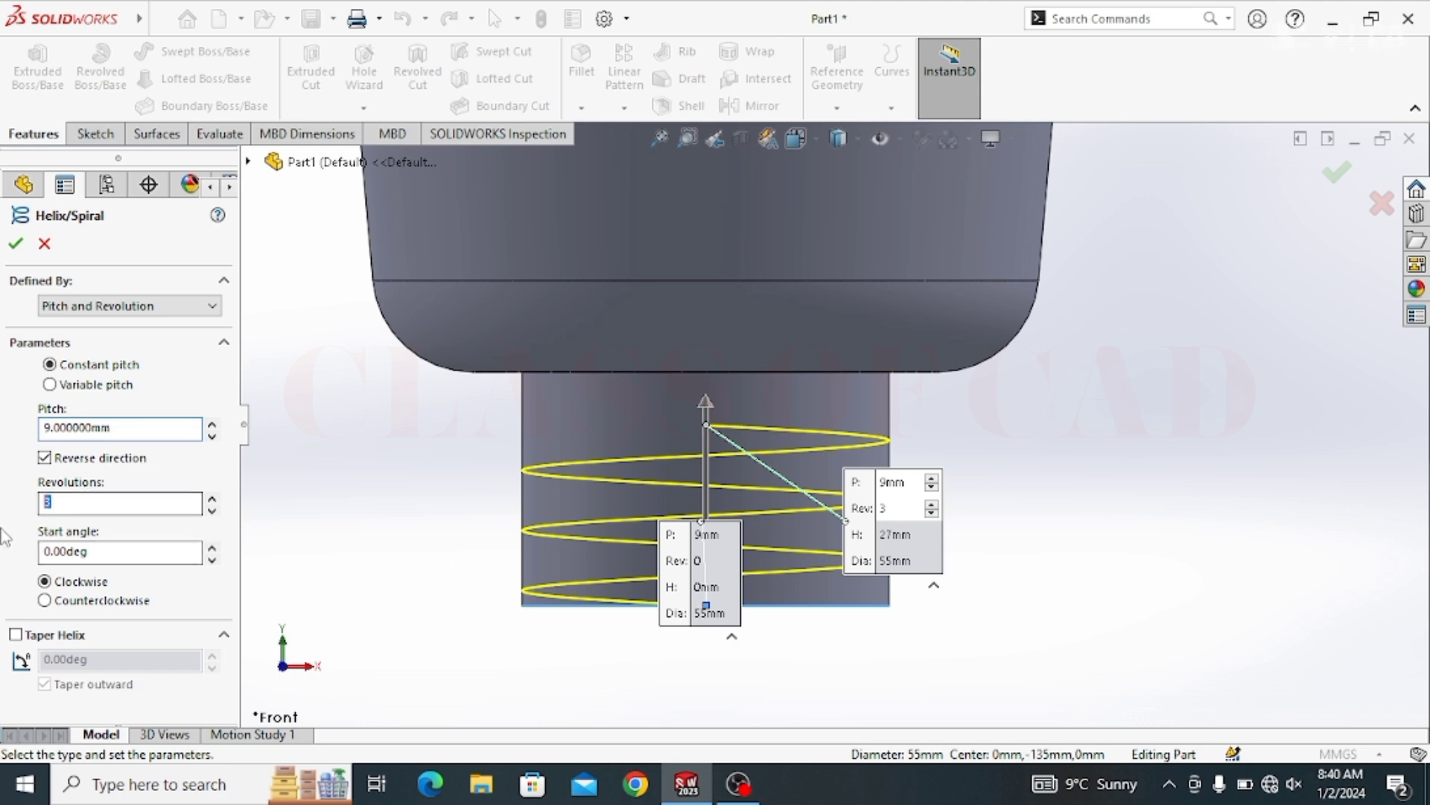
pyautogui.write('.5')
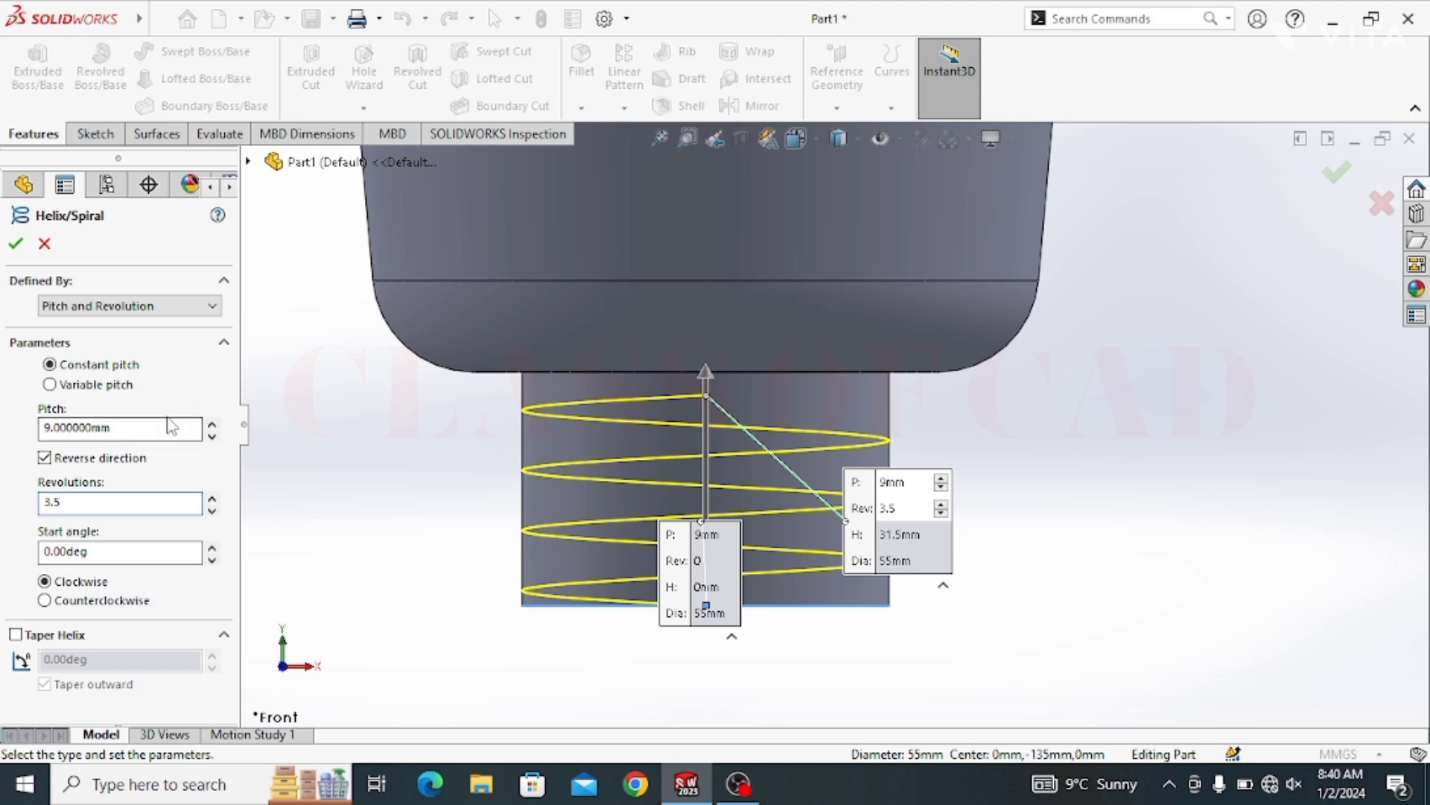
pyautogui.write('5')
pyautogui.press('Return')
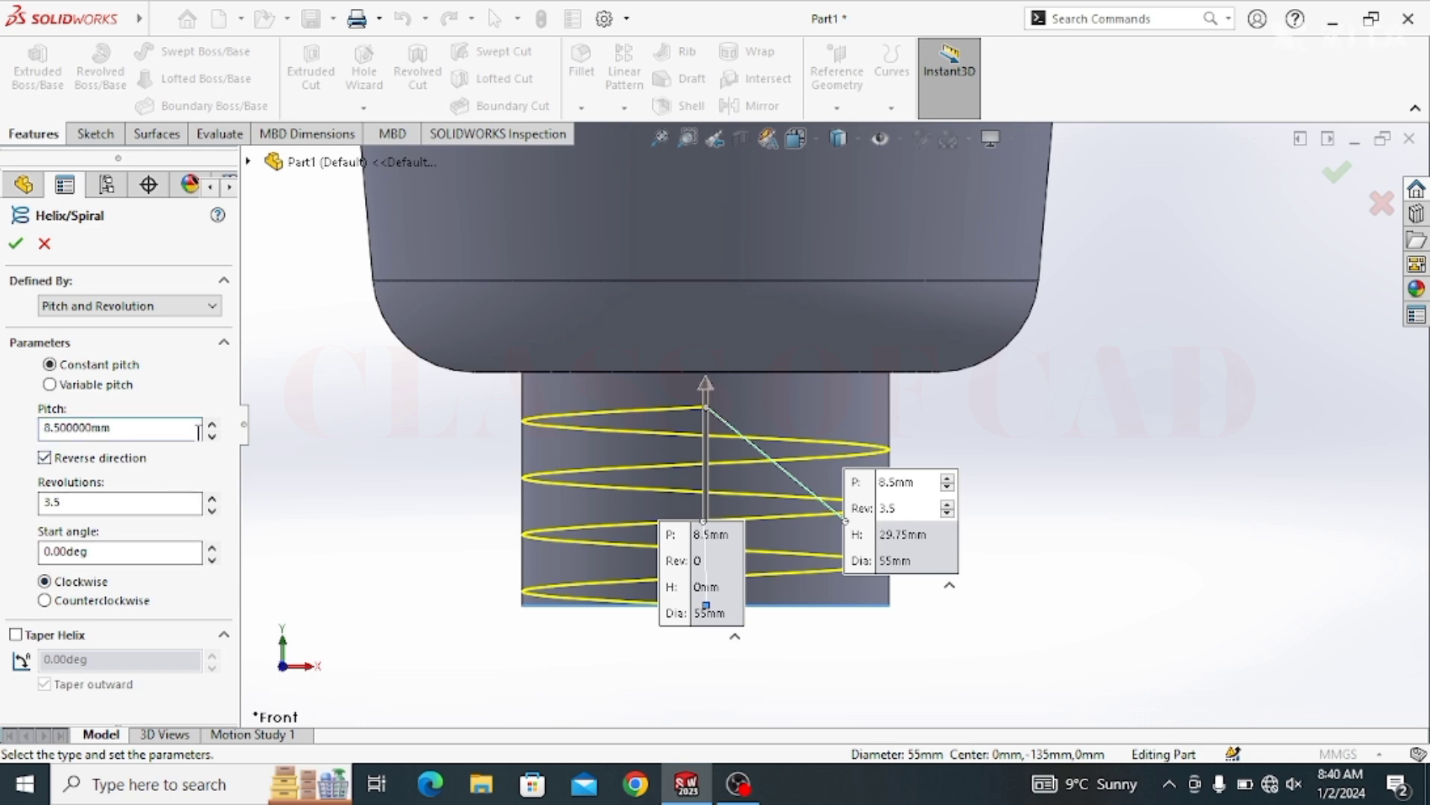
pyautogui.click(15, 245)
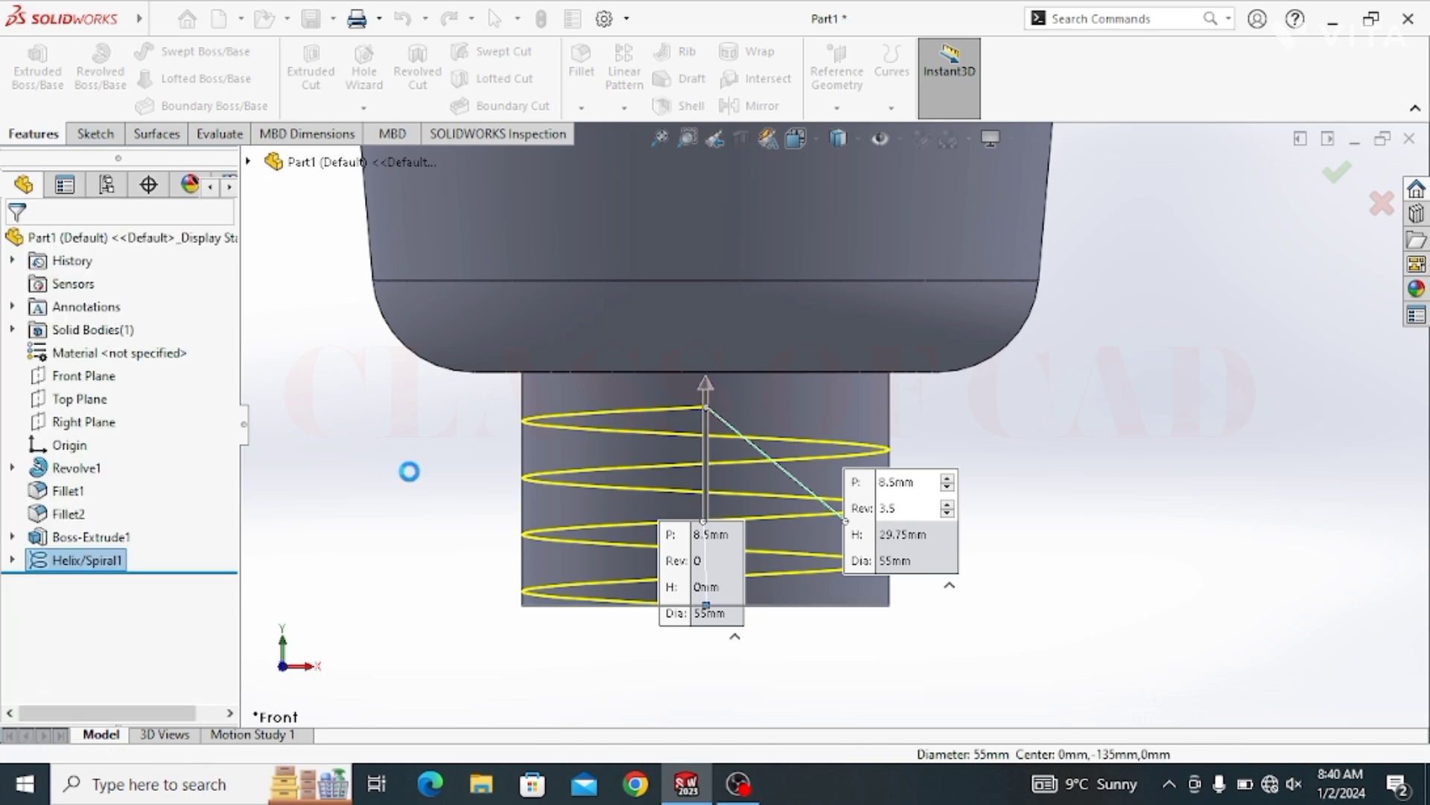
# Create Plane1 perpendicular to the helix at its end point, using the helix and endpoint as references
pyautogui.moveTo(718, 465)
pyautogui.mouseDown(button='middle')
pyautogui.moveTo(669, 485)
pyautogui.moveTo(713, 409)
pyautogui.mouseUp(button='middle')
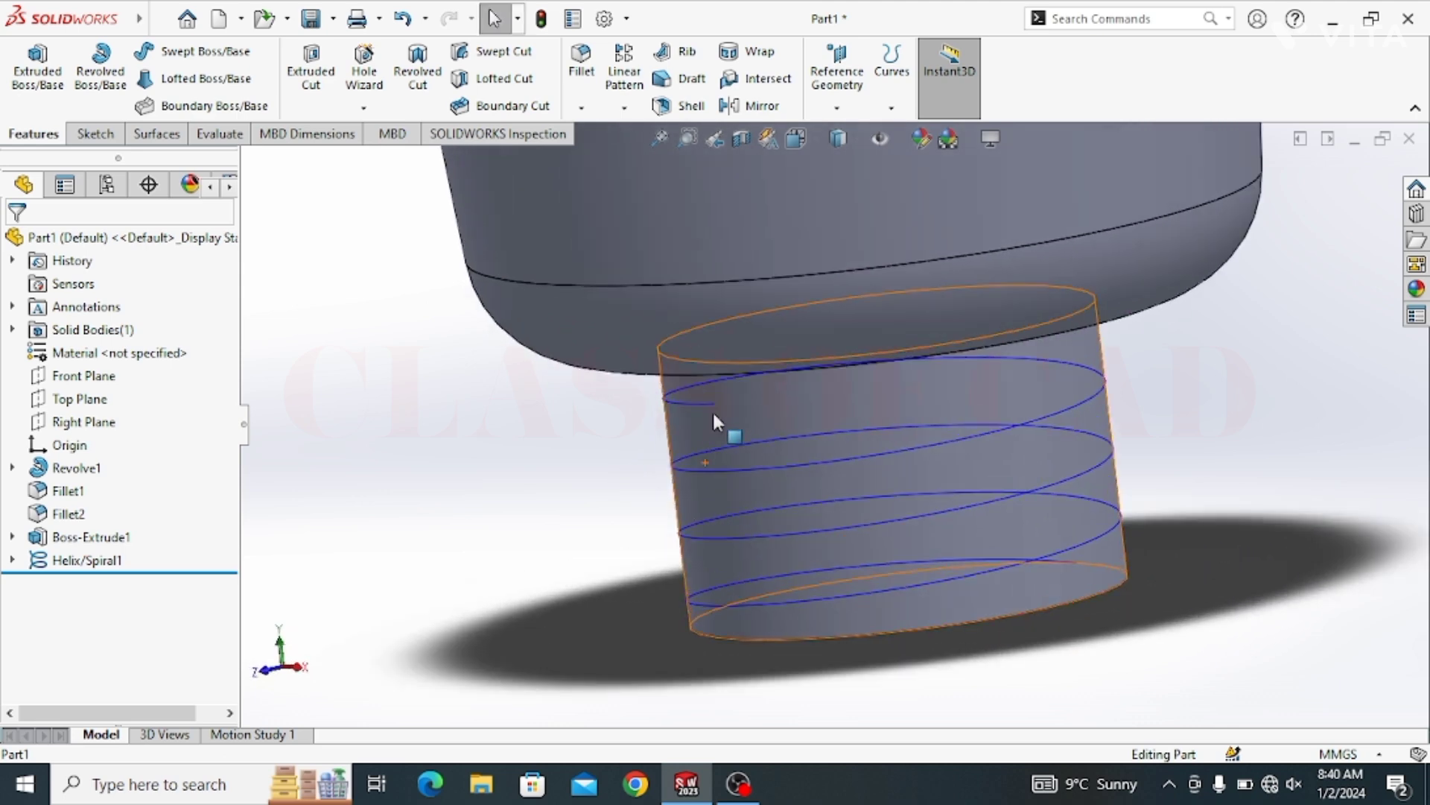
pyautogui.scroll(-5, 712, 410)
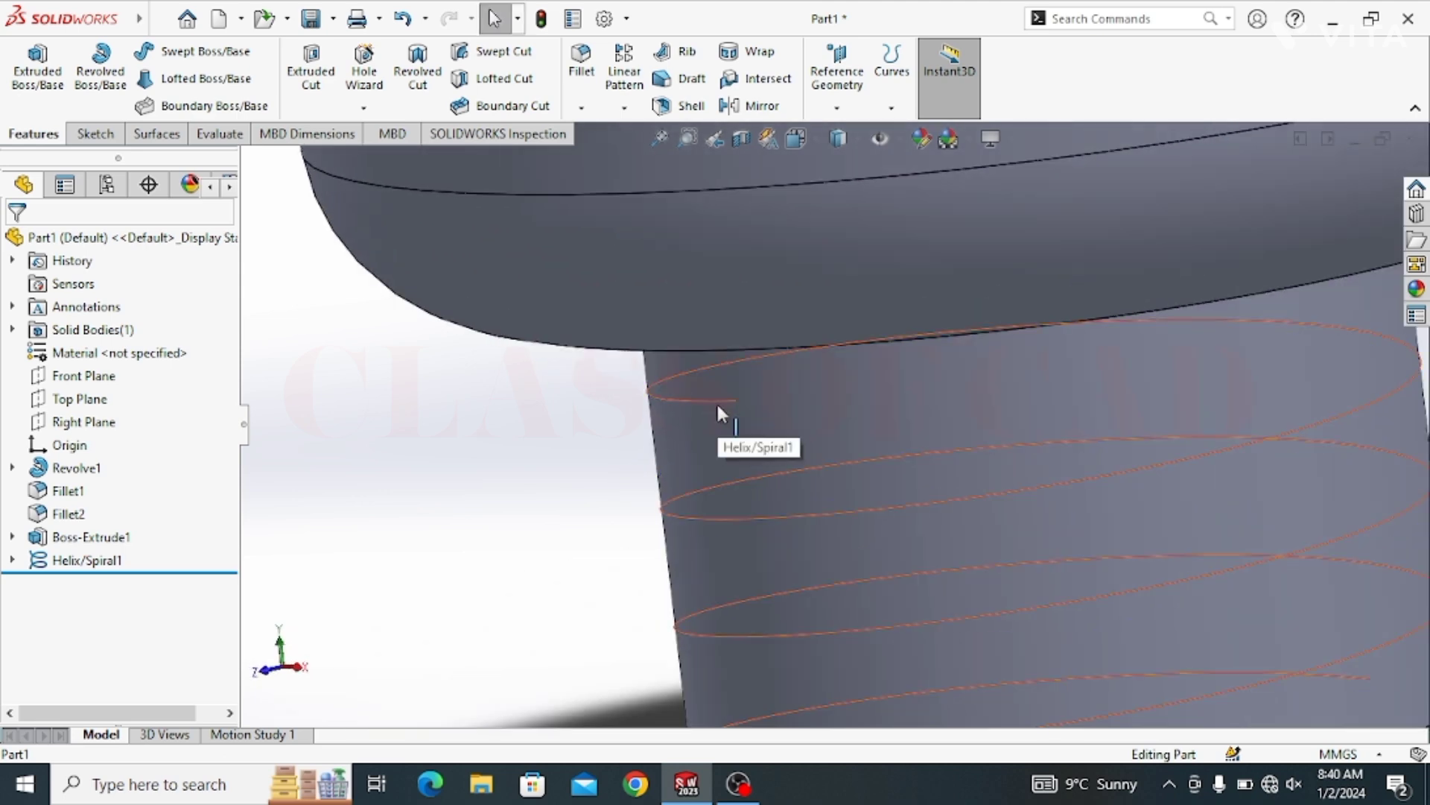
pyautogui.click(720, 411)
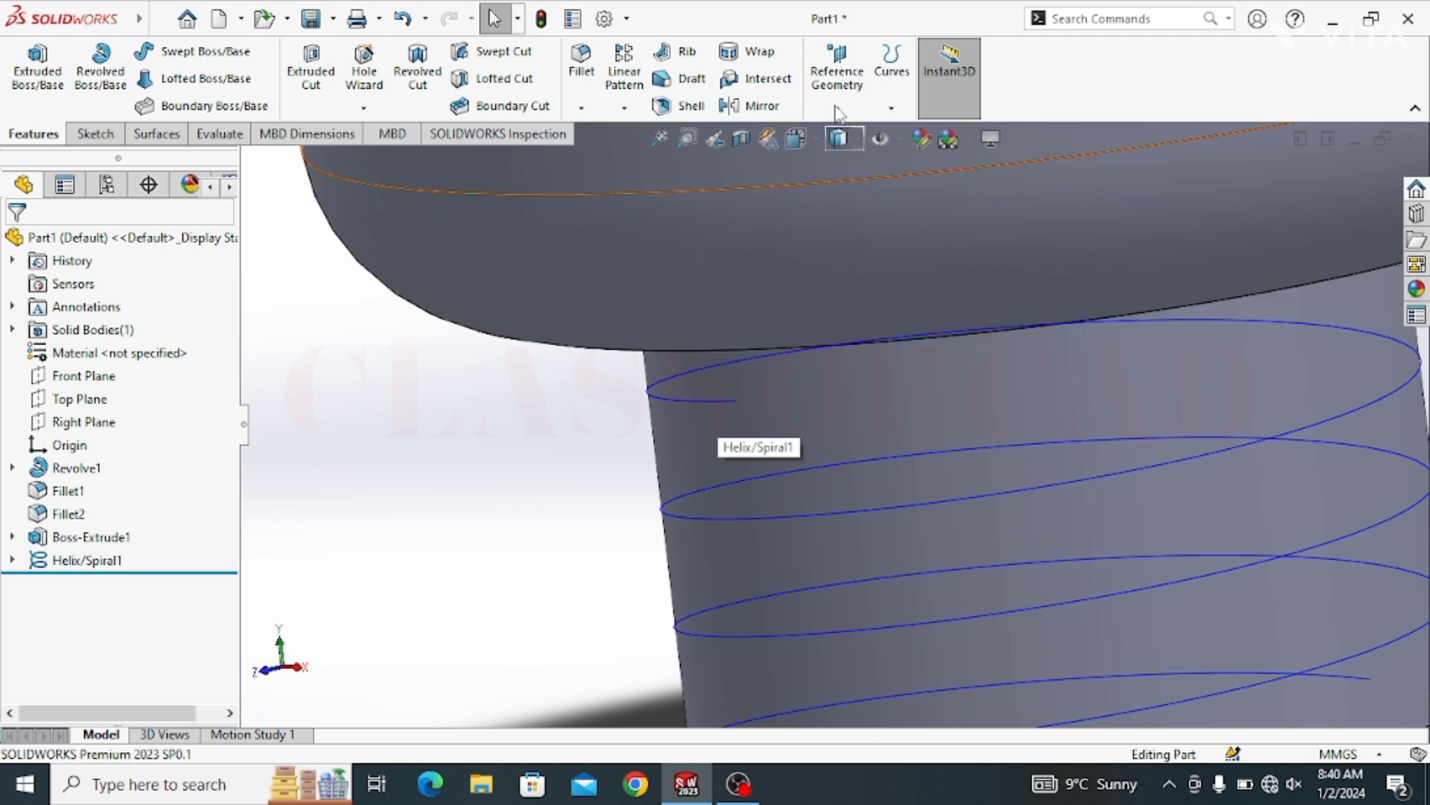
pyautogui.click(836, 97)
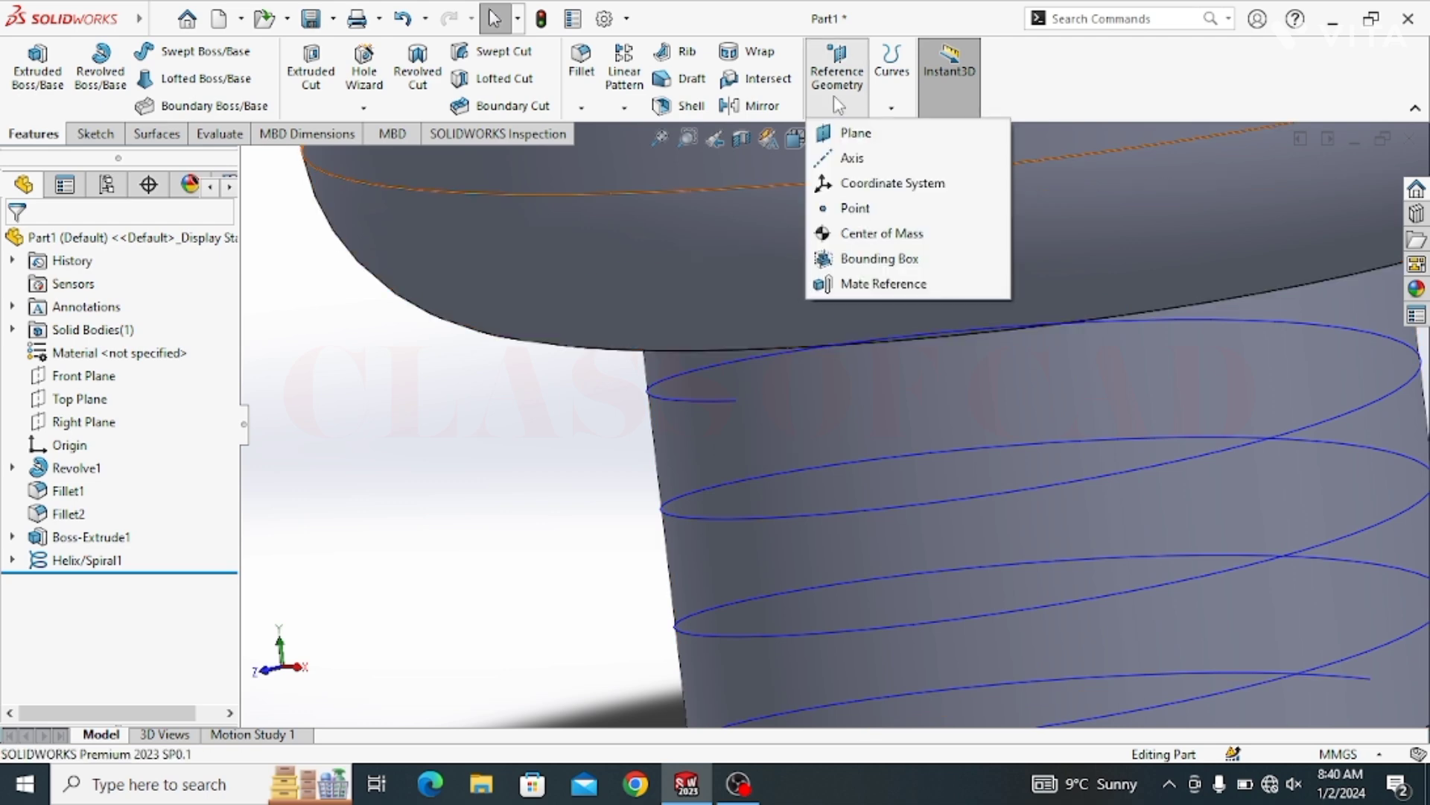
pyautogui.click(855, 133)
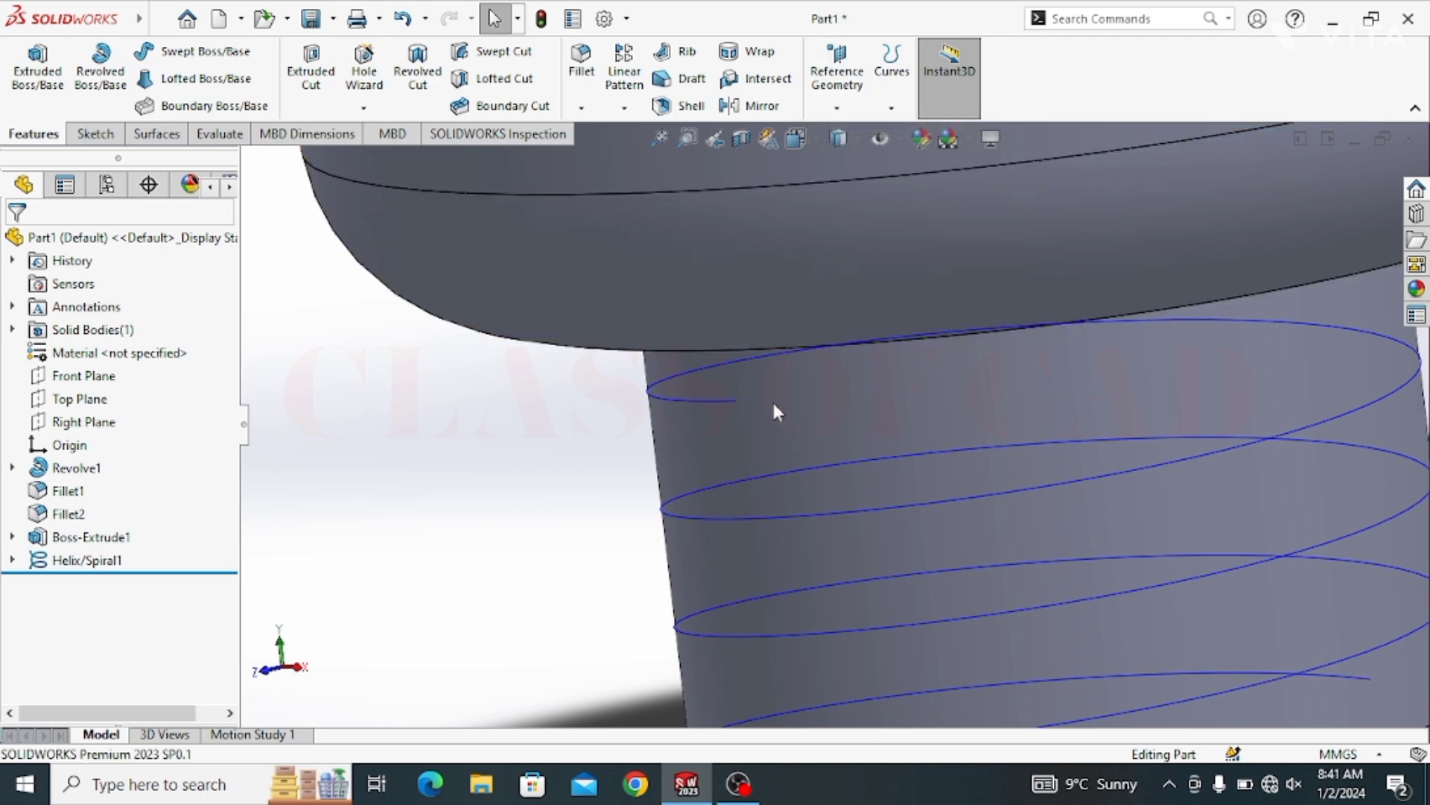
pyautogui.click(700, 406)
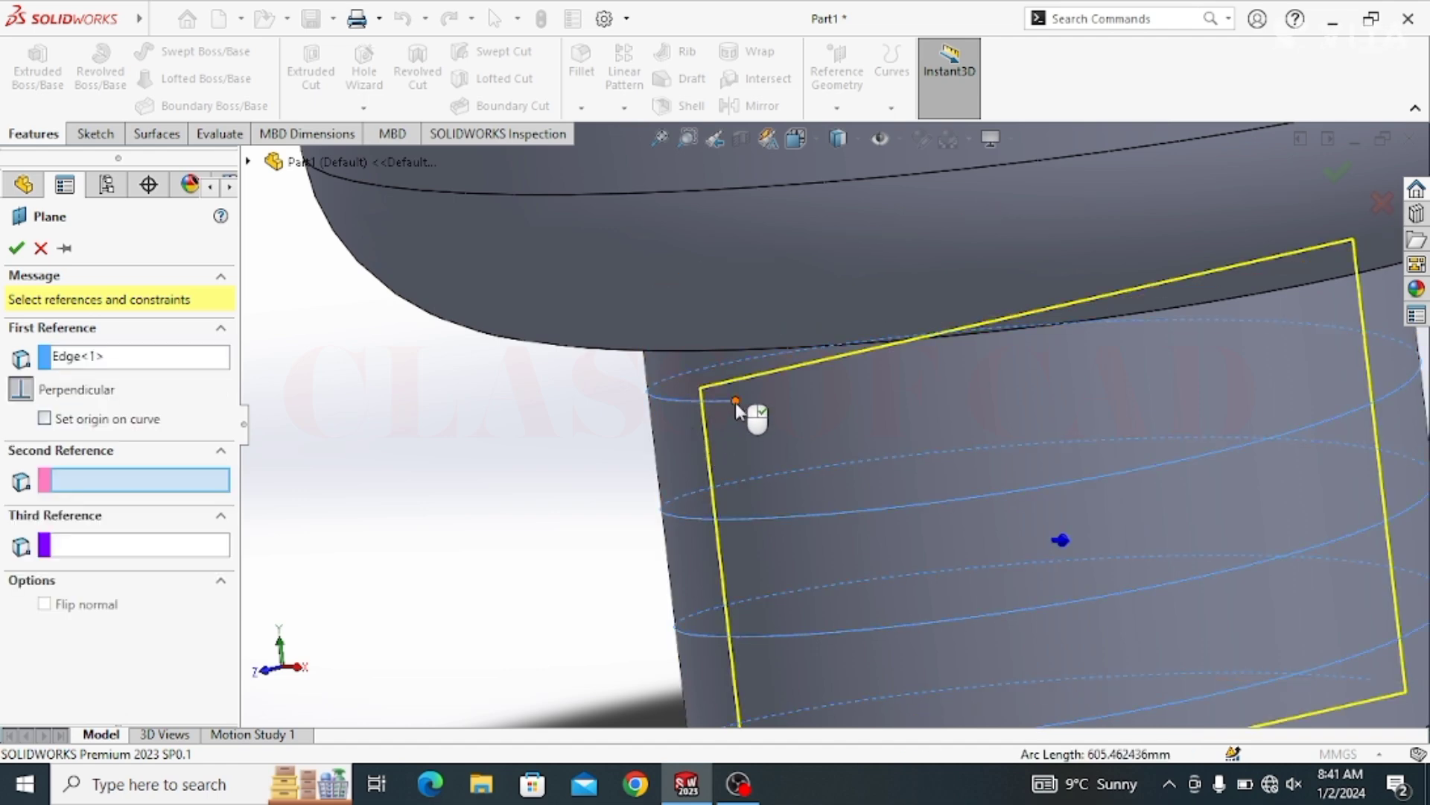
pyautogui.click(736, 402)
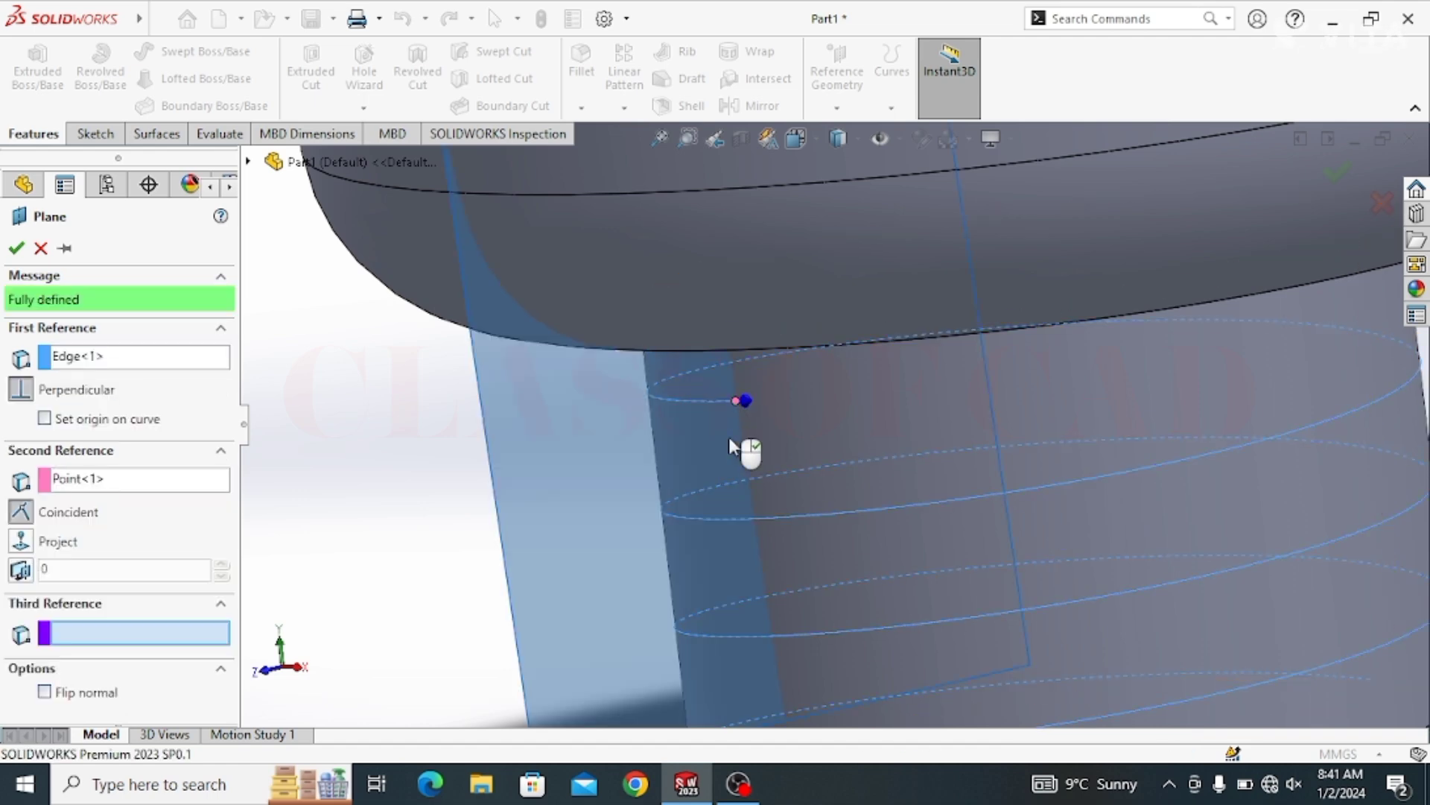
pyautogui.click(15, 250)
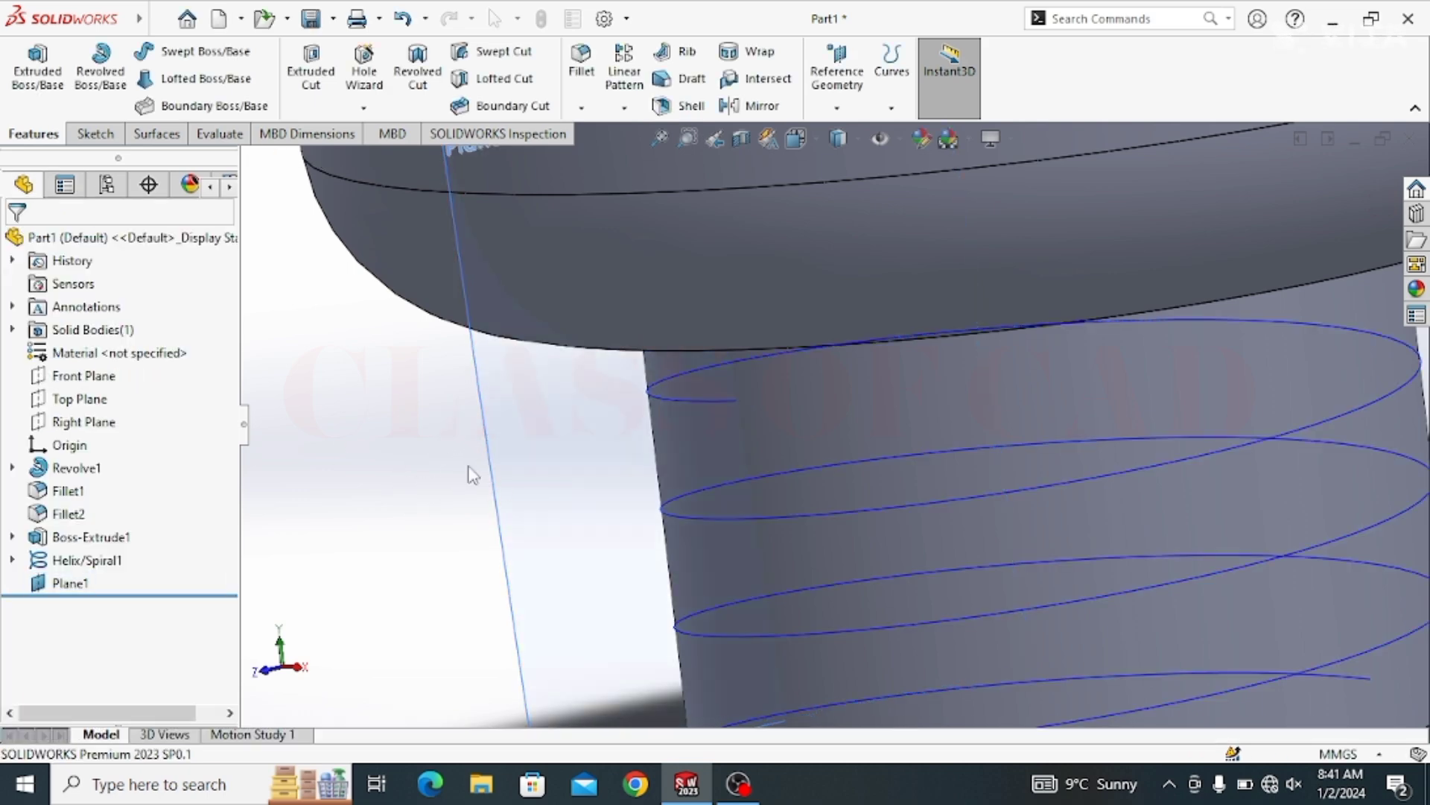
pyautogui.click(493, 455)
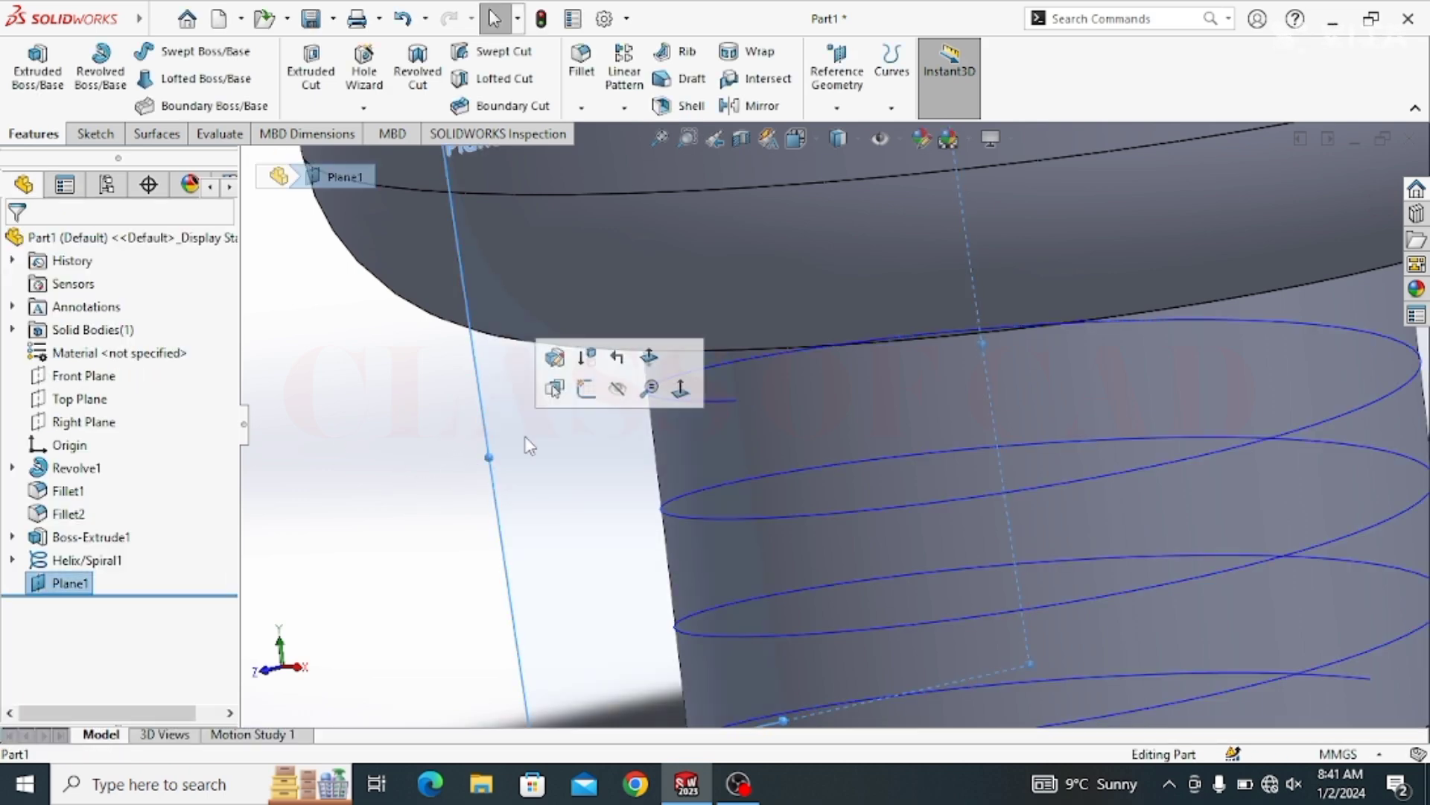
# Sketch a small circle on Plane1 near the helix end point
pyautogui.click(586, 401)
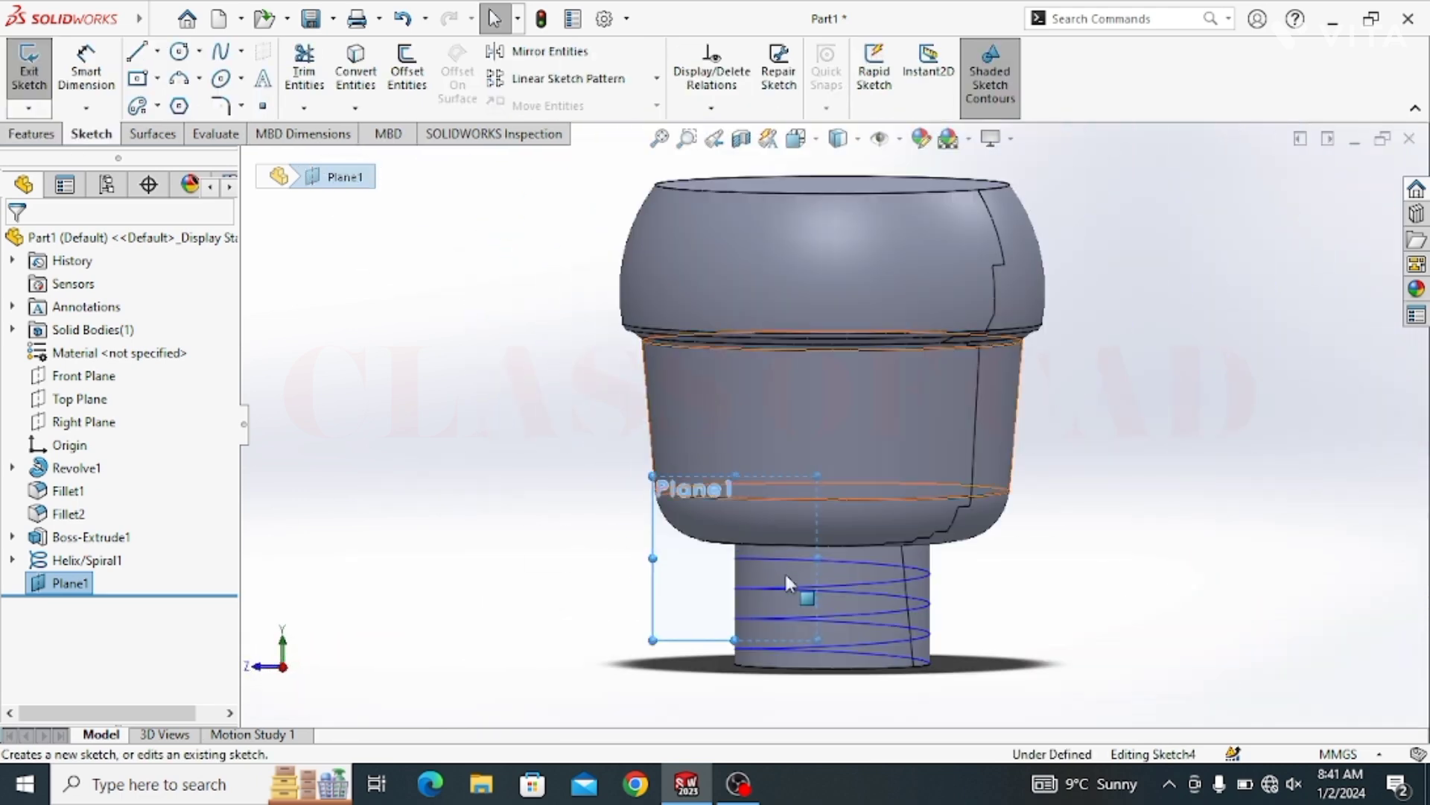
pyautogui.scroll(-5, 740, 521)
pyautogui.scroll(-1, 704, 555)
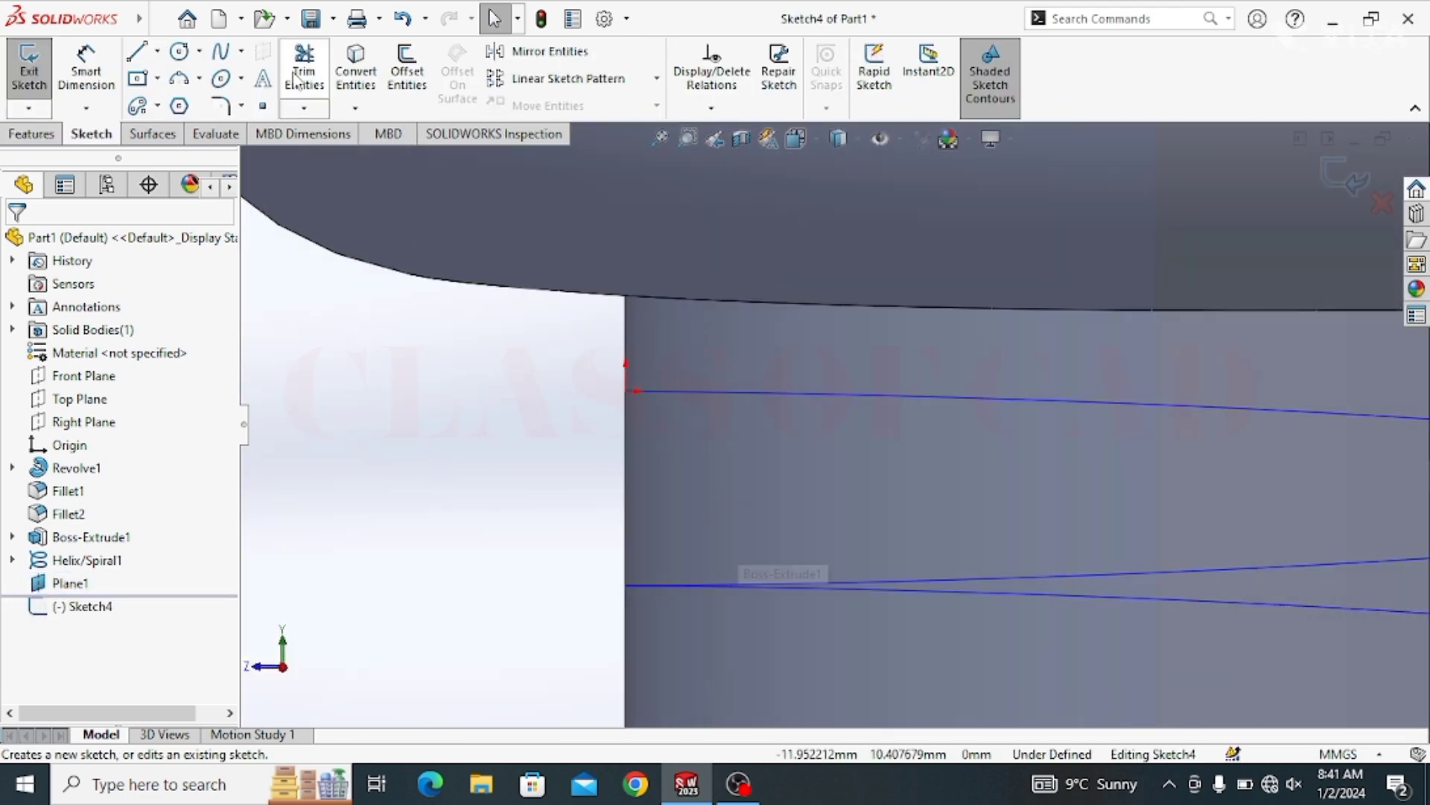
pyautogui.click(179, 51)
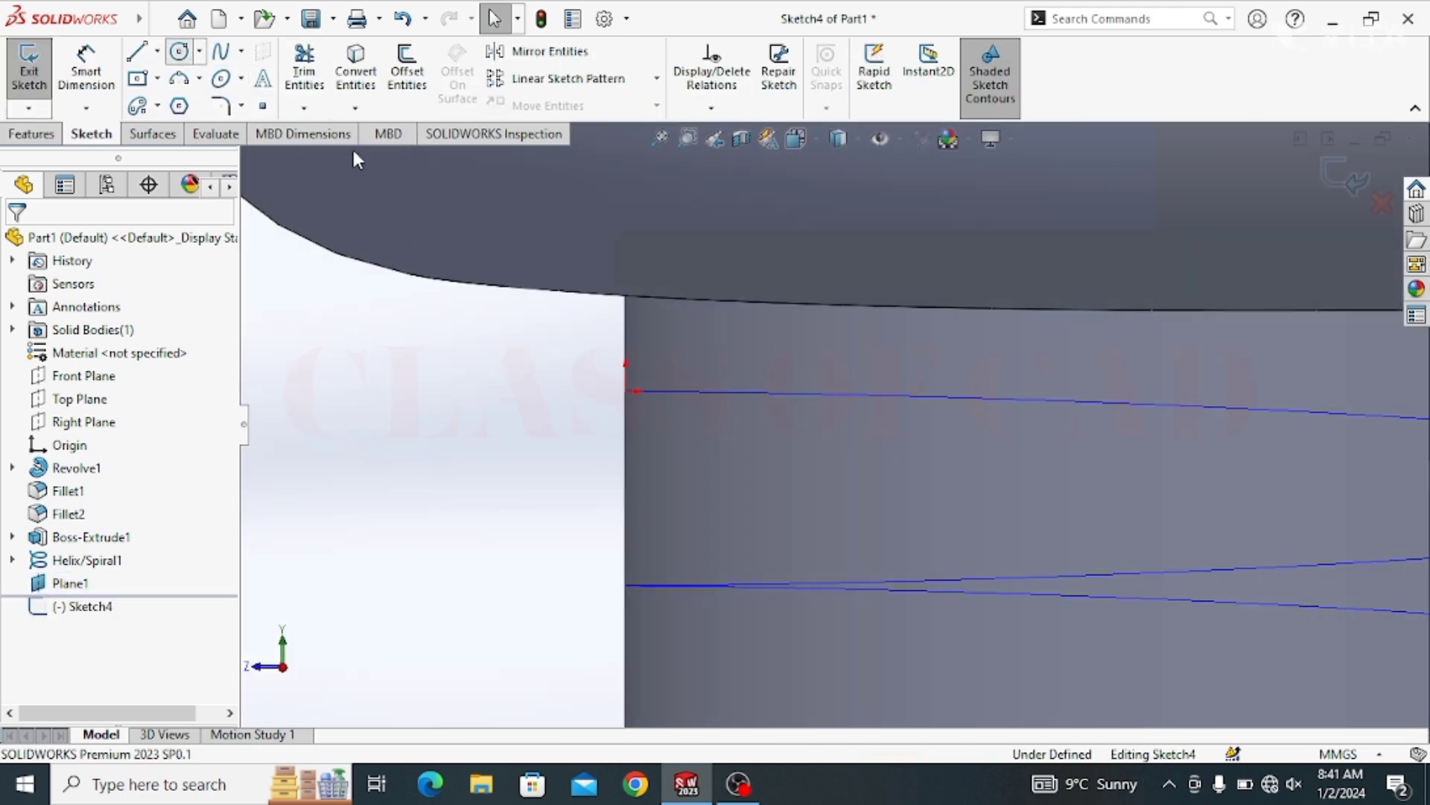
pyautogui.click(626, 390)
pyautogui.click(588, 446)
pyautogui.press('Escape')
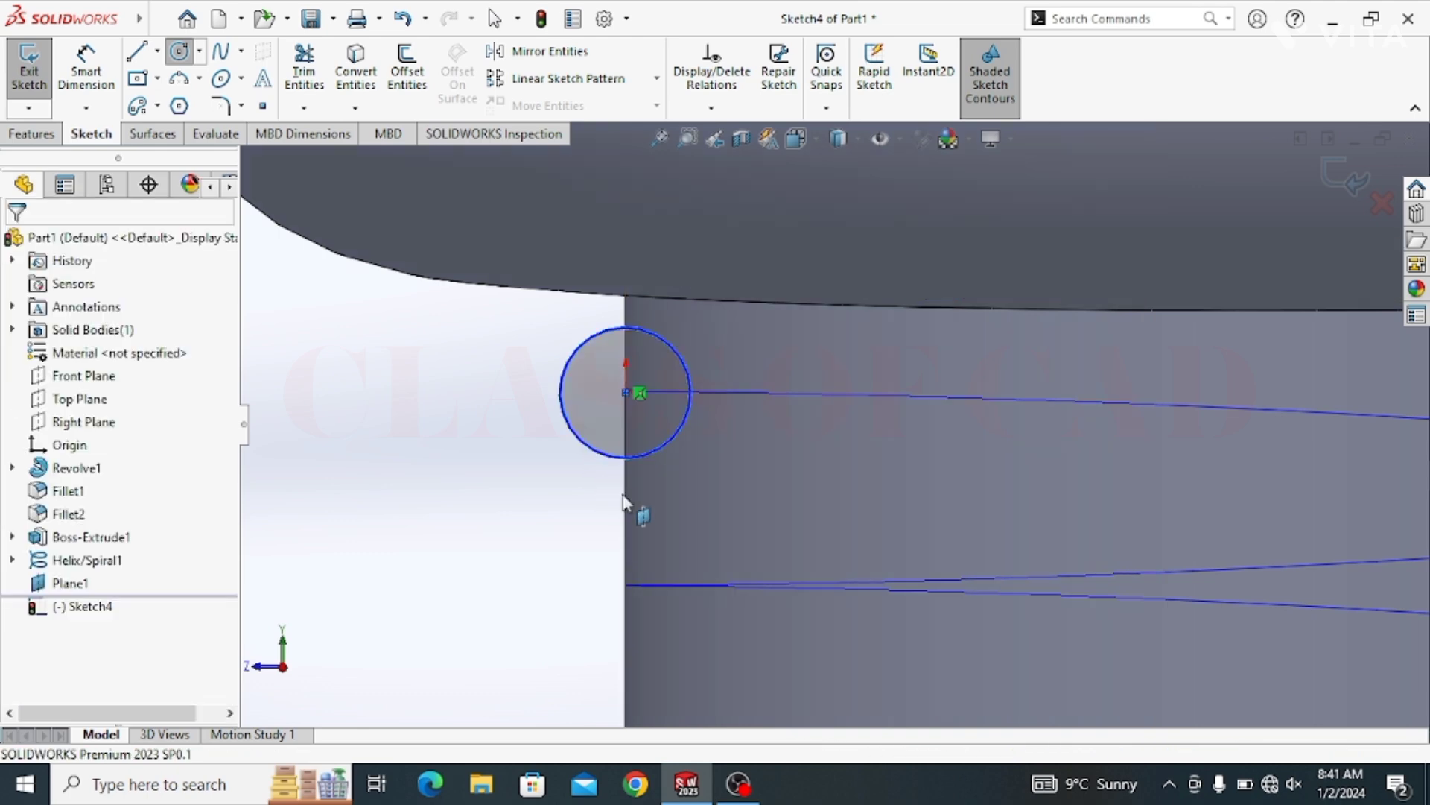
pyautogui.moveTo(638, 511); pyautogui.dragTo(664, 531, button='middle')
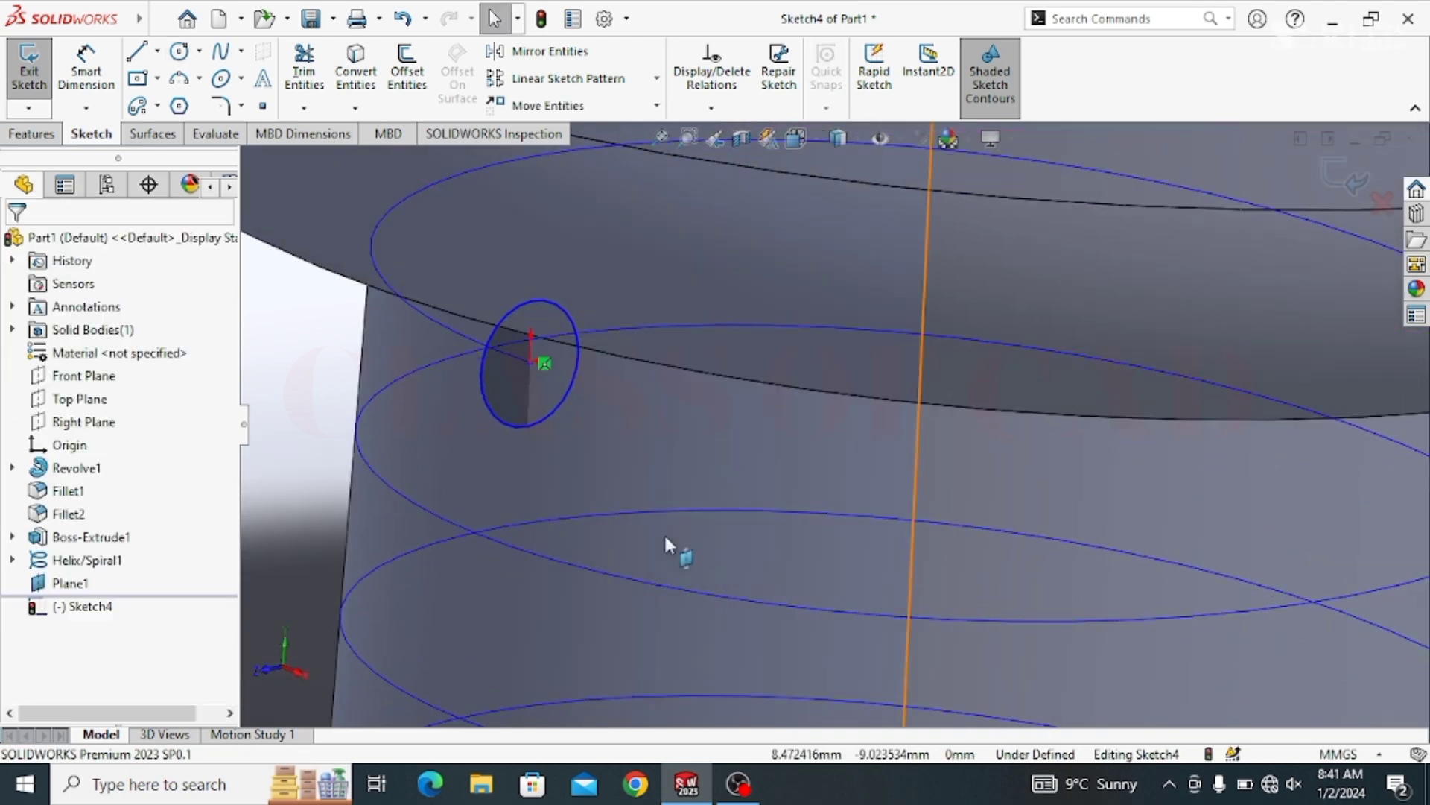
# Add a Pierce relation tying the circle's centre to the helix
pyautogui.click(543, 365)
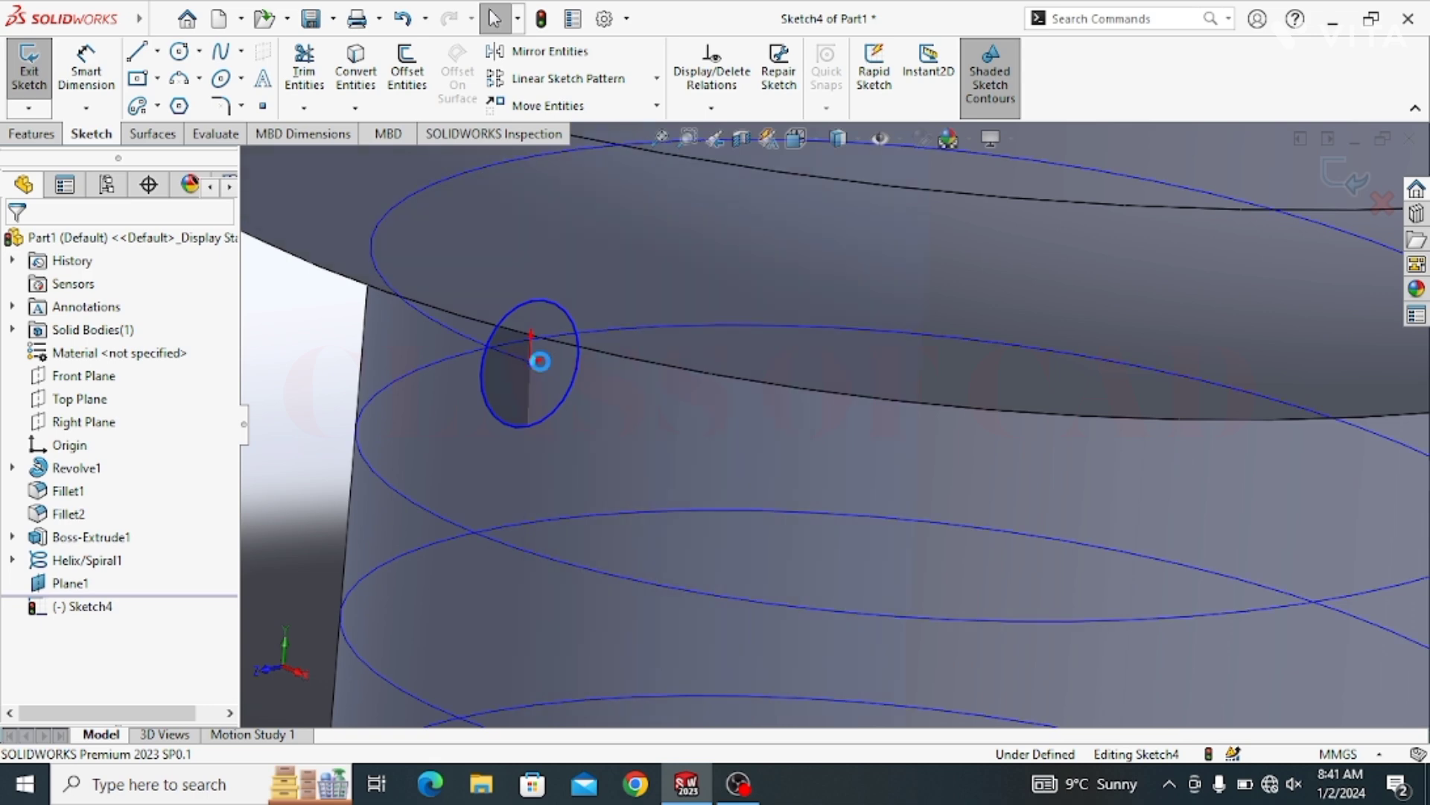
pyautogui.click(529, 365)
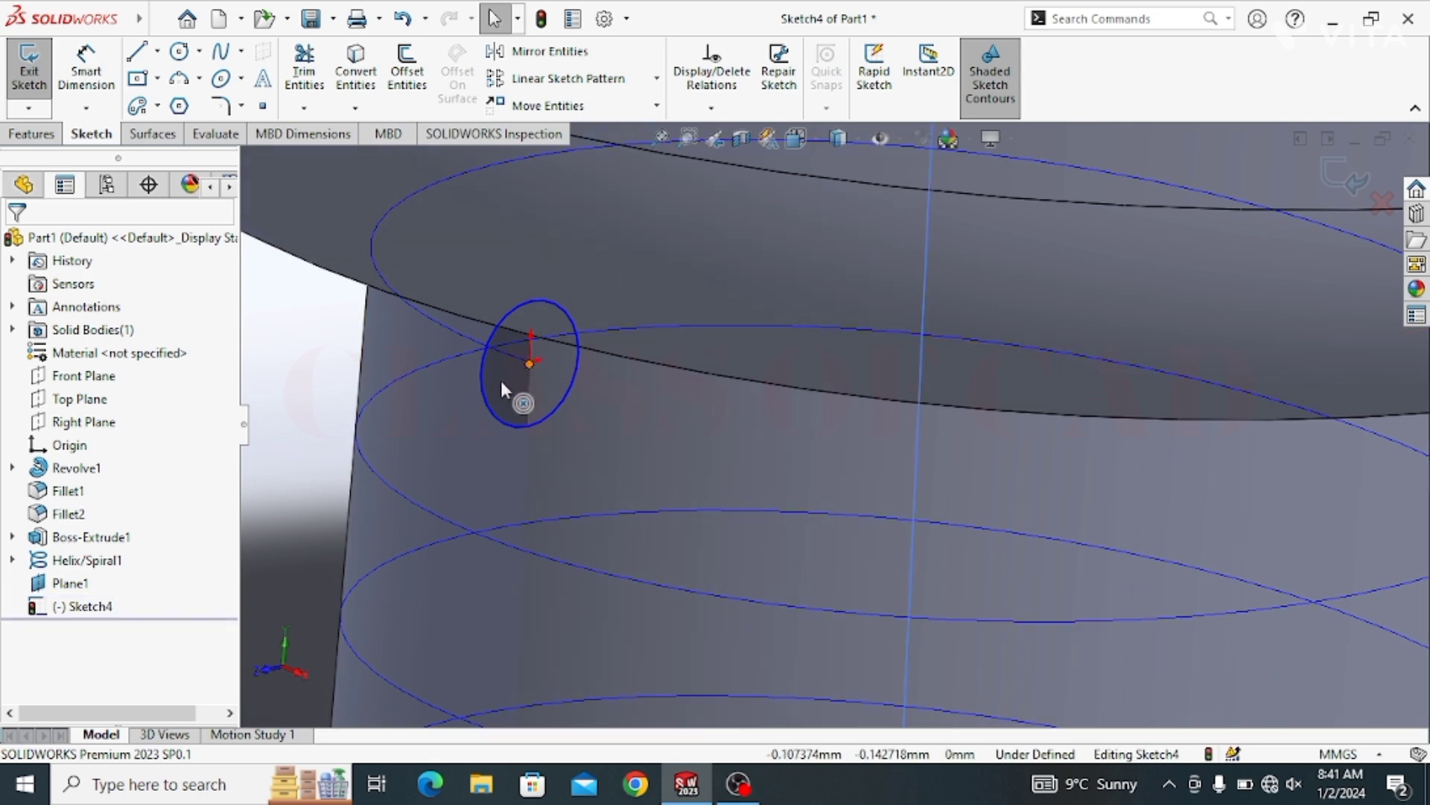
pyautogui.moveTo(501, 381); pyautogui.dragTo(453, 408)
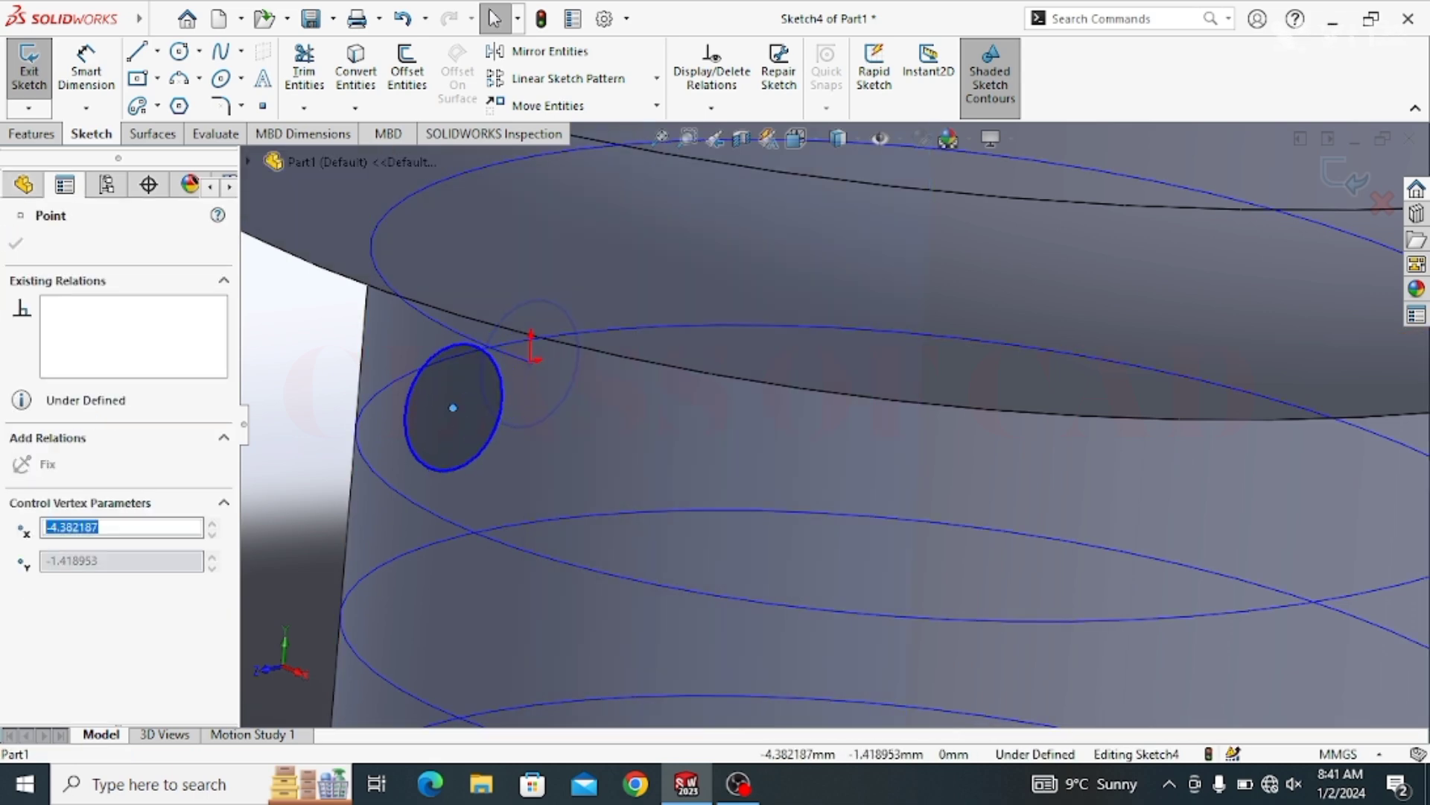
pyautogui.click(511, 361)
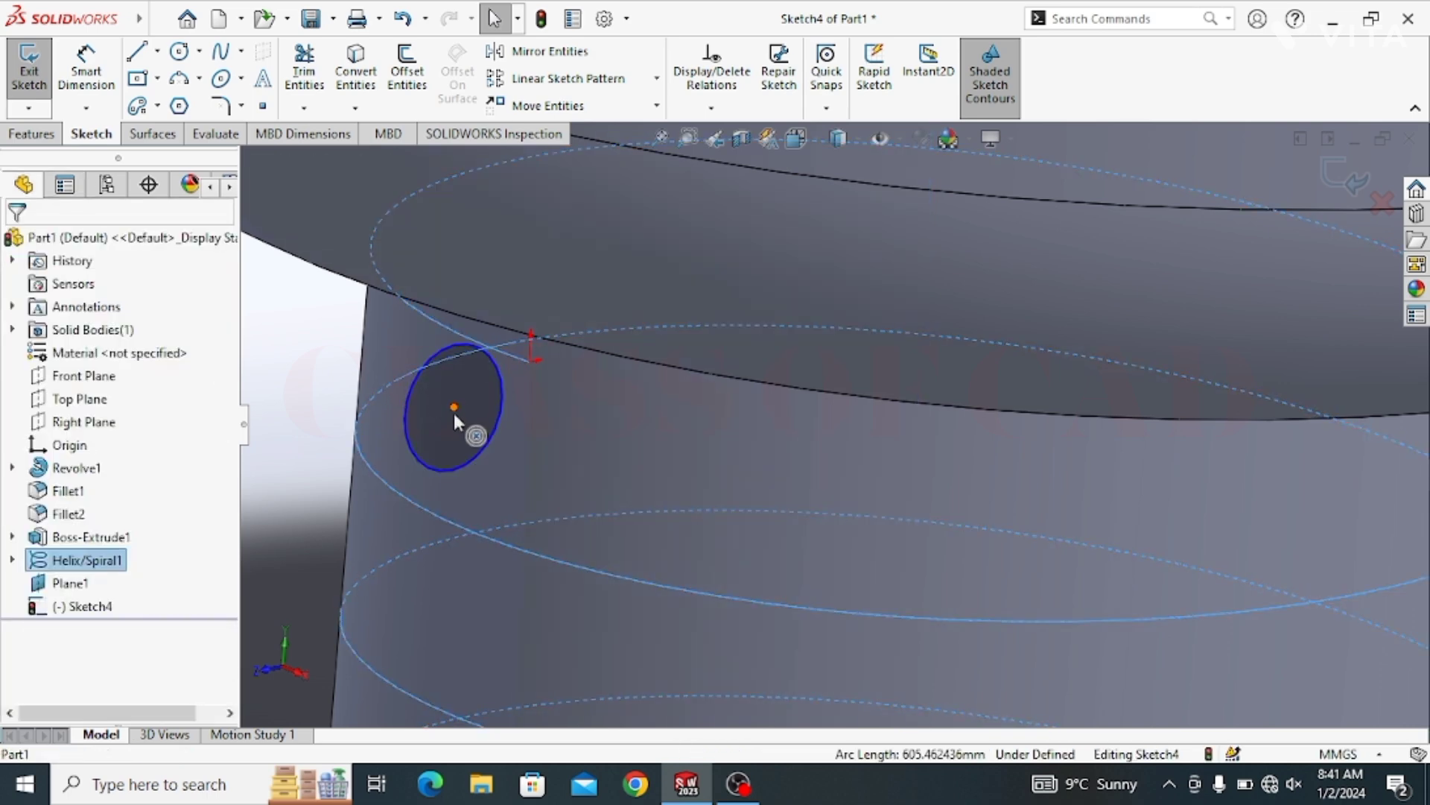
pyautogui.keyDown('ctrl'); pyautogui.click(453, 408); pyautogui.keyUp('ctrl')
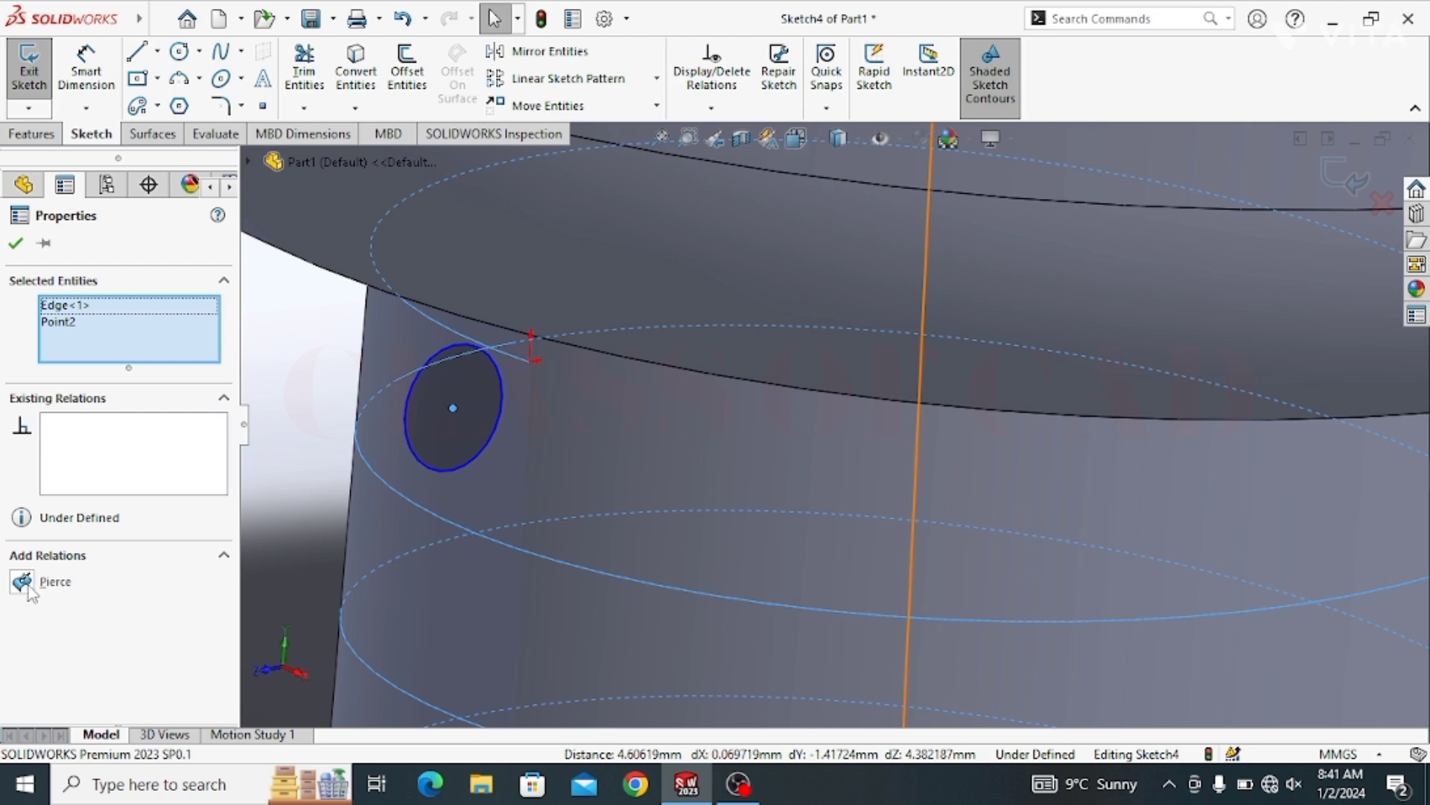
pyautogui.click(23, 582)
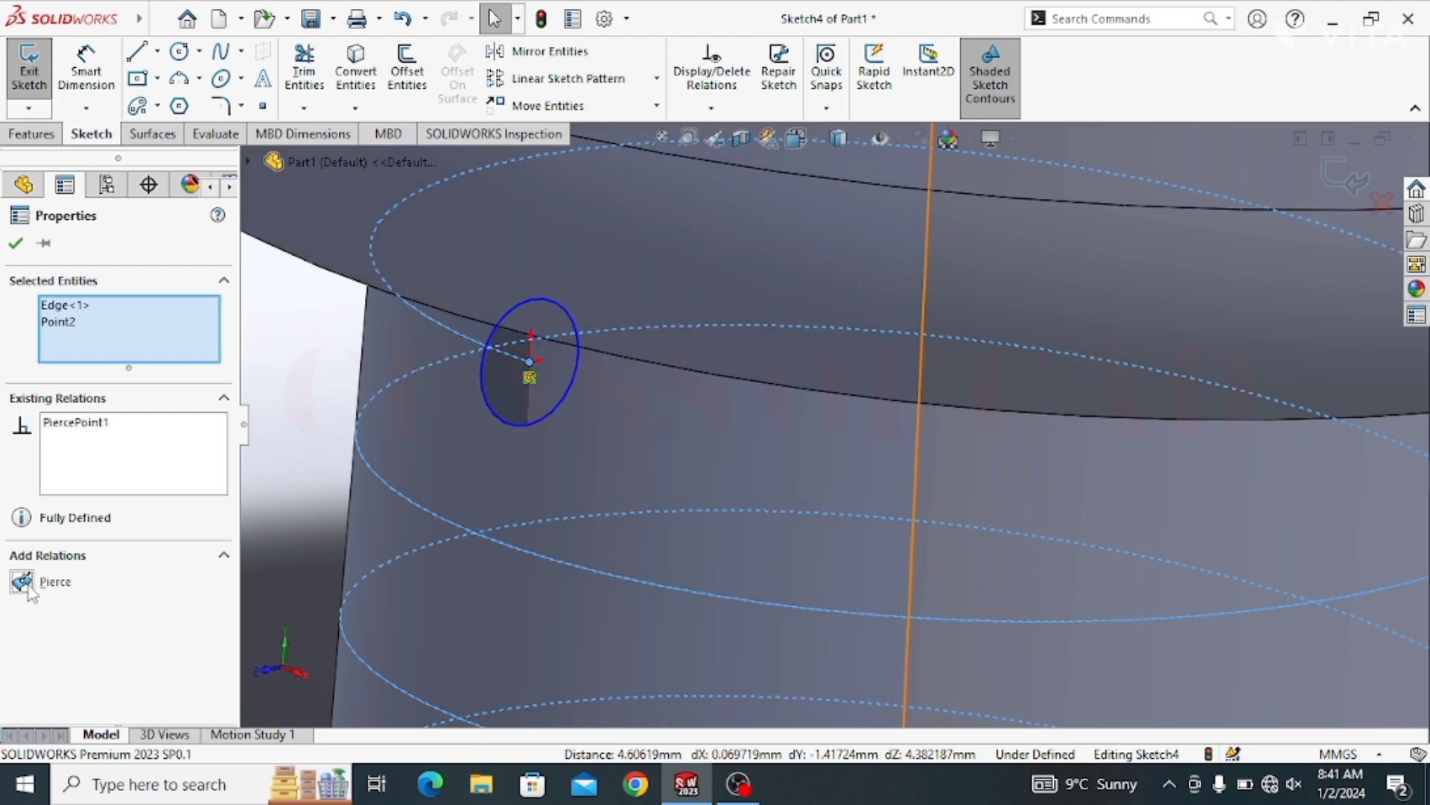
pyautogui.click(16, 245)
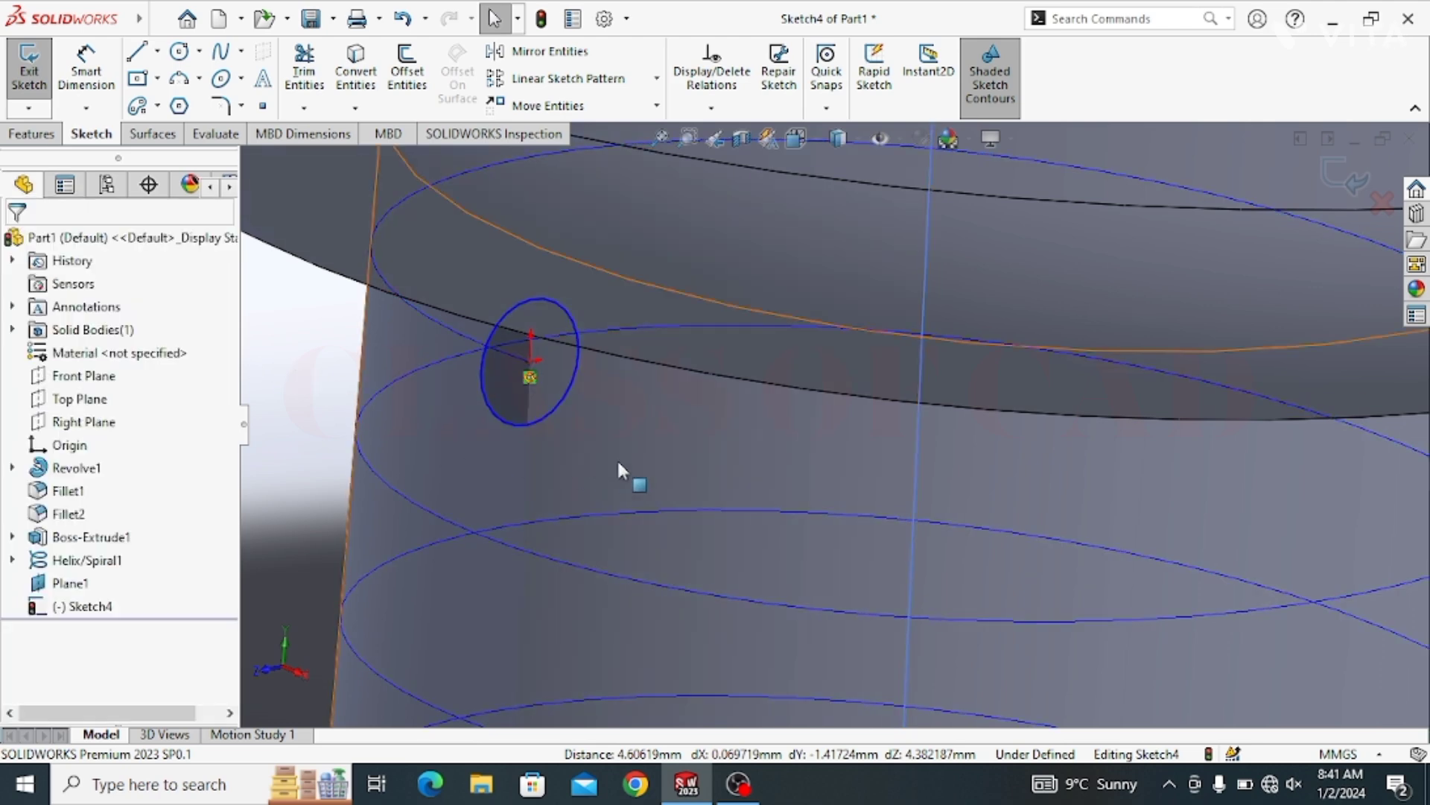
# Dimension the profile circle to 4.8 diameter and exit the sketch
pyautogui.hotkey('ctrl', '8')
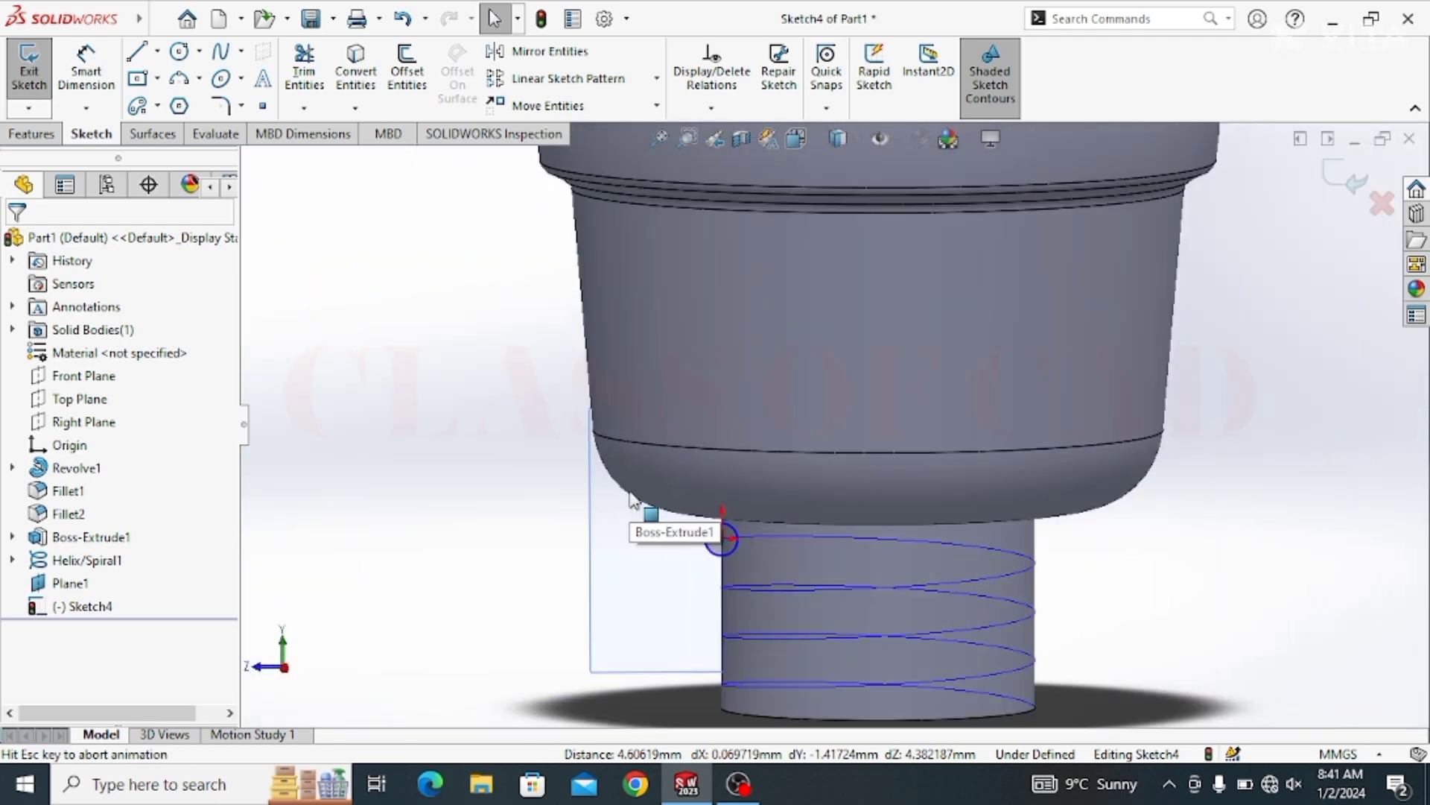
pyautogui.scroll(-2, 931, 488)
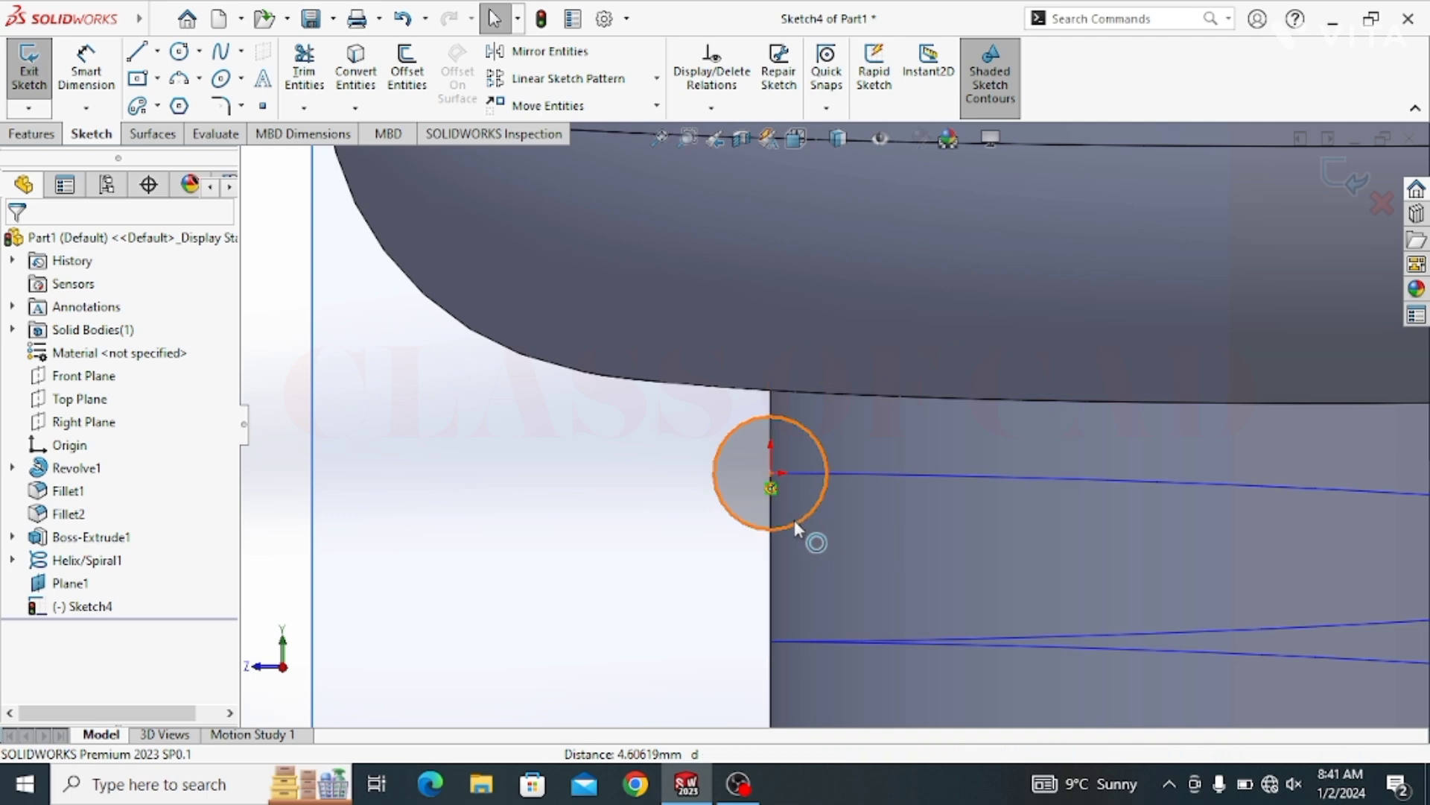
pyautogui.moveTo(795, 520); pyautogui.dragTo(780, 520)
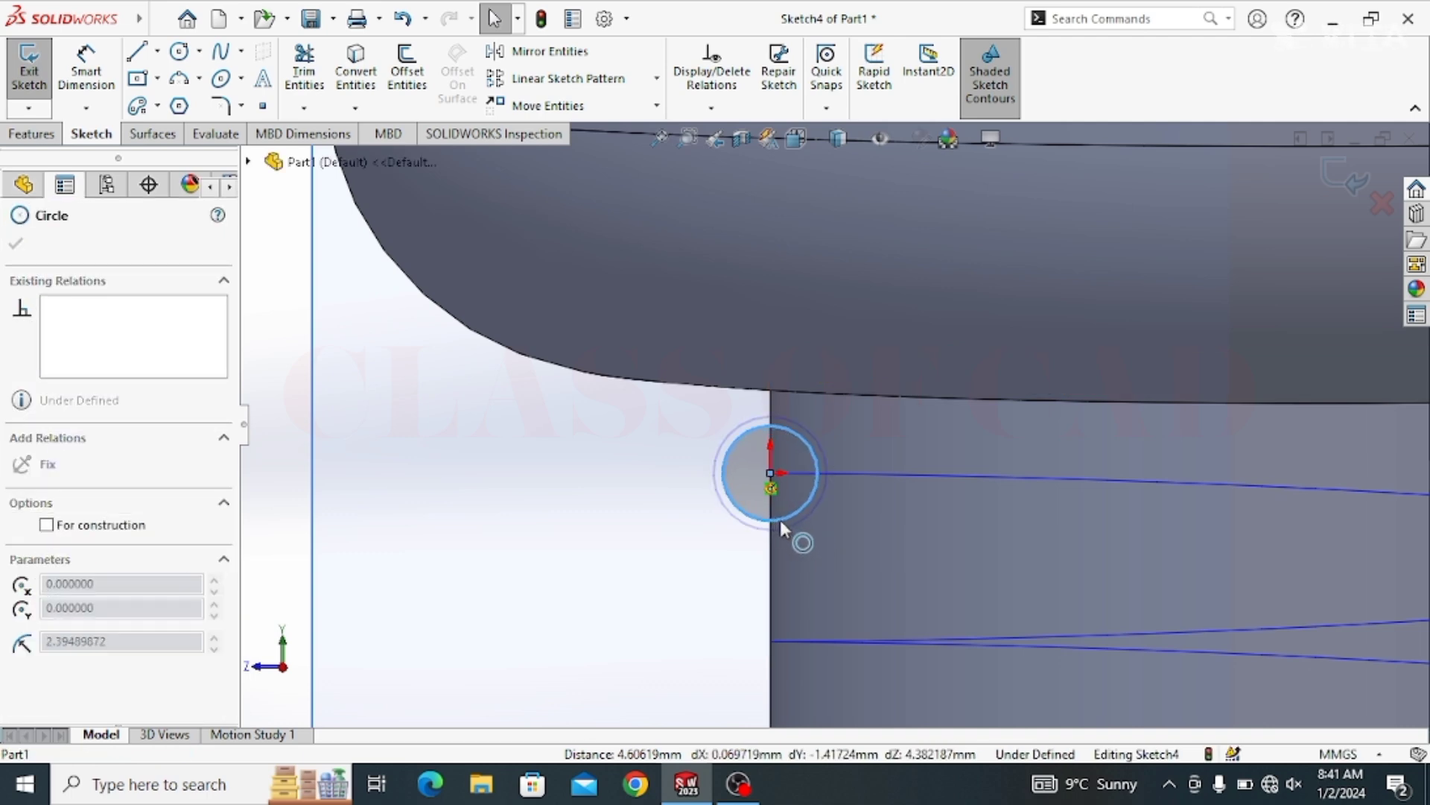
pyautogui.click(97, 75)
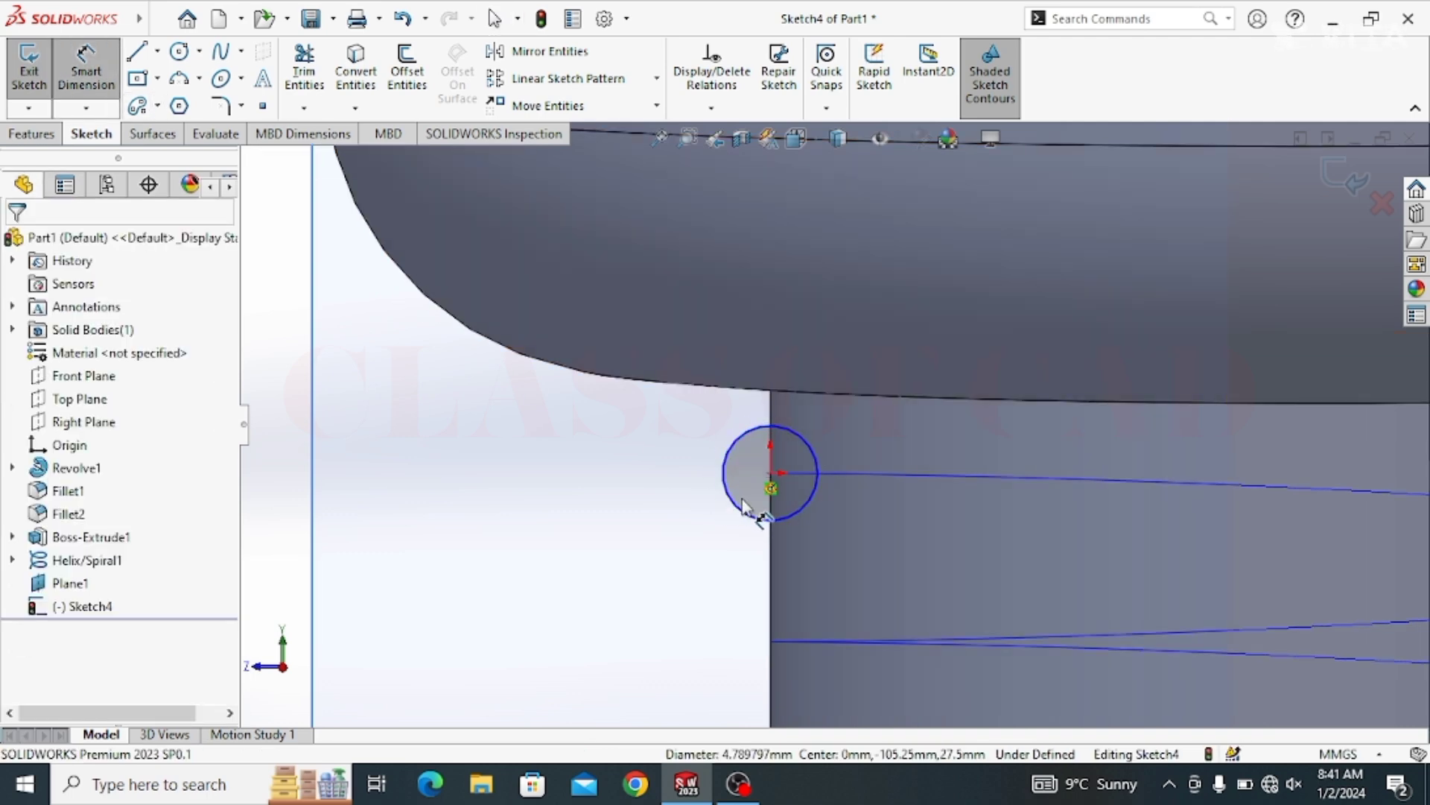
pyautogui.click(724, 470)
pyautogui.click(618, 448)
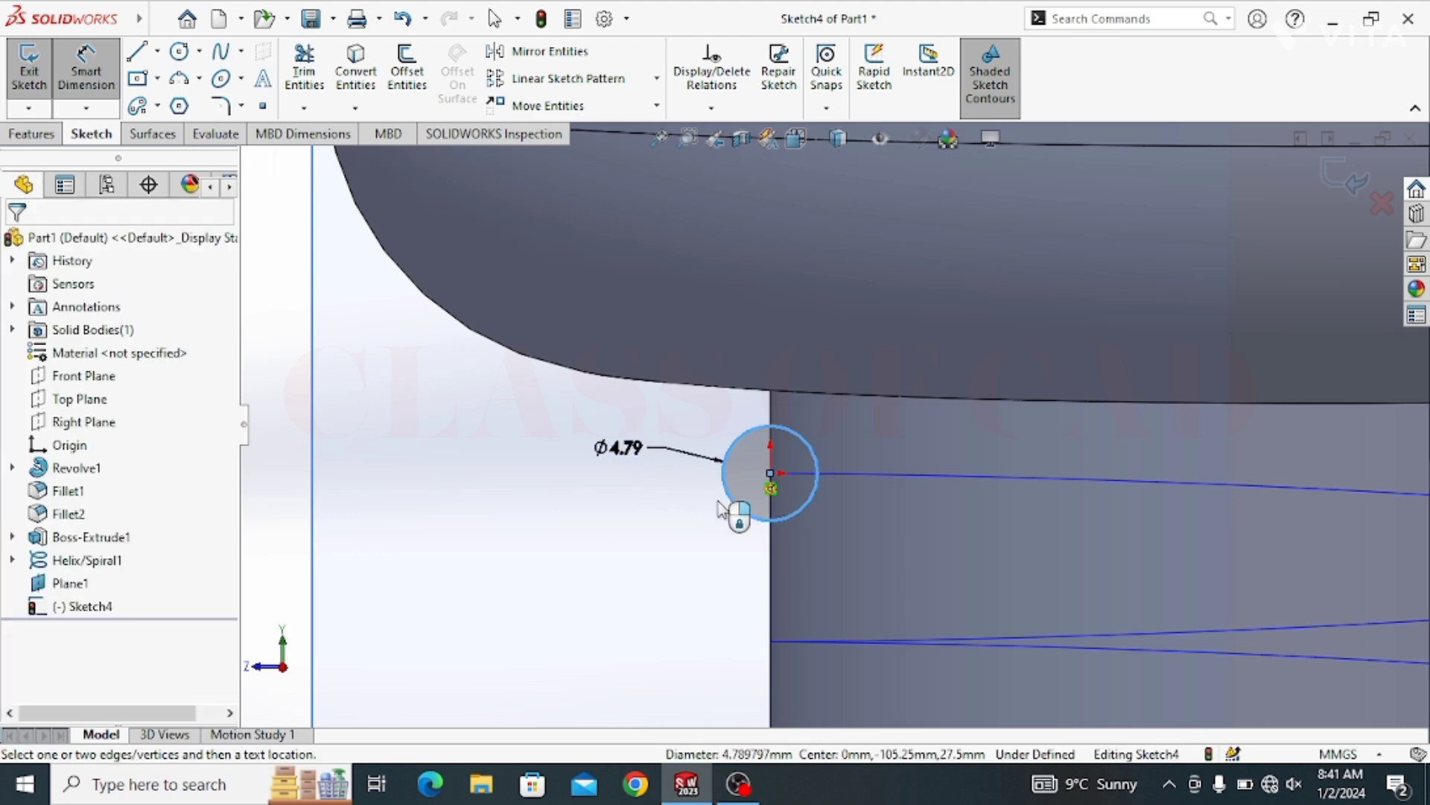
pyautogui.write('4')
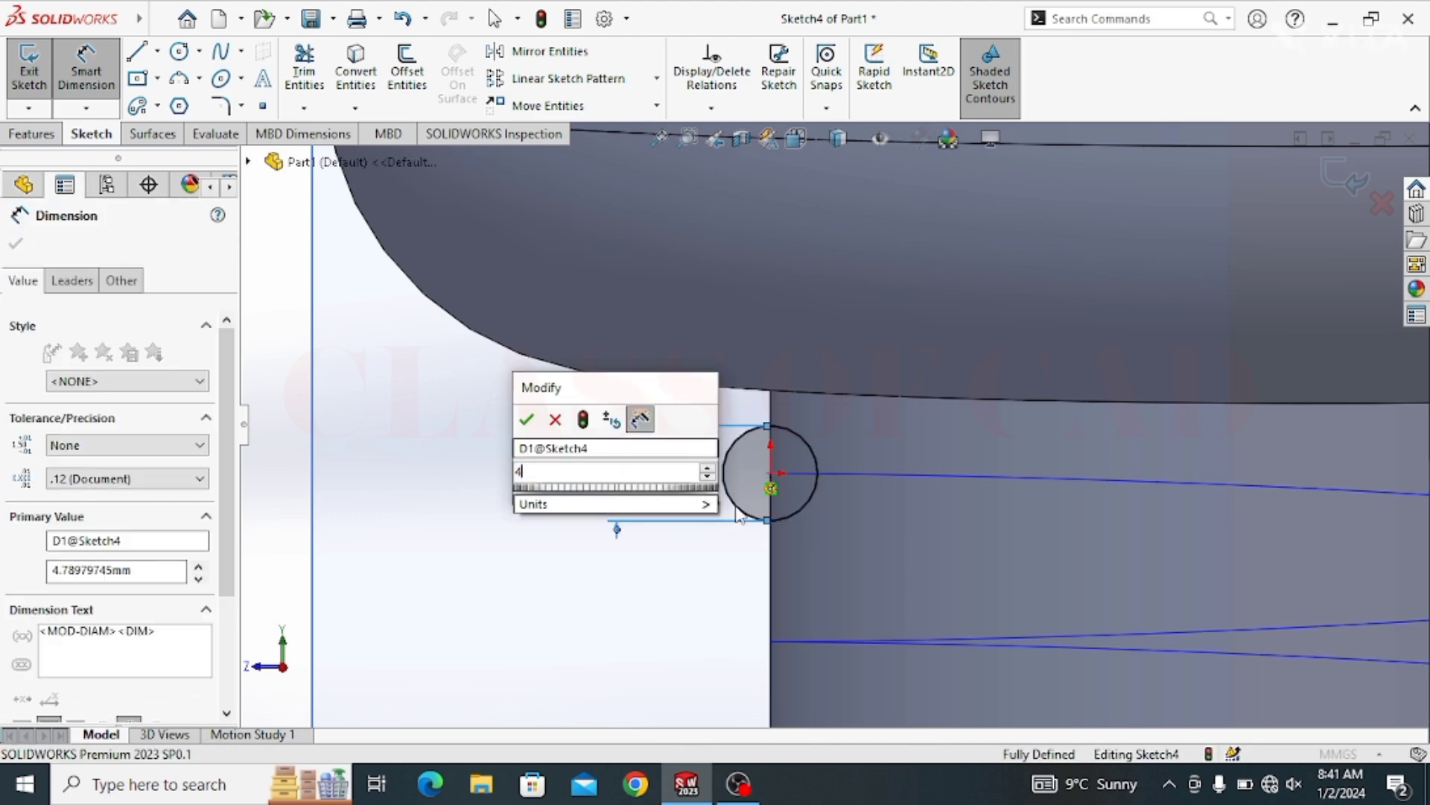
pyautogui.write('.8')
pyautogui.press('Return')
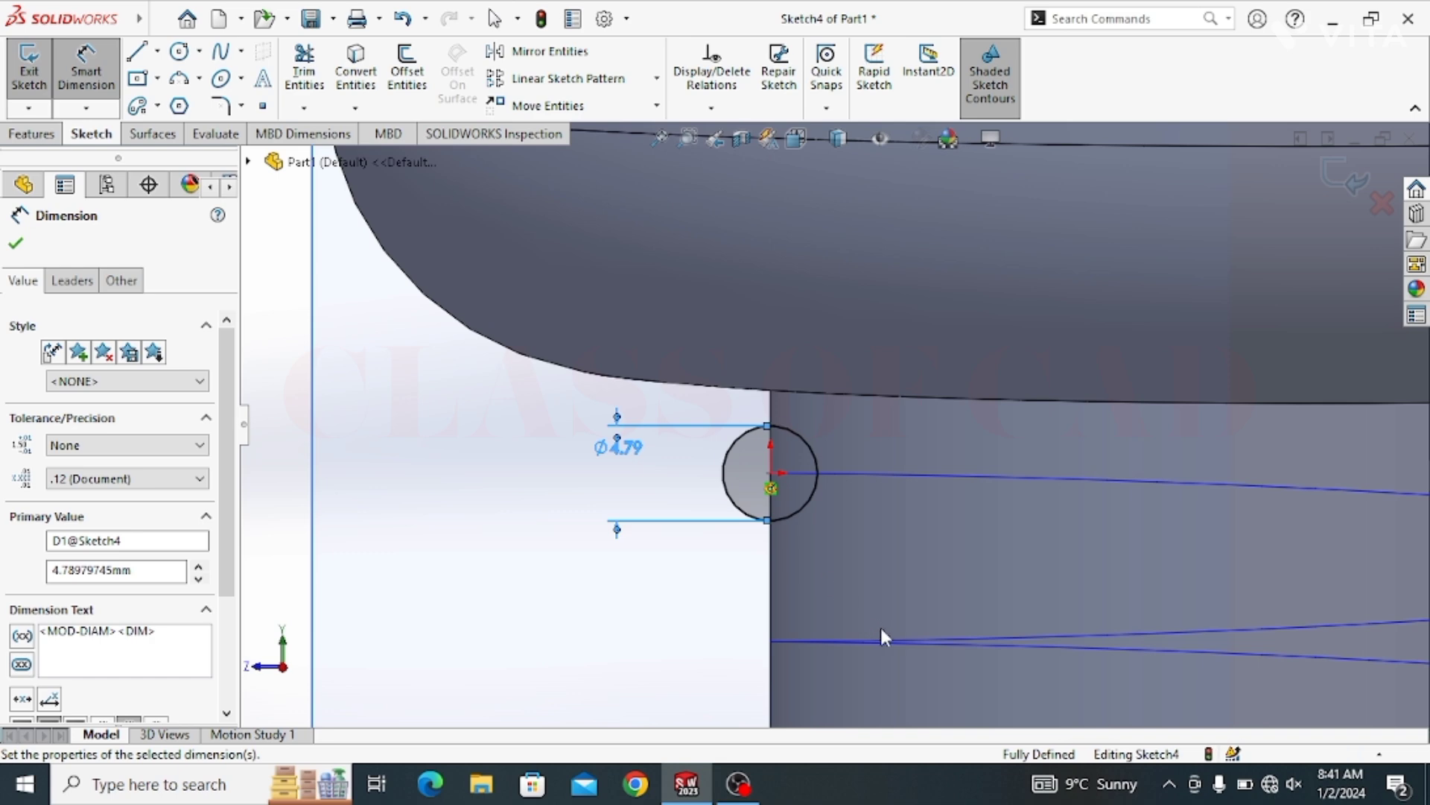
pyautogui.scroll(2, 882, 606)
pyautogui.press('Escape')
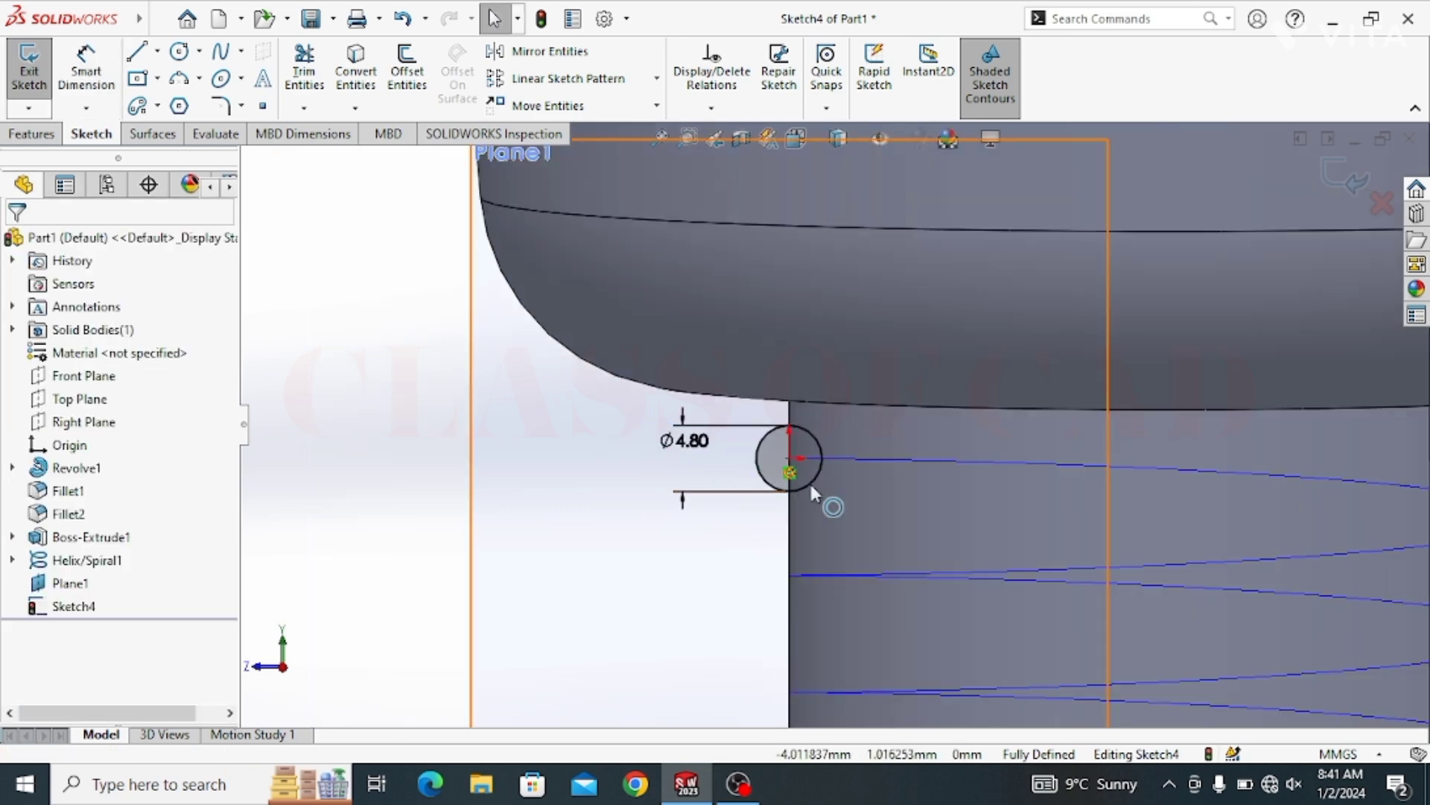
pyautogui.scroll(2, 812, 484)
pyautogui.moveTo(825, 490); pyautogui.dragTo(700, 588, button='middle')
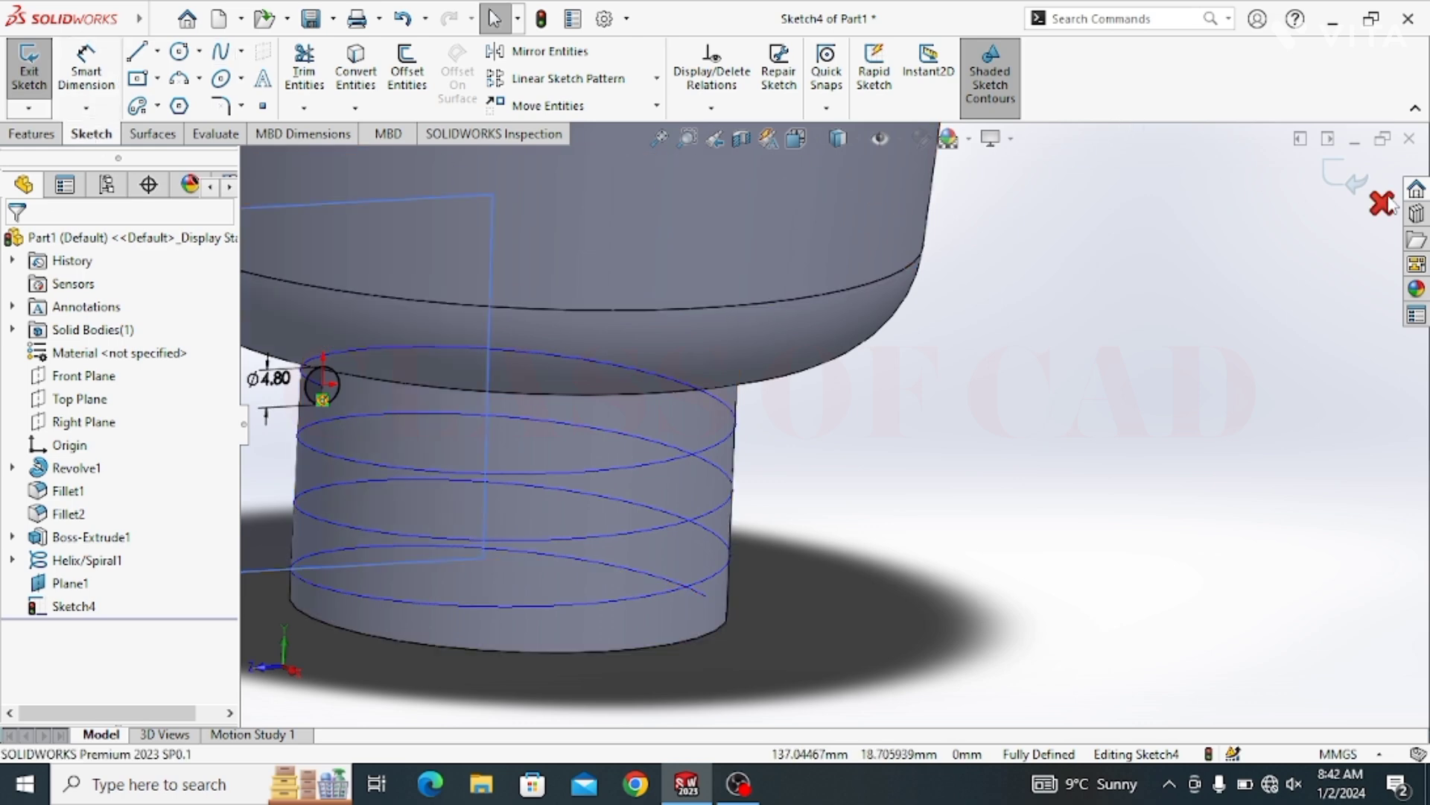
pyautogui.click(1355, 186)
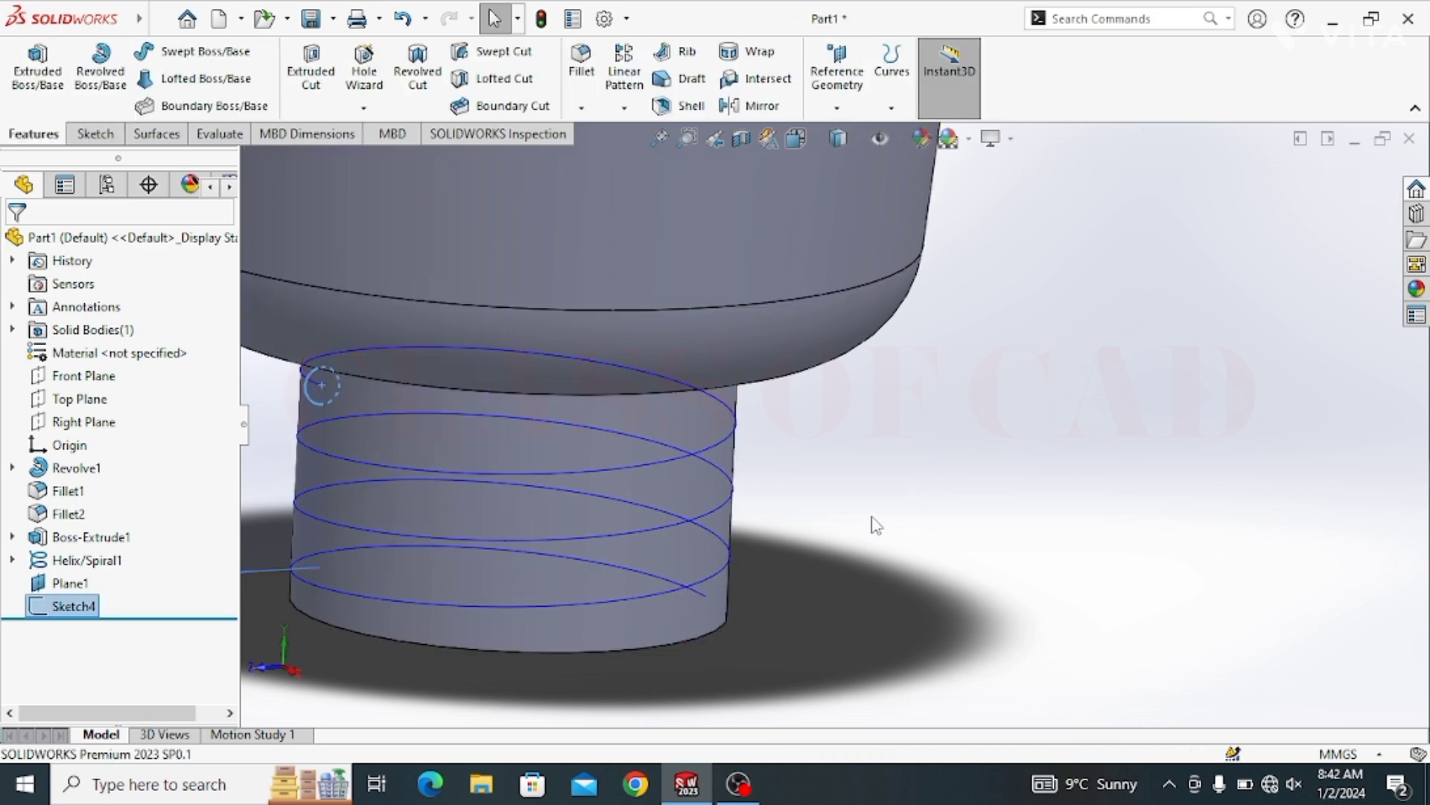
# Hide Plane1 and swept-cut the thread groove using Sketch4 along Helix/Spiral1
pyautogui.scroll(2, 532, 480)
pyautogui.scroll(1, 551, 499)
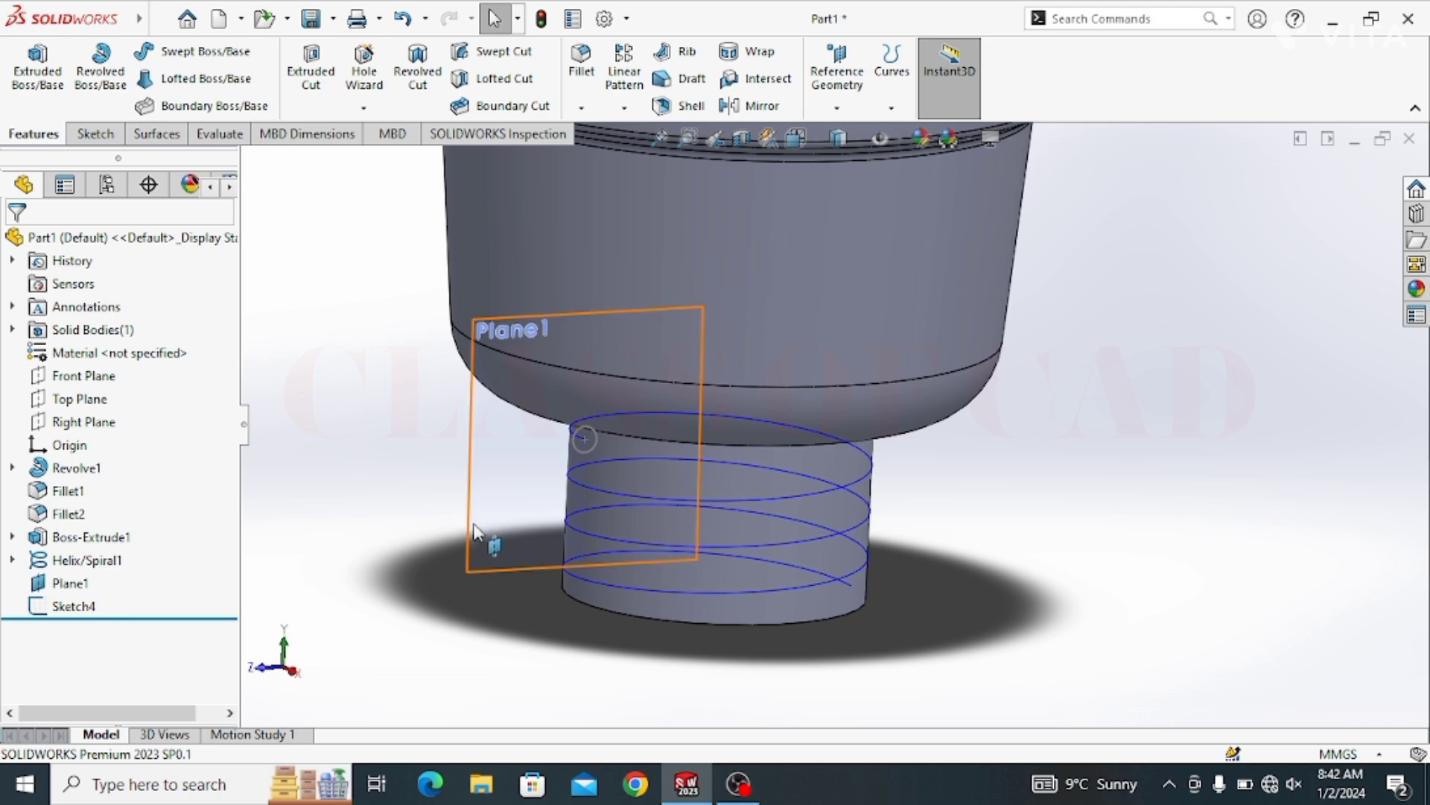
pyautogui.click(562, 484)
pyautogui.click(597, 461)
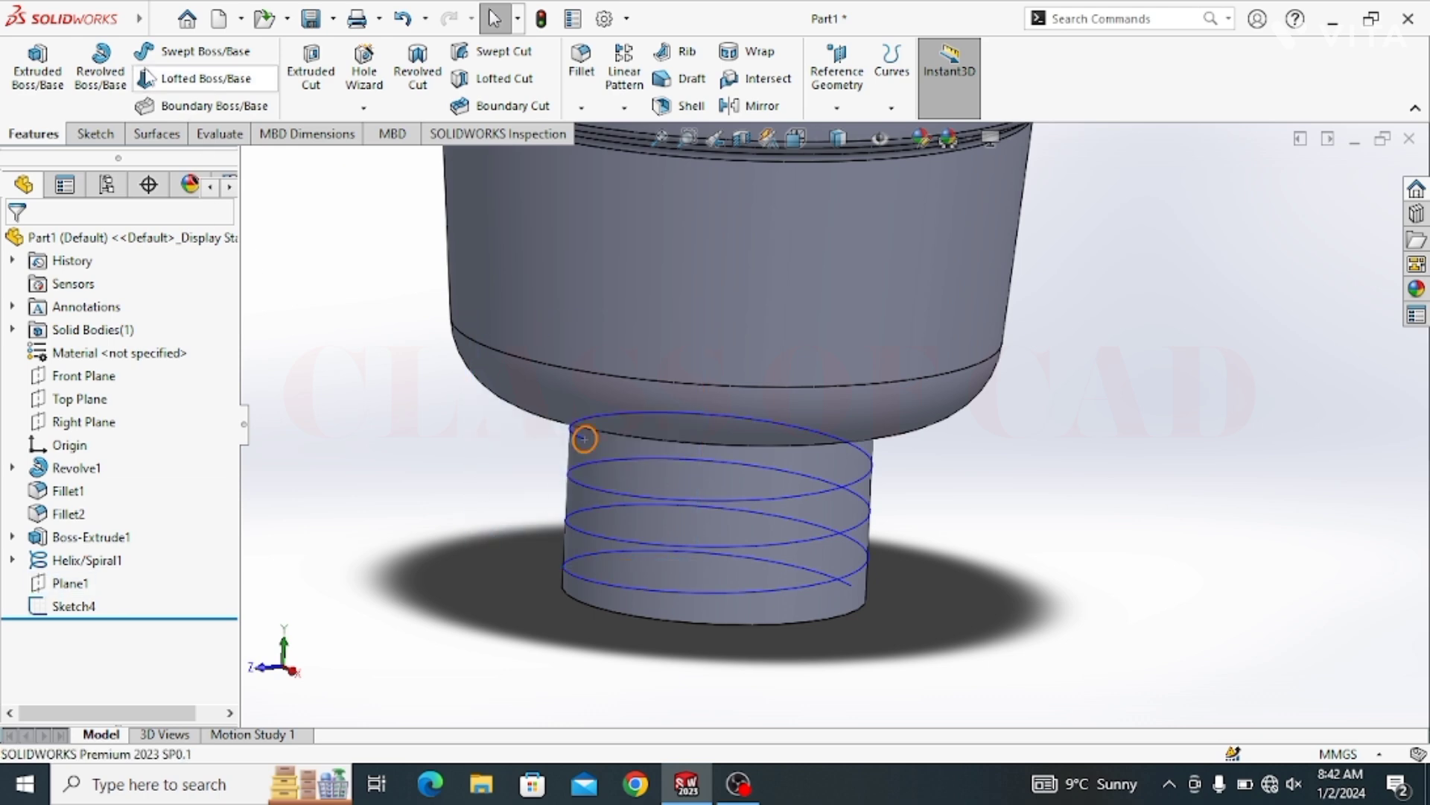
pyautogui.click(499, 58)
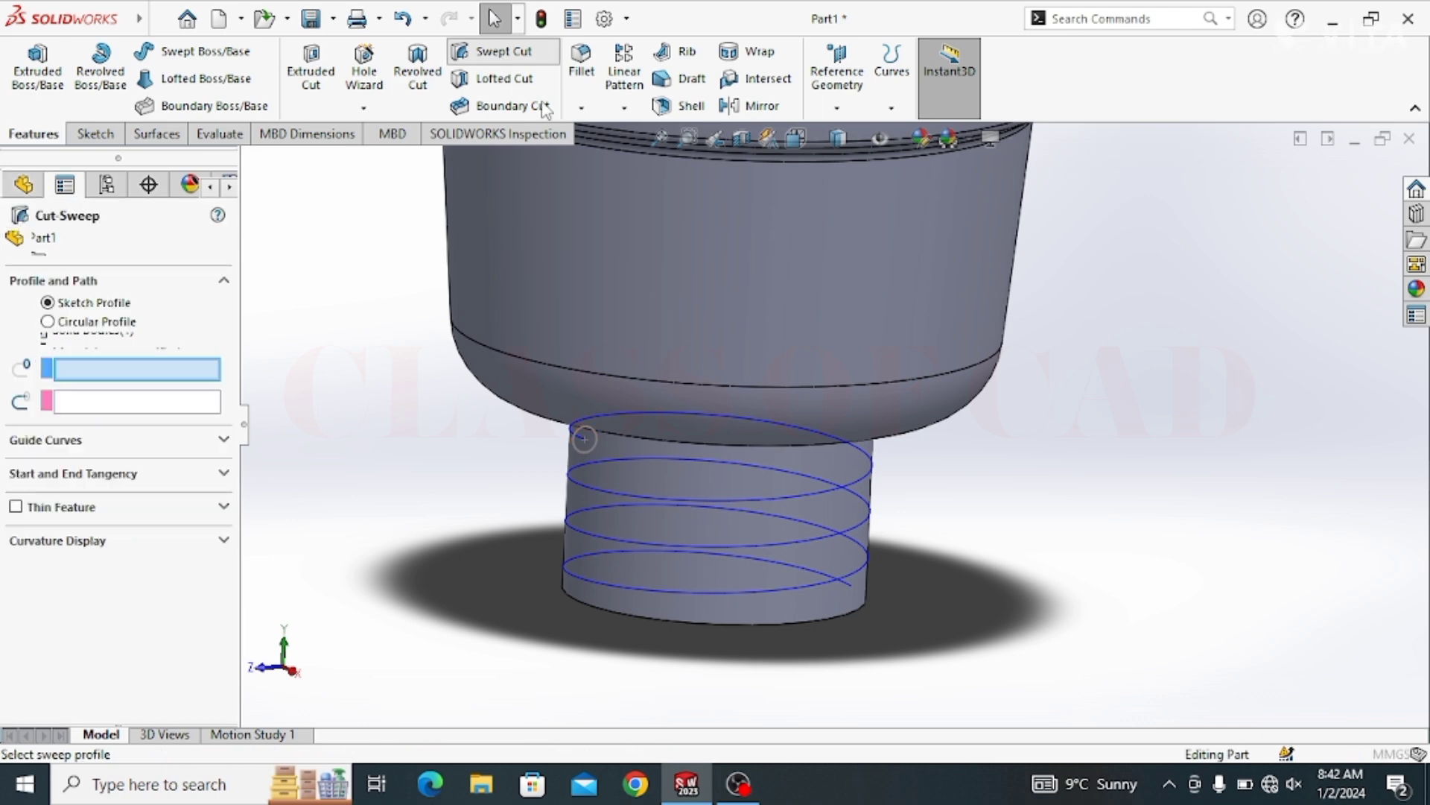
pyautogui.click(575, 450)
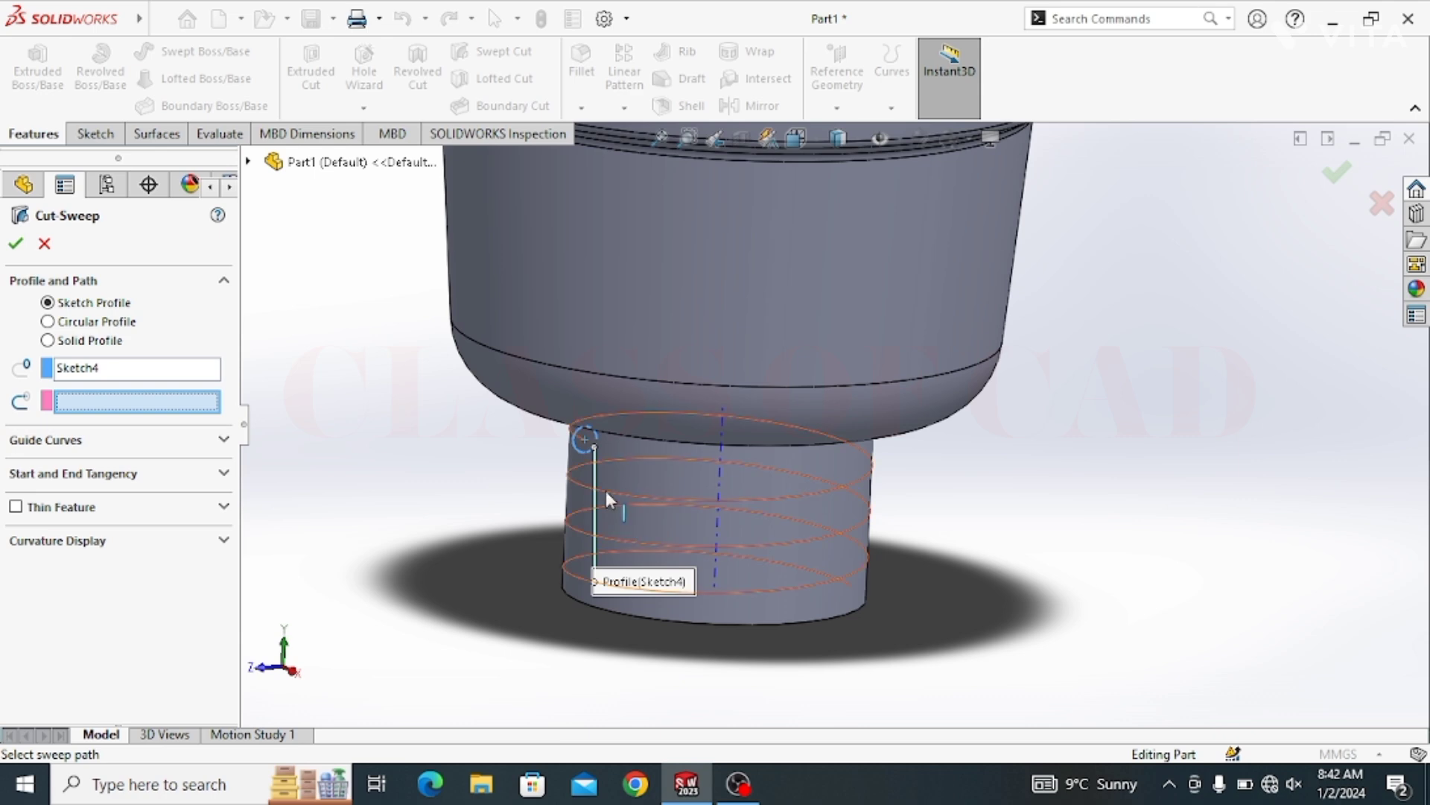
pyautogui.click(636, 522)
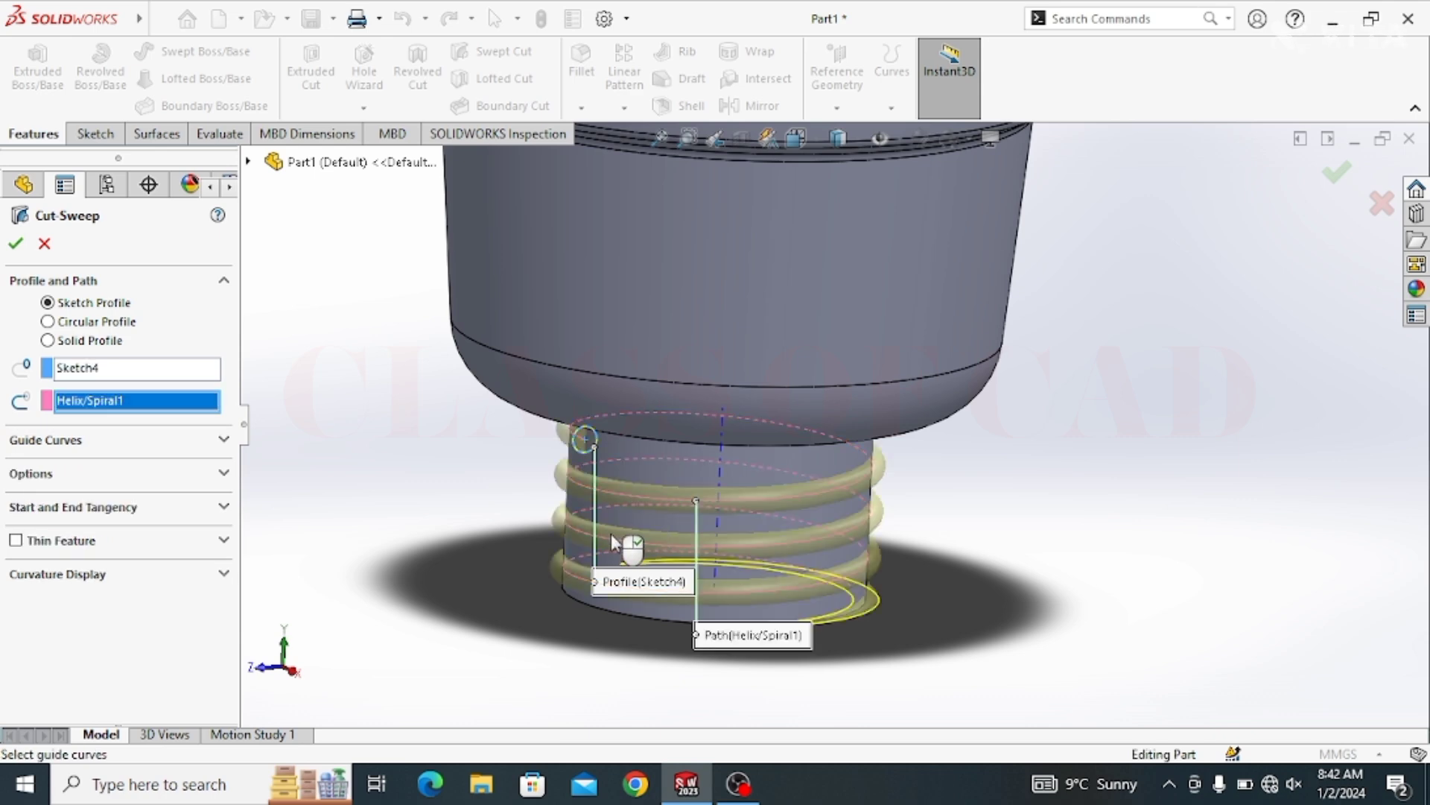
pyautogui.moveTo(696, 538); pyautogui.dragTo(670, 521, button='middle')
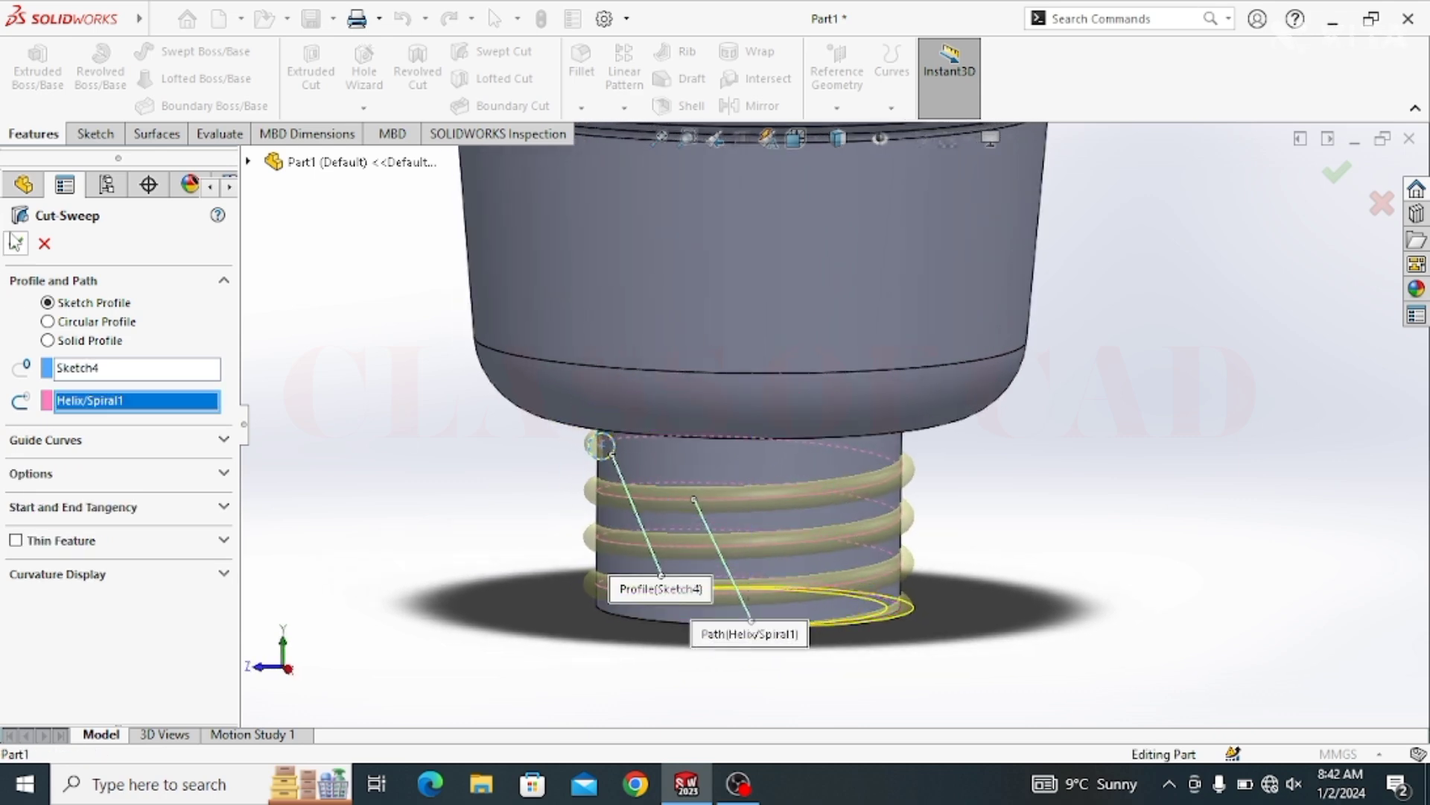
pyautogui.press('Return')
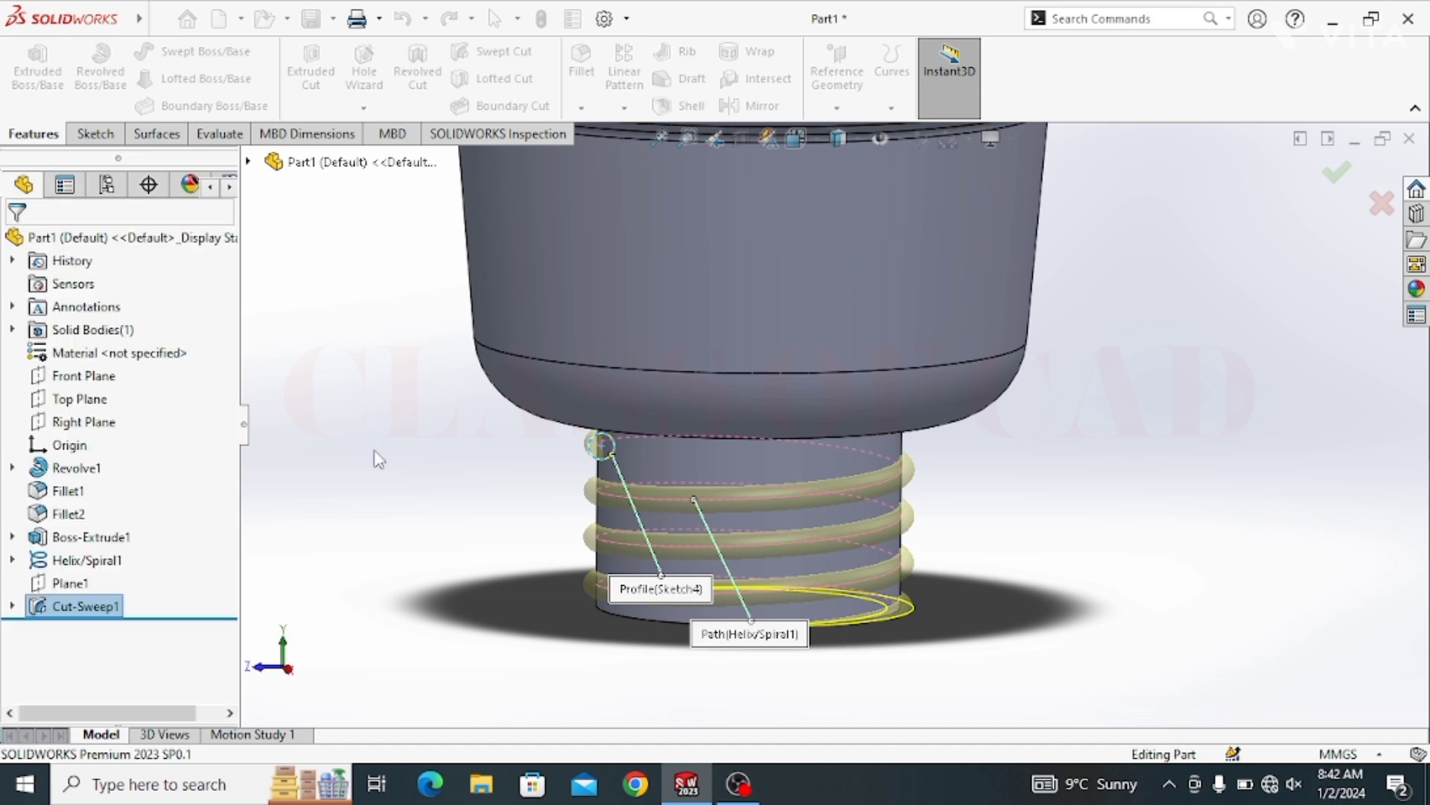
# Open a new sketch on the shaft's bottom face
pyautogui.moveTo(809, 614); pyautogui.dragTo(789, 569, button='middle')
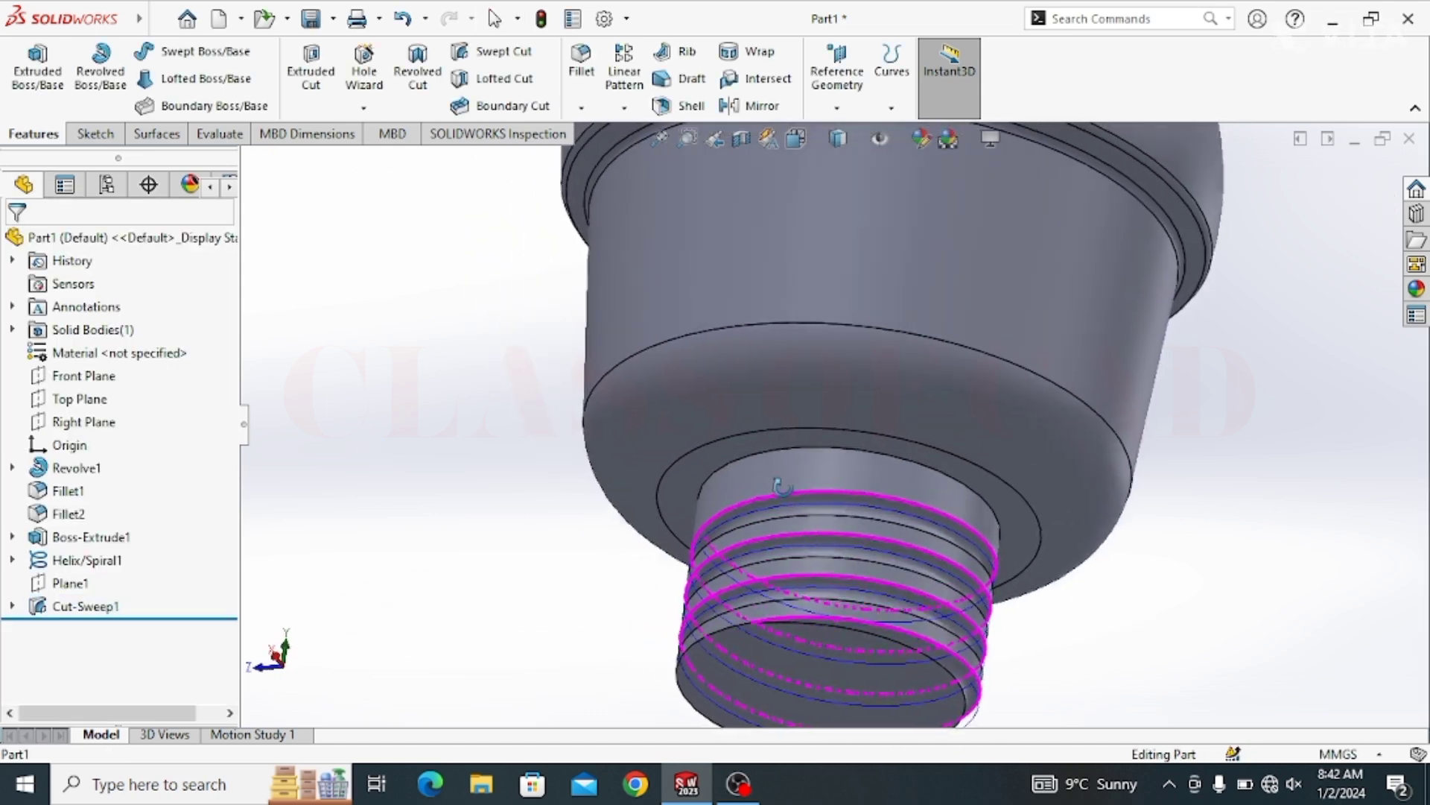
pyautogui.click(776, 657)
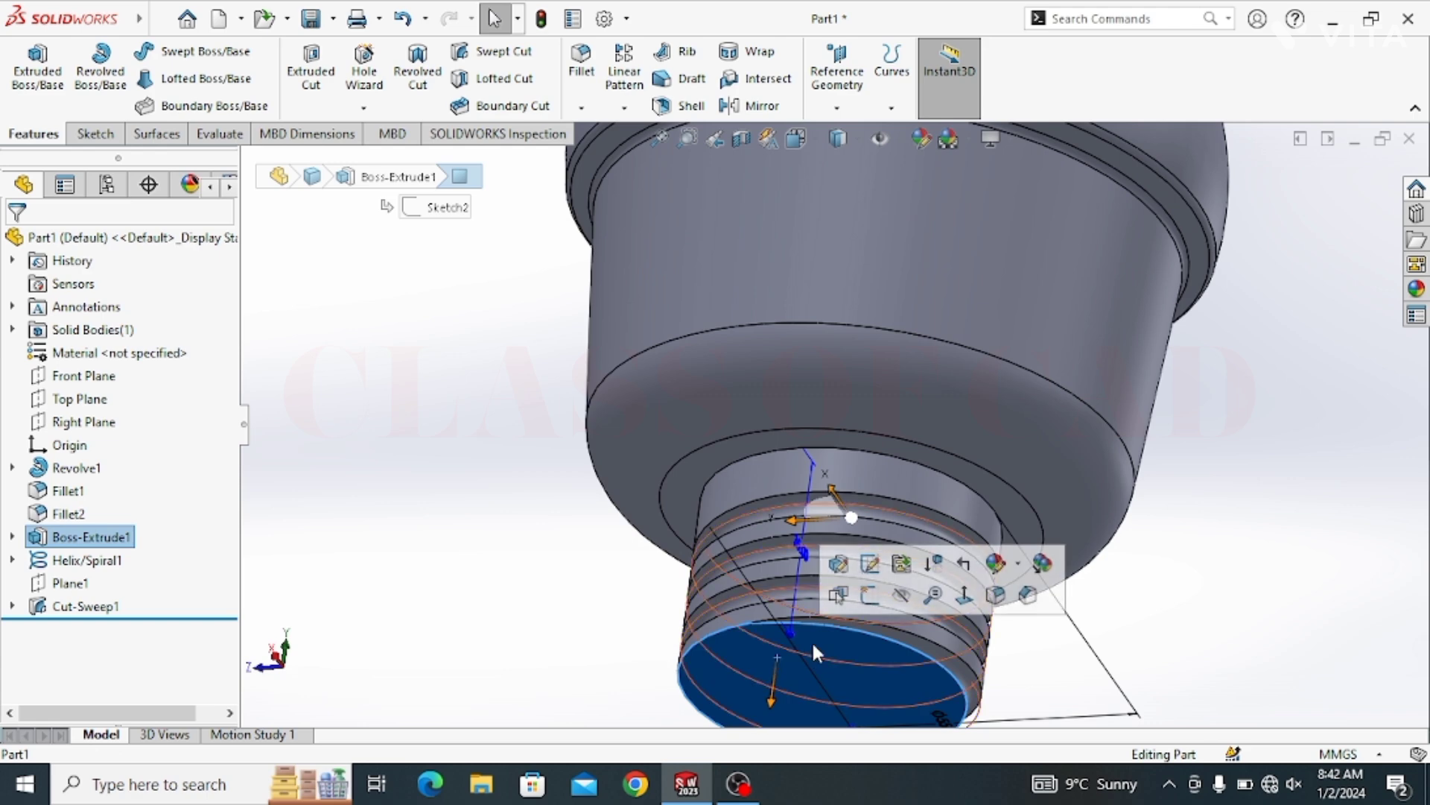
pyautogui.click(865, 594)
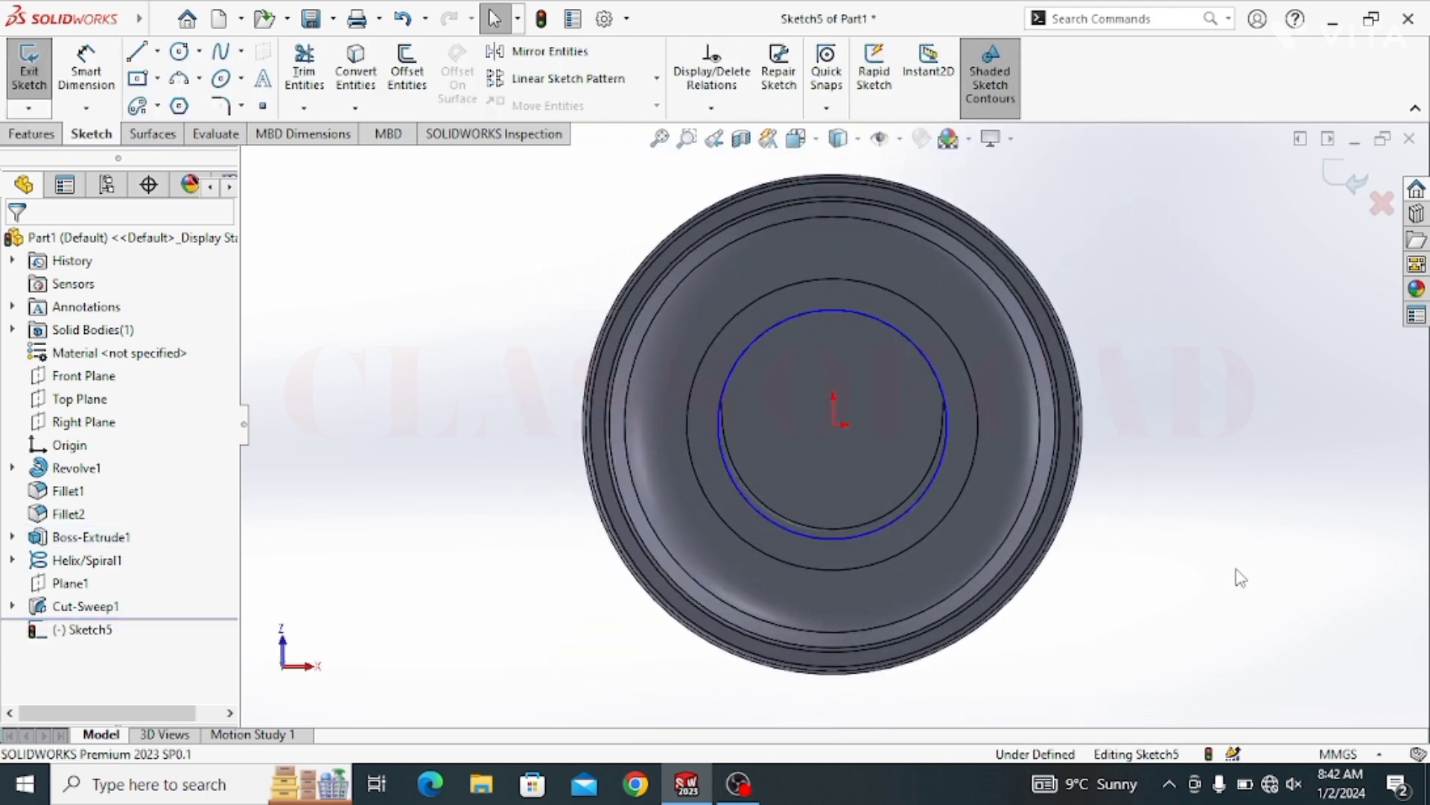
# Attempt converting the helix and drawing an origin circle, then discard Sketch5
pyautogui.scroll(-3, 868, 373)
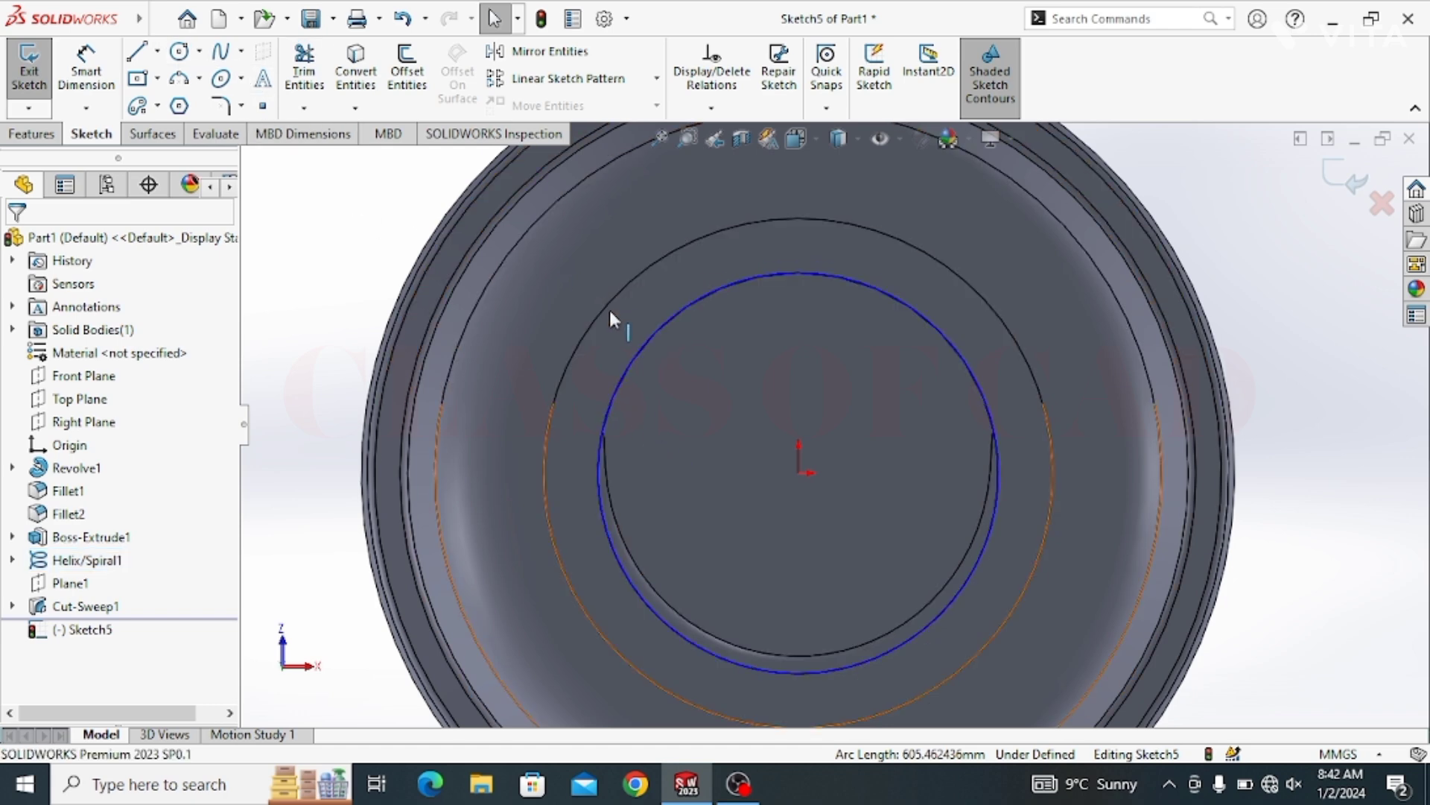
pyautogui.click(606, 418)
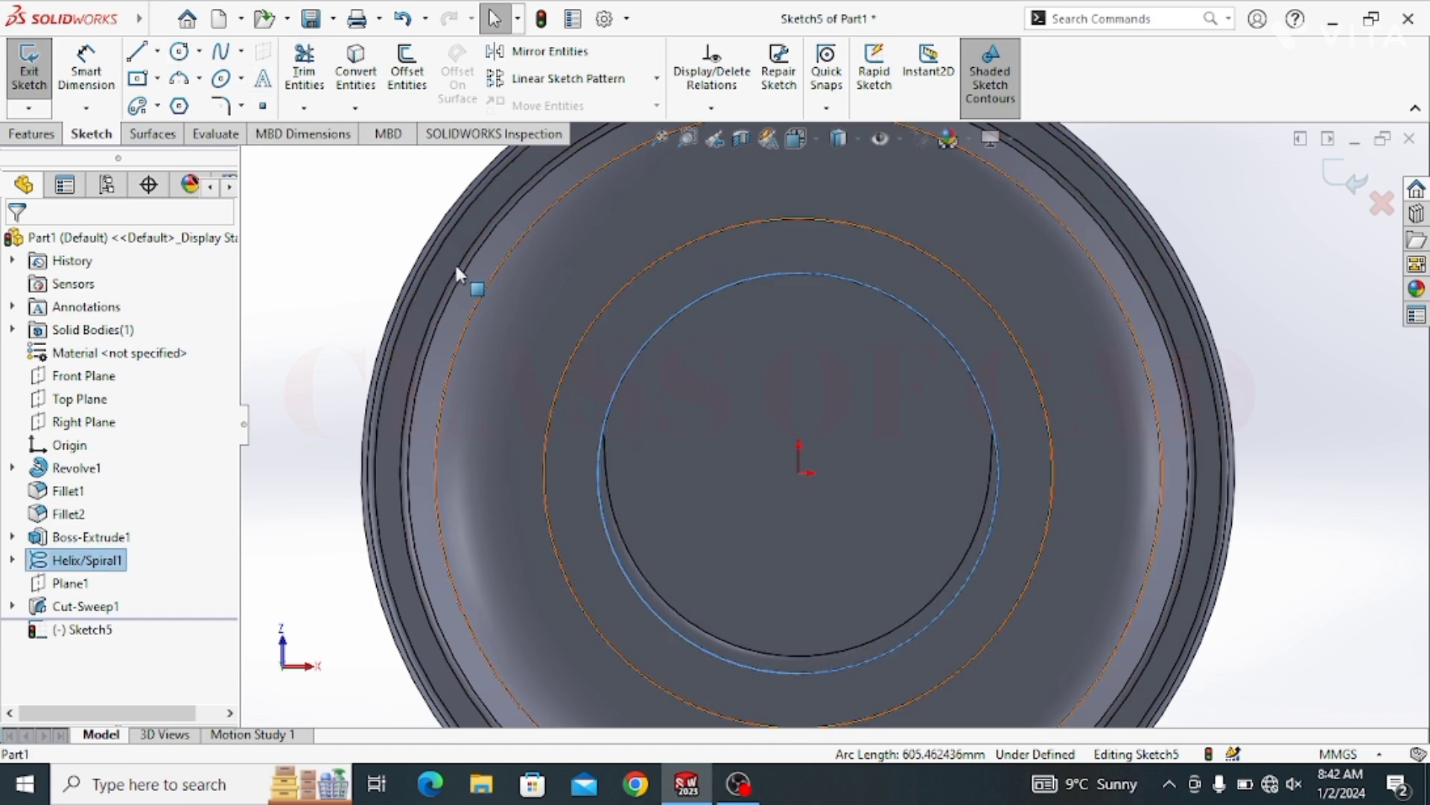
pyautogui.click(358, 71)
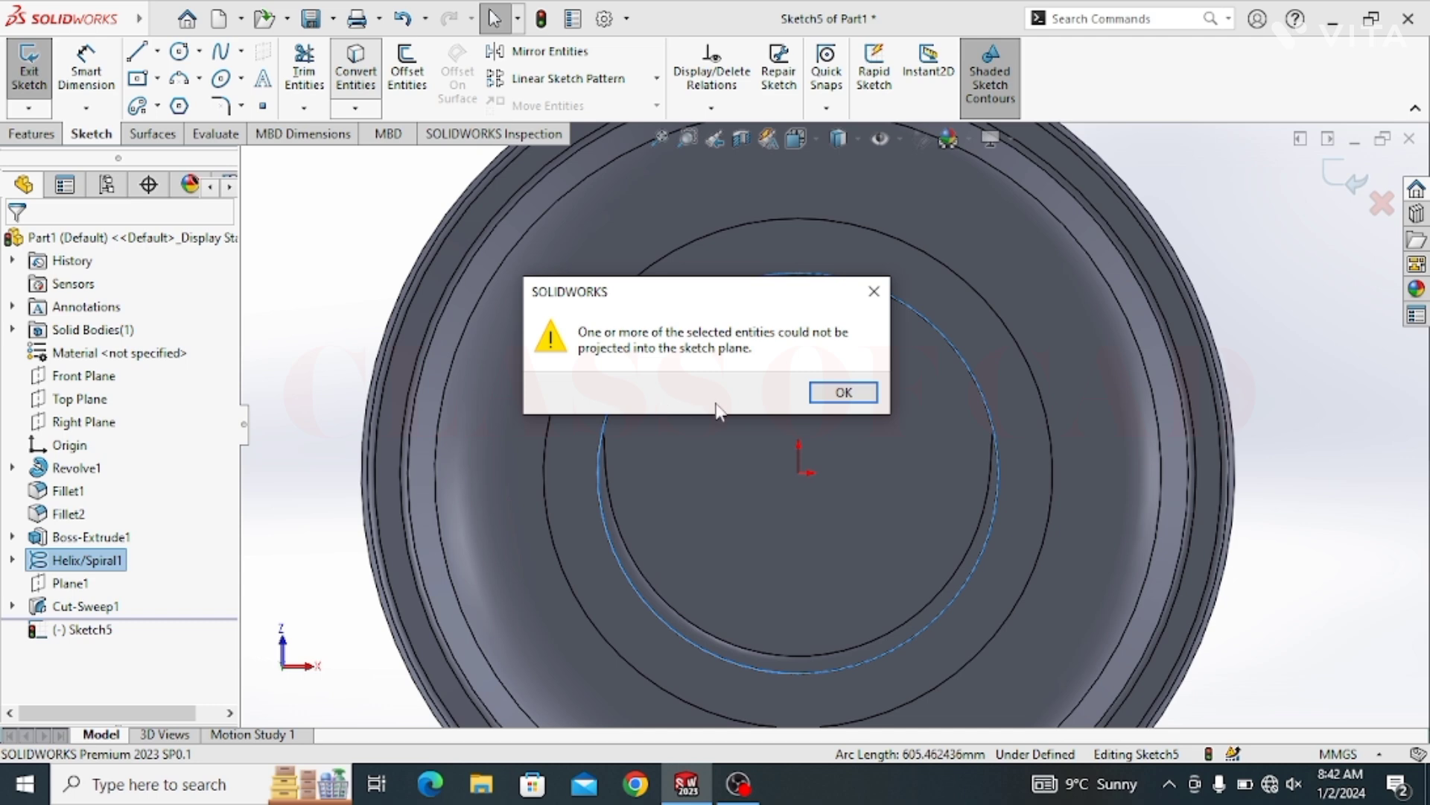
pyautogui.click(839, 390)
pyautogui.click(179, 51)
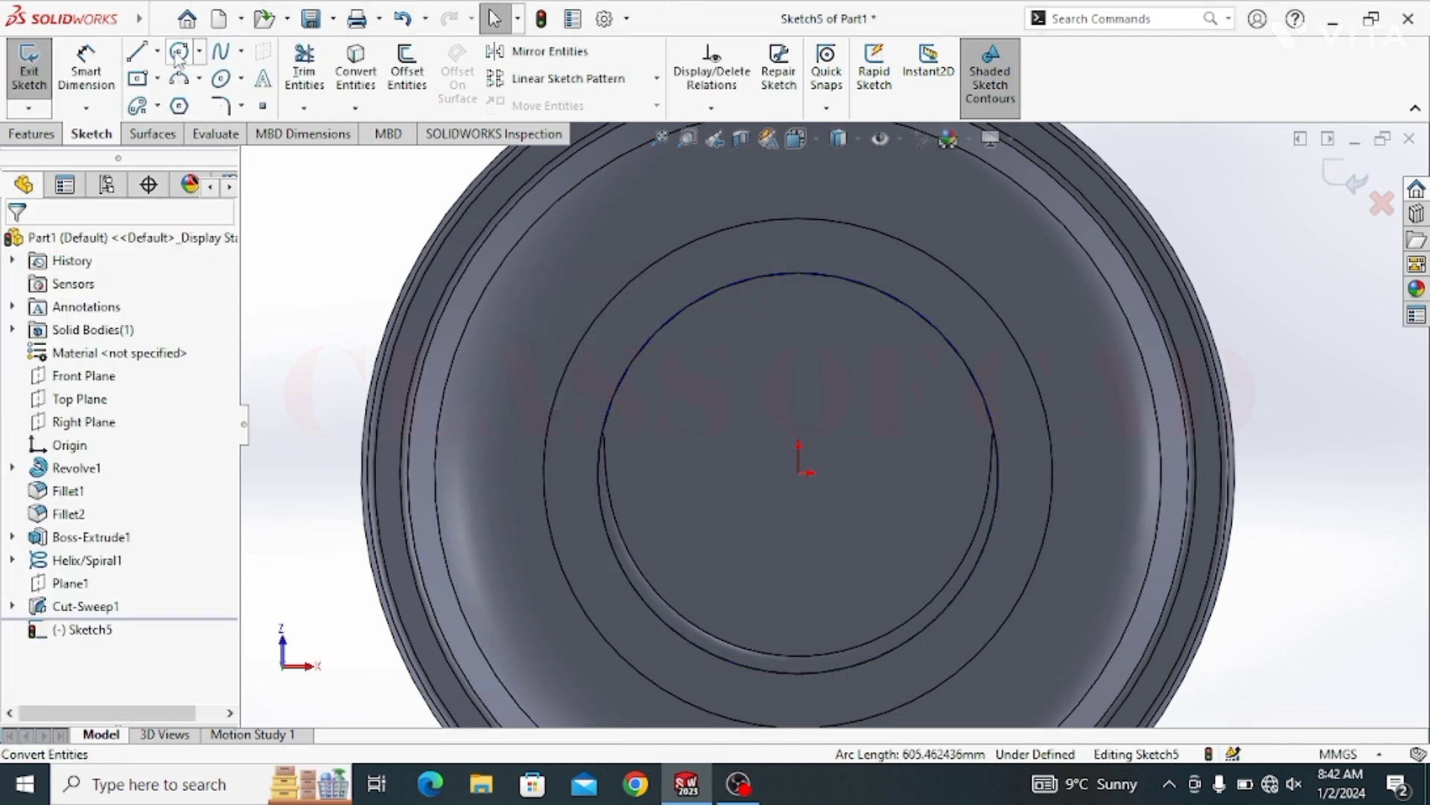
pyautogui.click(799, 473)
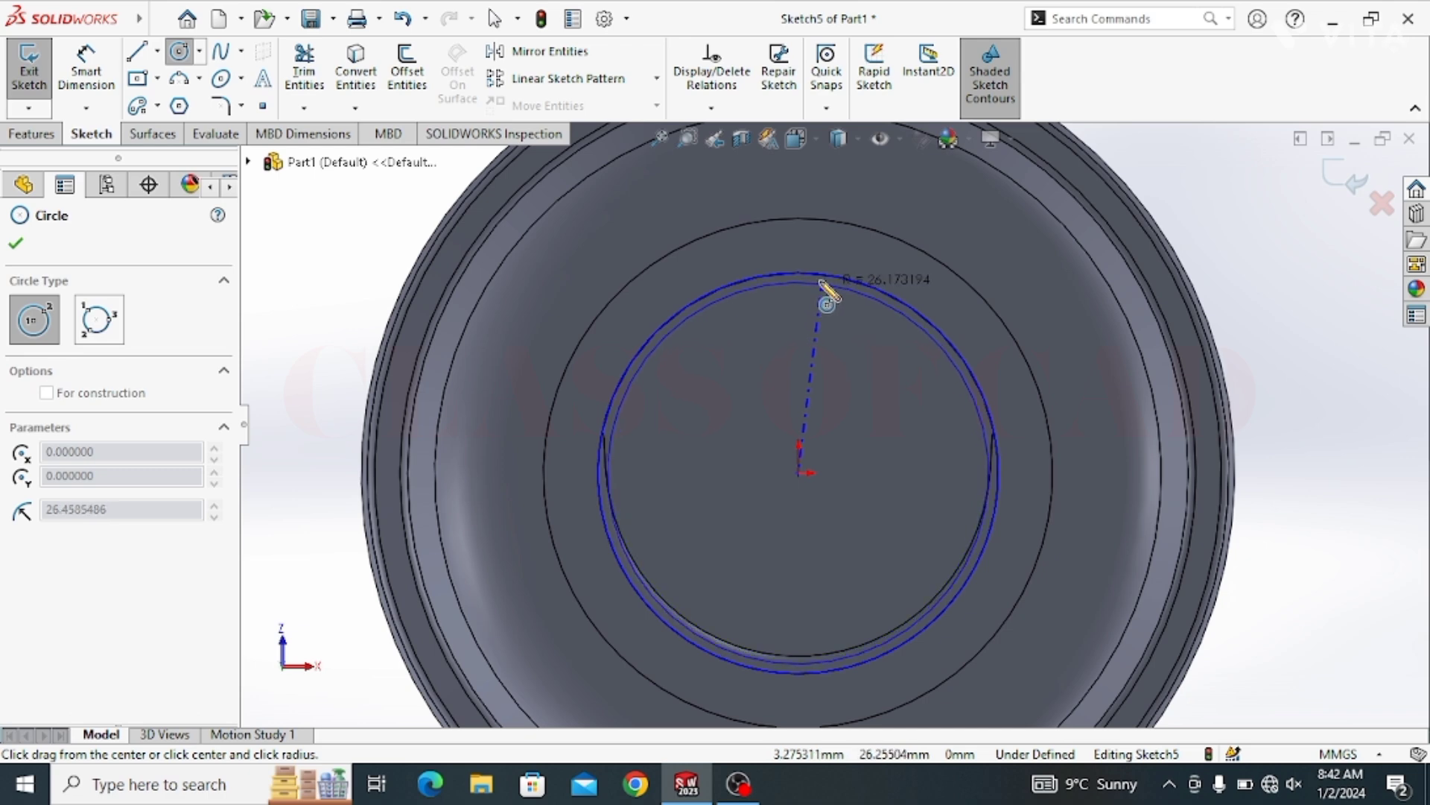
pyautogui.moveTo(830, 313); pyautogui.dragTo(1216, 325)
pyautogui.click(1339, 192)
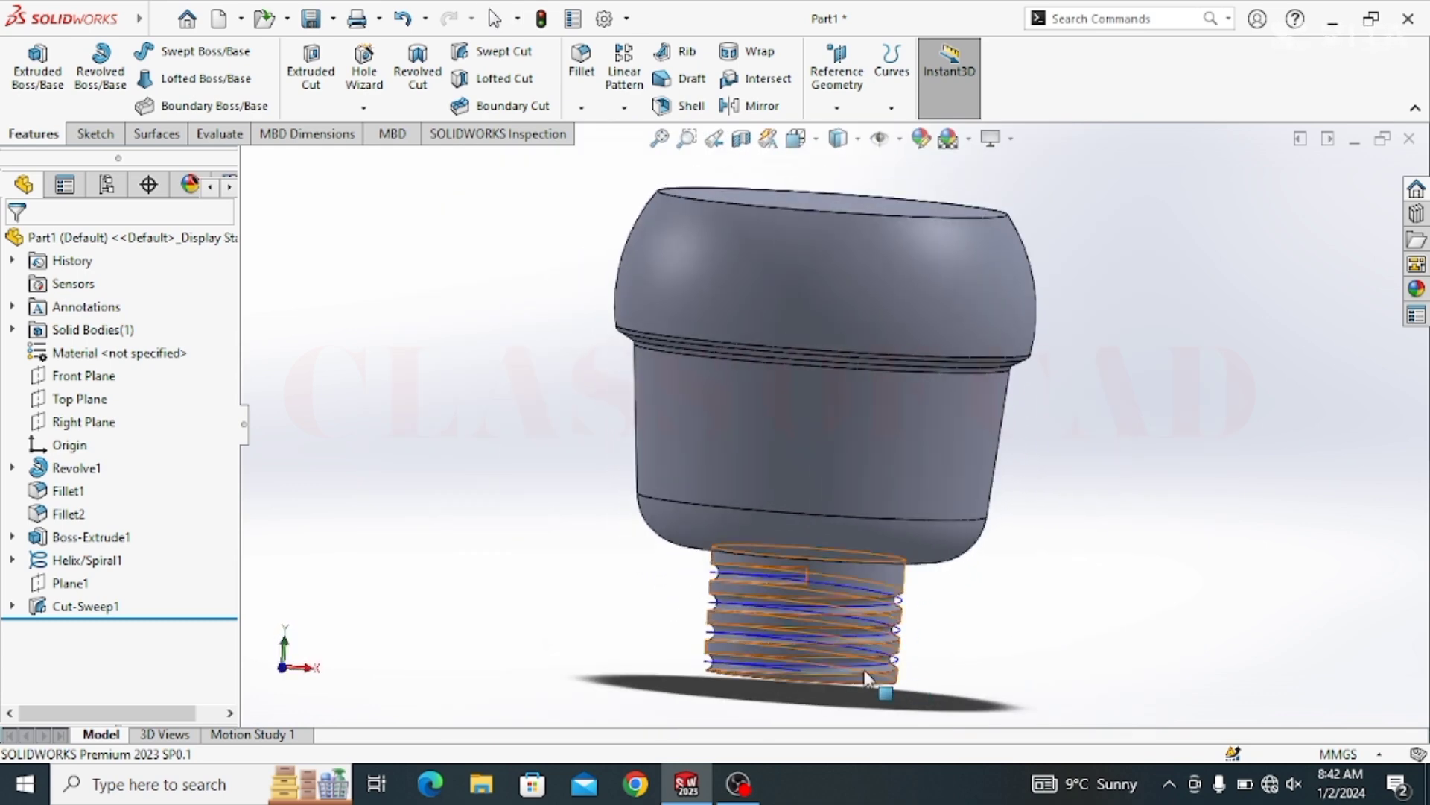
# Hide Helix/Spiral1 and start a sketch on the base's flat top face
pyautogui.click(802, 611)
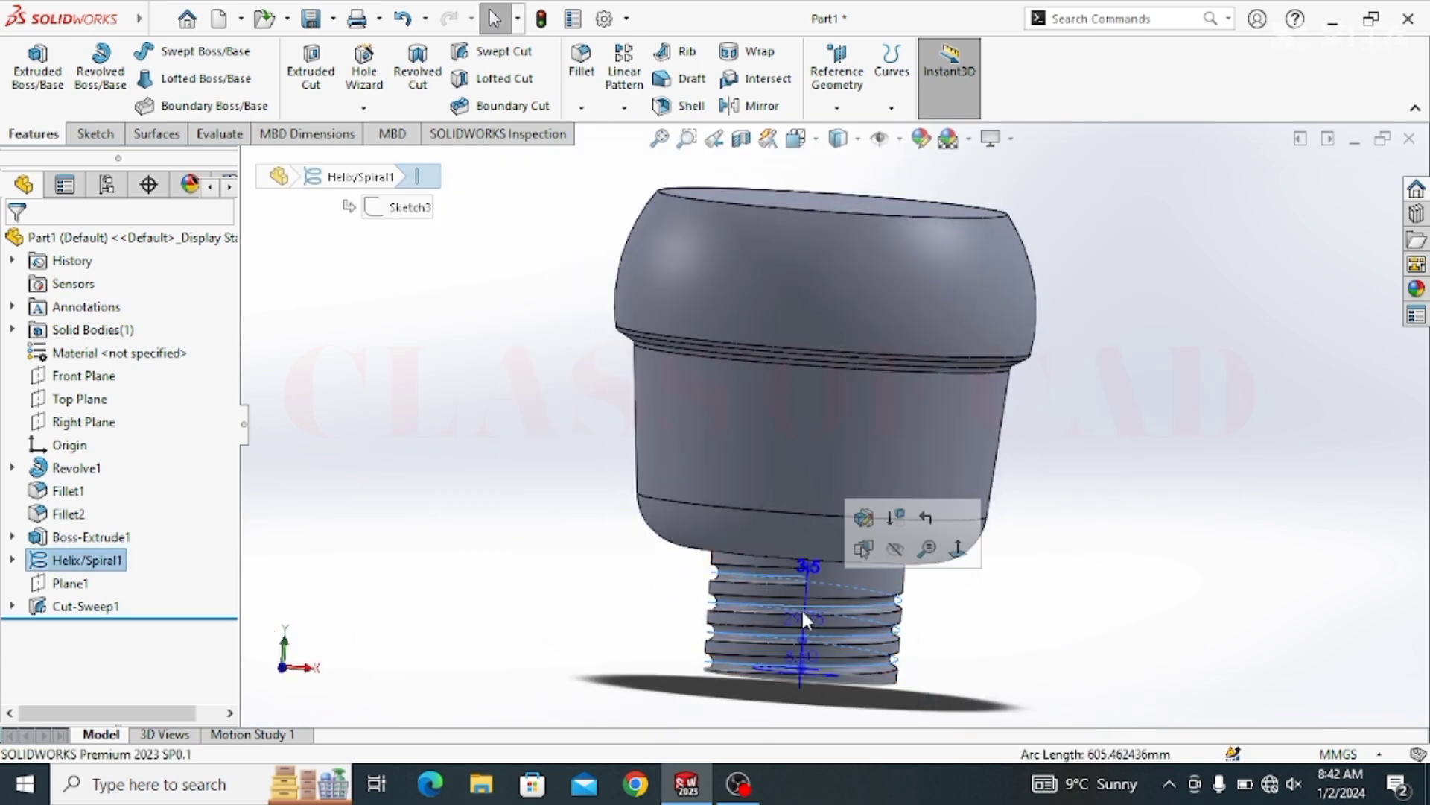
pyautogui.click(894, 549)
pyautogui.scroll(3, 937, 611)
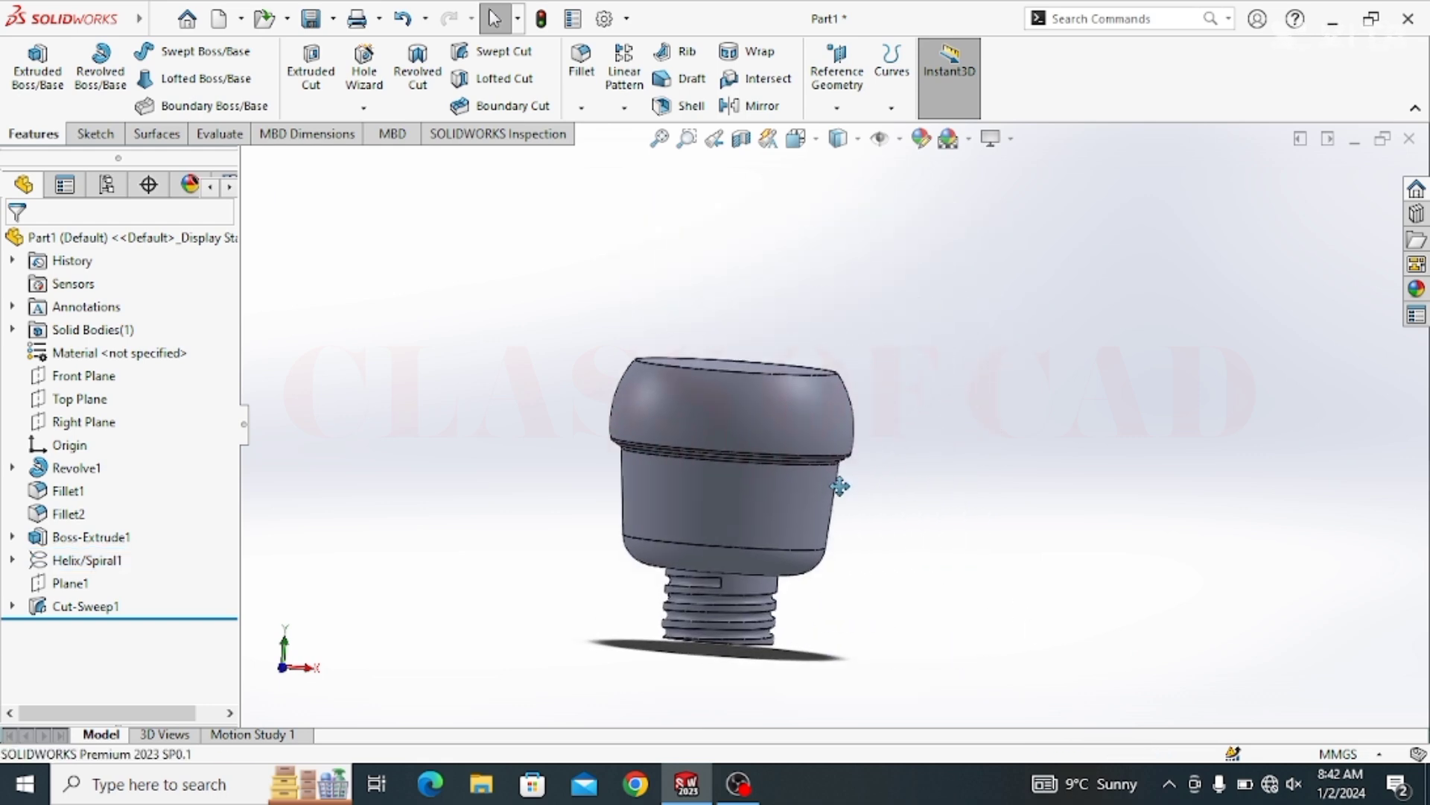
pyautogui.moveTo(949, 415); pyautogui.dragTo(751, 430, button='middle')
pyautogui.click(740, 402)
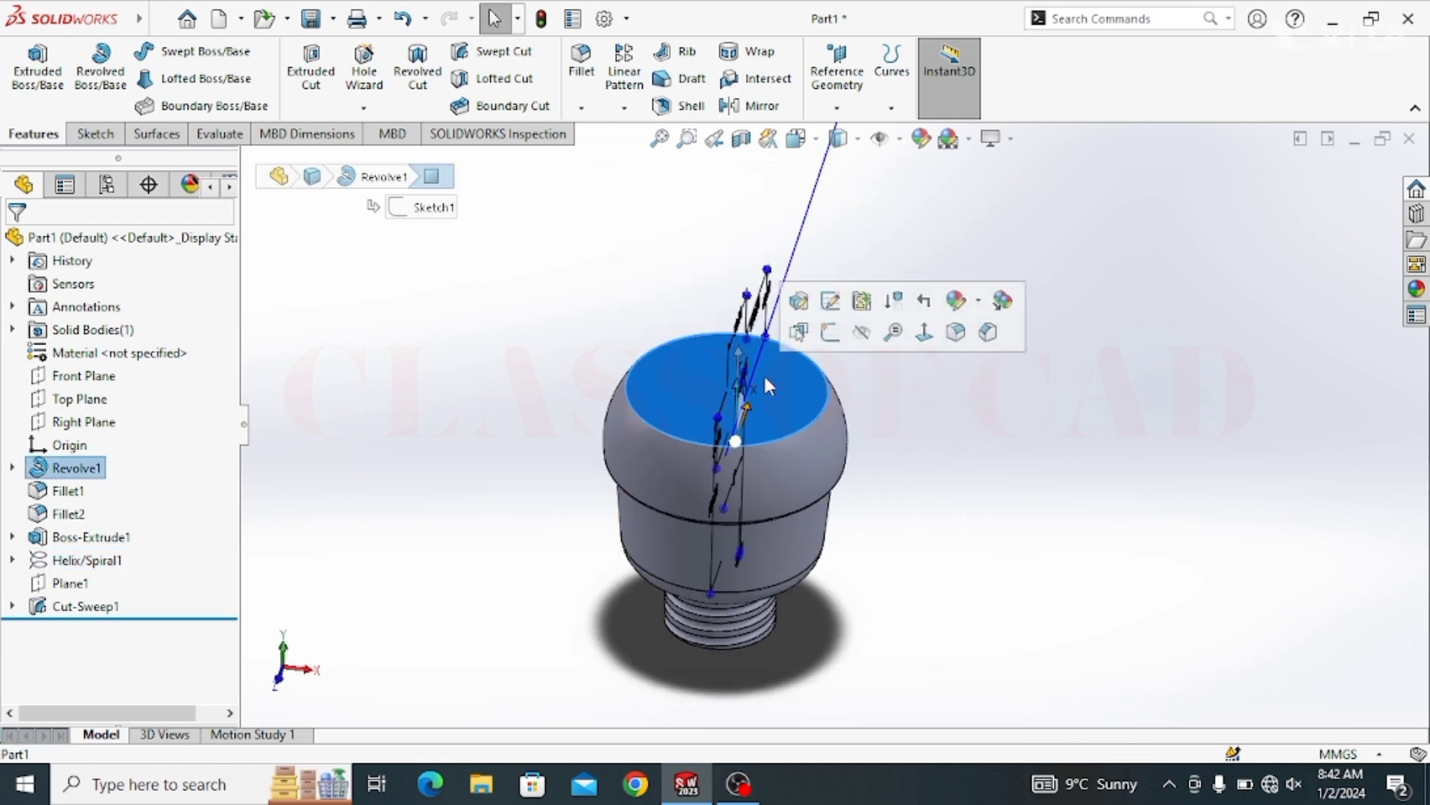
pyautogui.click(831, 333)
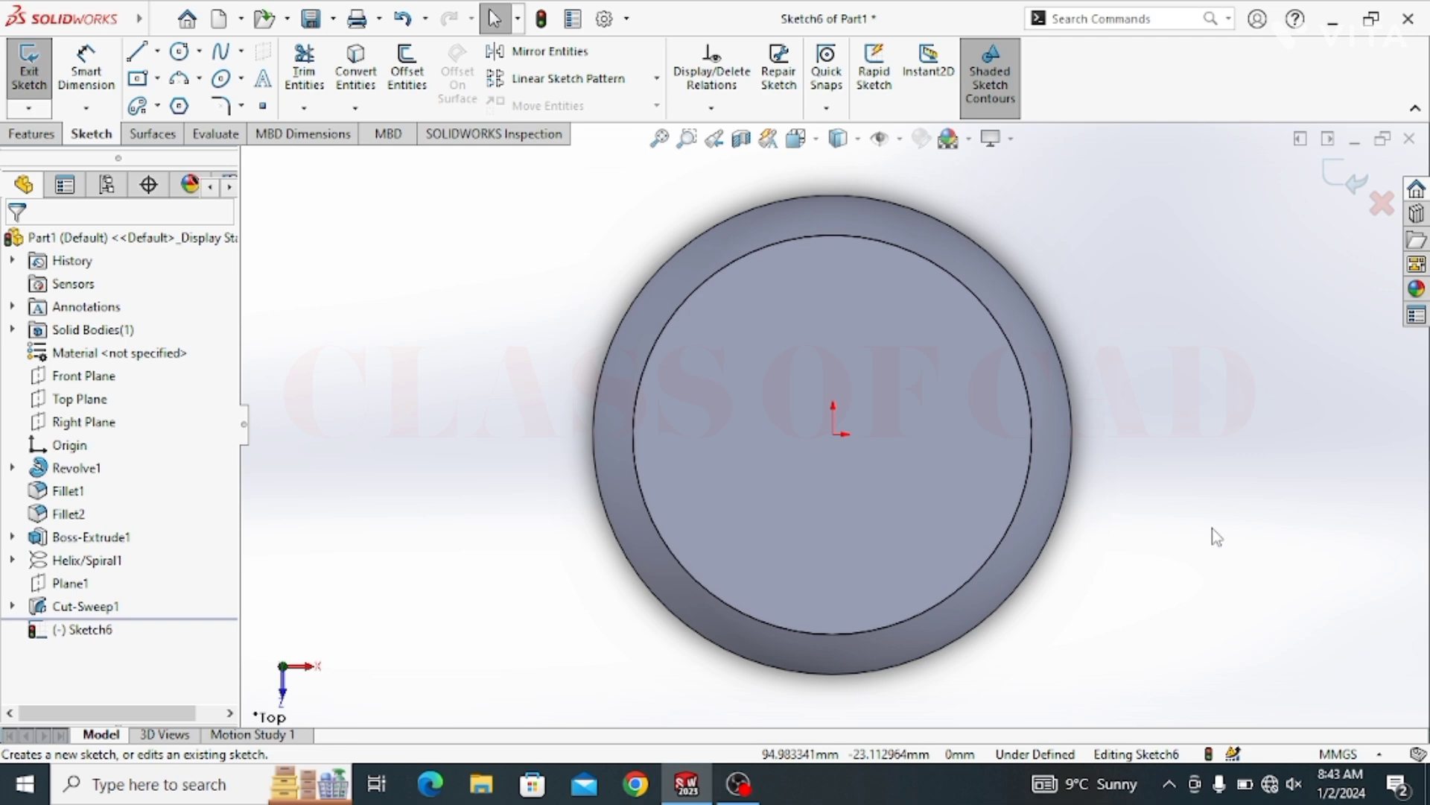
# Draw left and right circles and a vertical centreline up from the origin
pyautogui.click(179, 50)
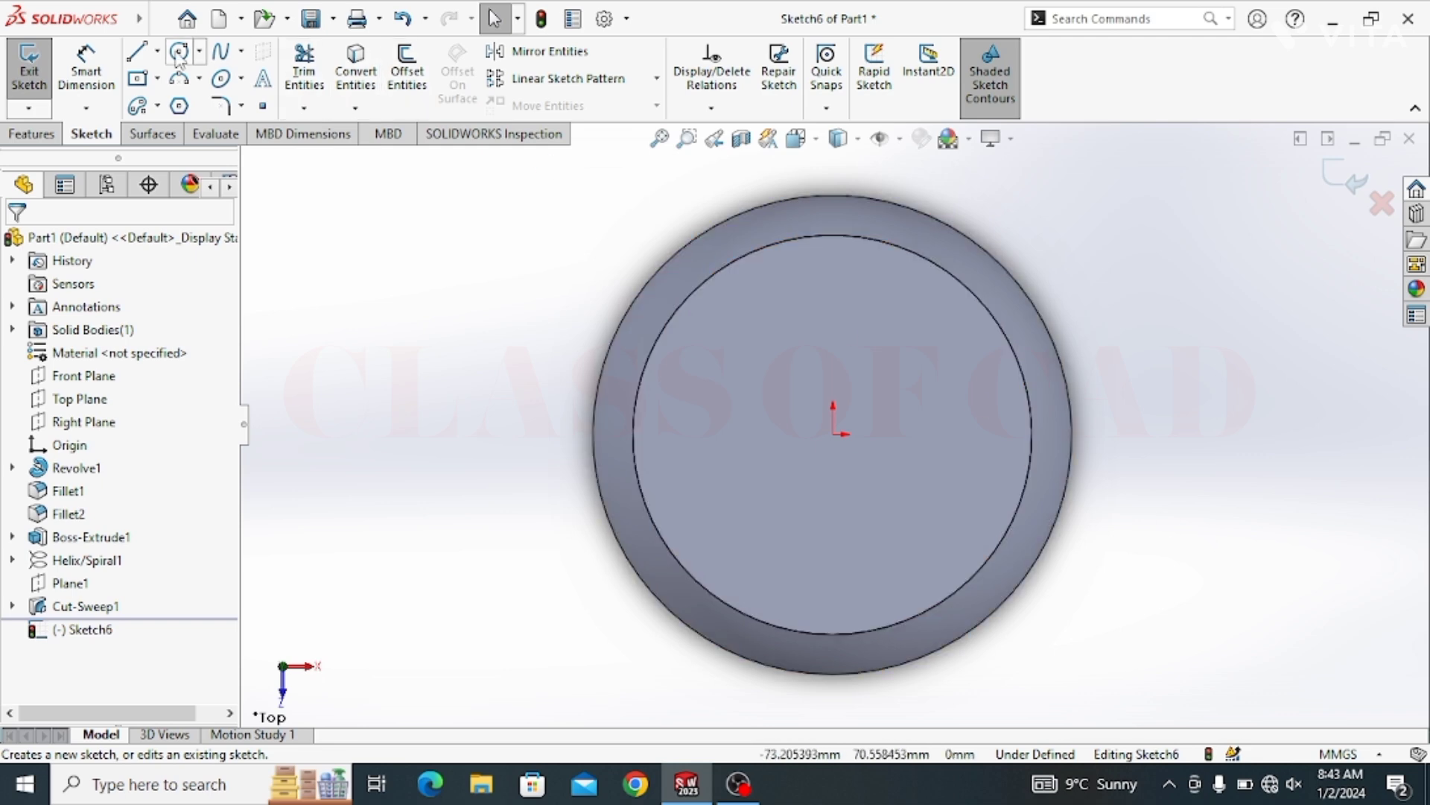
pyautogui.click(722, 434)
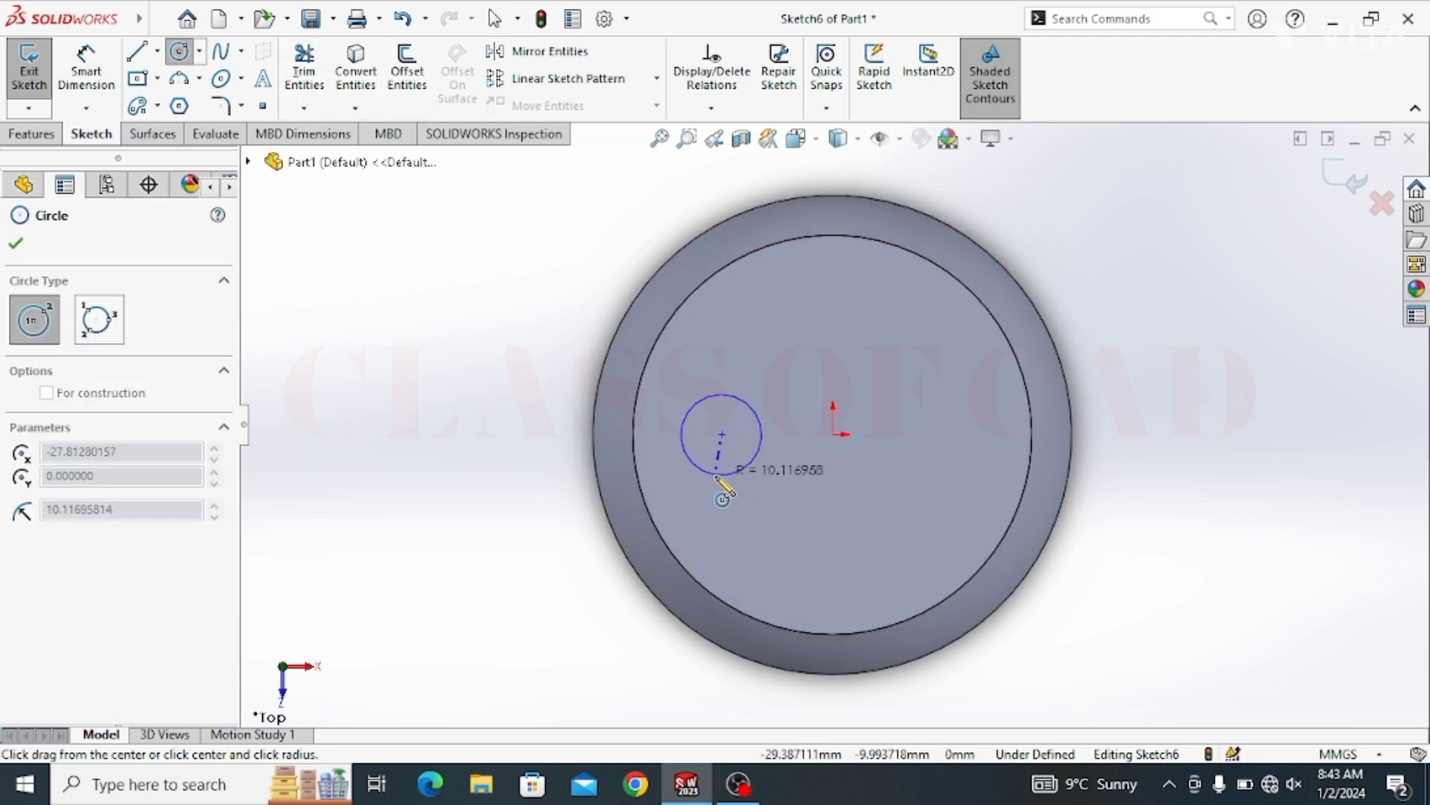
pyautogui.click(727, 481)
pyautogui.click(934, 434)
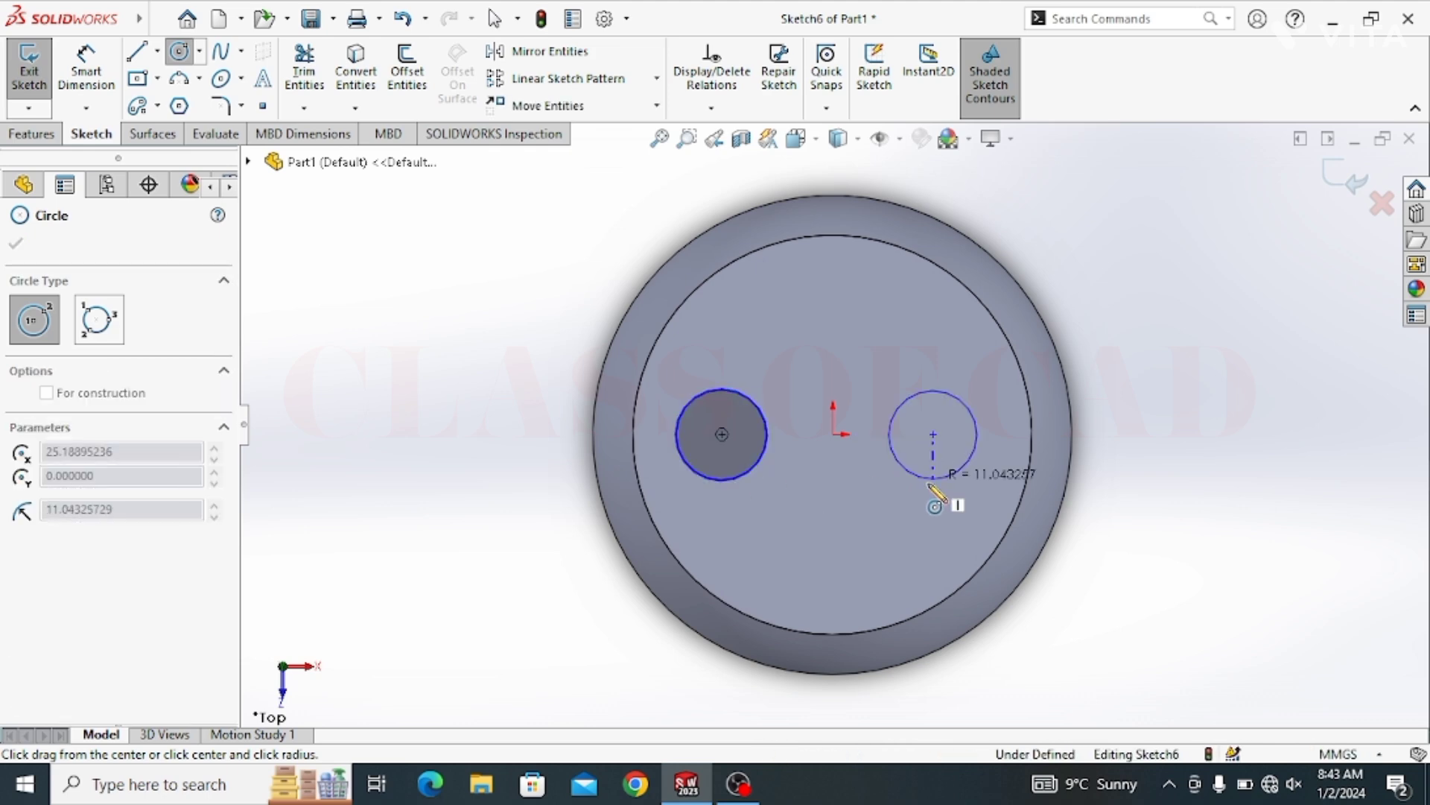
pyautogui.click(957, 481)
pyautogui.click(156, 53)
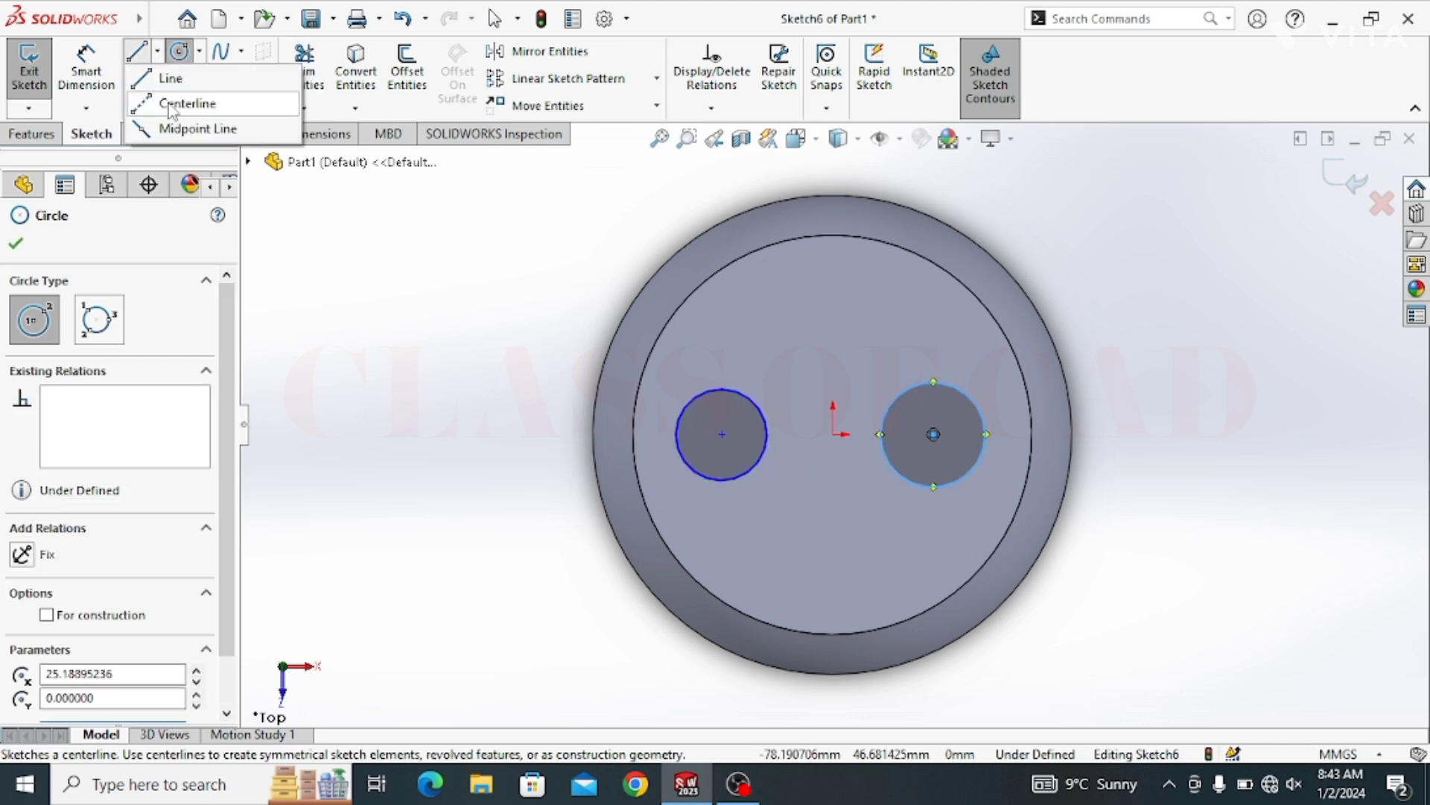
pyautogui.click(195, 102)
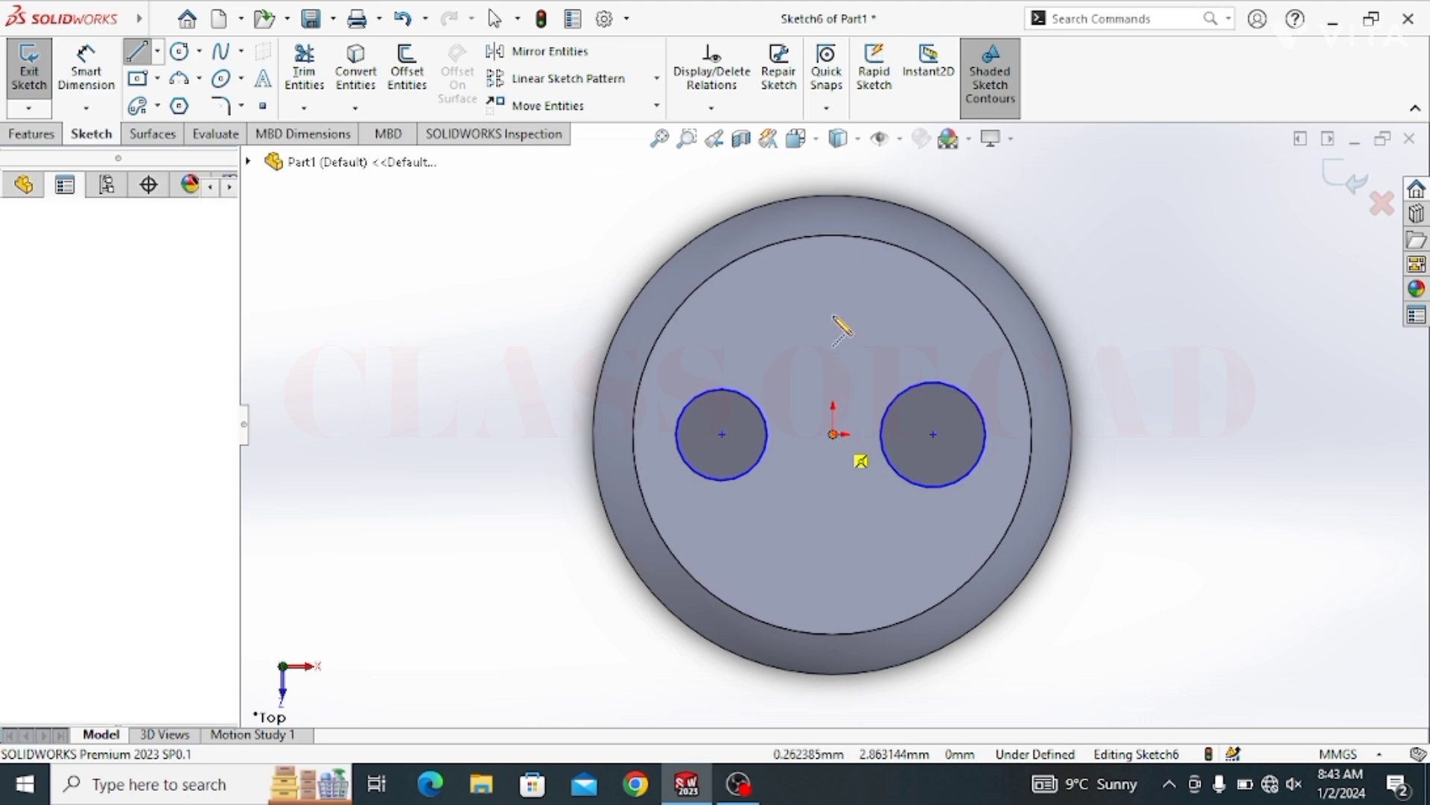
pyautogui.click(832, 435)
pyautogui.click(833, 304)
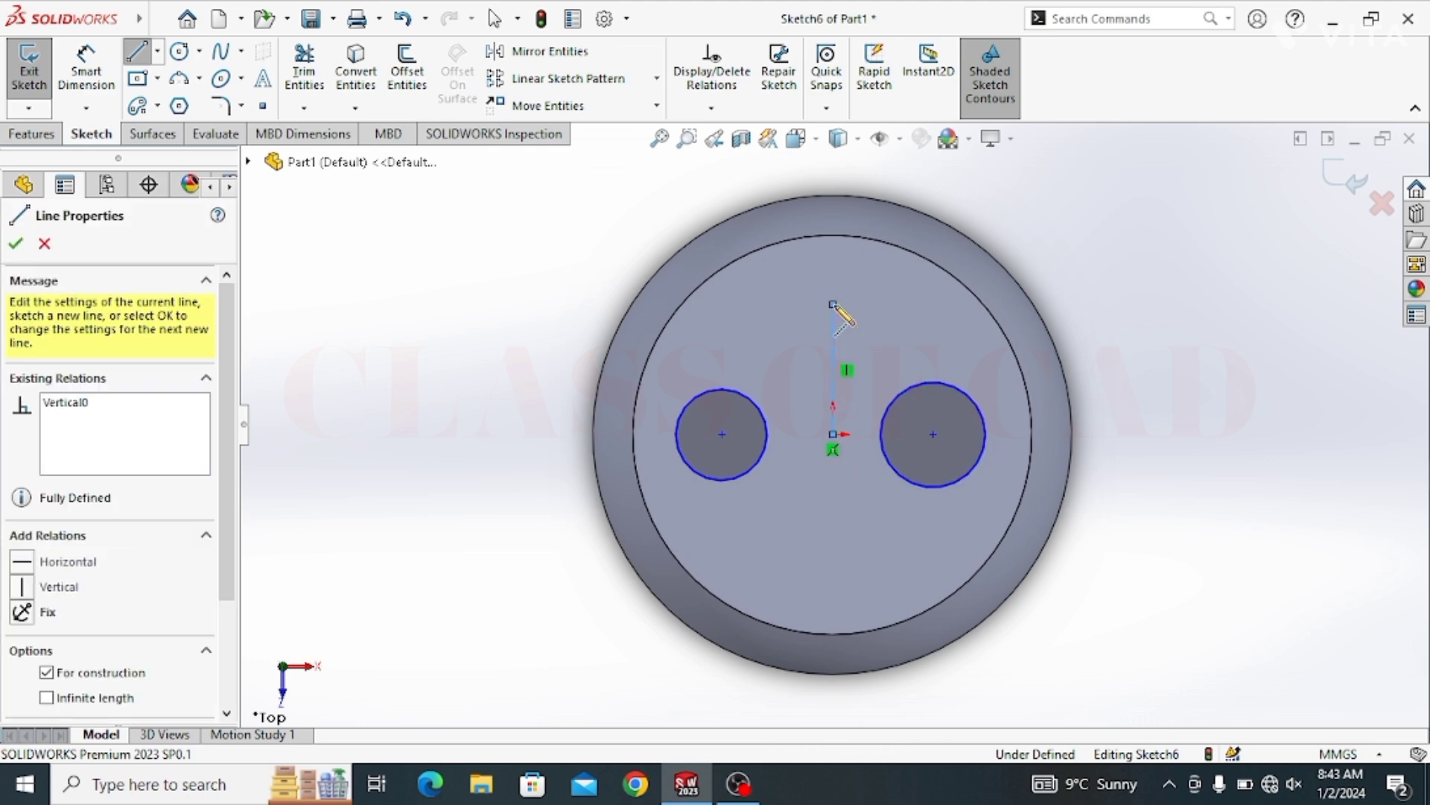
pyautogui.press('Escape')
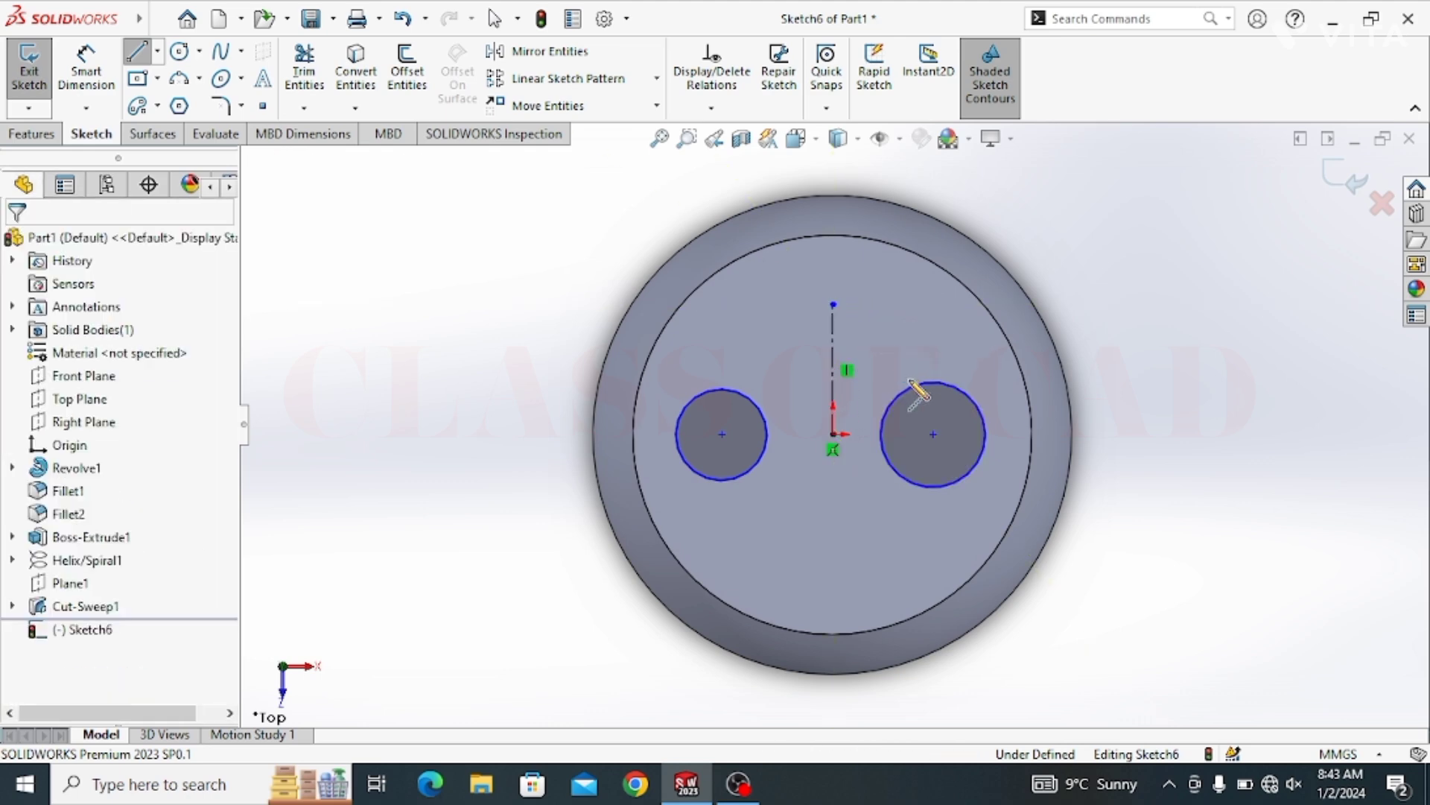
pyautogui.press('Escape')
# Make the two circles symmetric about the centreline and equal in size
pyautogui.click(905, 391)
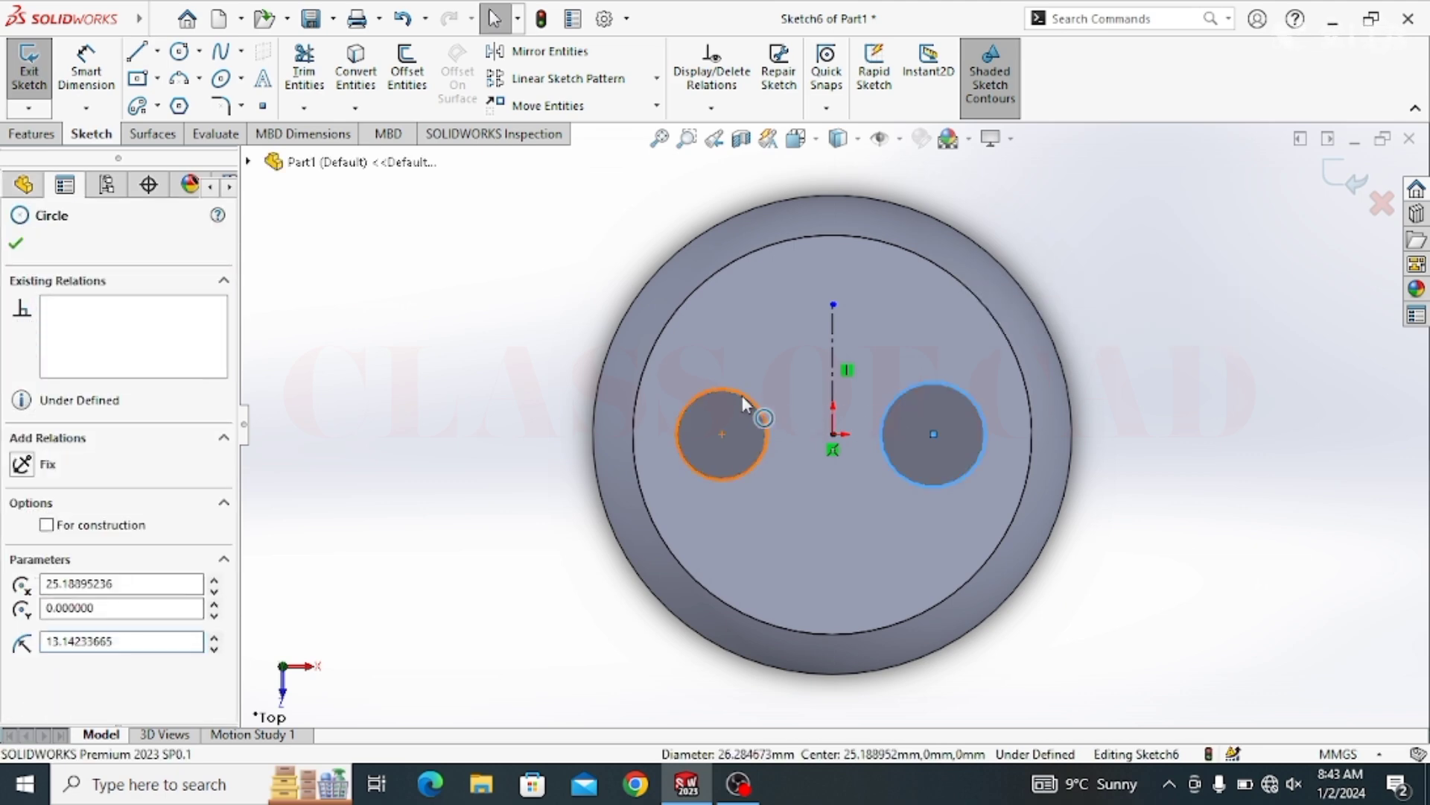
pyautogui.keyDown('ctrl'); pyautogui.click(765, 425); pyautogui.keyUp('ctrl')
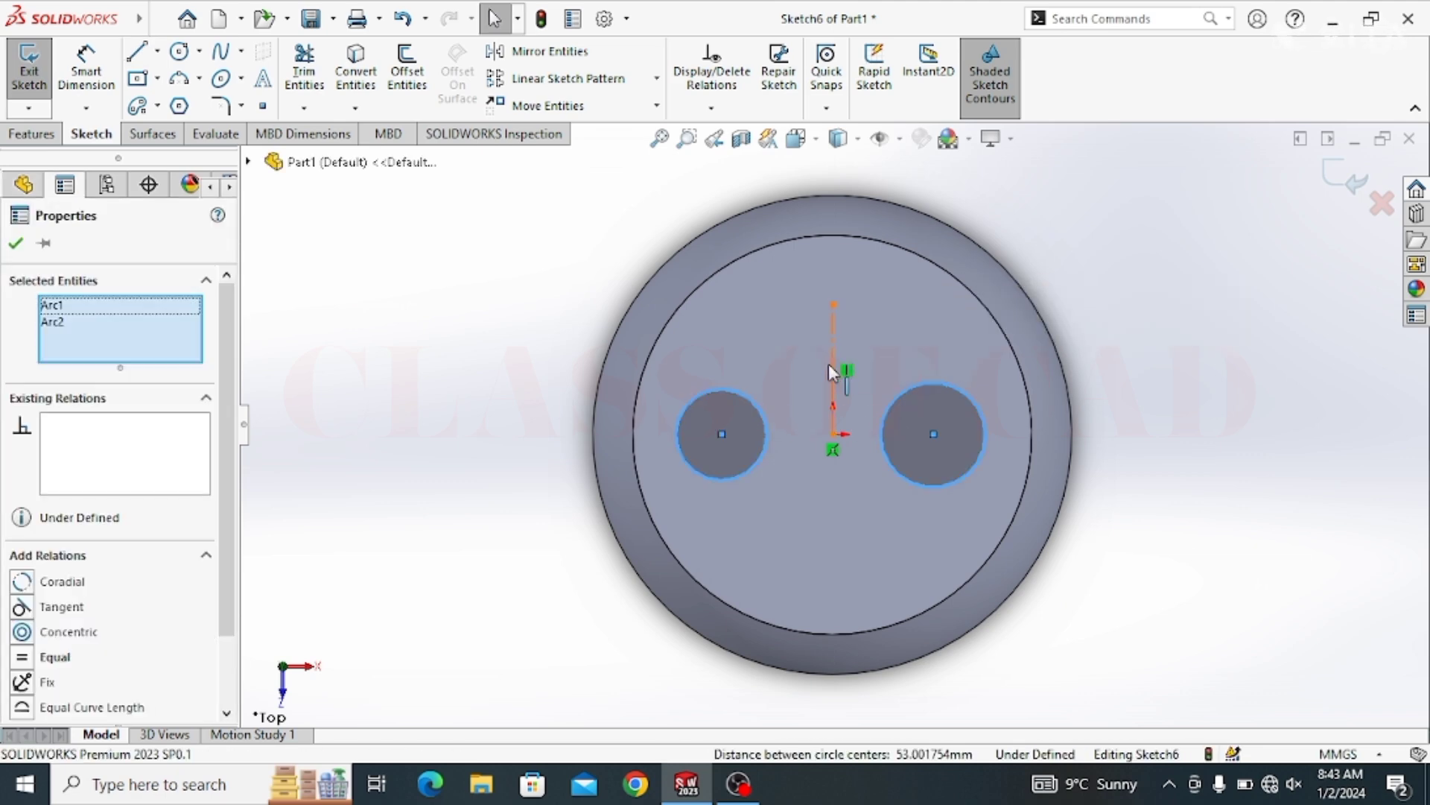
pyautogui.click(832, 364)
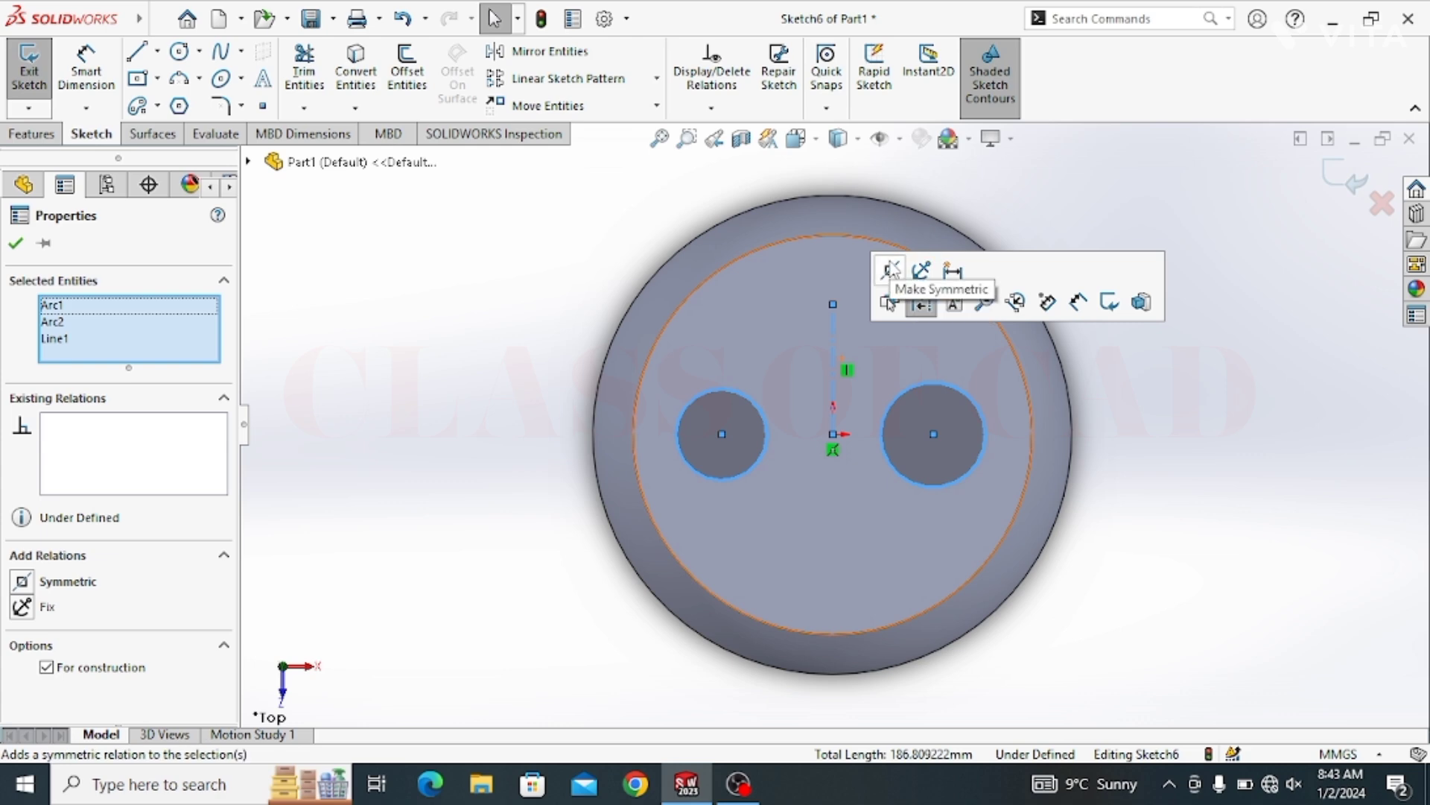
pyautogui.click(888, 274)
pyautogui.press('Escape')
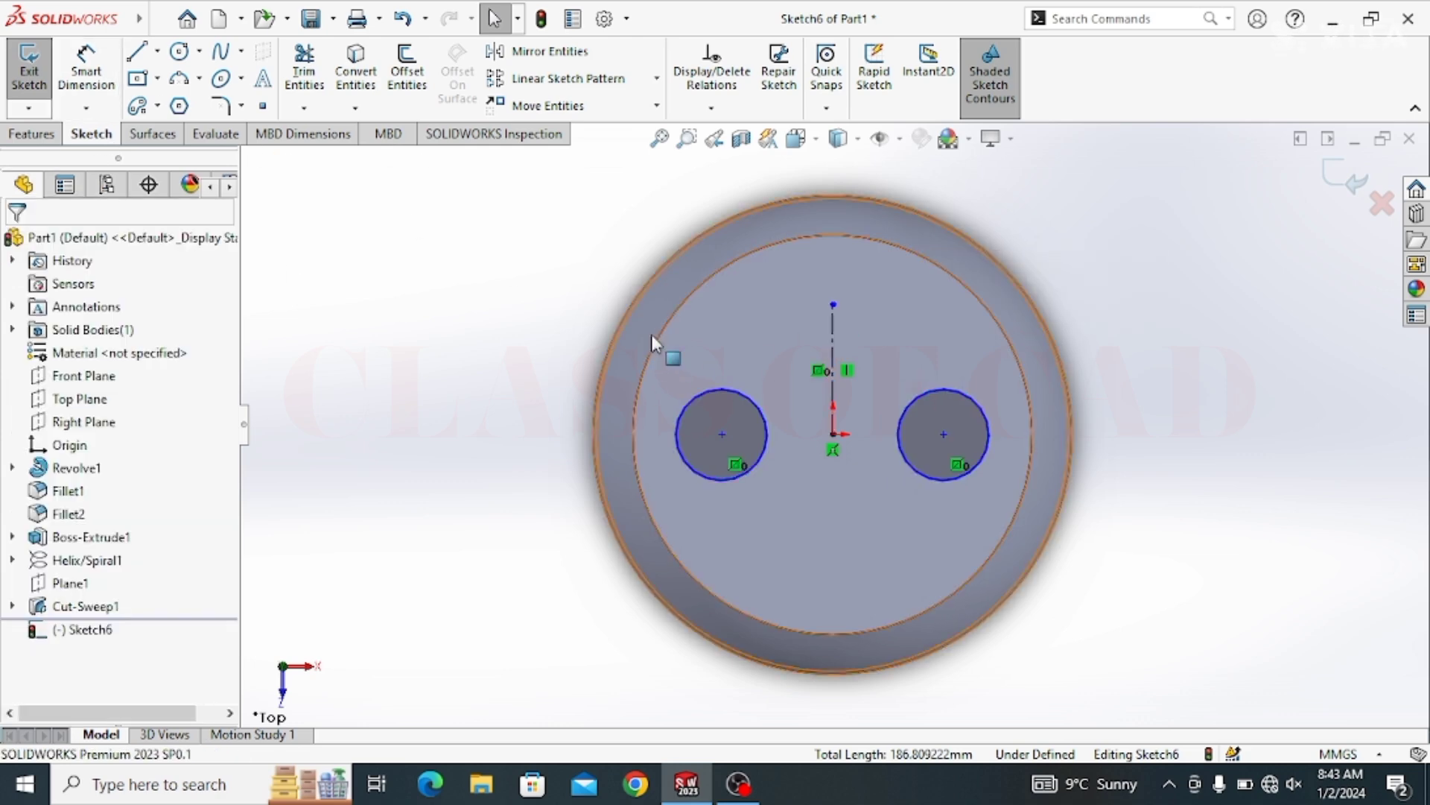
pyautogui.click(718, 389)
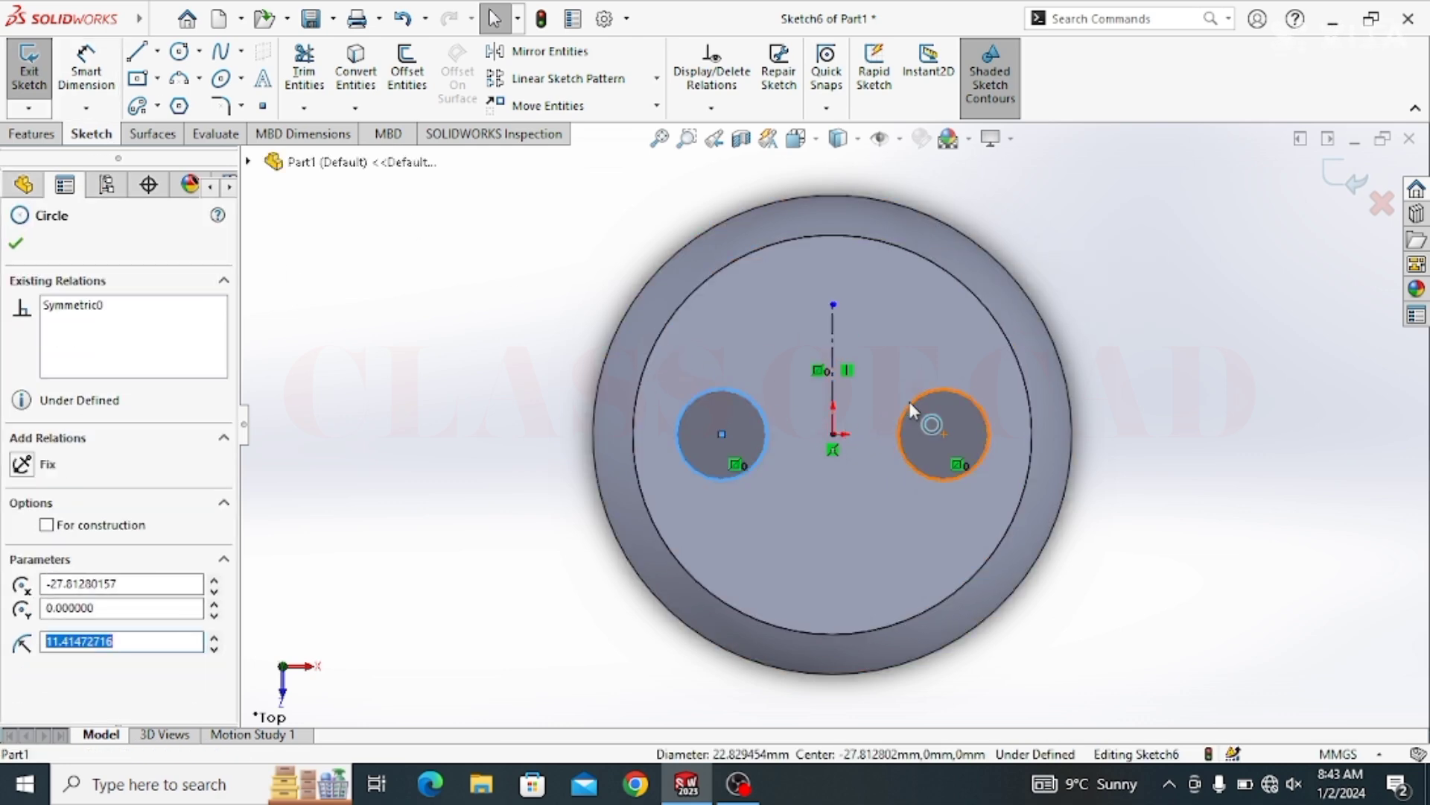
pyautogui.keyDown('ctrl'); pyautogui.click(913, 403); pyautogui.keyUp('ctrl')
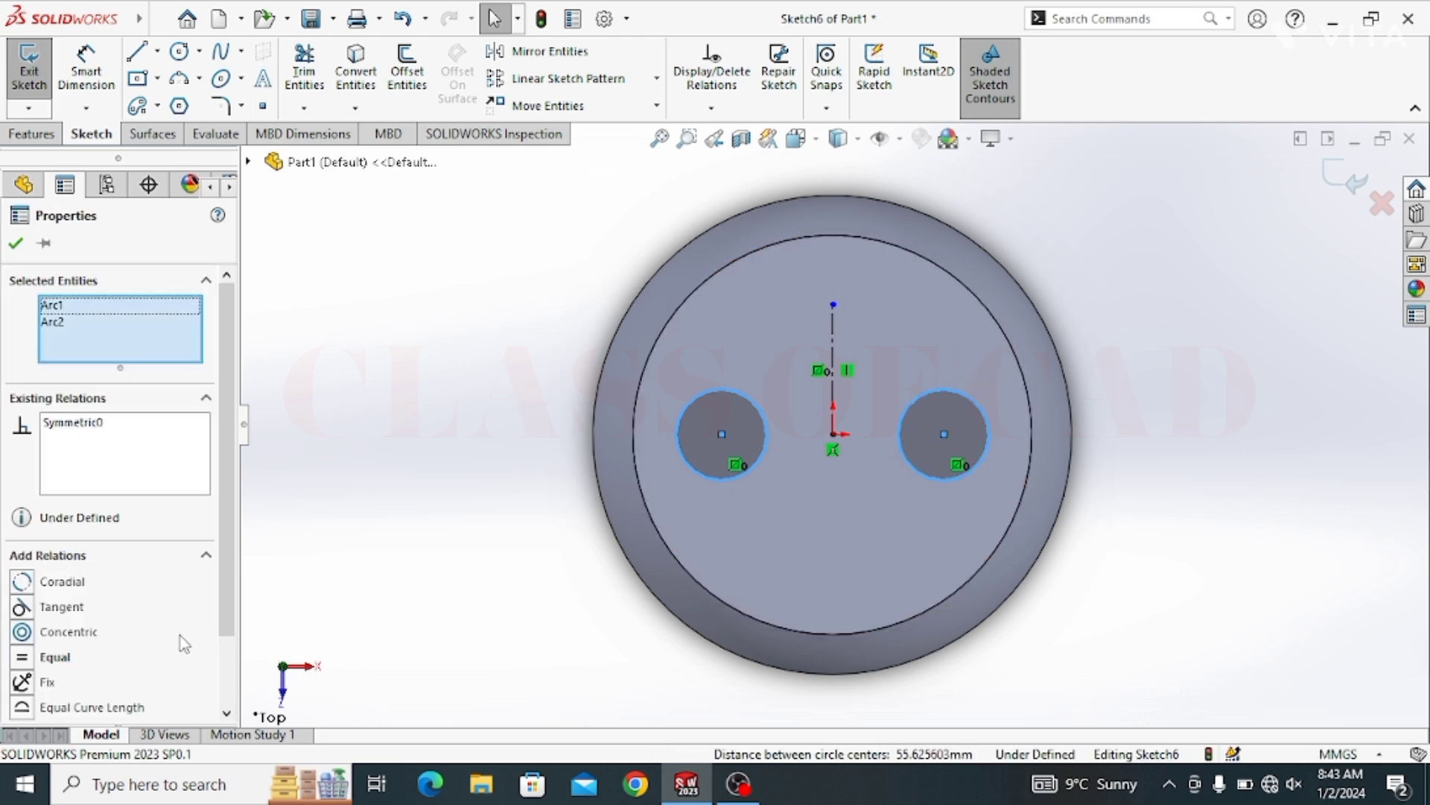
pyautogui.click(26, 658)
pyautogui.click(16, 243)
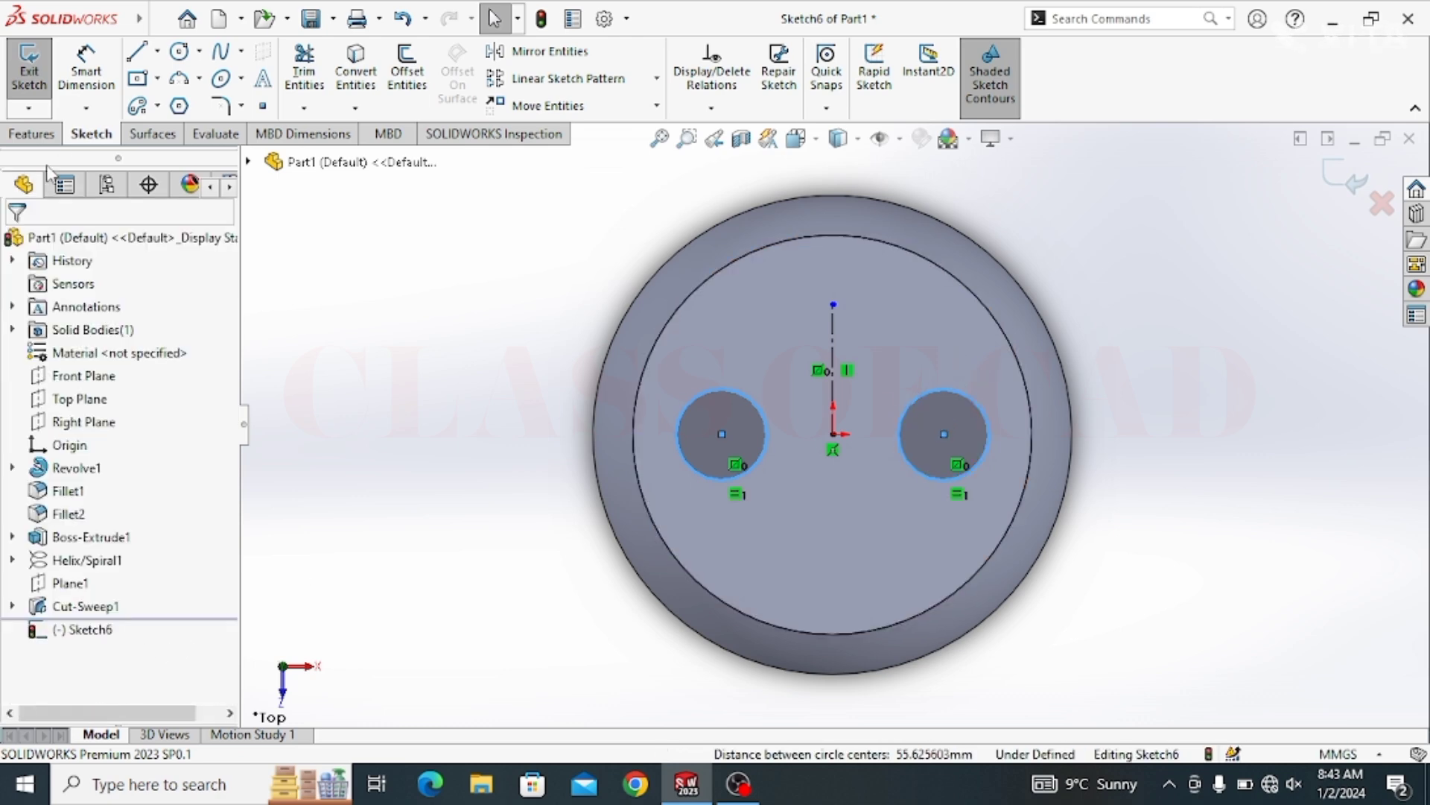
pyautogui.click(86, 71)
# Dimension the left circle to 35 mm diameter and the centre spacing to 50 mm
pyautogui.click(704, 390)
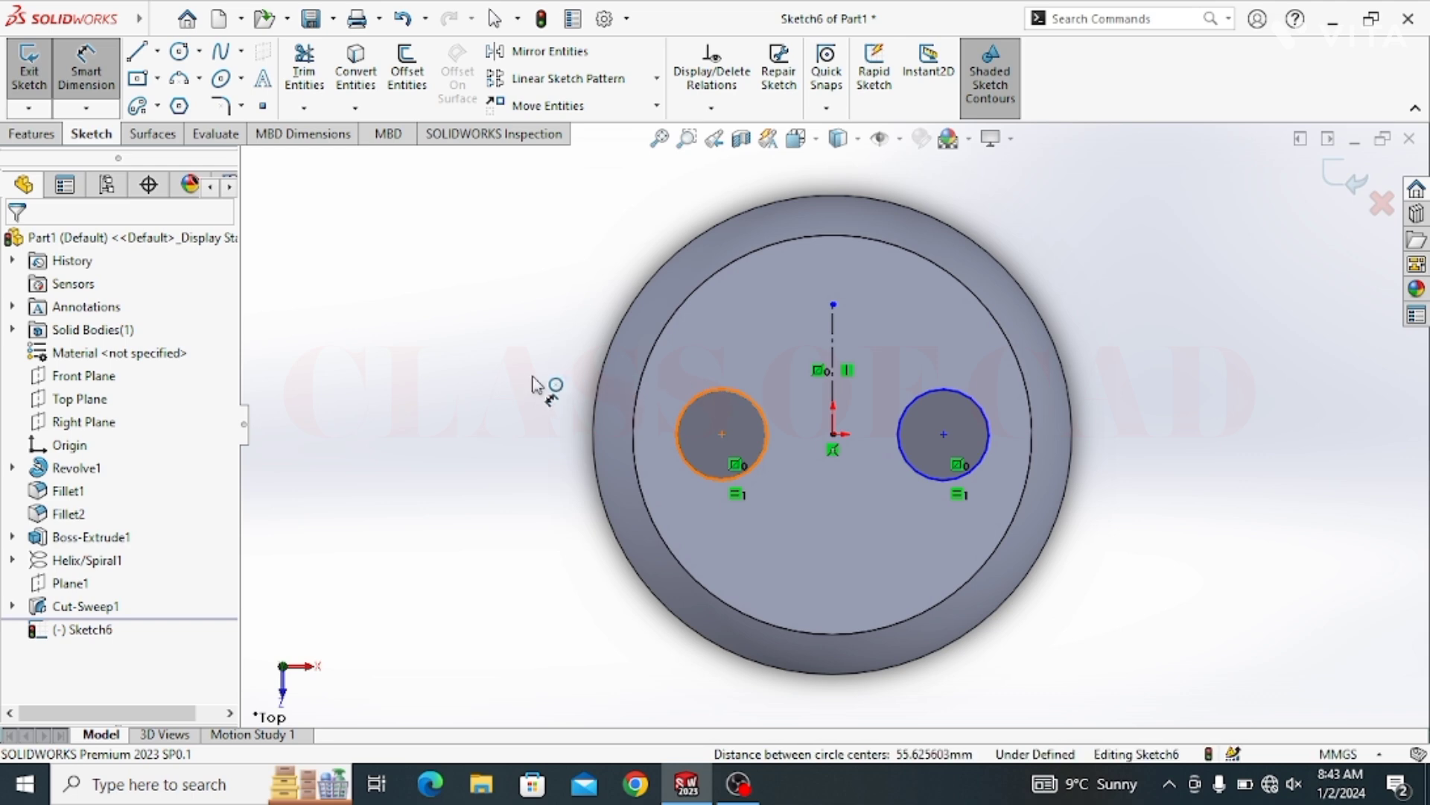
pyautogui.click(528, 356)
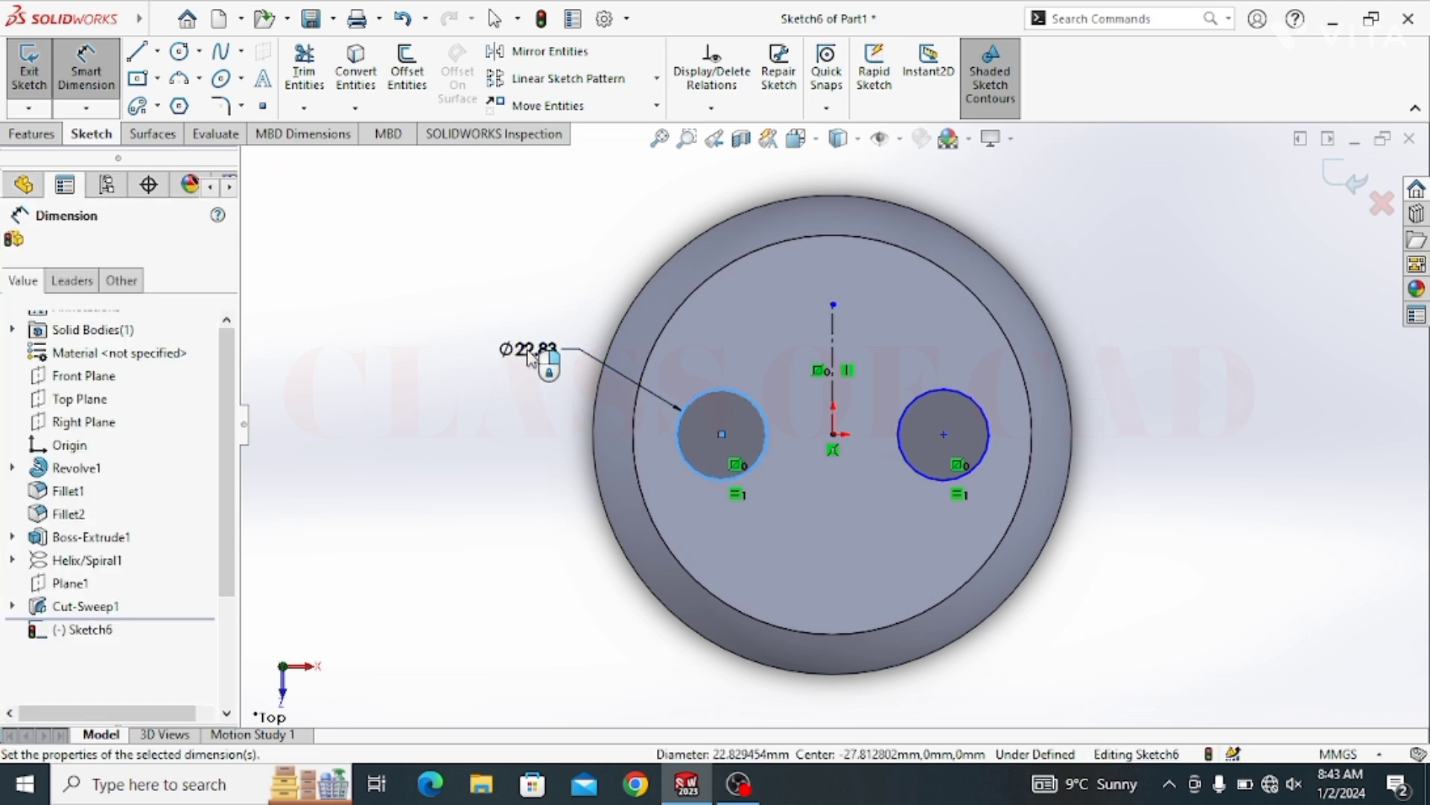
pyautogui.write('35')
pyautogui.press('Return')
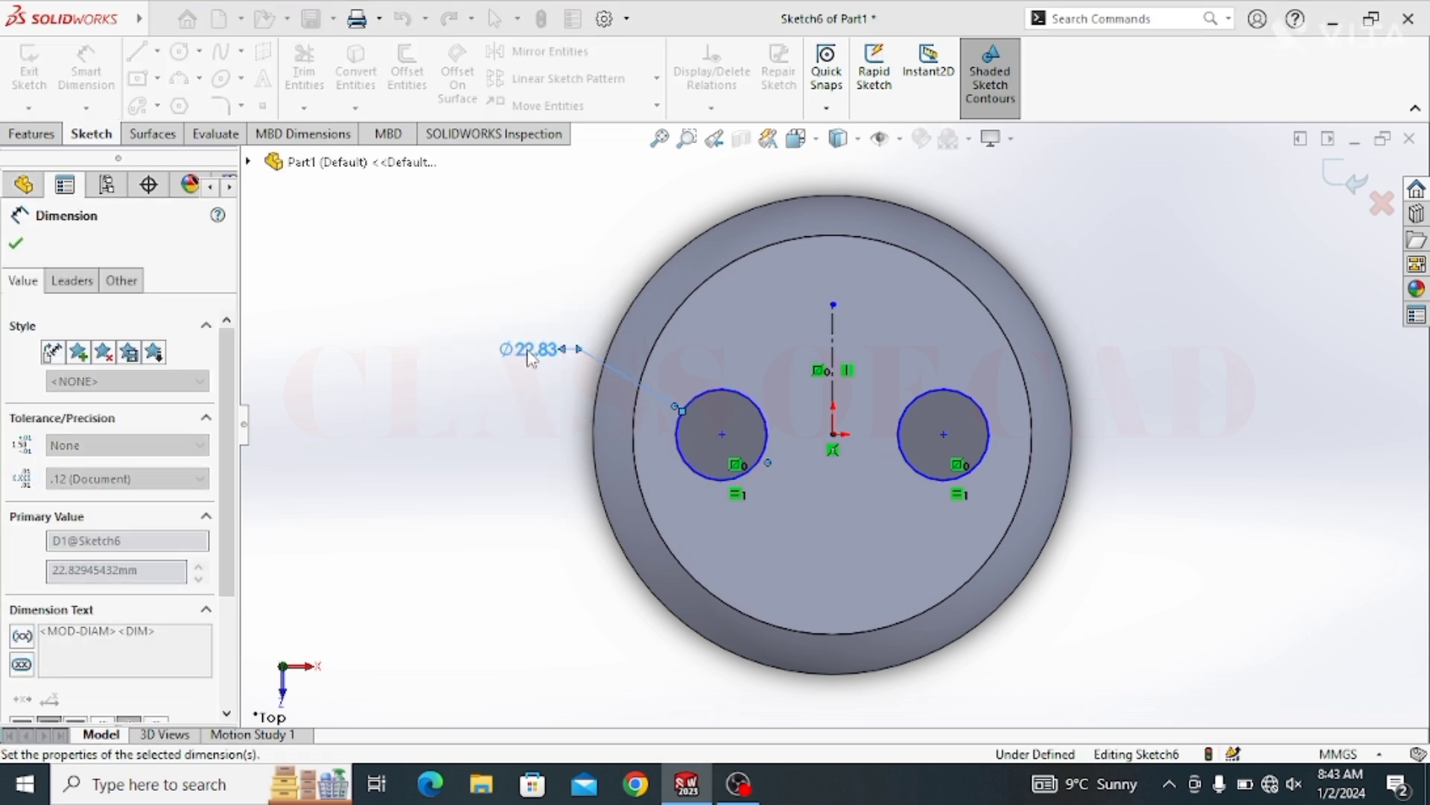
pyautogui.click(722, 434)
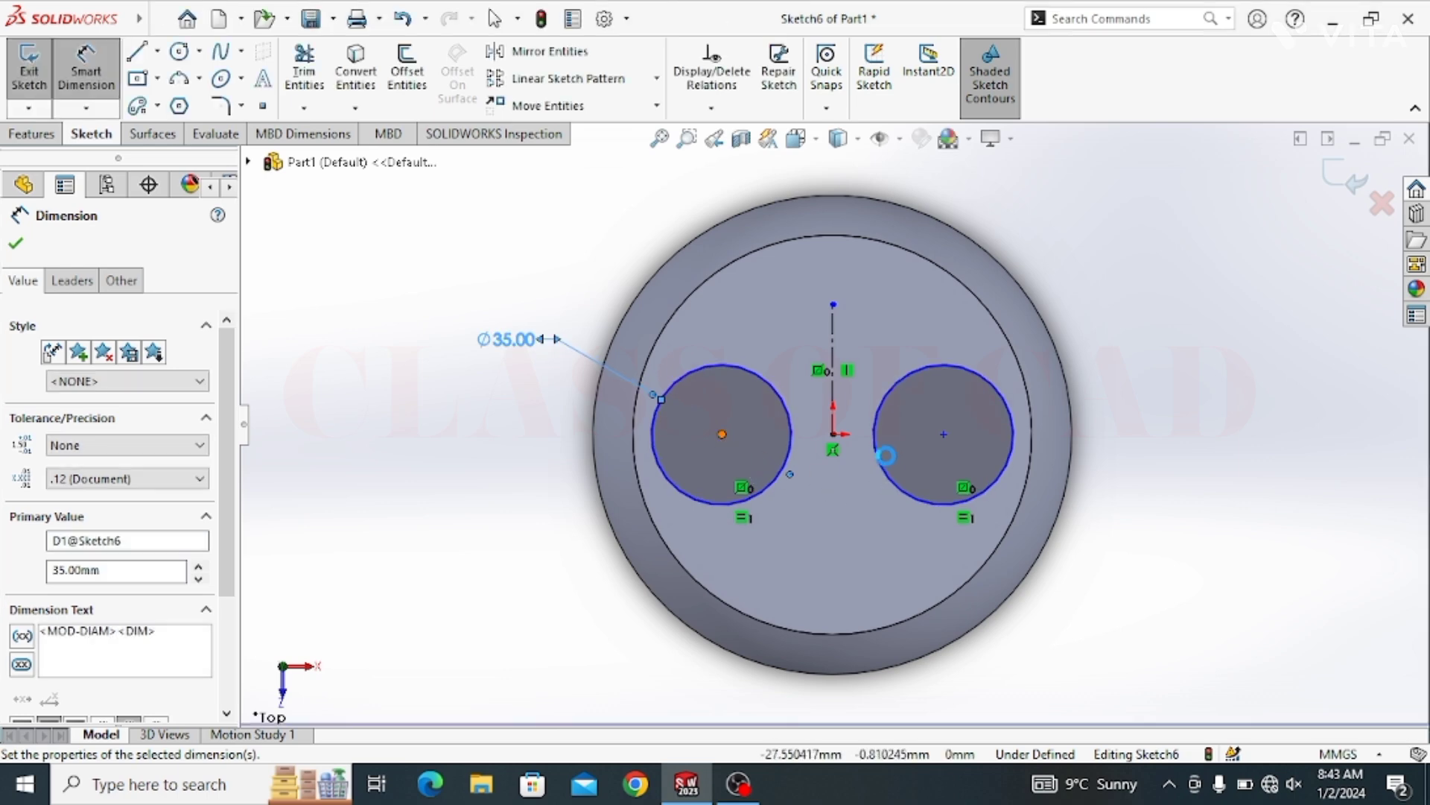
pyautogui.click(944, 434)
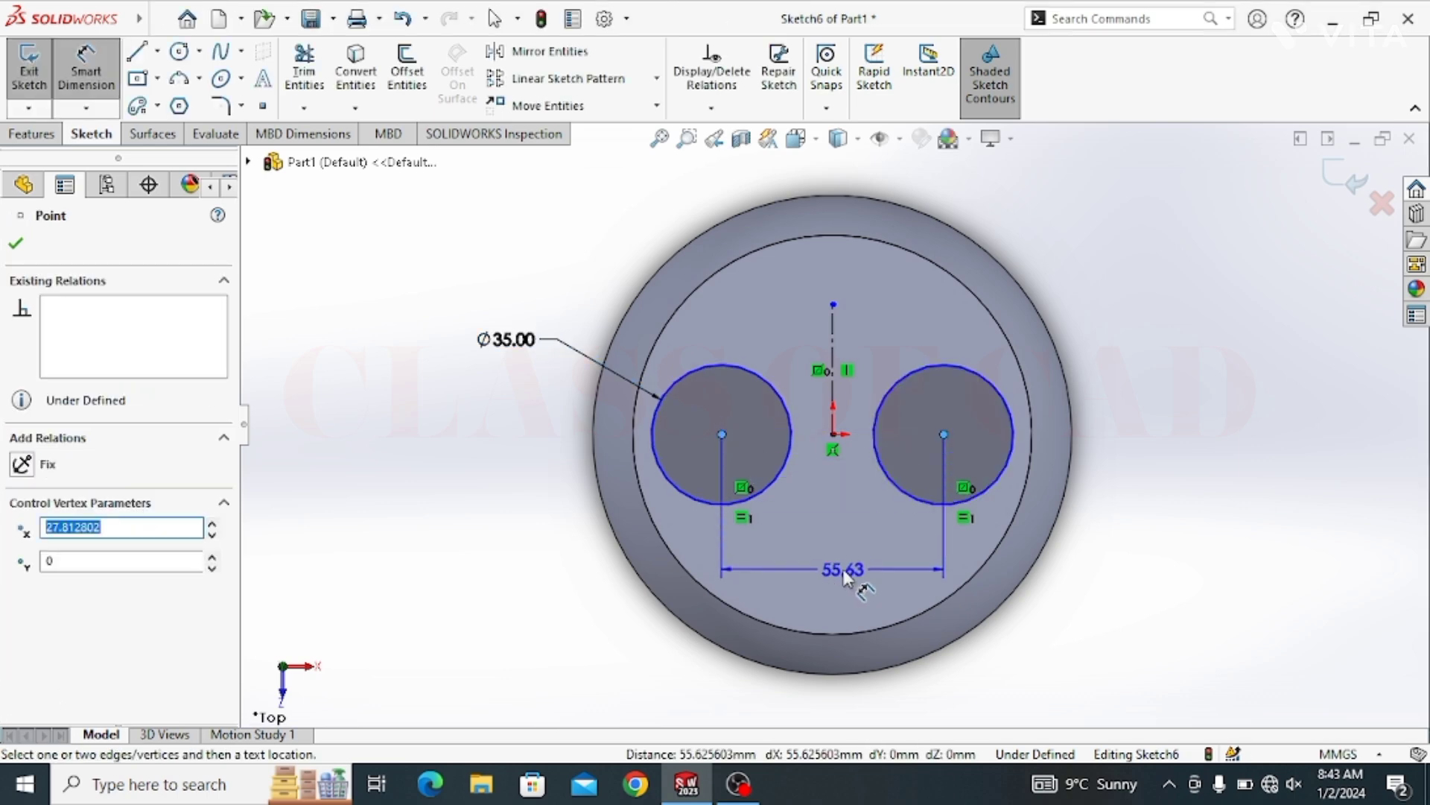
pyautogui.click(846, 575)
pyautogui.doubleClick(845, 571)
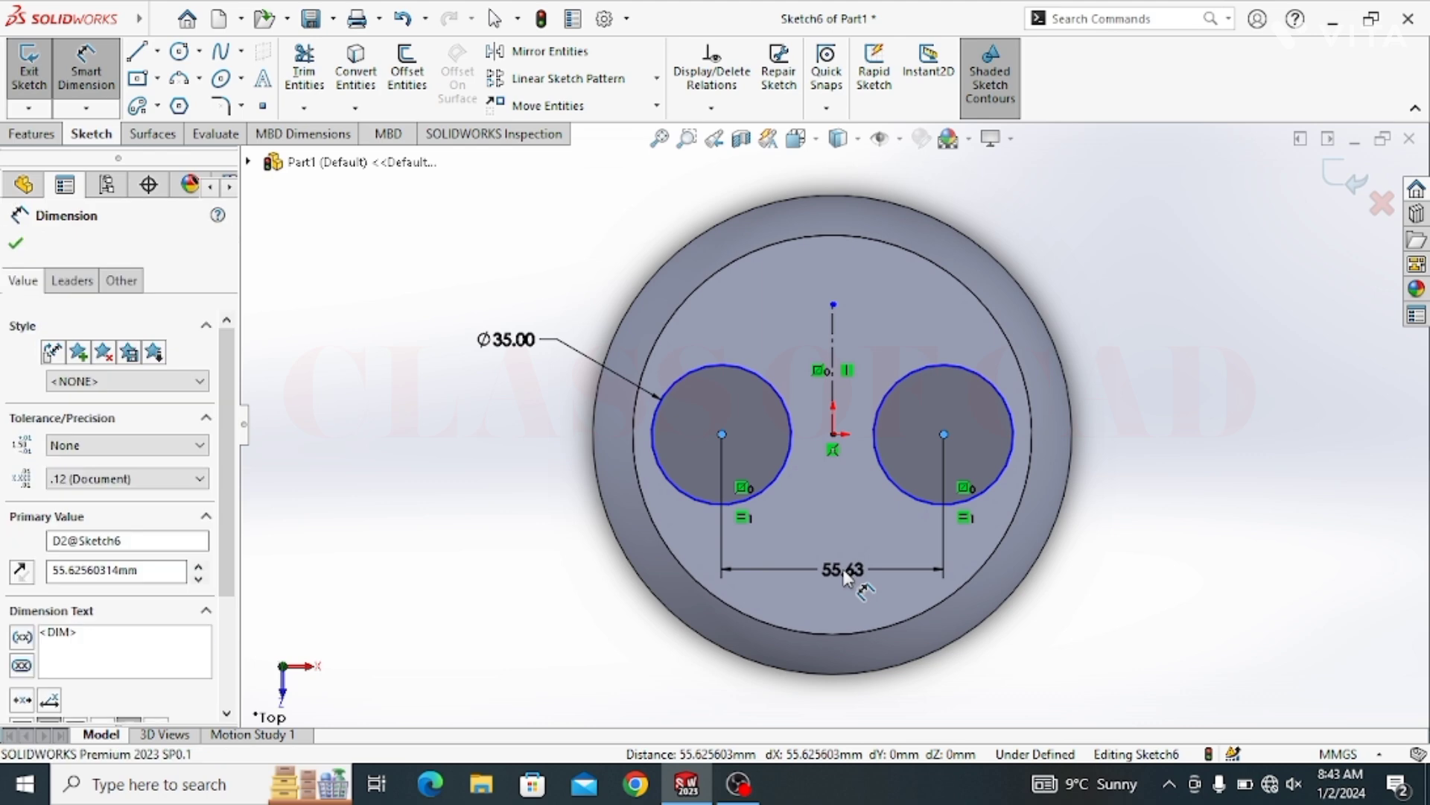
pyautogui.write('50')
pyautogui.press('Escape')
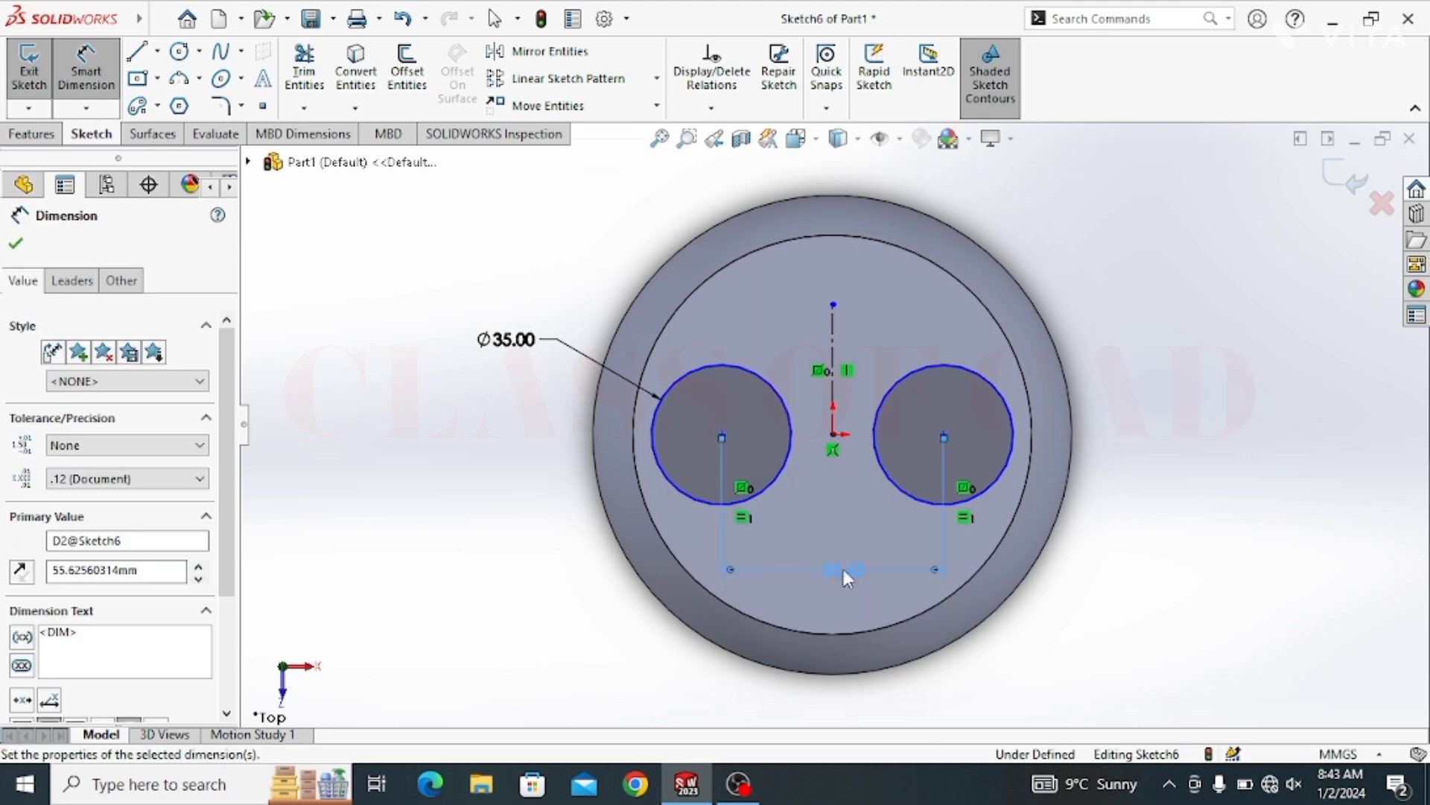
pyautogui.write('50')
pyautogui.press('Return')
pyautogui.press('Escape')
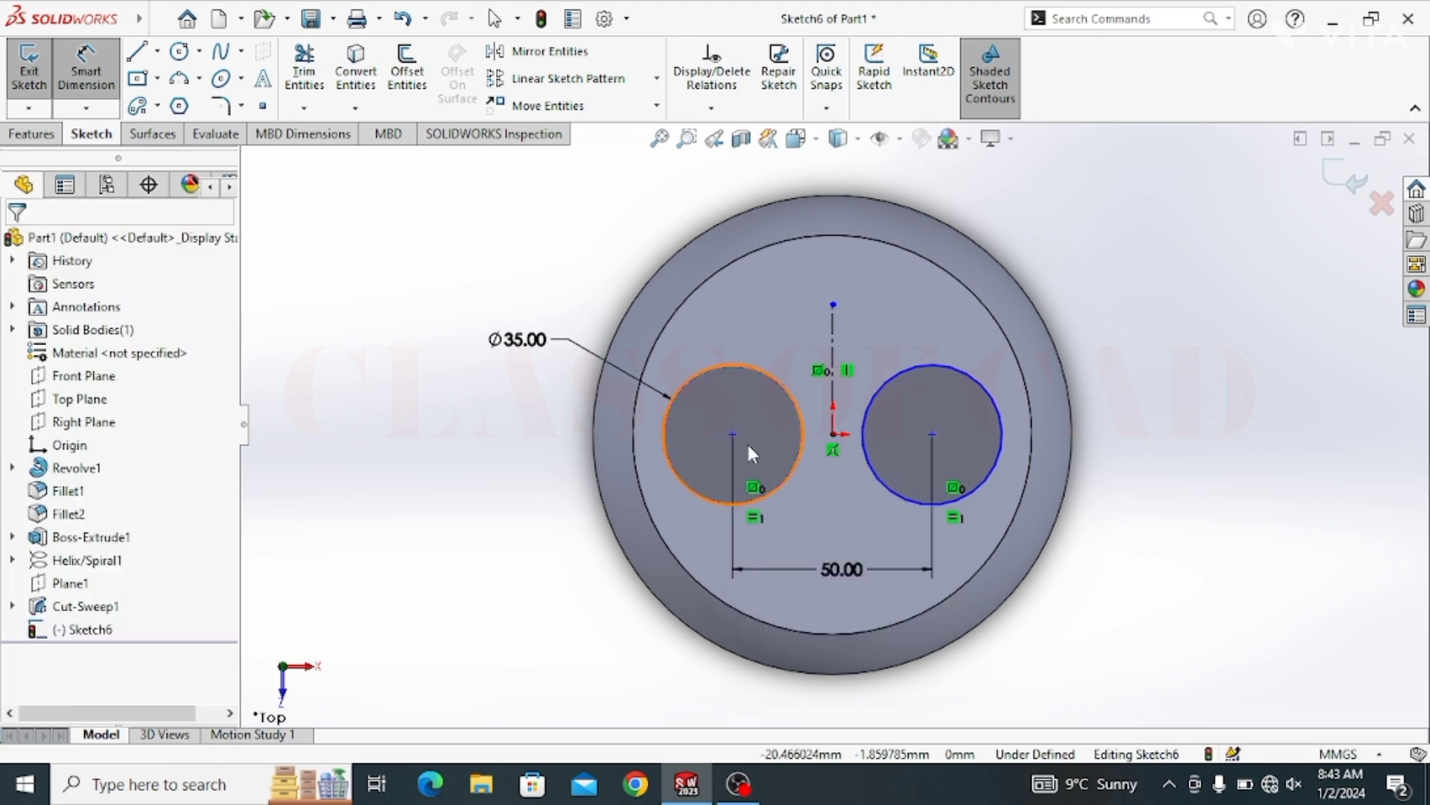
pyautogui.press('Escape')
# Make the left circle's centre horizontal with the origin and dismiss the save reminder
pyautogui.click(734, 435)
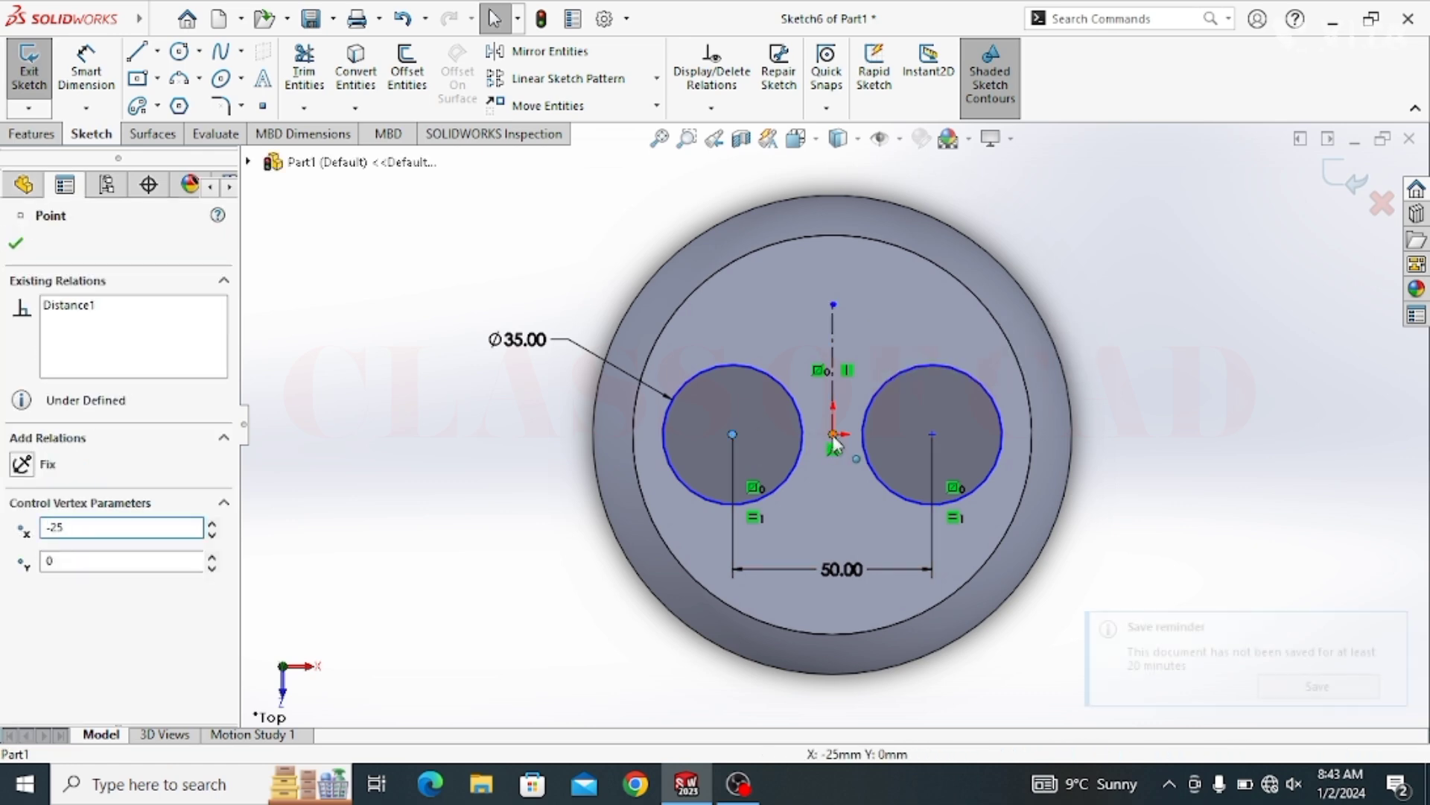
pyautogui.keyDown('ctrl'); pyautogui.click(832, 435); pyautogui.keyUp('ctrl')
pyautogui.click(894, 342)
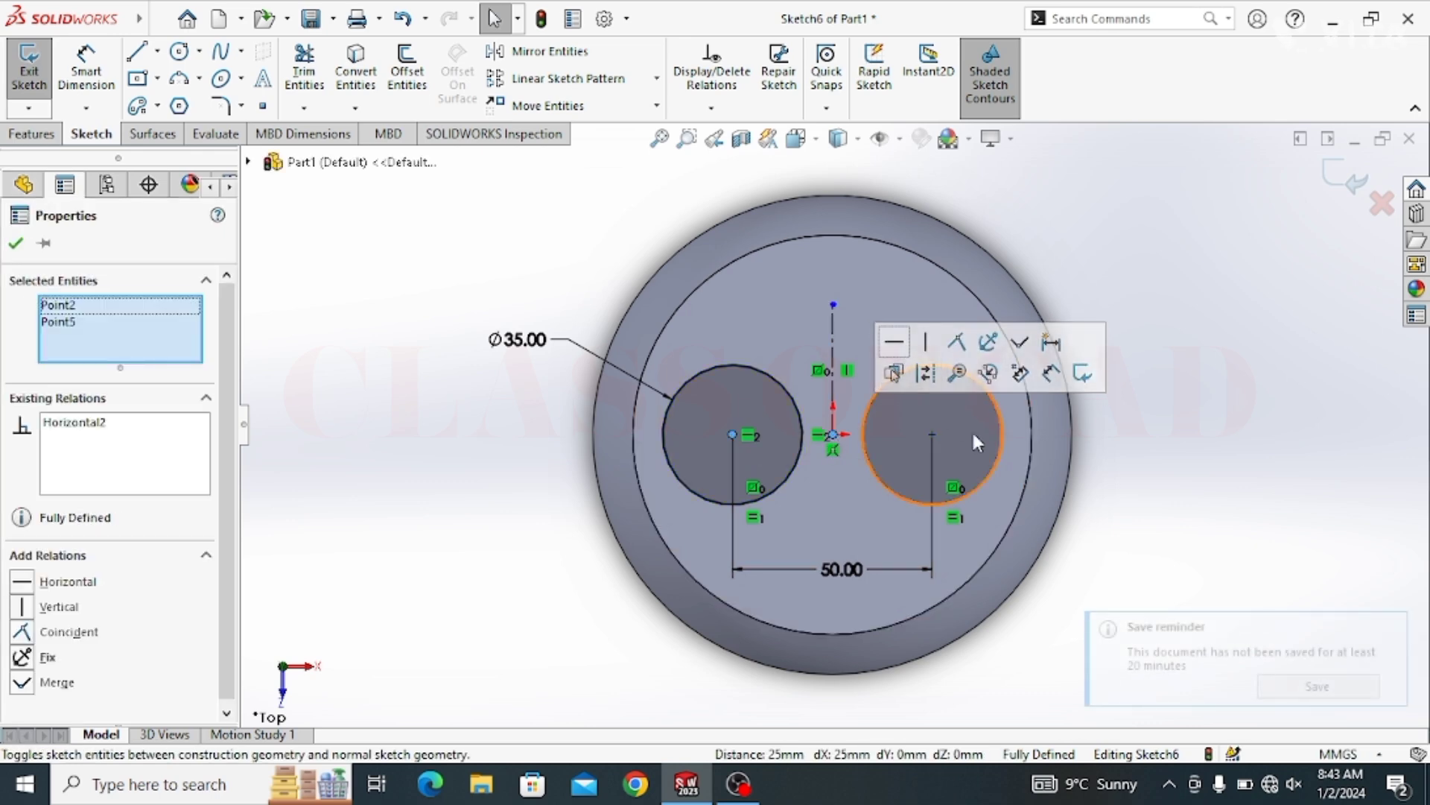
pyautogui.press('Escape')
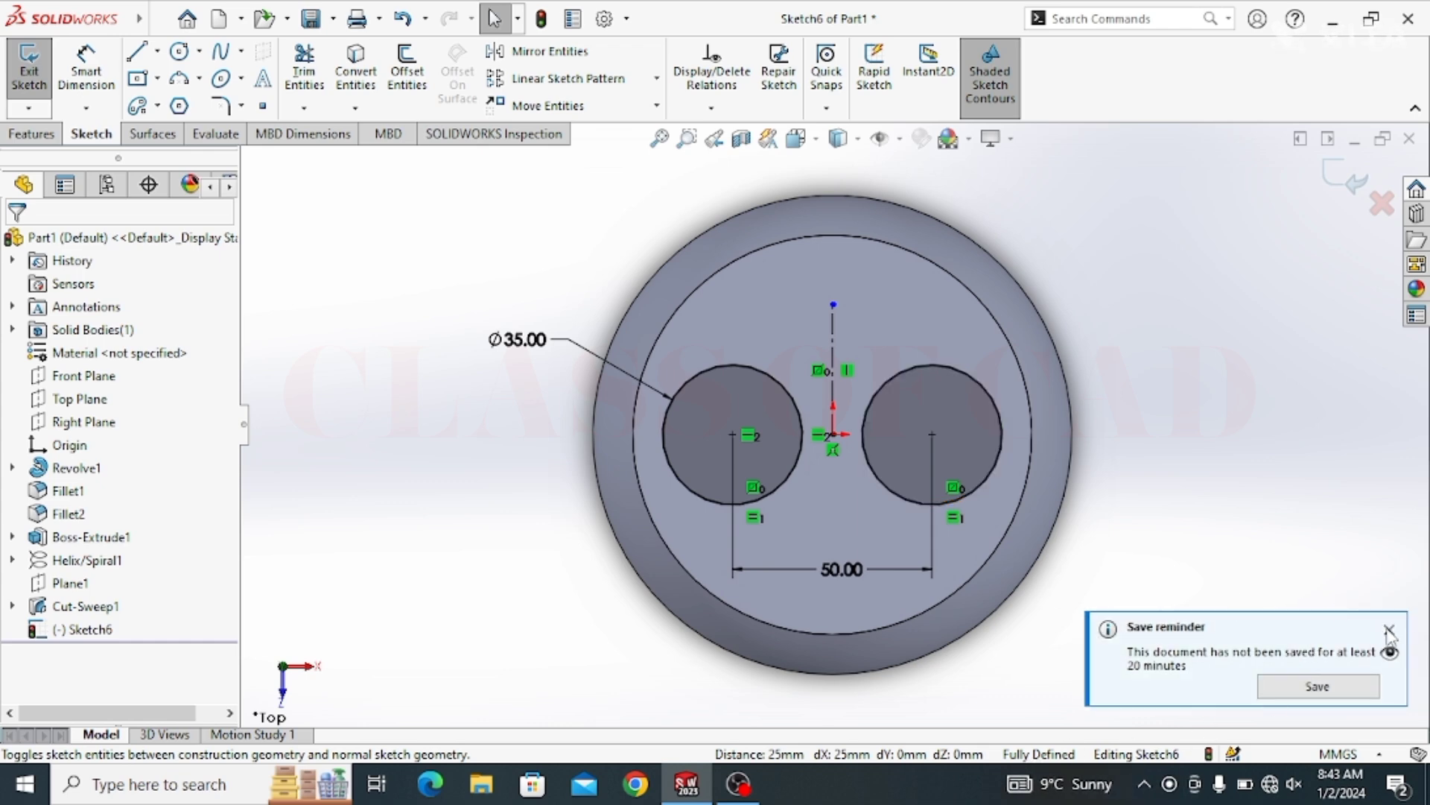
pyautogui.click(1390, 631)
# Extrude the two 35 mm circles 5 mm blind as Boss-Extrude2
pyautogui.click(30, 134)
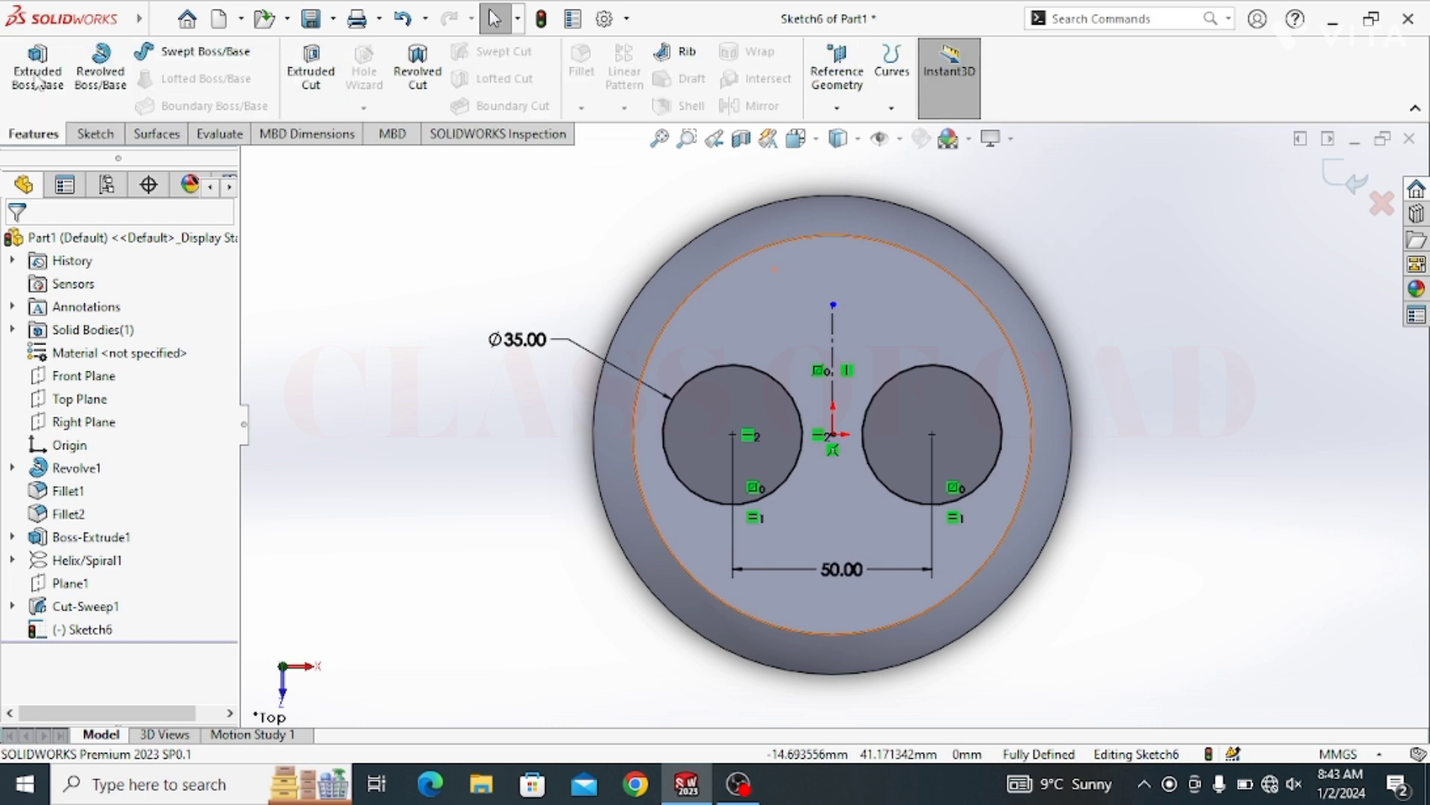
pyautogui.click(37, 74)
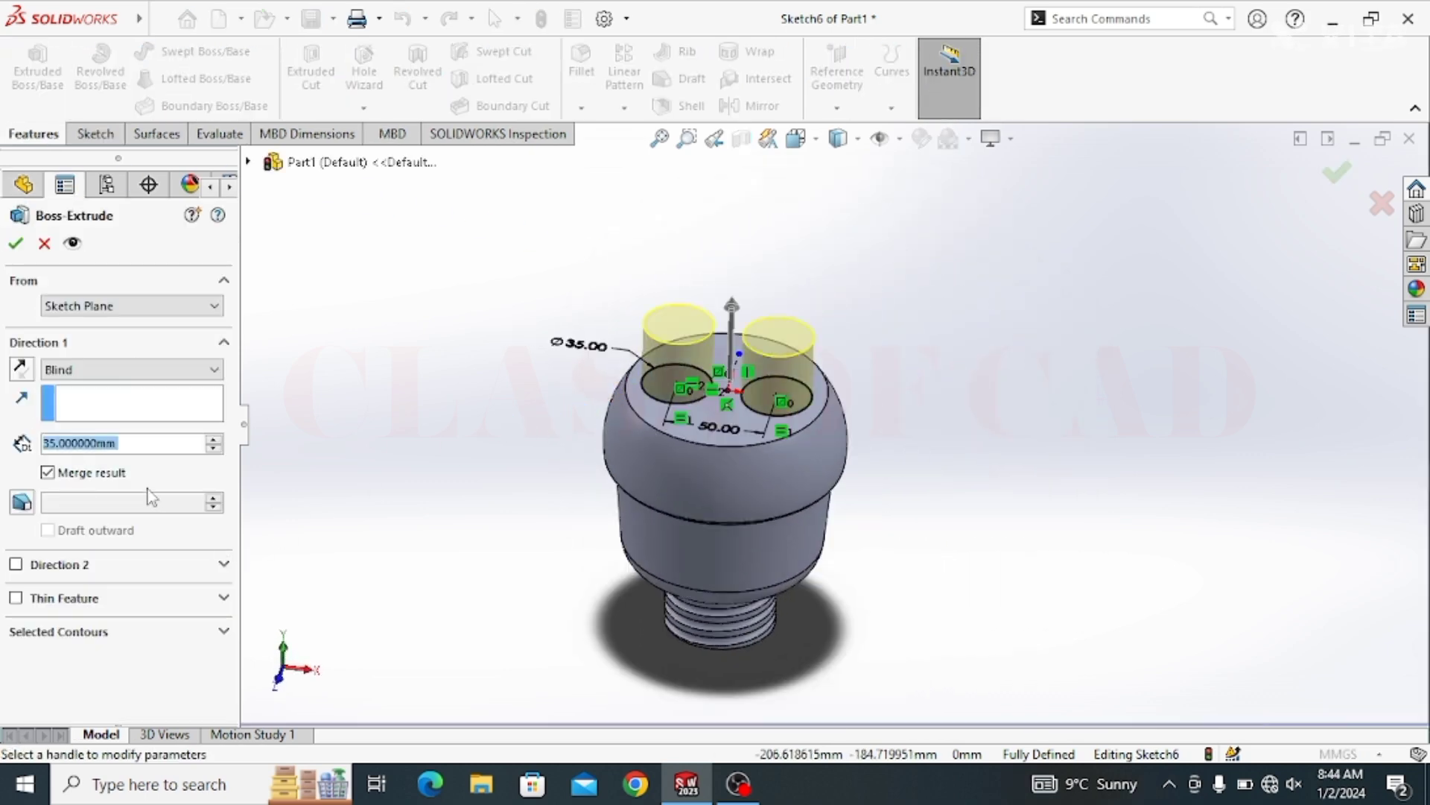
pyautogui.write('5')
pyautogui.press('Return')
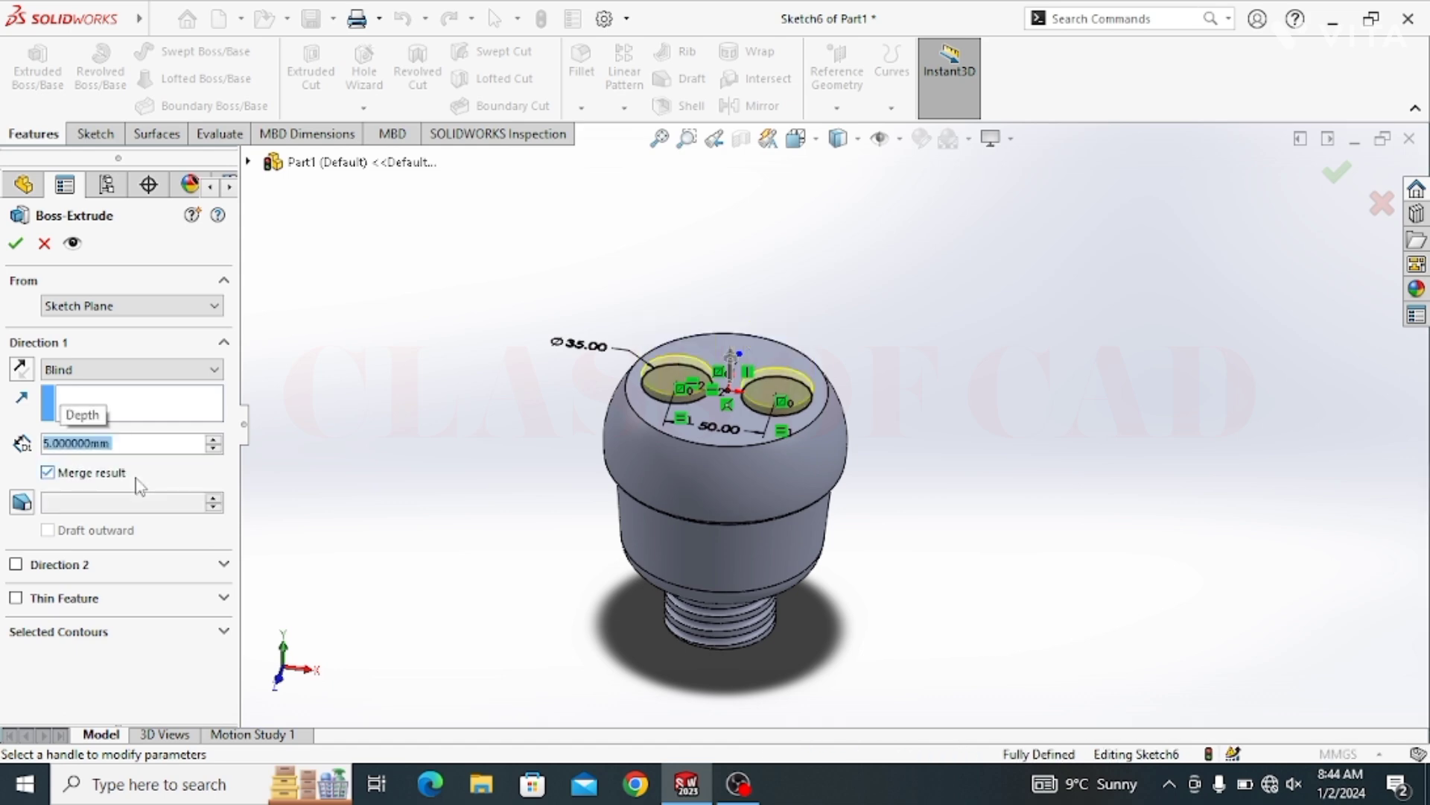
pyautogui.press('Return')
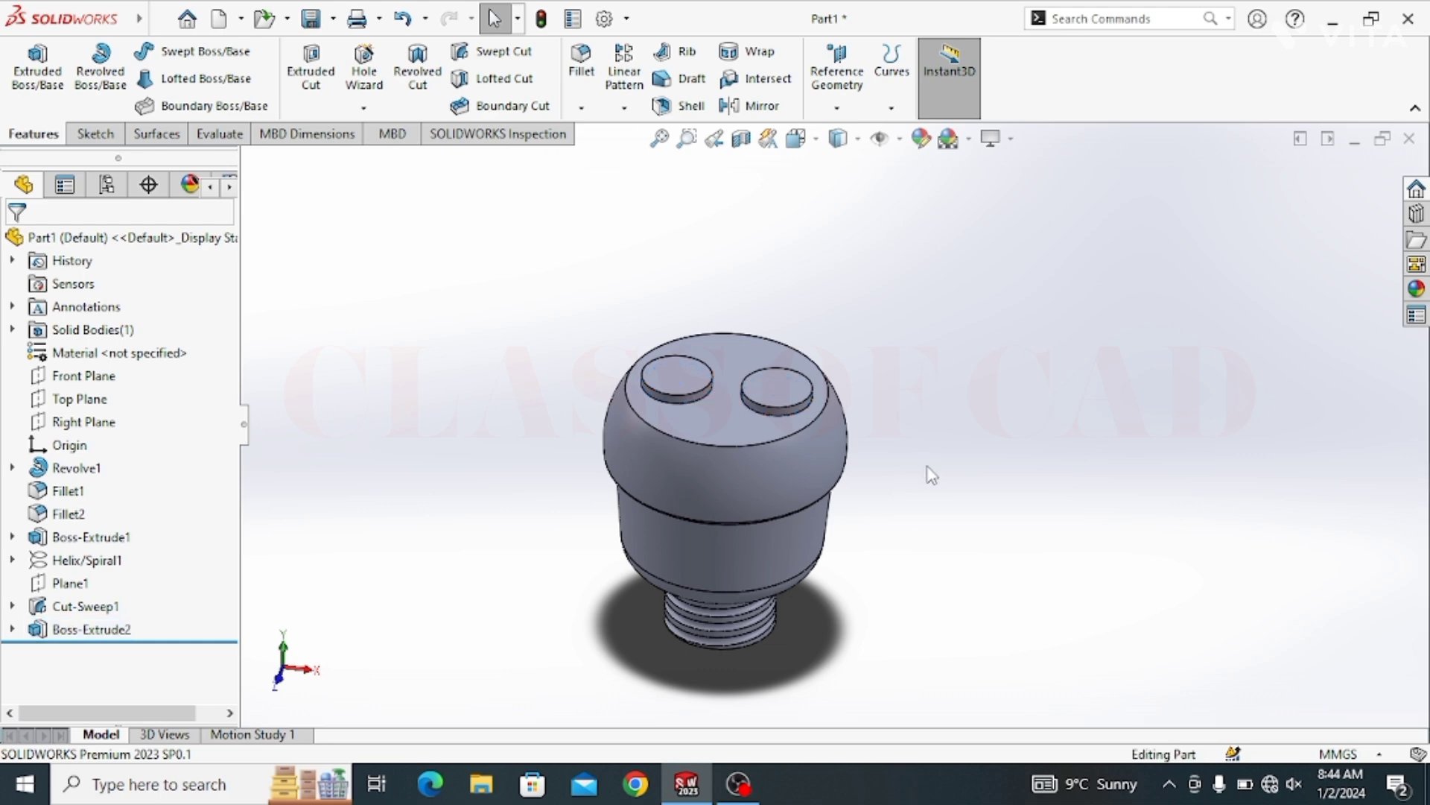
pyautogui.keyDown('ctrl'); pyautogui.moveTo(882, 536); pyautogui.dragTo(782, 582, button='middle'); pyautogui.keyUp('ctrl')
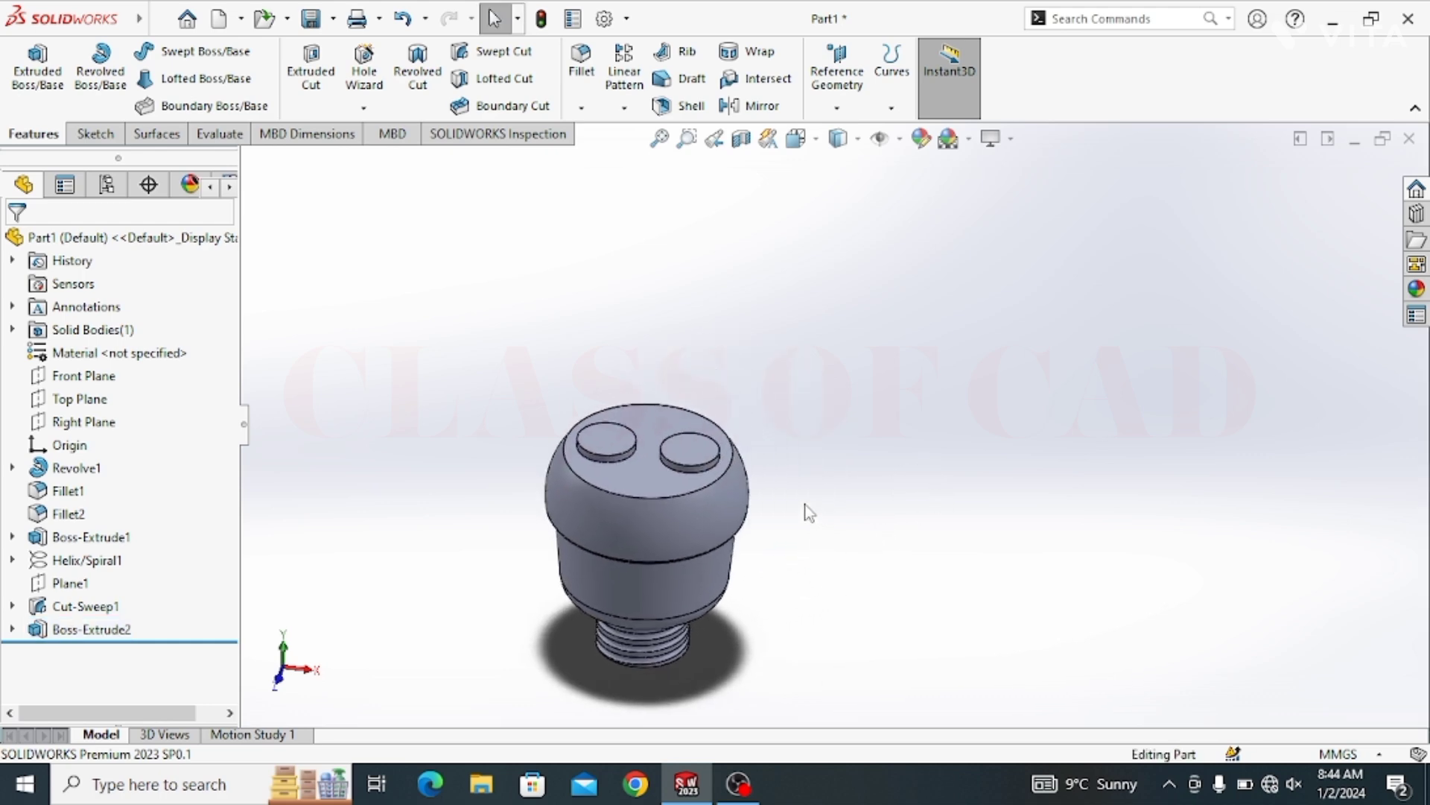
# Create a reference plane on the part's top face, offset 55 mm upward
pyautogui.click(646, 475)
pyautogui.click(837, 82)
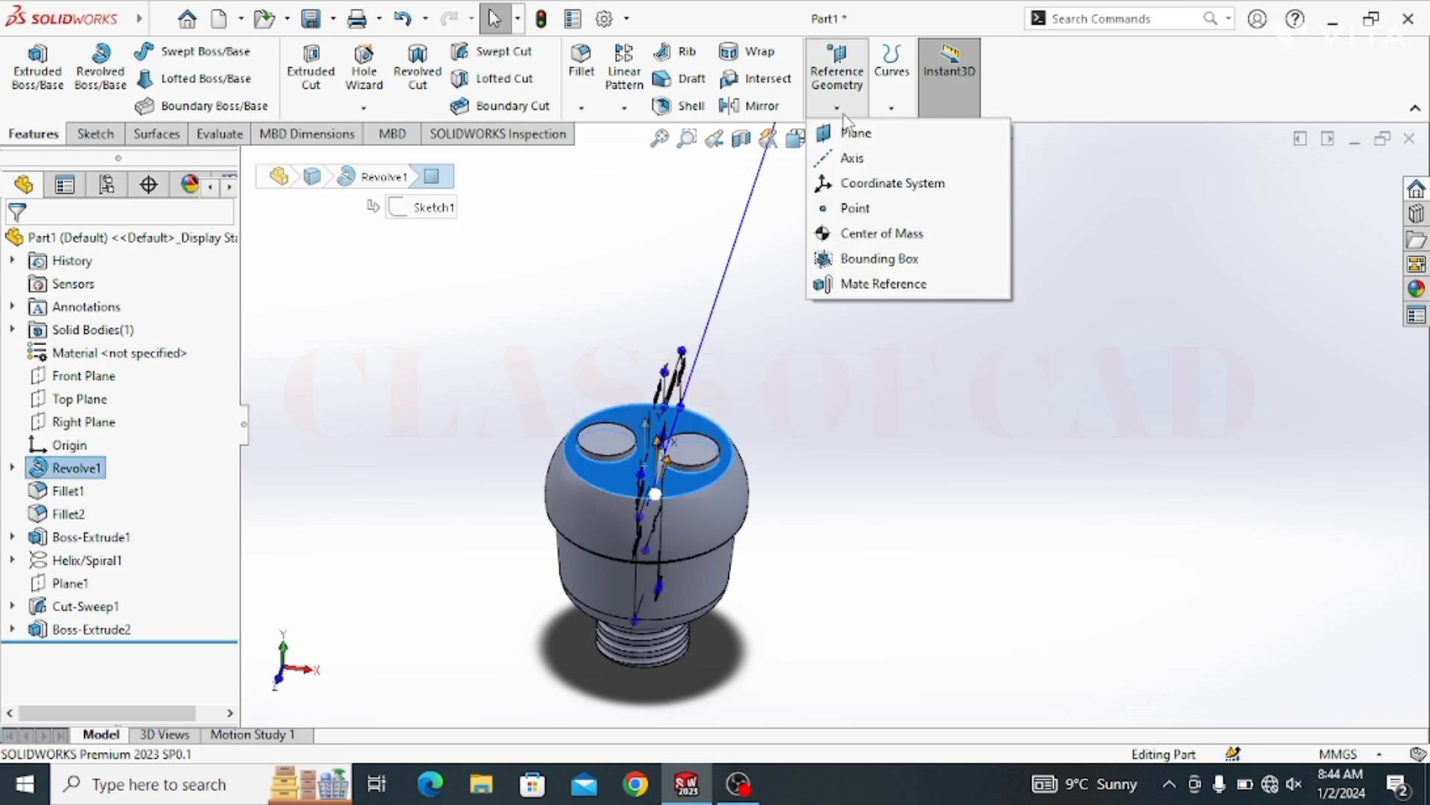
pyautogui.click(856, 138)
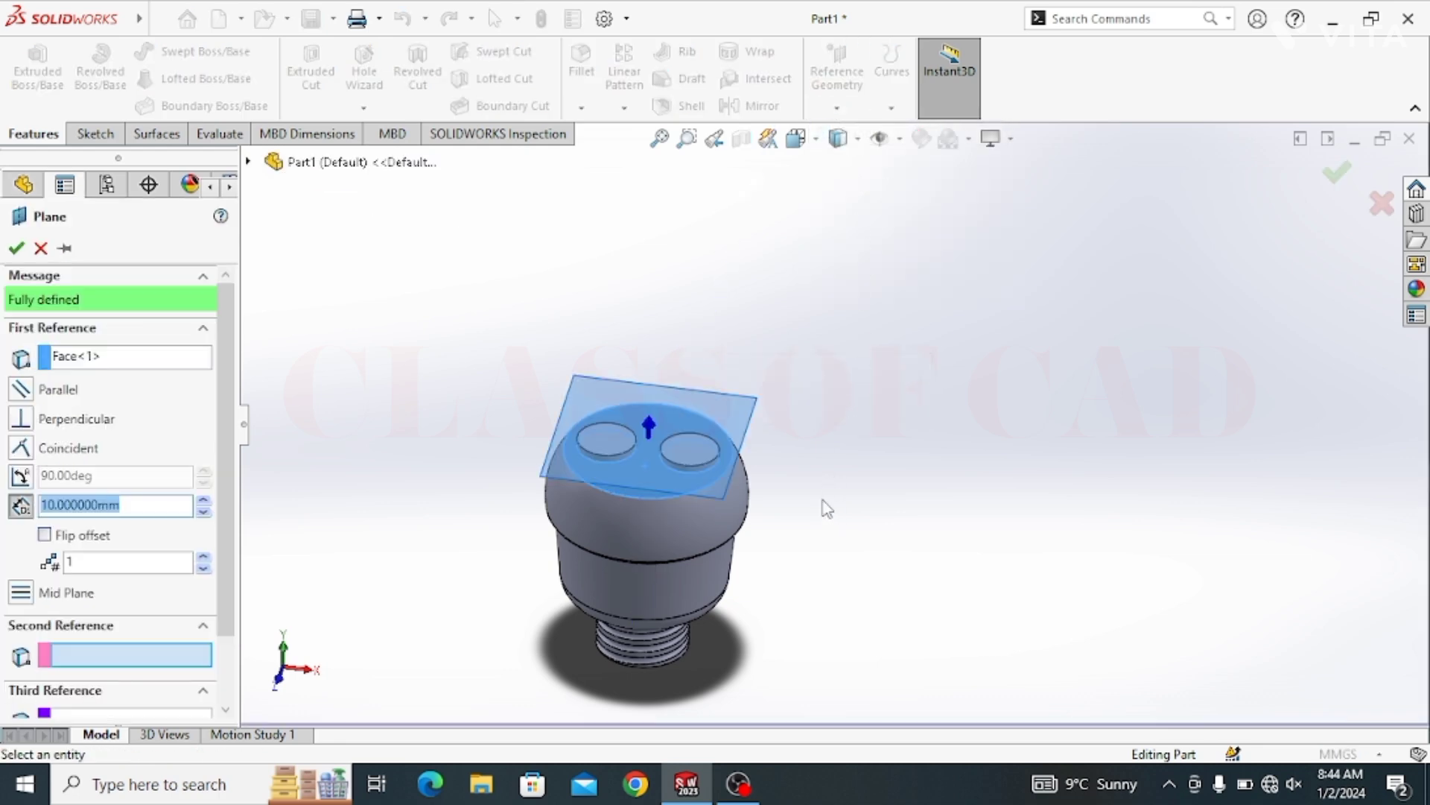
pyautogui.moveTo(824, 501)
pyautogui.mouseDown(button='middle')
pyautogui.moveTo(789, 377)
pyautogui.moveTo(822, 393)
pyautogui.mouseUp(button='middle')
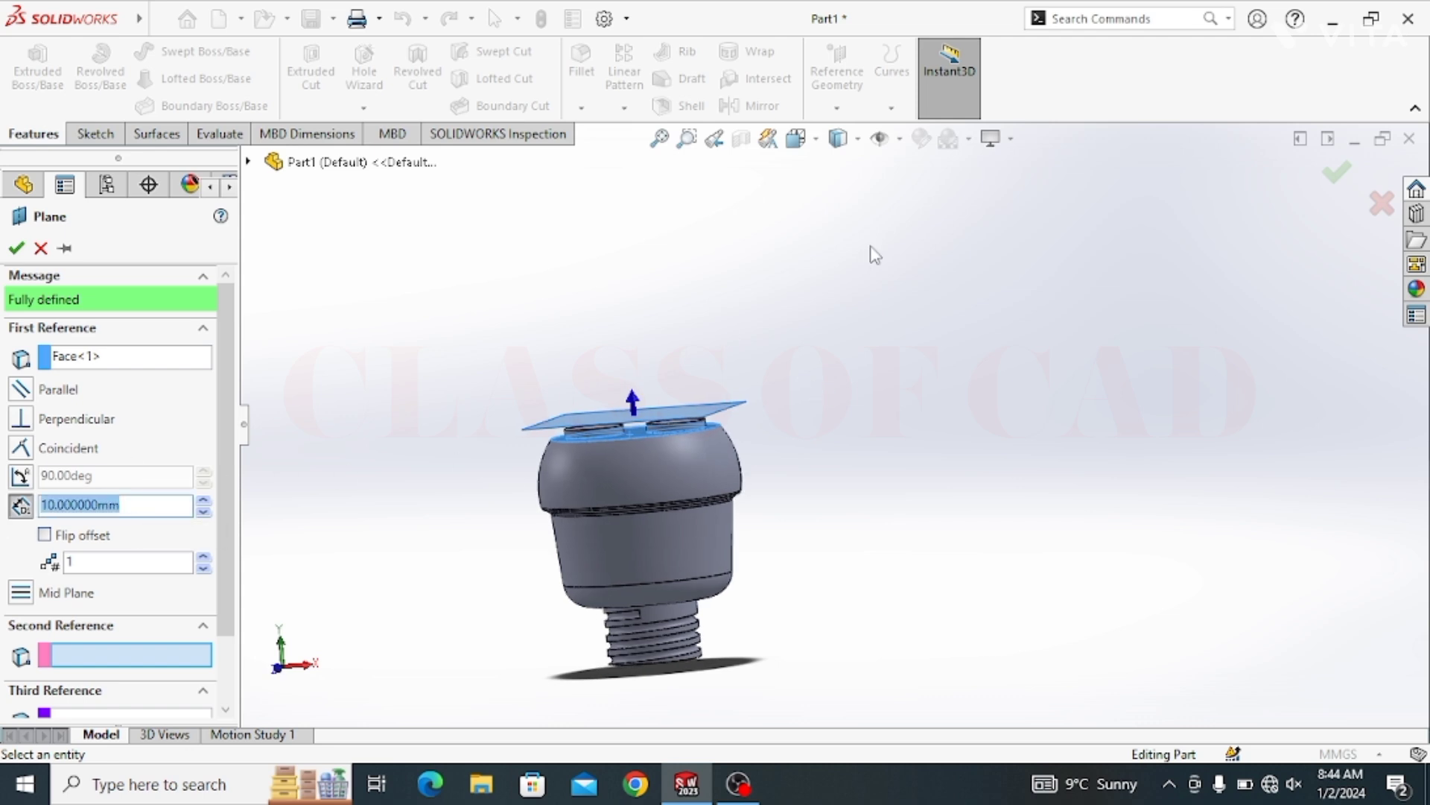
pyautogui.write('40')
pyautogui.write('50')
pyautogui.press('Return')
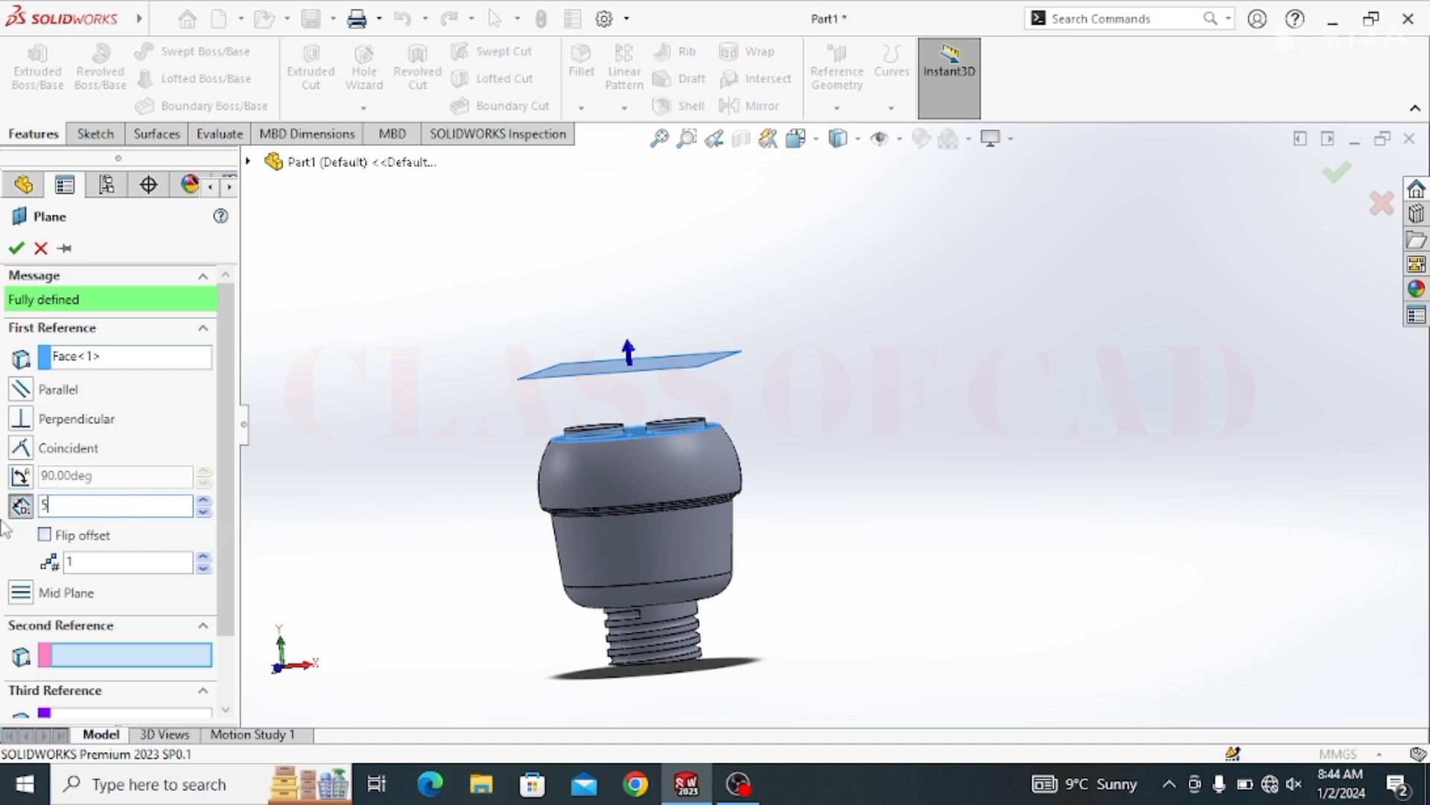
pyautogui.press('Return')
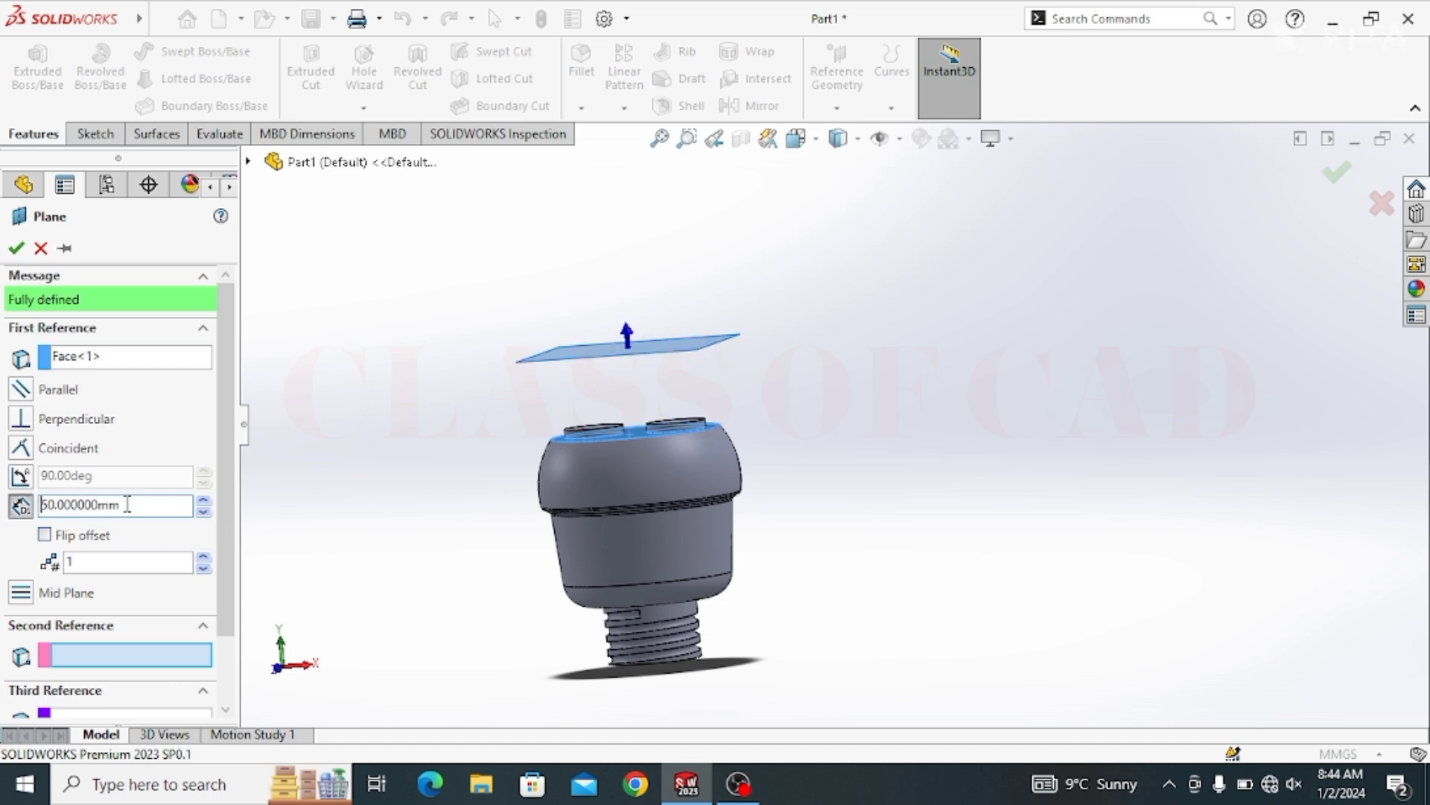
pyautogui.moveTo(127, 504); pyautogui.dragTo(4, 507)
pyautogui.write('5')
pyautogui.press('Return')
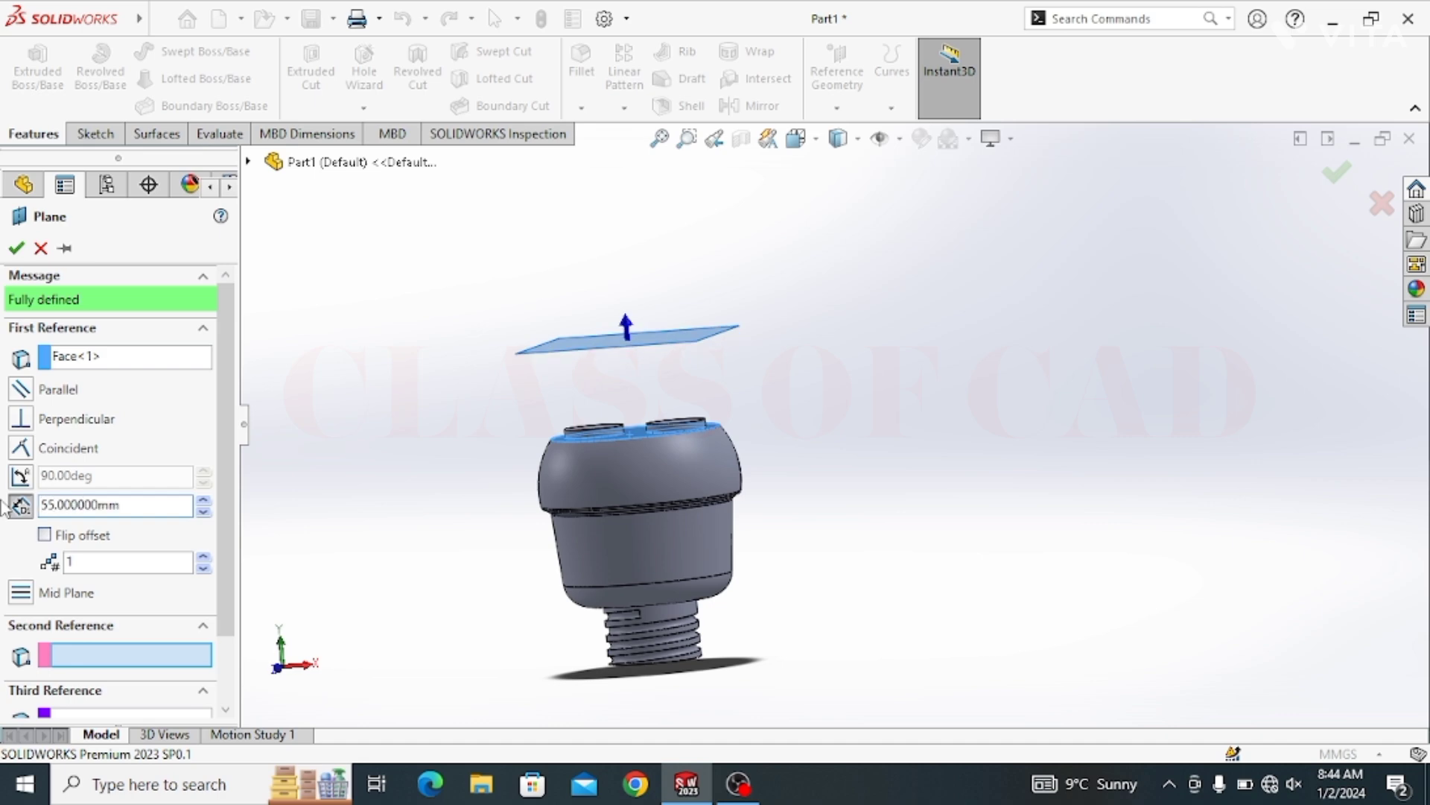
# Accept the offset plane as Plane2 and start a sketch on it
pyautogui.click(15, 250)
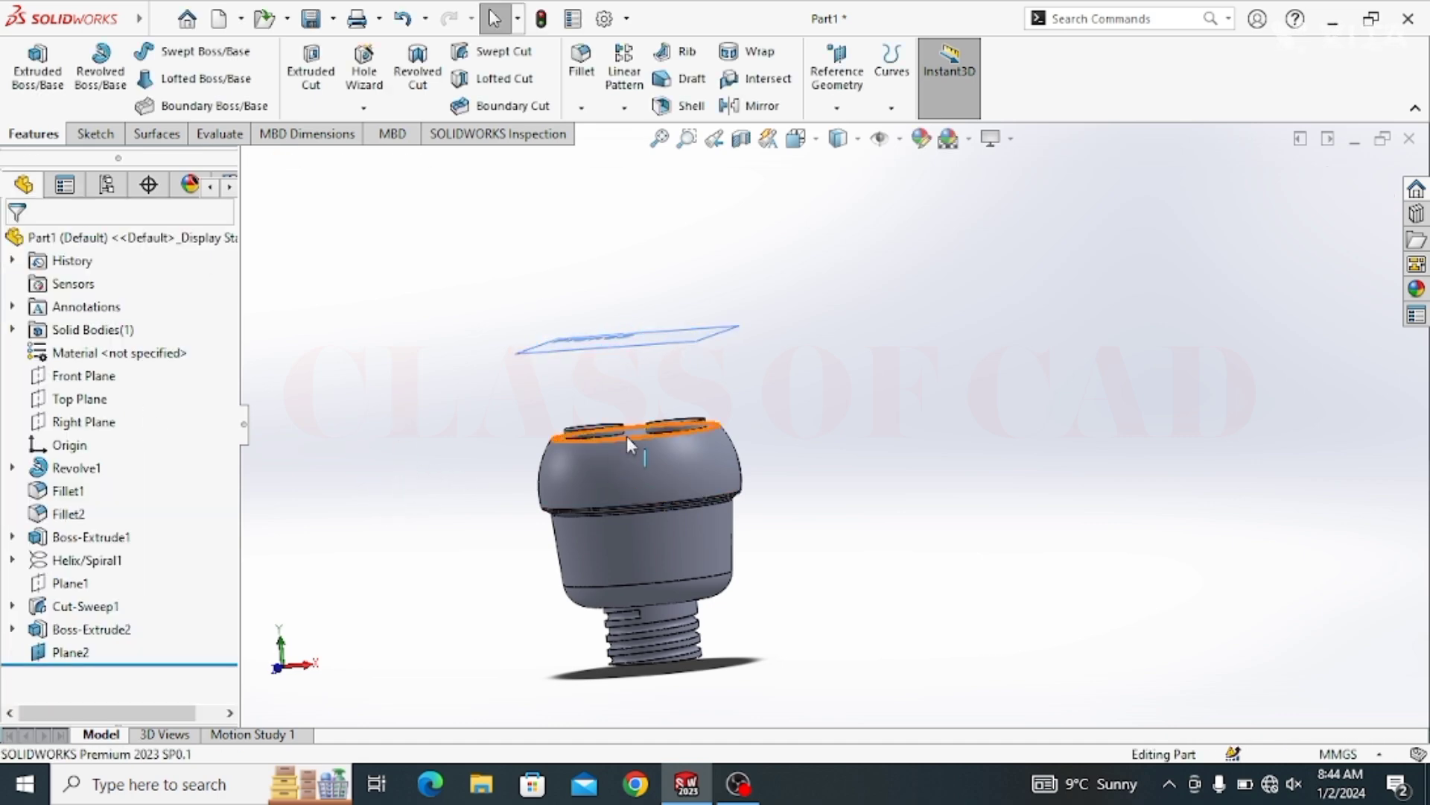
pyautogui.moveTo(627, 436); pyautogui.dragTo(693, 337, button='middle')
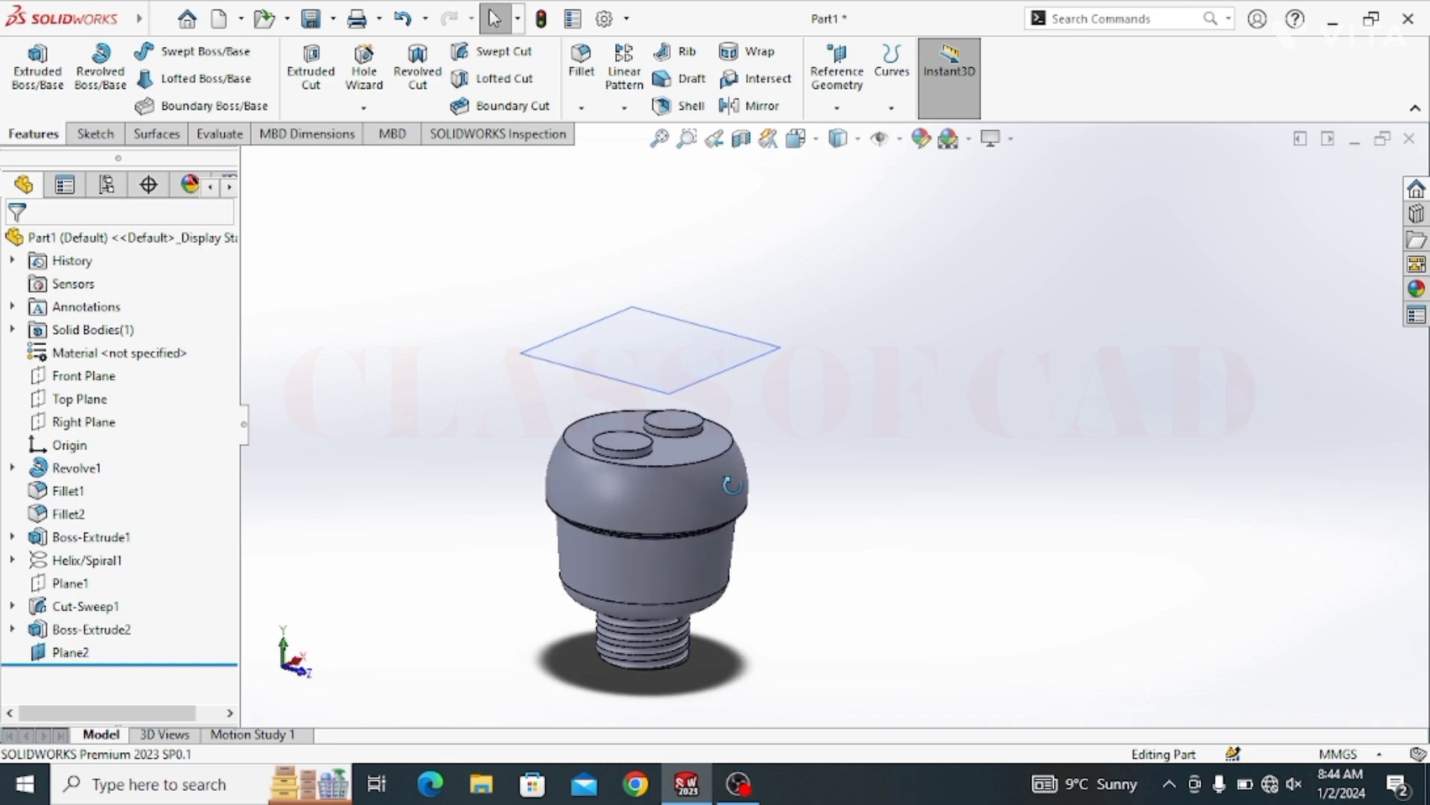
pyautogui.click(669, 356)
pyautogui.click(761, 287)
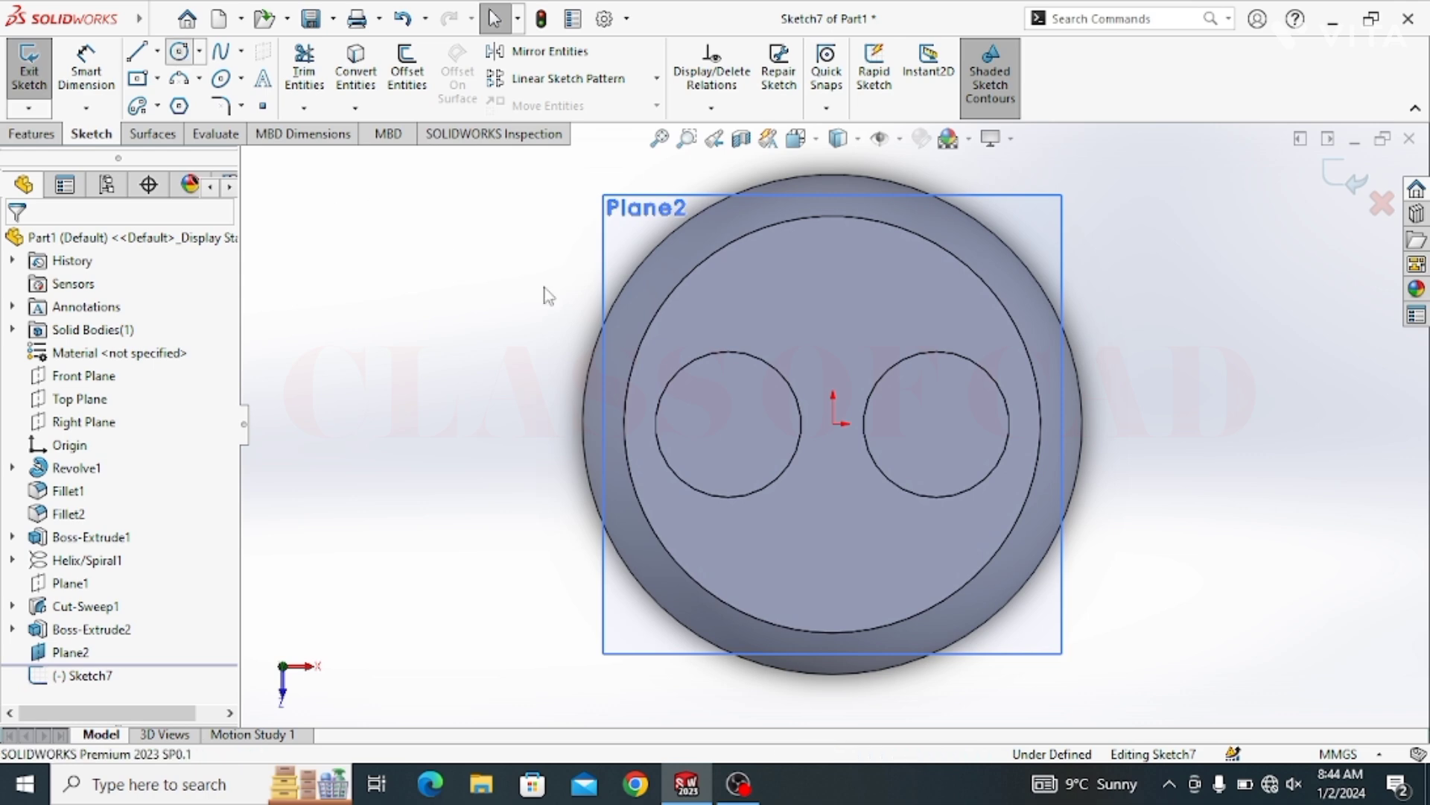
# Draw a circle centred on the origin and dimension it to 130 mm diameter
pyautogui.click(833, 423)
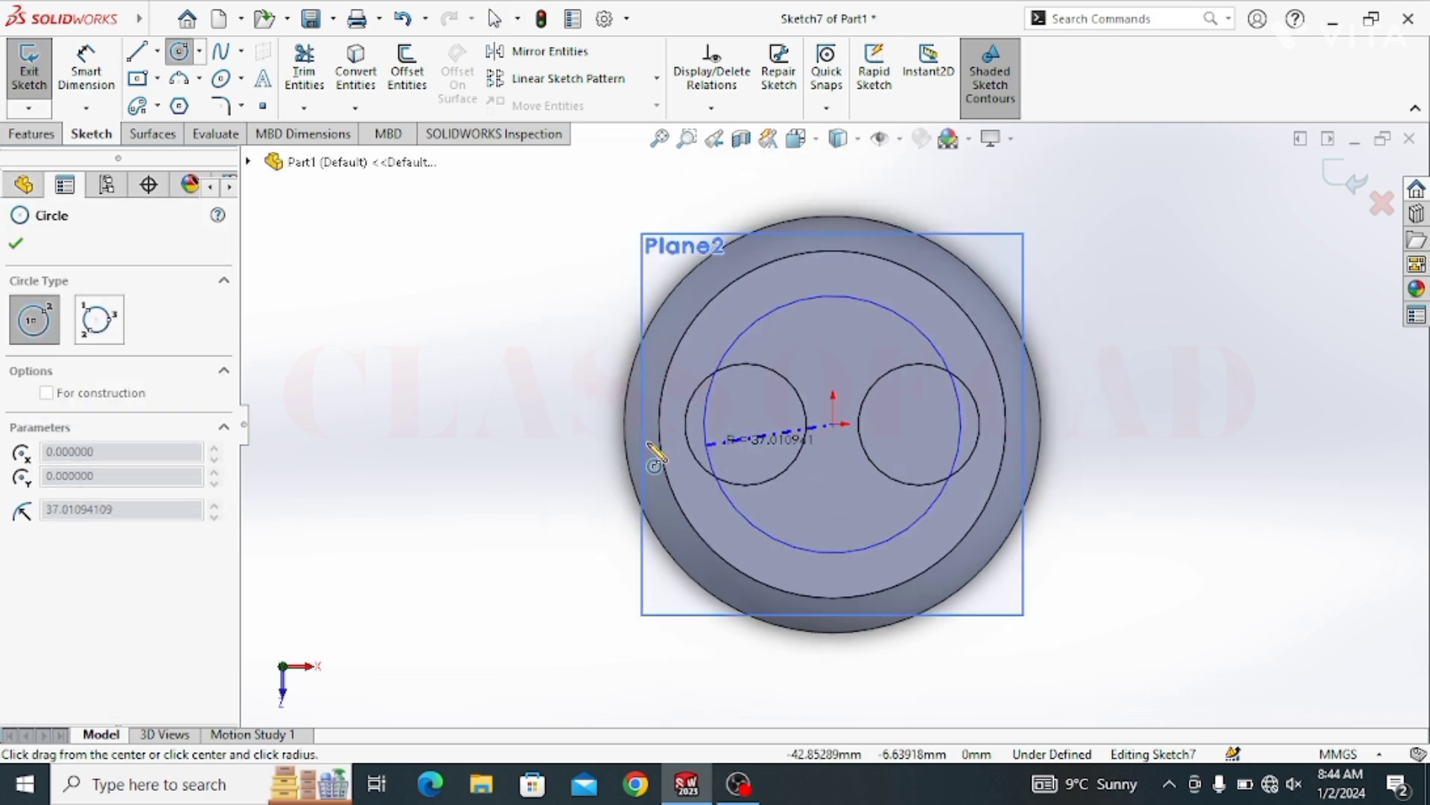
pyautogui.click(610, 438)
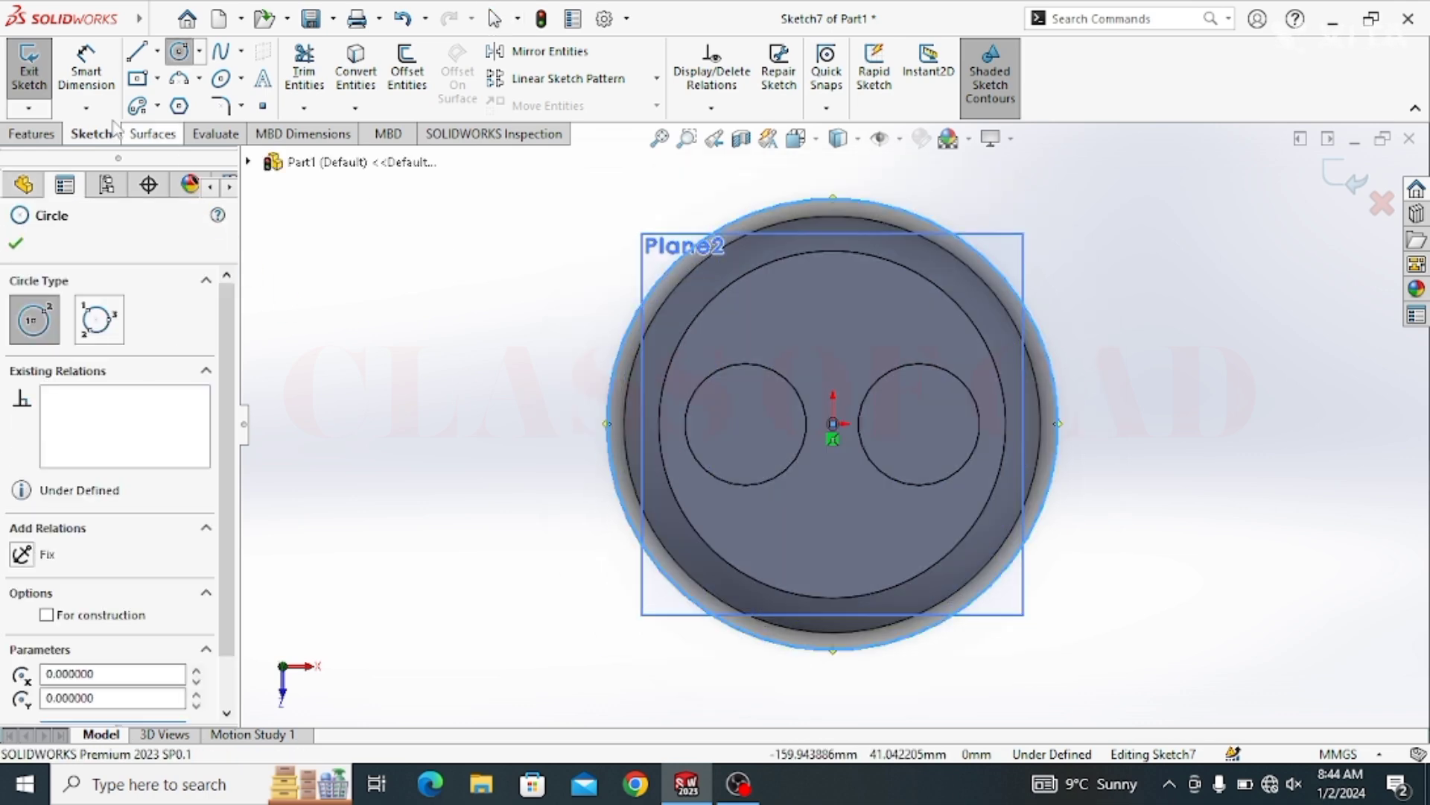
pyautogui.click(85, 71)
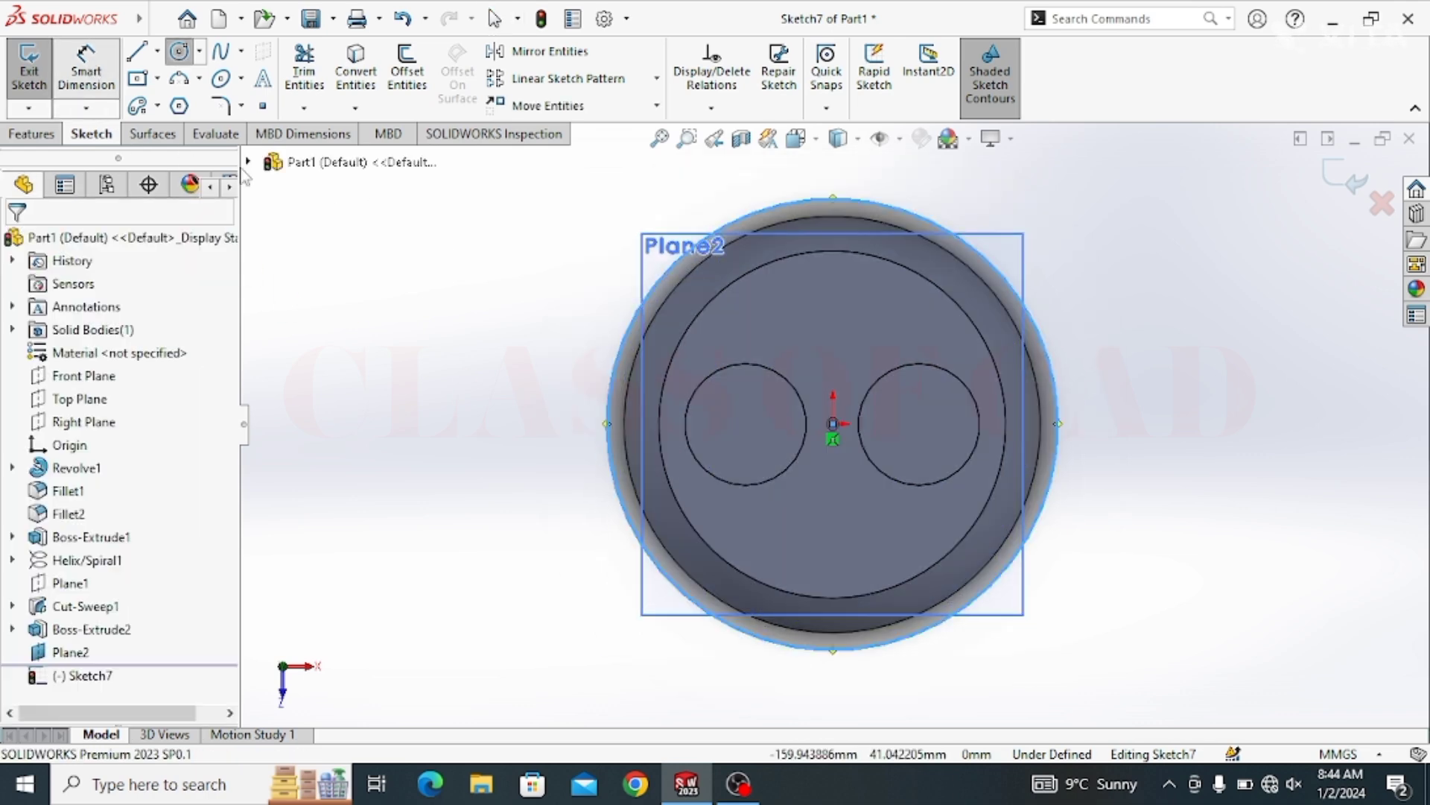
pyautogui.click(573, 410)
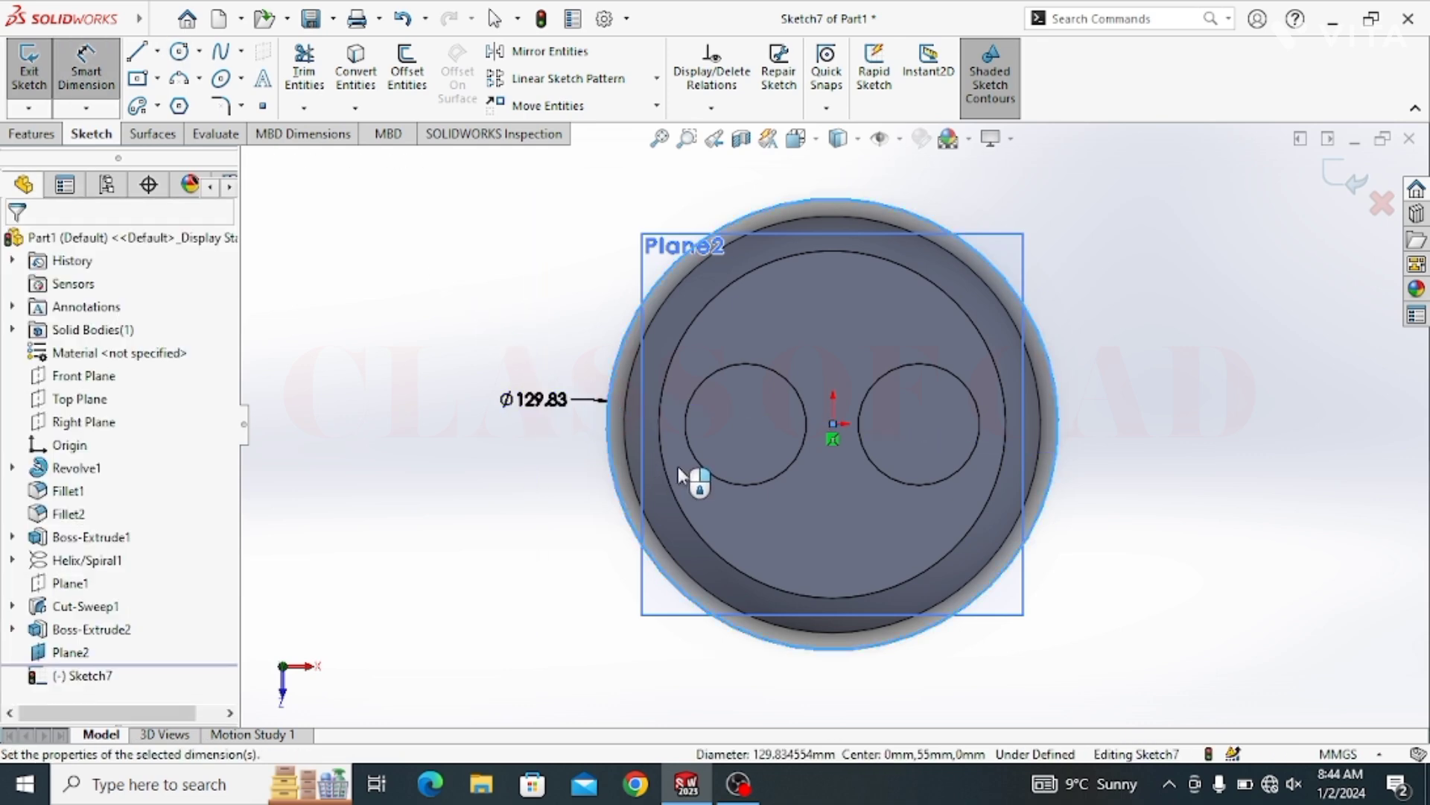
pyautogui.write('130')
pyautogui.press('Escape')
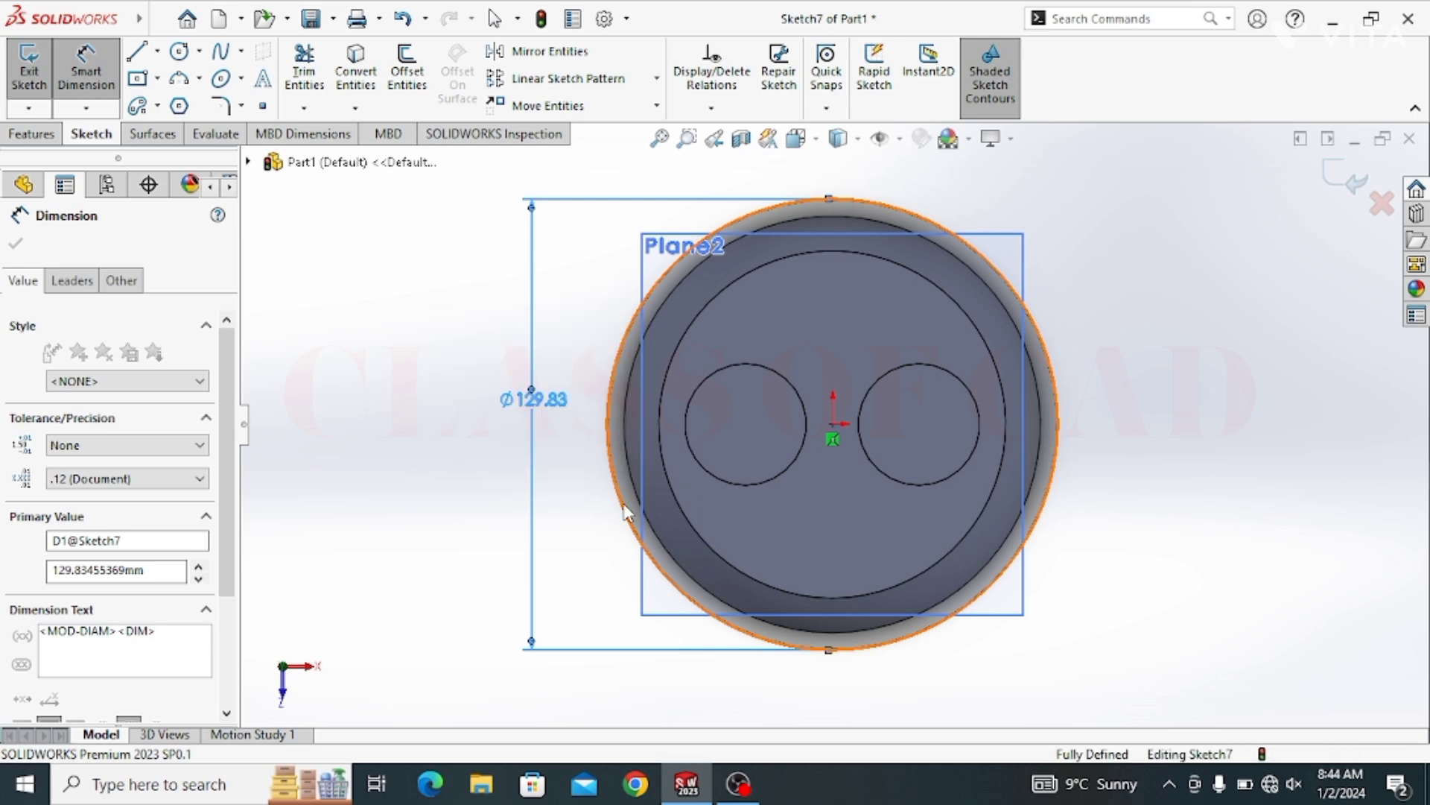
pyautogui.click(1307, 227)
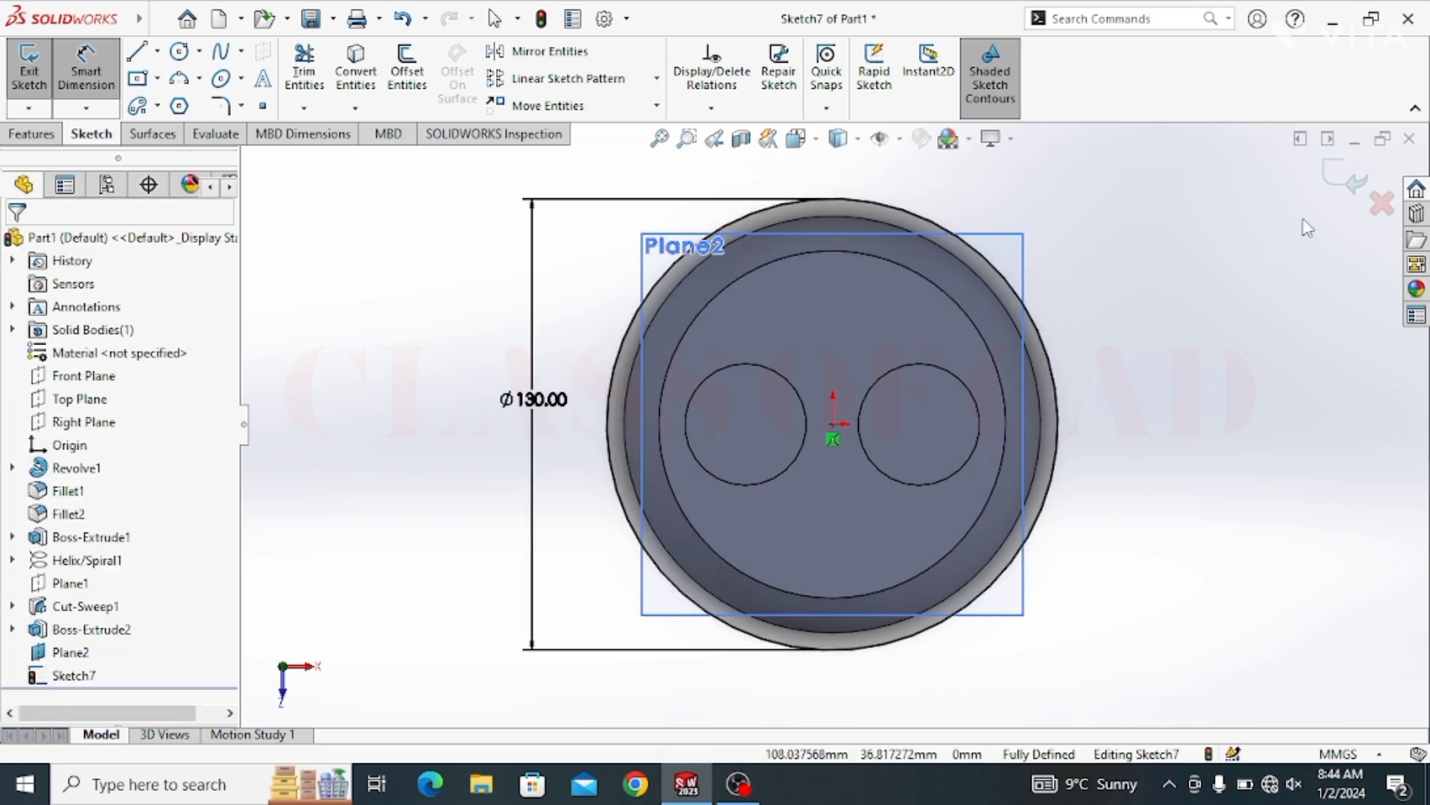
pyautogui.press('Escape')
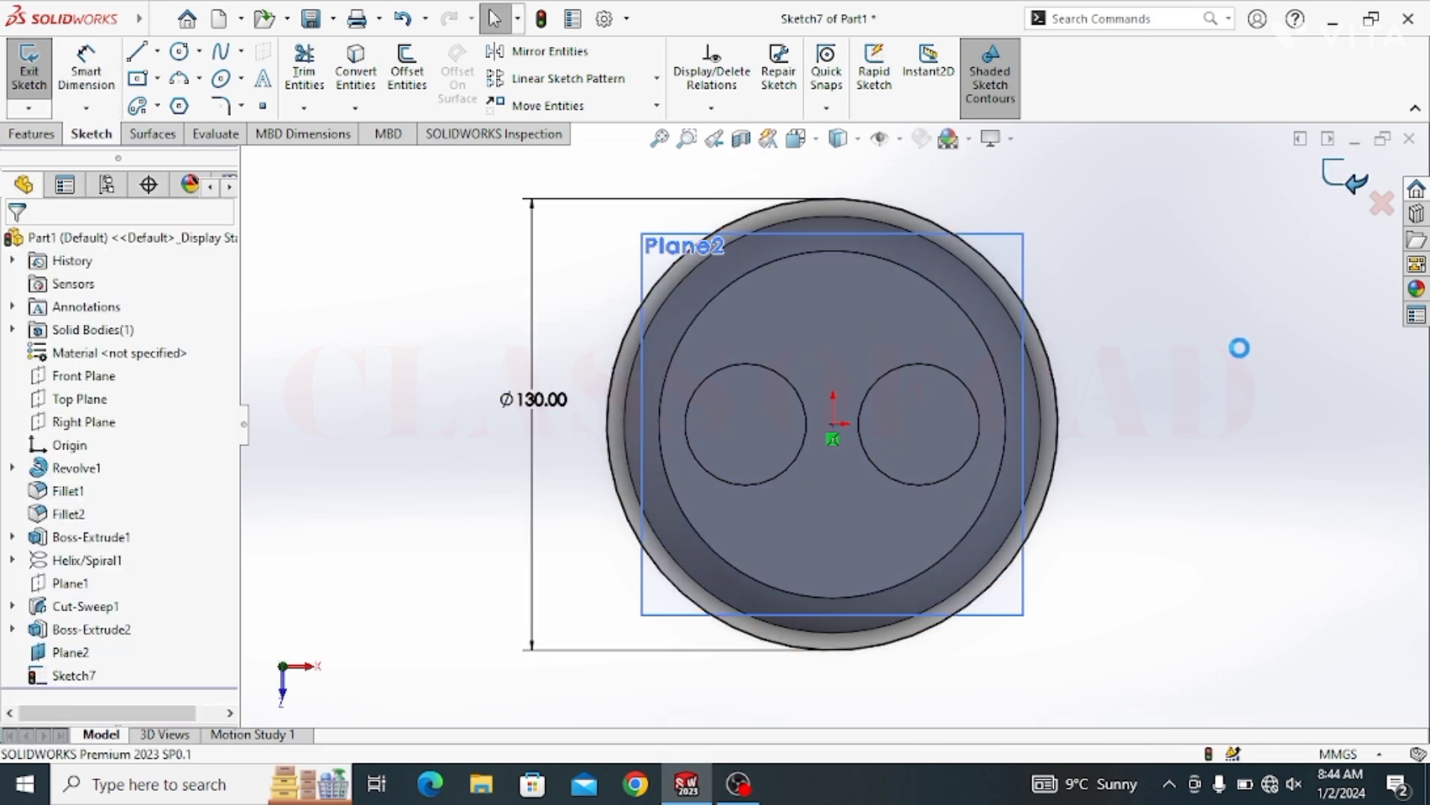
# Close the circle sketch and hide Plane2, viewing the part in tilted 3D
pyautogui.click(1023, 616)
pyautogui.click(1144, 549)
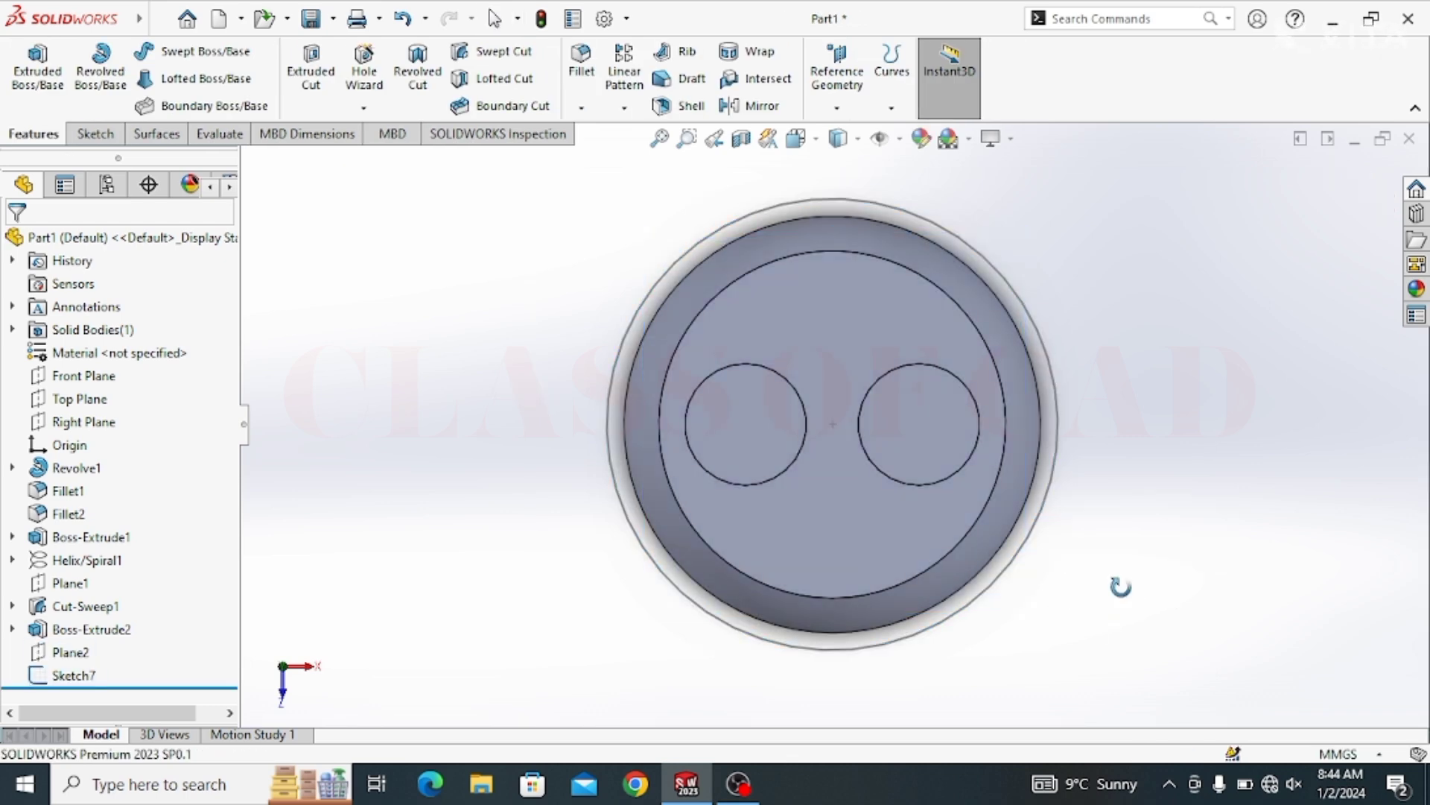
pyautogui.moveTo(1118, 584); pyautogui.dragTo(1113, 405, button='middle')
pyautogui.scroll(3, 961, 462)
pyautogui.scroll(2, 825, 473)
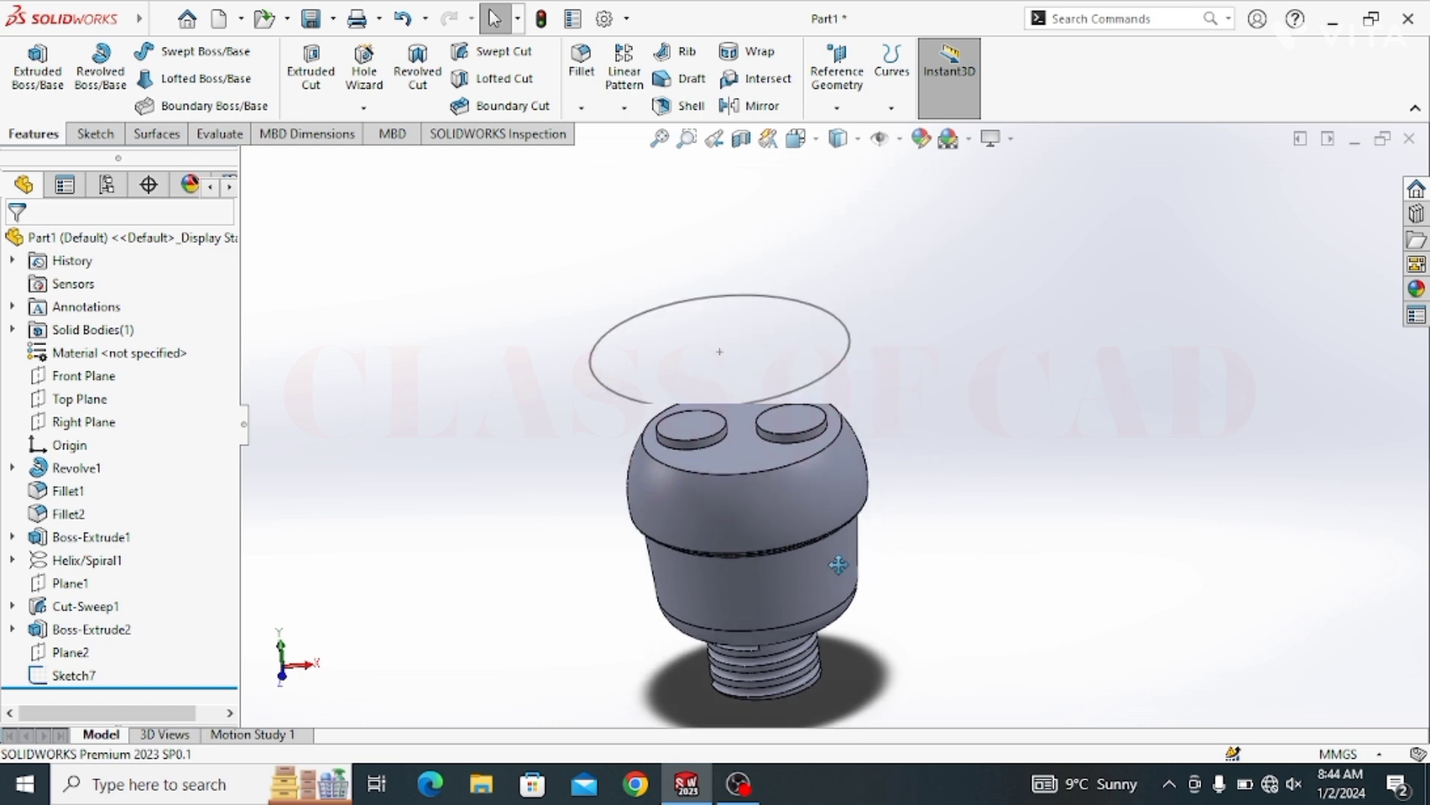
# Remove the Sheet Metal tab from the CommandManager's displayed tabs
pyautogui.moveTo(781, 601); pyautogui.dragTo(794, 559, button='middle')
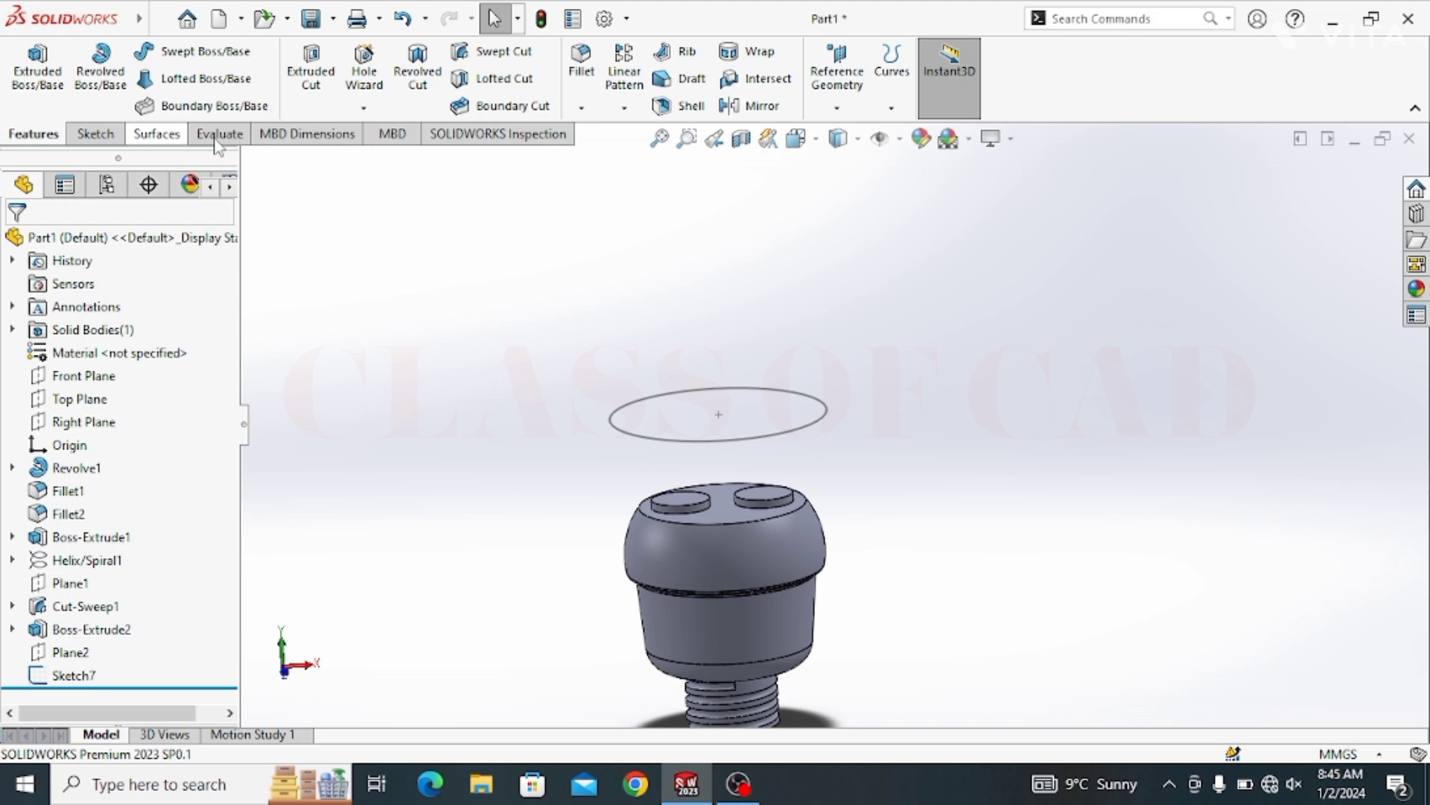
pyautogui.rightClick(470, 140)
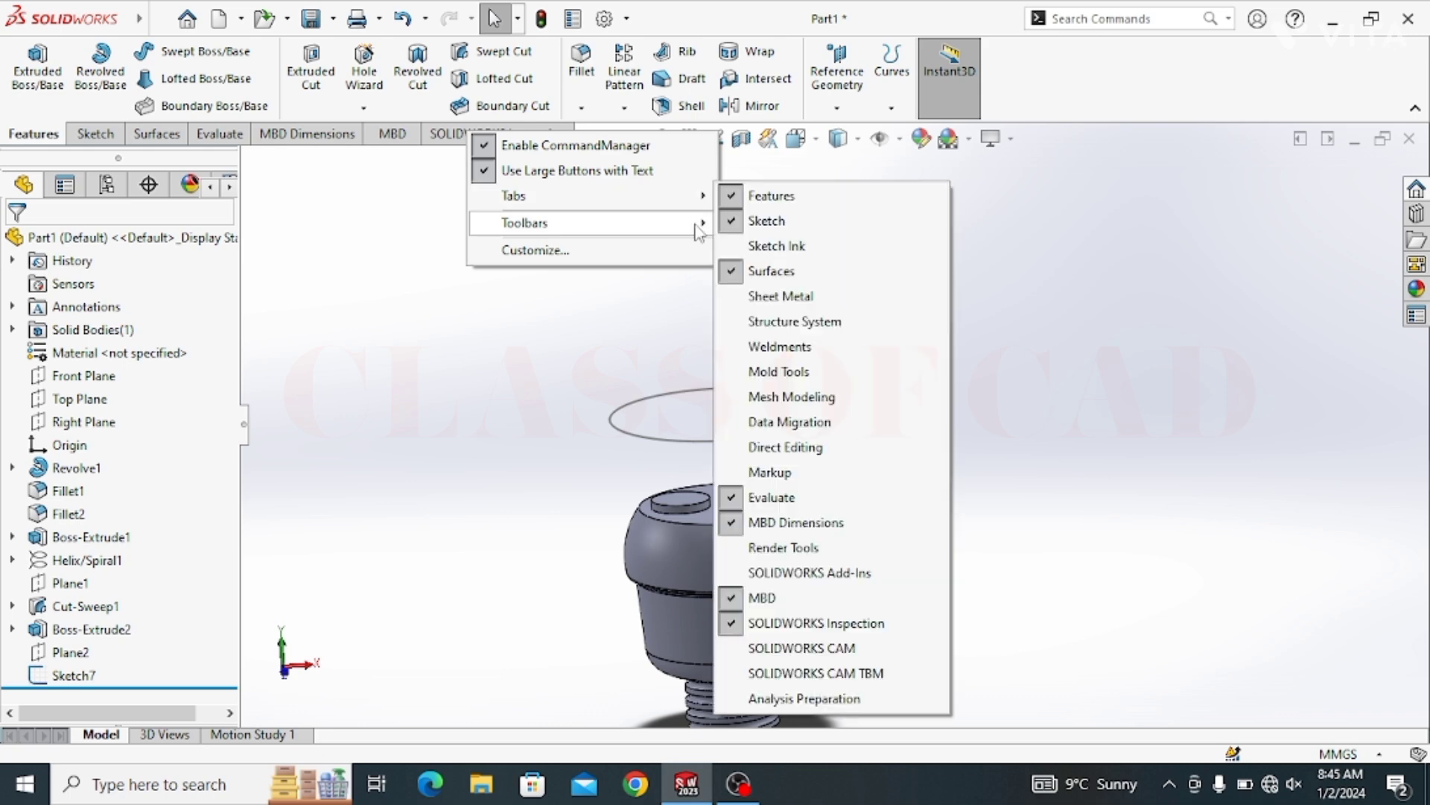
pyautogui.moveTo(592, 195)
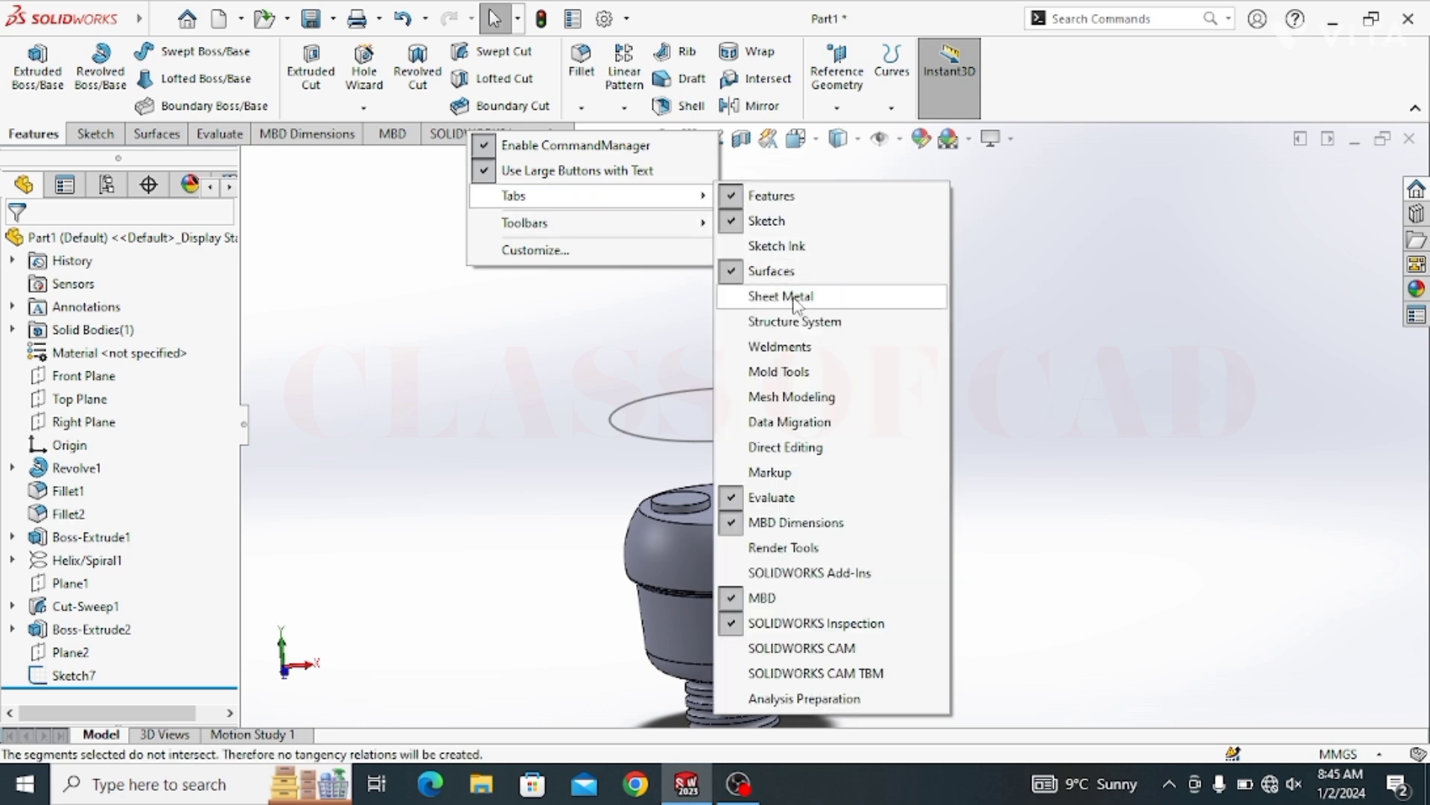
pyautogui.click(796, 302)
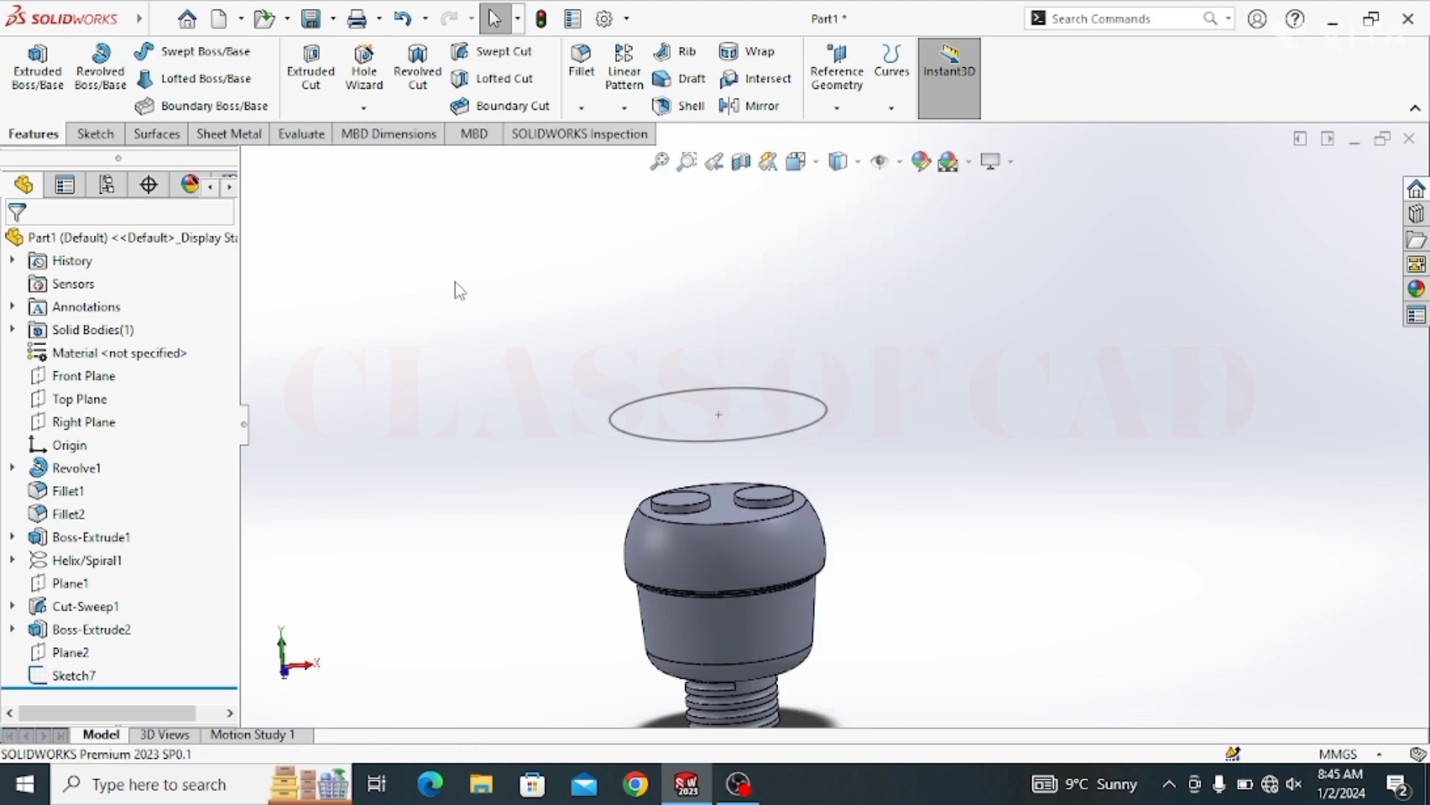
pyautogui.click(229, 134)
pyautogui.rightClick(229, 141)
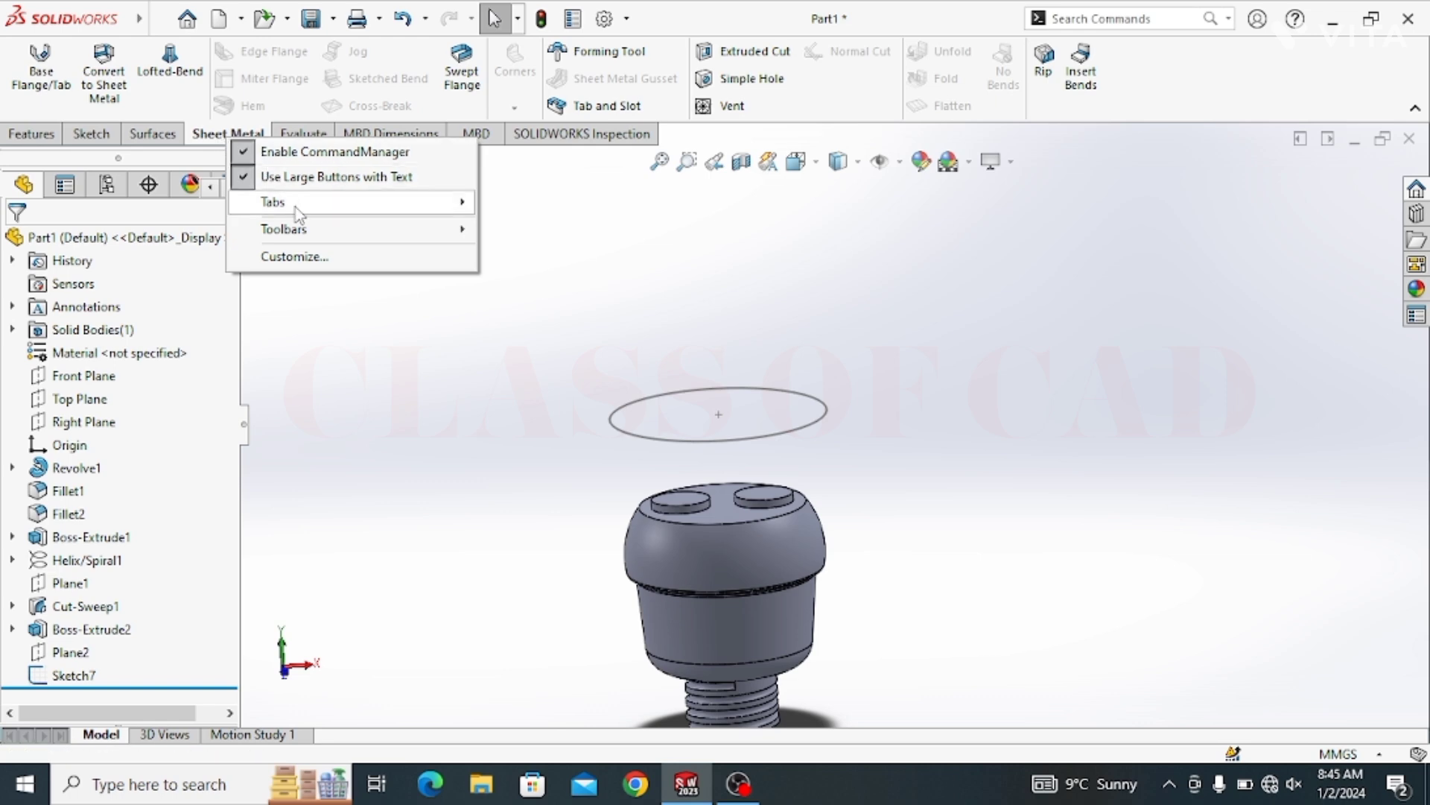
pyautogui.moveTo(273, 201)
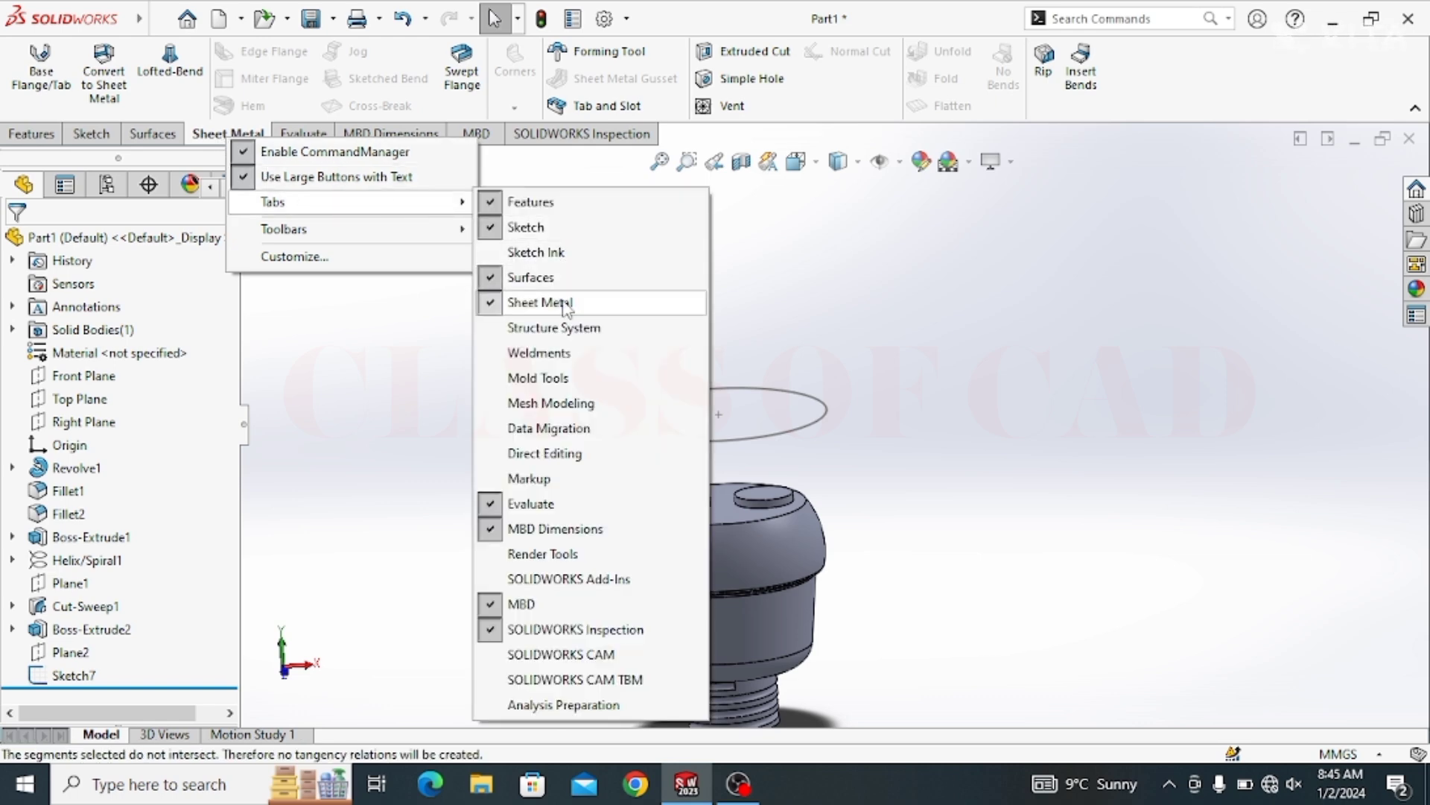
pyautogui.click(564, 305)
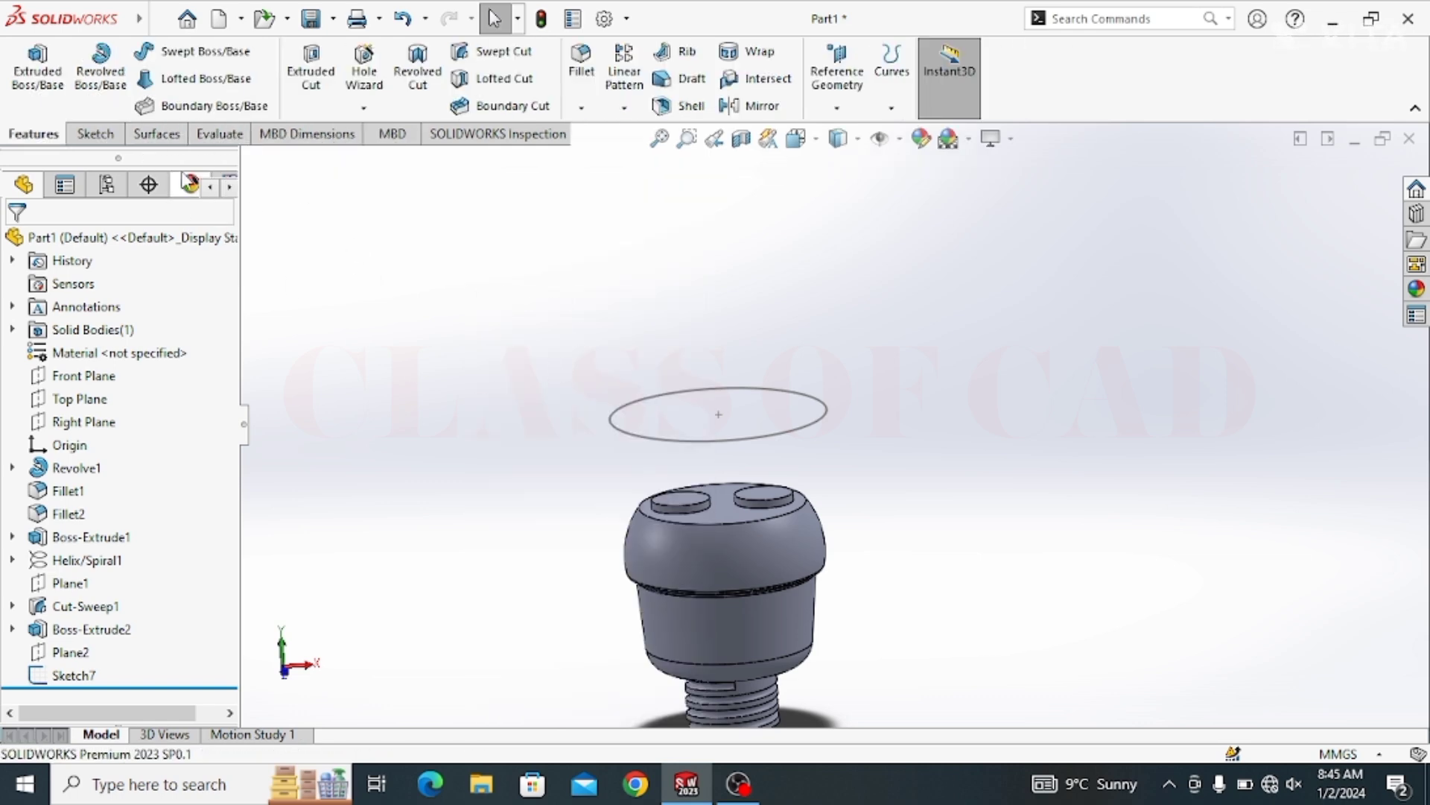
# Extrude Sketch7's circle as an Extruded Surface with a 130 mm Blind depth
pyautogui.click(96, 134)
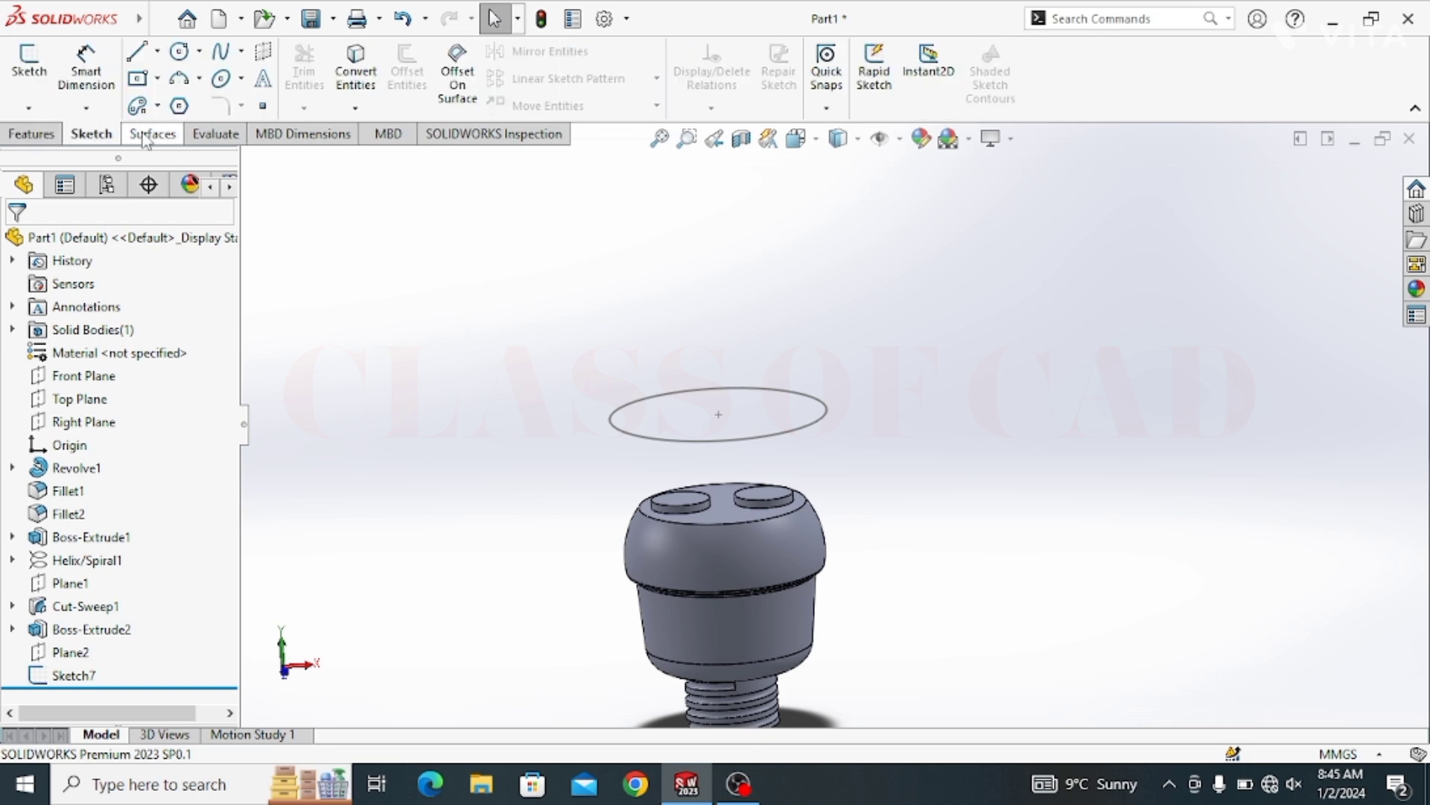
pyautogui.click(166, 135)
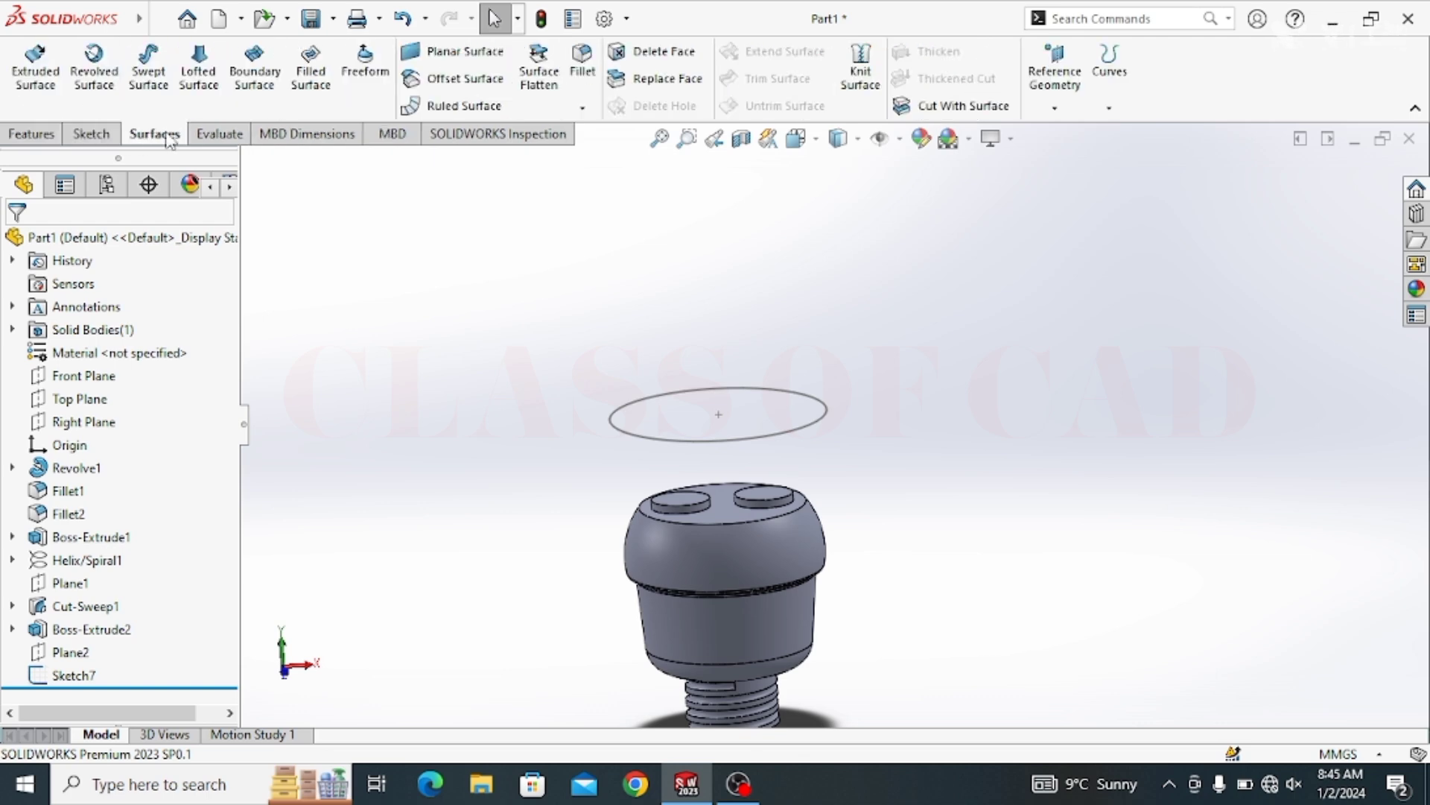
pyautogui.click(35, 71)
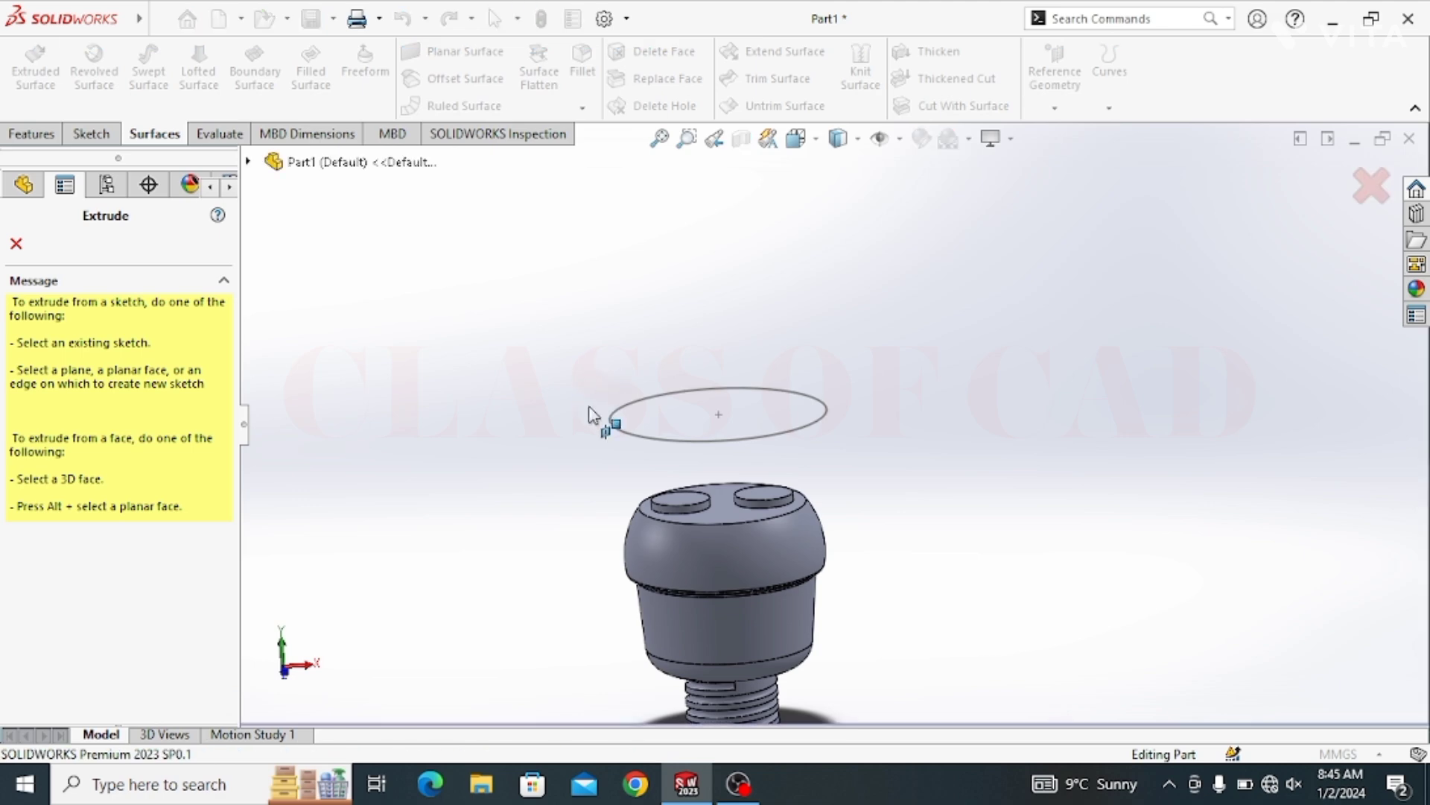
pyautogui.click(619, 434)
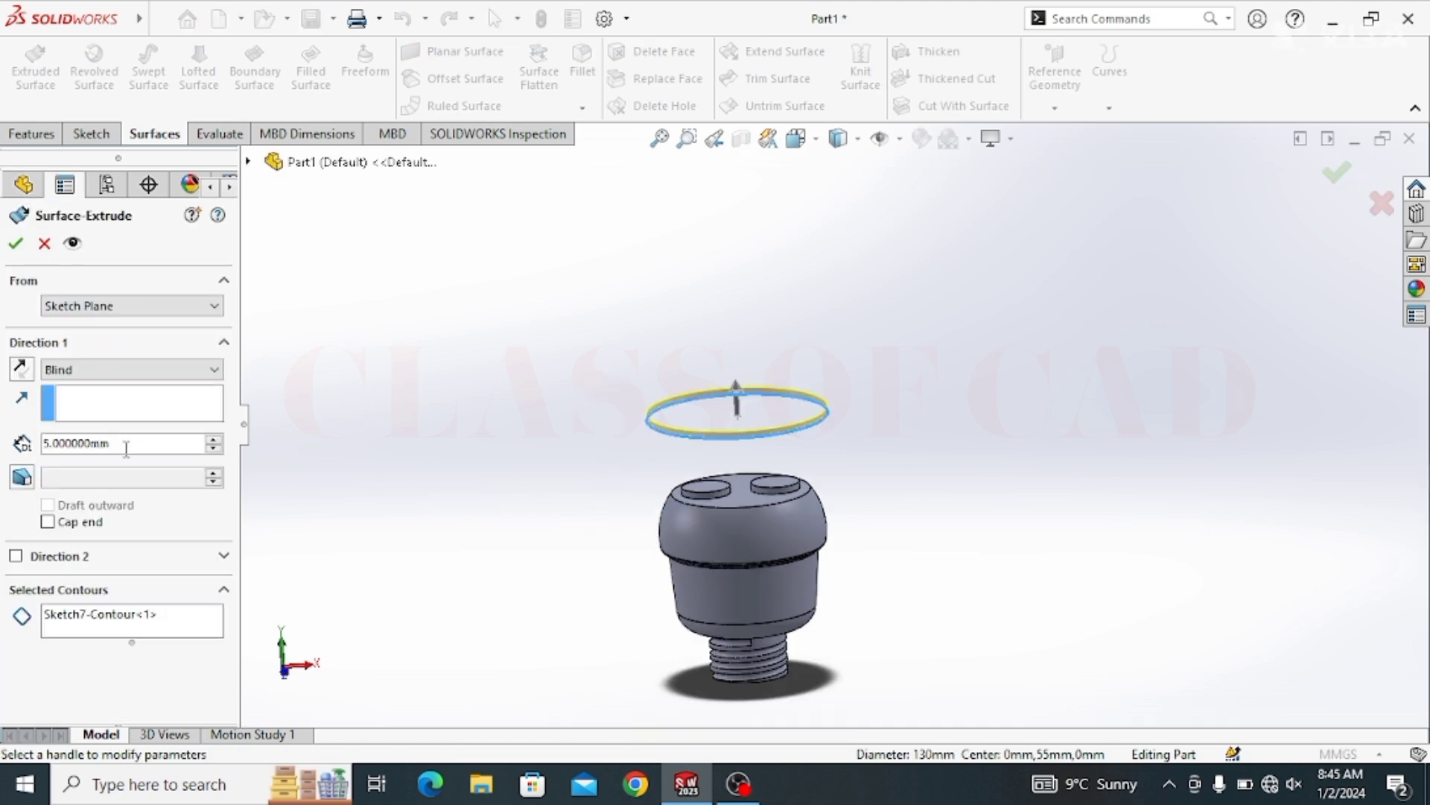
pyautogui.moveTo(63, 463); pyautogui.dragTo(3, 475)
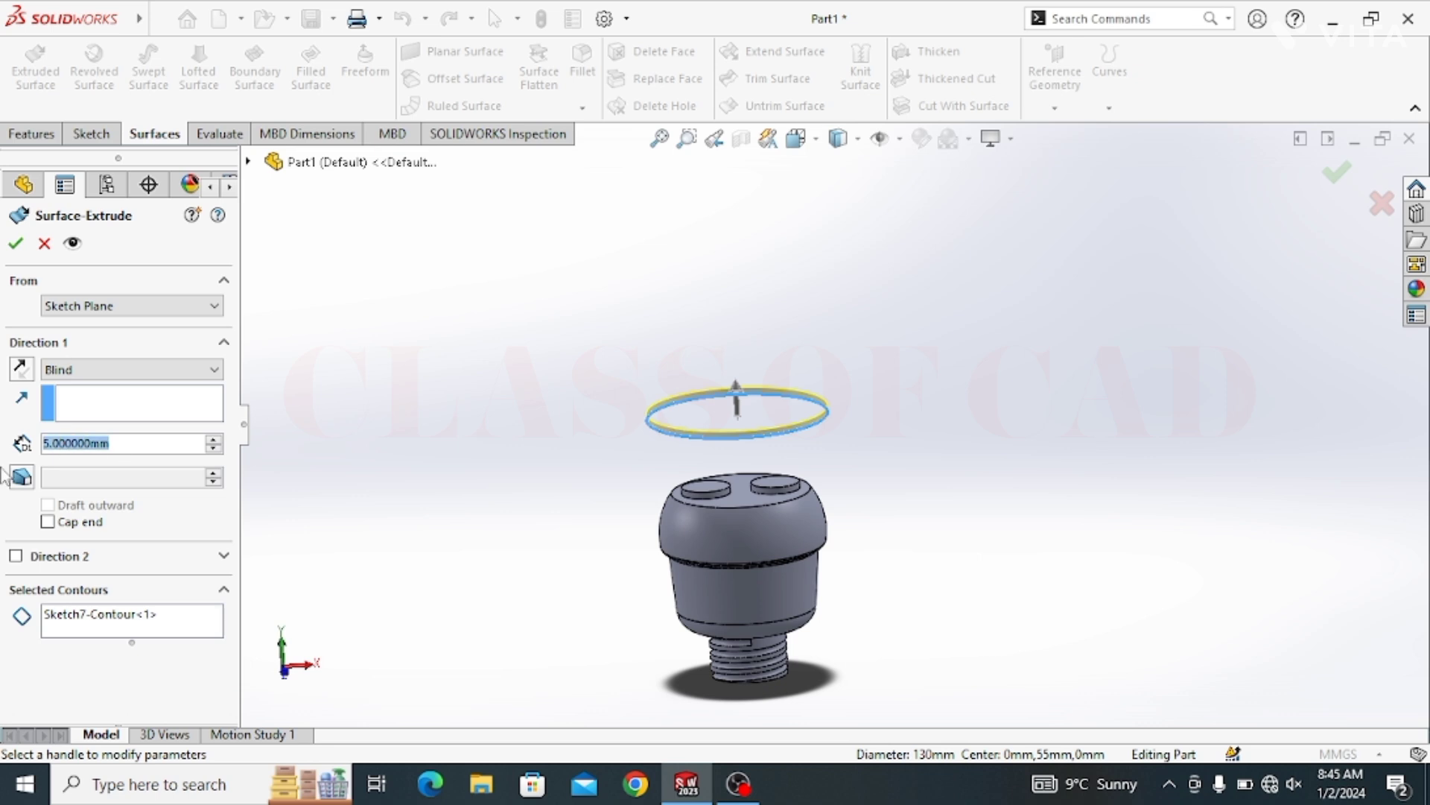
pyautogui.write('80')
pyautogui.press('Return')
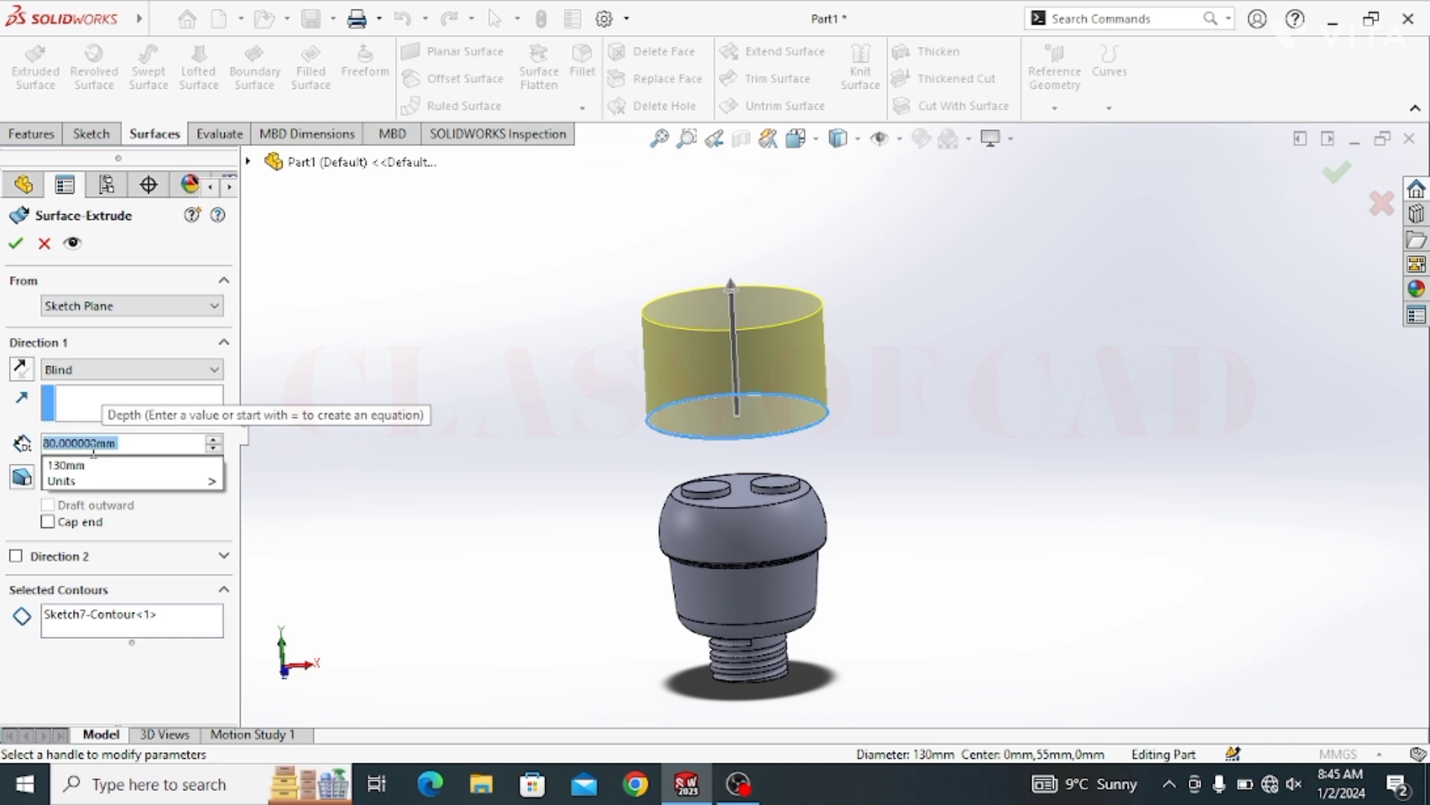
pyautogui.write('130')
pyautogui.press('Return')
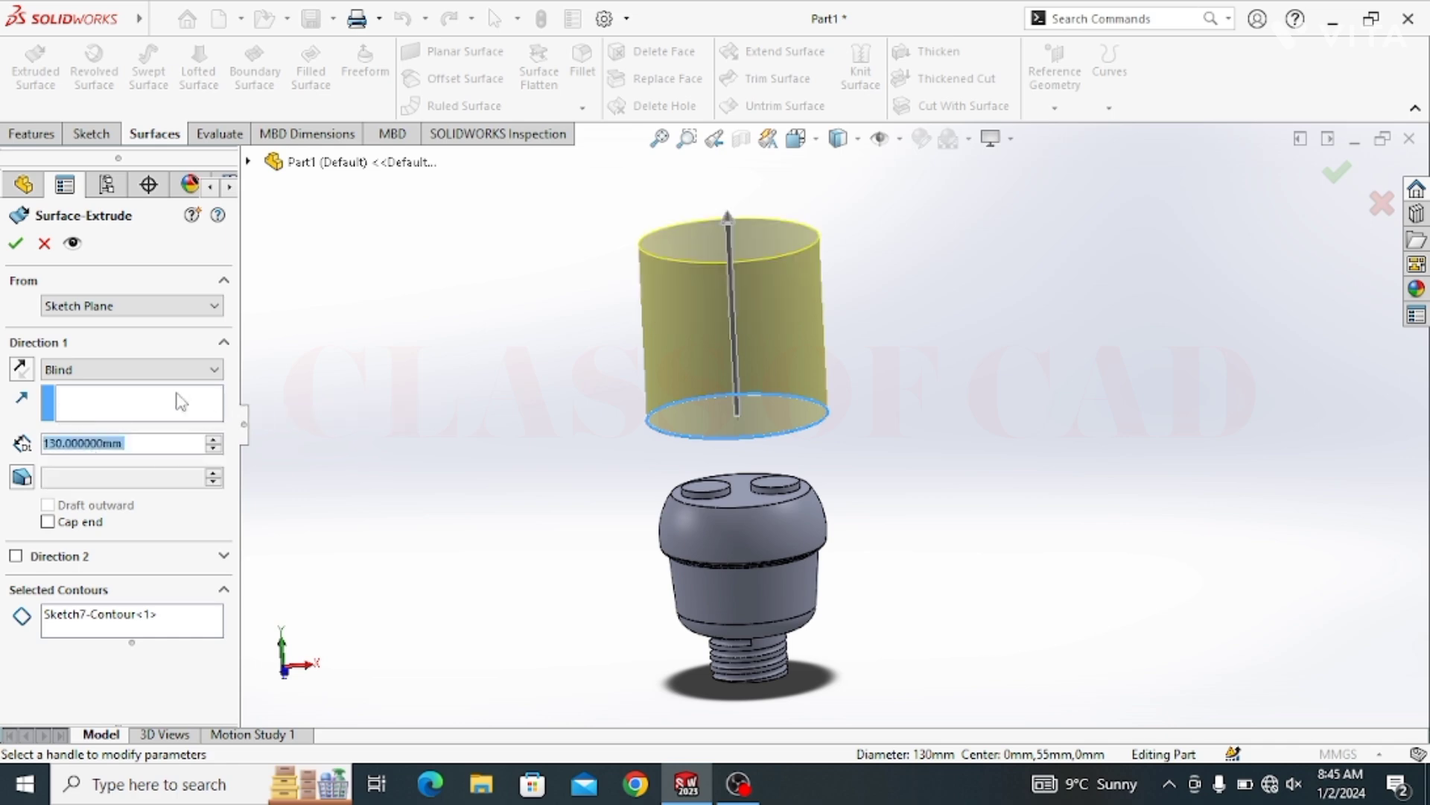
pyautogui.click(15, 243)
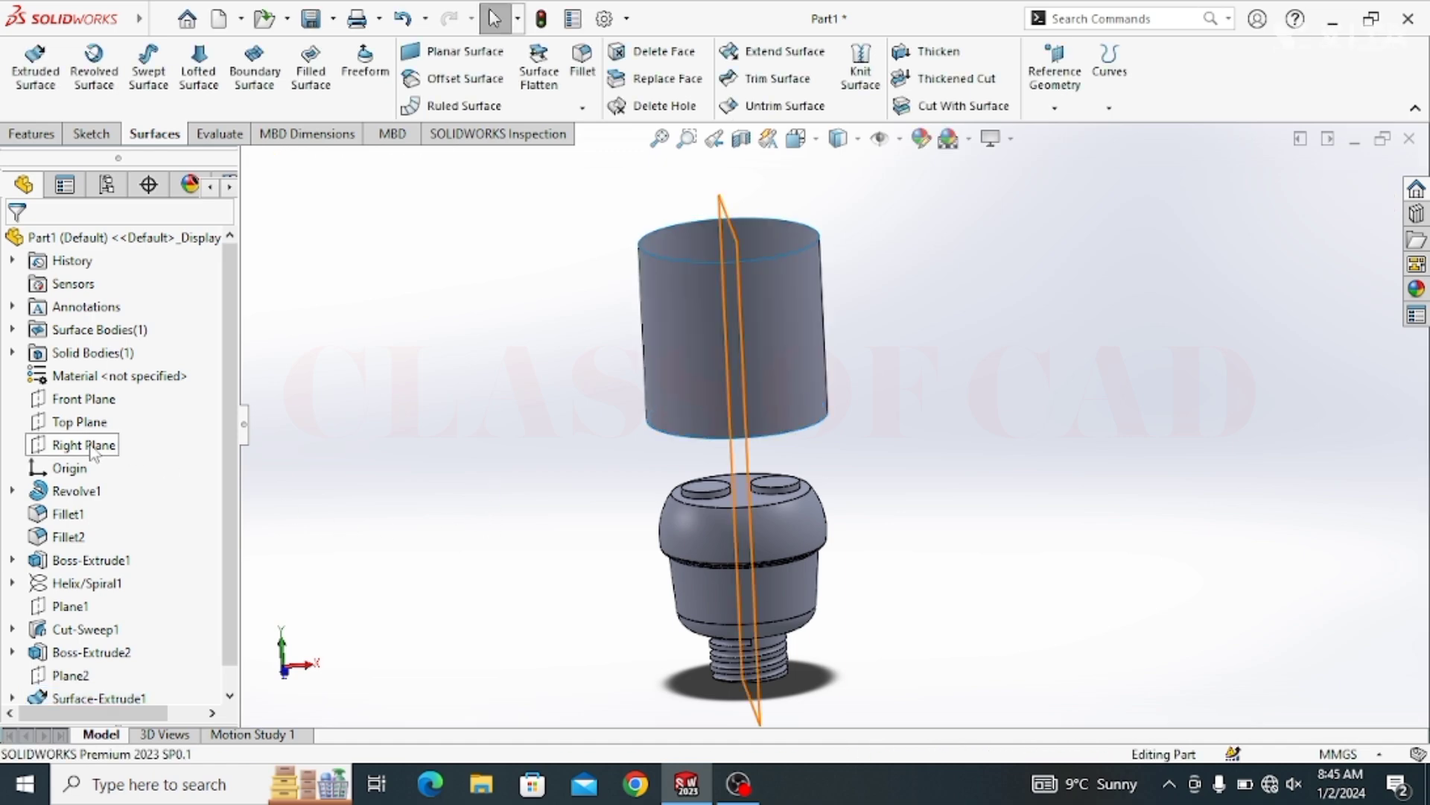
# Sketch a vertical line on Right Plane running from the base top through the cylinder
pyautogui.click(99, 444)
pyautogui.click(106, 412)
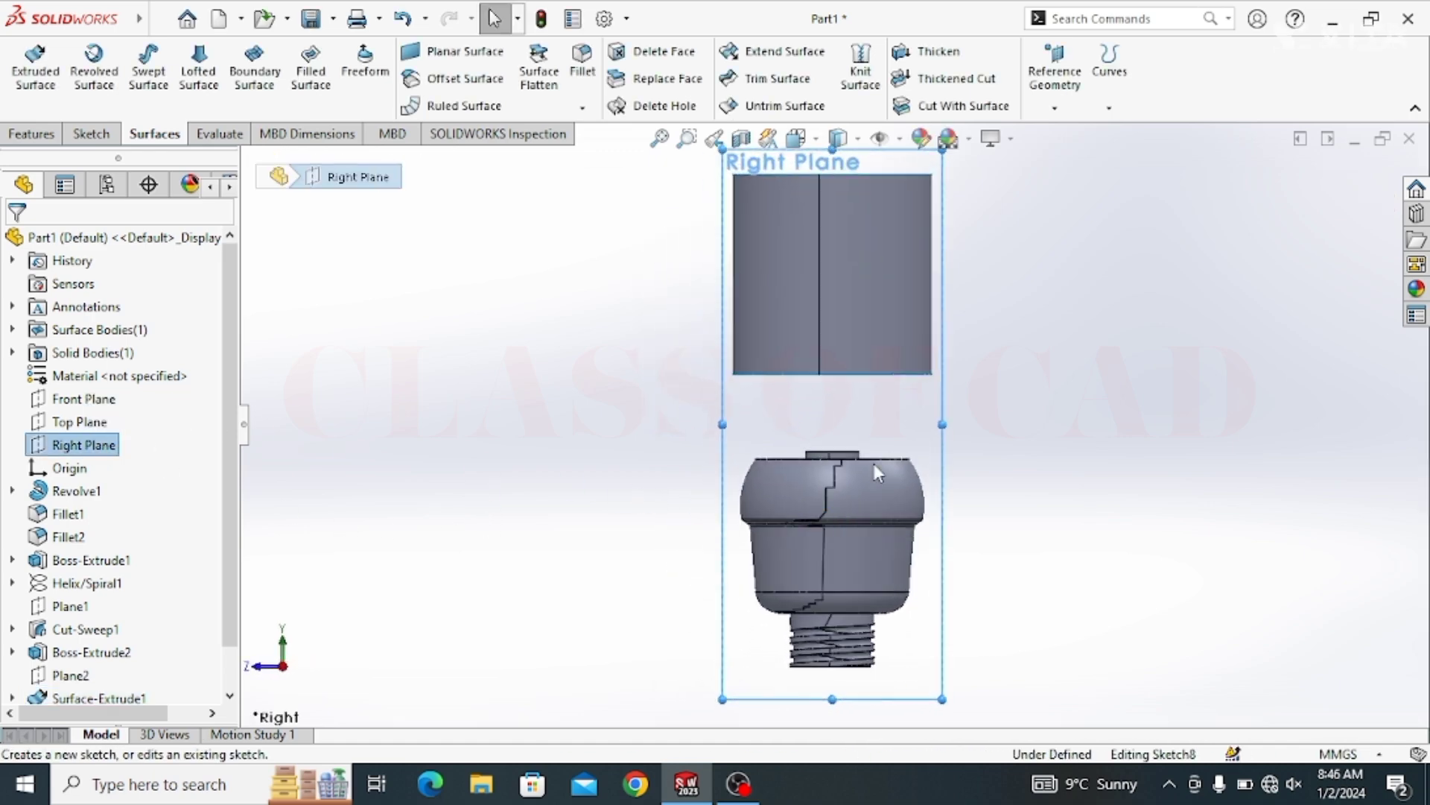
pyautogui.click(137, 51)
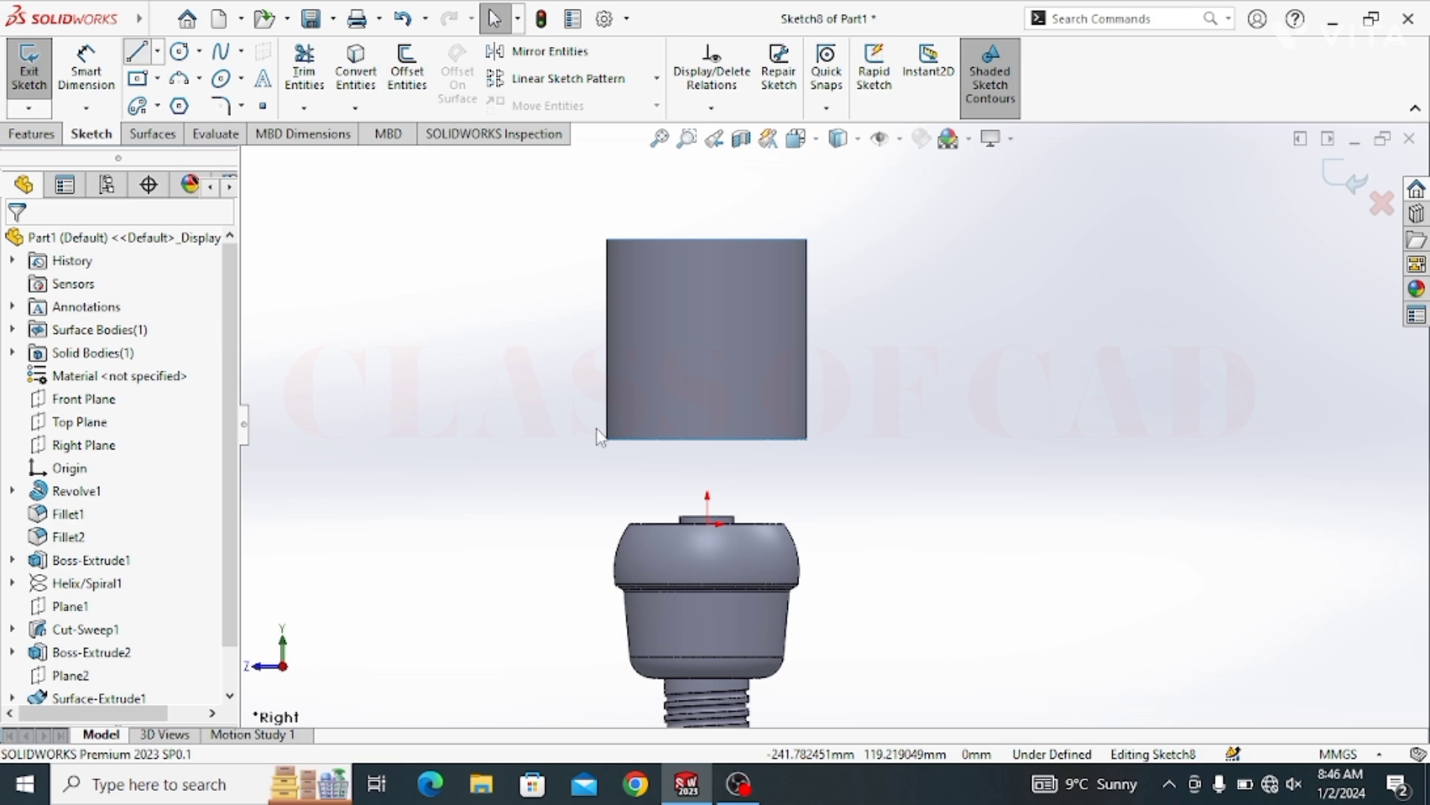
pyautogui.click(707, 495)
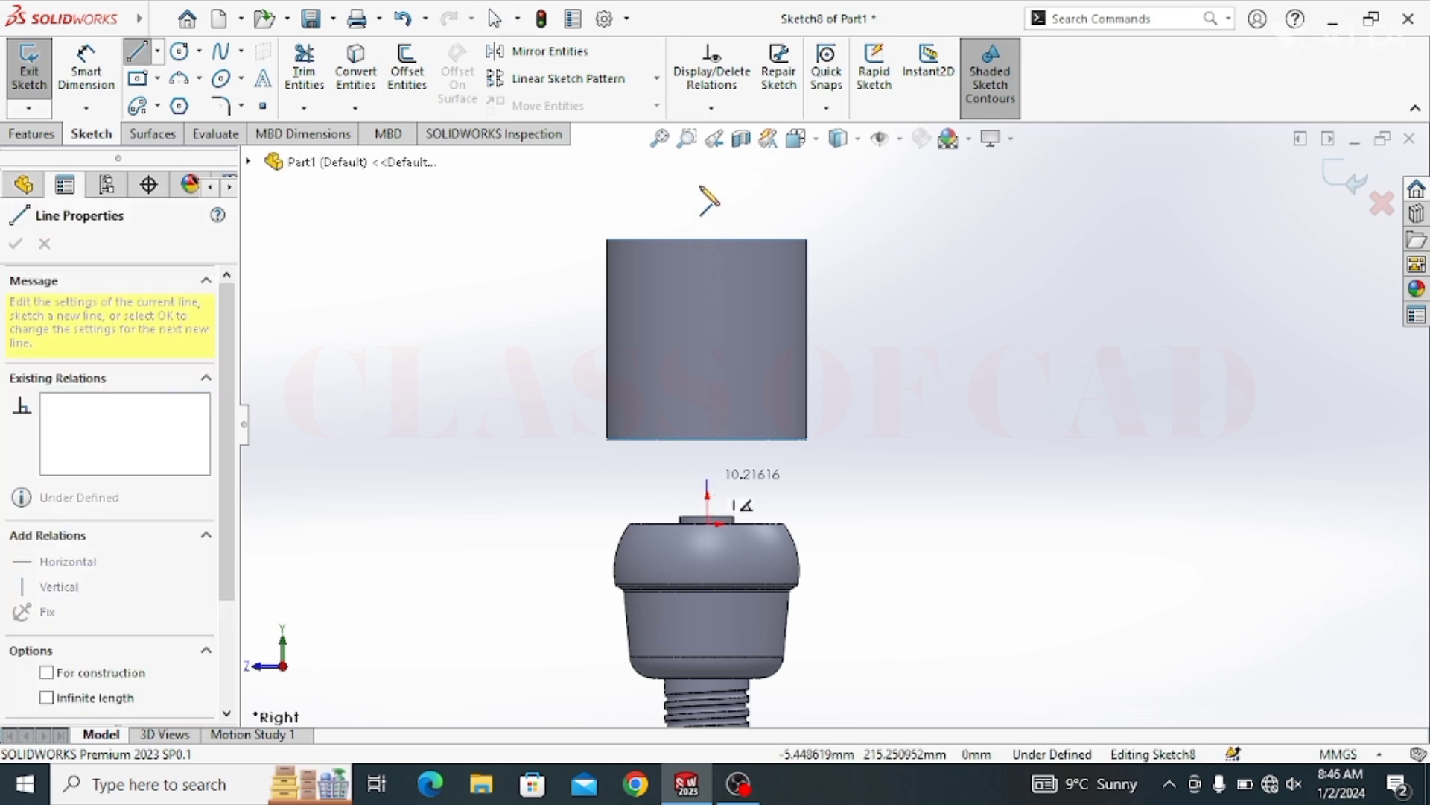
pyautogui.click(707, 180)
pyautogui.press('Escape')
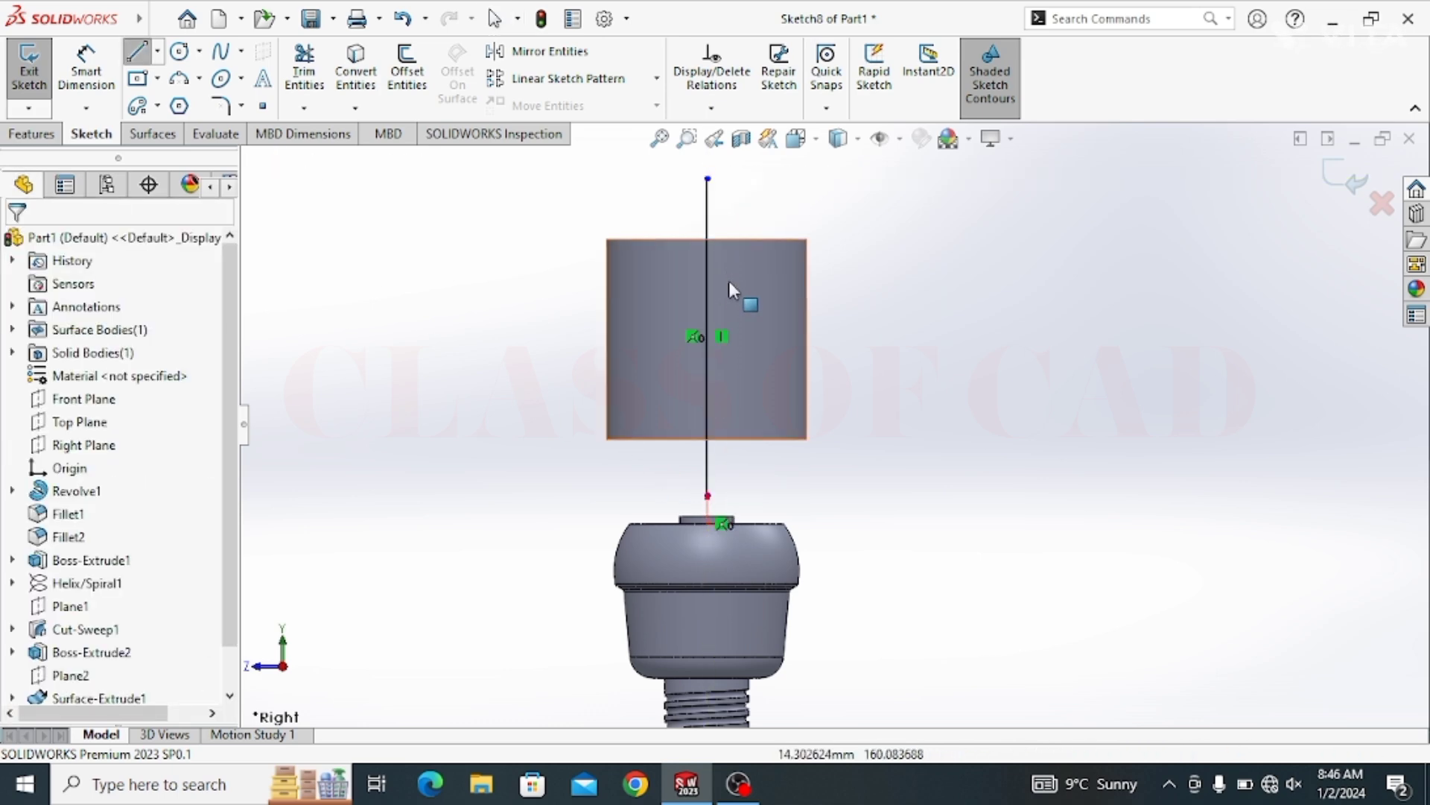
pyautogui.click(1347, 178)
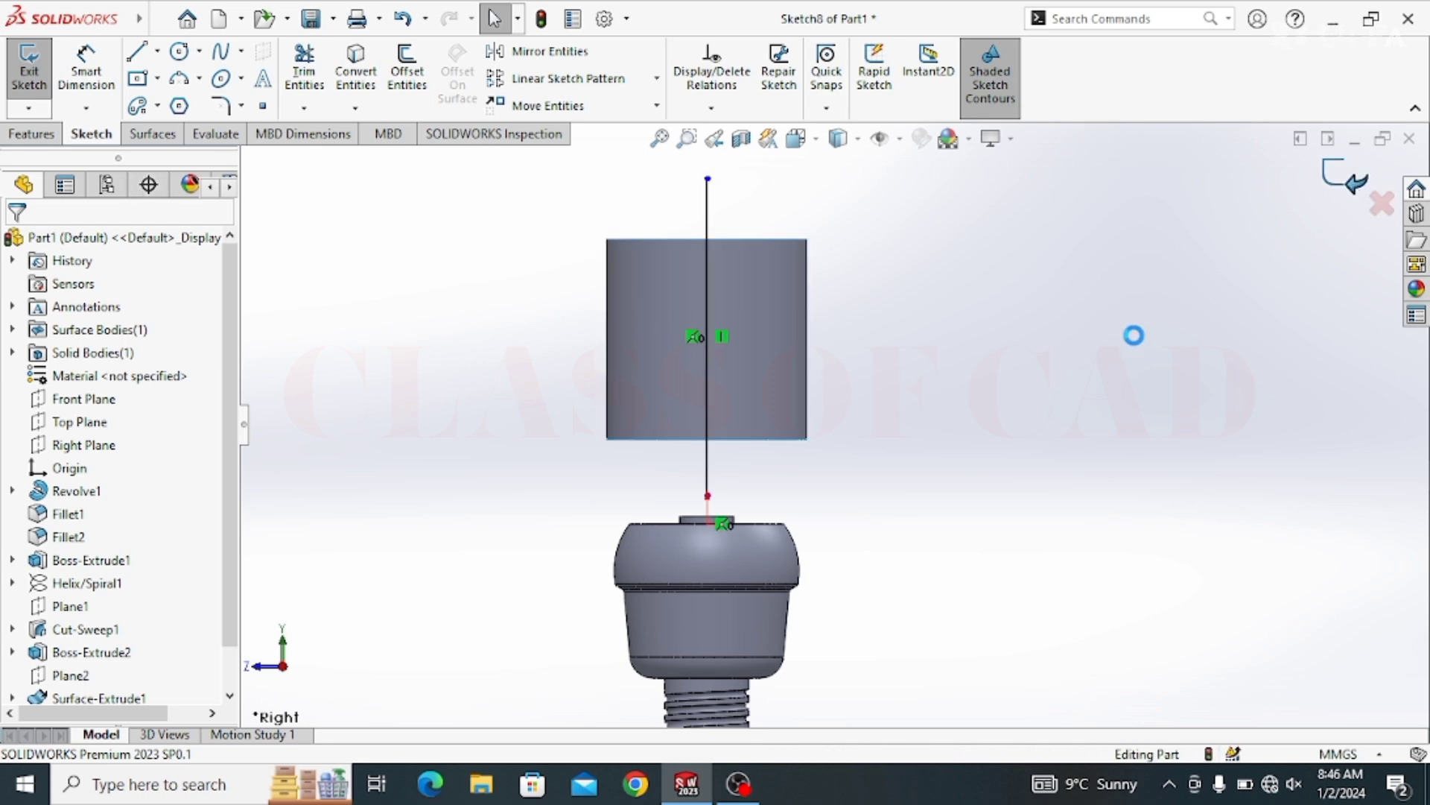
# Start a second Right Plane sketch and draw a horizontal line across the cylinder
pyautogui.click(68, 447)
pyautogui.click(86, 415)
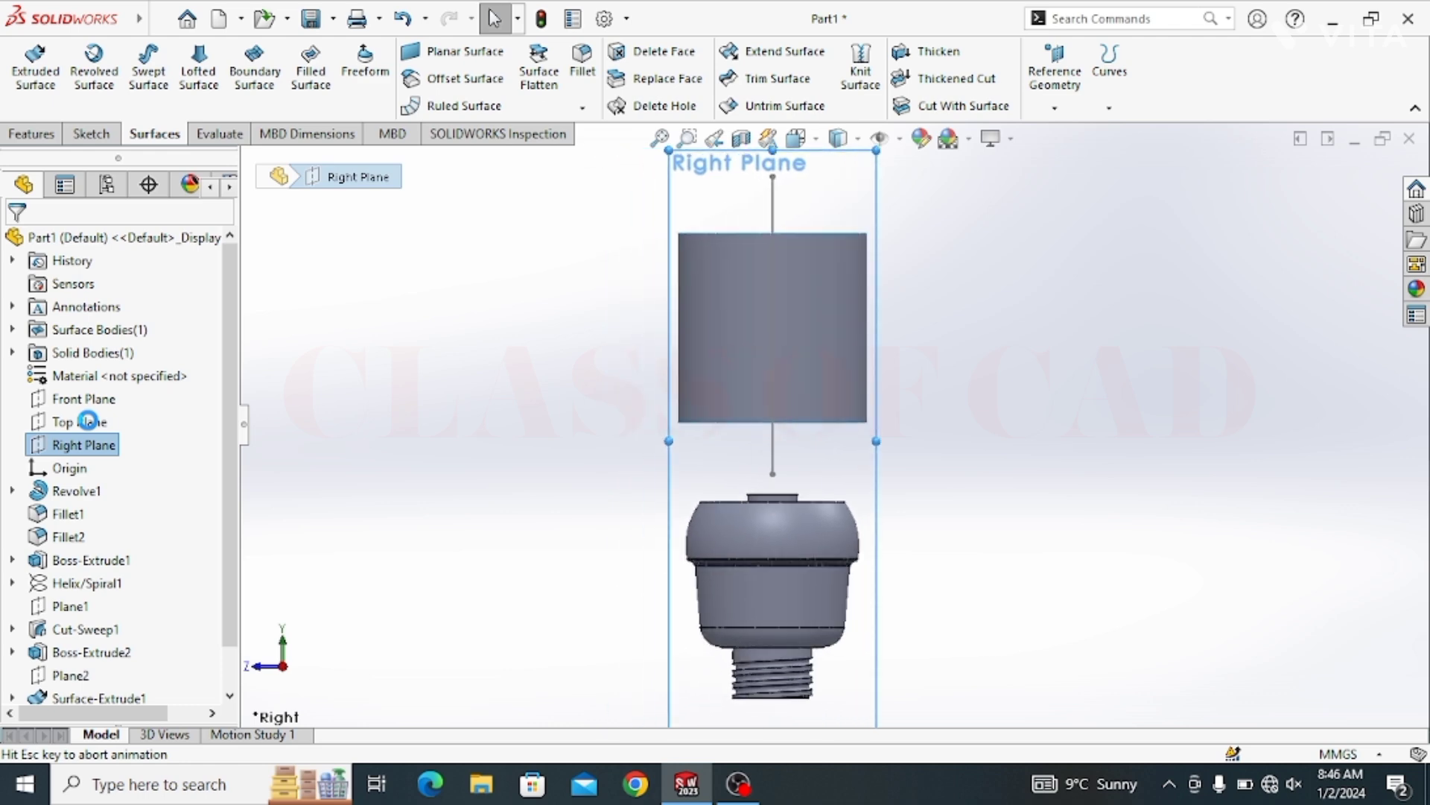
pyautogui.scroll(-3, 849, 406)
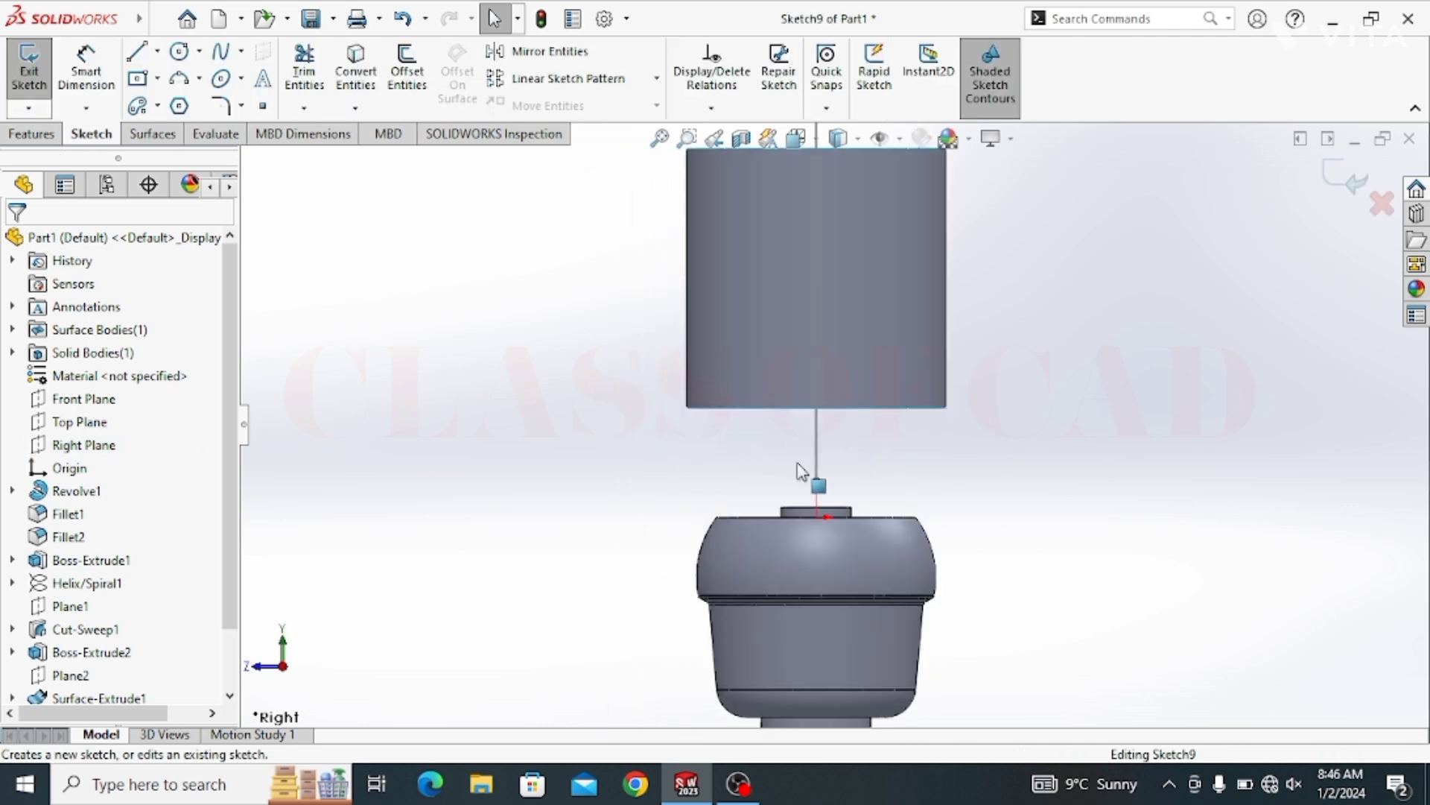
pyautogui.click(135, 50)
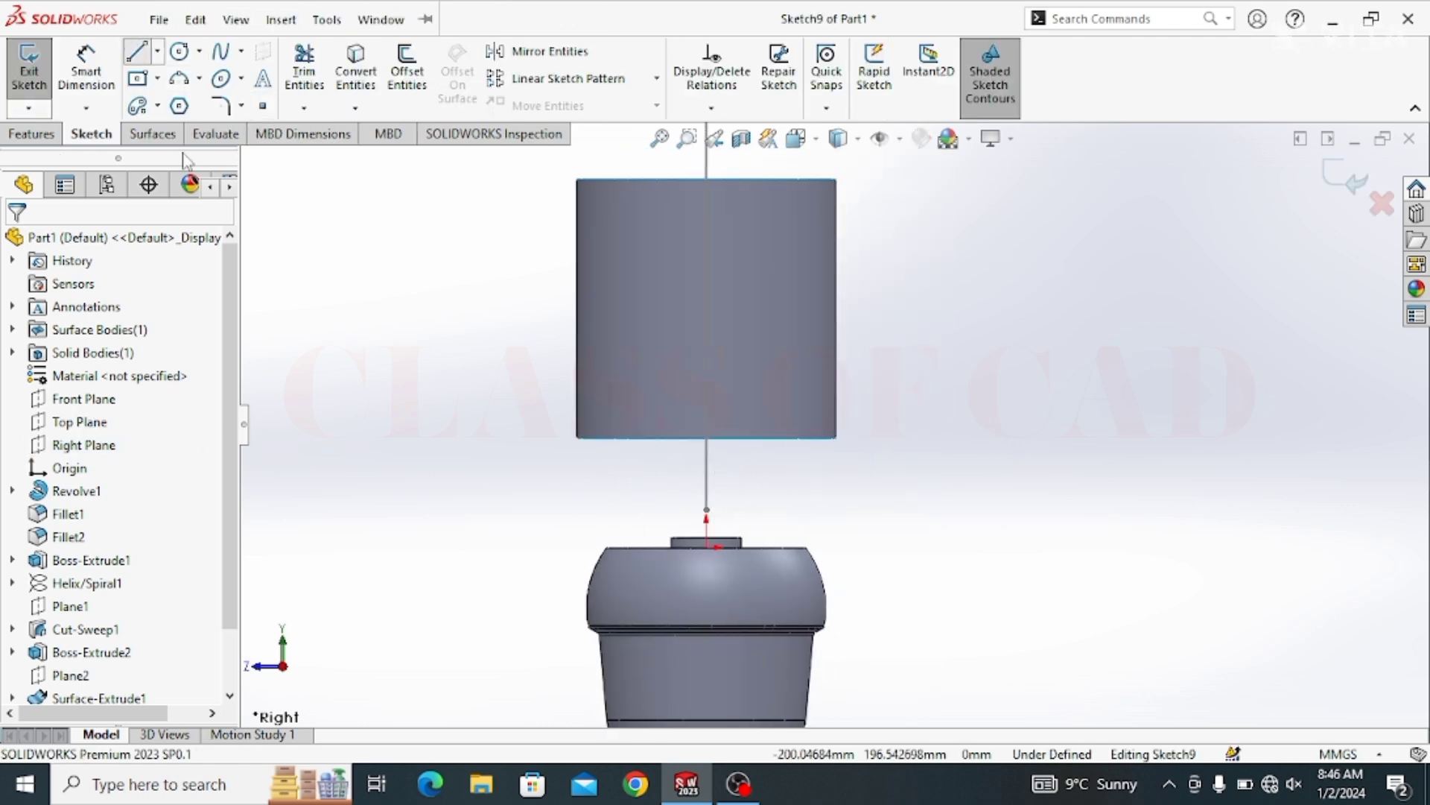
pyautogui.click(394, 452)
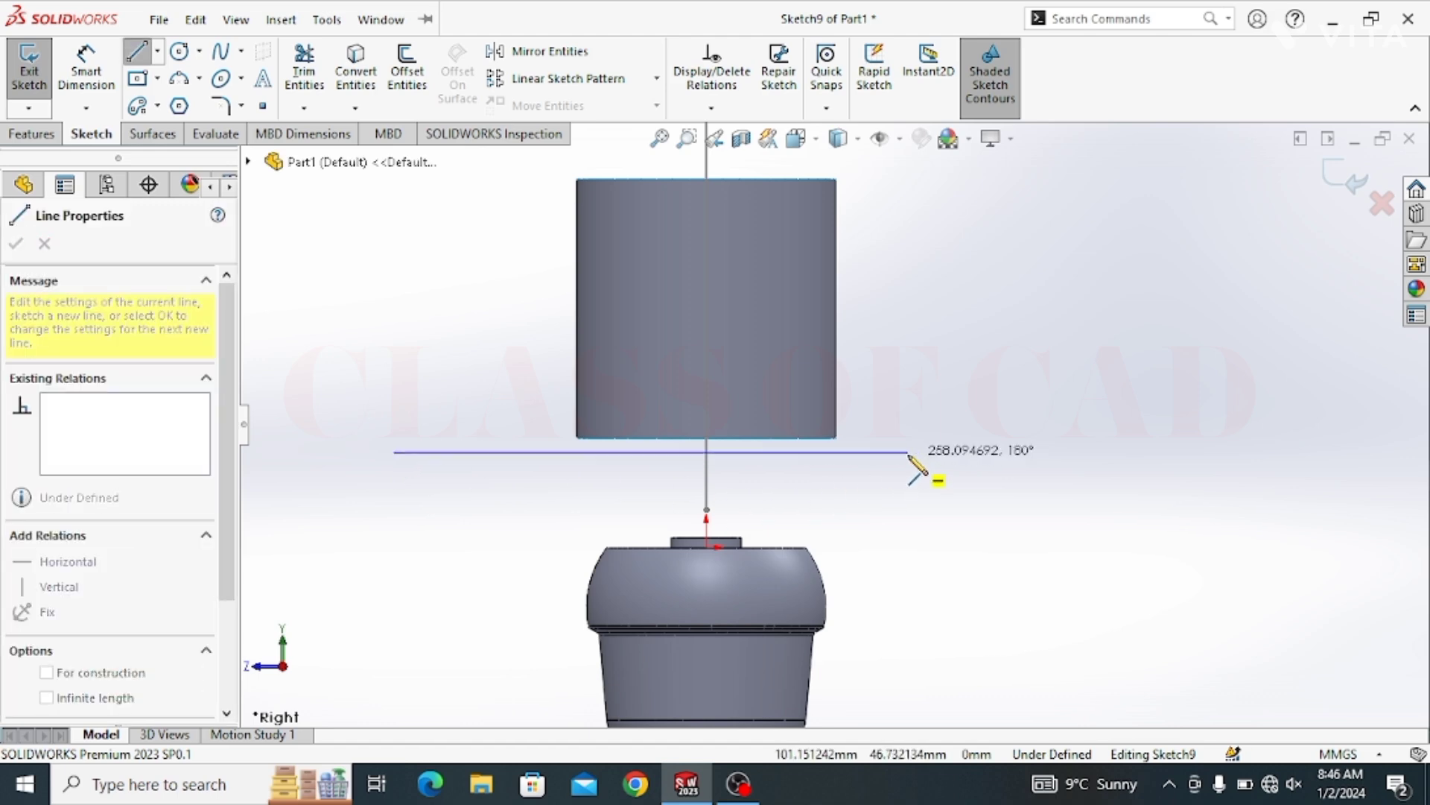
pyautogui.click(909, 451)
pyautogui.press('Escape')
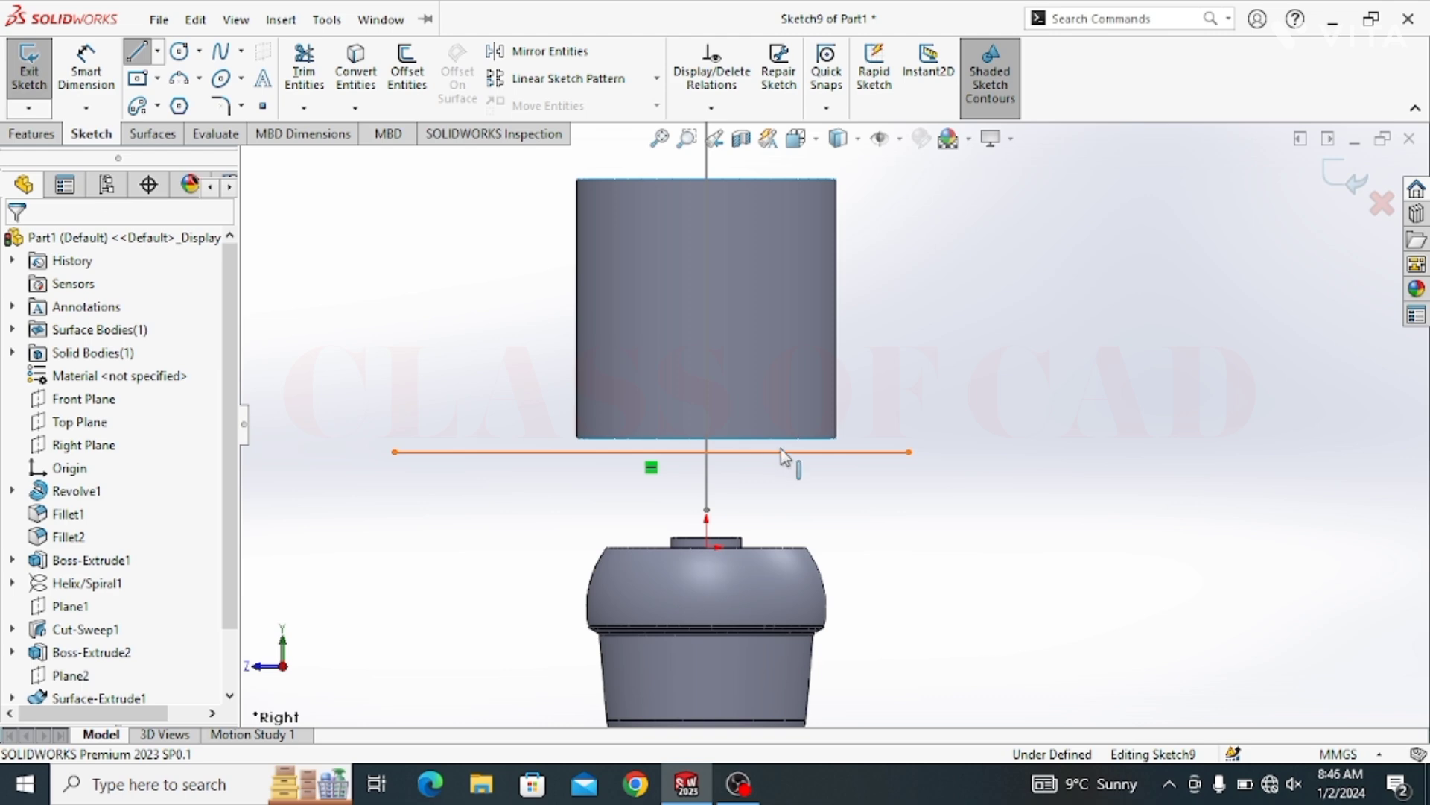
# Make the horizontal line collinear with the cylinder's bottom edge, extend it, and exit
pyautogui.click(779, 453)
pyautogui.press('Escape')
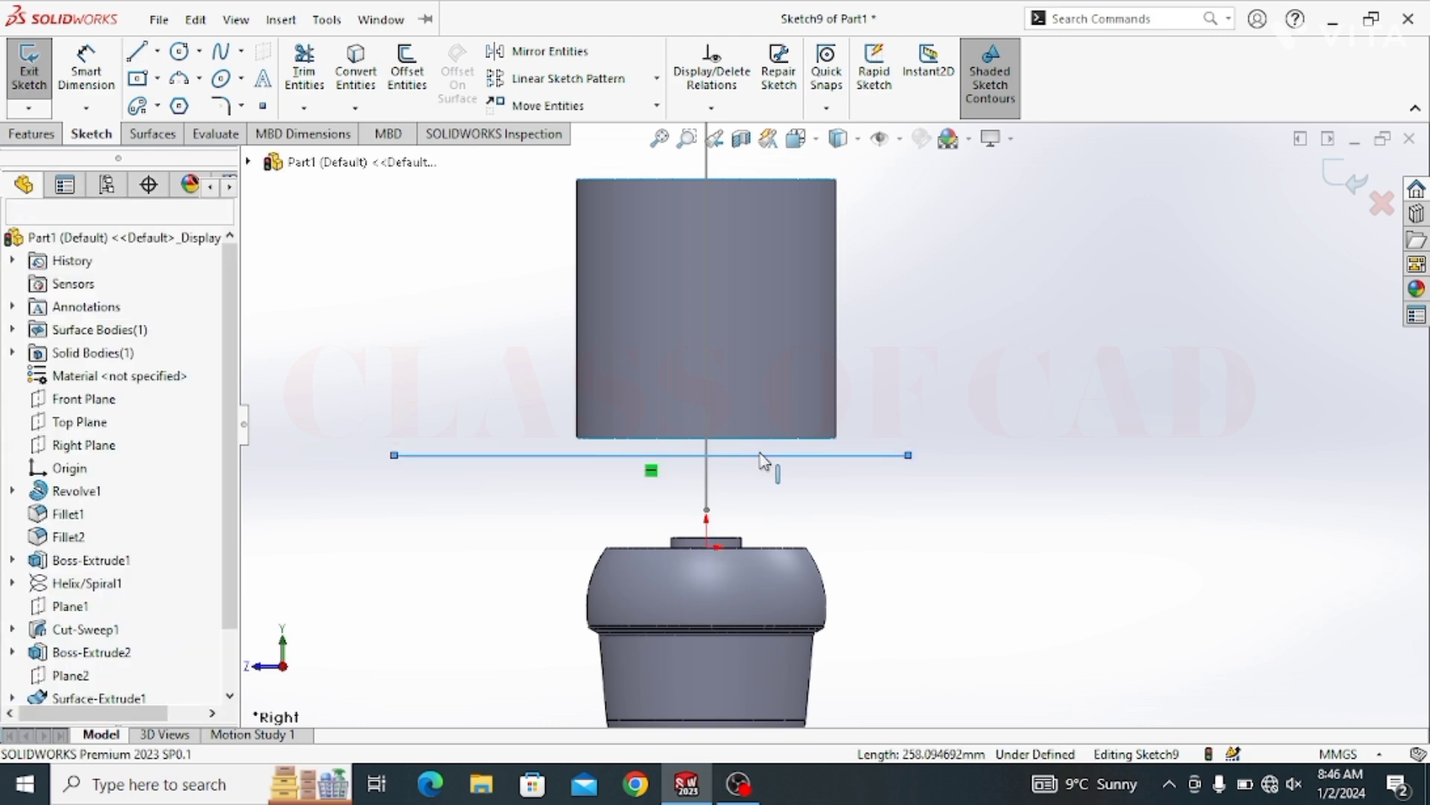
pyautogui.click(734, 439)
pyautogui.keyDown('ctrl'); pyautogui.click(745, 454); pyautogui.keyUp('ctrl')
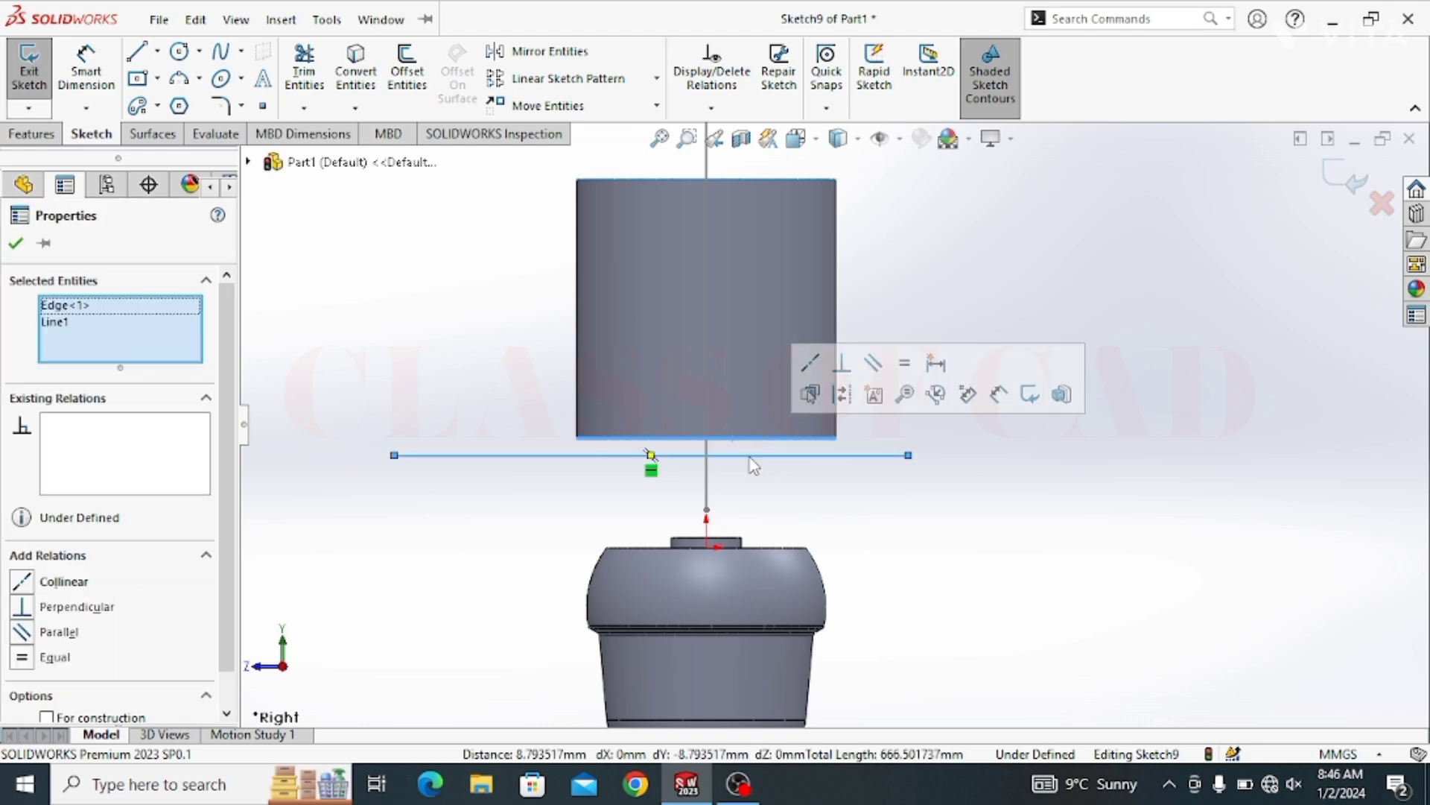
pyautogui.click(811, 364)
pyautogui.click(469, 354)
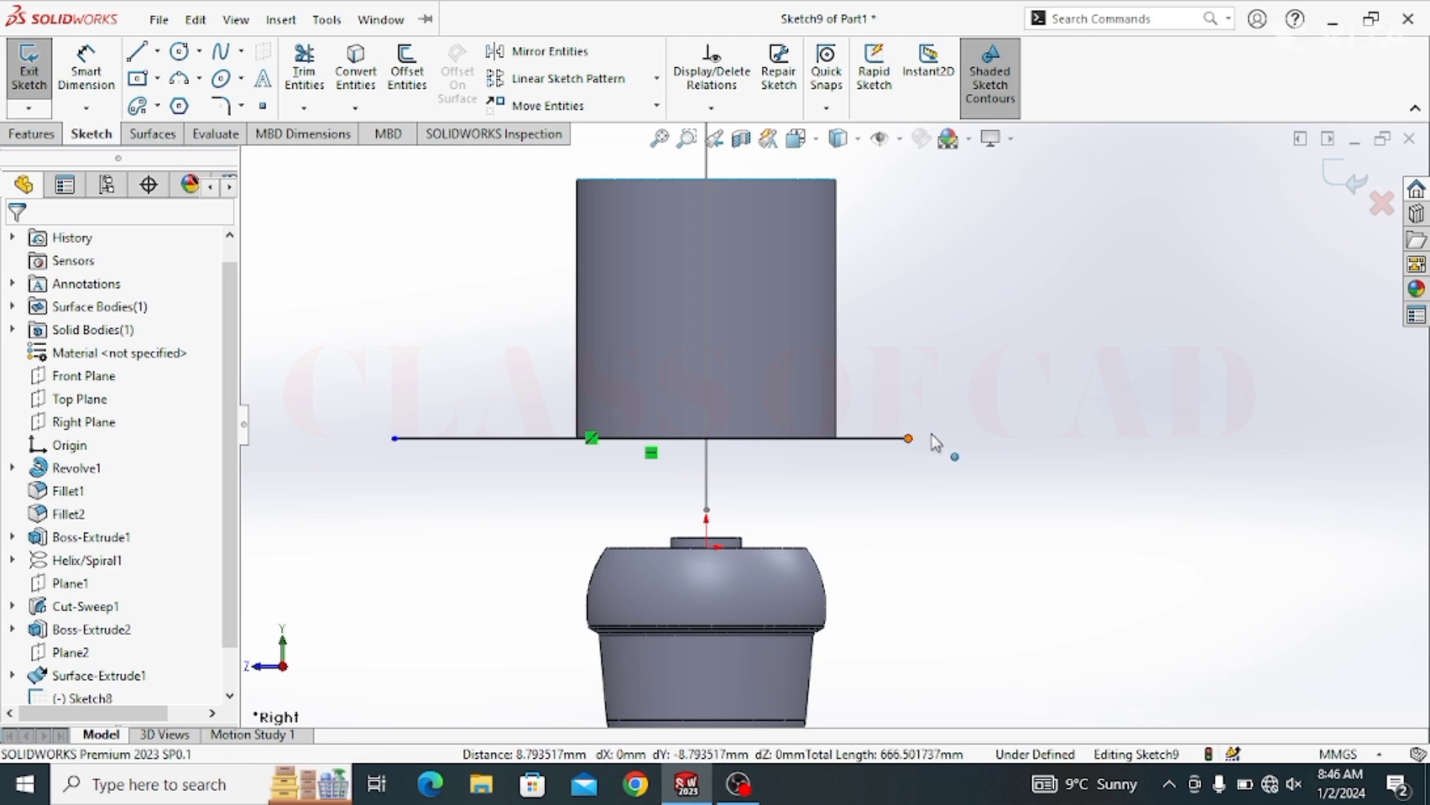
pyautogui.moveTo(909, 439); pyautogui.dragTo(941, 439)
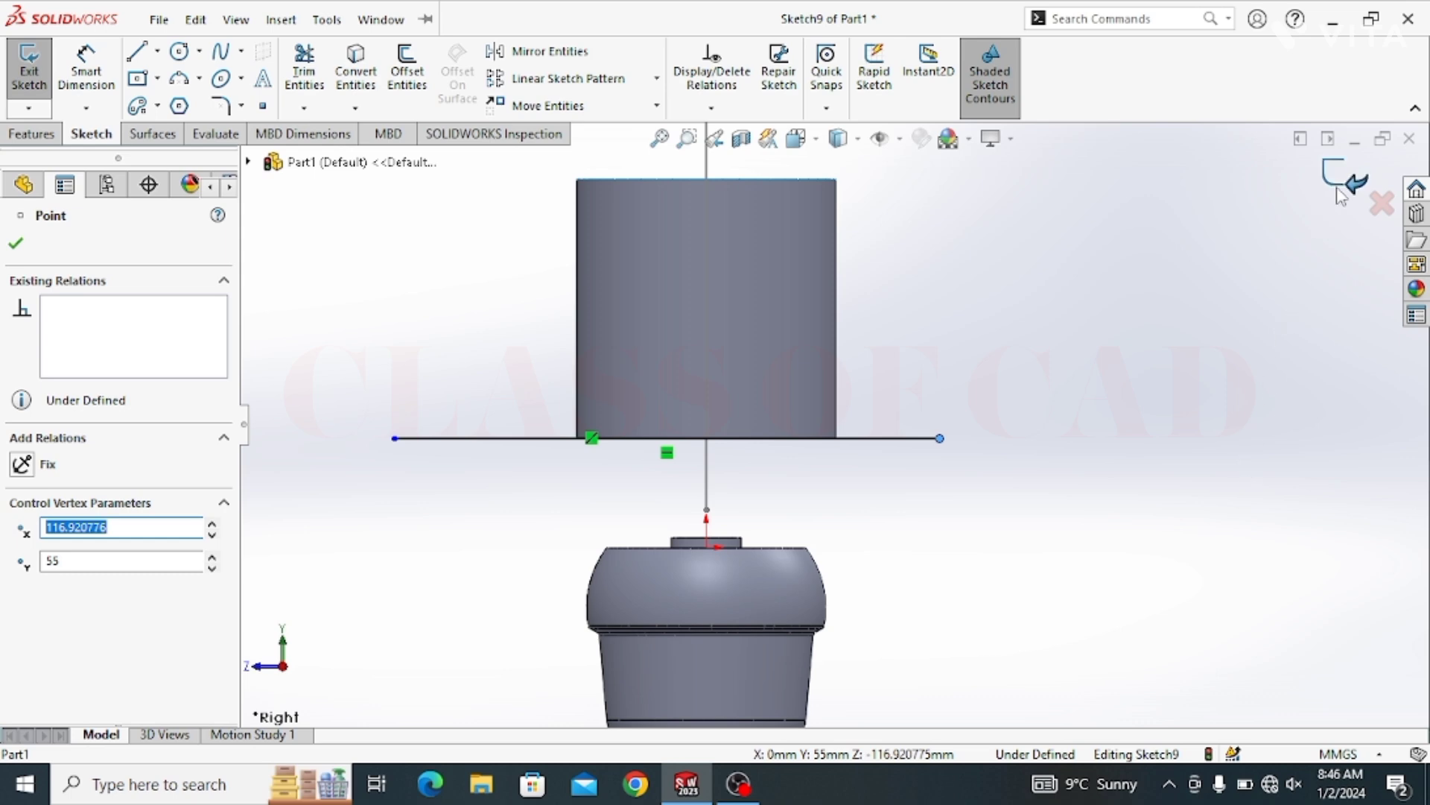
pyautogui.click(1293, 233)
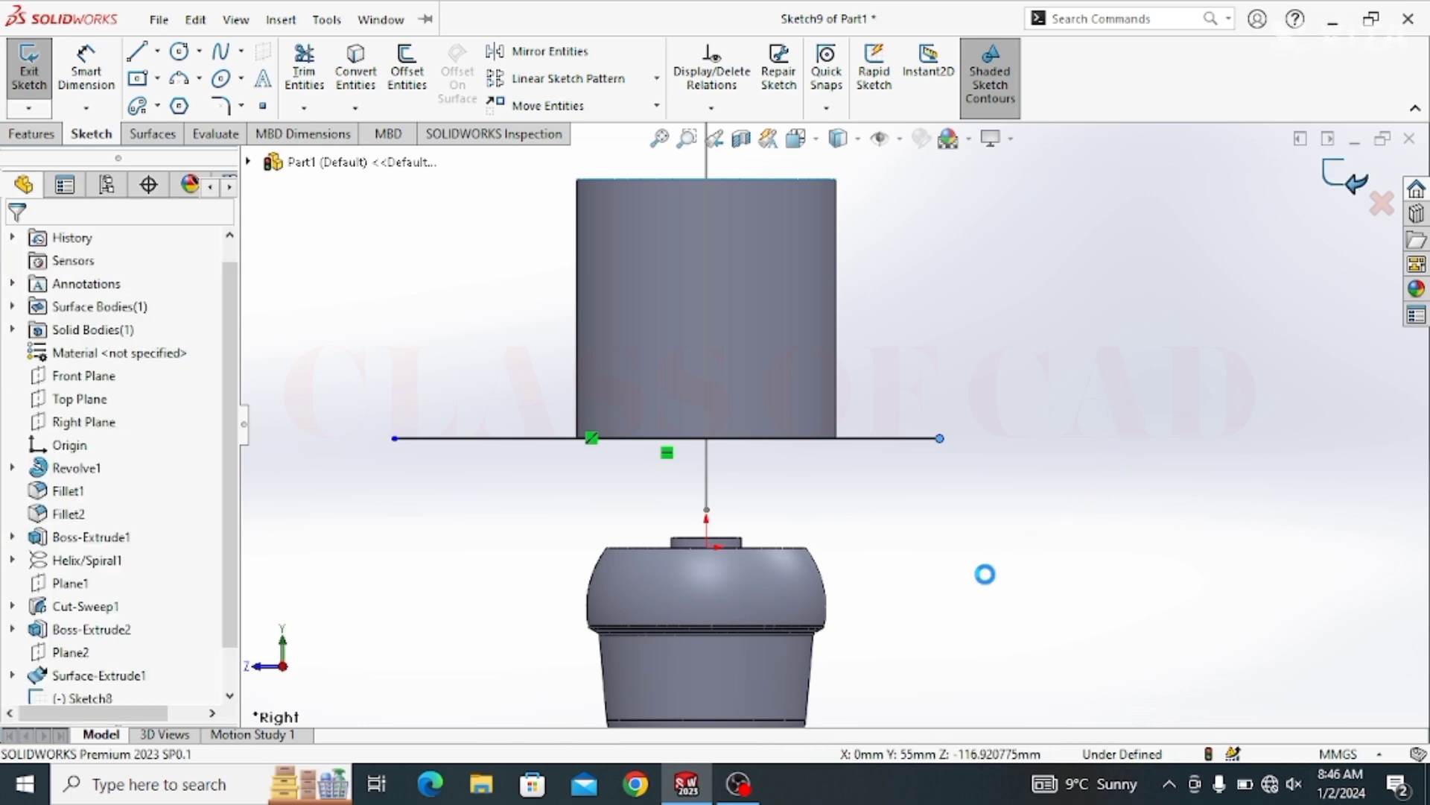
pyautogui.hotkey('ctrl', 'b')
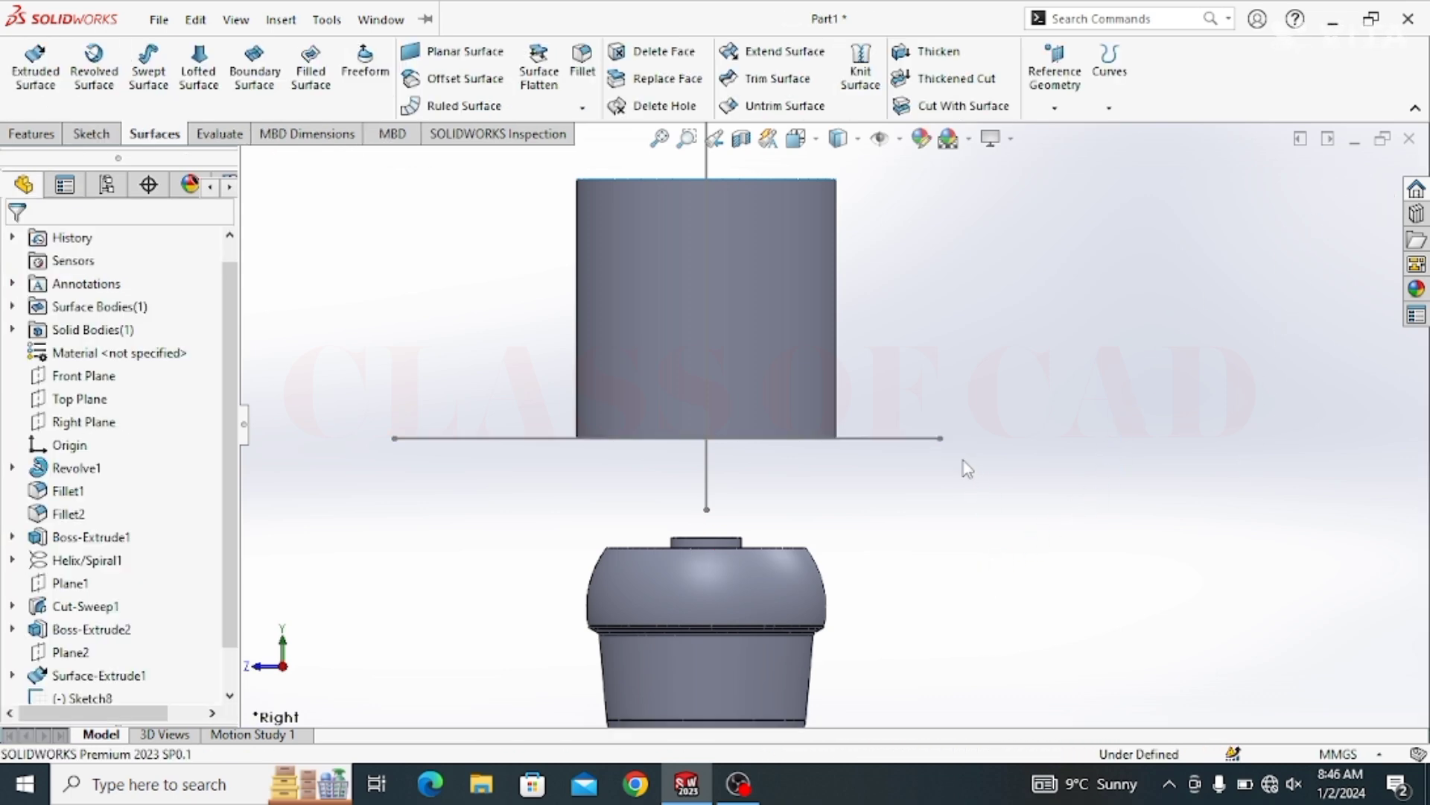
# Start a Swept Surface with the cylinder viewed at an angle
pyautogui.moveTo(964, 468)
pyautogui.mouseDown(button='middle')
pyautogui.moveTo(1025, 523)
pyautogui.moveTo(1006, 547)
pyautogui.mouseUp(button='middle')
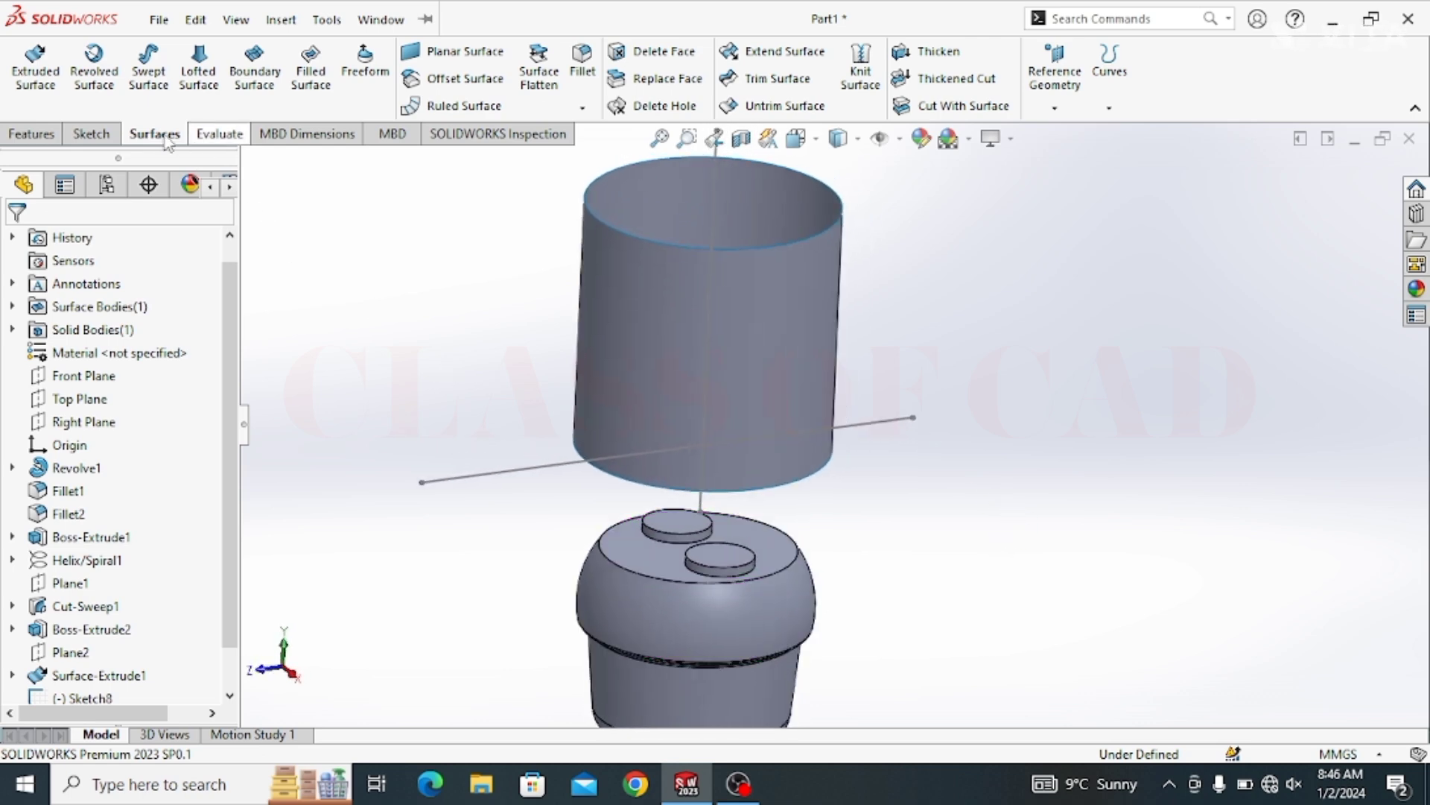
pyautogui.click(172, 87)
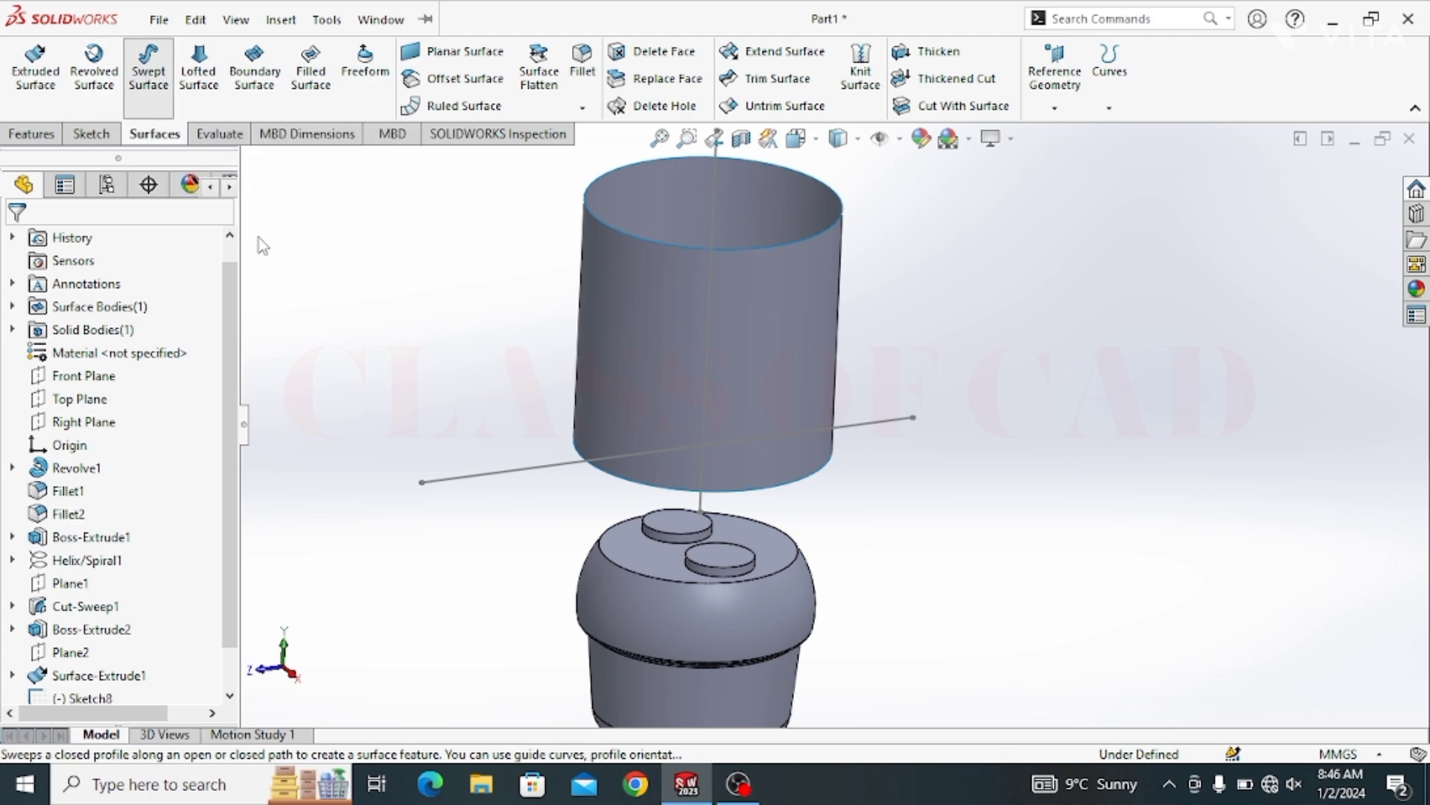
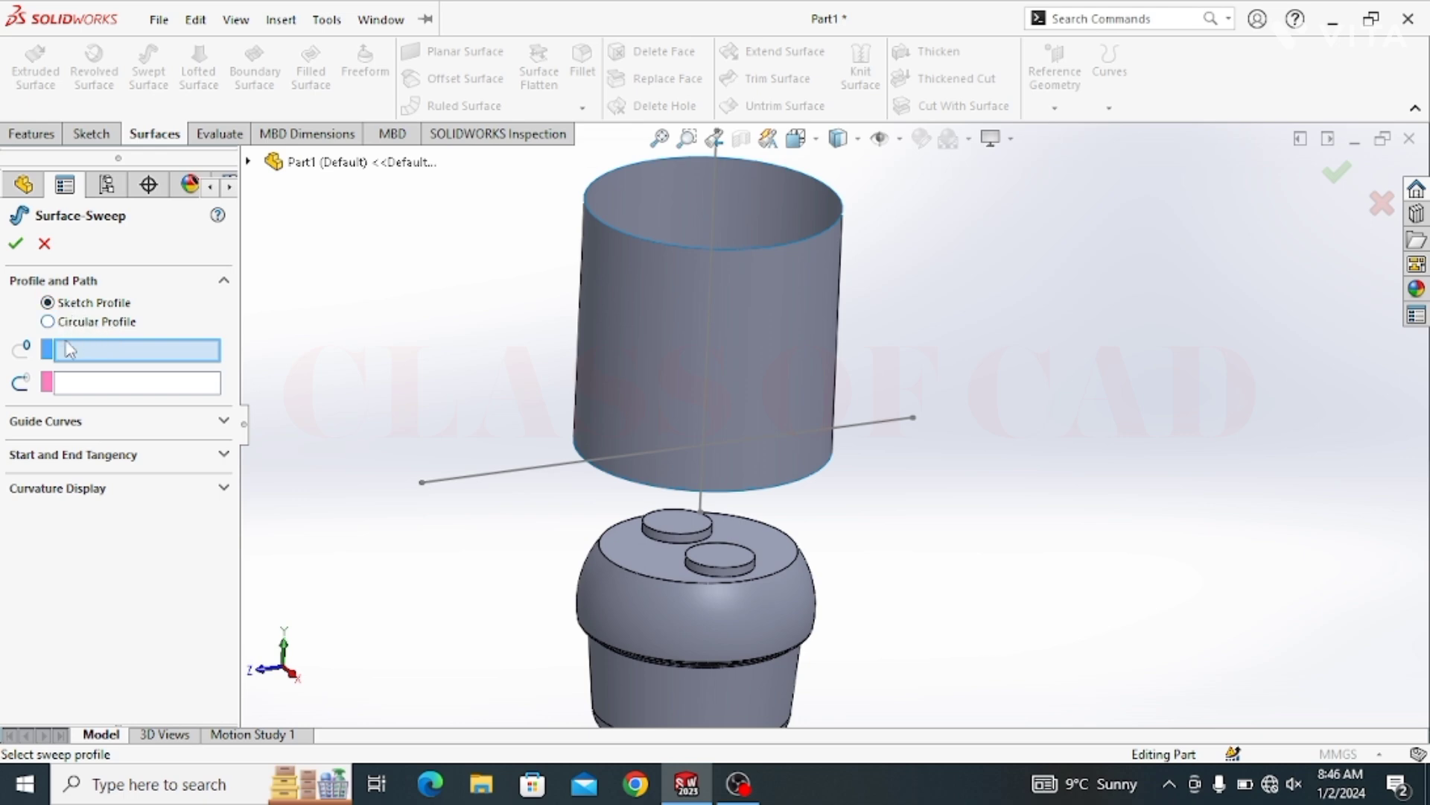
# Sweep the horizontal line (Sketch9) bidirectionally along the vertical axis line (Sketch8)
pyautogui.click(513, 480)
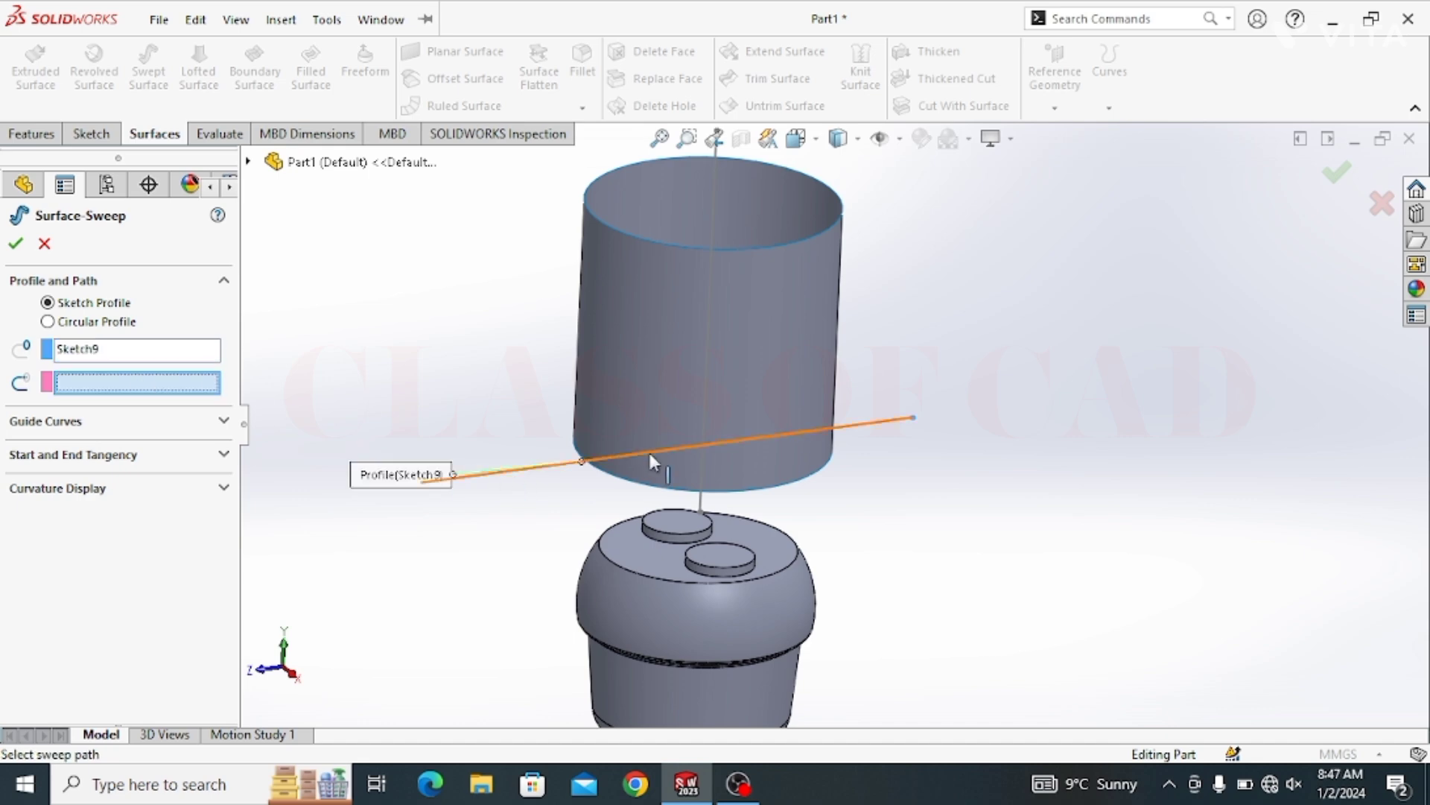
pyautogui.click(700, 497)
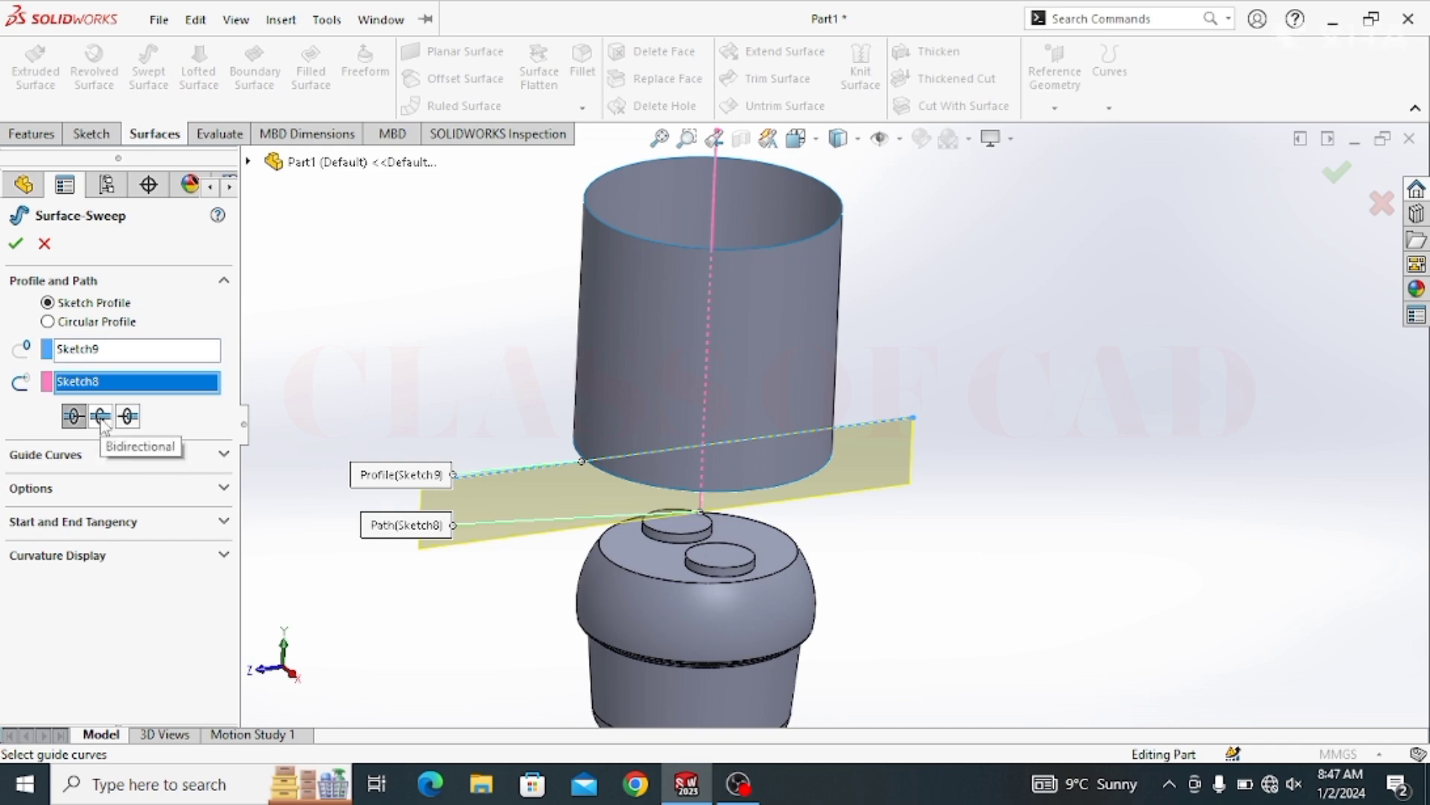
pyautogui.click(102, 415)
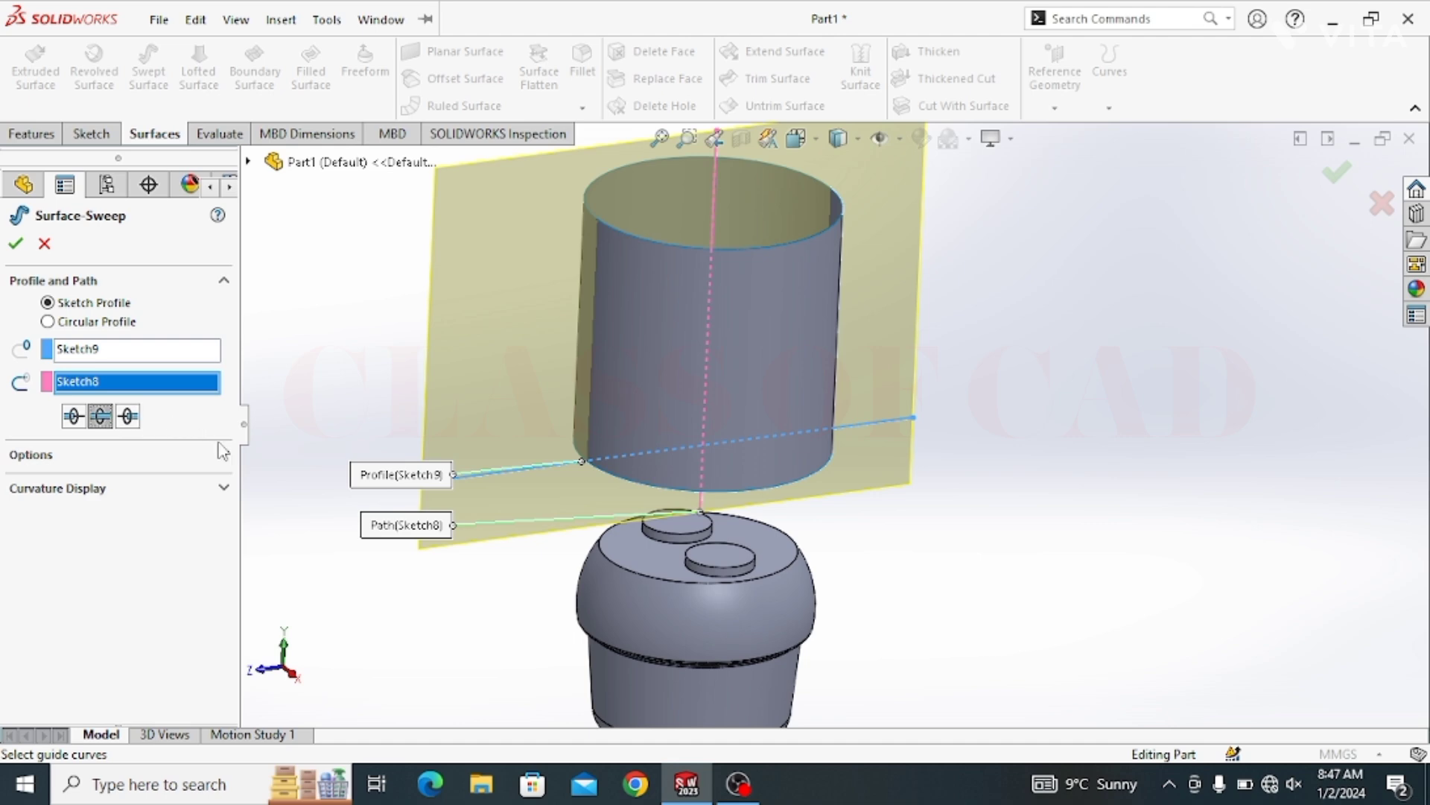
# Expand the sweep options and keep Profile orientation on Follow Path
pyautogui.click(225, 456)
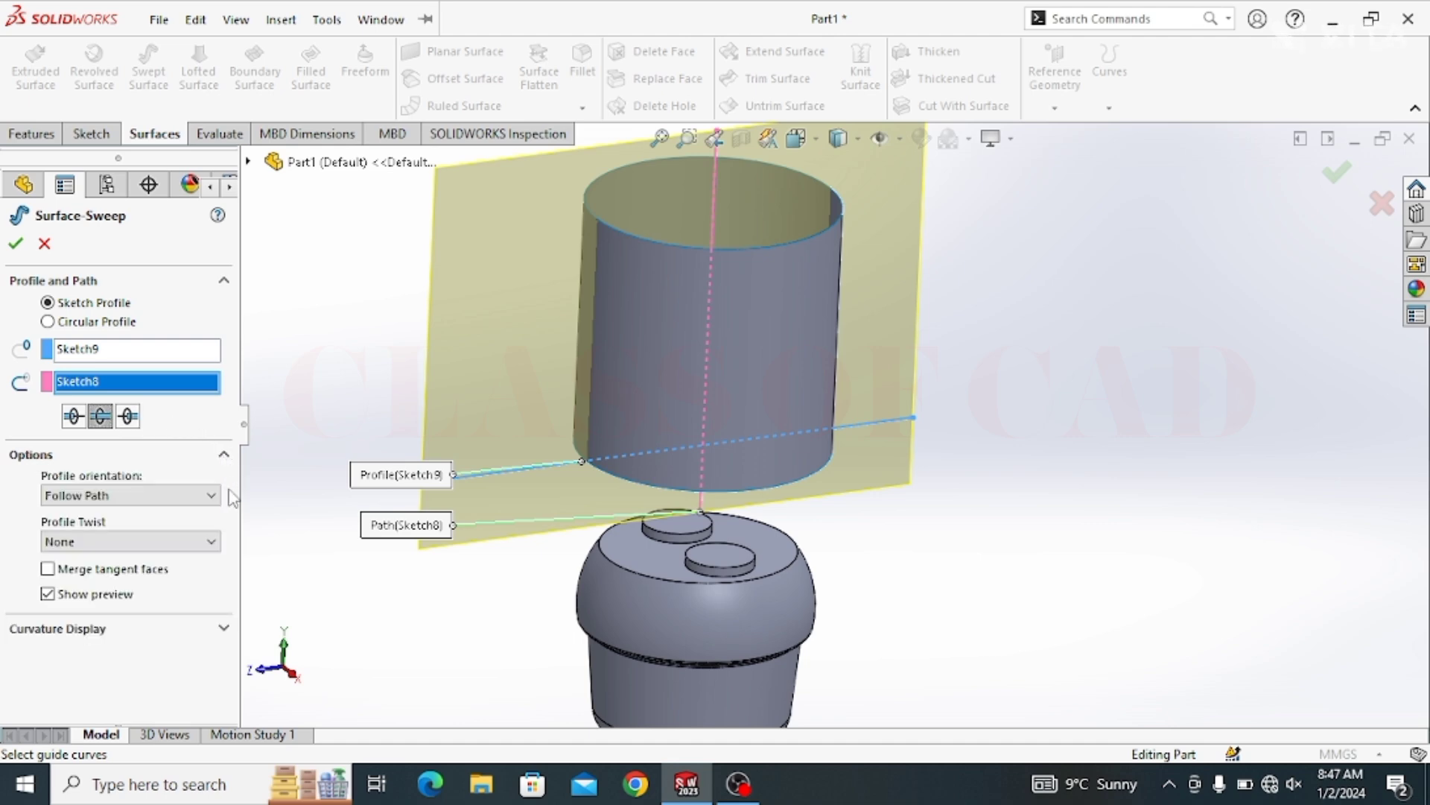
pyautogui.click(223, 628)
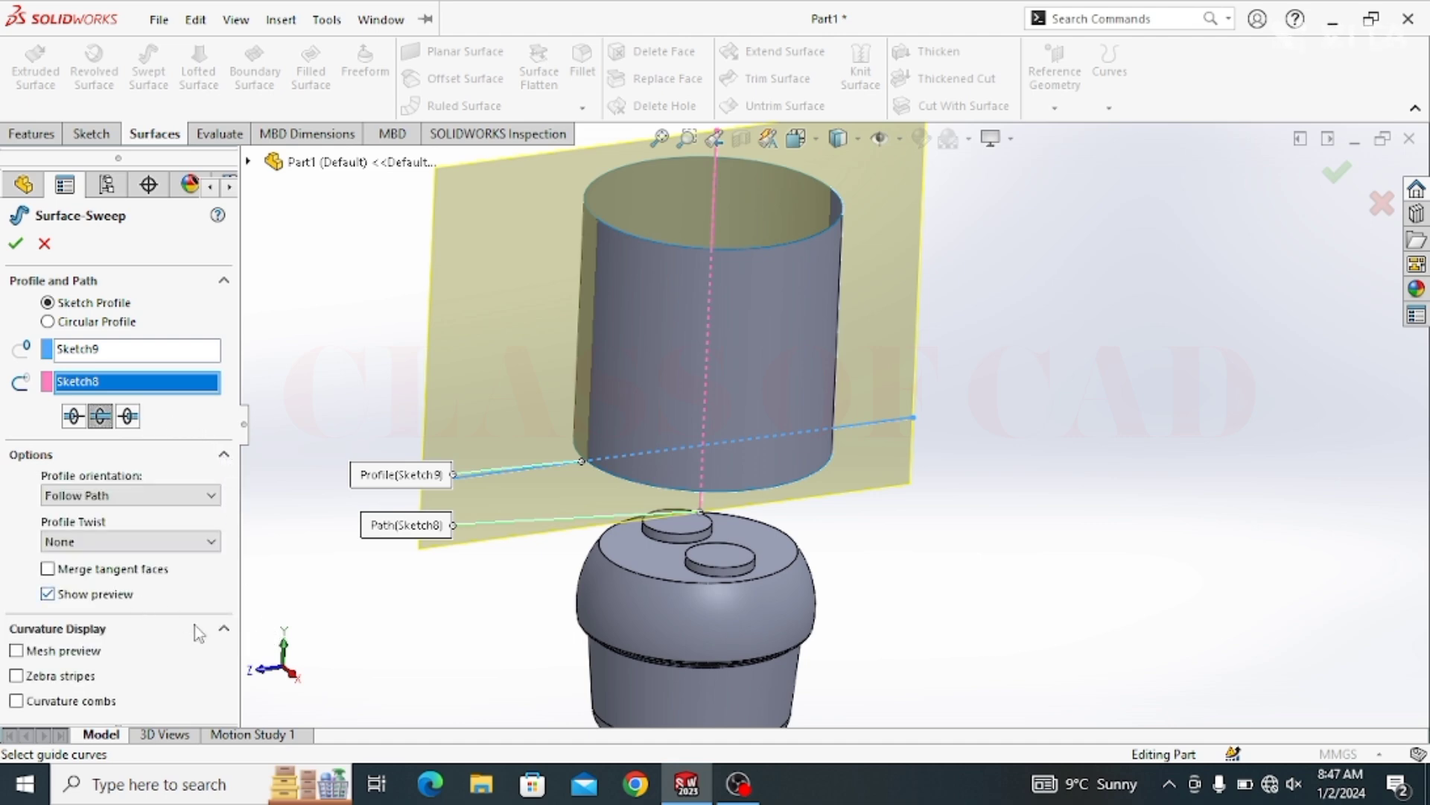
pyautogui.click(223, 630)
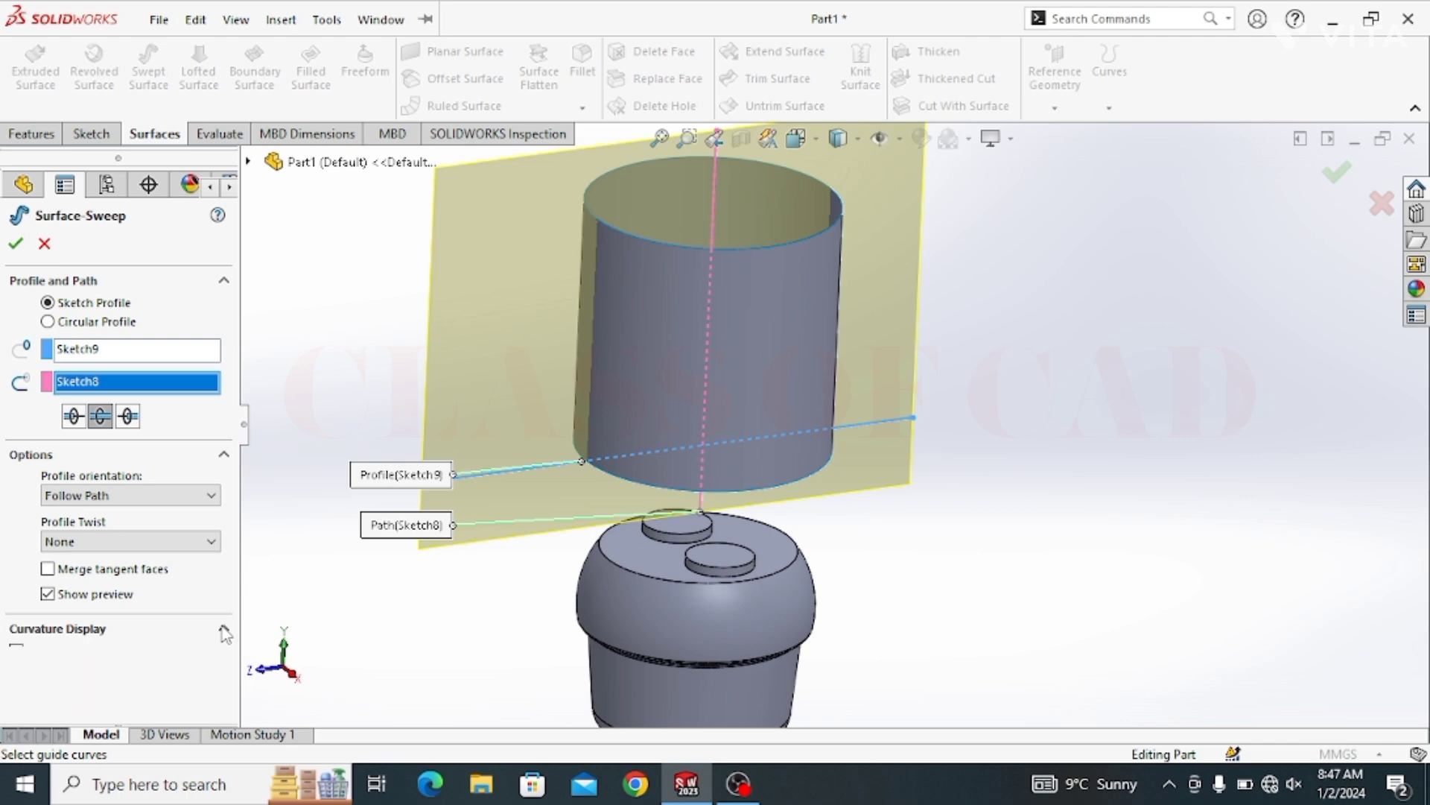
pyautogui.click(121, 495)
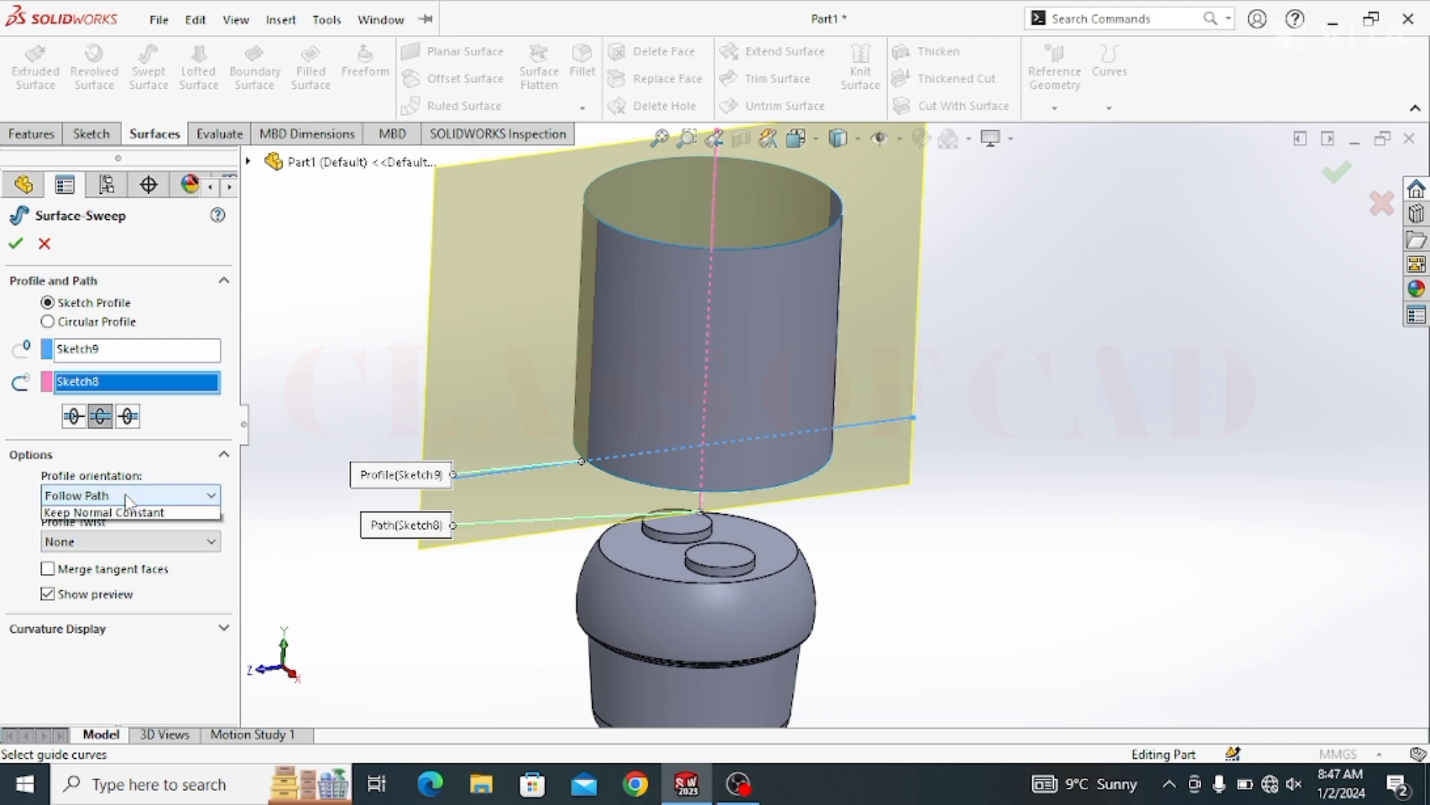
pyautogui.click(125, 528)
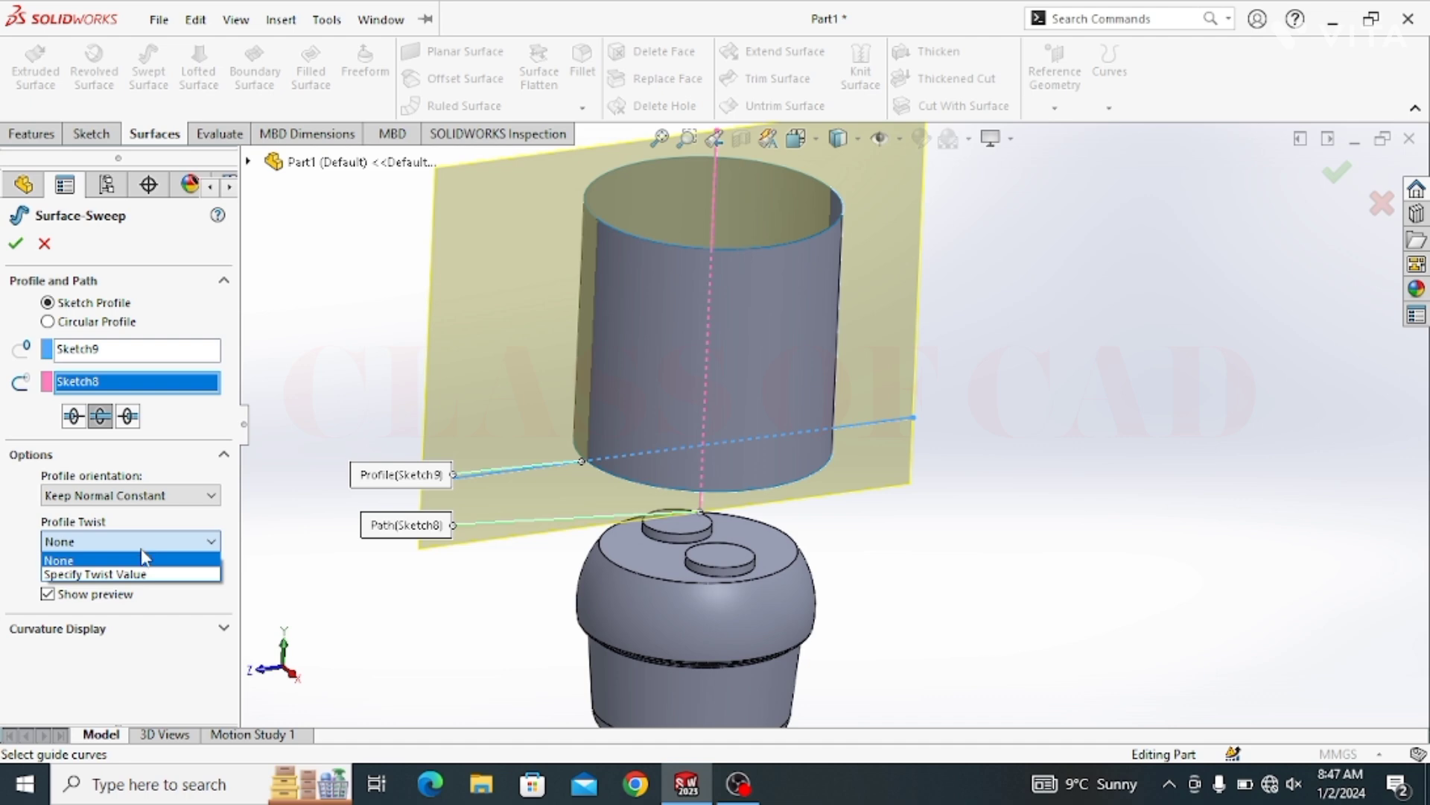
pyautogui.click(144, 560)
pyautogui.click(130, 496)
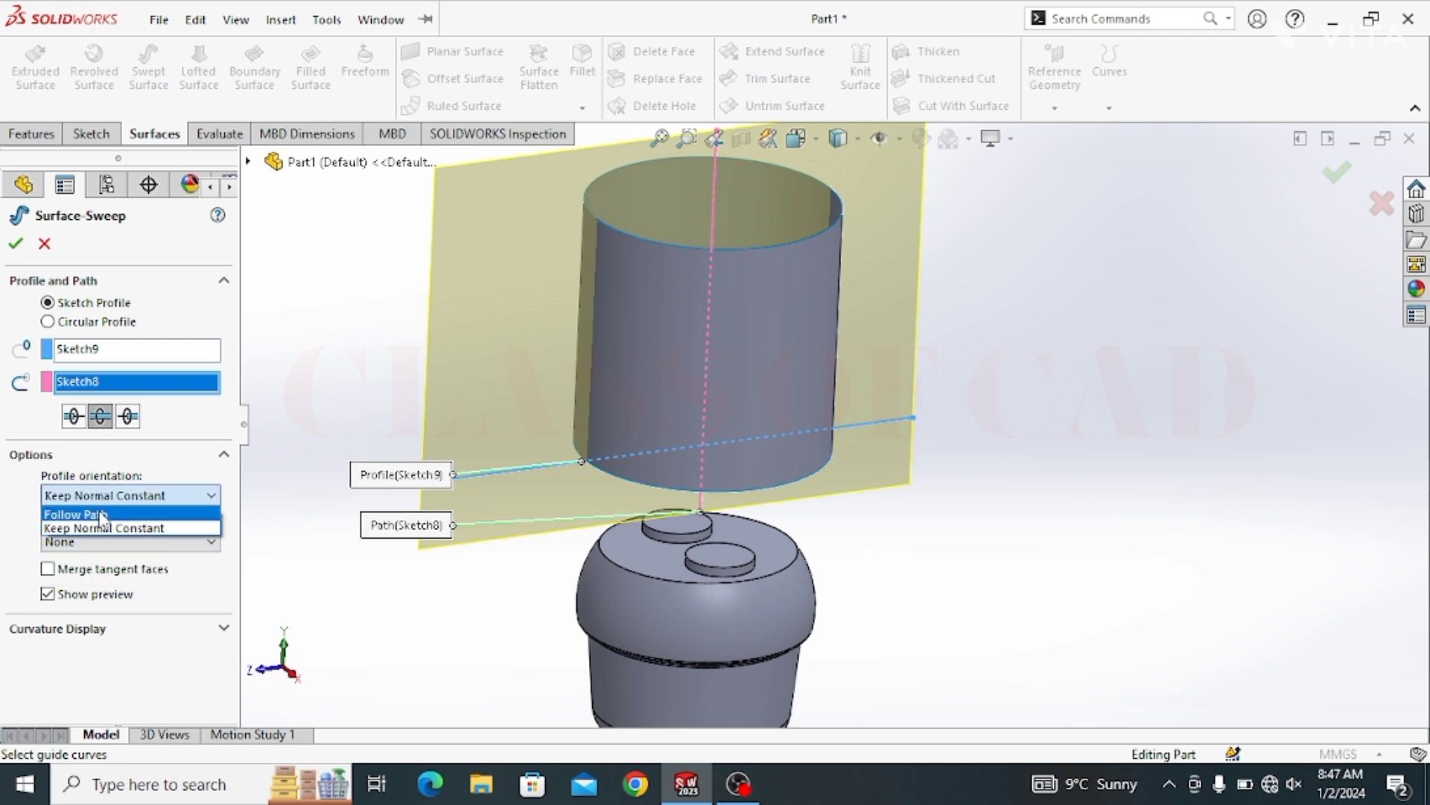
pyautogui.click(127, 512)
pyautogui.click(136, 548)
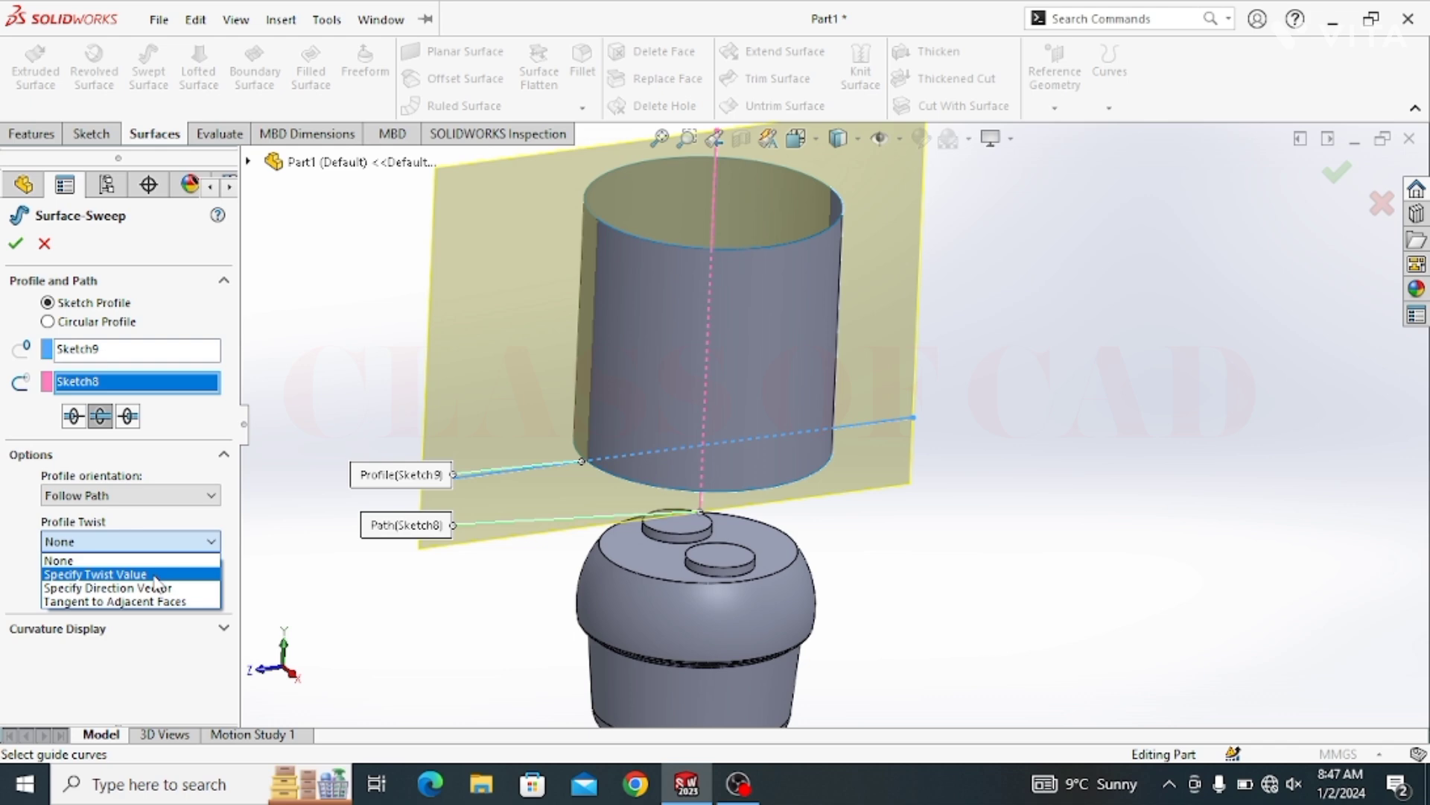
# Set Profile Twist to Specify Twist Value, controlled by Revolutions
pyautogui.click(158, 576)
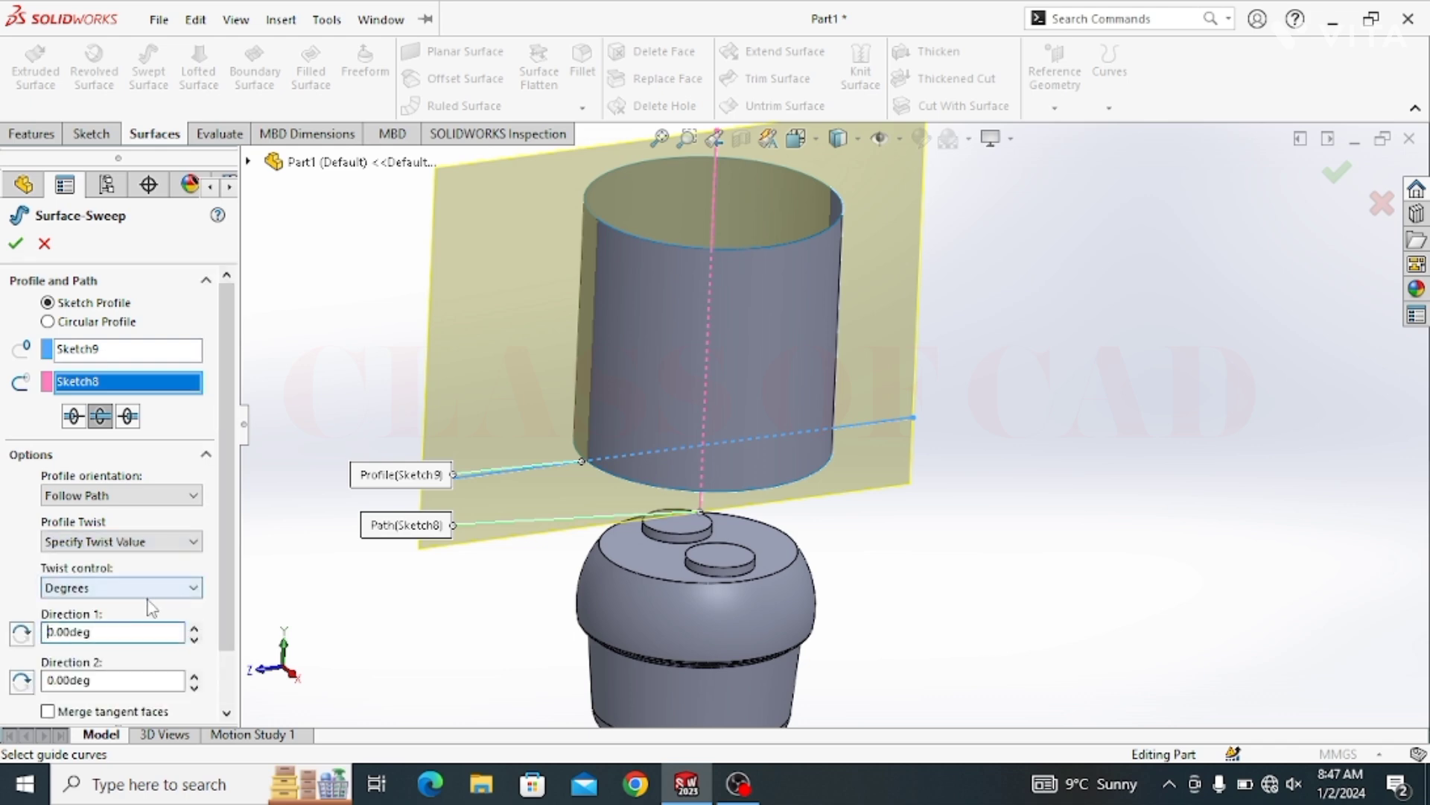
pyautogui.scroll(-1, 222, 602)
pyautogui.scroll(-1, 222, 602)
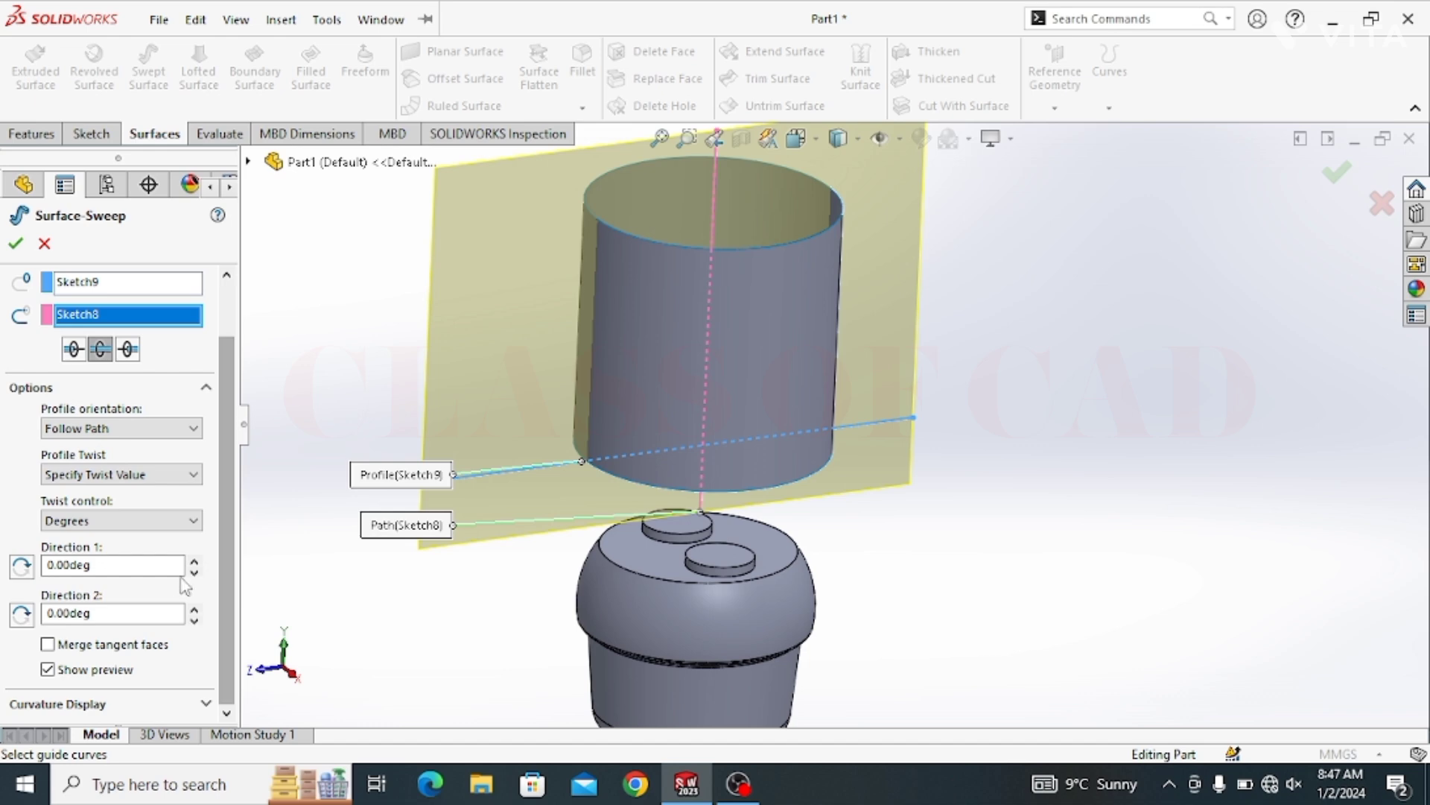
pyautogui.click(123, 520)
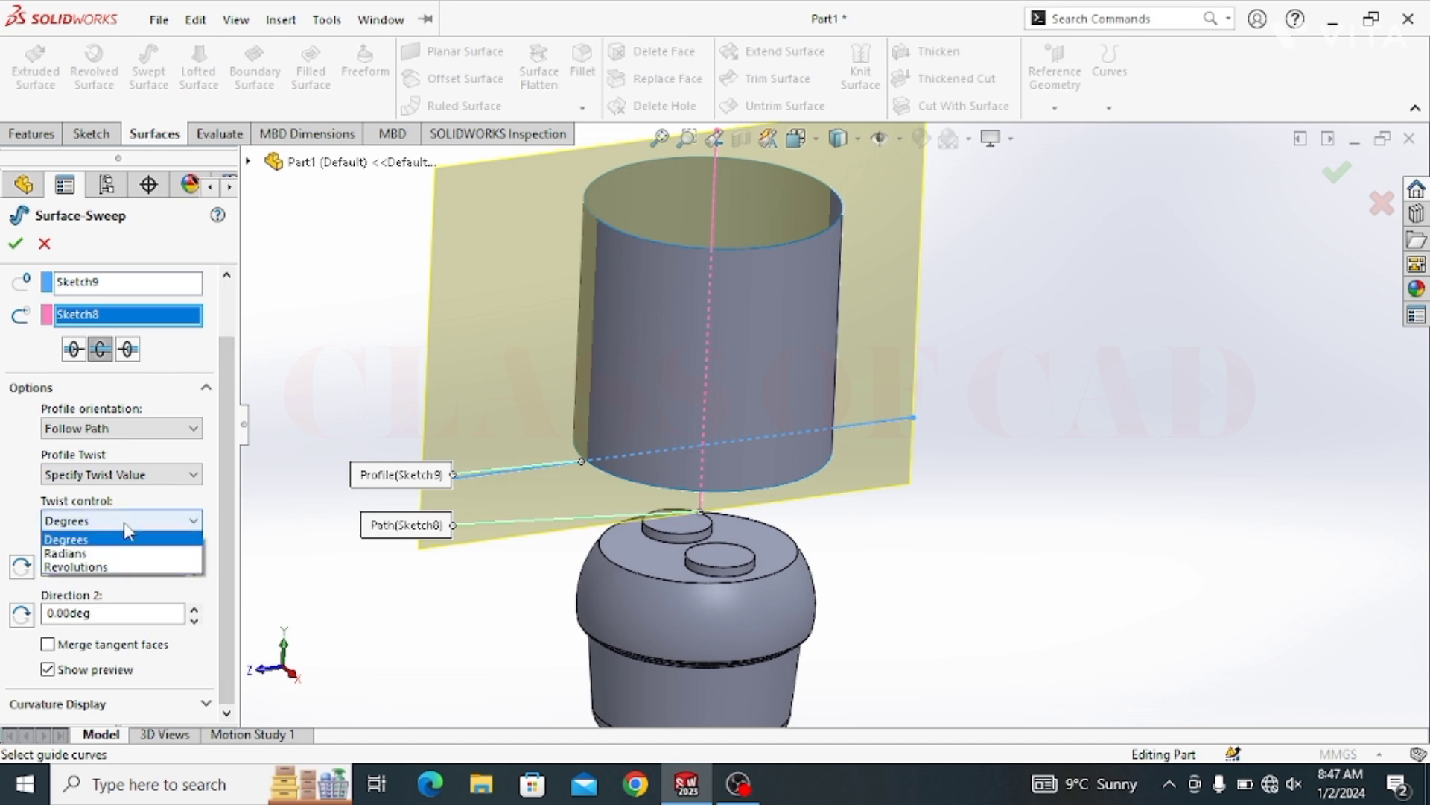
pyautogui.click(113, 569)
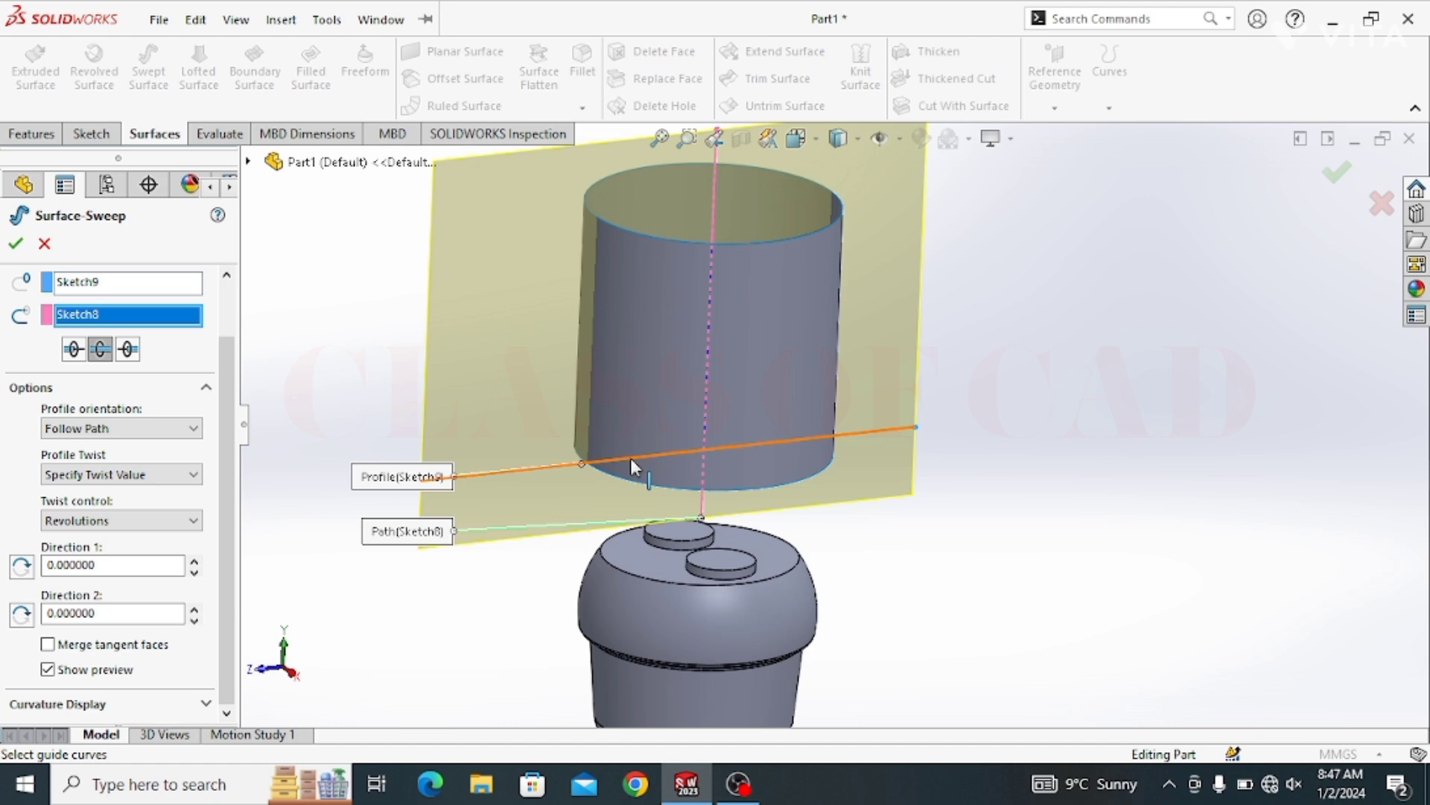
# Set the Direction 2 twist to 2.3 revolutions, checking the helix preview
pyautogui.click(193, 609)
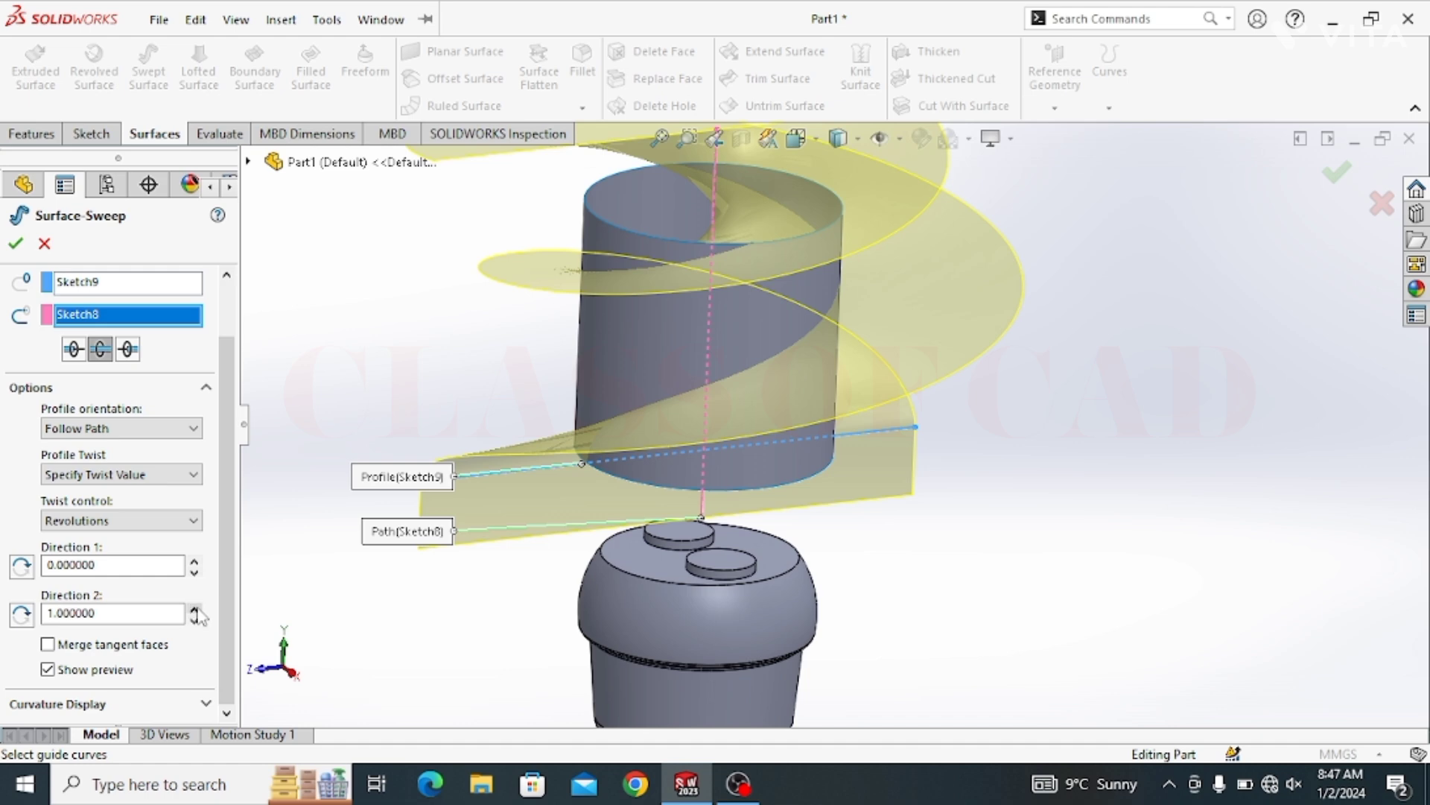
pyautogui.click(194, 608)
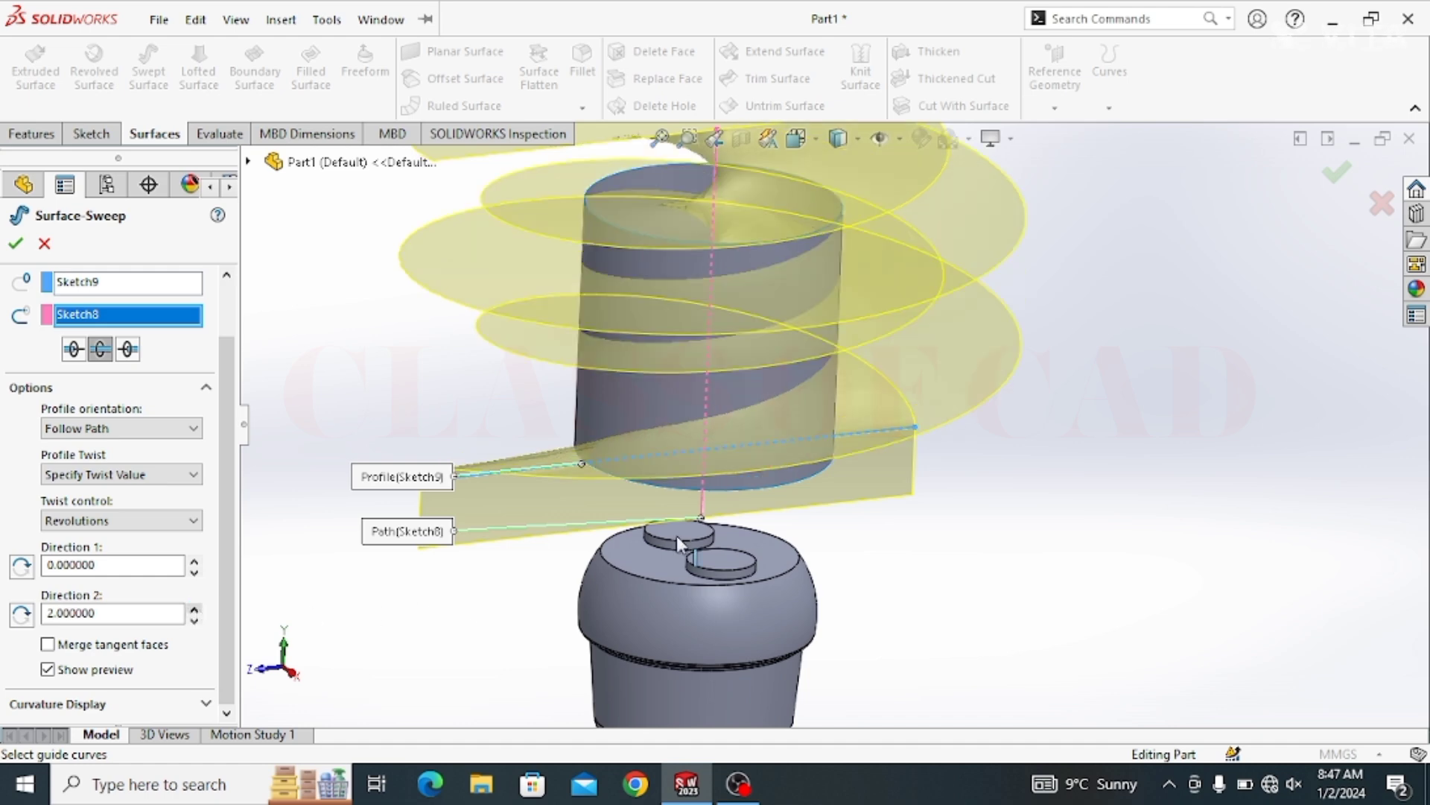
pyautogui.moveTo(680, 544)
pyautogui.mouseDown(button='middle')
pyautogui.moveTo(679, 421)
pyautogui.moveTo(692, 426)
pyautogui.mouseUp(button='middle')
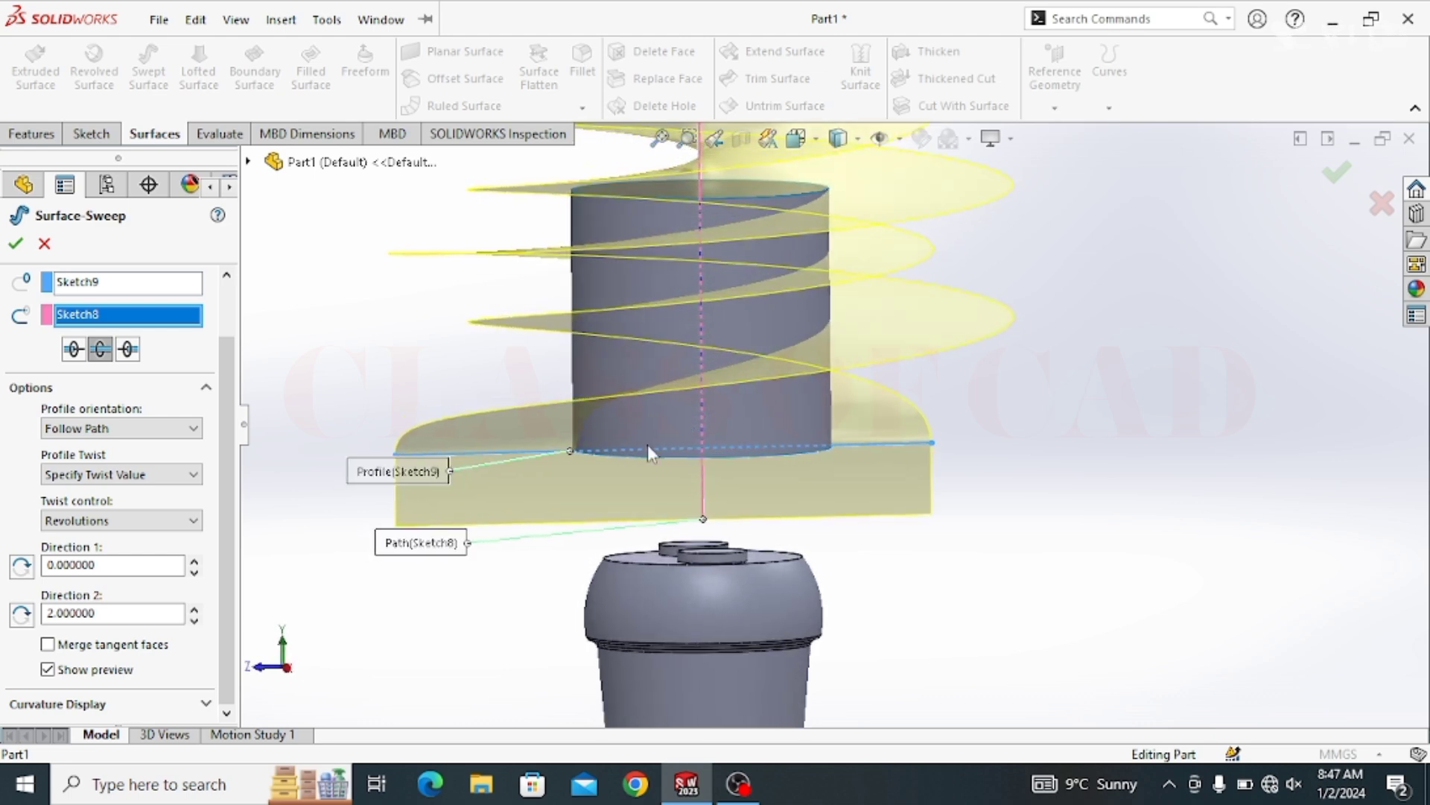
pyautogui.click(195, 607)
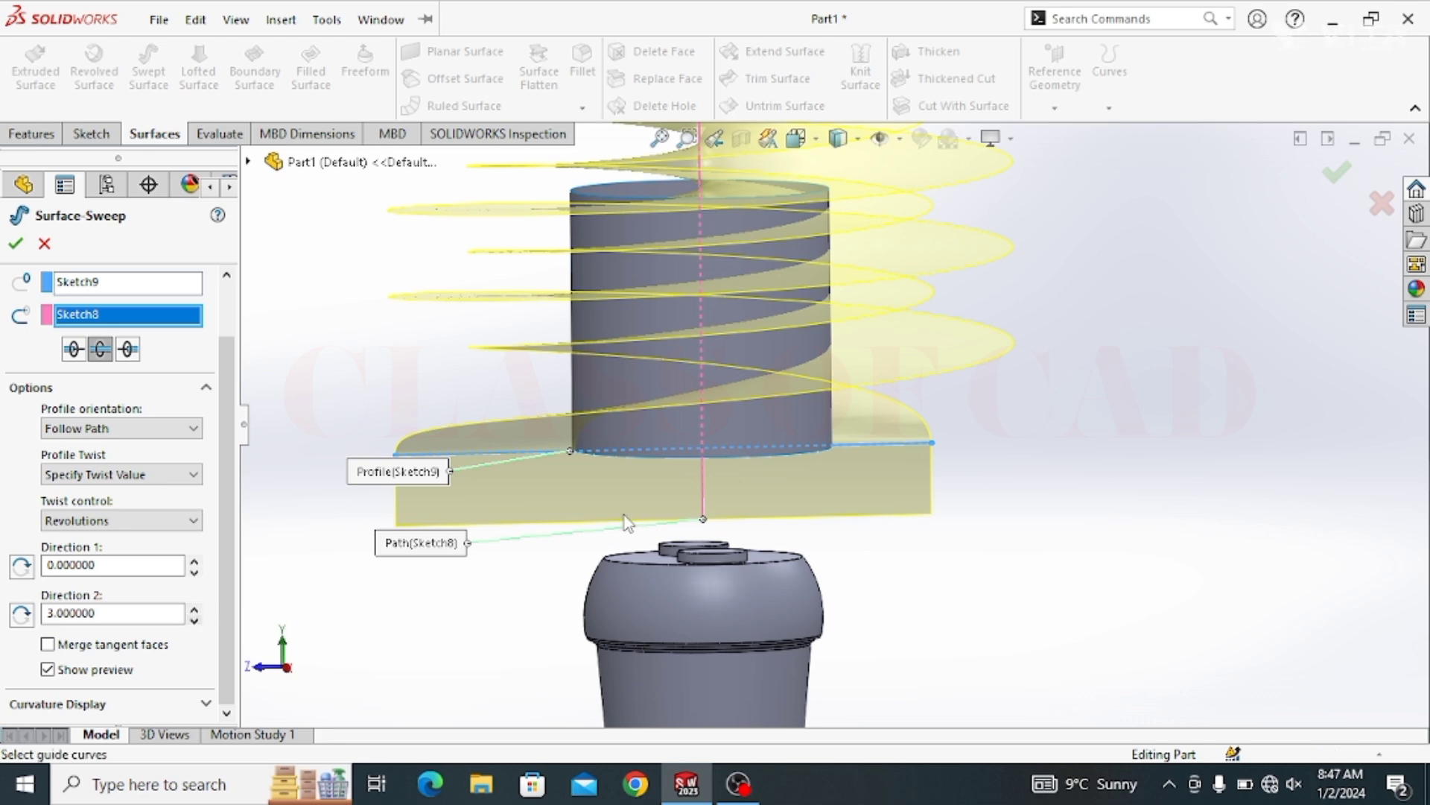
pyautogui.moveTo(637, 522); pyautogui.dragTo(606, 502, button='middle')
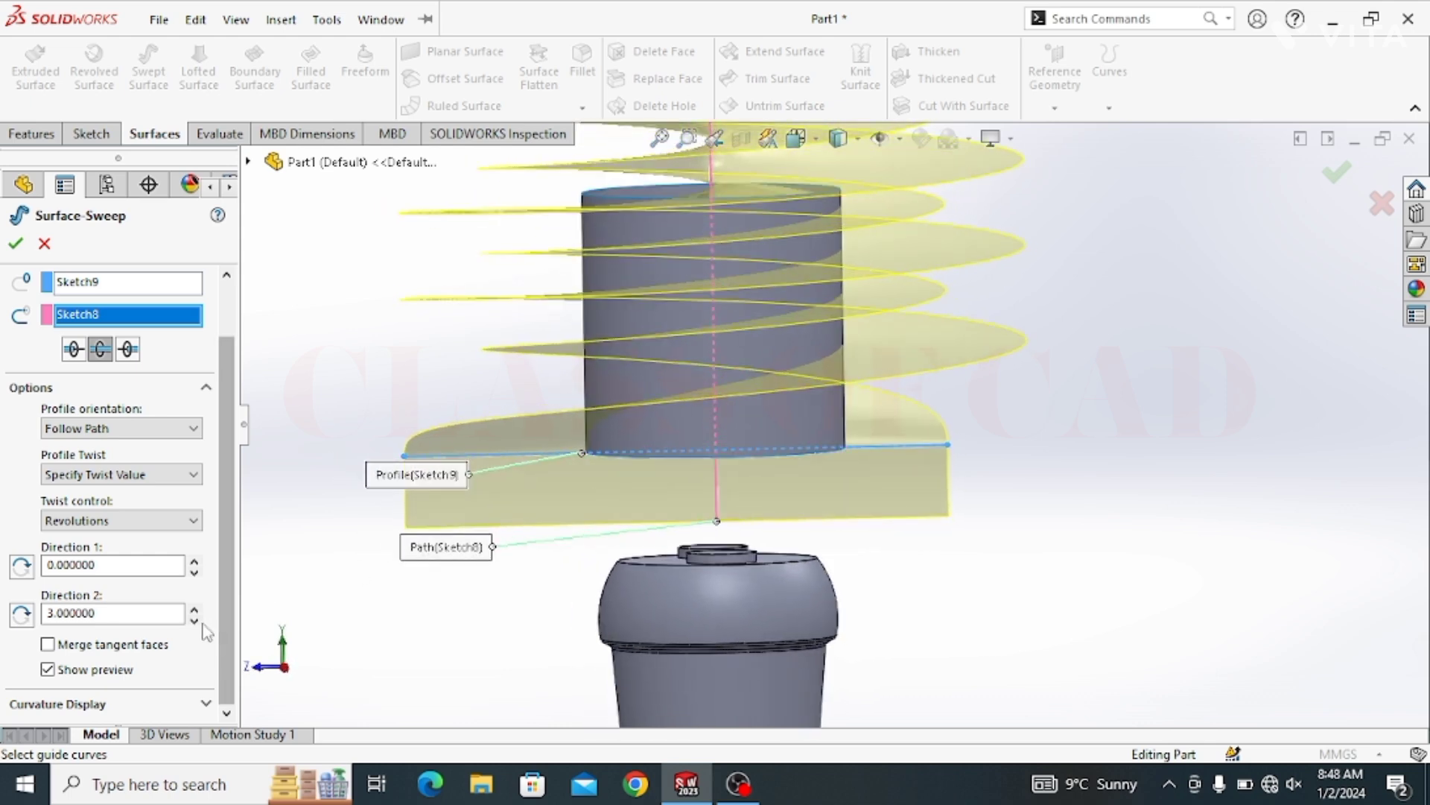
pyautogui.moveTo(160, 612); pyautogui.dragTo(3, 617)
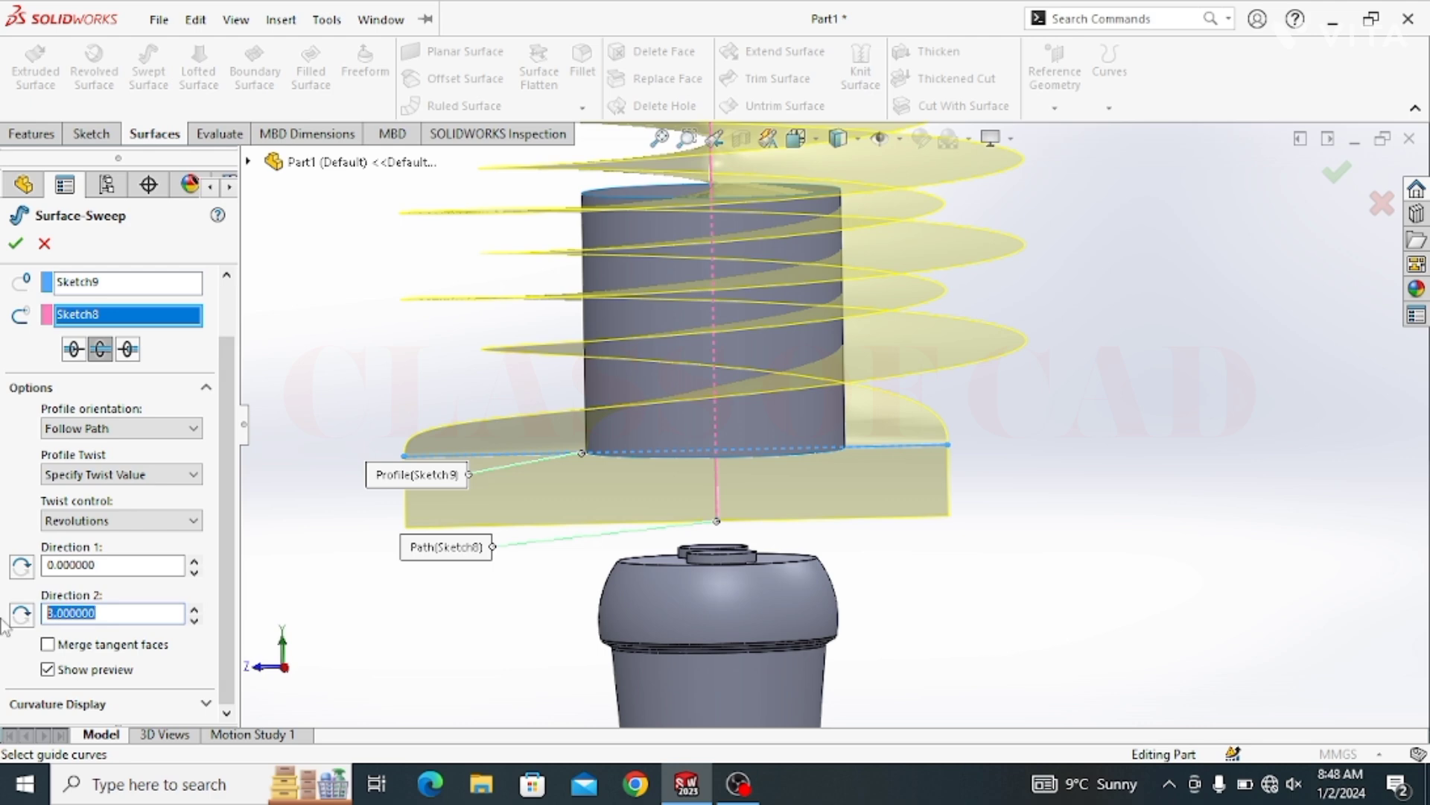
pyautogui.write('2.5')
pyautogui.press('Return')
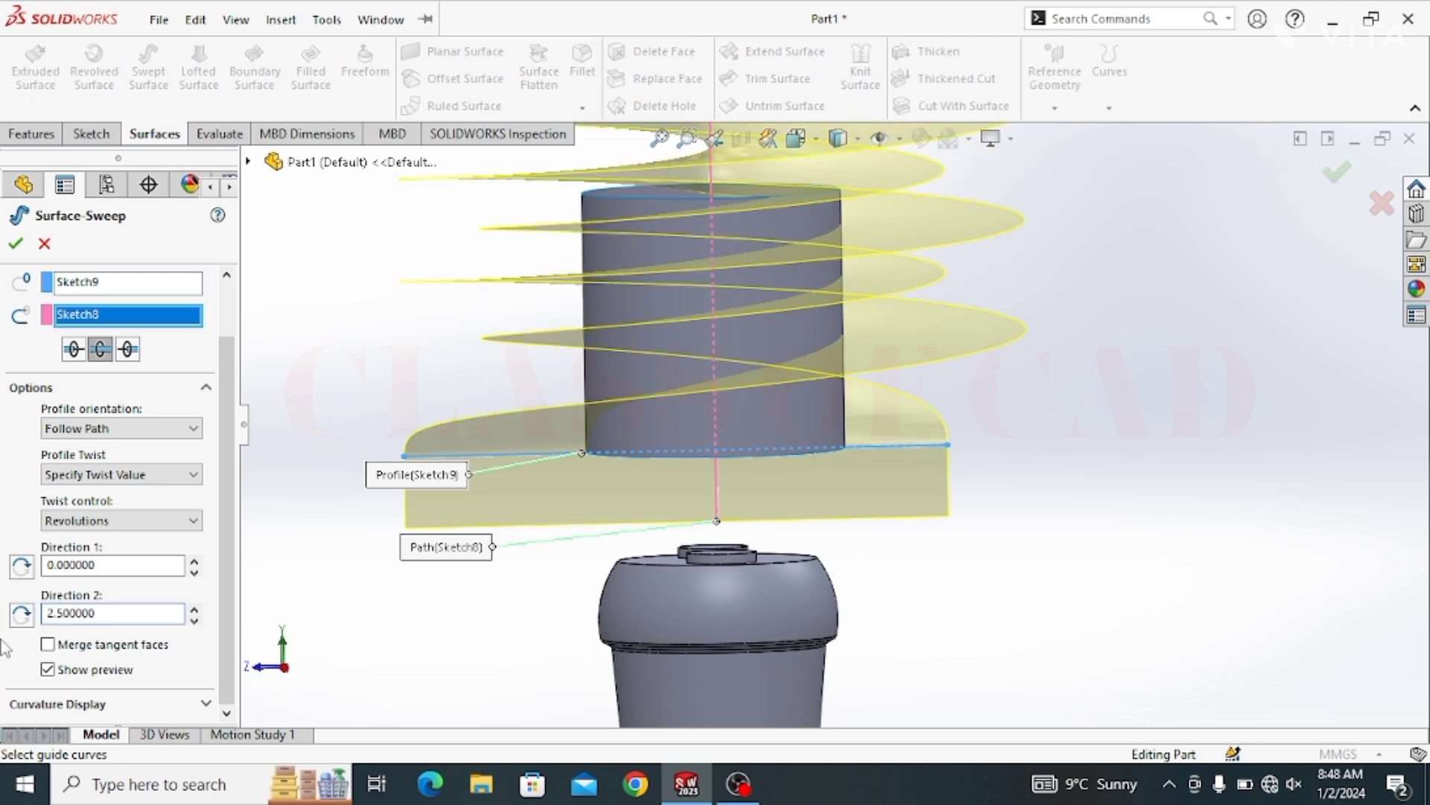
pyautogui.moveTo(112, 606); pyautogui.dragTo(3, 619)
pyautogui.write('2.3')
pyautogui.press('Return')
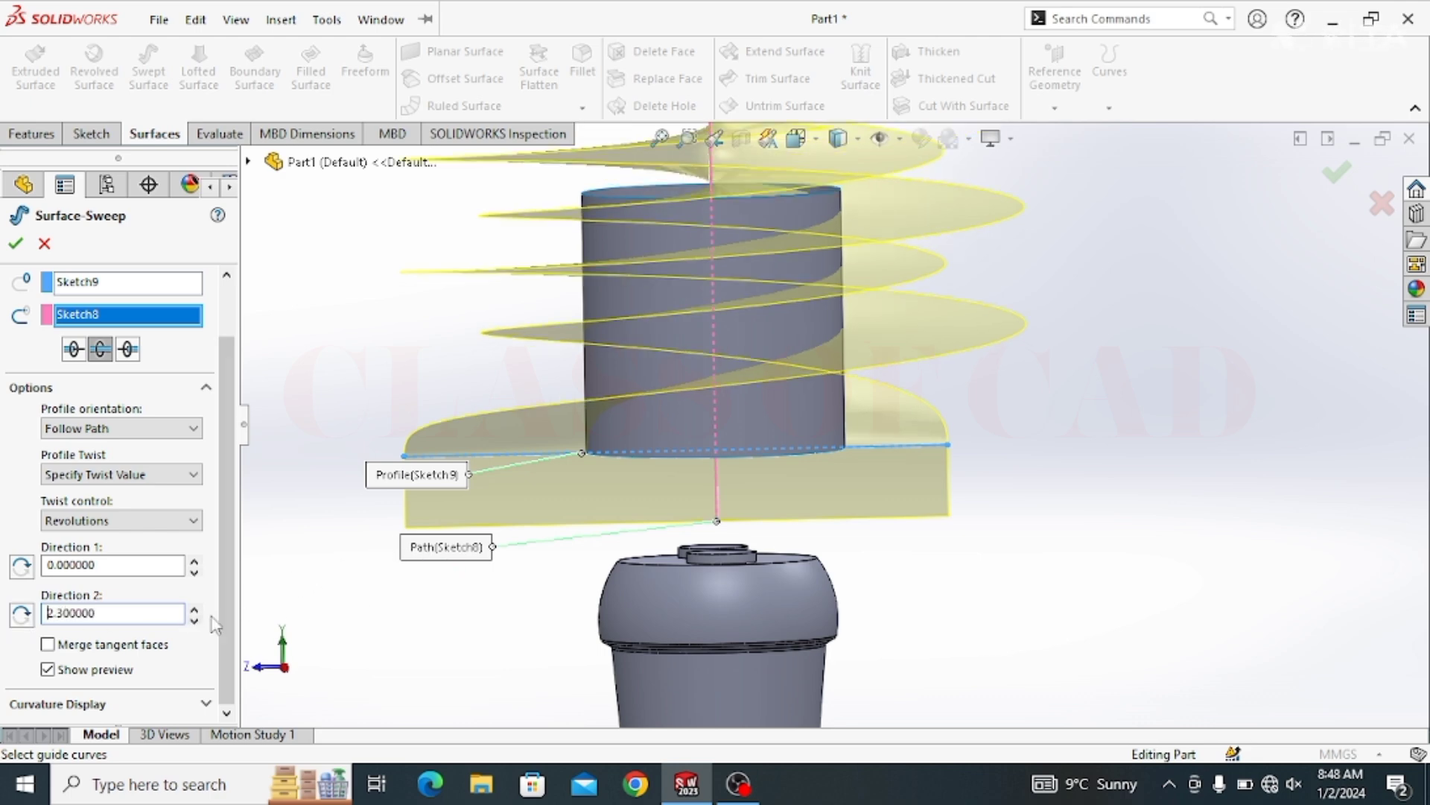
# Create Surface-Sweep1, then select the cylinder and helical sweep surfaces together
pyautogui.click(17, 244)
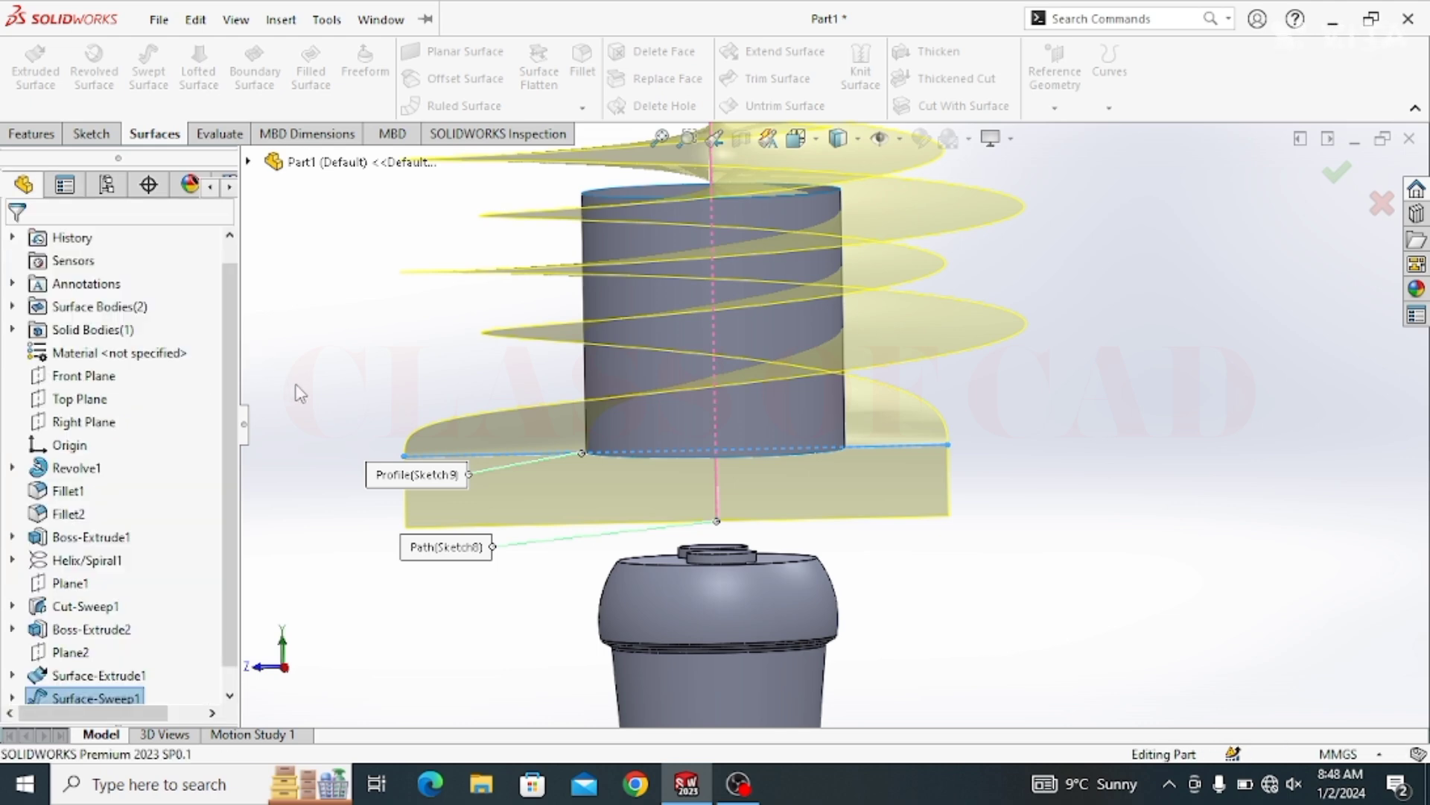
pyautogui.moveTo(594, 440); pyautogui.dragTo(623, 430, button='middle')
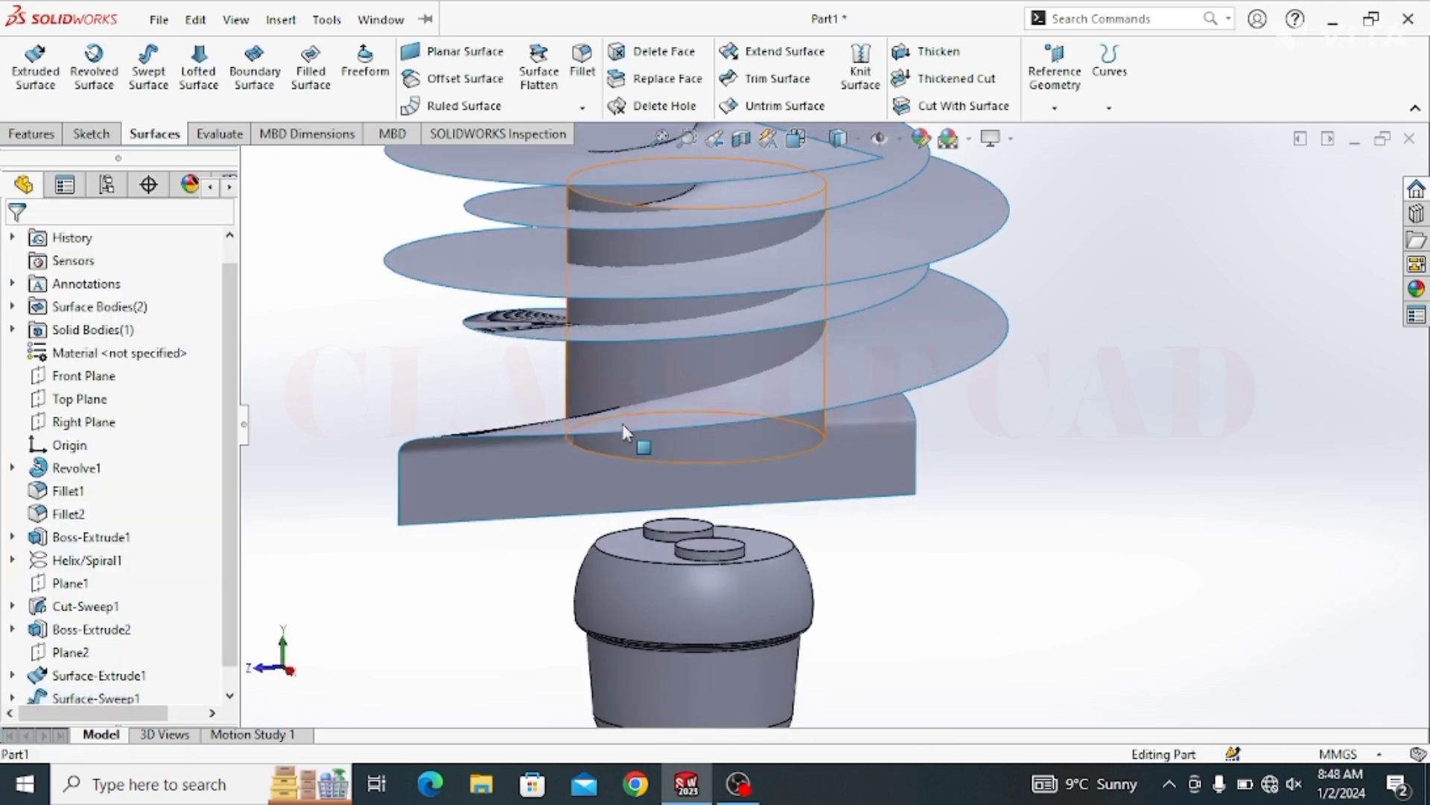
pyautogui.click(613, 367)
pyautogui.keyDown('ctrl'); pyautogui.click(494, 477); pyautogui.keyUp('ctrl')
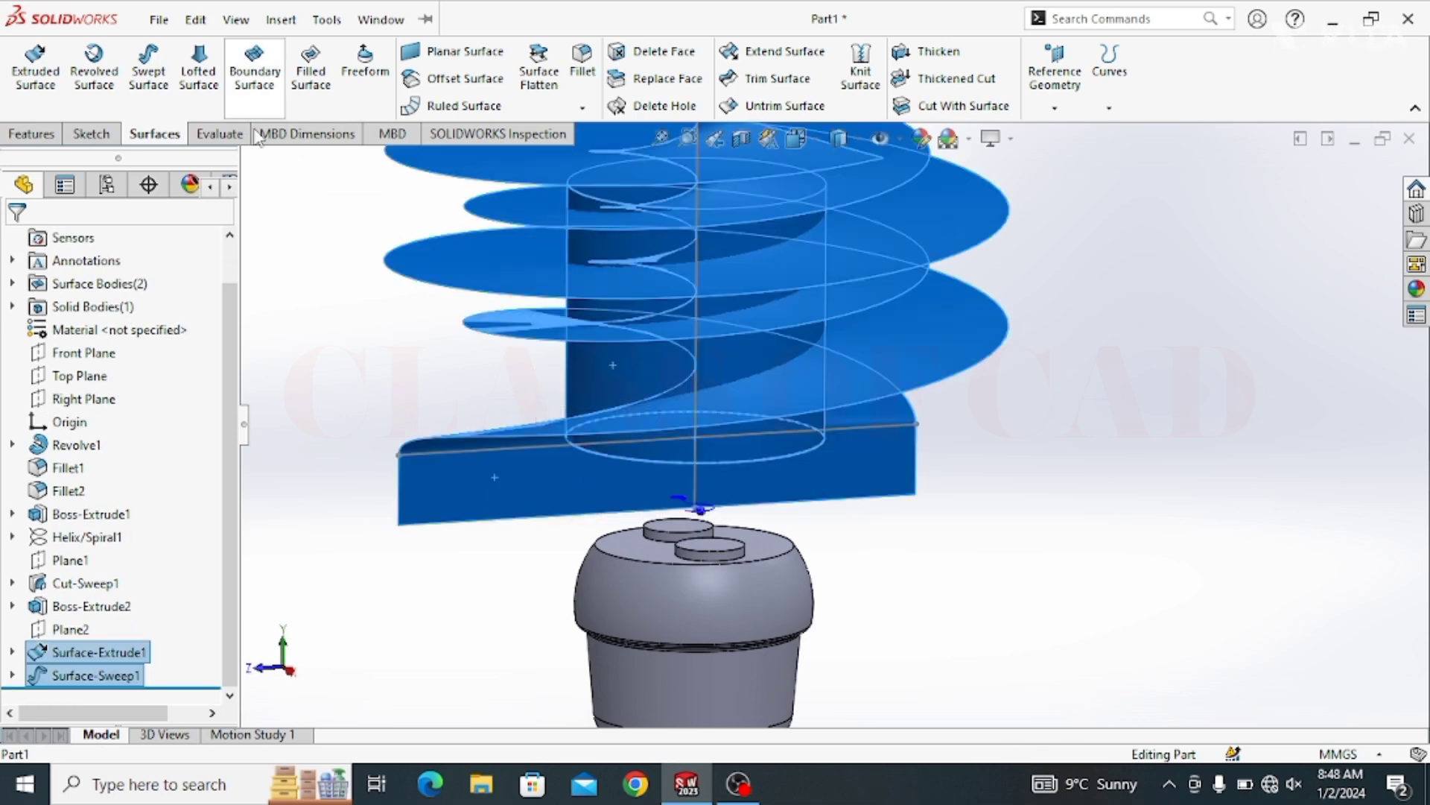
pyautogui.click(33, 134)
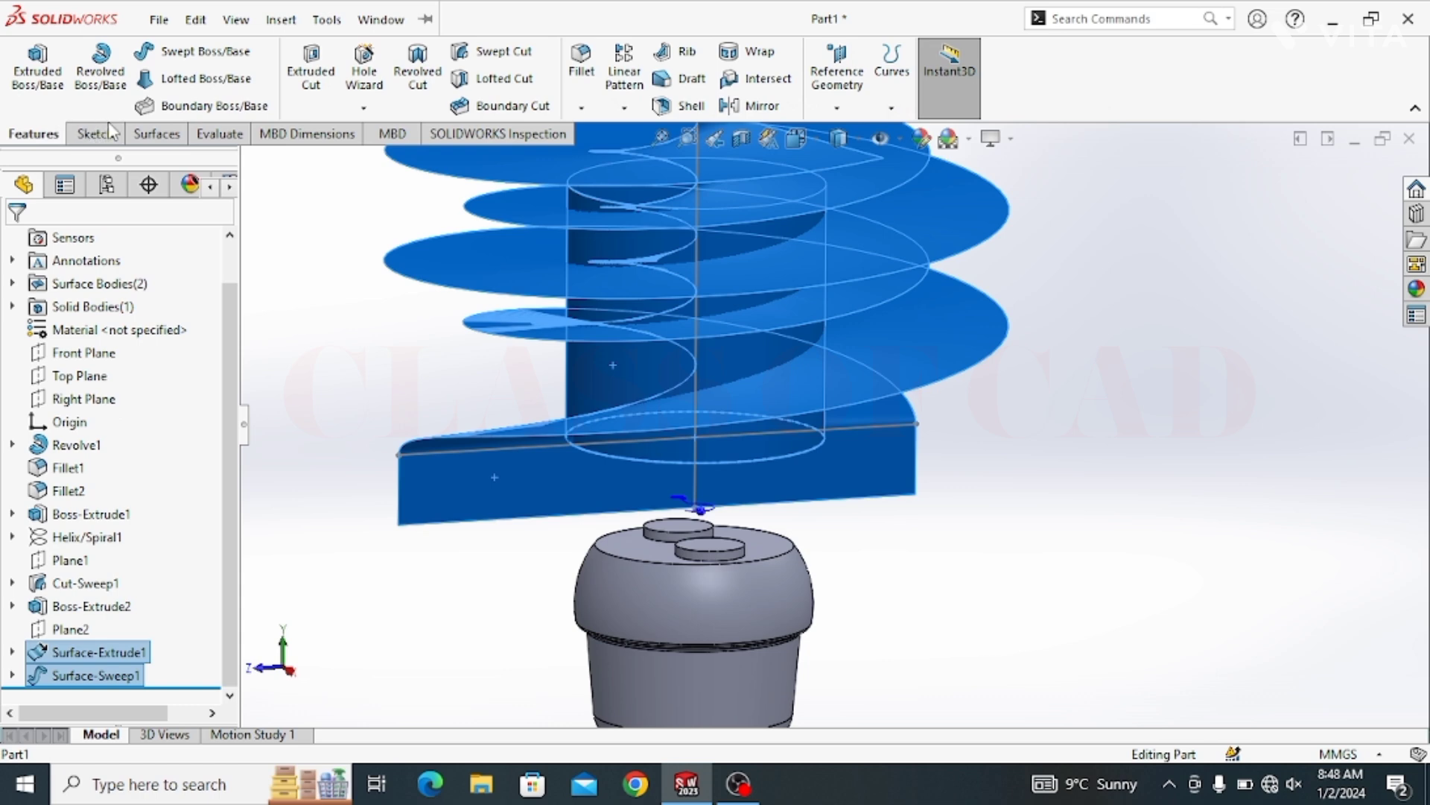
pyautogui.click(93, 134)
pyautogui.click(356, 108)
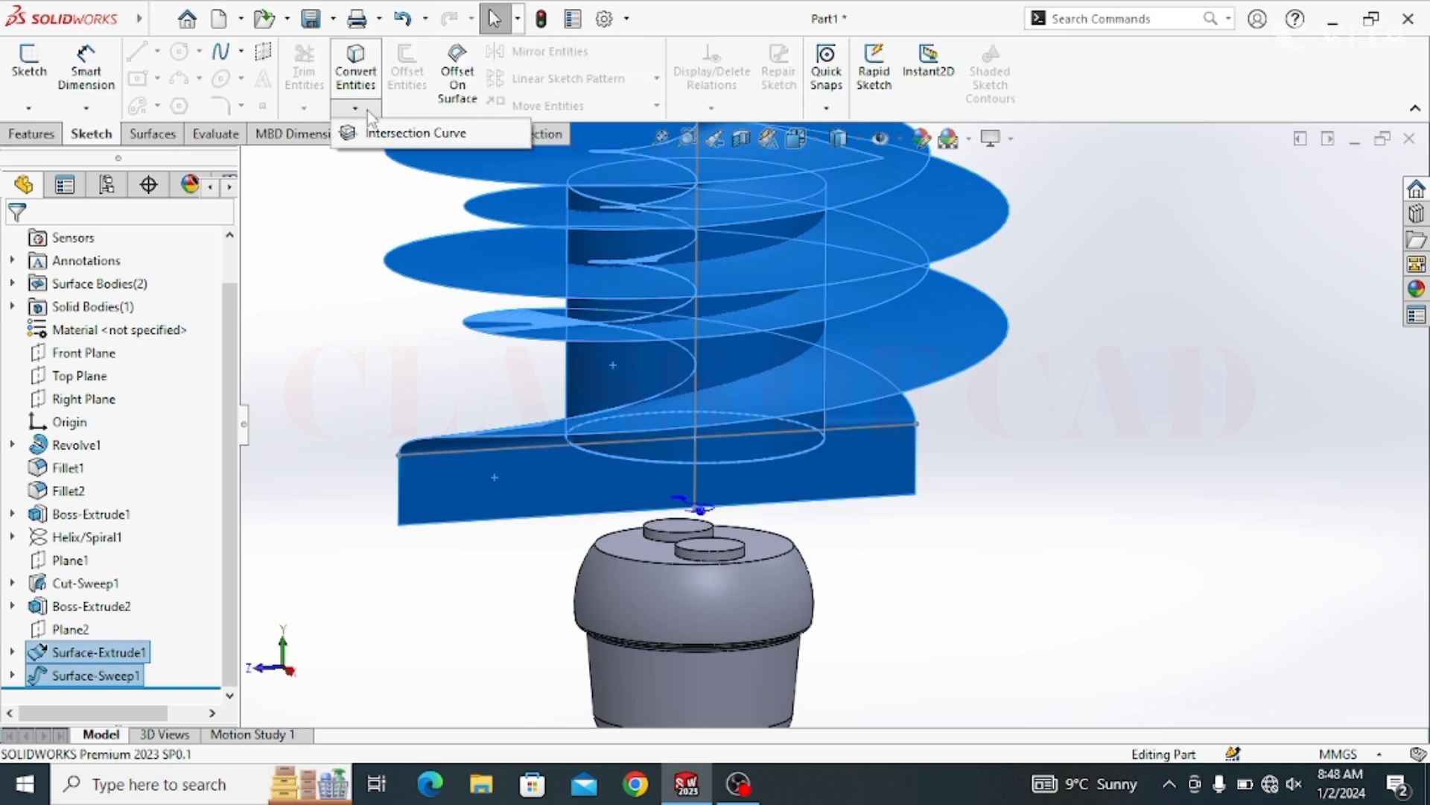
# Trace the cylinder–sweep intersection as a helical 3D curve in 3DSketch1
pyautogui.click(392, 137)
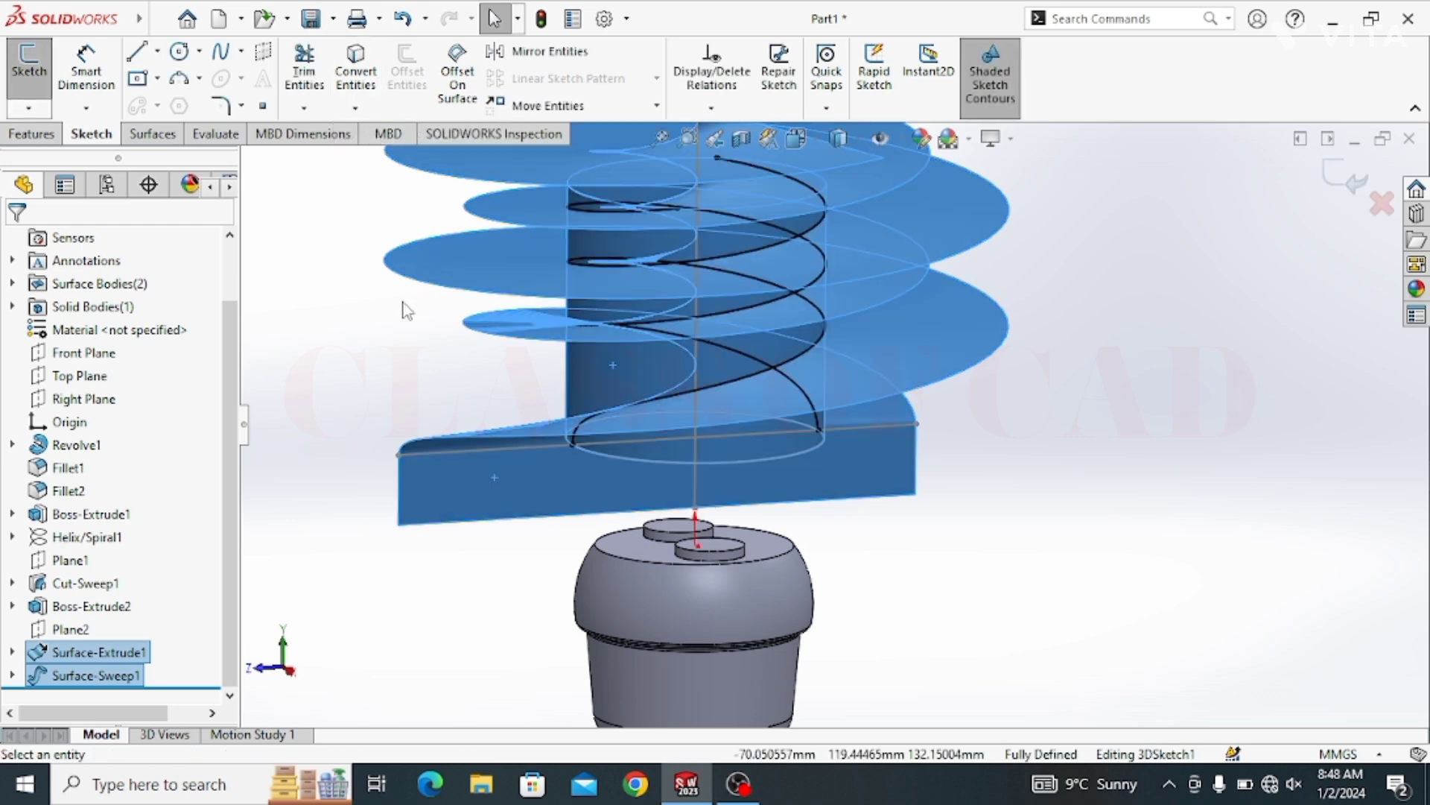
pyautogui.moveTo(727, 396); pyautogui.dragTo(708, 335, button='middle')
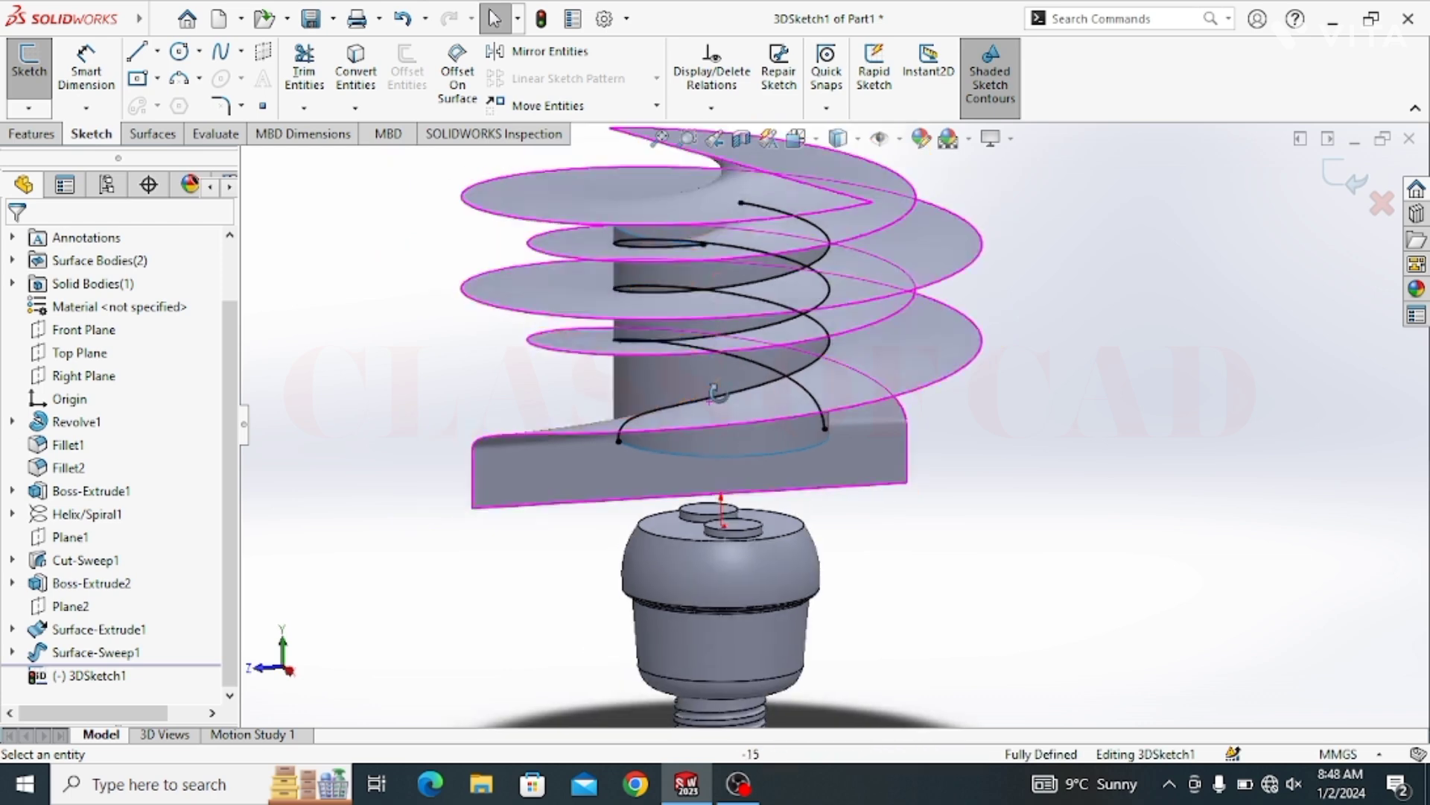
pyautogui.scroll(-5, 776, 361)
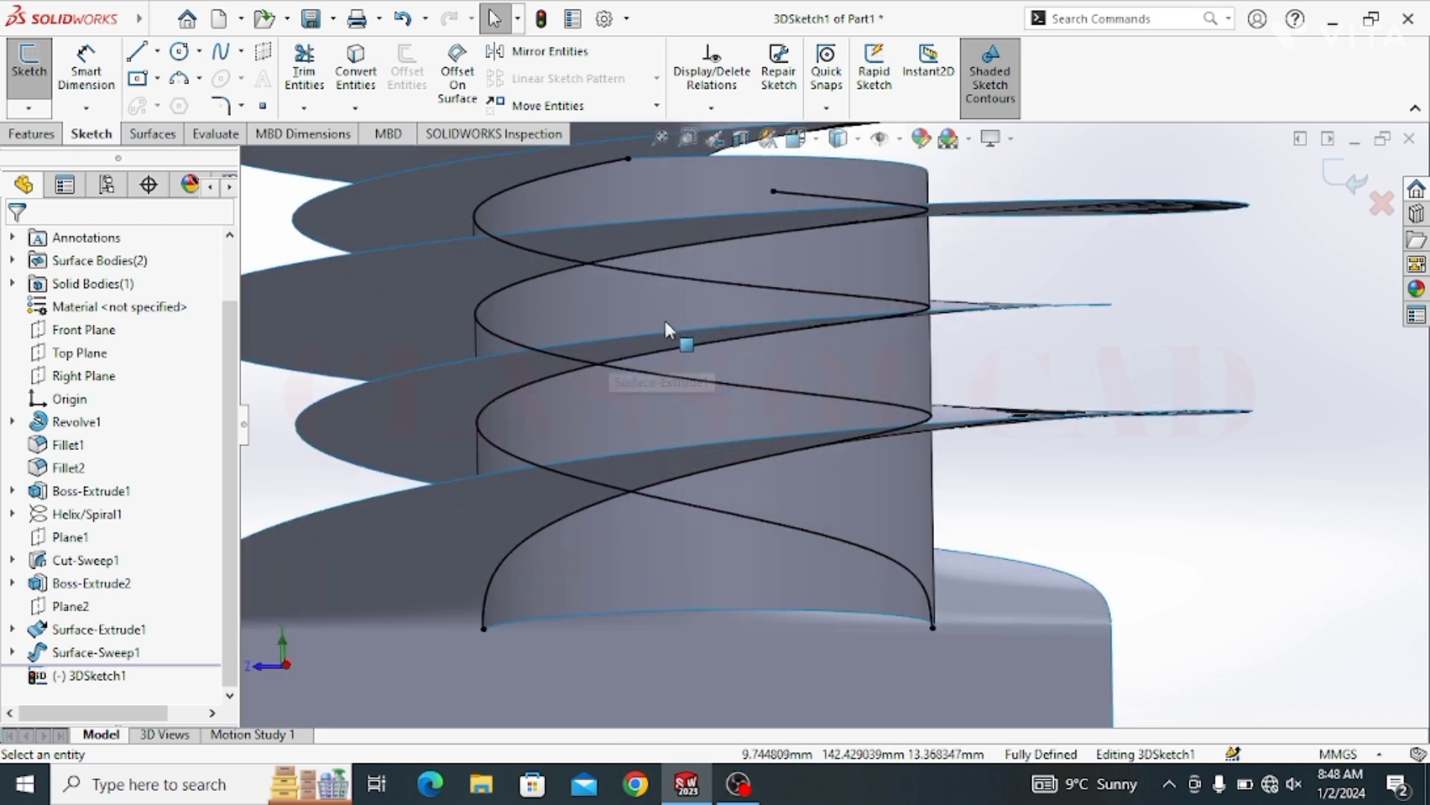
pyautogui.scroll(3, 776, 409)
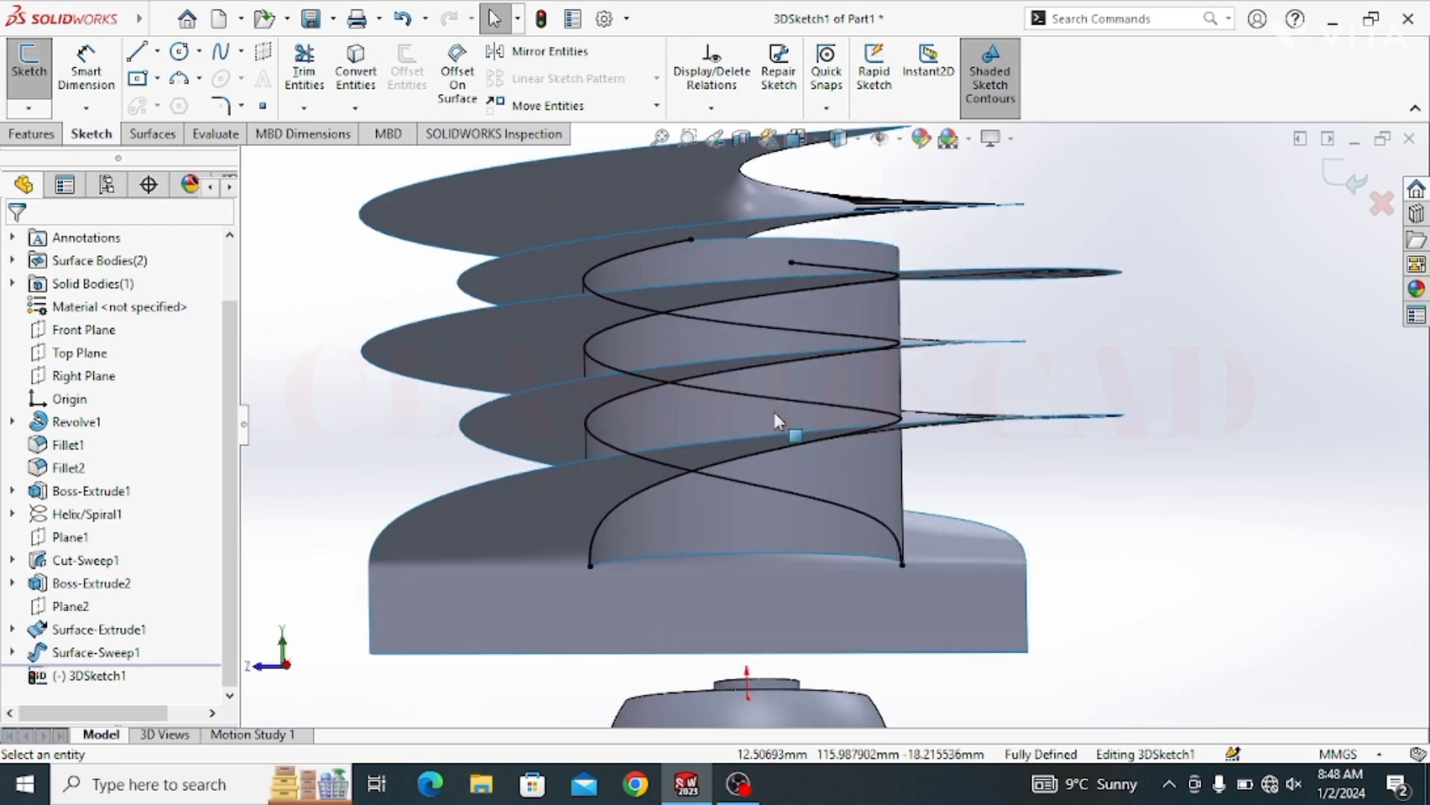
pyautogui.moveTo(758, 378)
pyautogui.mouseDown(button='middle')
pyautogui.moveTo(799, 466)
pyautogui.moveTo(722, 480)
pyautogui.moveTo(694, 520)
pyautogui.moveTo(714, 555)
pyautogui.mouseUp(button='middle')
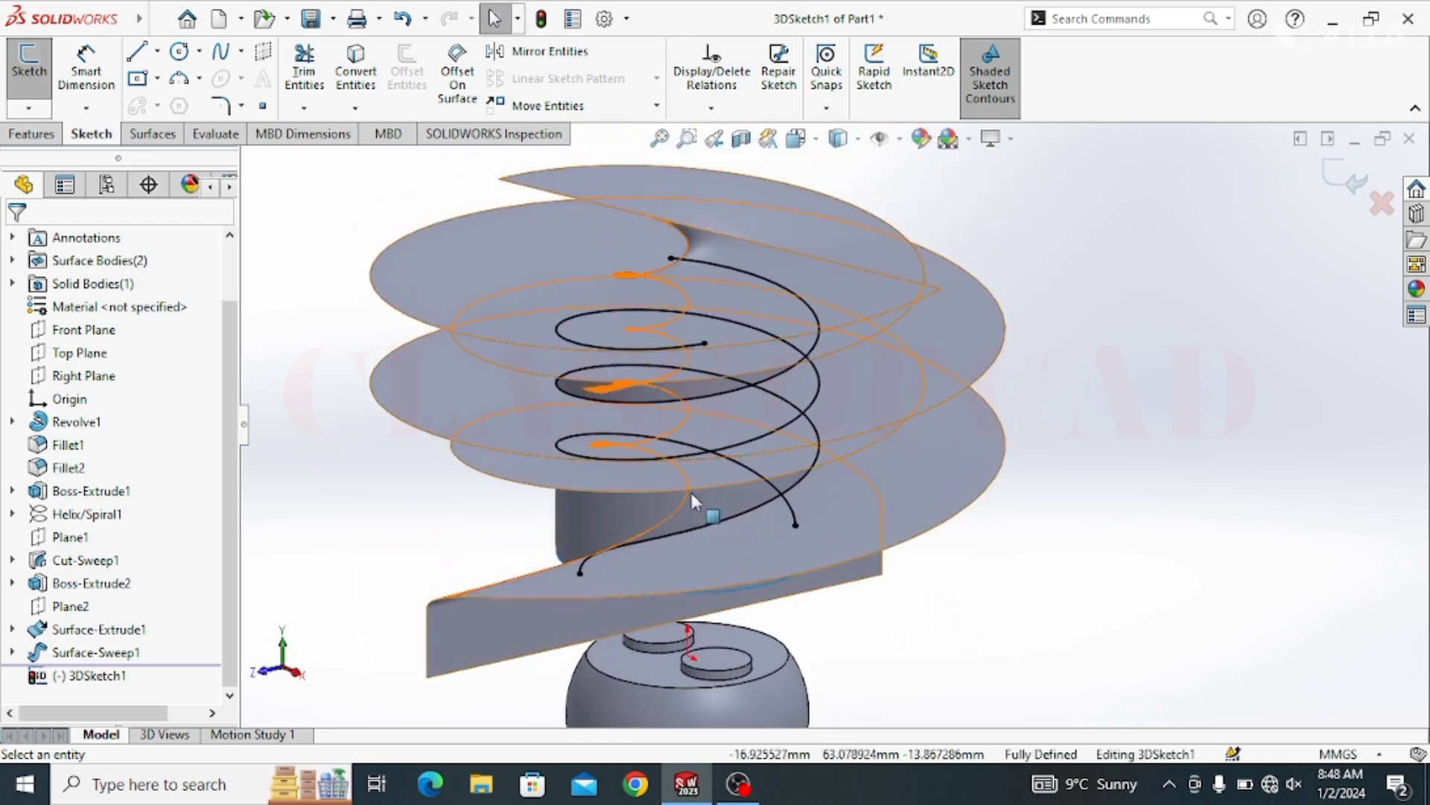
# Hide Surface-Extrude1 and Surface-Sweep1 so only the helix curve shows
pyautogui.click(637, 521)
pyautogui.keyDown('ctrl'); pyautogui.click(570, 607); pyautogui.keyUp('ctrl')
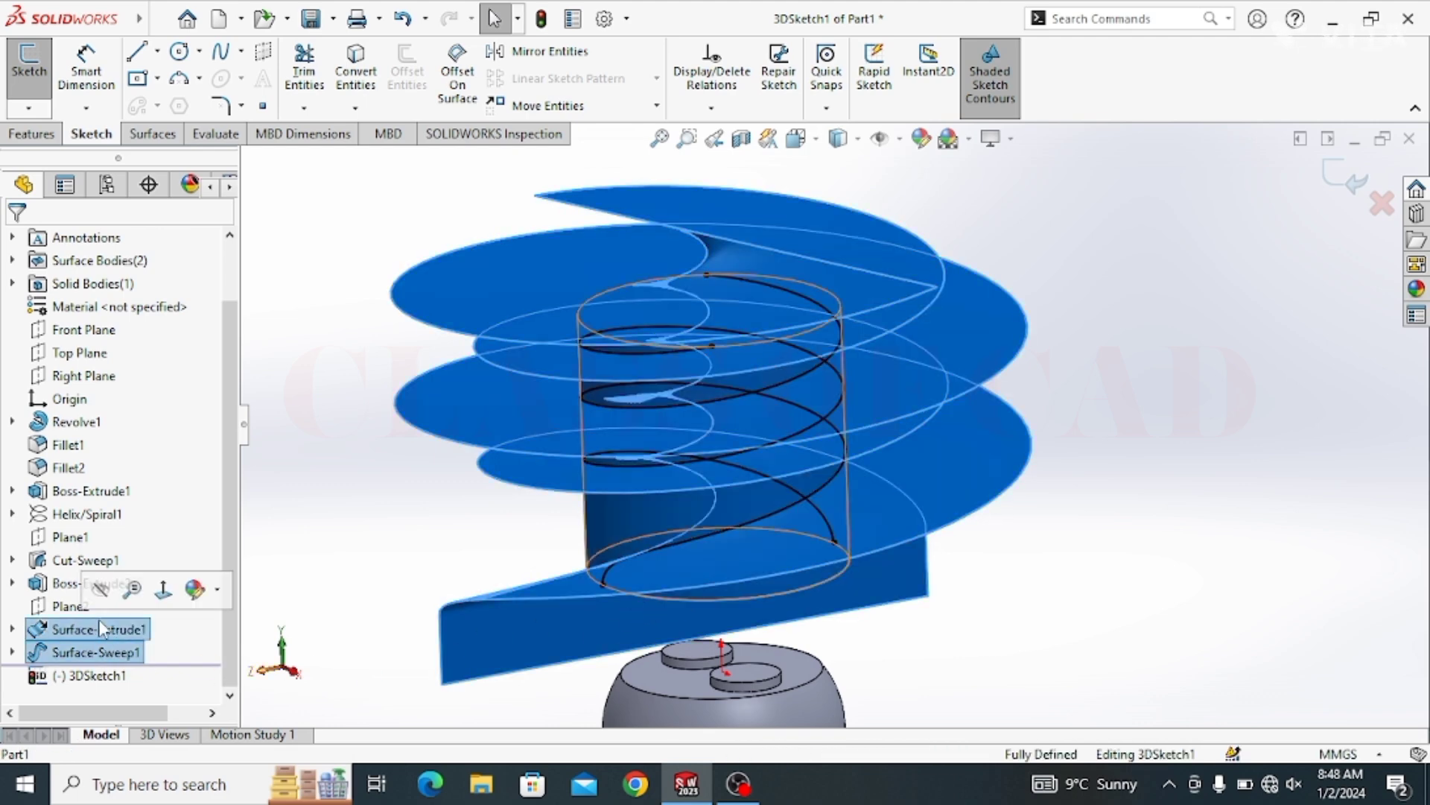
pyautogui.click(100, 589)
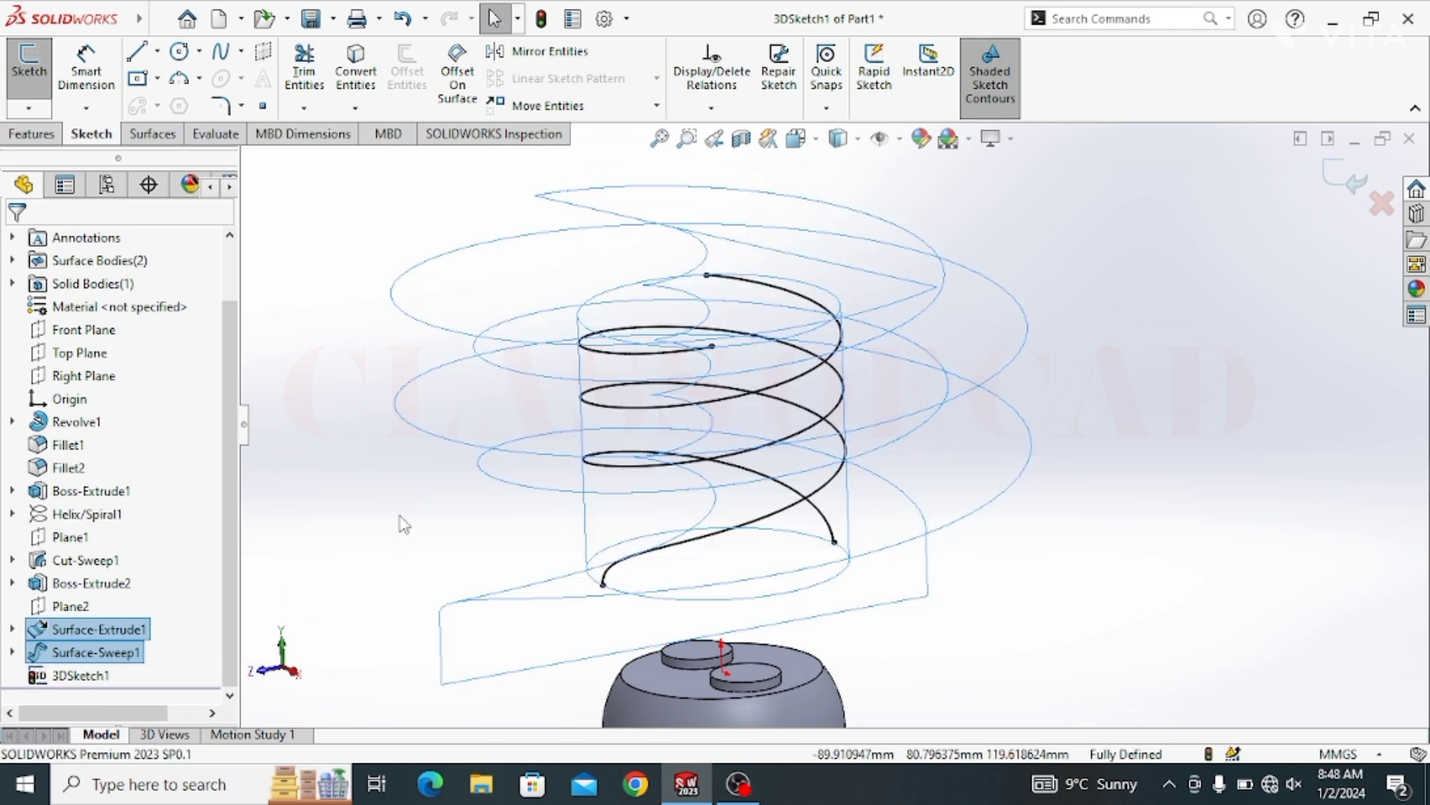
# Deselect everything and close 3DSketch1, keeping the helix above the bulb base
pyautogui.click(400, 520)
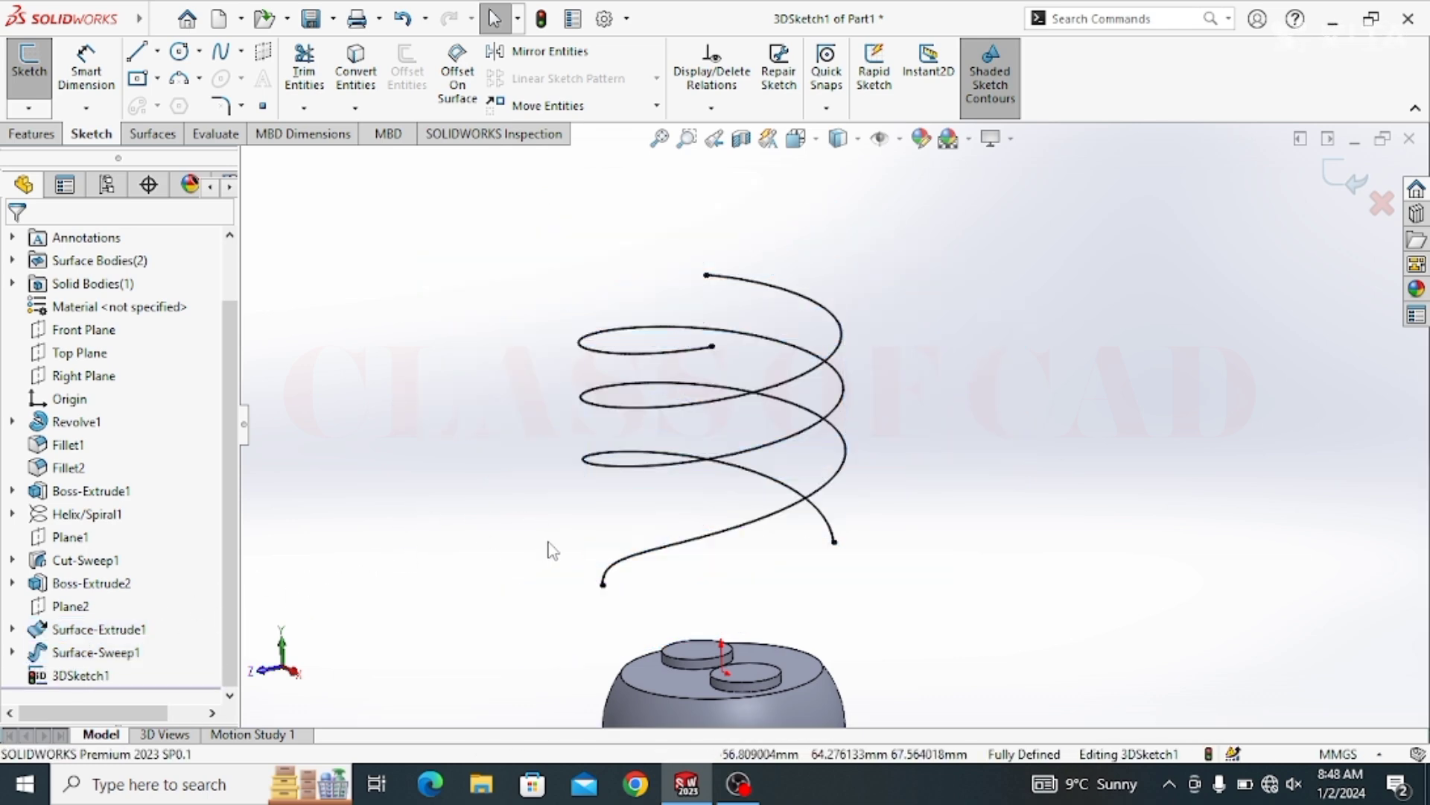
pyautogui.moveTo(552, 550)
pyautogui.mouseDown(button='middle')
pyautogui.moveTo(740, 501)
pyautogui.moveTo(770, 517)
pyautogui.moveTo(734, 530)
pyautogui.moveTo(641, 484)
pyautogui.mouseUp(button='middle')
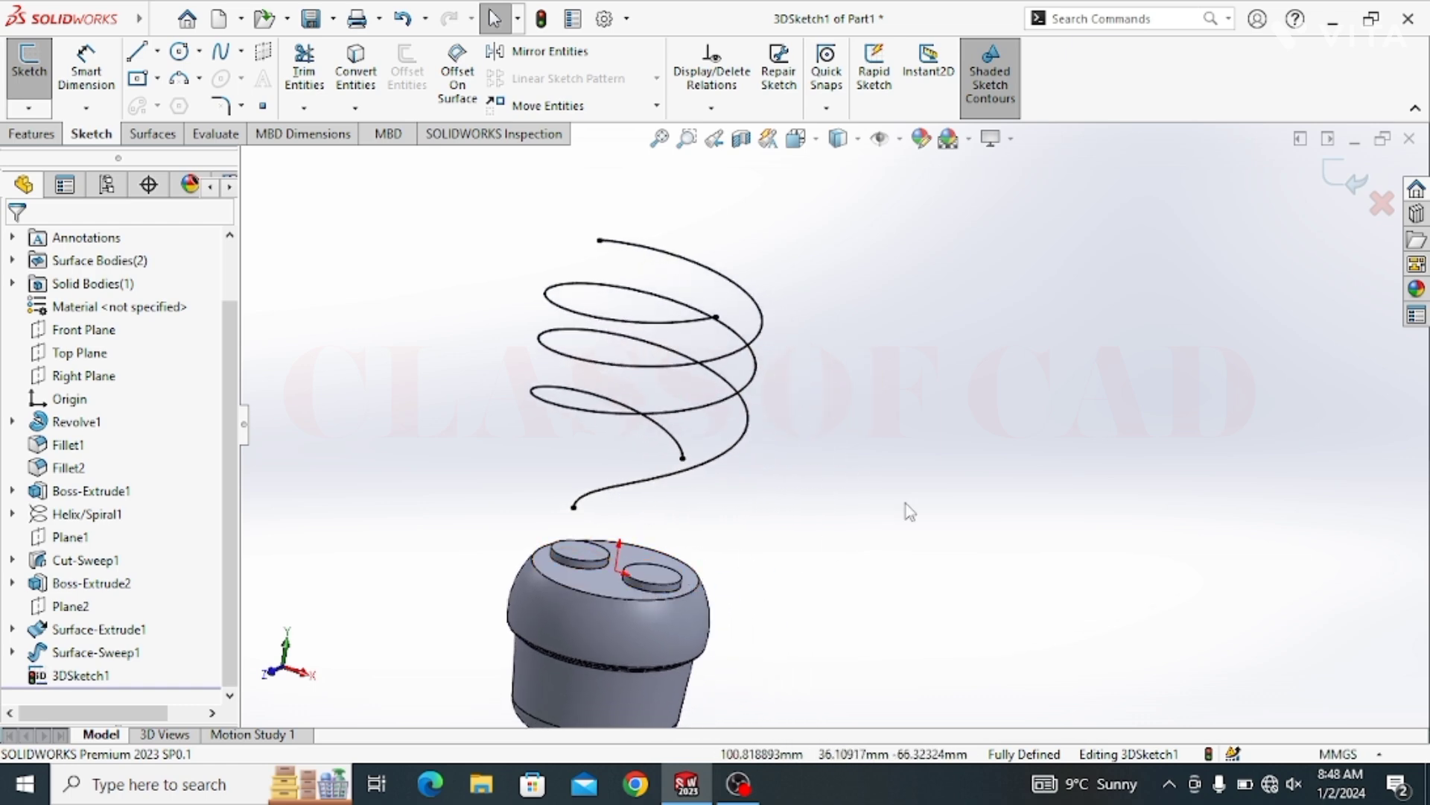
pyautogui.click(1343, 192)
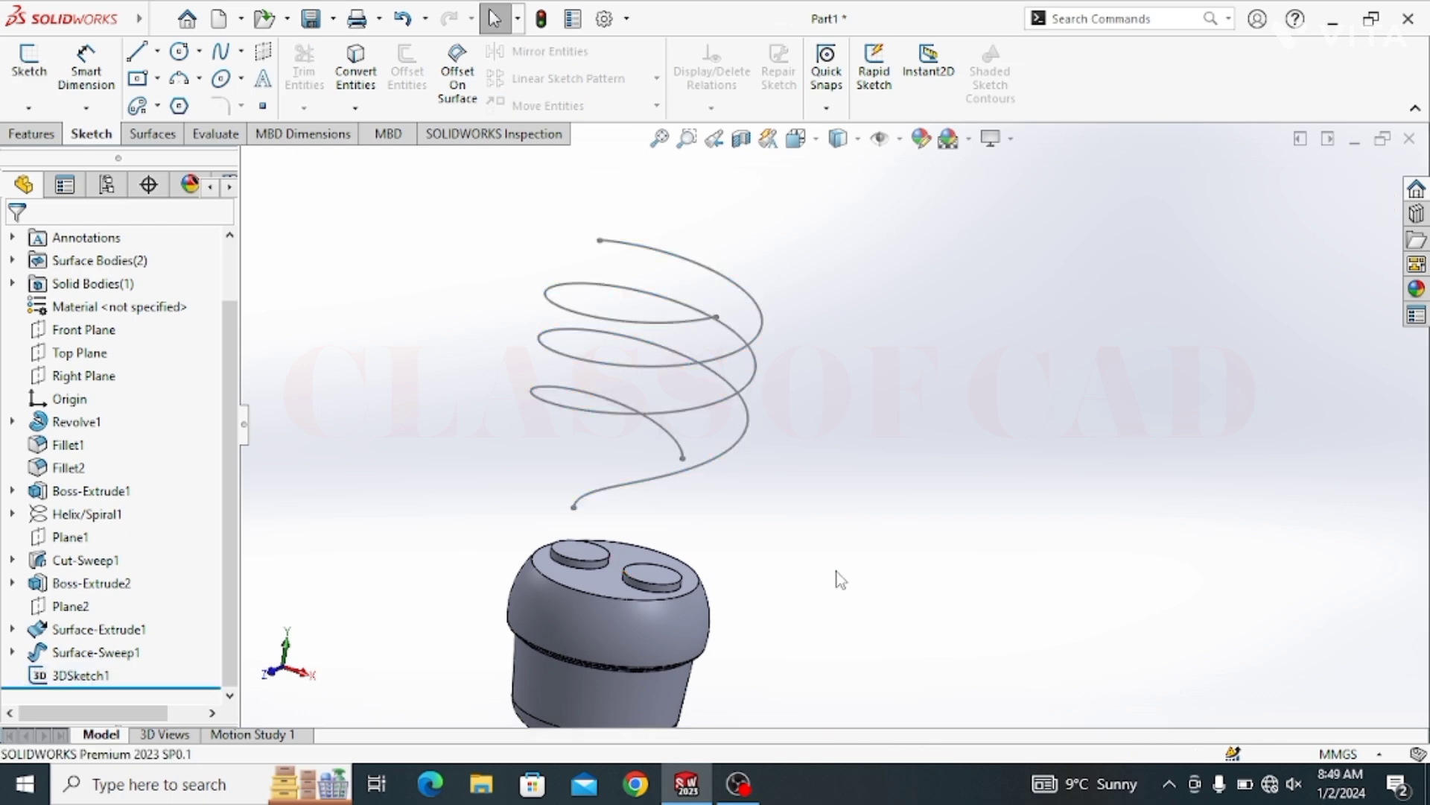
pyautogui.moveTo(812, 593); pyautogui.dragTo(763, 578, button='middle')
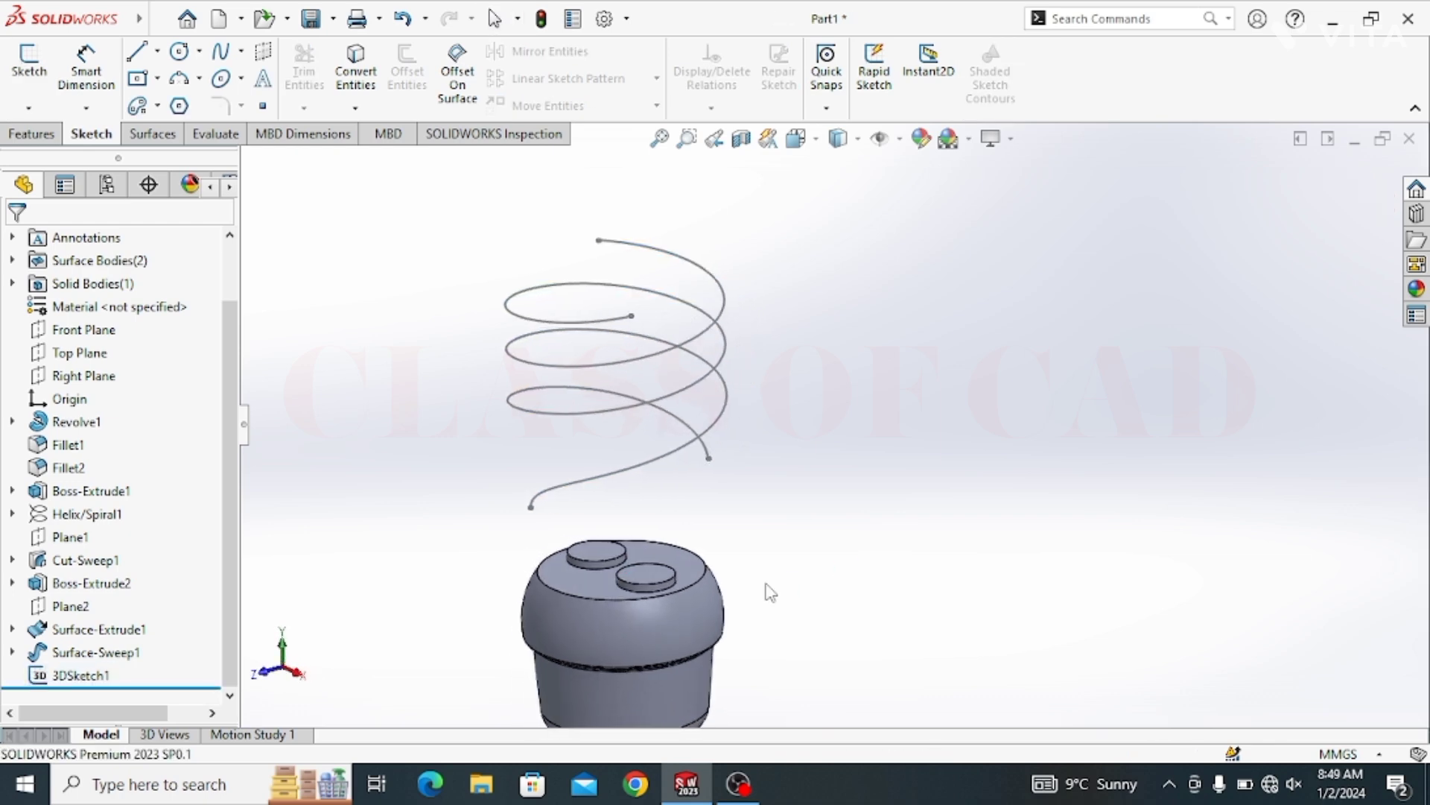
pyautogui.click(31, 110)
pyautogui.click(69, 158)
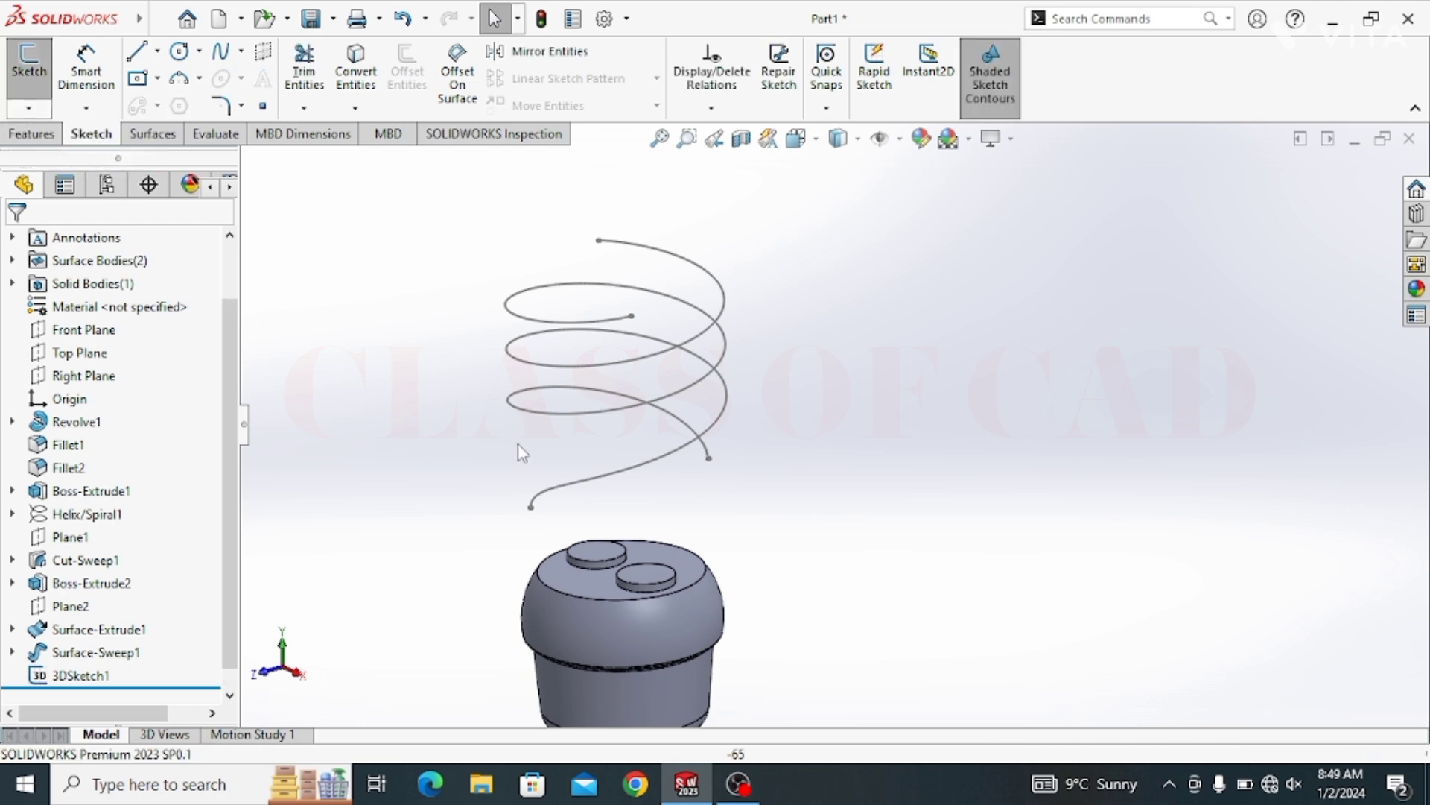
pyautogui.click(222, 59)
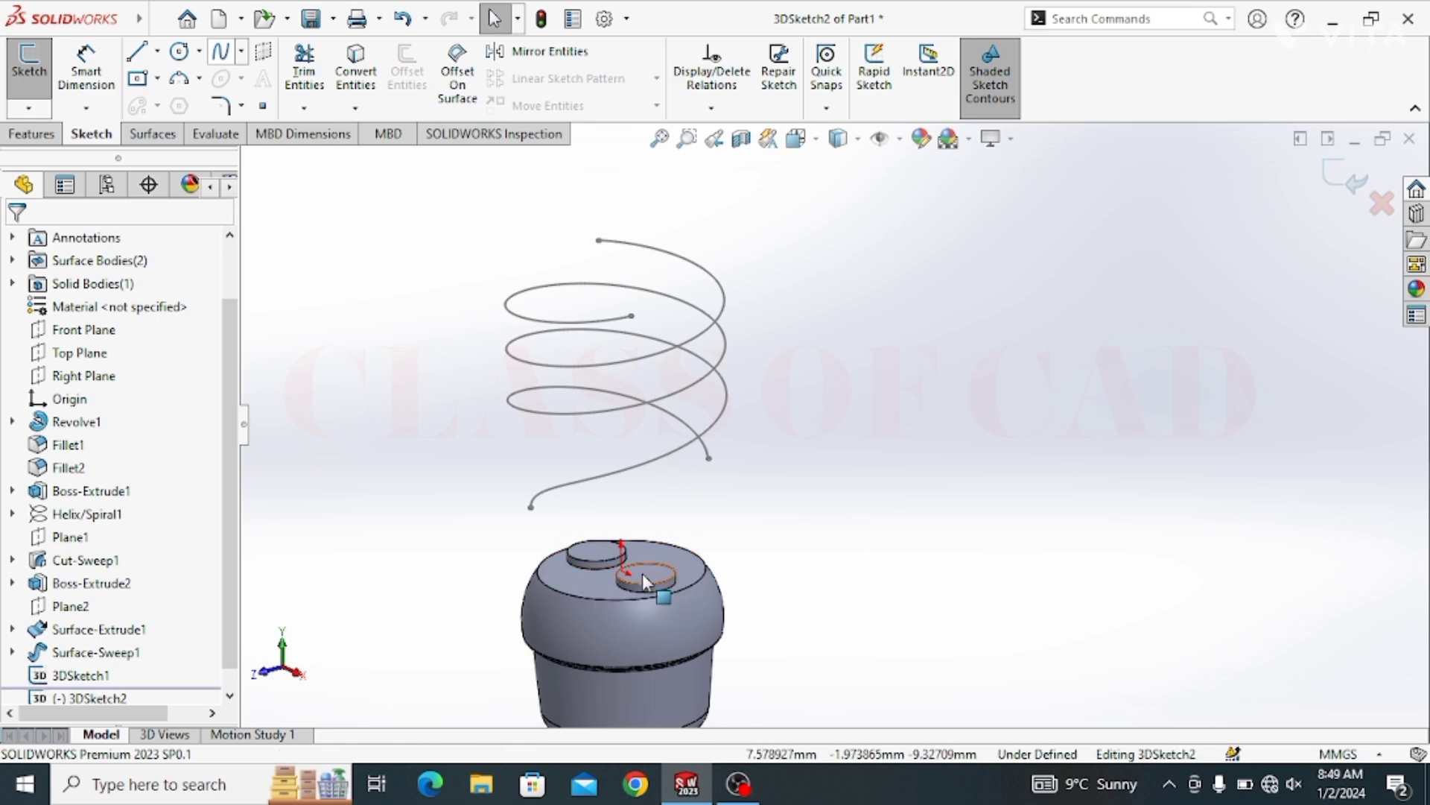
pyautogui.scroll(-3, 642, 573)
pyautogui.moveTo(682, 548)
pyautogui.mouseDown(button='middle')
pyautogui.moveTo(728, 457)
pyautogui.moveTo(741, 496)
pyautogui.mouseUp(button='middle')
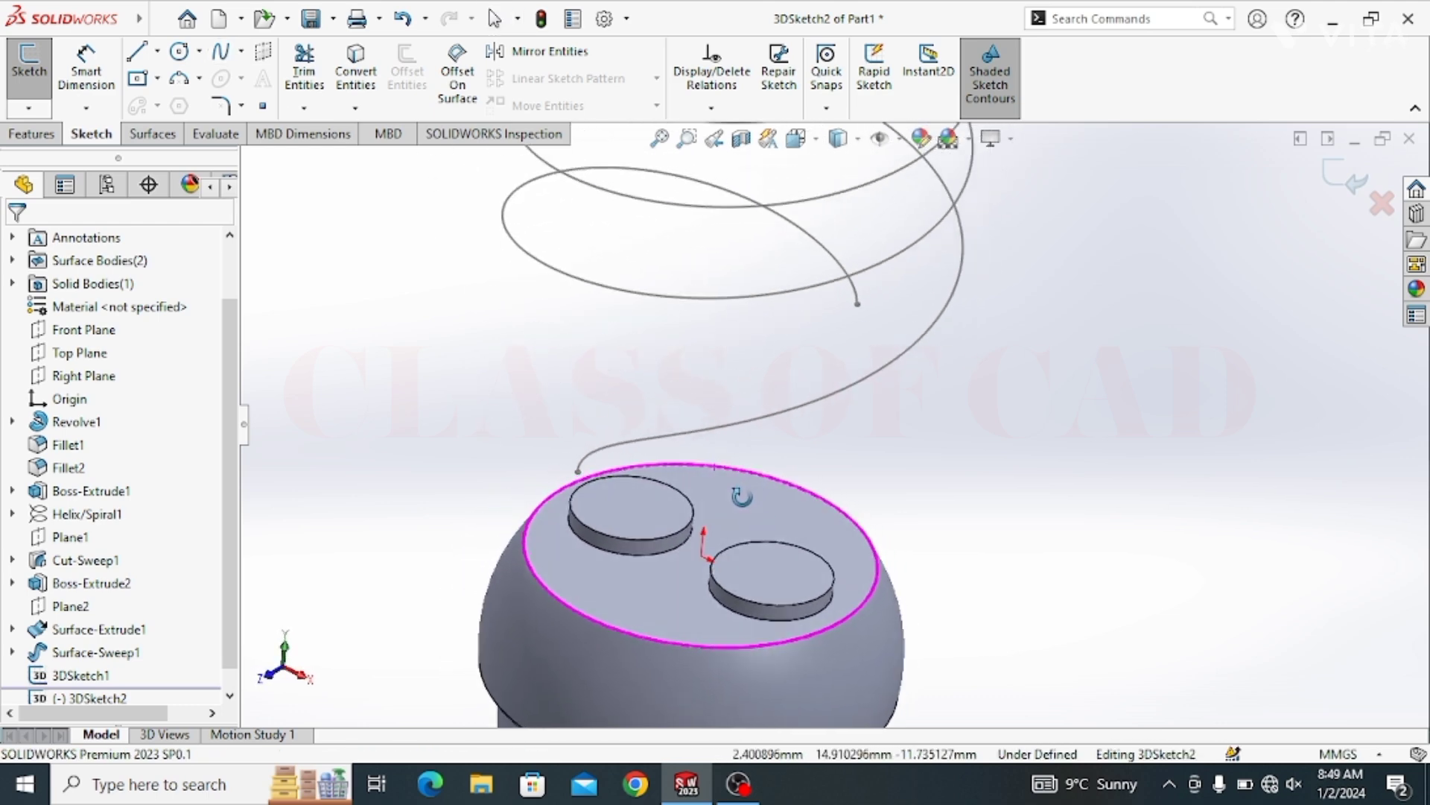
pyautogui.moveTo(852, 418); pyautogui.dragTo(798, 377, button='middle')
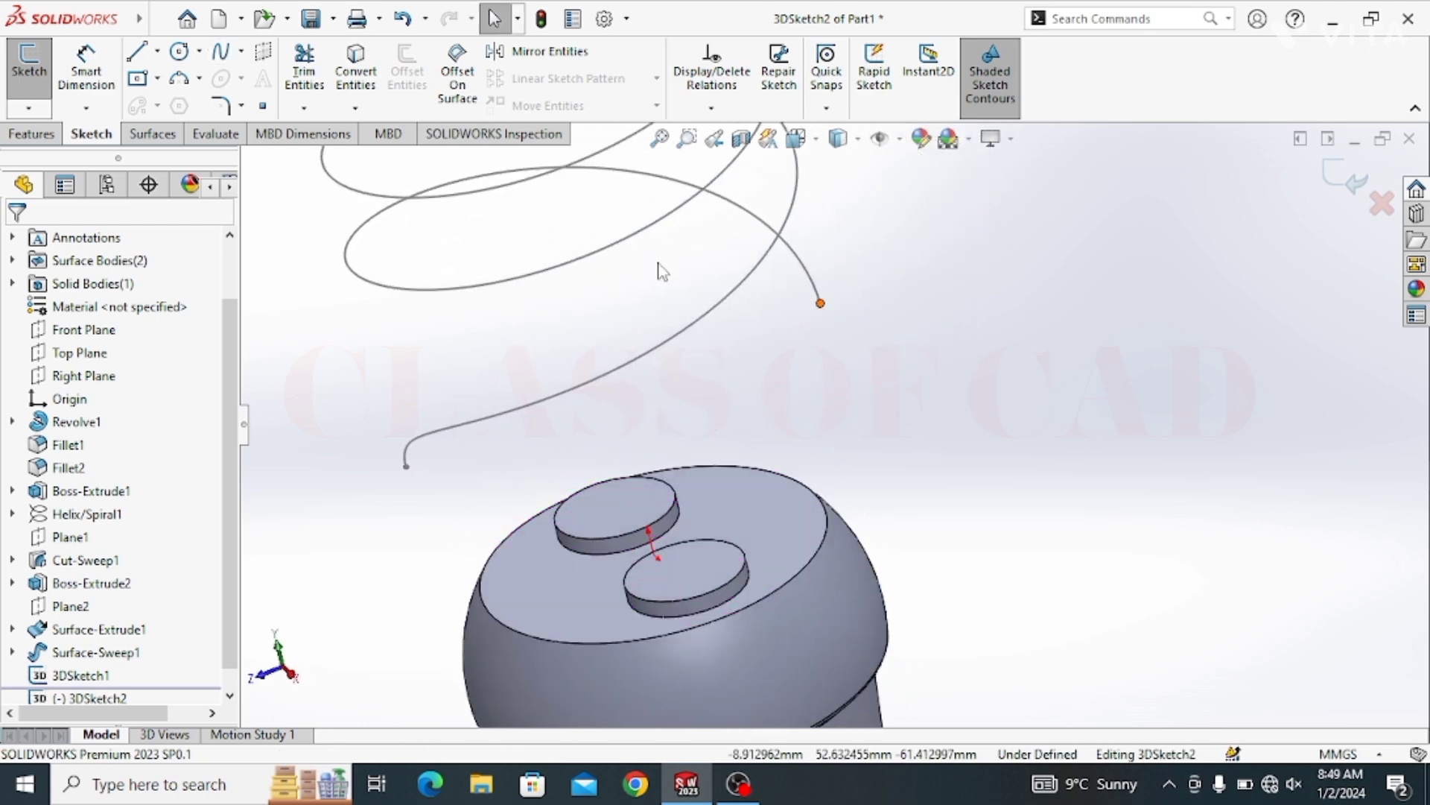
pyautogui.click(221, 54)
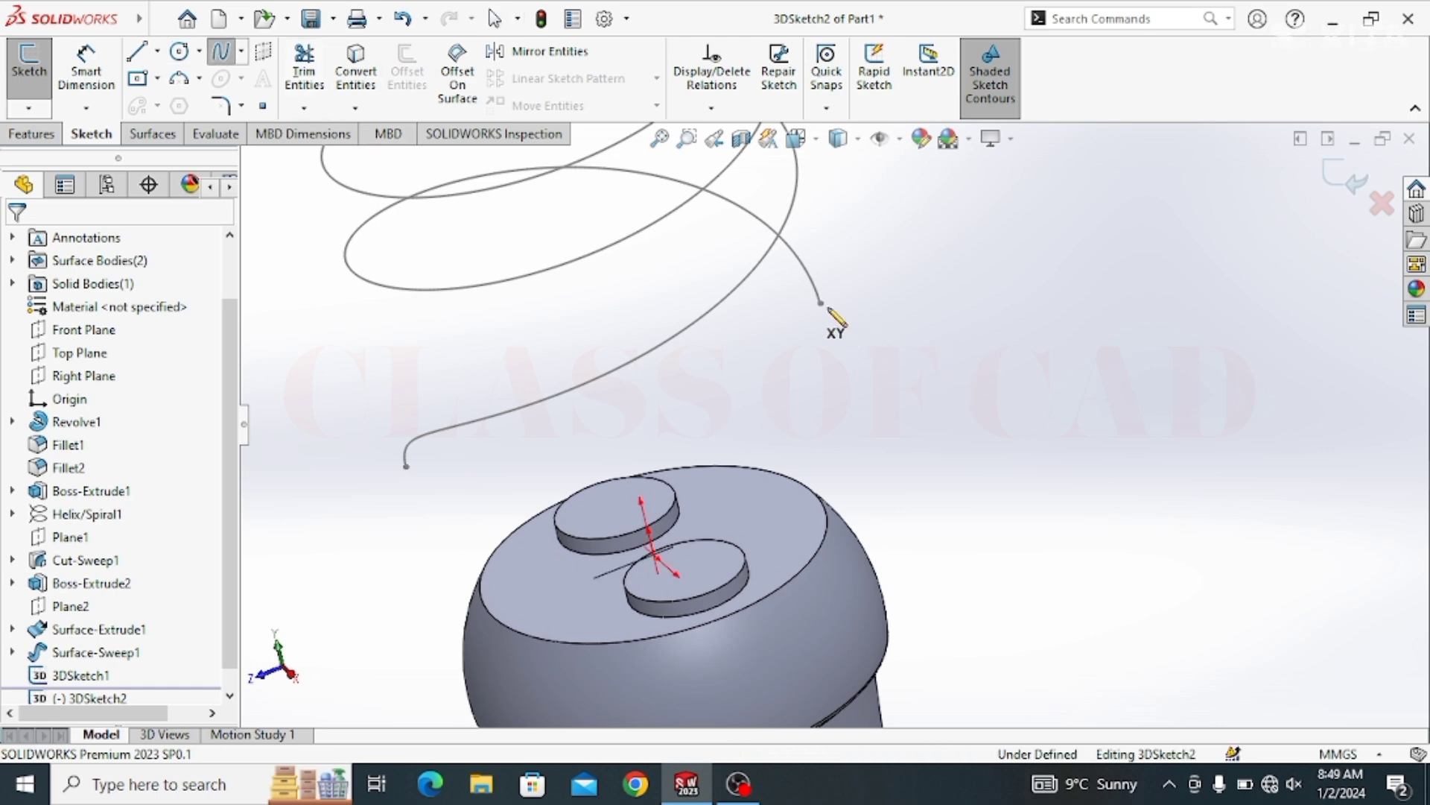
pyautogui.click(728, 584)
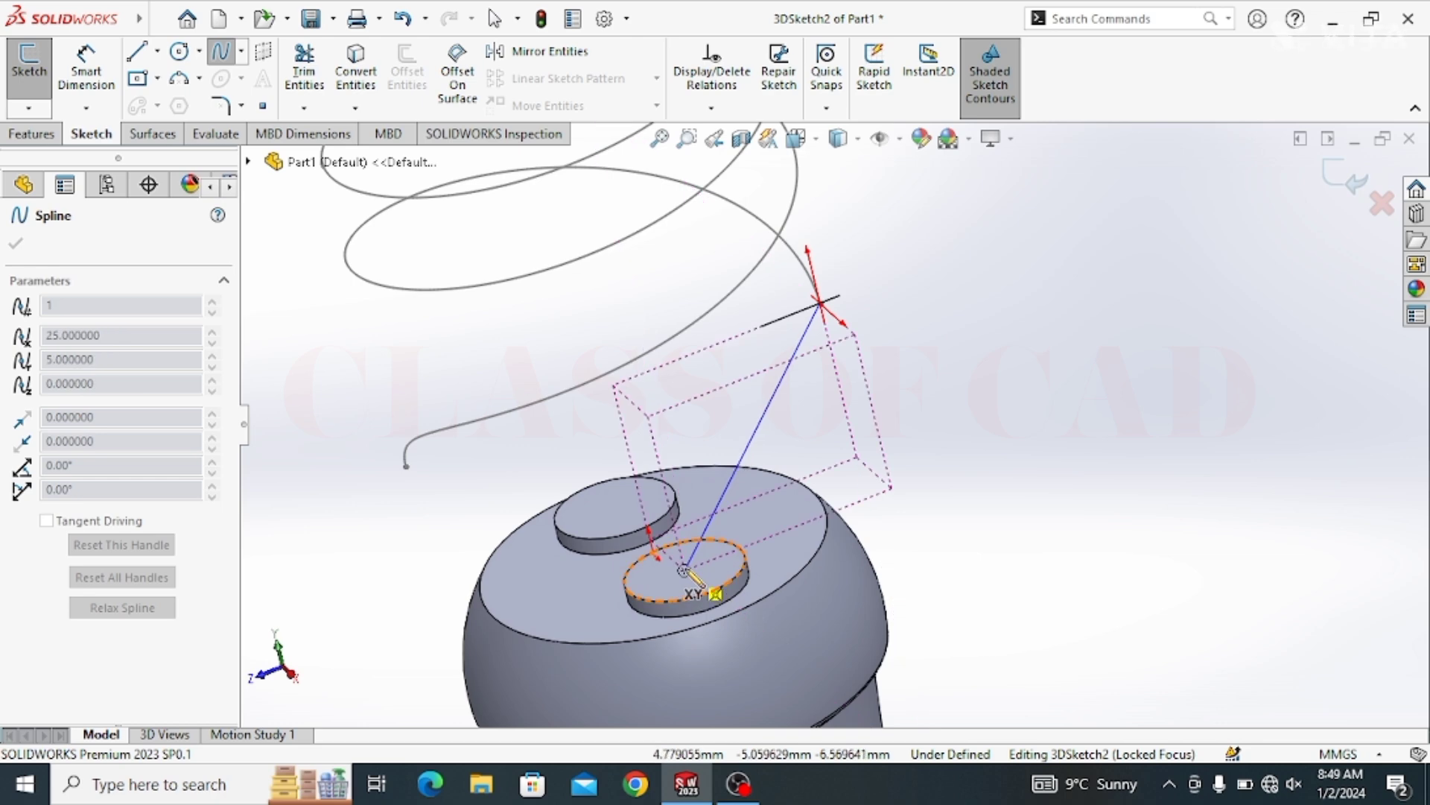
pyautogui.press('Escape')
pyautogui.click(1351, 191)
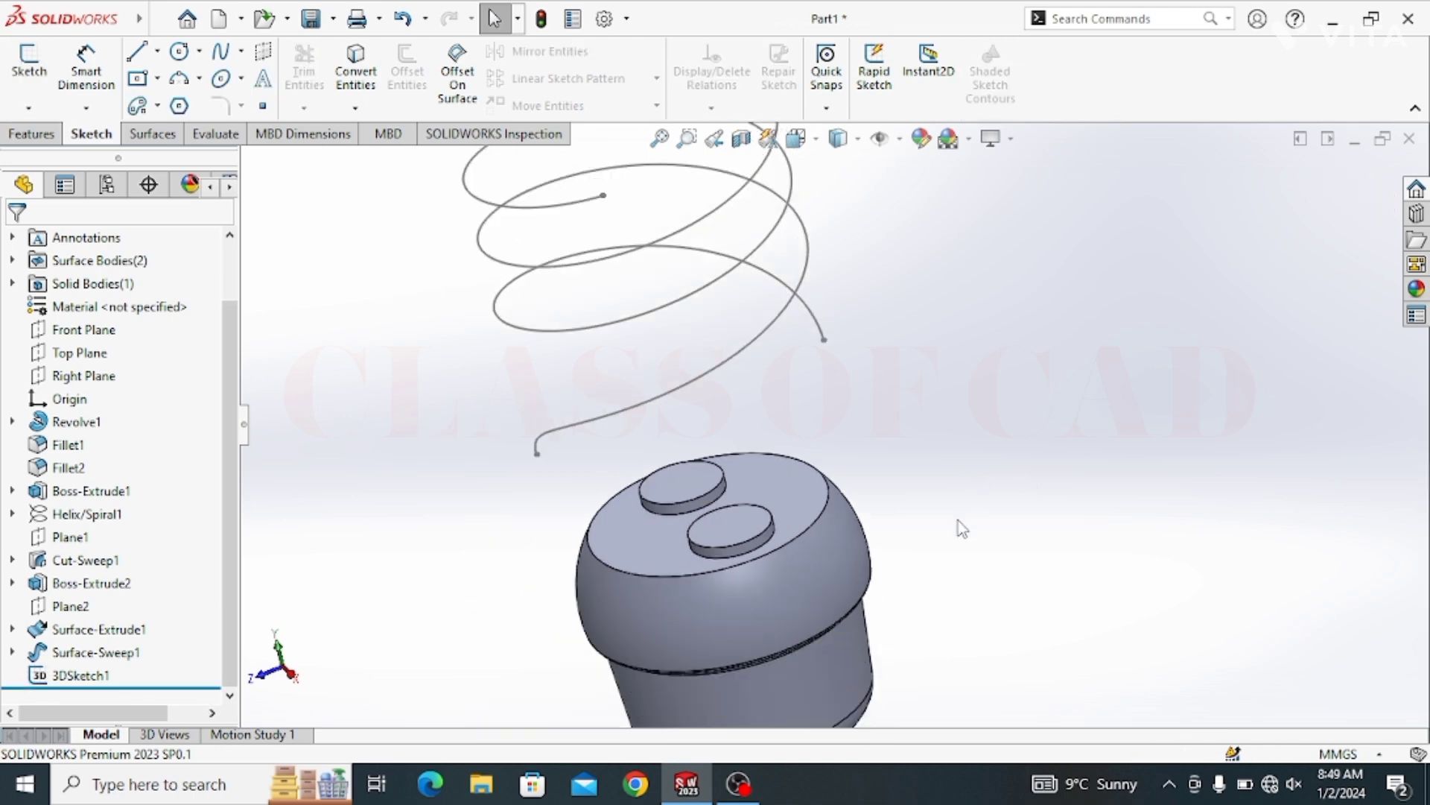
# Draw a vertical centerline on the Right Plane from the base centre up through the helix
pyautogui.click(82, 375)
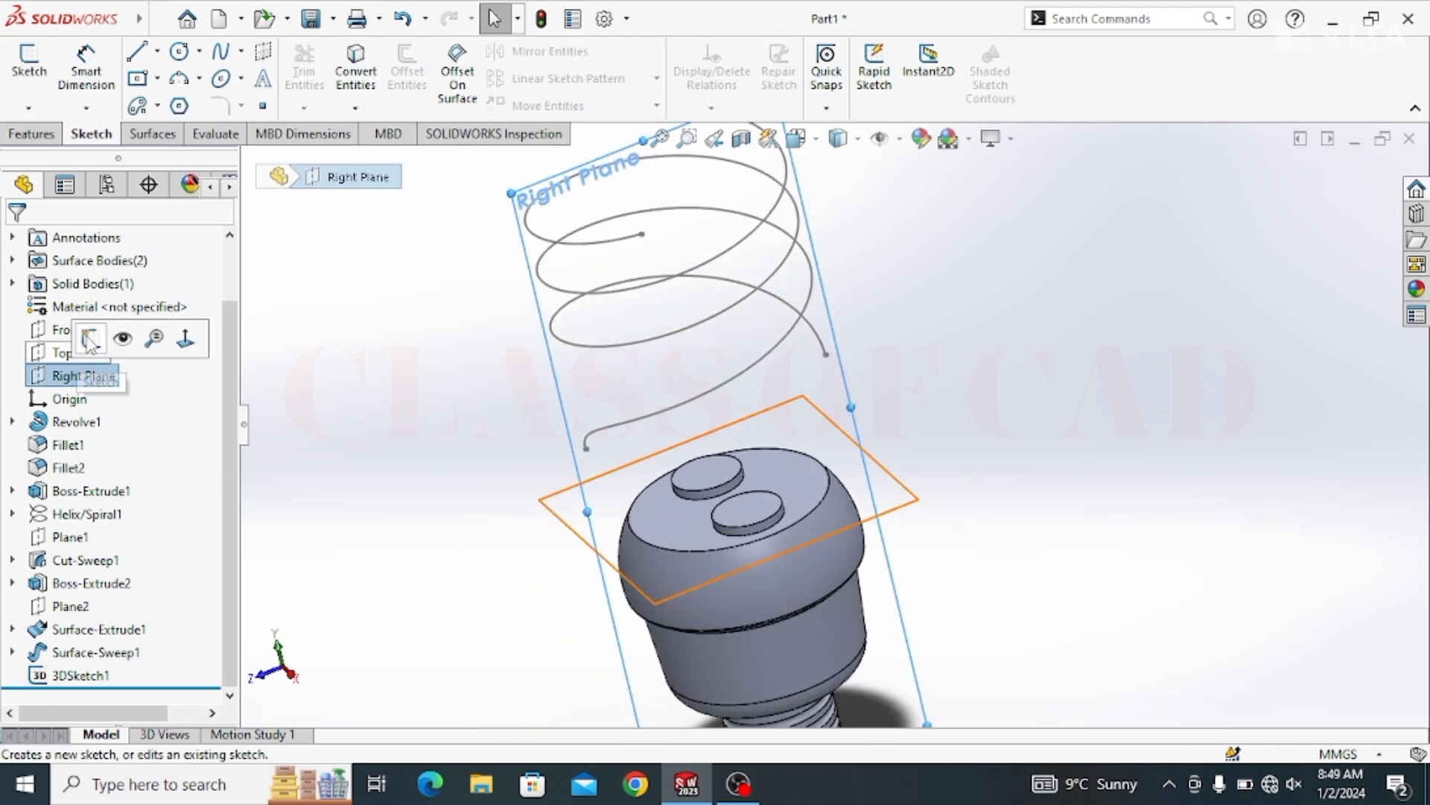
pyautogui.click(73, 342)
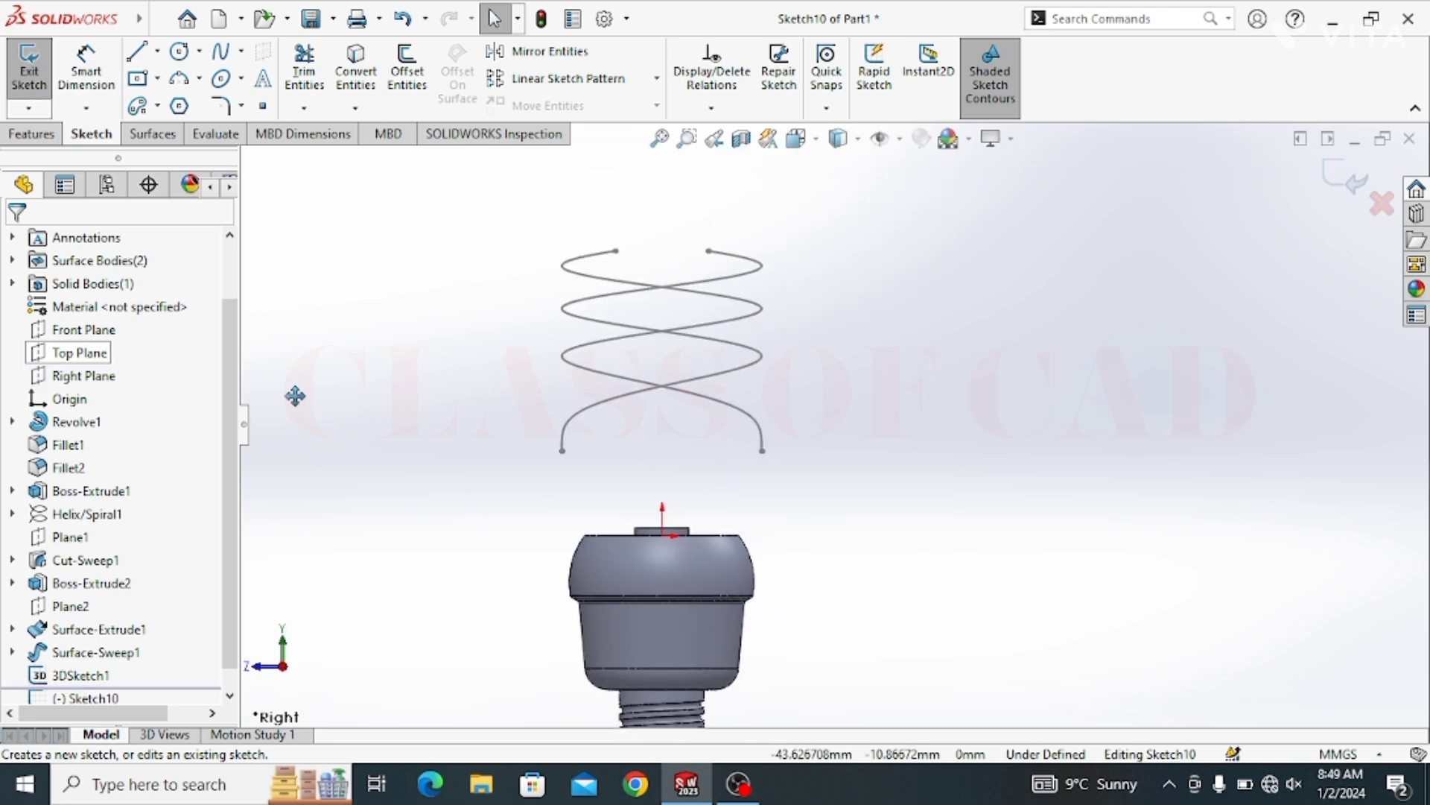
pyautogui.click(157, 52)
pyautogui.click(185, 102)
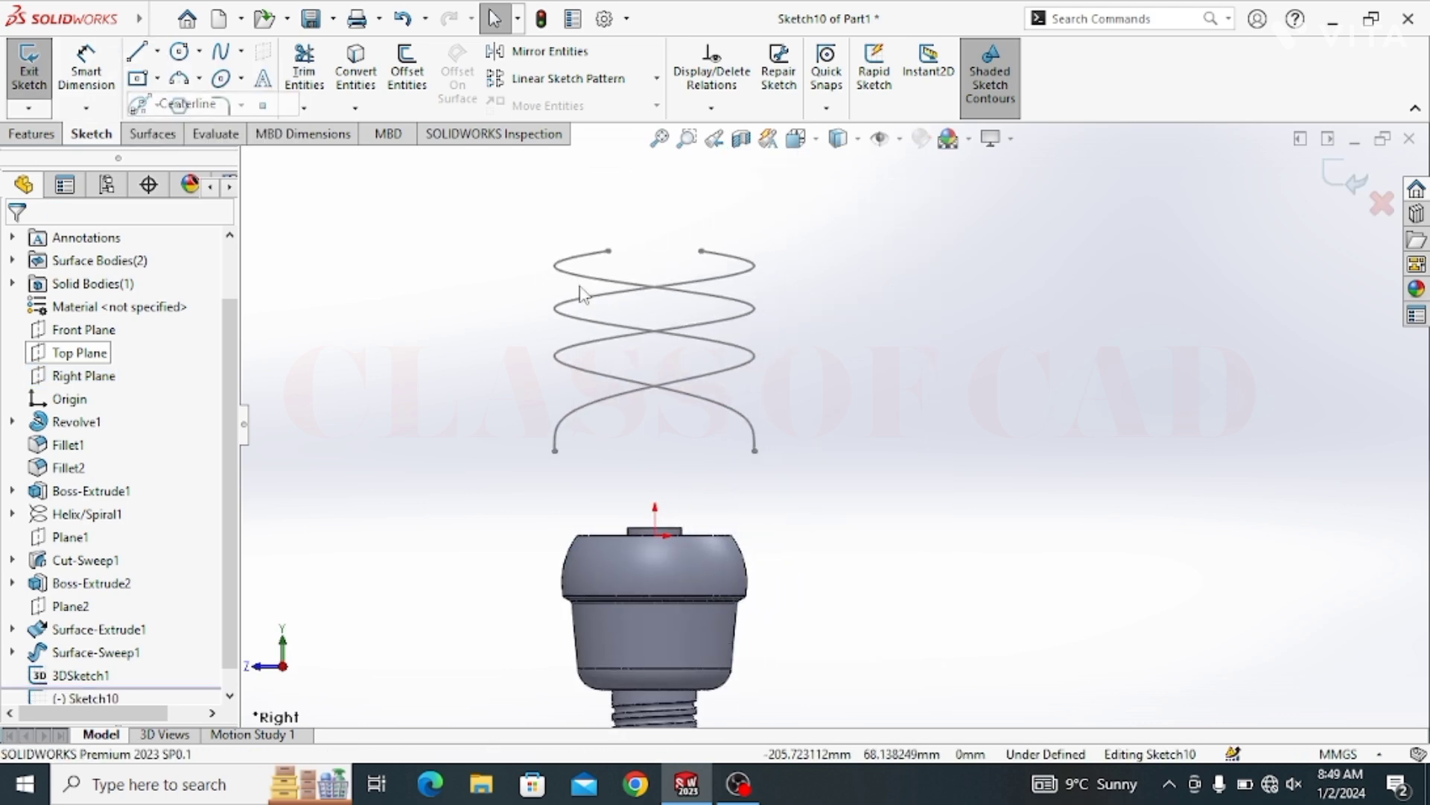
pyautogui.click(655, 507)
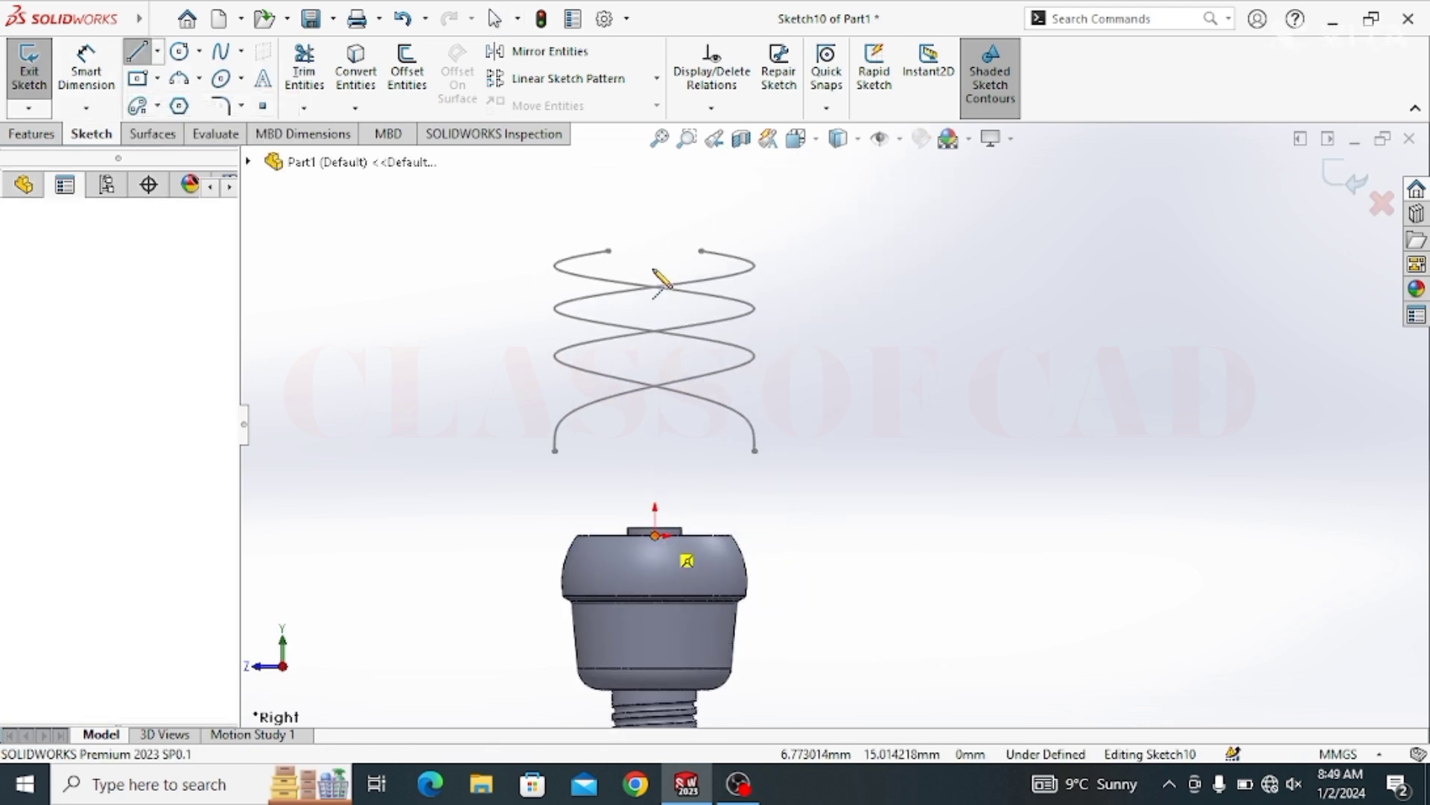
pyautogui.click(655, 245)
pyautogui.press('Escape')
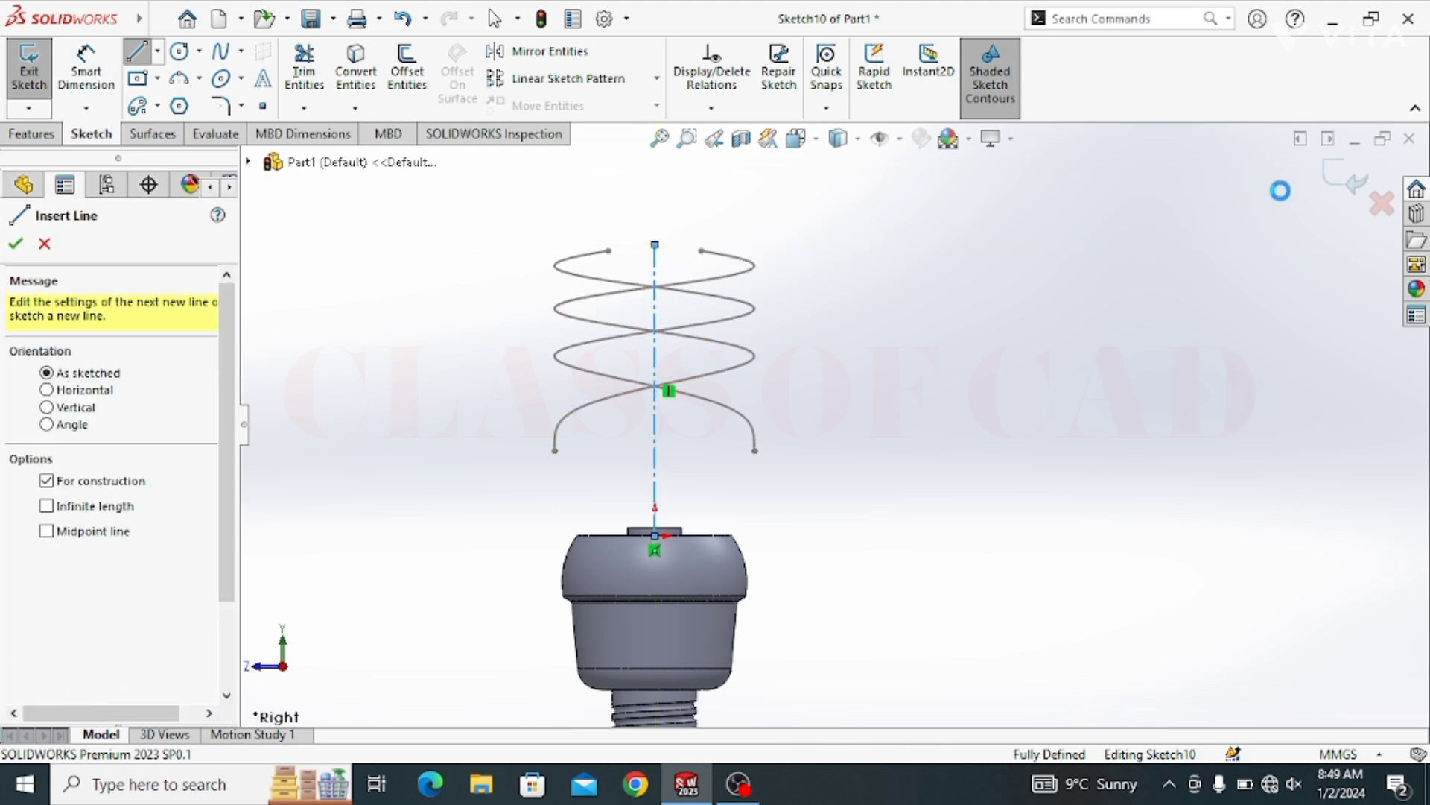
pyautogui.press('Escape')
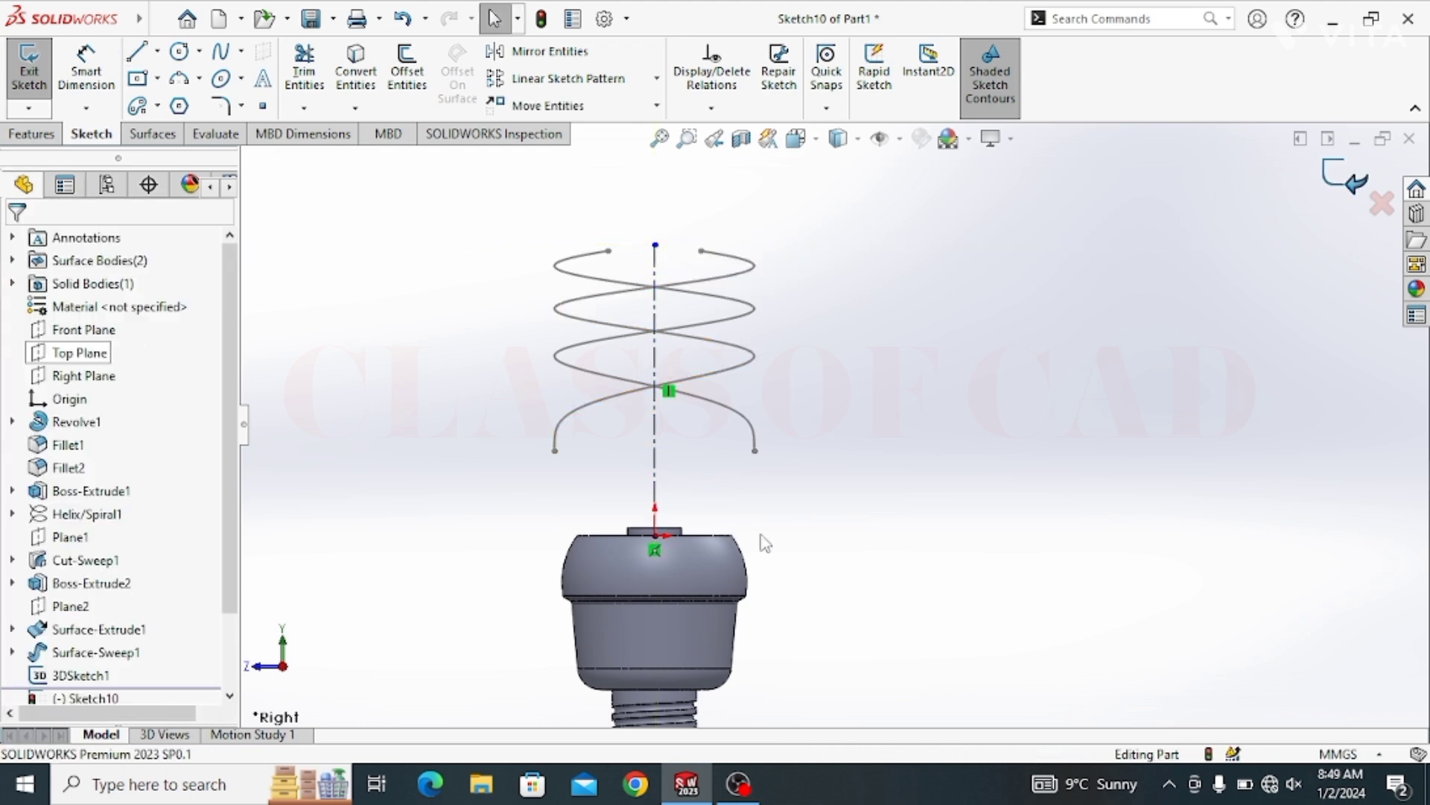
pyautogui.hotkey('ctrl', 'b')
pyautogui.moveTo(772, 511); pyautogui.dragTo(767, 585, button='middle')
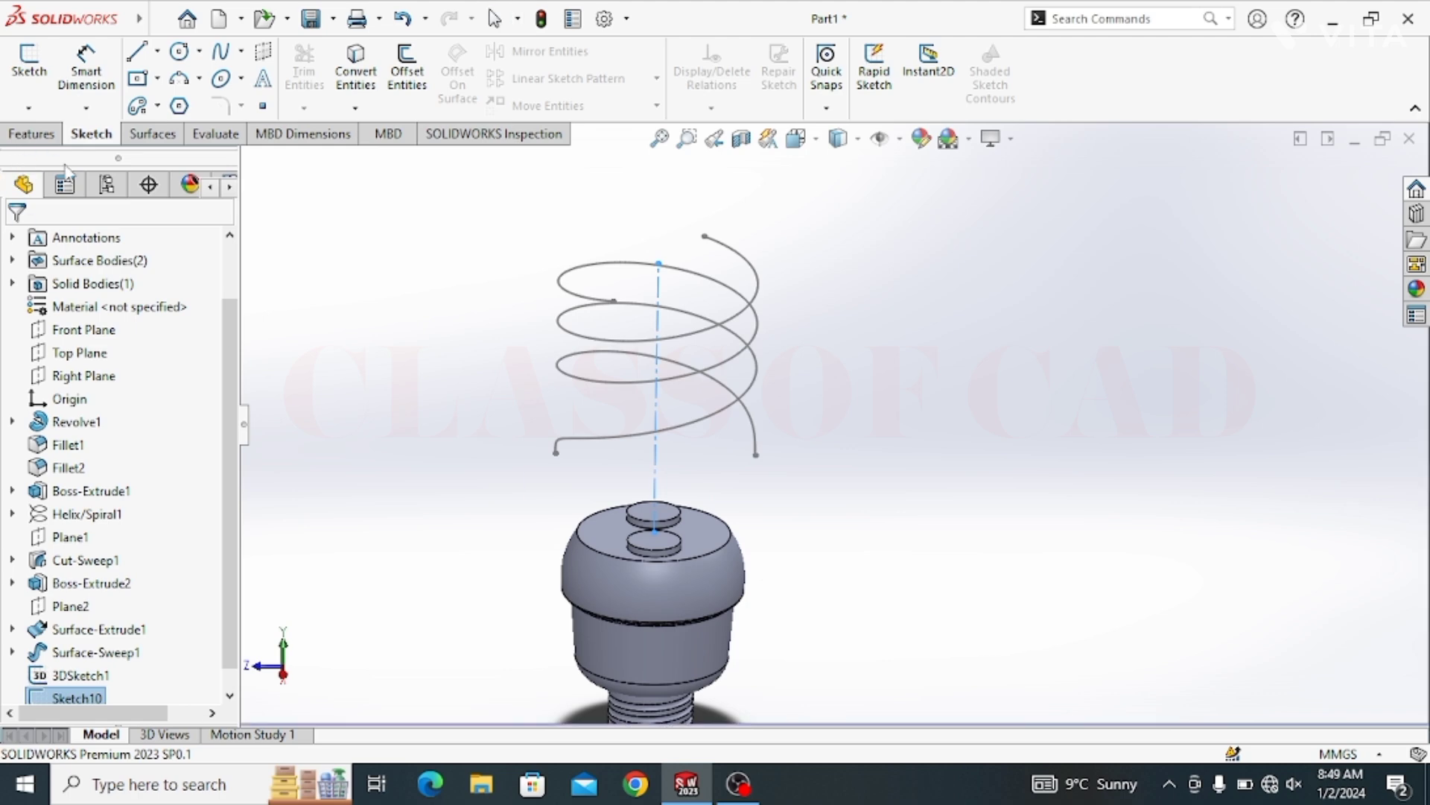
# In a new 3D sketch, spline from the helix's lower end to the front disk centre
pyautogui.click(28, 108)
pyautogui.click(59, 159)
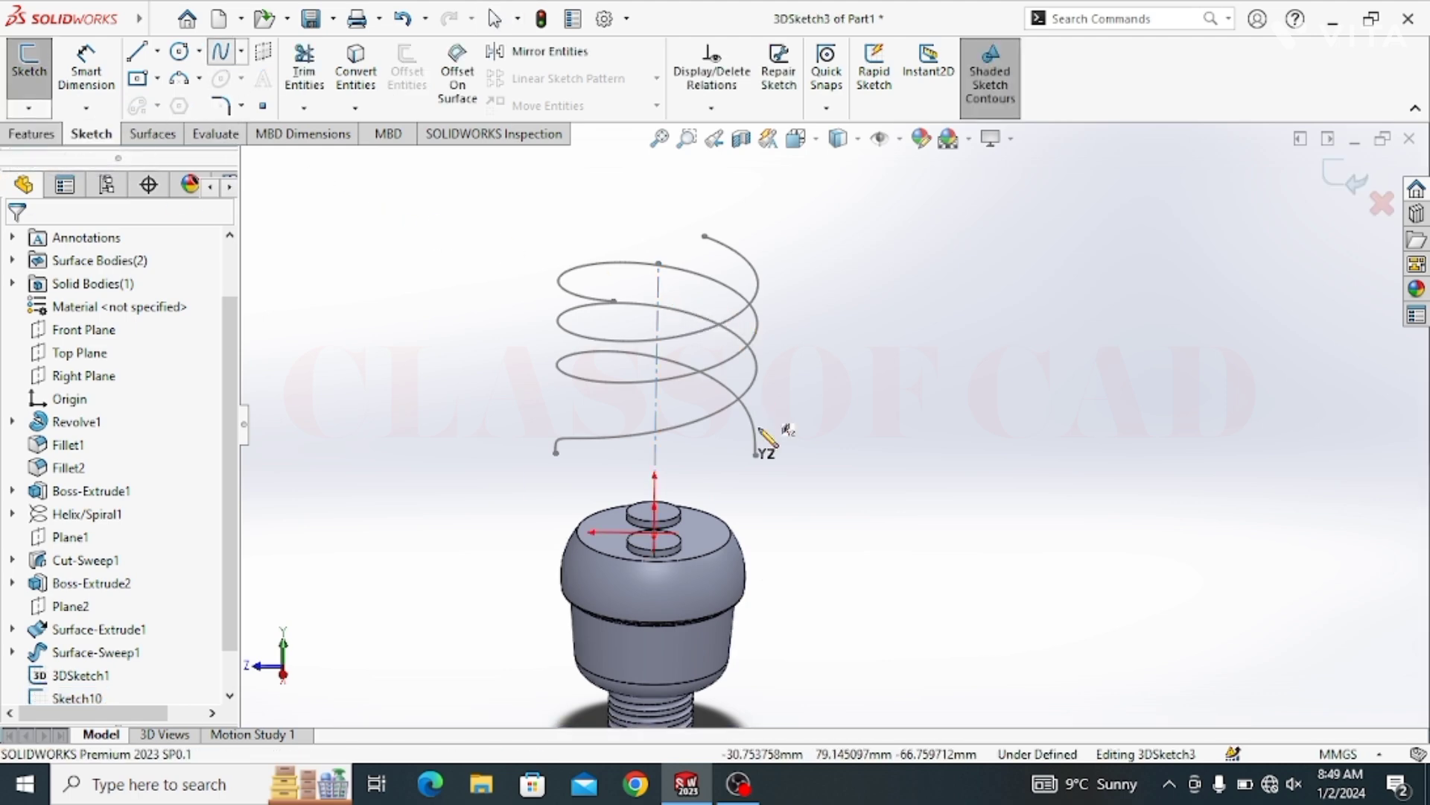
pyautogui.scroll(-2, 756, 472)
pyautogui.scroll(-2, 745, 509)
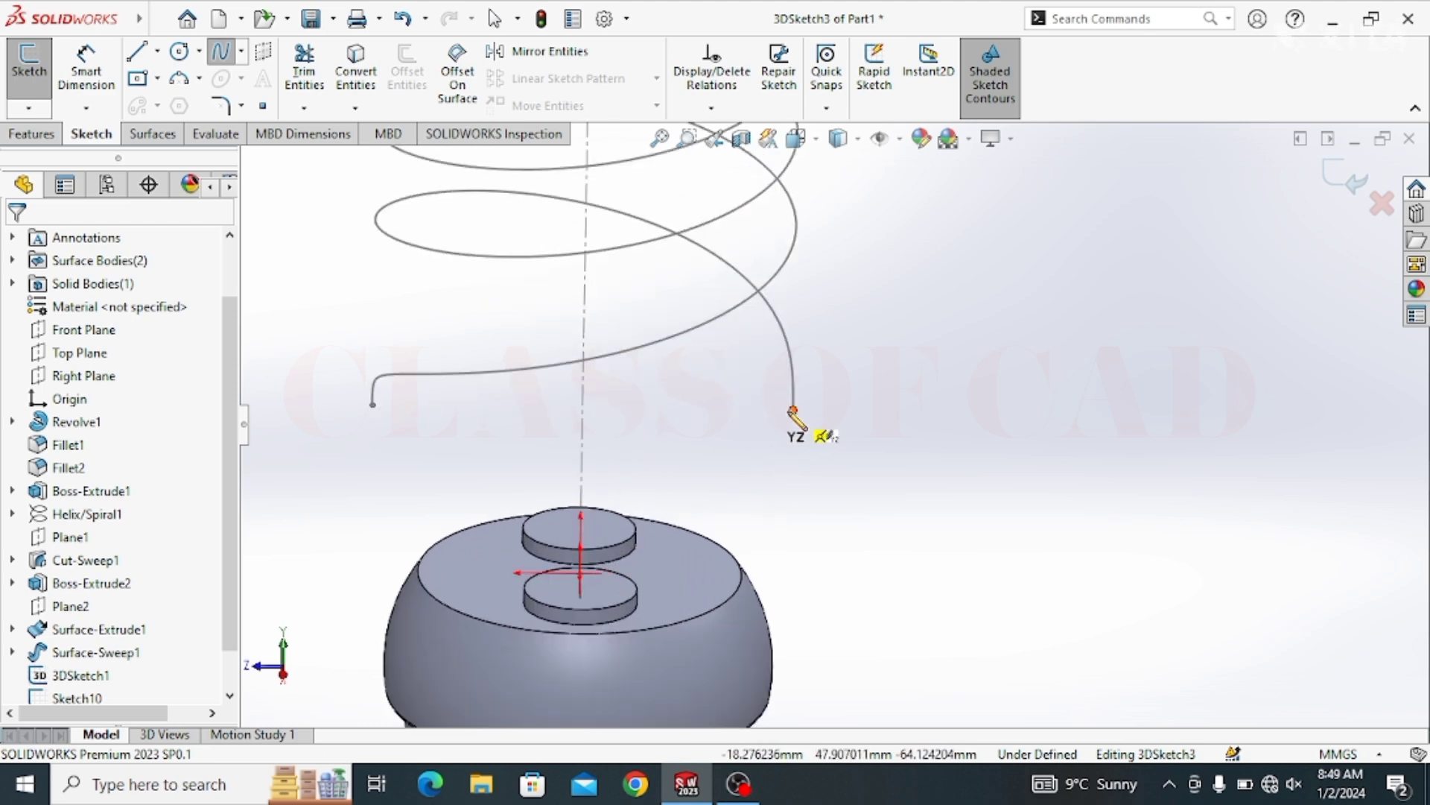
pyautogui.click(637, 592)
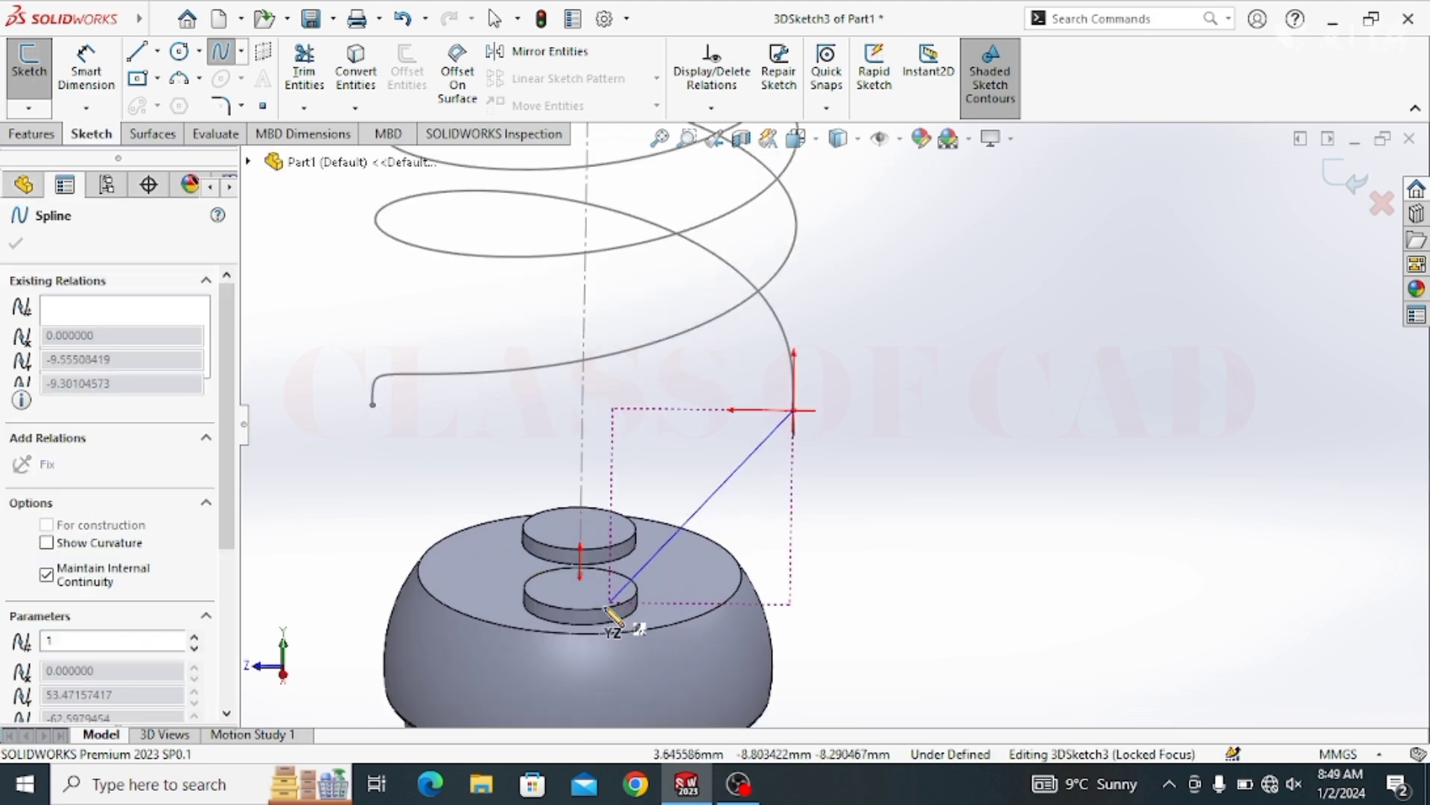
pyautogui.moveTo(629, 619); pyautogui.dragTo(622, 634, button='middle')
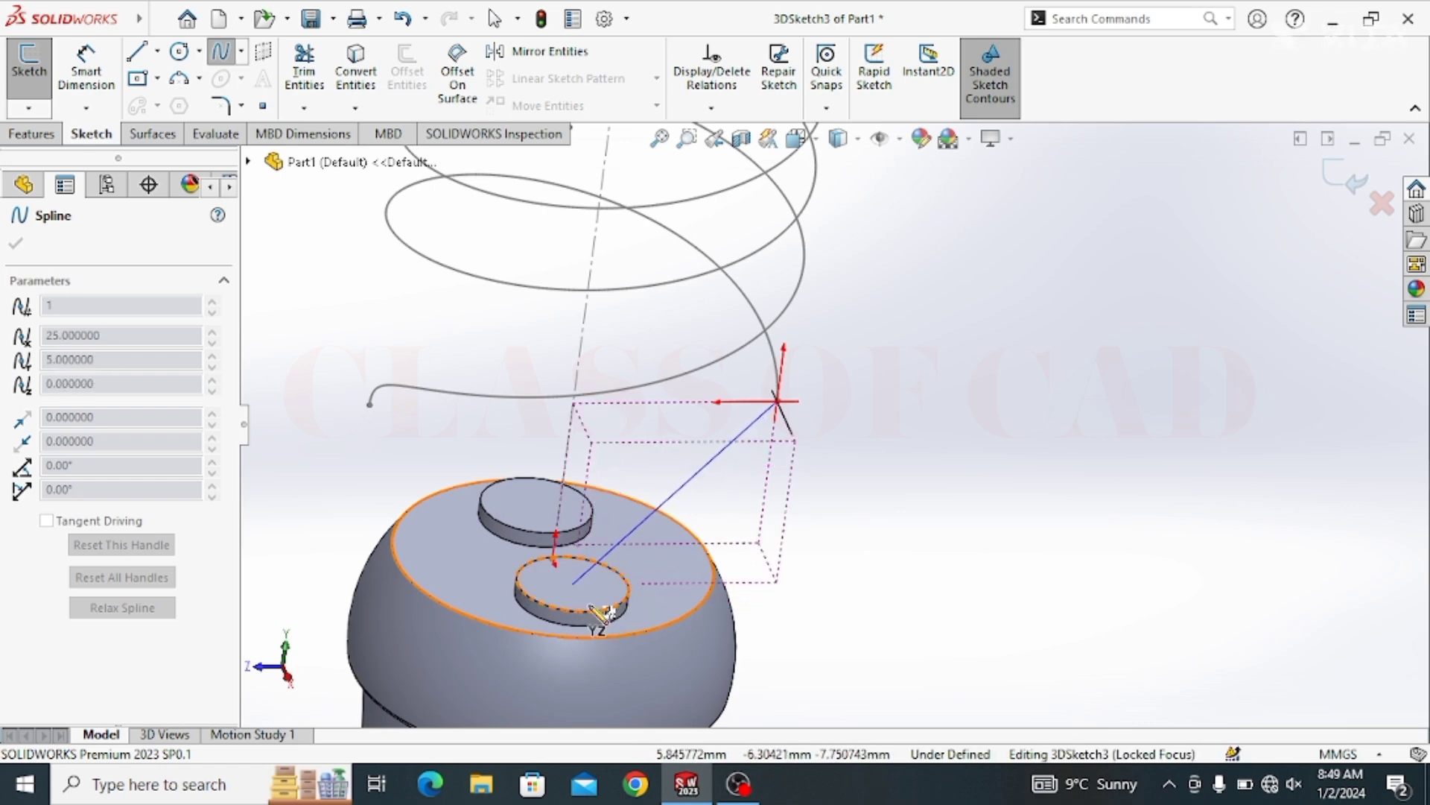
pyautogui.click(573, 583)
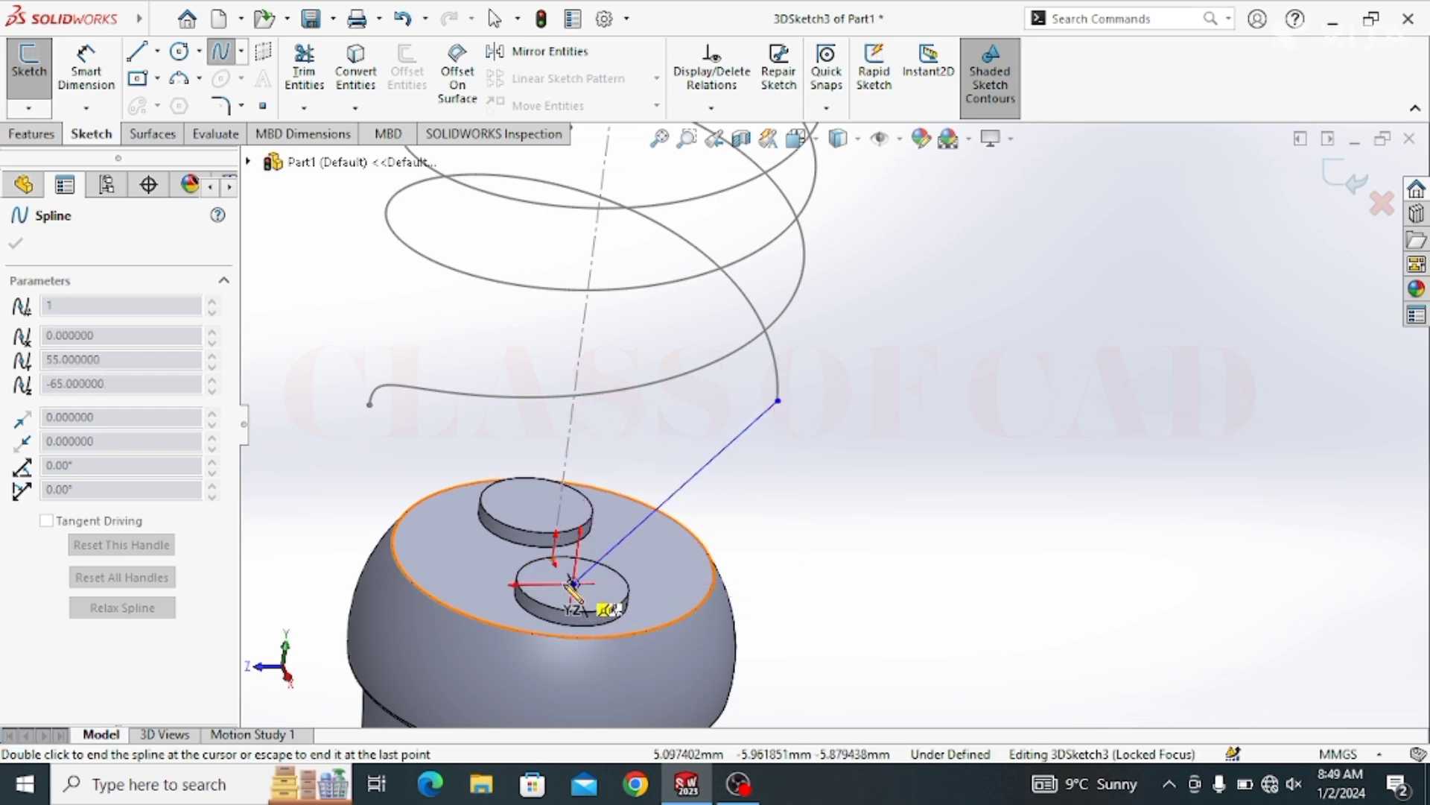
pyautogui.press('Escape')
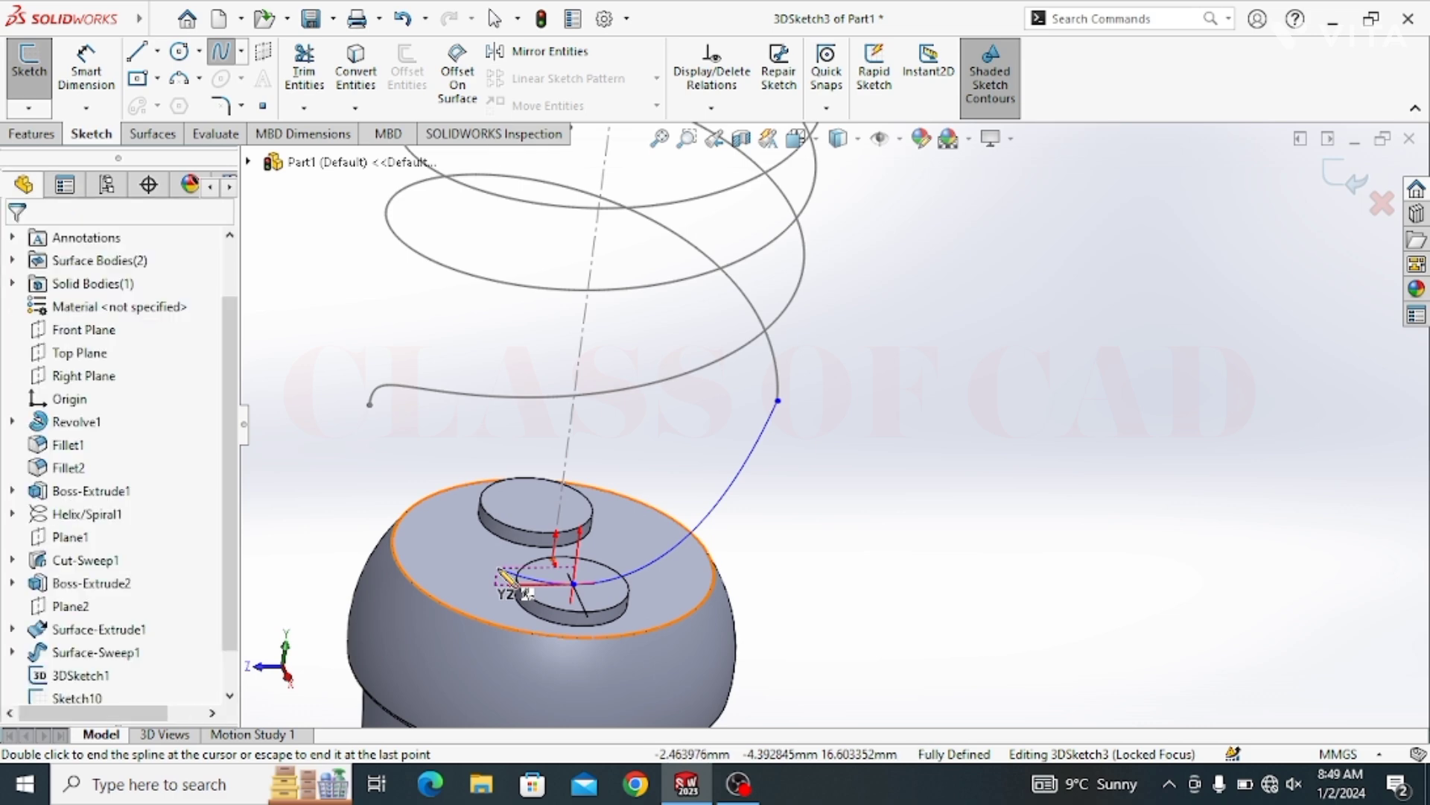
pyautogui.moveTo(596, 557); pyautogui.dragTo(402, 376, button='middle')
pyautogui.press('Escape')
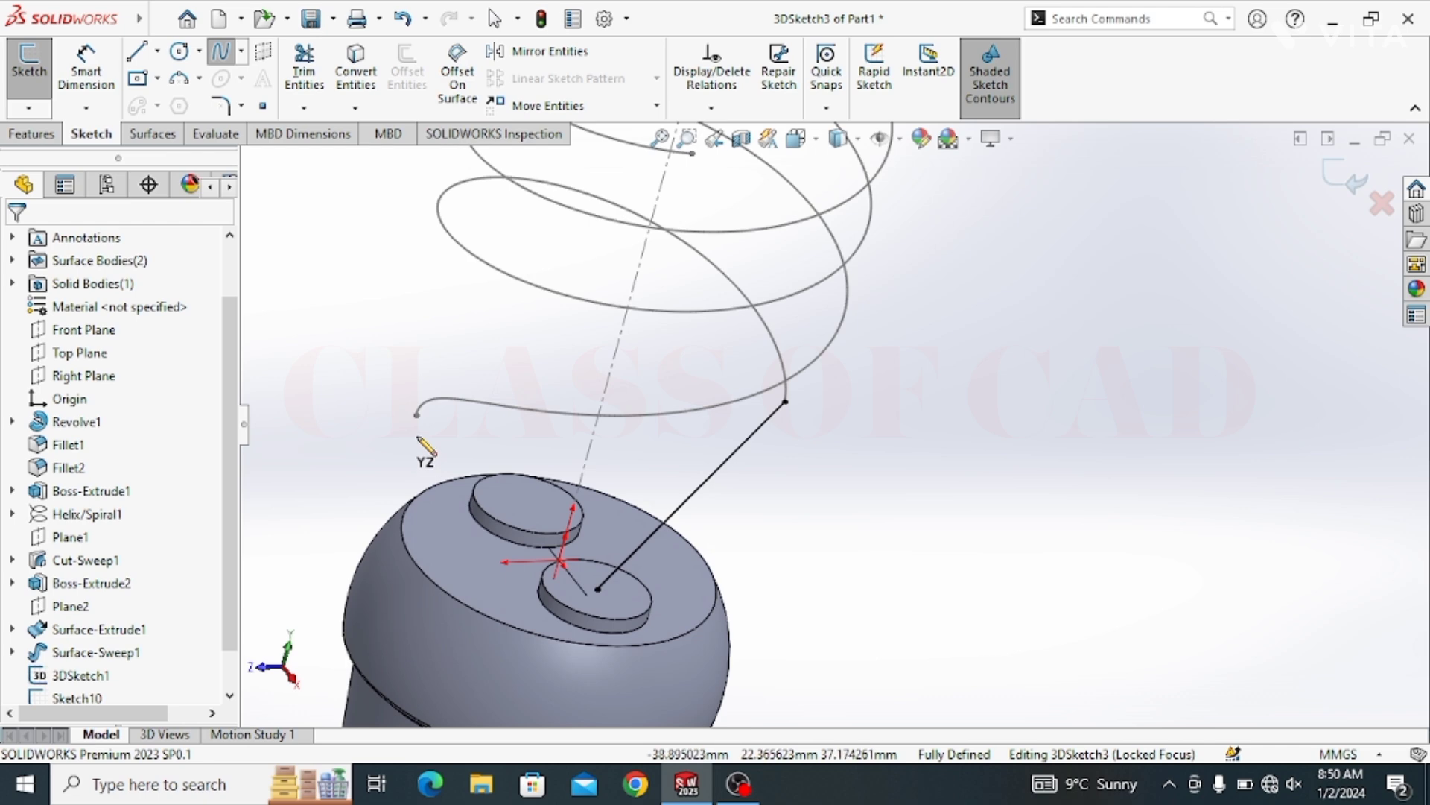
# Add a second spline from the helix's other end to the back disk centre
pyautogui.click(415, 414)
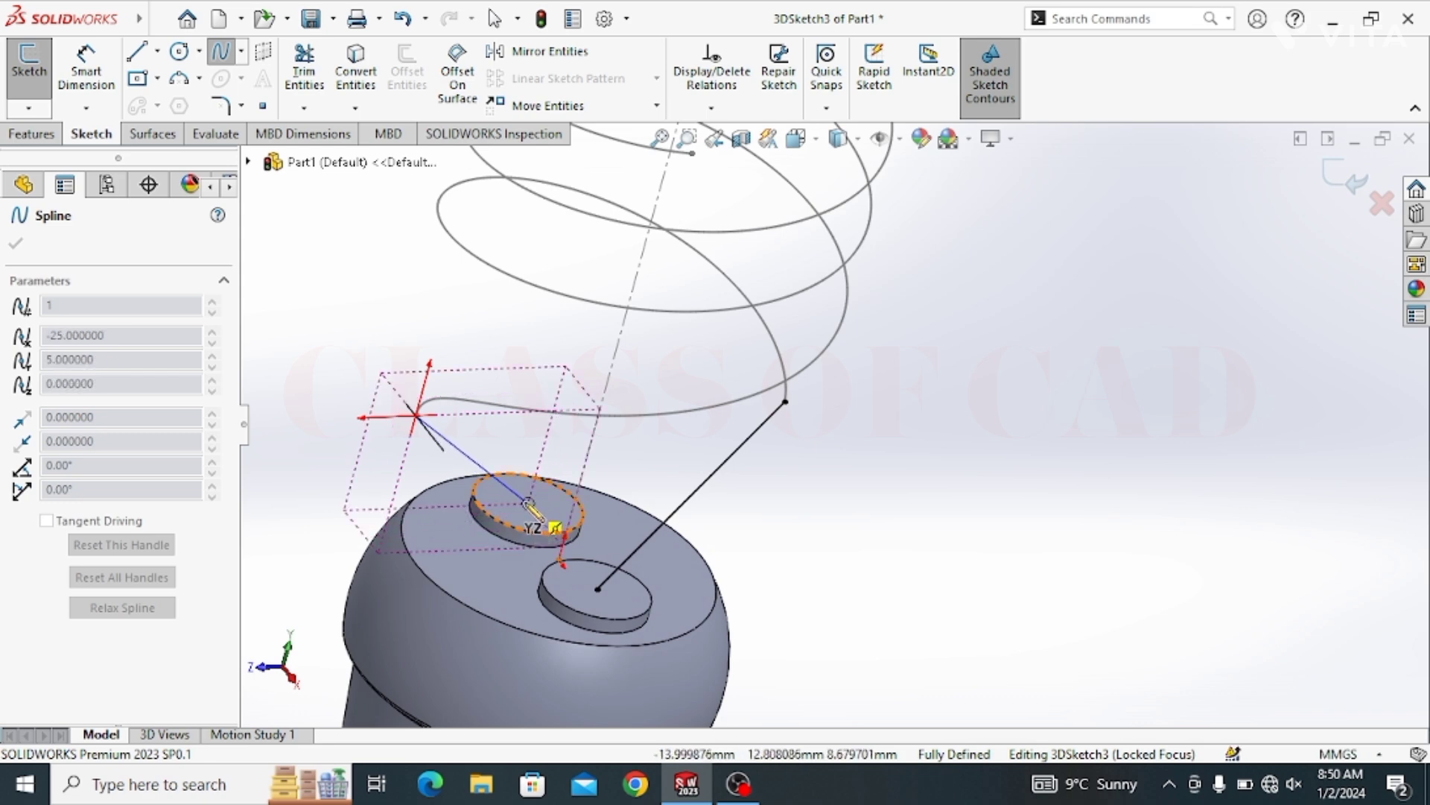
pyautogui.click(529, 507)
pyautogui.moveTo(625, 536); pyautogui.dragTo(722, 361, button='middle')
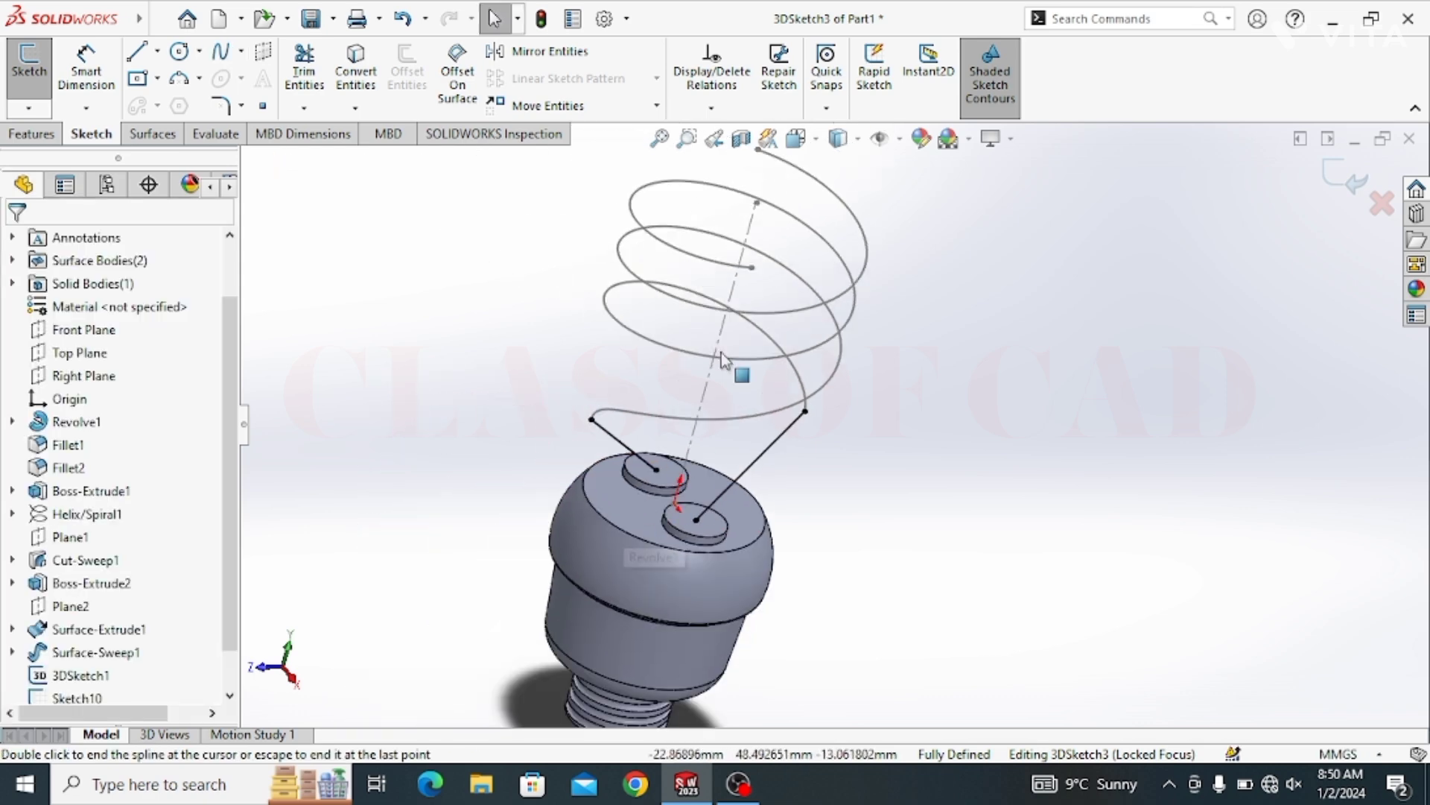
pyautogui.scroll(-2, 782, 310)
pyautogui.moveTo(782, 310); pyautogui.dragTo(555, 450, button='middle')
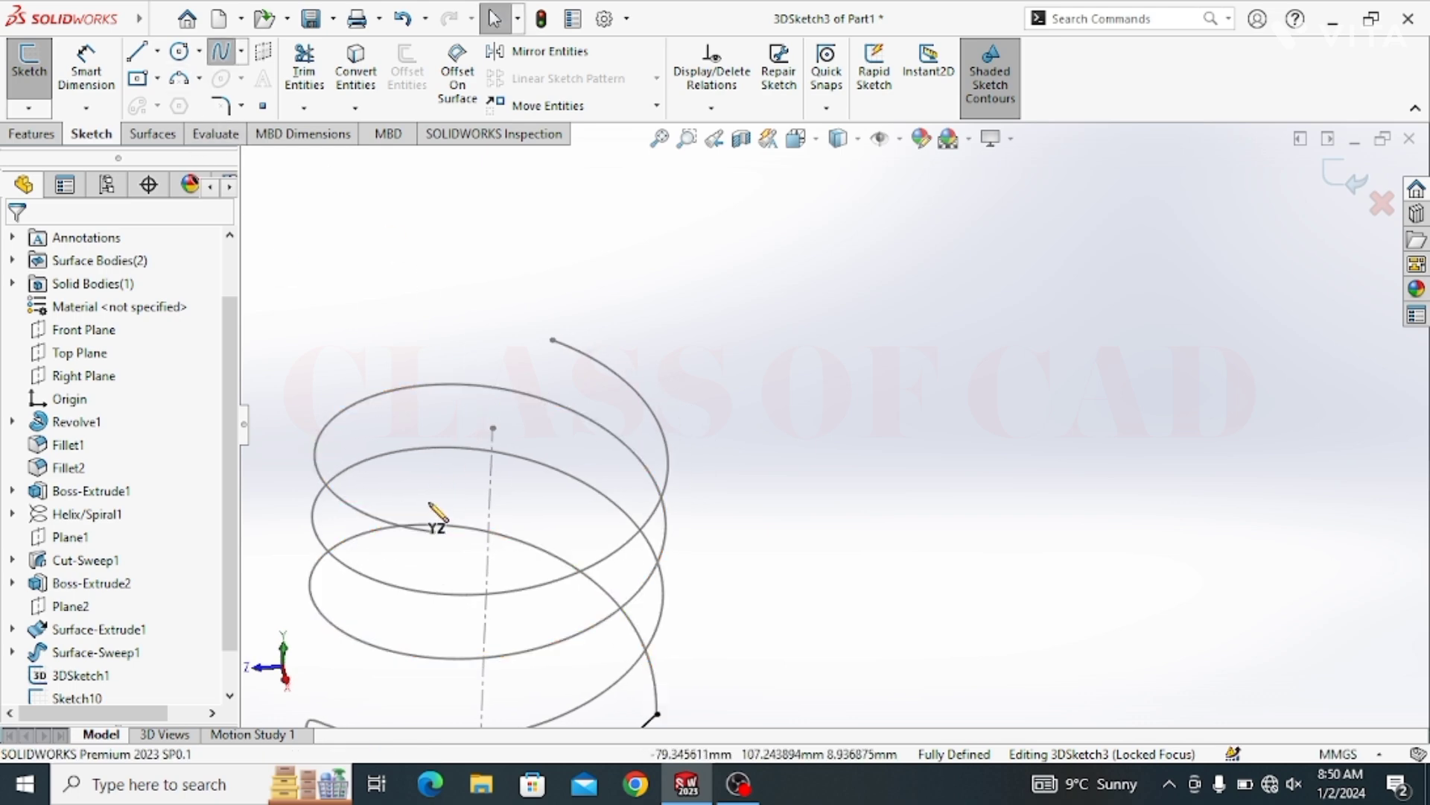
# Draw a spline across the helix top from the coil to its top end
pyautogui.click(432, 531)
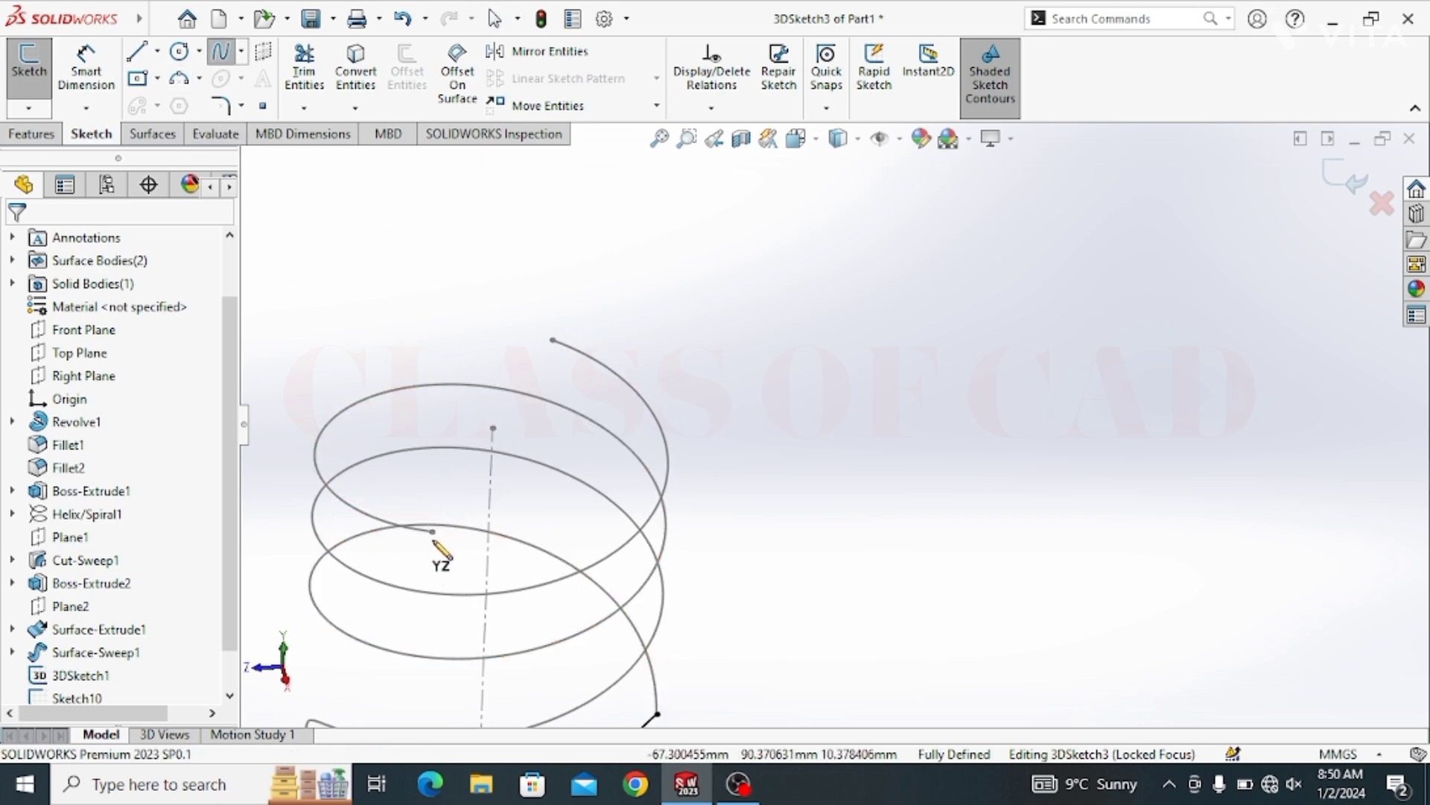
pyautogui.click(494, 427)
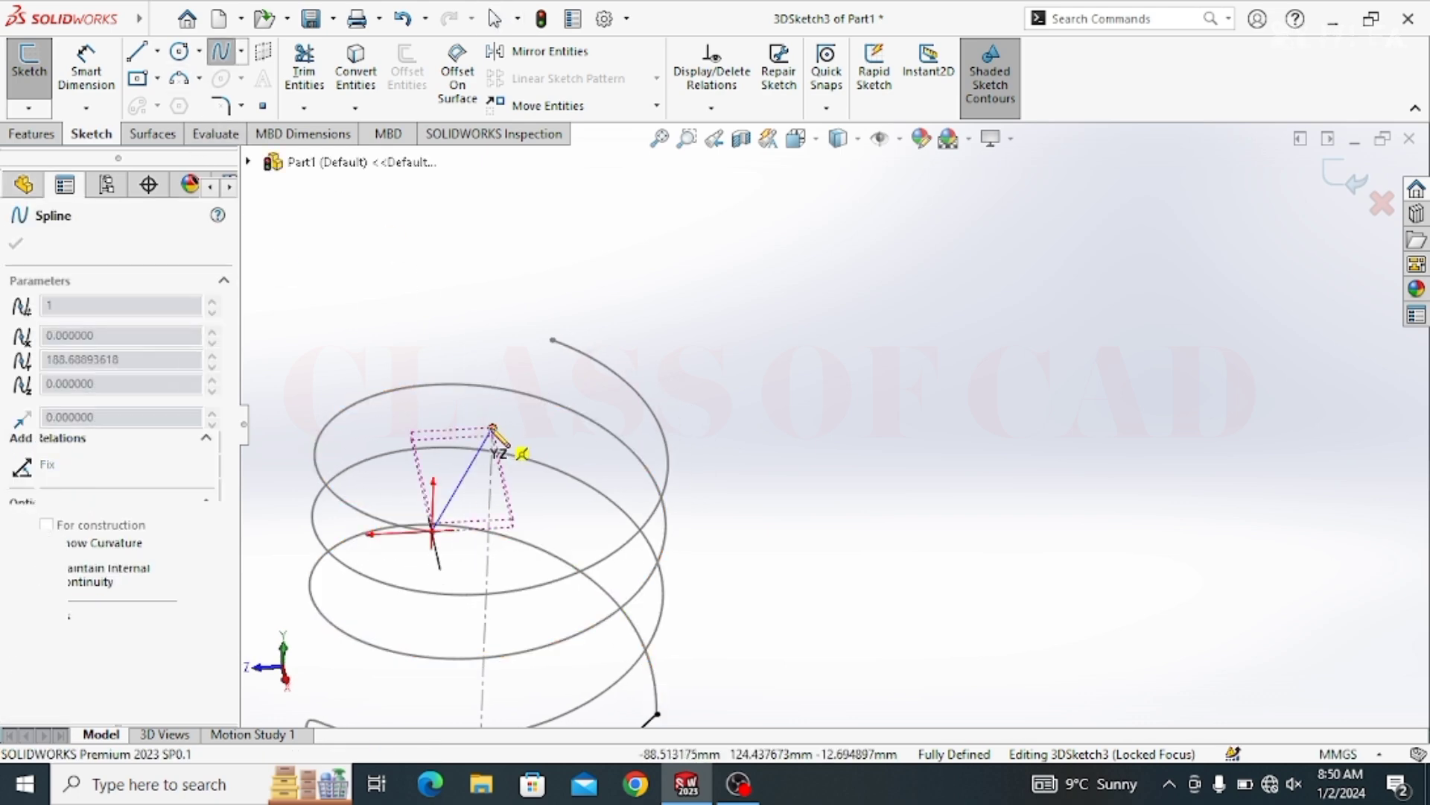
pyautogui.click(553, 341)
pyautogui.doubleClick(553, 340)
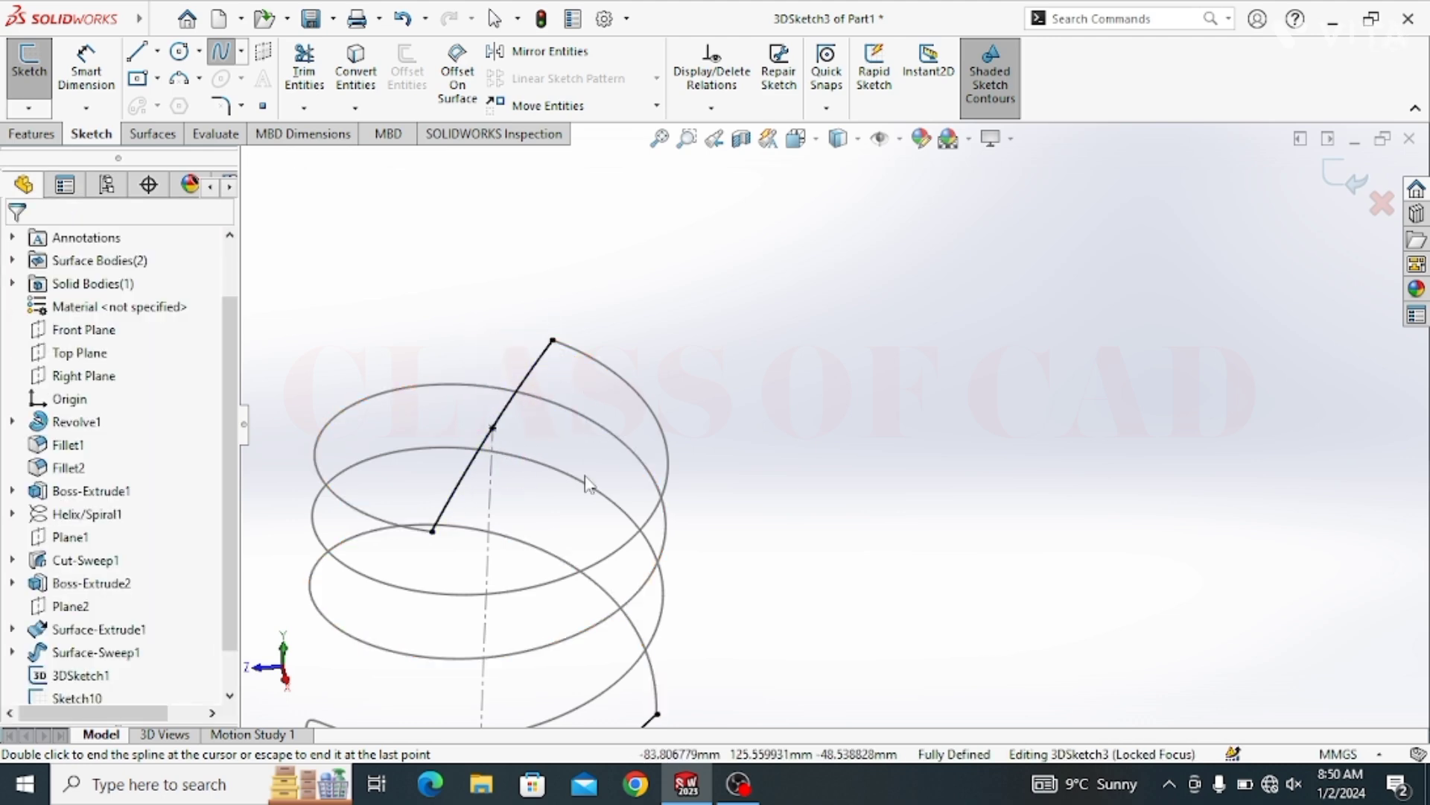
pyautogui.scroll(2, 572, 544)
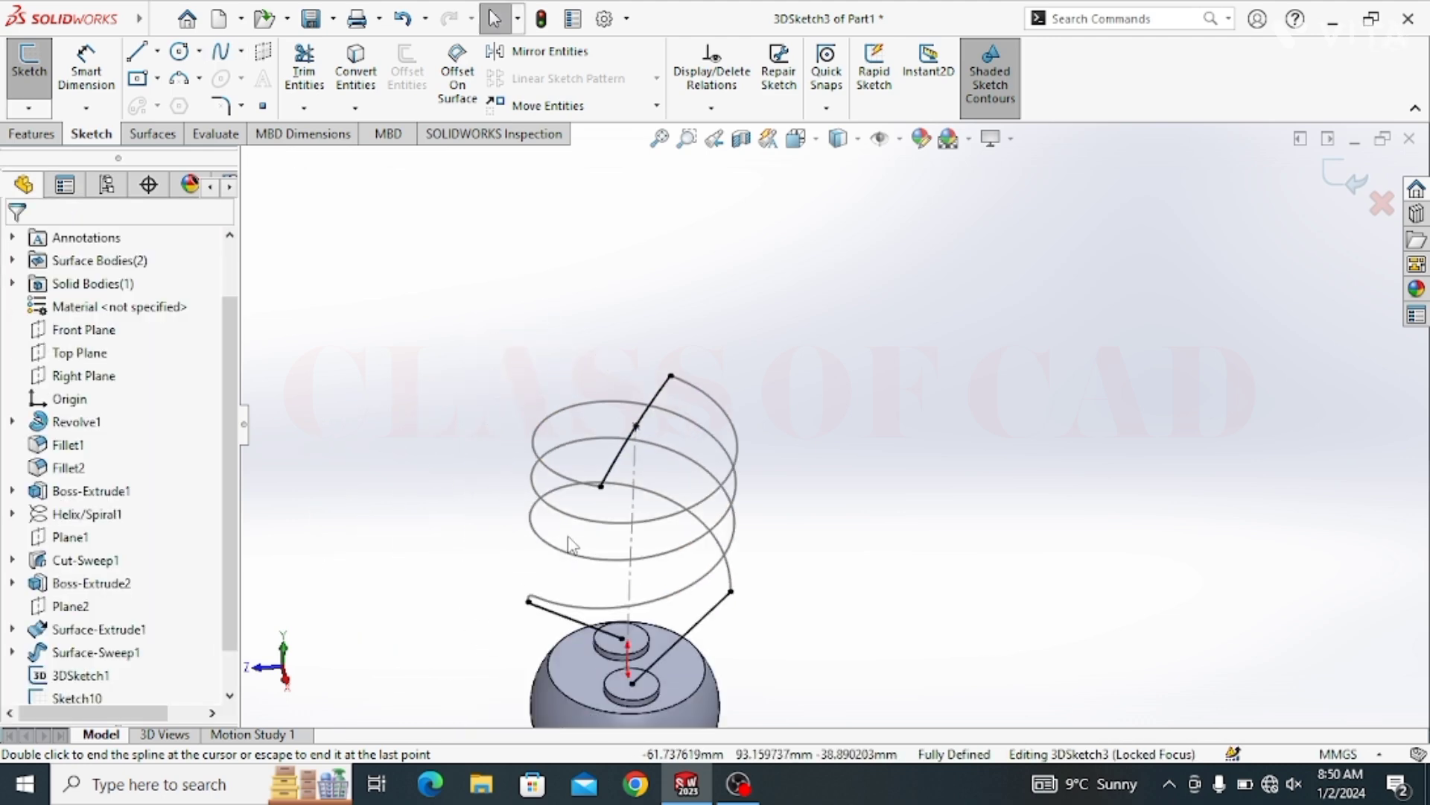
pyautogui.click(796, 141)
# In Right view, make the right and left connecting splines leave the base vertically
pyautogui.click(657, 596)
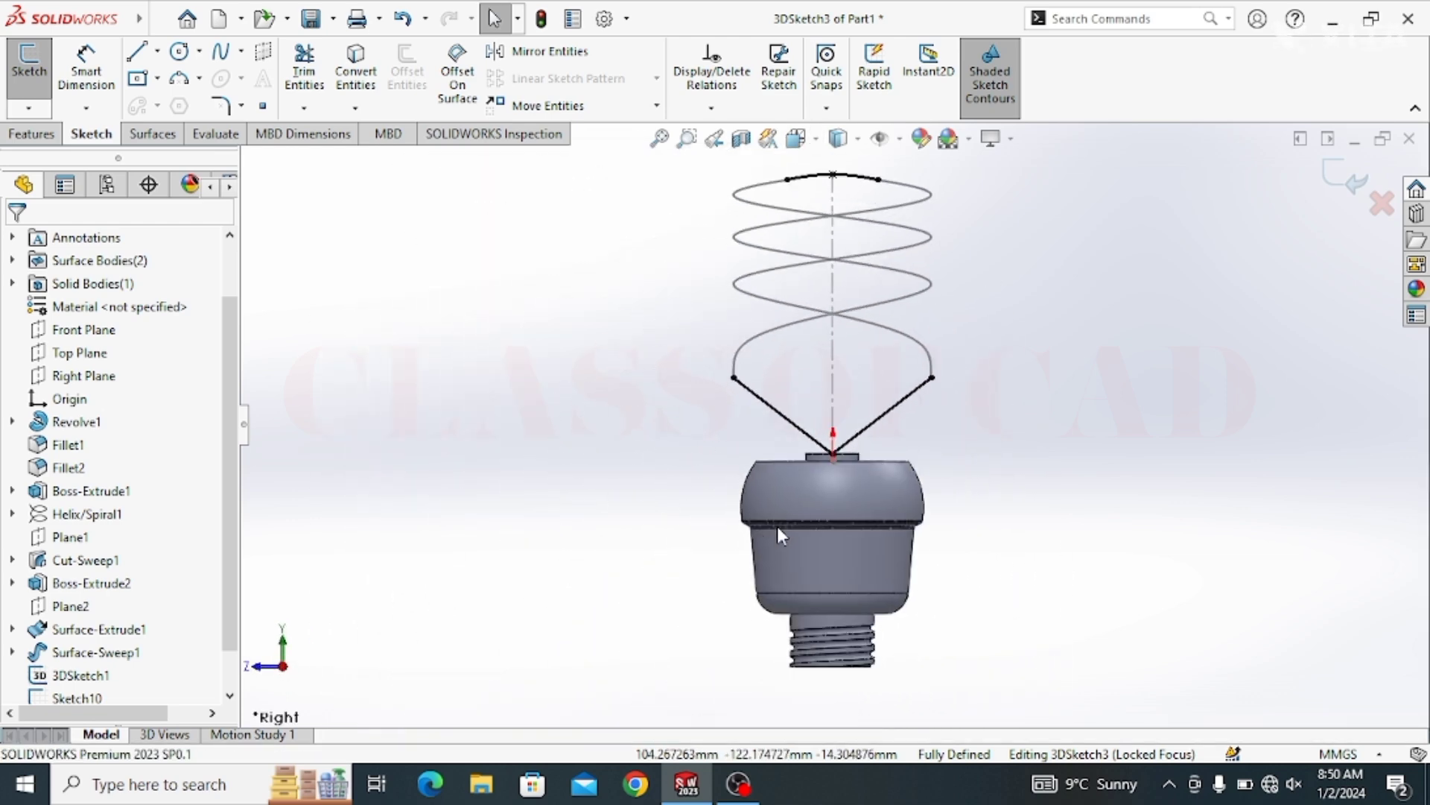
pyautogui.scroll(-3, 868, 432)
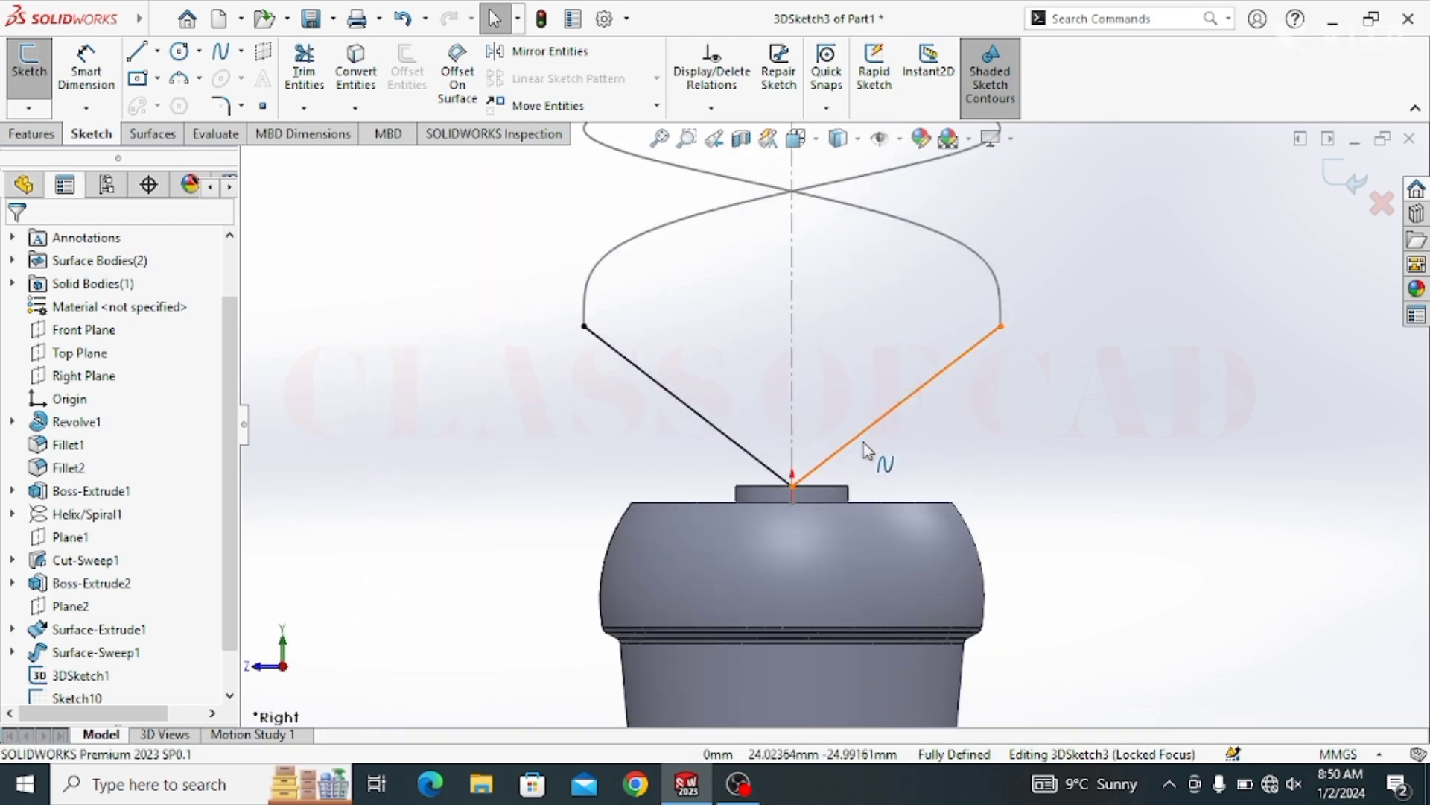
pyautogui.click(864, 448)
pyautogui.moveTo(850, 441); pyautogui.dragTo(797, 394)
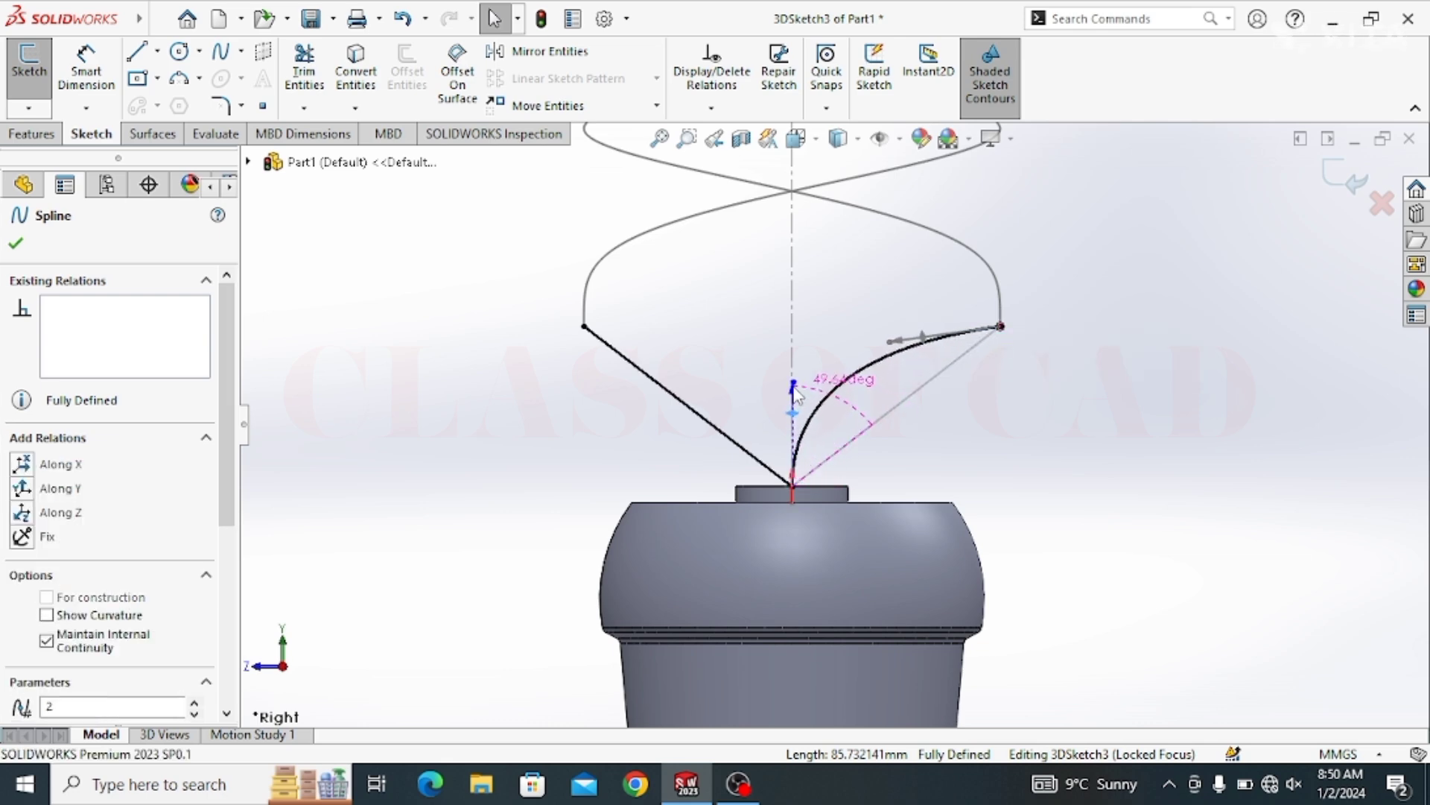
pyautogui.click(703, 431)
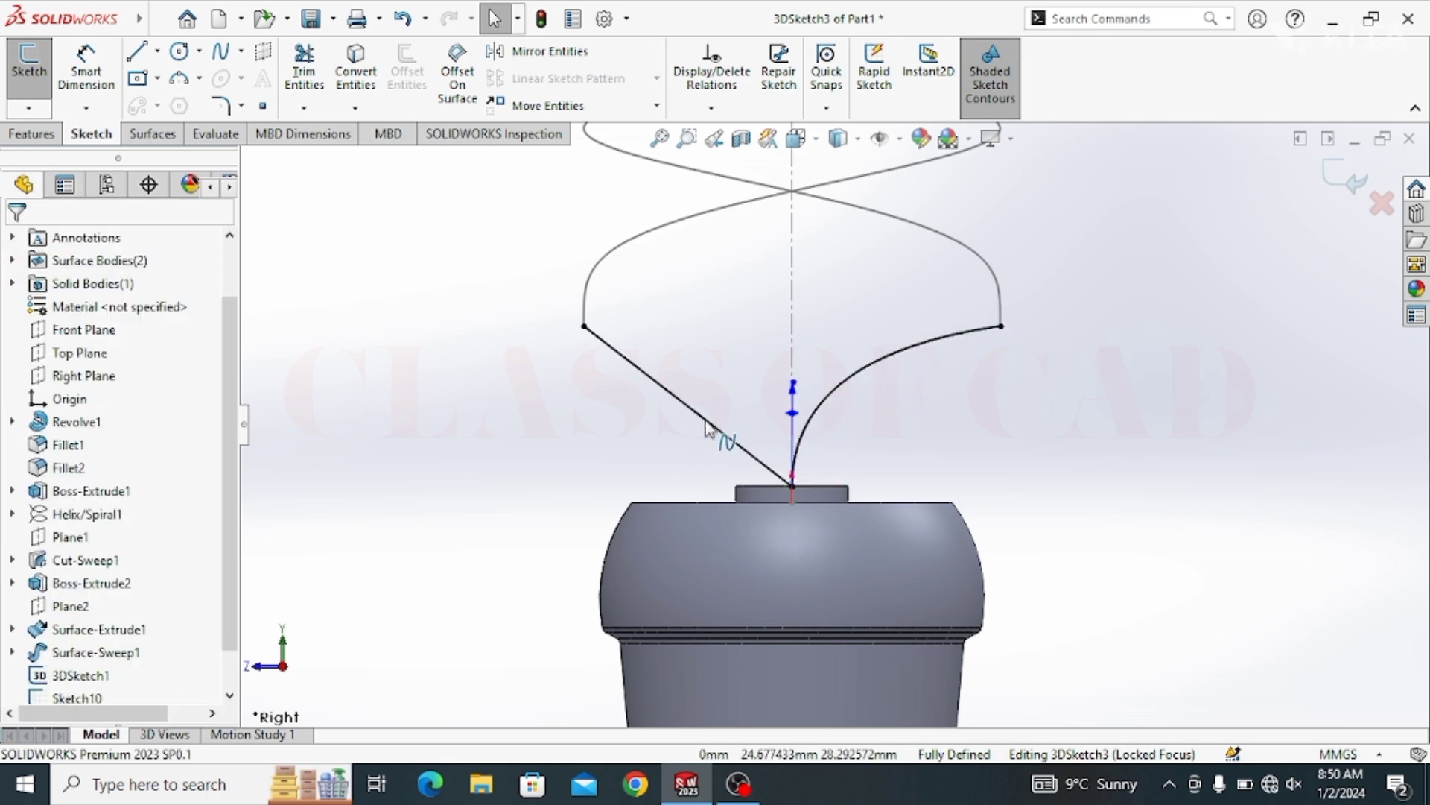
pyautogui.click(706, 426)
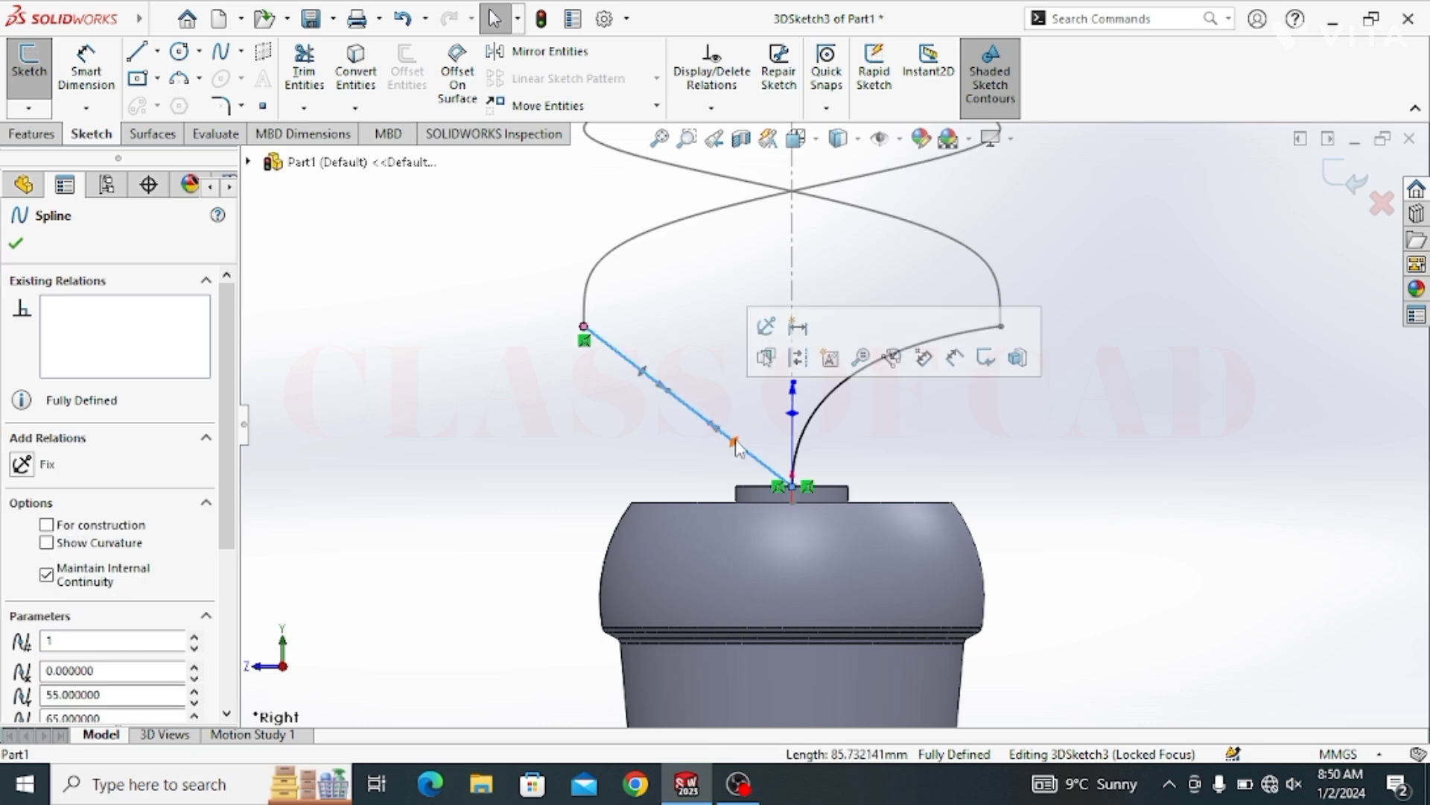
pyautogui.moveTo(793, 412); pyautogui.dragTo(788, 423)
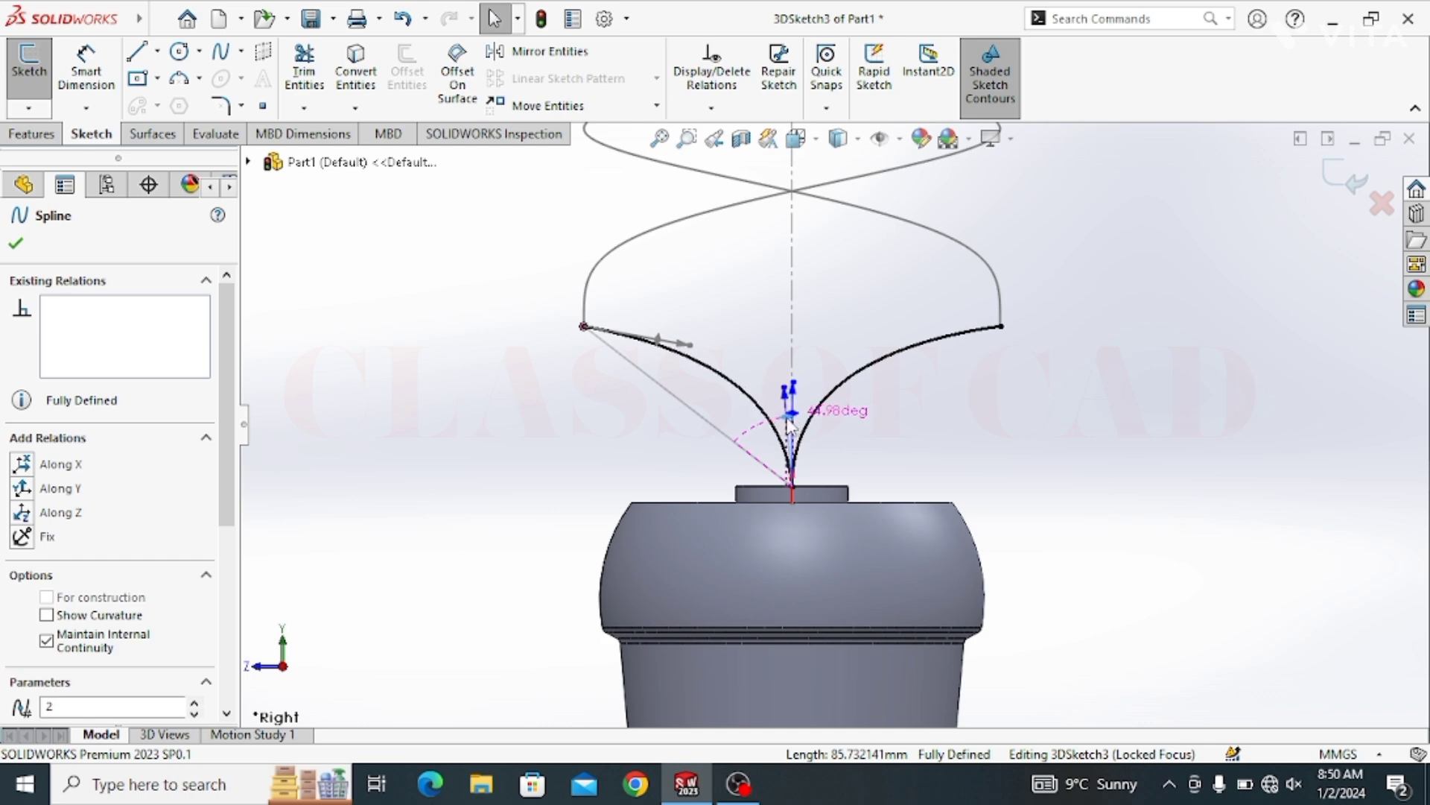
pyautogui.moveTo(783, 423); pyautogui.dragTo(810, 417)
pyautogui.click(979, 356)
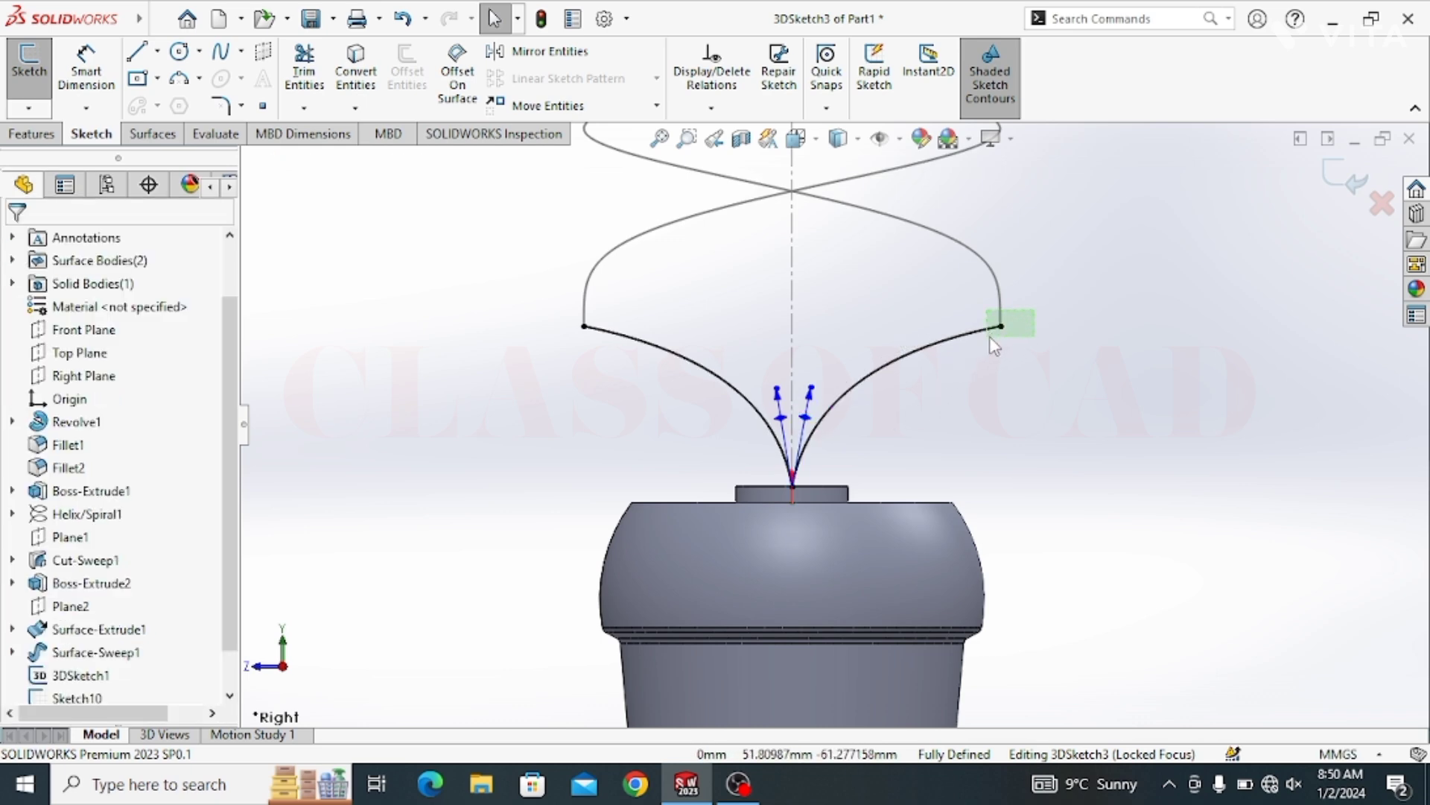
# Make both lower connecting splines tangent to their helix curves
pyautogui.click(999, 328)
pyautogui.click(1003, 320)
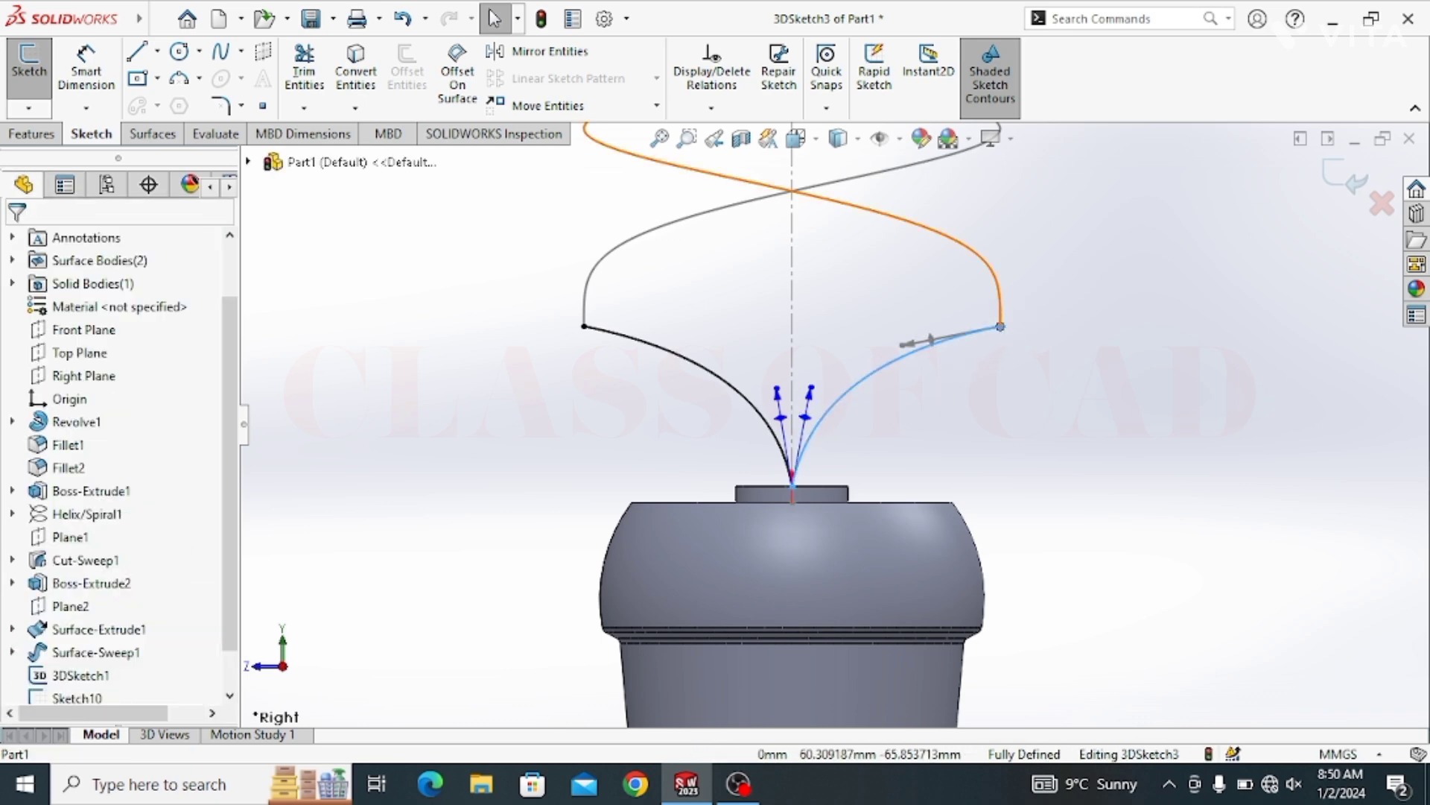
pyautogui.keyDown('ctrl'); pyautogui.click(1000, 332); pyautogui.keyUp('ctrl')
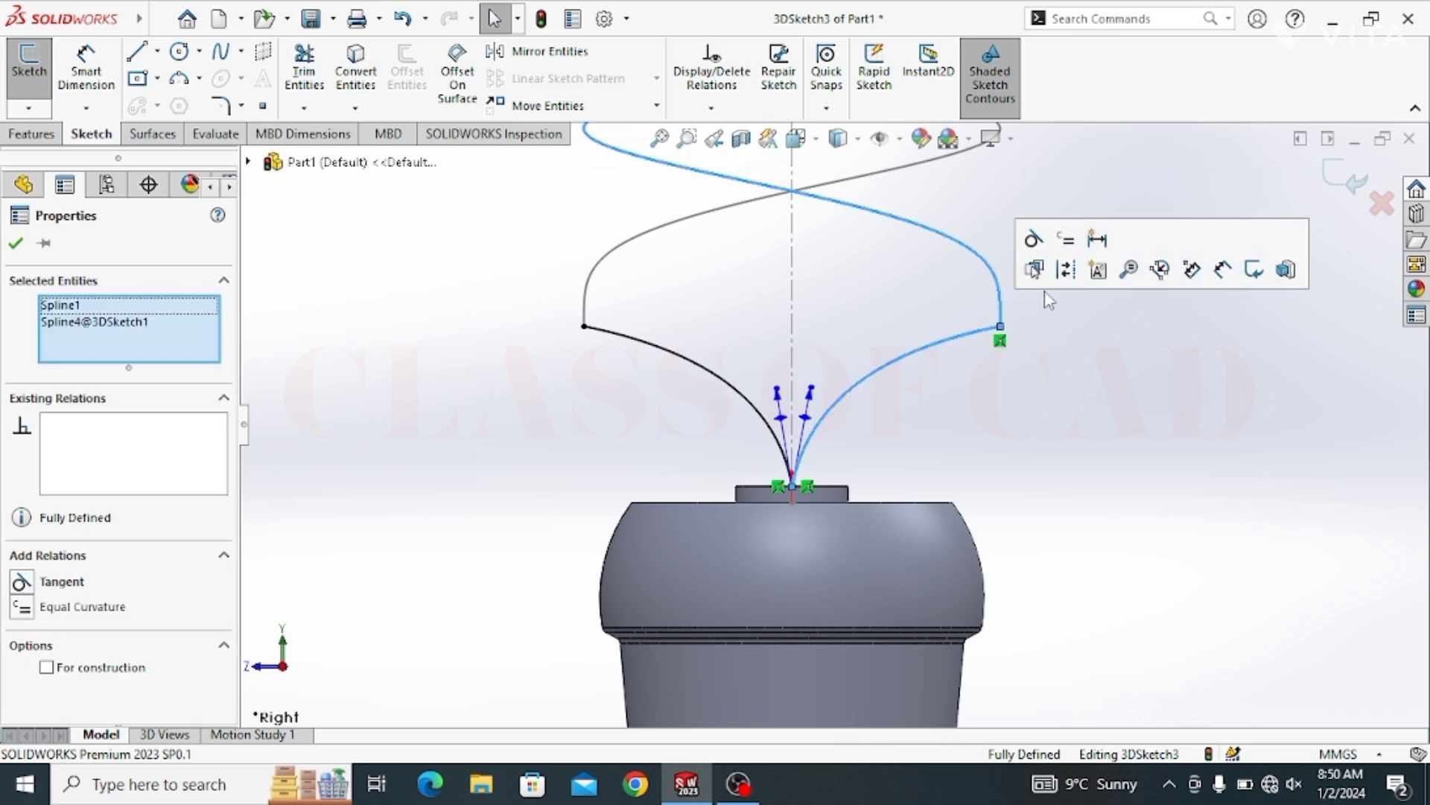
pyautogui.click(1039, 257)
pyautogui.click(727, 363)
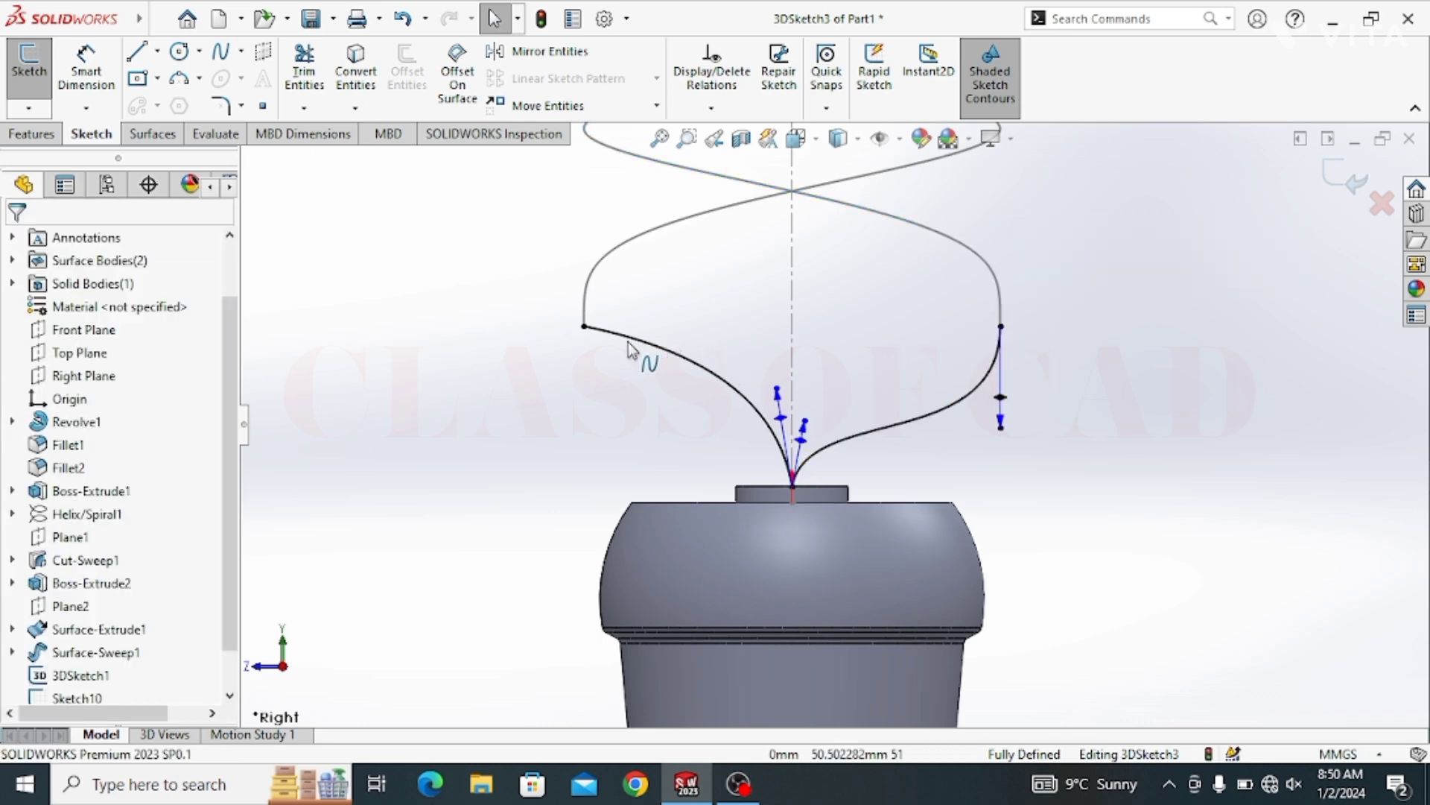
pyautogui.click(589, 300)
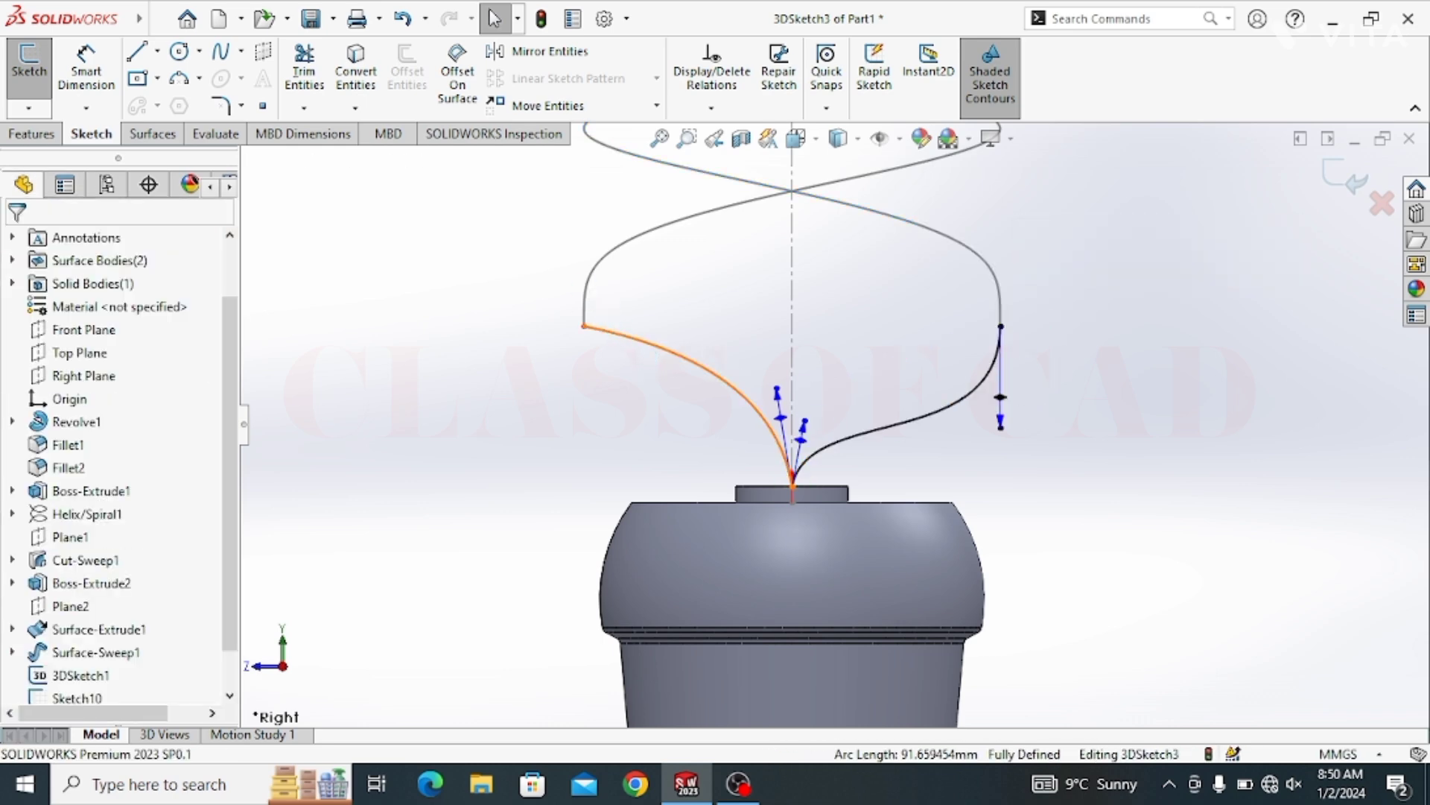
pyautogui.keyDown('ctrl'); pyautogui.click(610, 252); pyautogui.keyUp('ctrl')
pyautogui.click(645, 200)
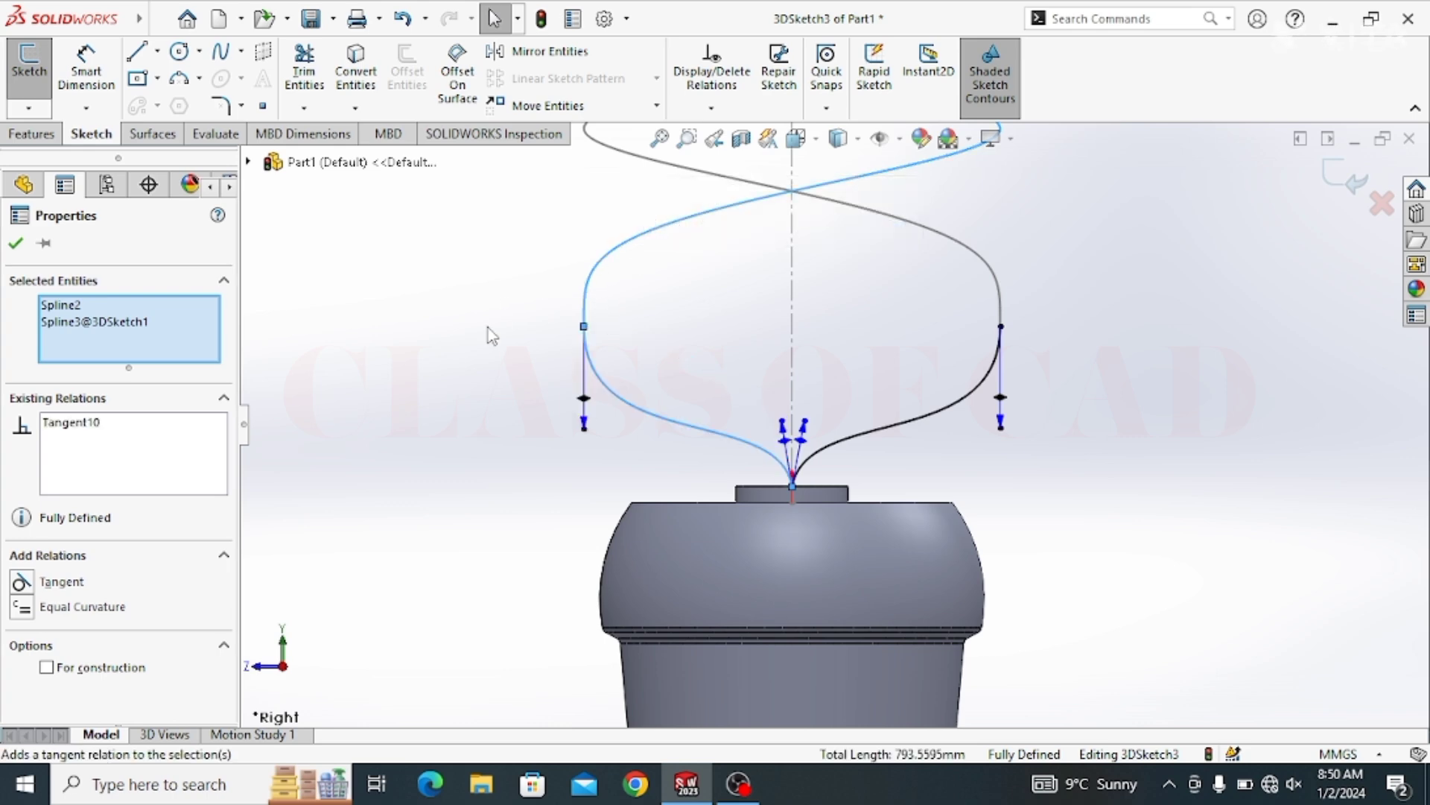
pyautogui.click(489, 327)
# In top-down view, bend the diagonal spline across the base into an S-curve
pyautogui.click(796, 141)
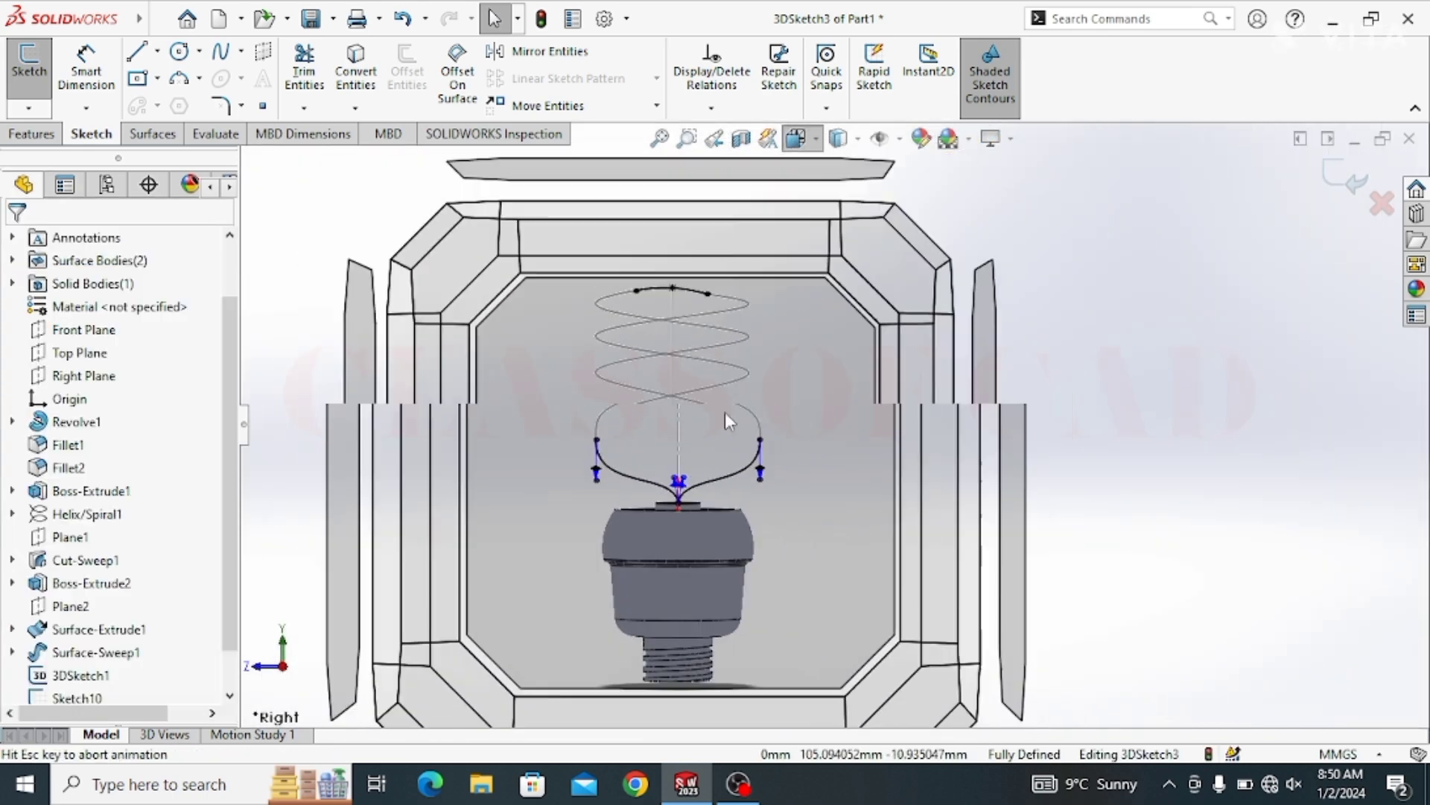
pyautogui.moveTo(706, 462); pyautogui.dragTo(637, 400, button='middle')
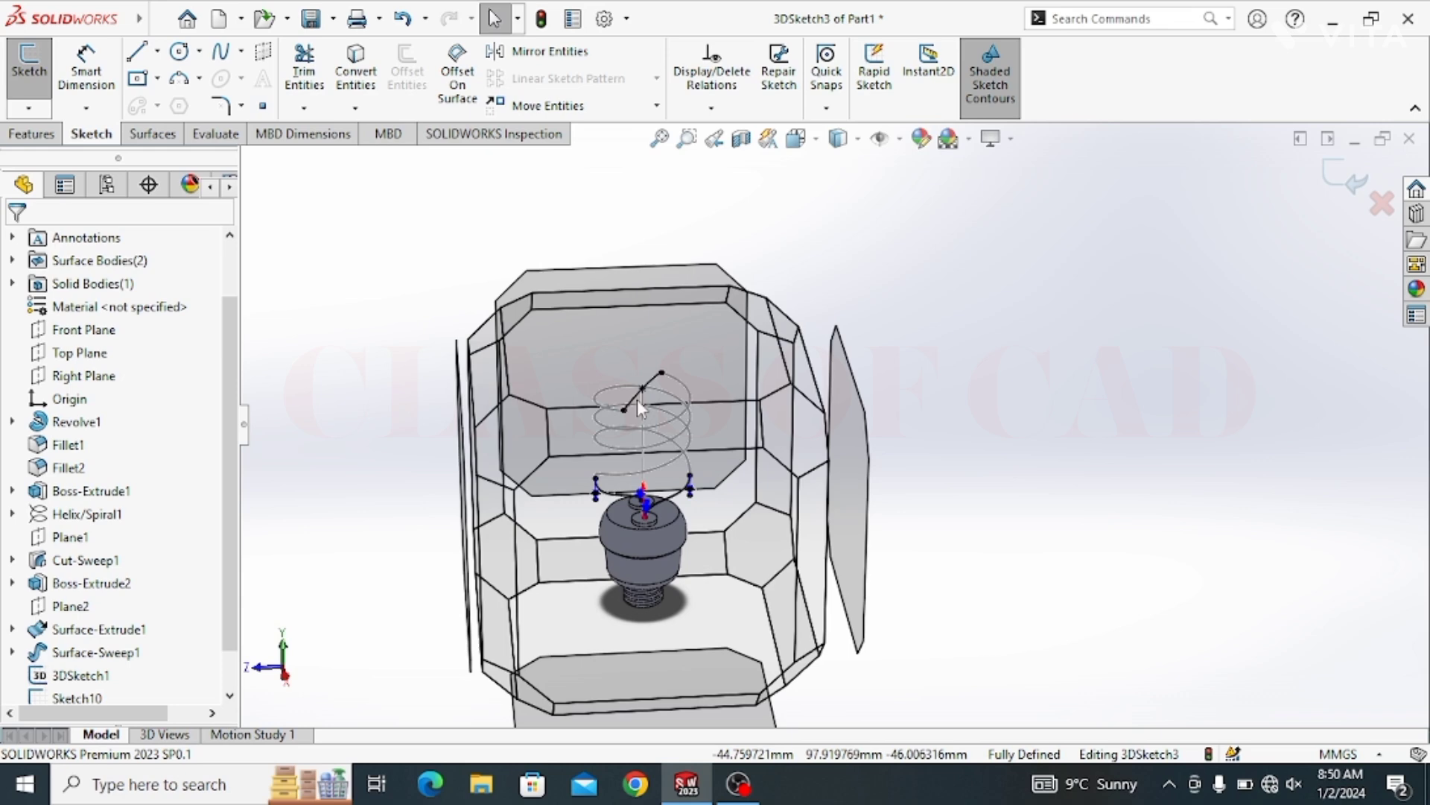
pyautogui.click(603, 368)
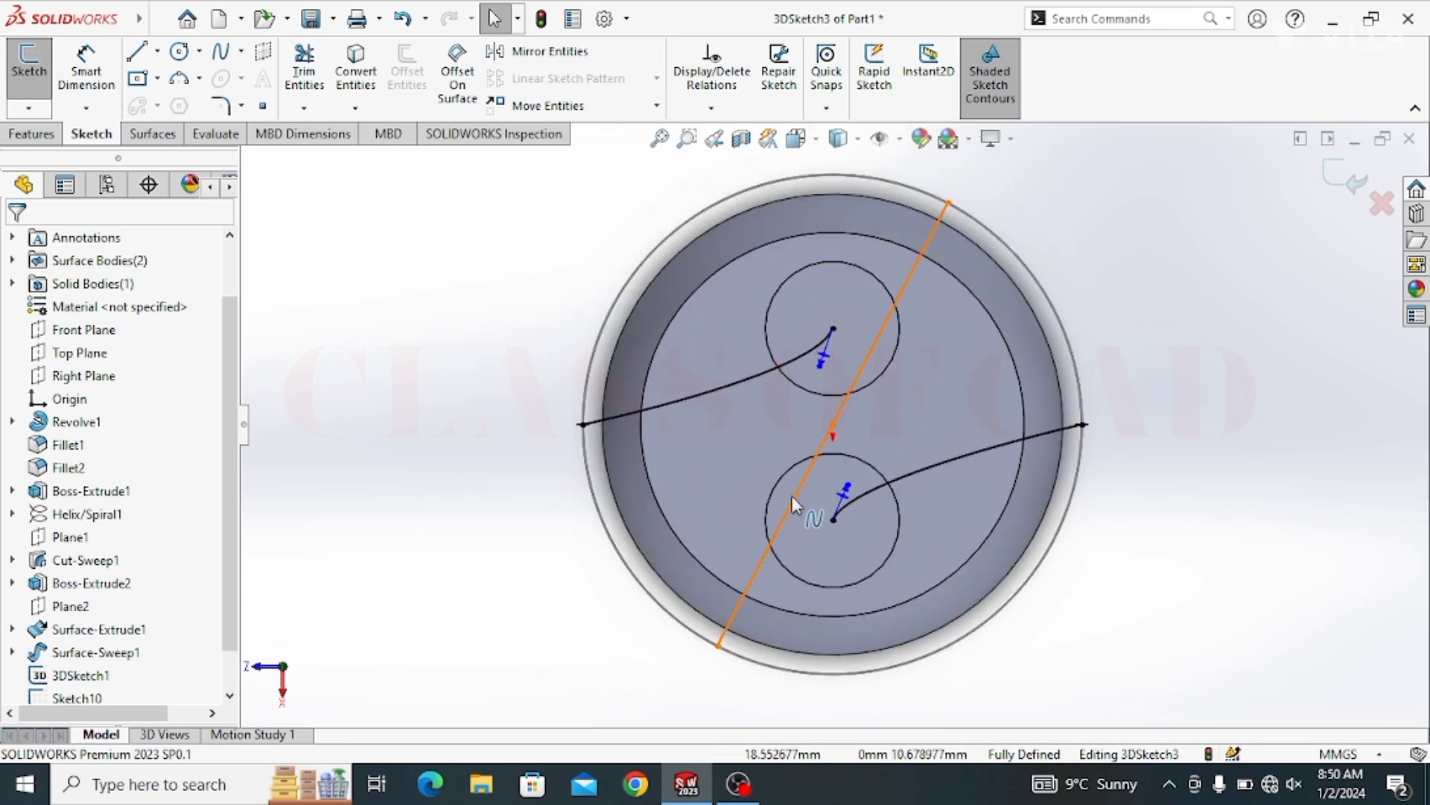
pyautogui.click(794, 495)
pyautogui.click(779, 536)
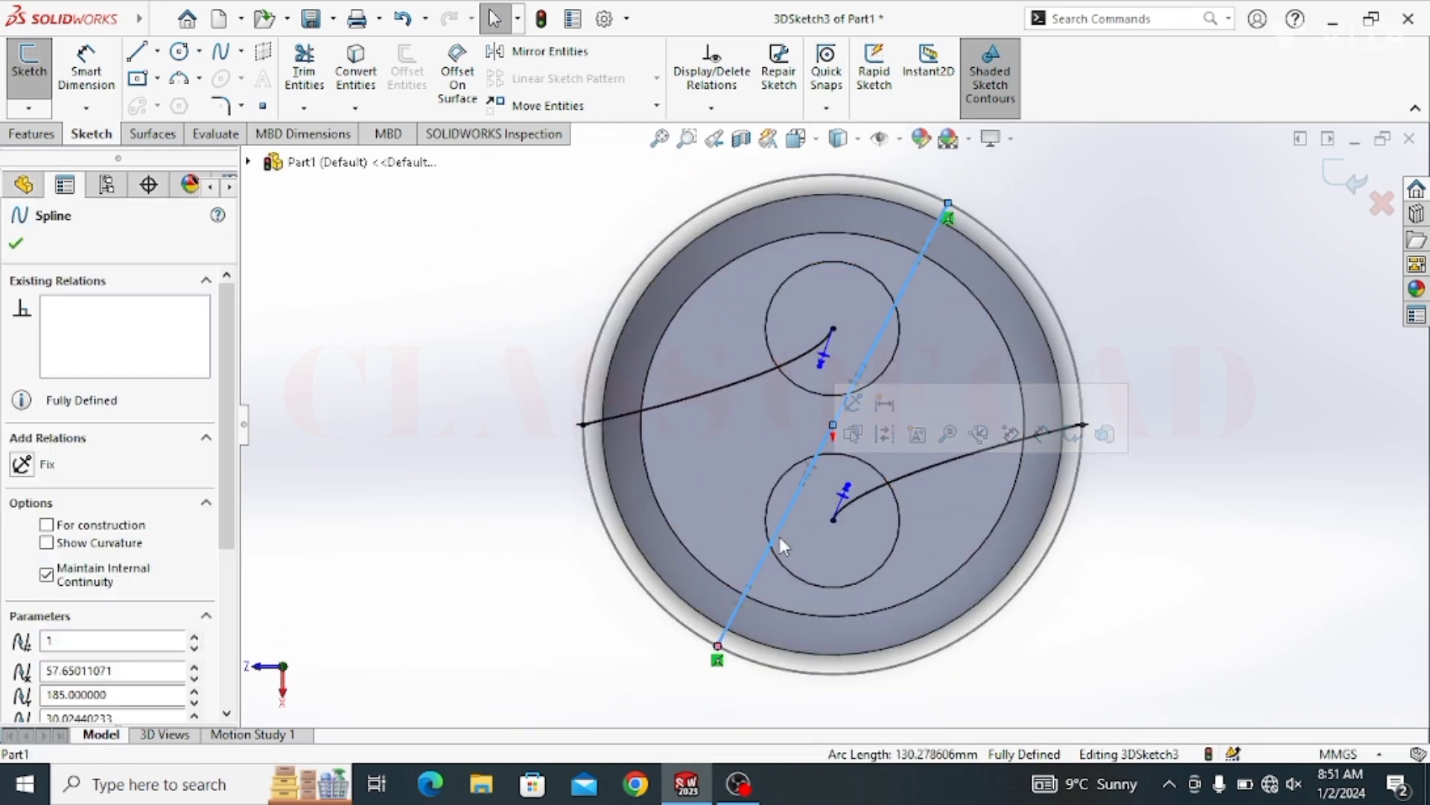
pyautogui.moveTo(806, 465); pyautogui.dragTo(773, 436)
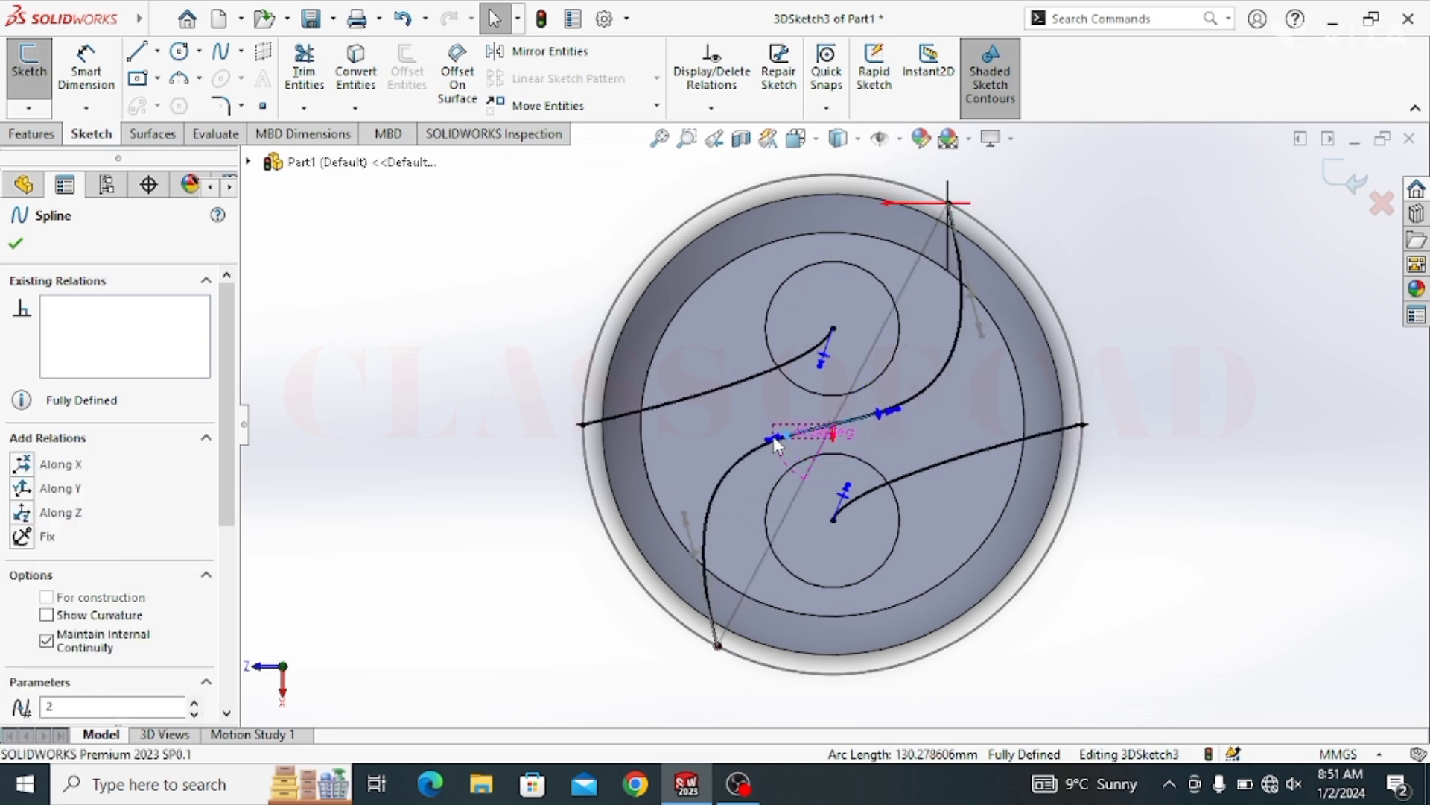
pyautogui.press('Escape')
# Make the S-curve tangent to the helix at its first end
pyautogui.moveTo(736, 650); pyautogui.dragTo(642, 505, button='middle')
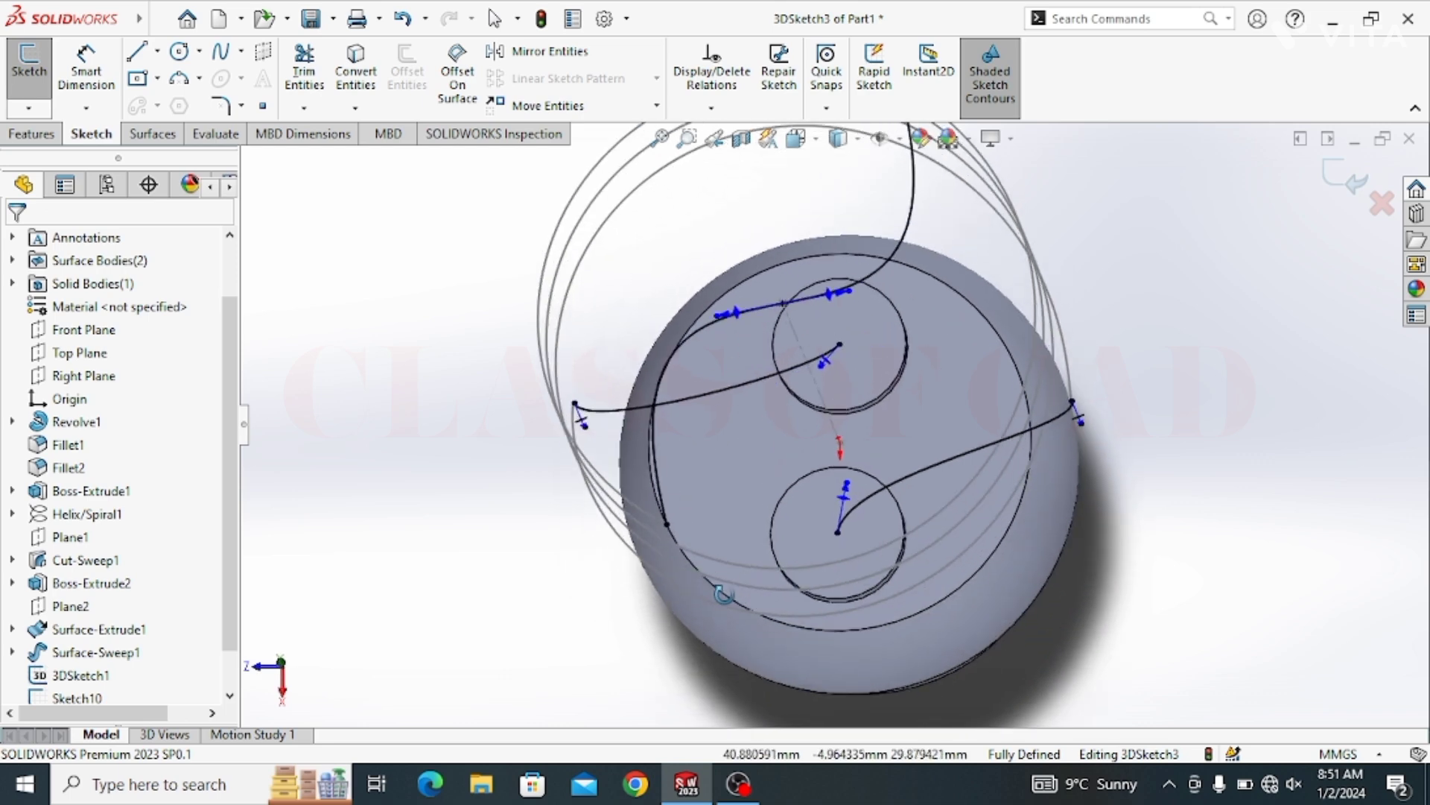
pyautogui.click(642, 505)
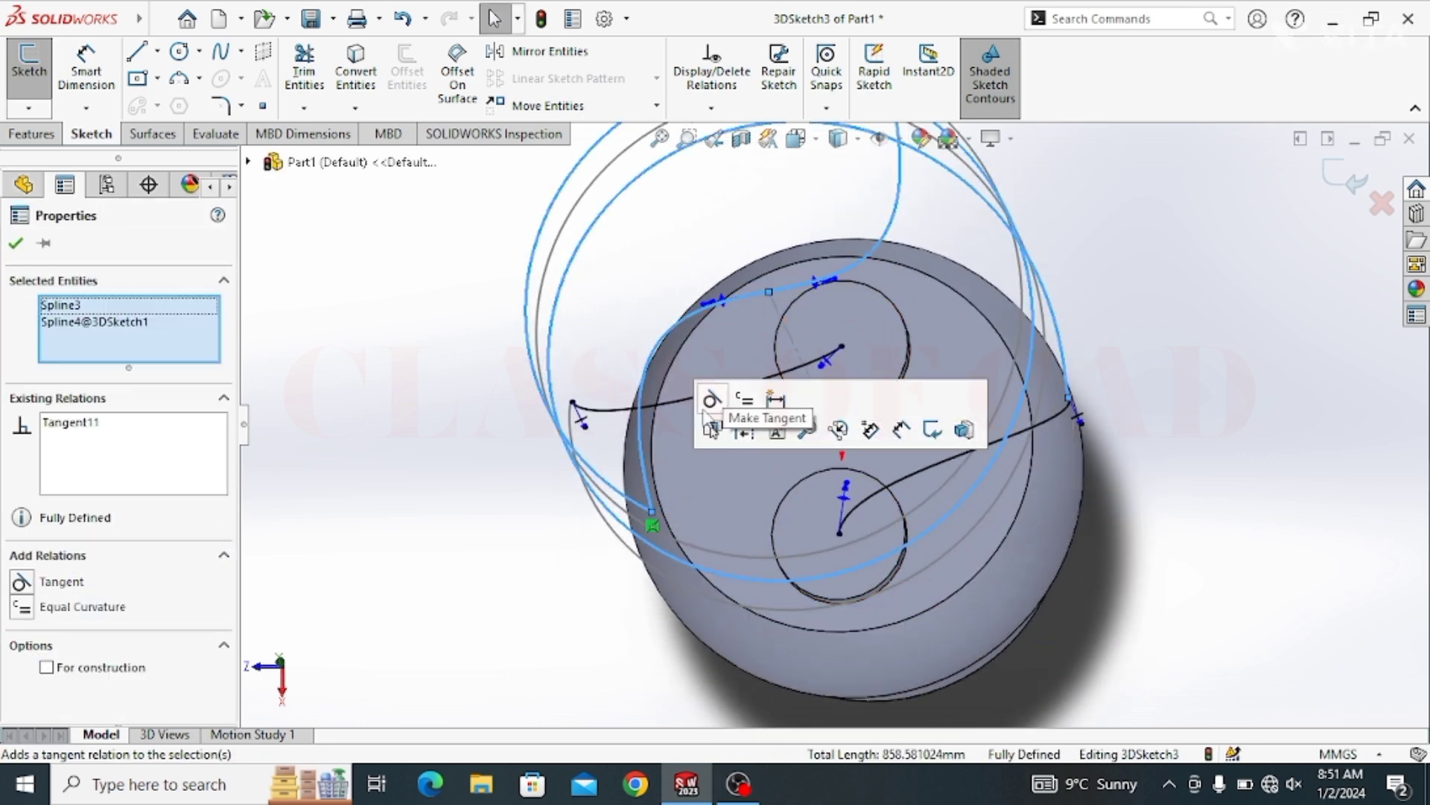
pyautogui.click(708, 403)
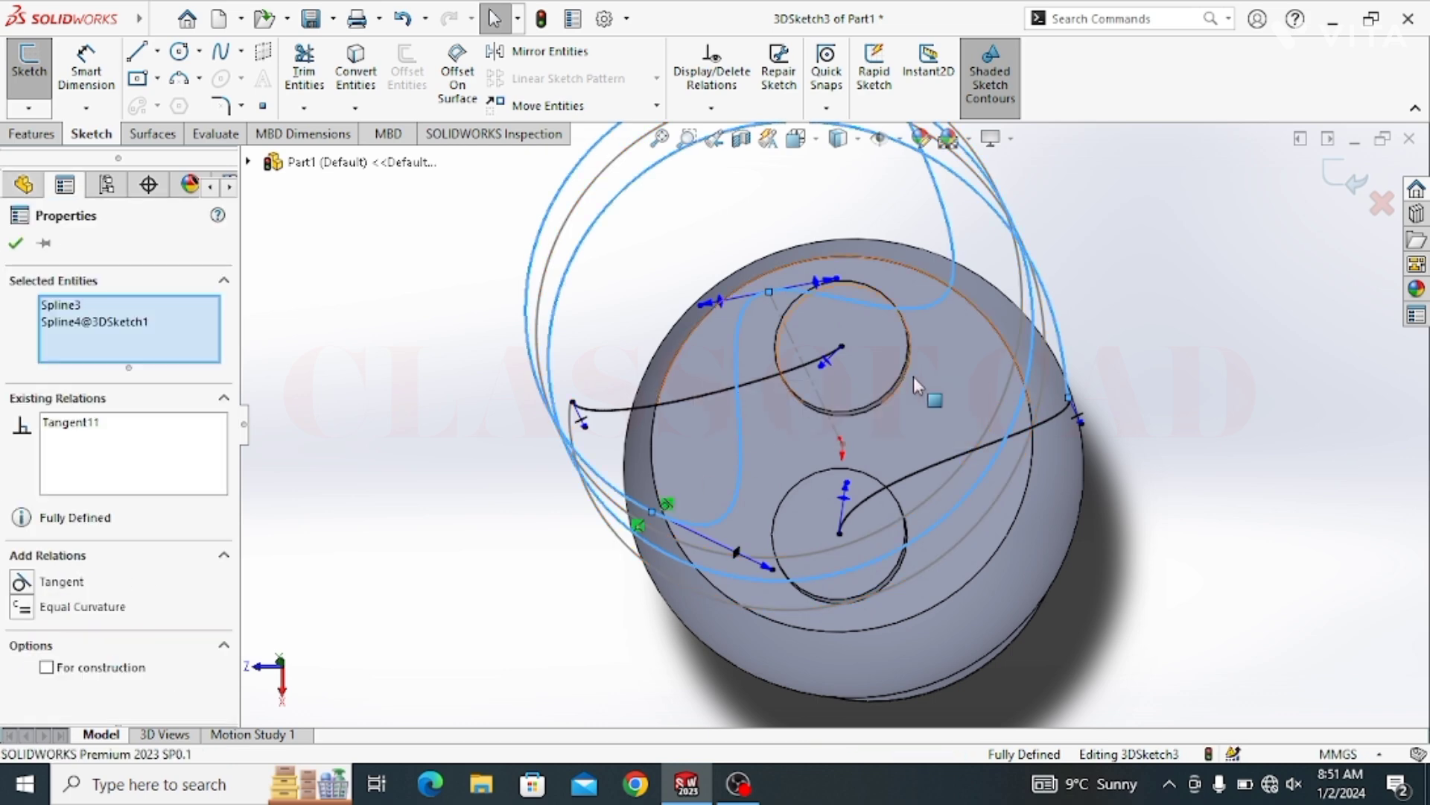
pyautogui.moveTo(913, 377); pyautogui.dragTo(871, 477, button='middle')
pyautogui.press('Escape')
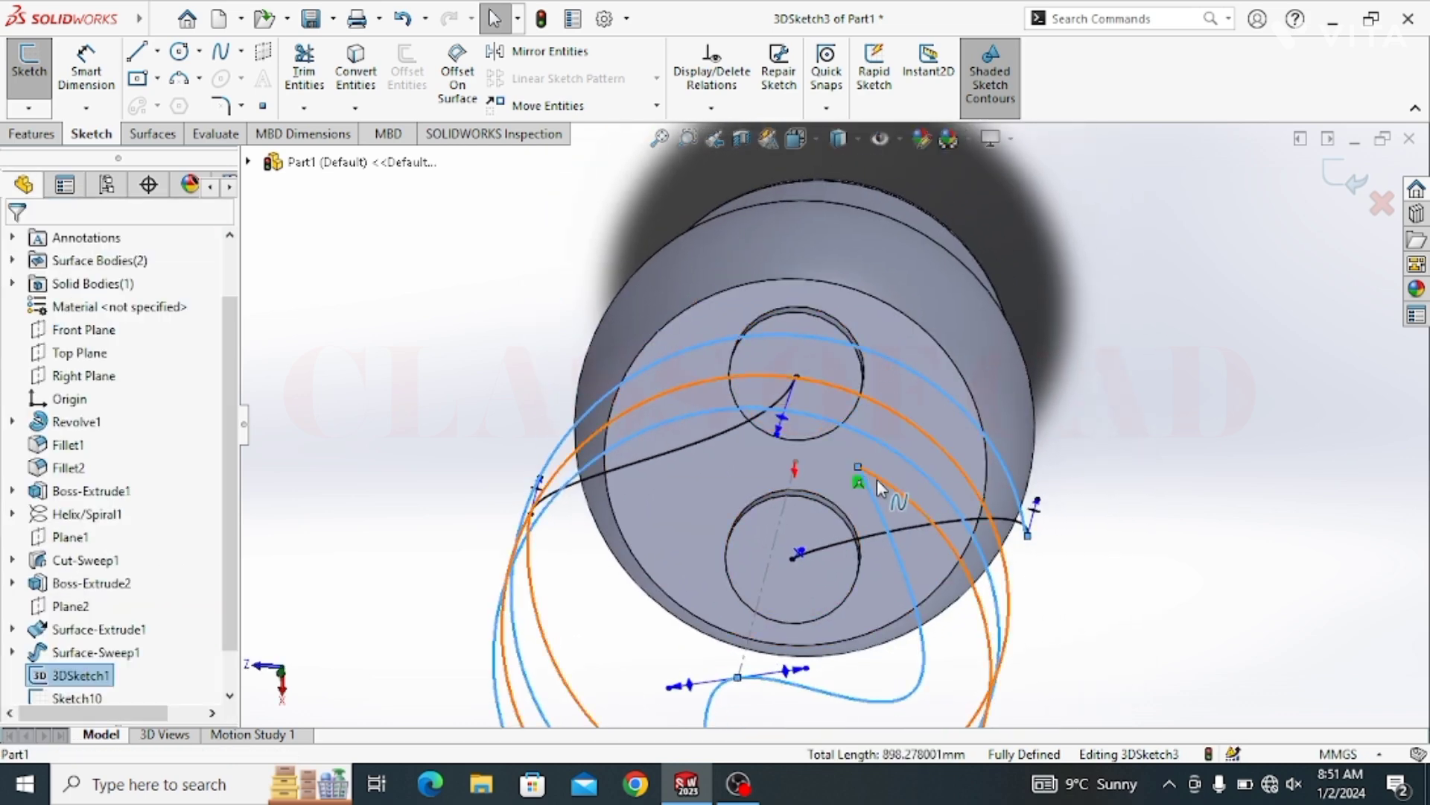
# Make the S-curve tangent at its other end and reshape its middle tangent
pyautogui.click(870, 493)
pyautogui.keyDown('ctrl'); pyautogui.click(901, 428); pyautogui.keyUp('ctrl')
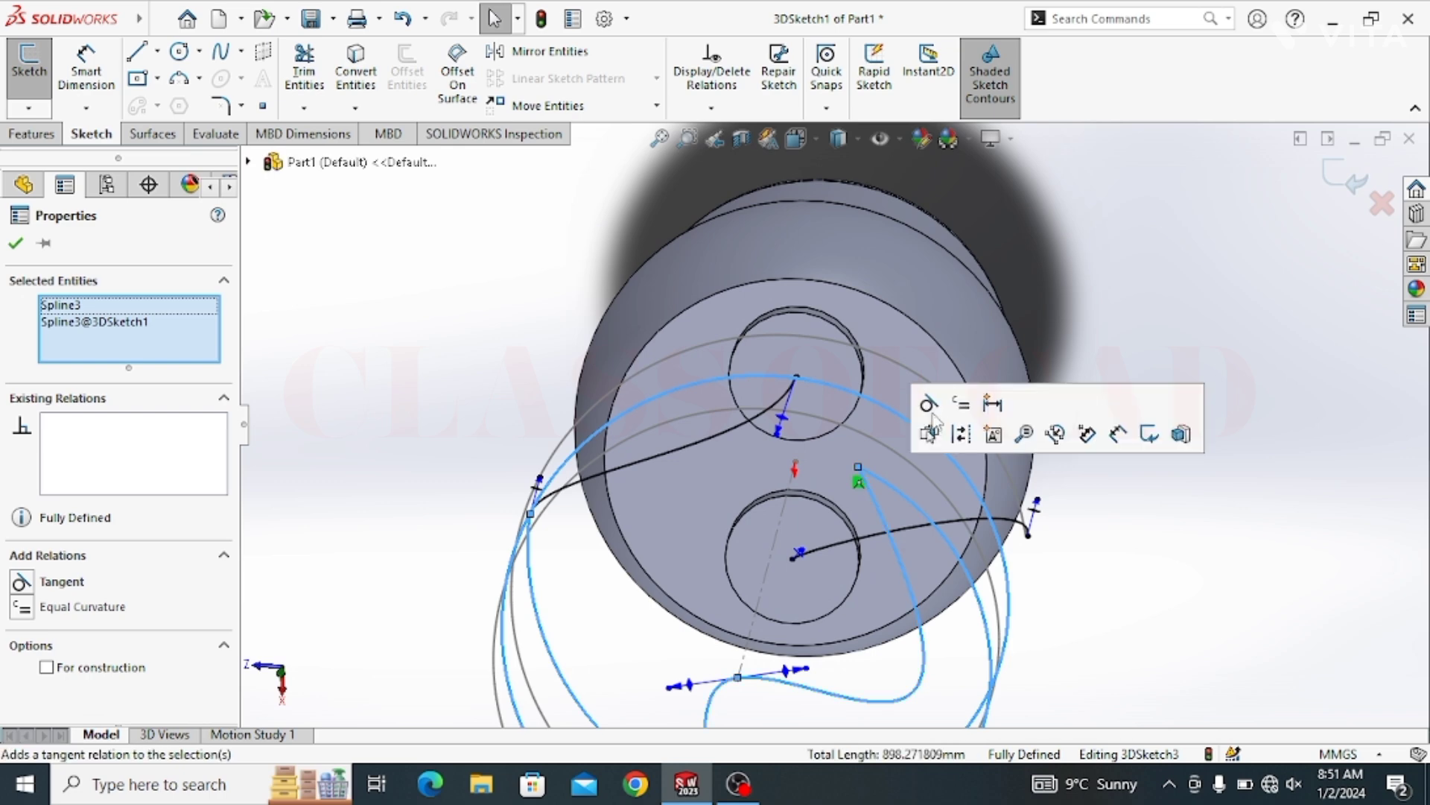
pyautogui.click(928, 403)
pyautogui.click(1131, 526)
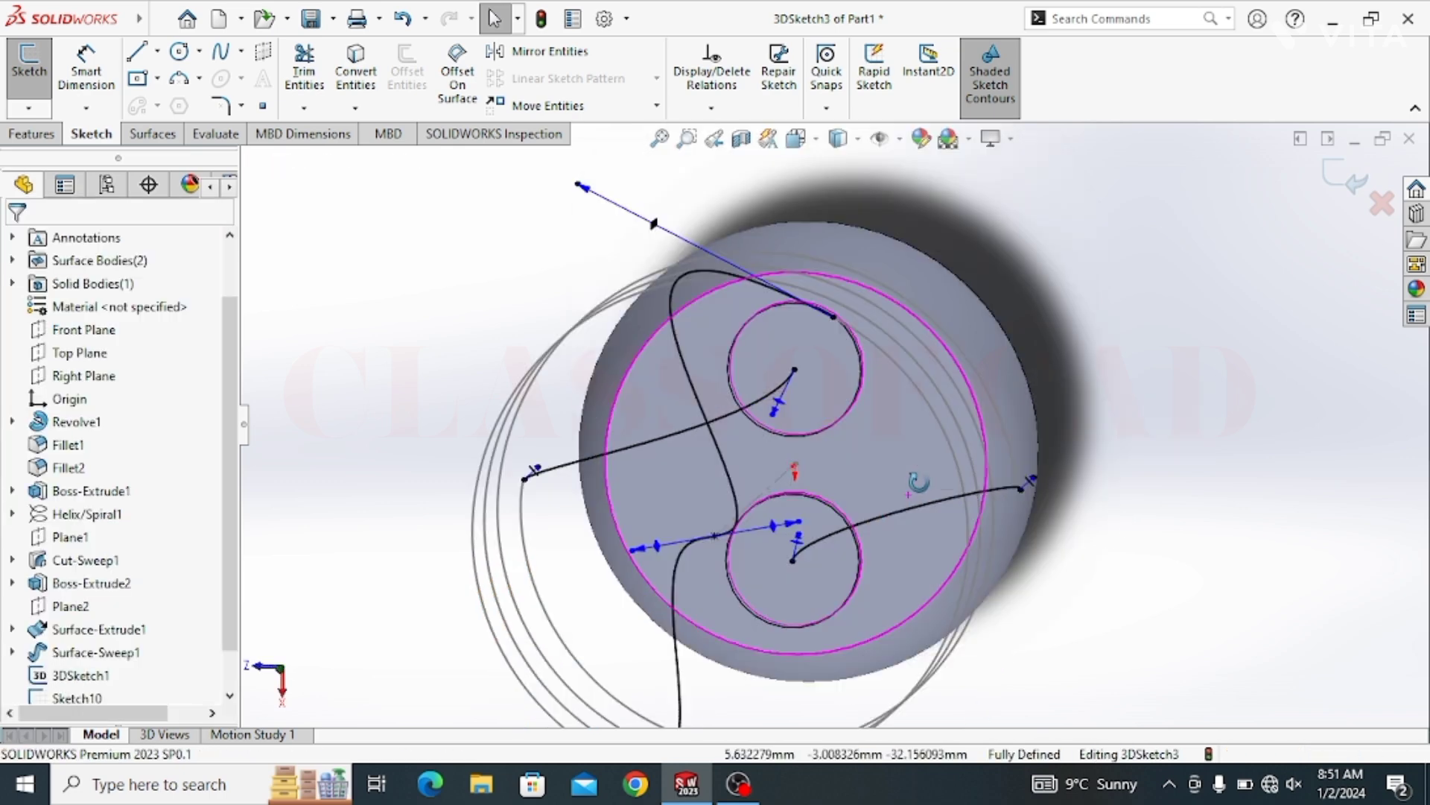
pyautogui.moveTo(1131, 526); pyautogui.dragTo(782, 432, button='middle')
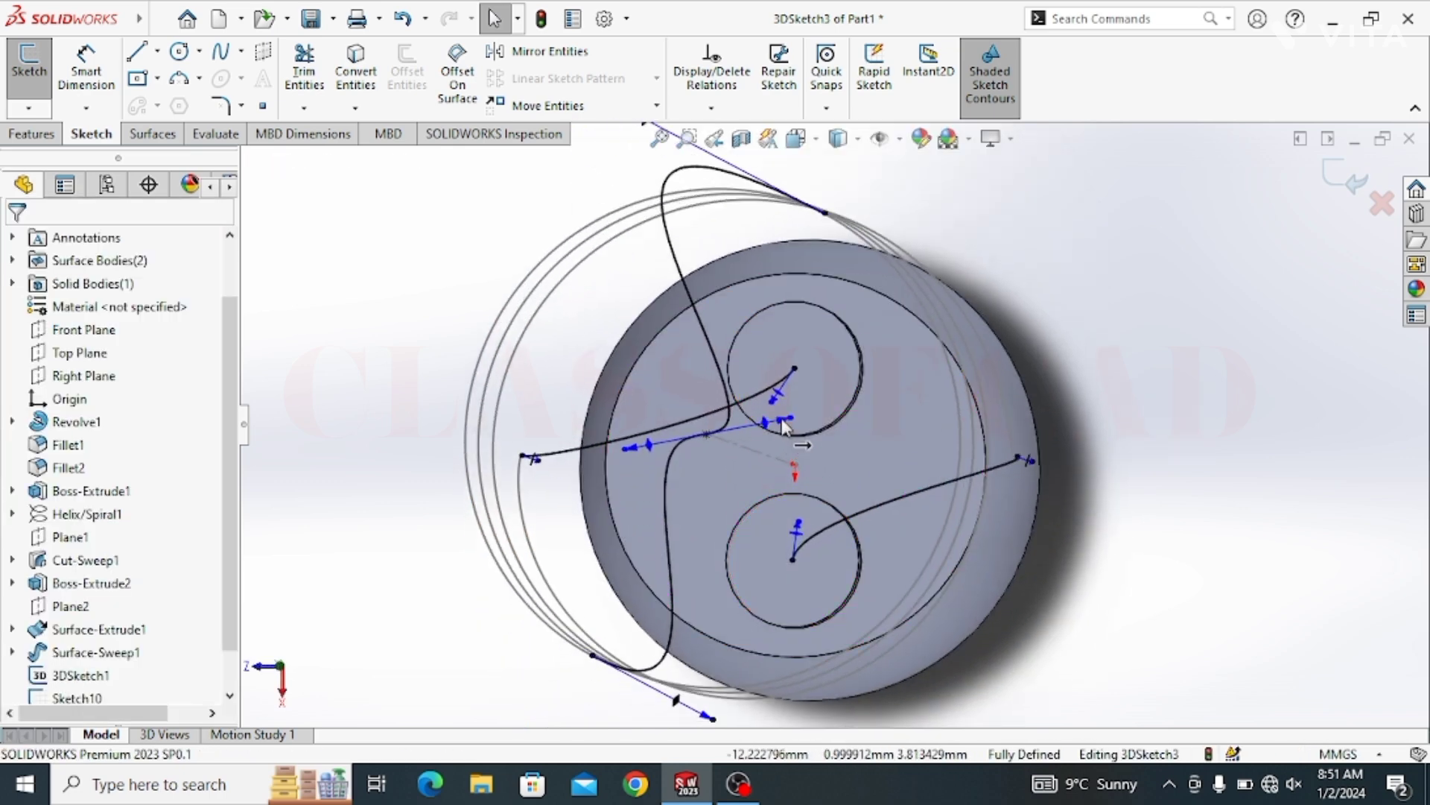
pyautogui.moveTo(776, 420); pyautogui.dragTo(846, 414)
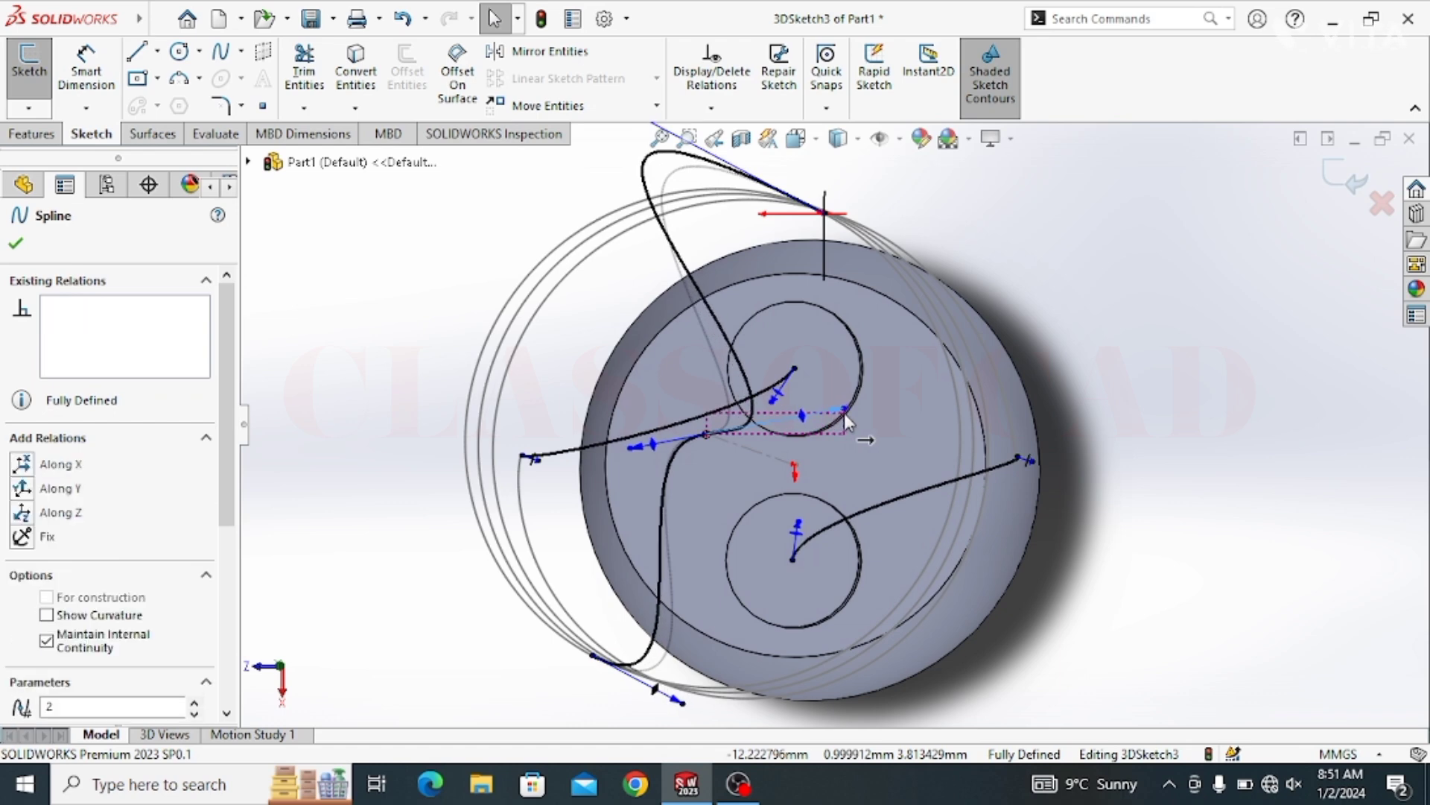
pyautogui.scroll(5, 699, 473)
pyautogui.scroll(3, 622, 471)
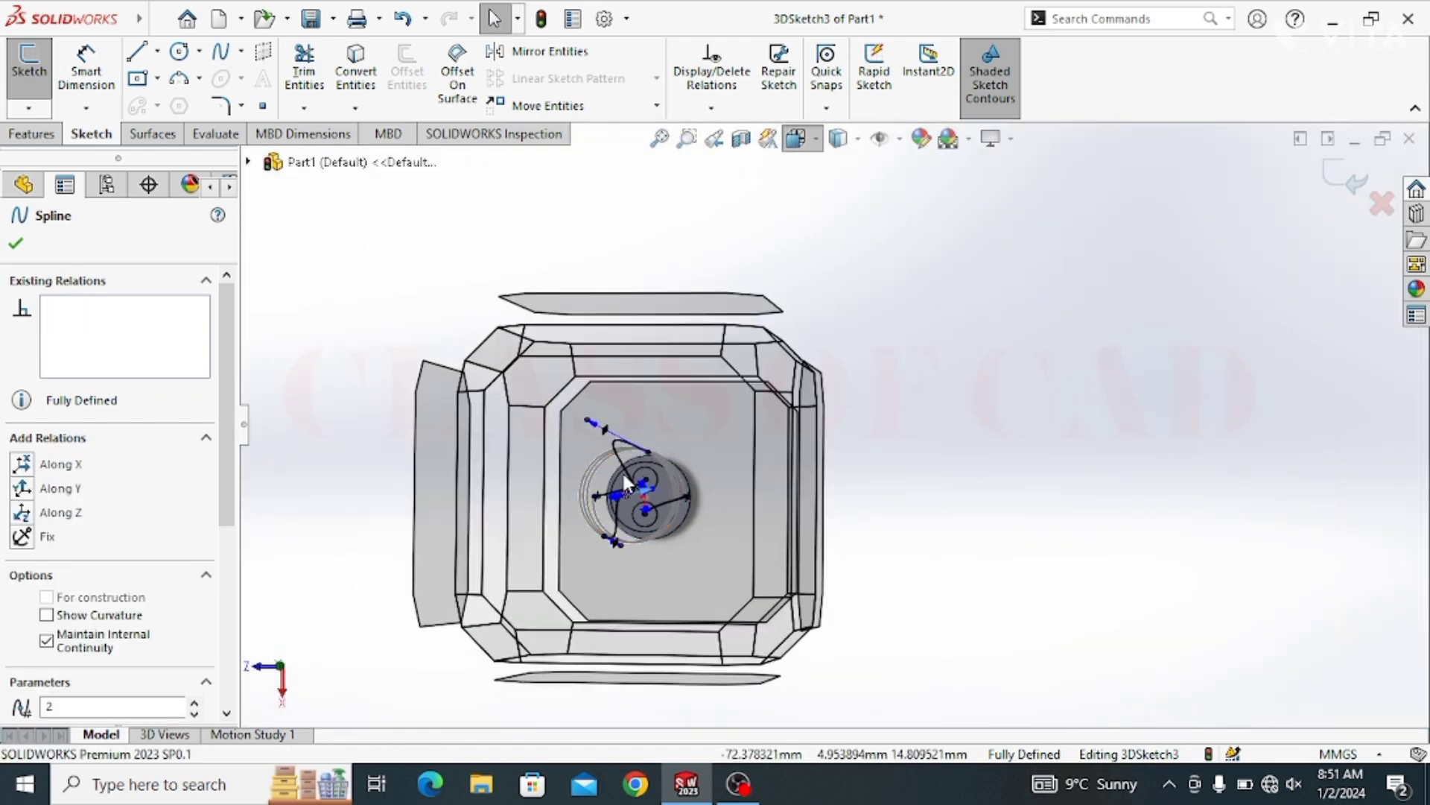
# In top-down view, try shifting the S-curve's middle point, then undo it
pyautogui.hotkey('ctrl', '8')
pyautogui.click(788, 491)
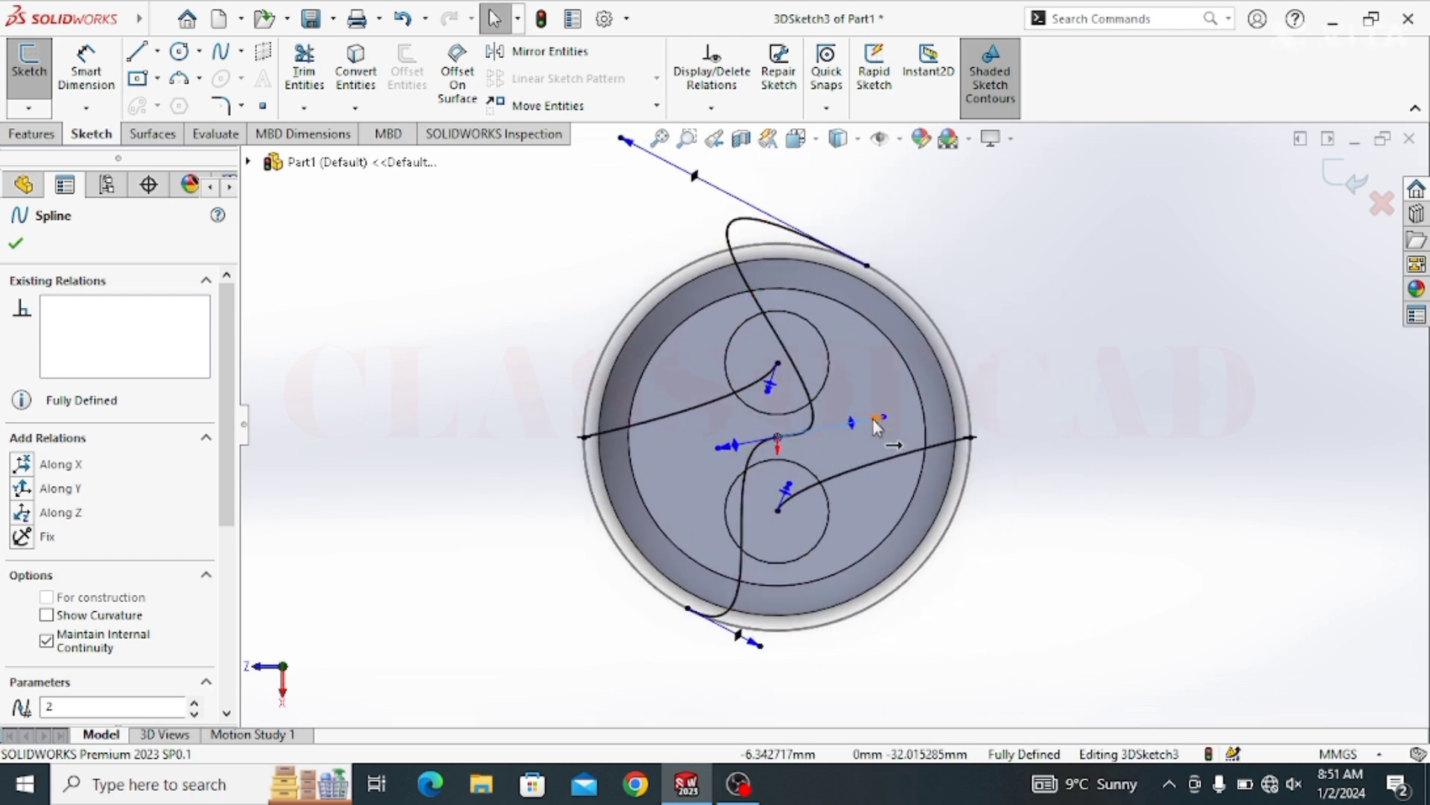
pyautogui.moveTo(874, 420); pyautogui.dragTo(751, 402)
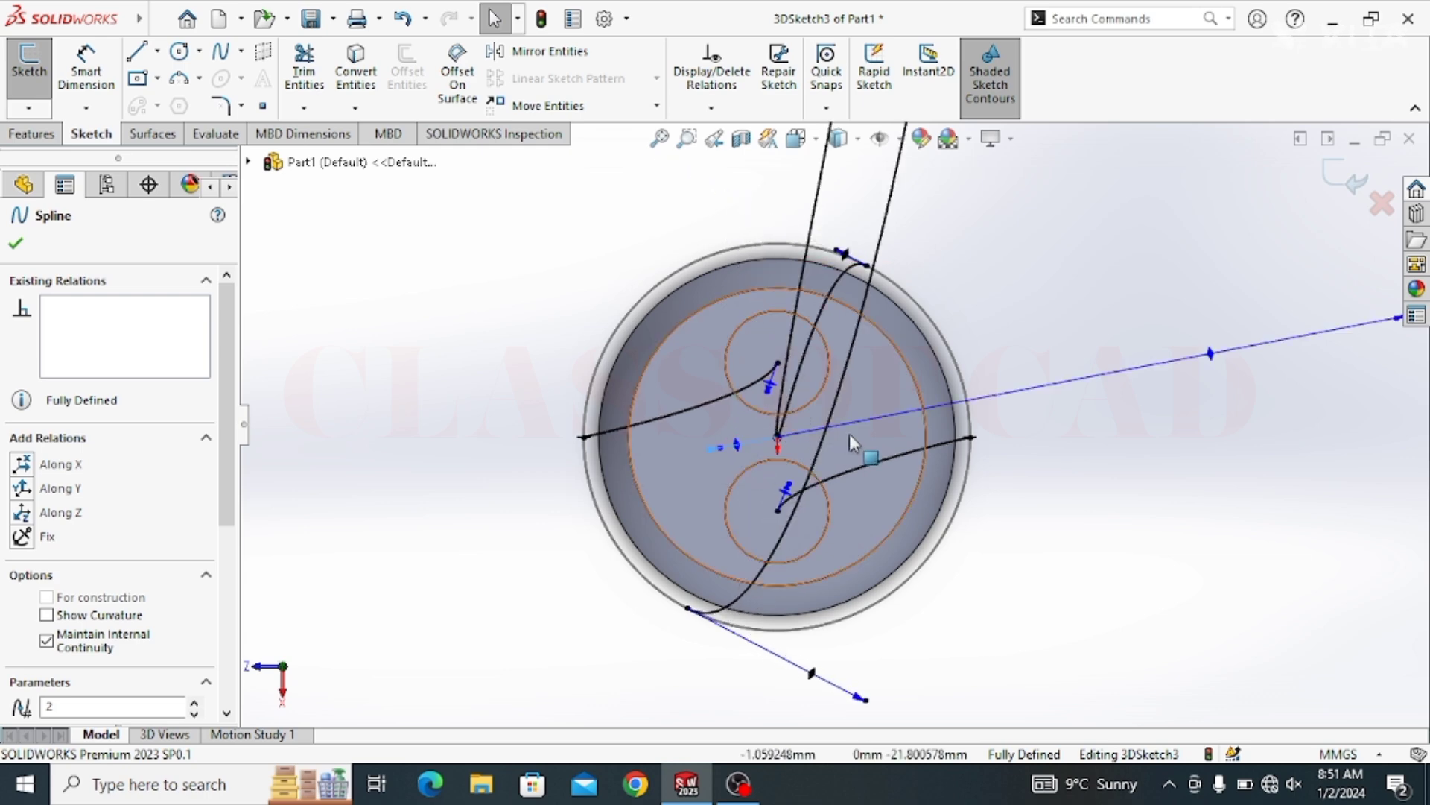
pyautogui.hotkey('ctrl', 'z')
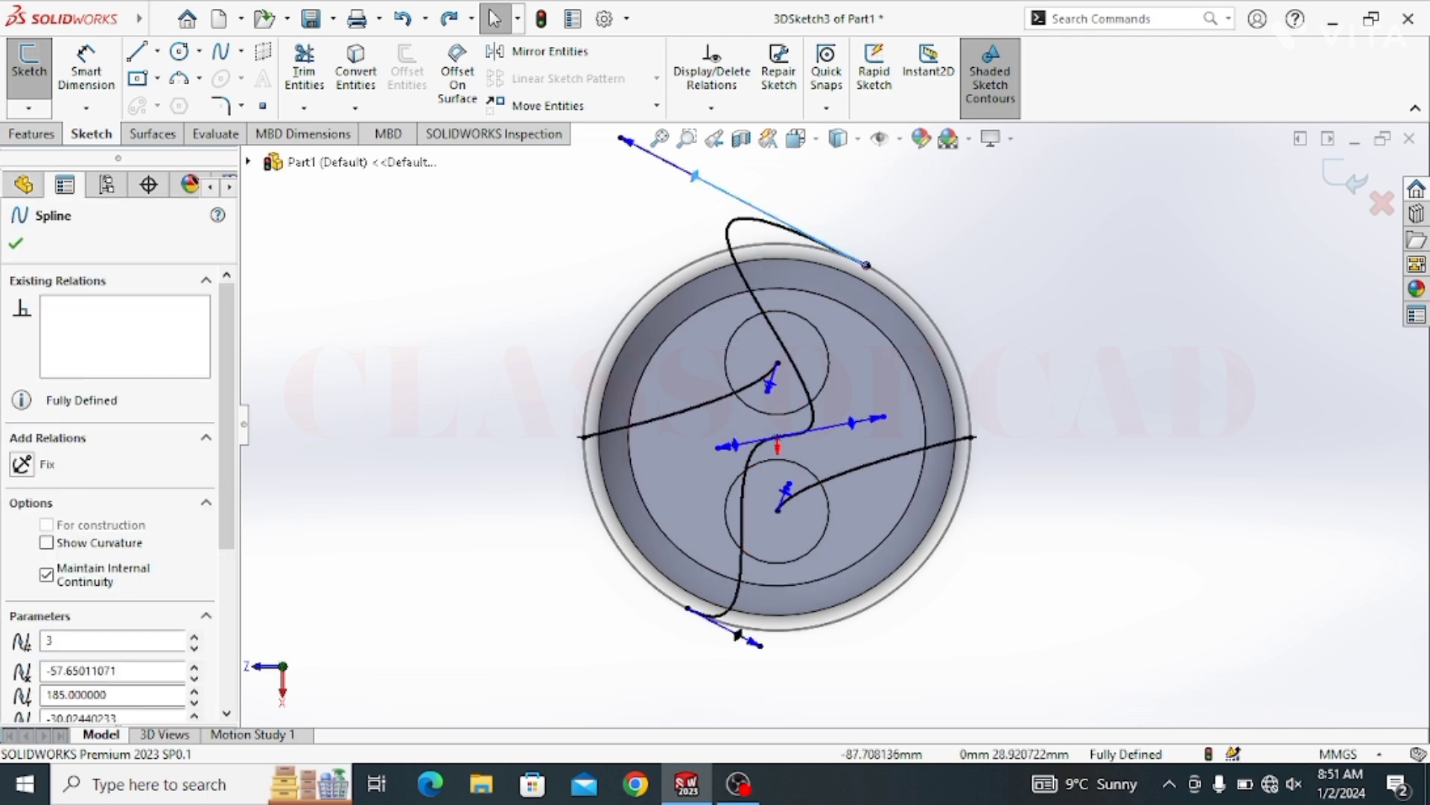
# Adjust the spline's upper and lower end tangents into the circles and close 3DSketch3
pyautogui.moveTo(639, 173); pyautogui.dragTo(723, 254)
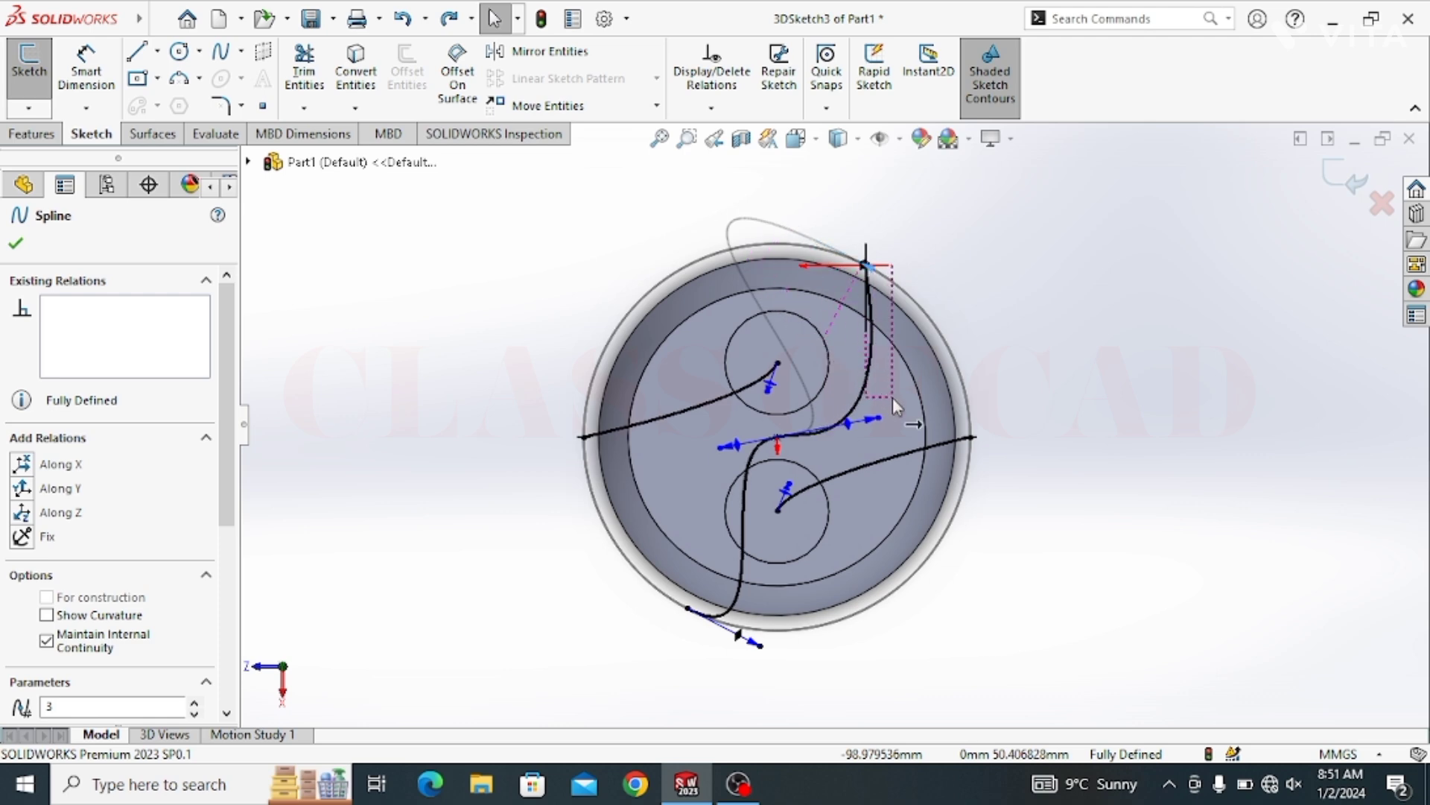
pyautogui.moveTo(893, 396); pyautogui.dragTo(893, 396)
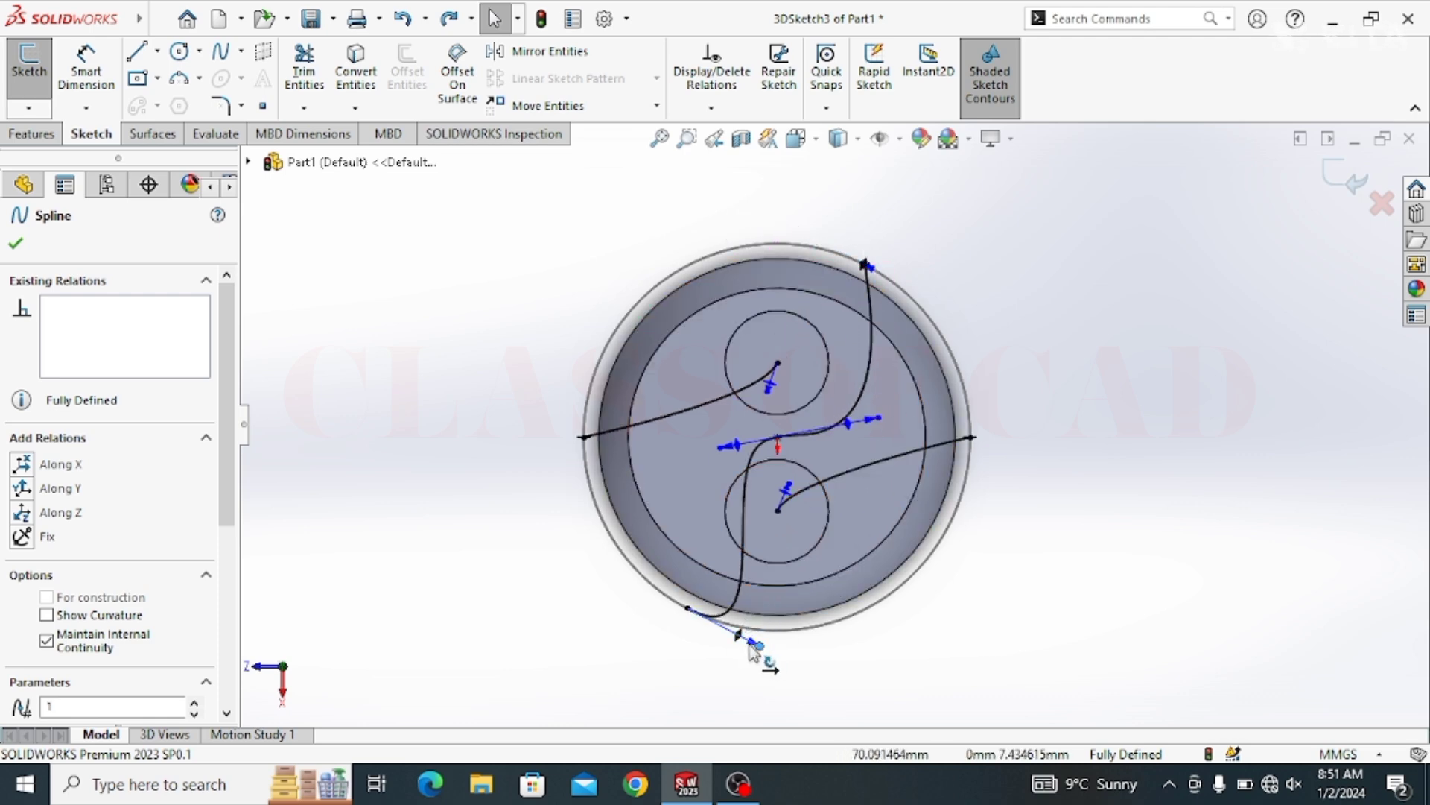
pyautogui.moveTo(754, 647)
pyautogui.mouseDown()
pyautogui.moveTo(693, 602)
pyautogui.moveTo(829, 615)
pyautogui.mouseUp()
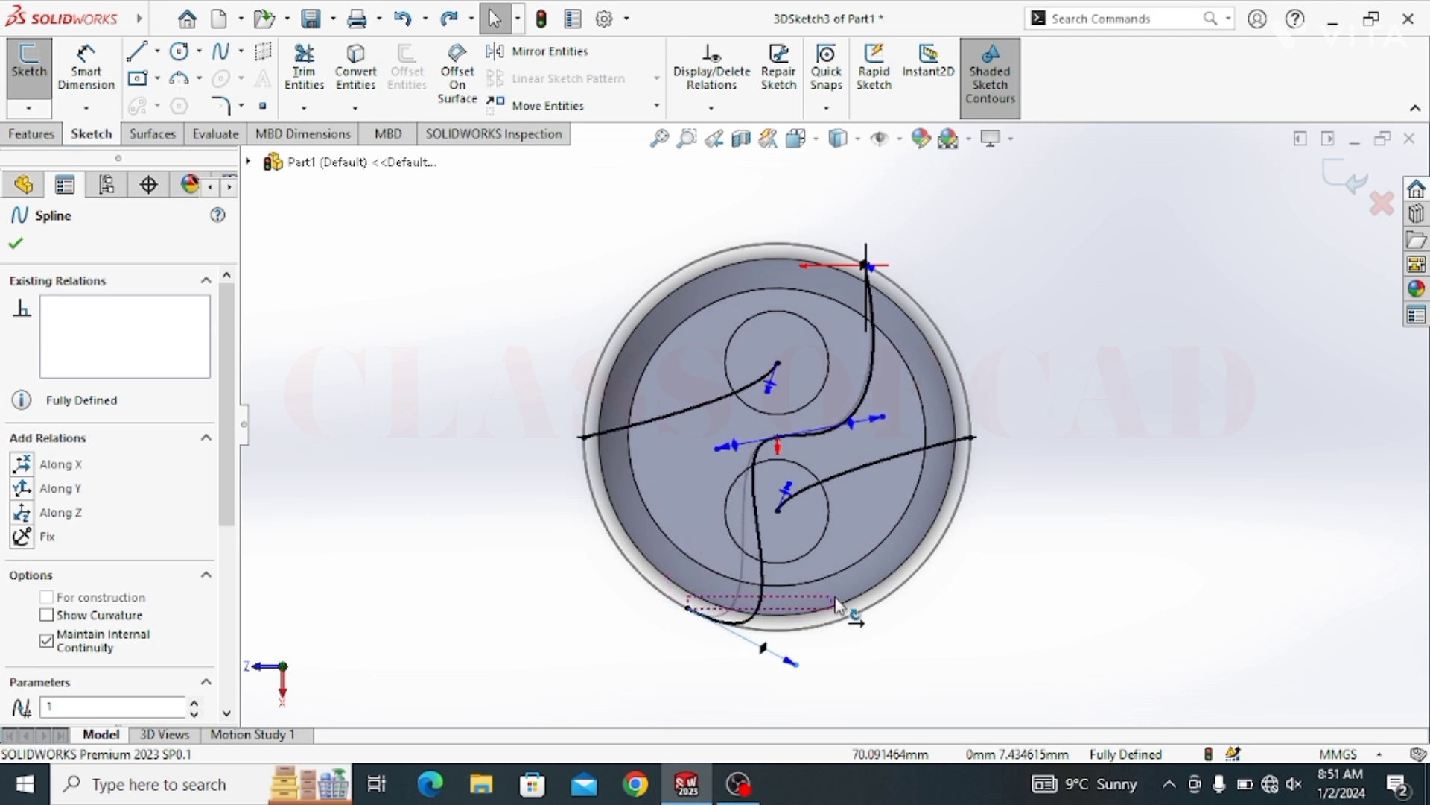
pyautogui.moveTo(1117, 598)
pyautogui.mouseDown(button='middle')
pyautogui.moveTo(1074, 508)
pyautogui.moveTo(581, 268)
pyautogui.mouseUp(button='middle')
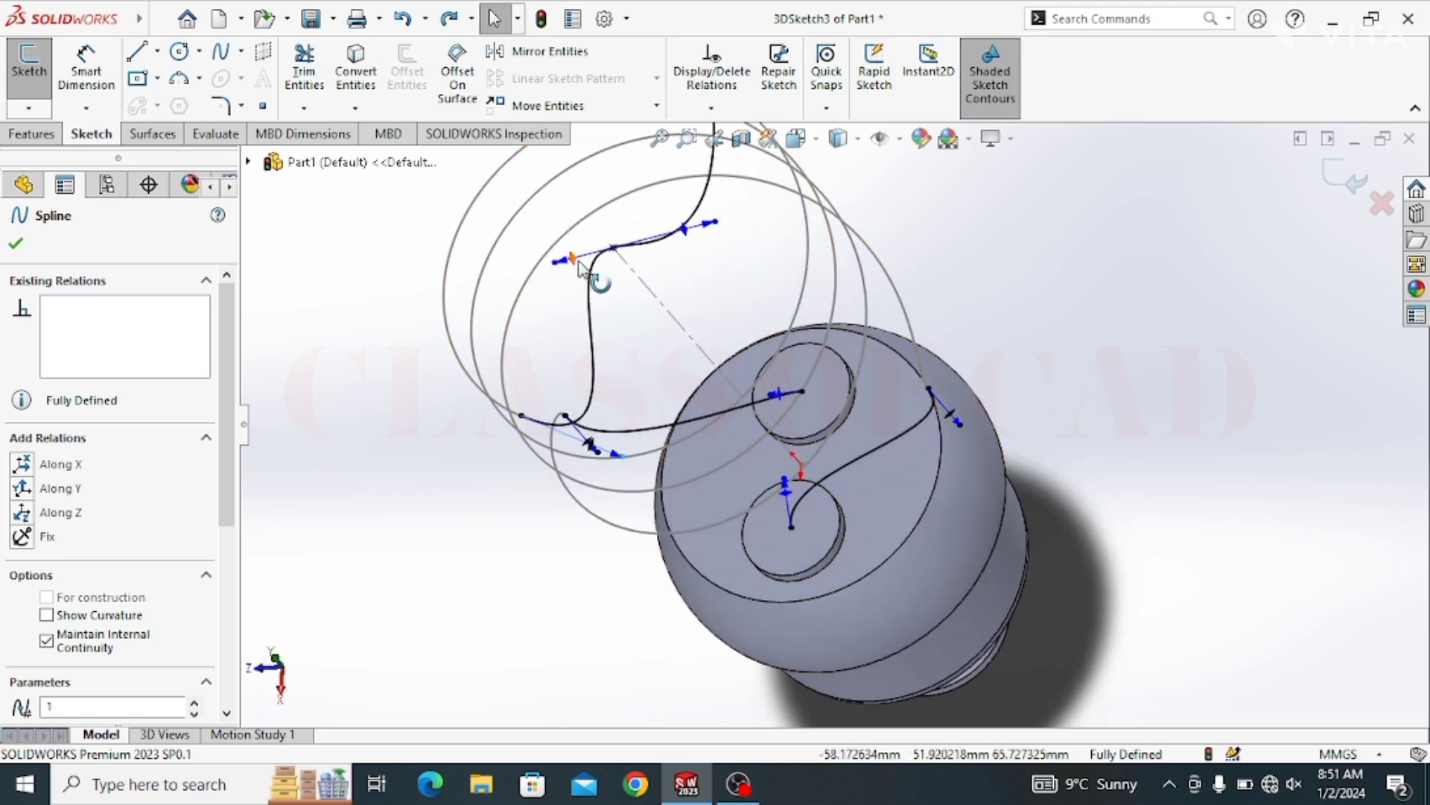
pyautogui.moveTo(562, 270); pyautogui.dragTo(550, 274)
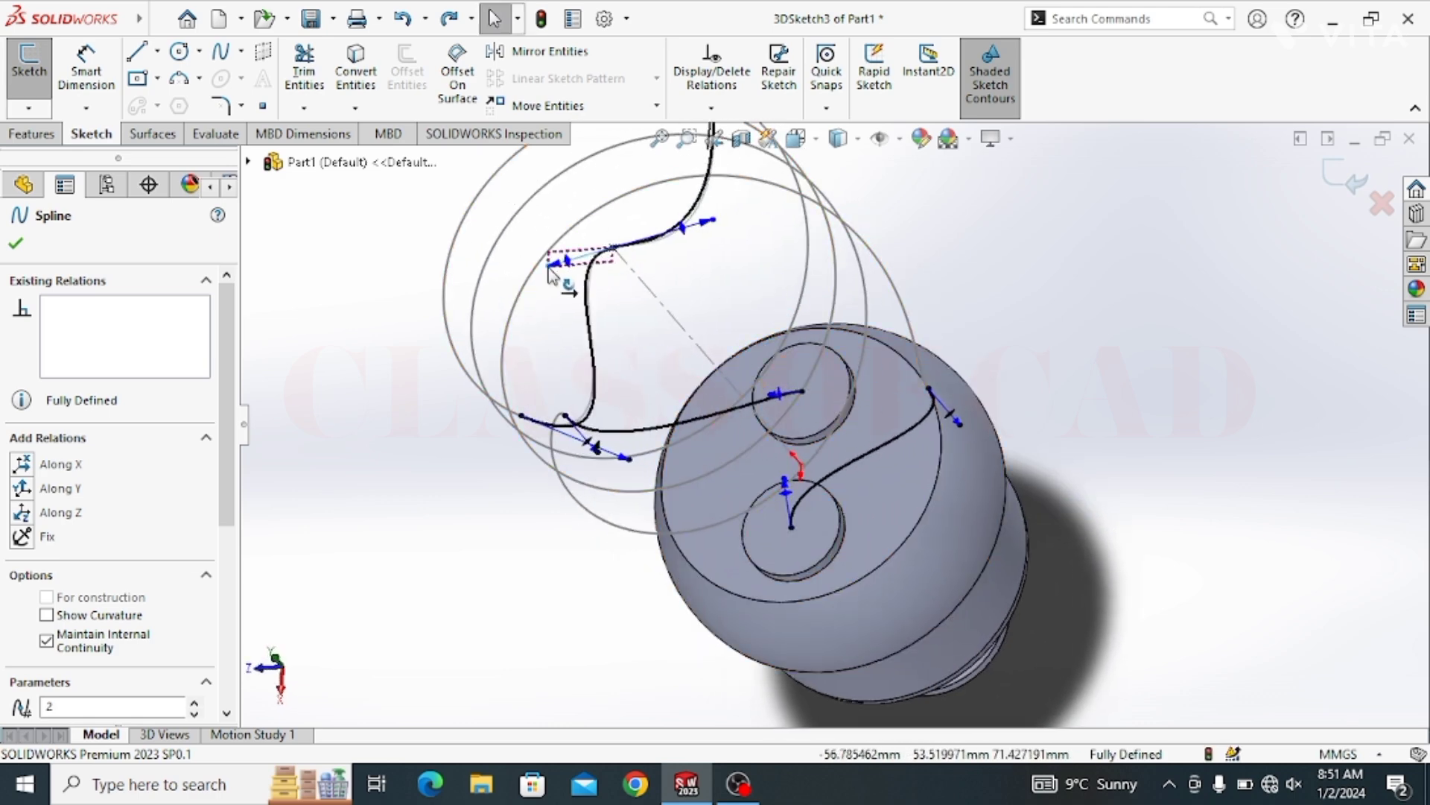
pyautogui.press('Escape')
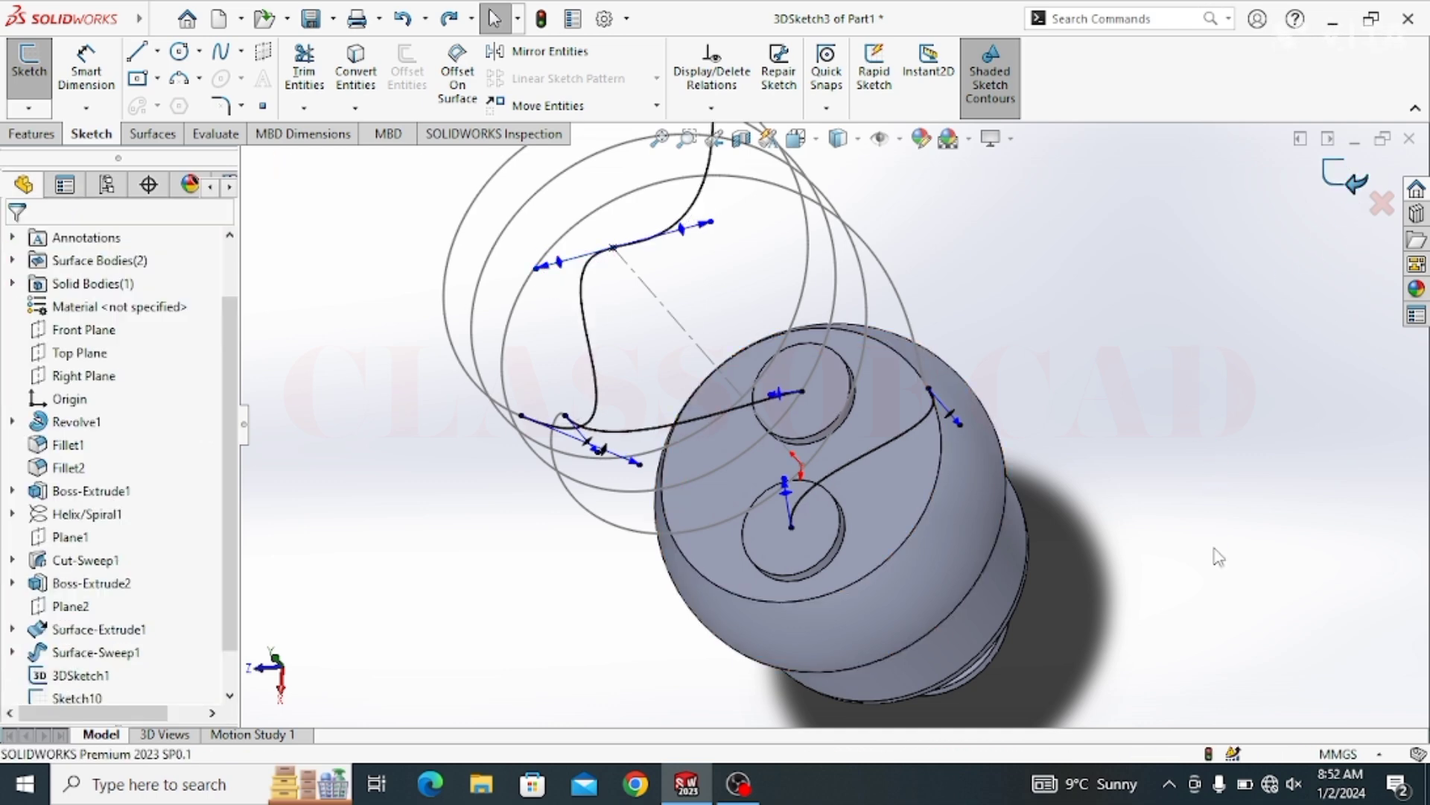
# Sketch a circle on the boss top face, centred at the spline end
pyautogui.click(779, 555)
pyautogui.click(824, 452)
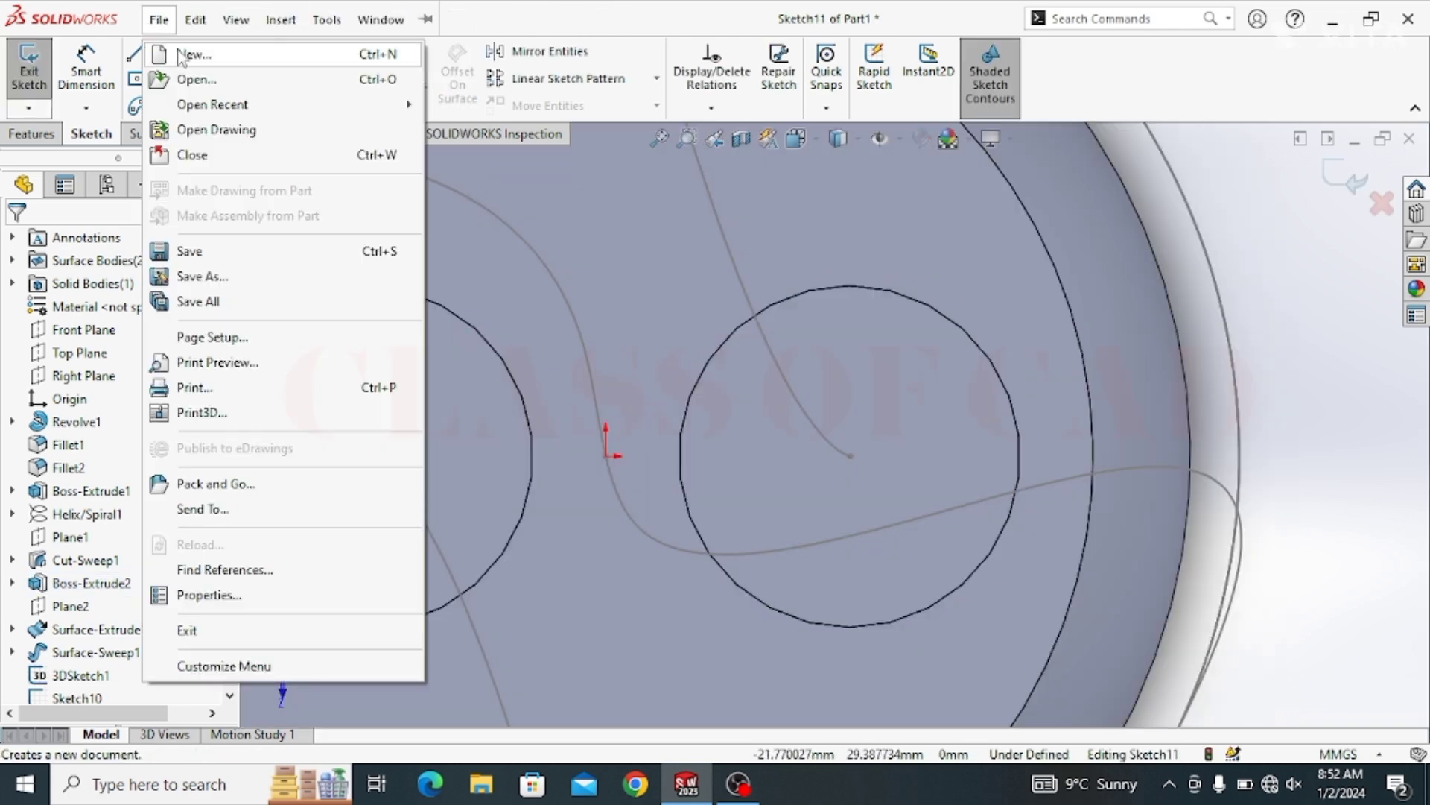
pyautogui.click(849, 456)
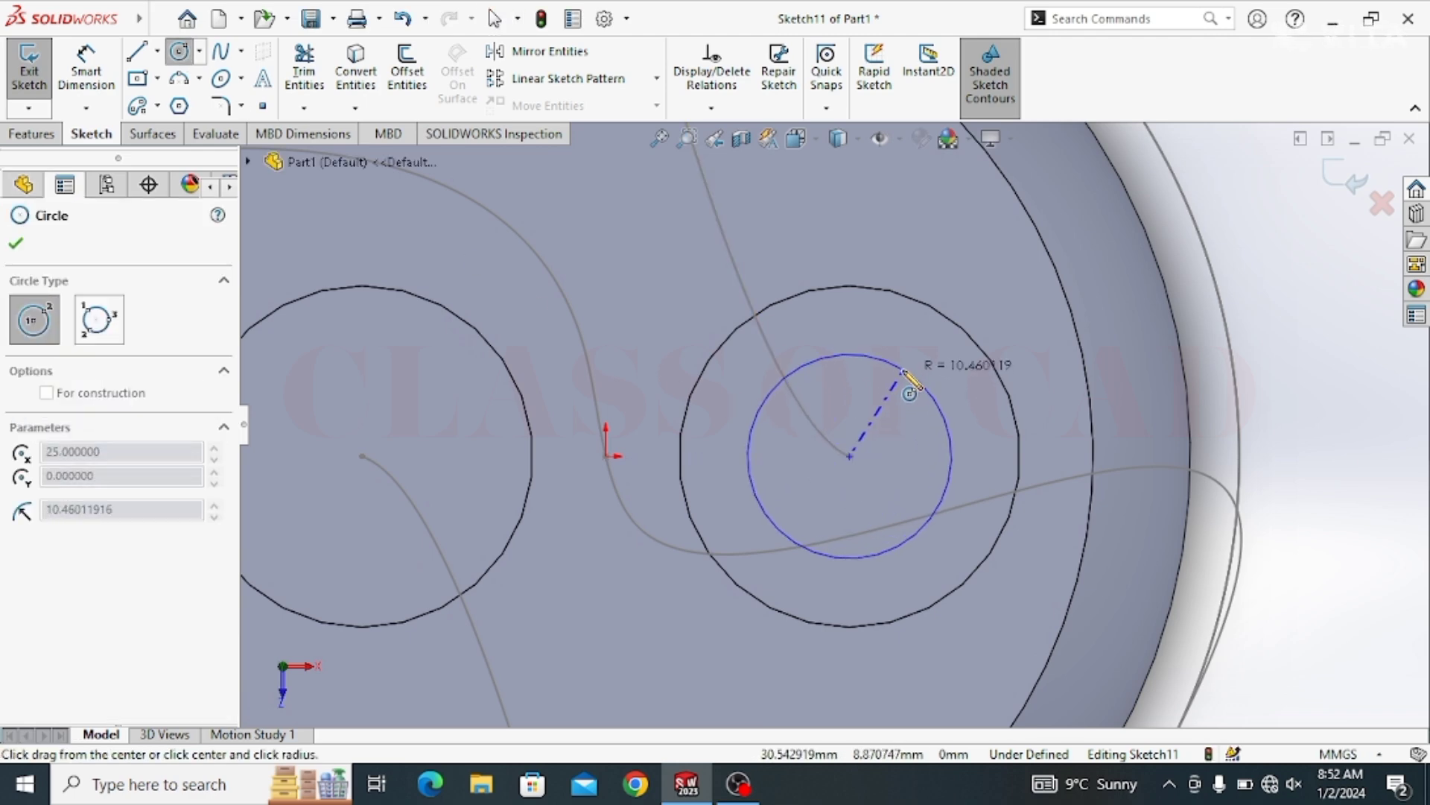
pyautogui.click(914, 378)
pyautogui.press('Escape')
# Dimension the circle to 22 mm diameter and exit the sketch
pyautogui.click(70, 58)
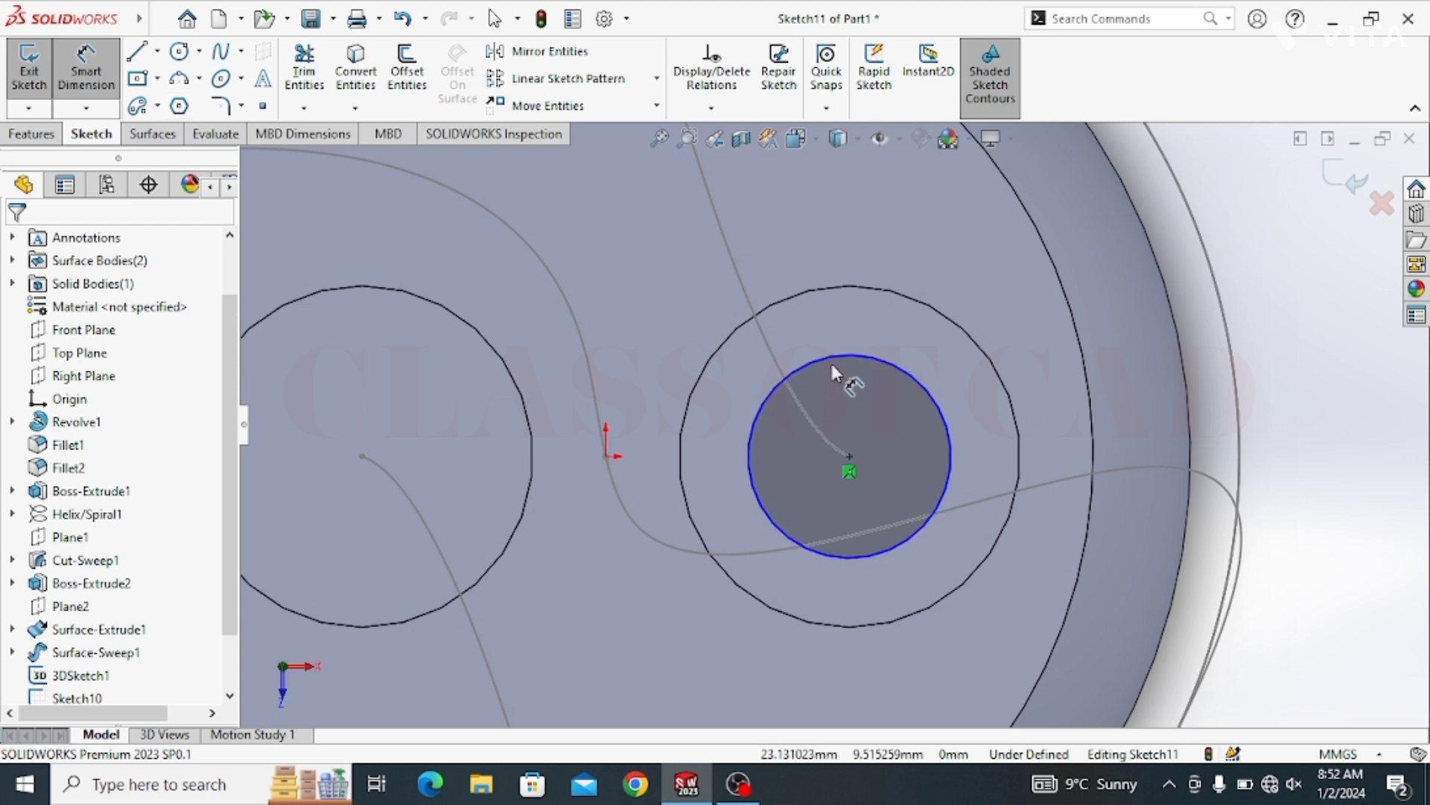
pyautogui.click(991, 342)
pyautogui.click(1115, 292)
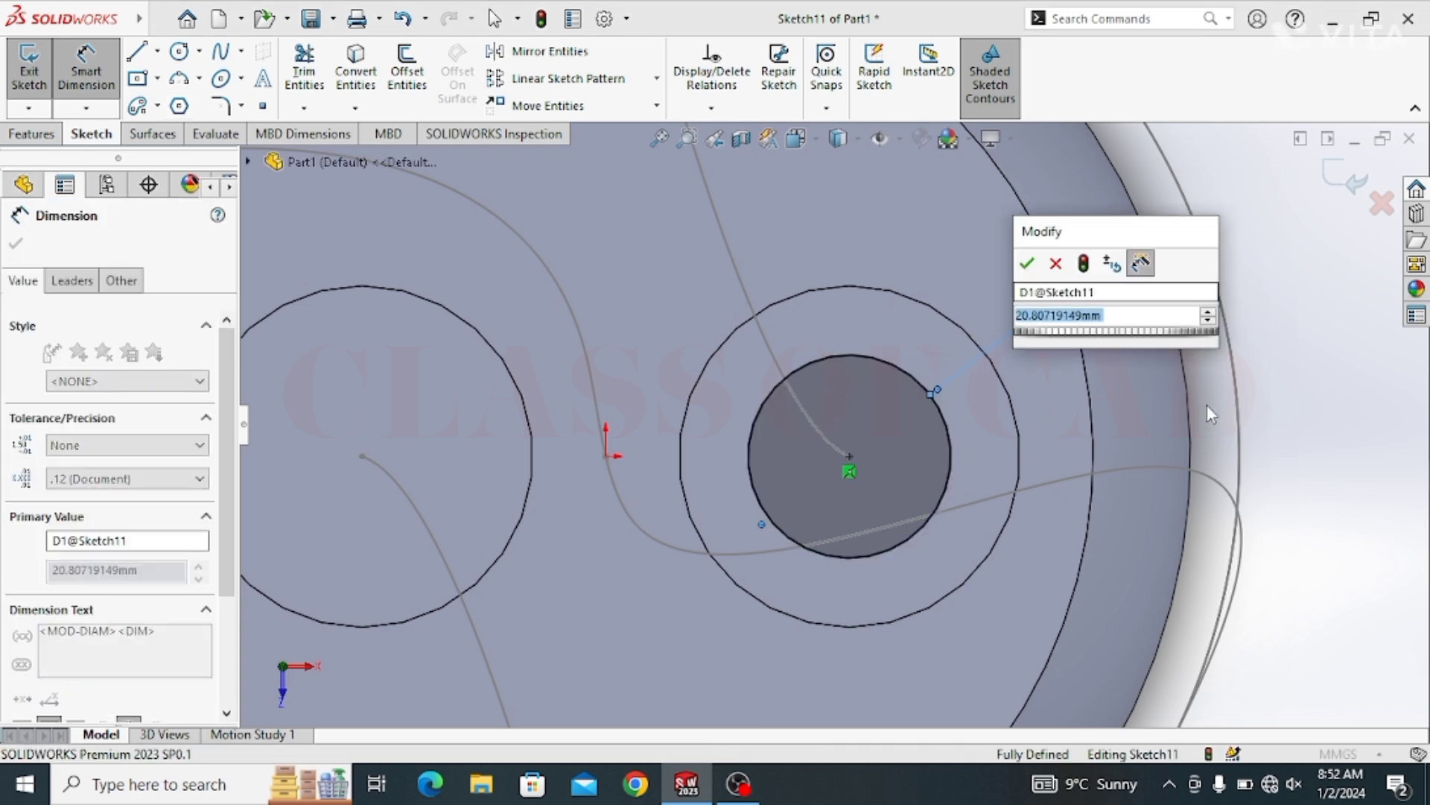
pyautogui.write('22')
pyautogui.press('Escape')
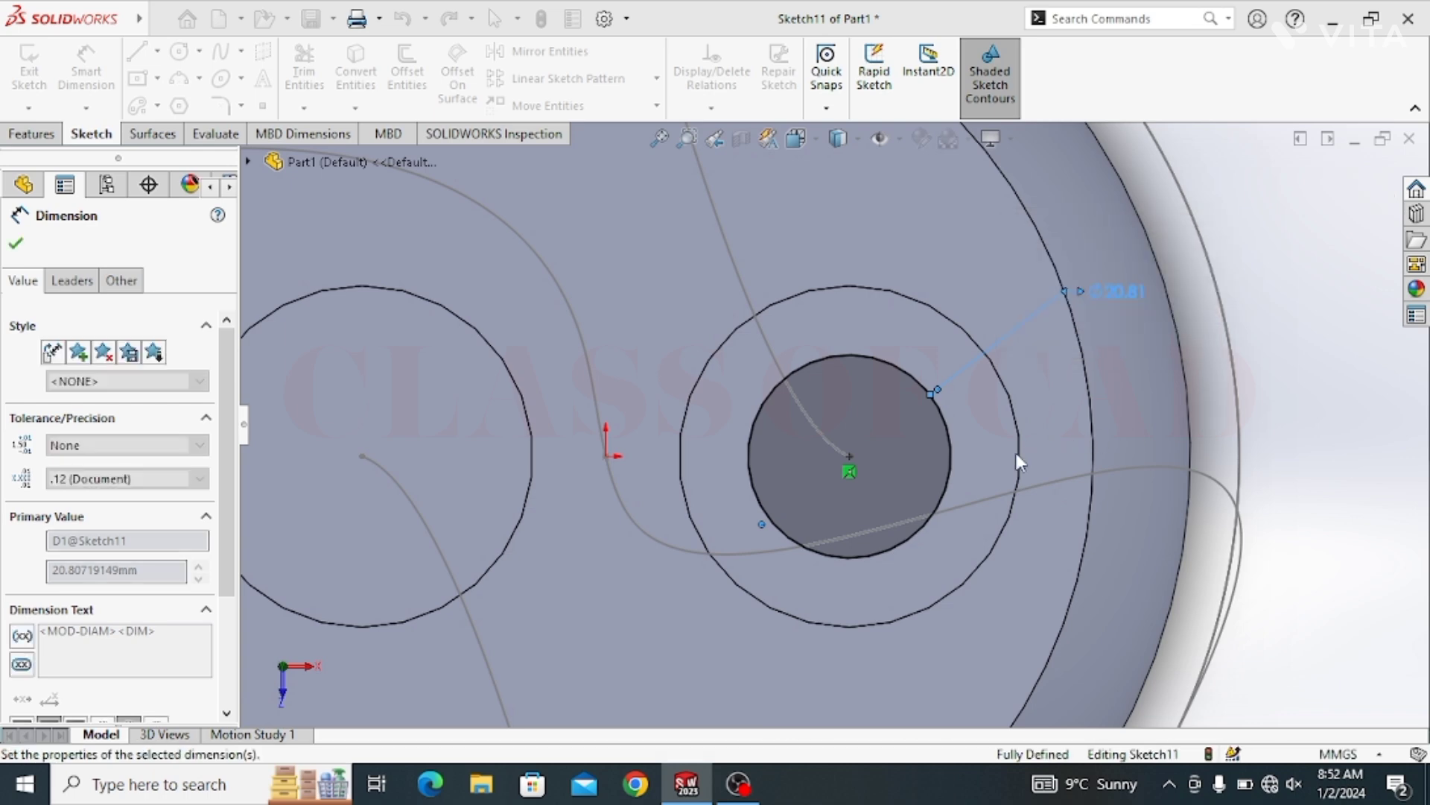
pyautogui.press('Return')
pyautogui.press('f')
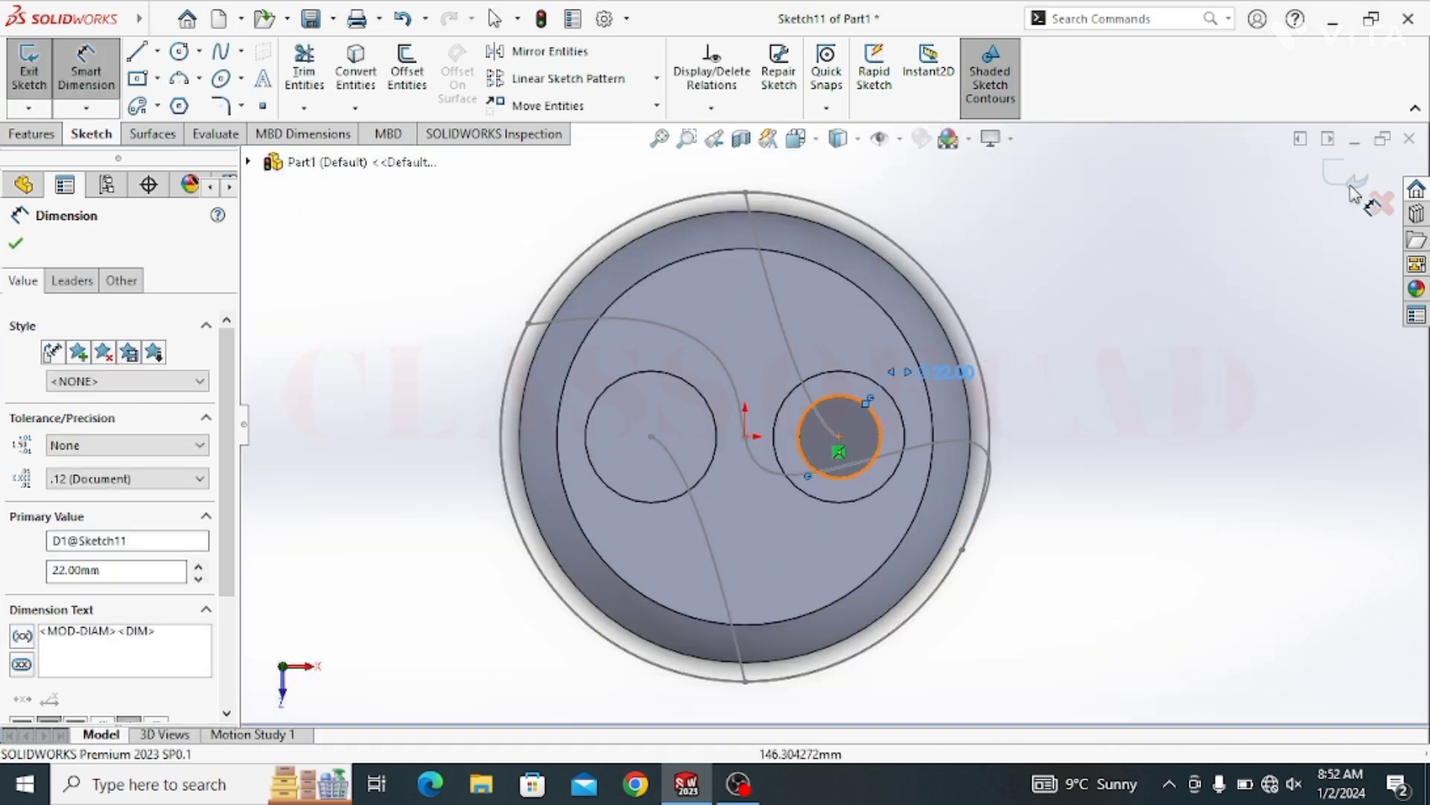
pyautogui.press('Escape')
pyautogui.click(1356, 186)
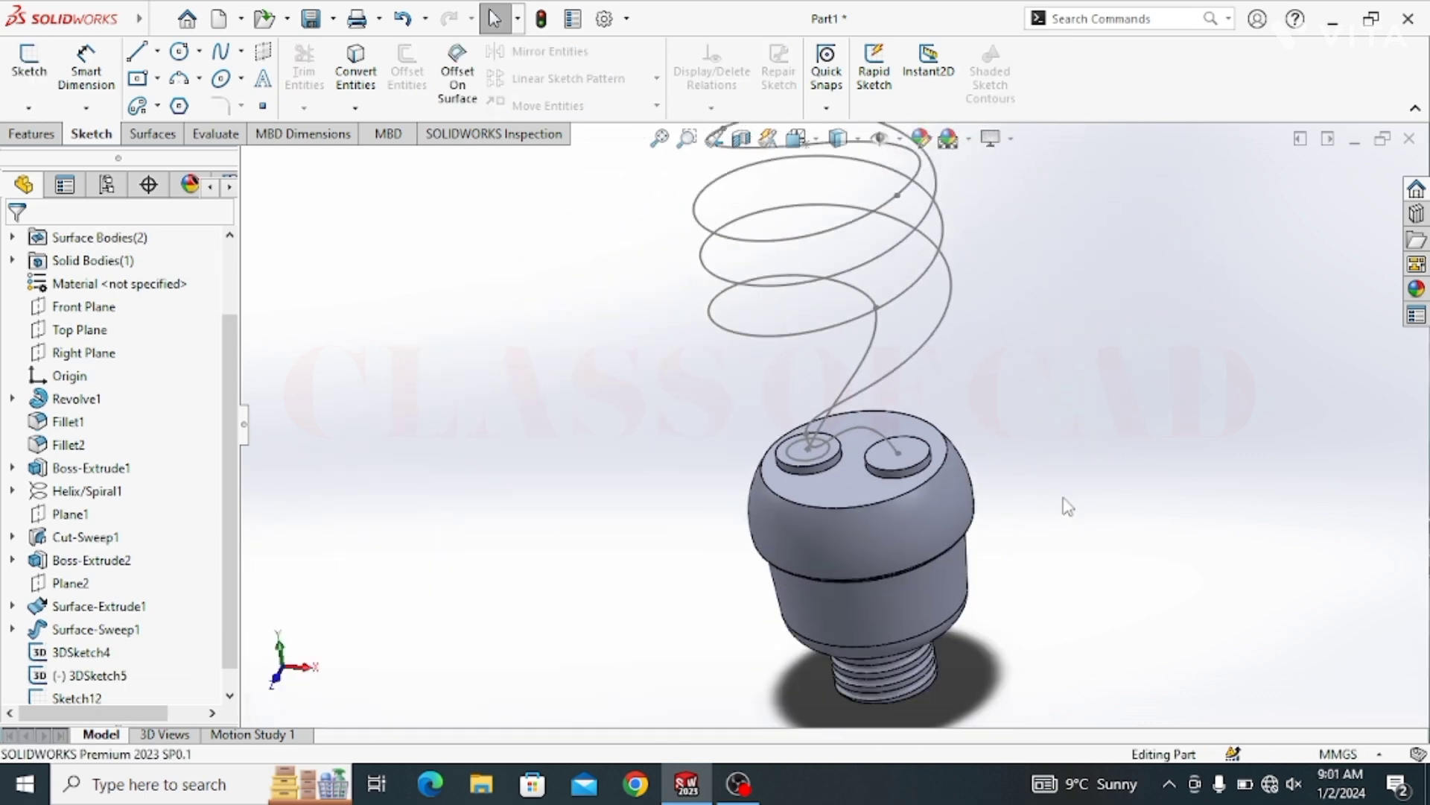
# Start a Swept Boss/Base with the small Sketch12 circle as the profile
pyautogui.click(30, 134)
pyautogui.click(180, 59)
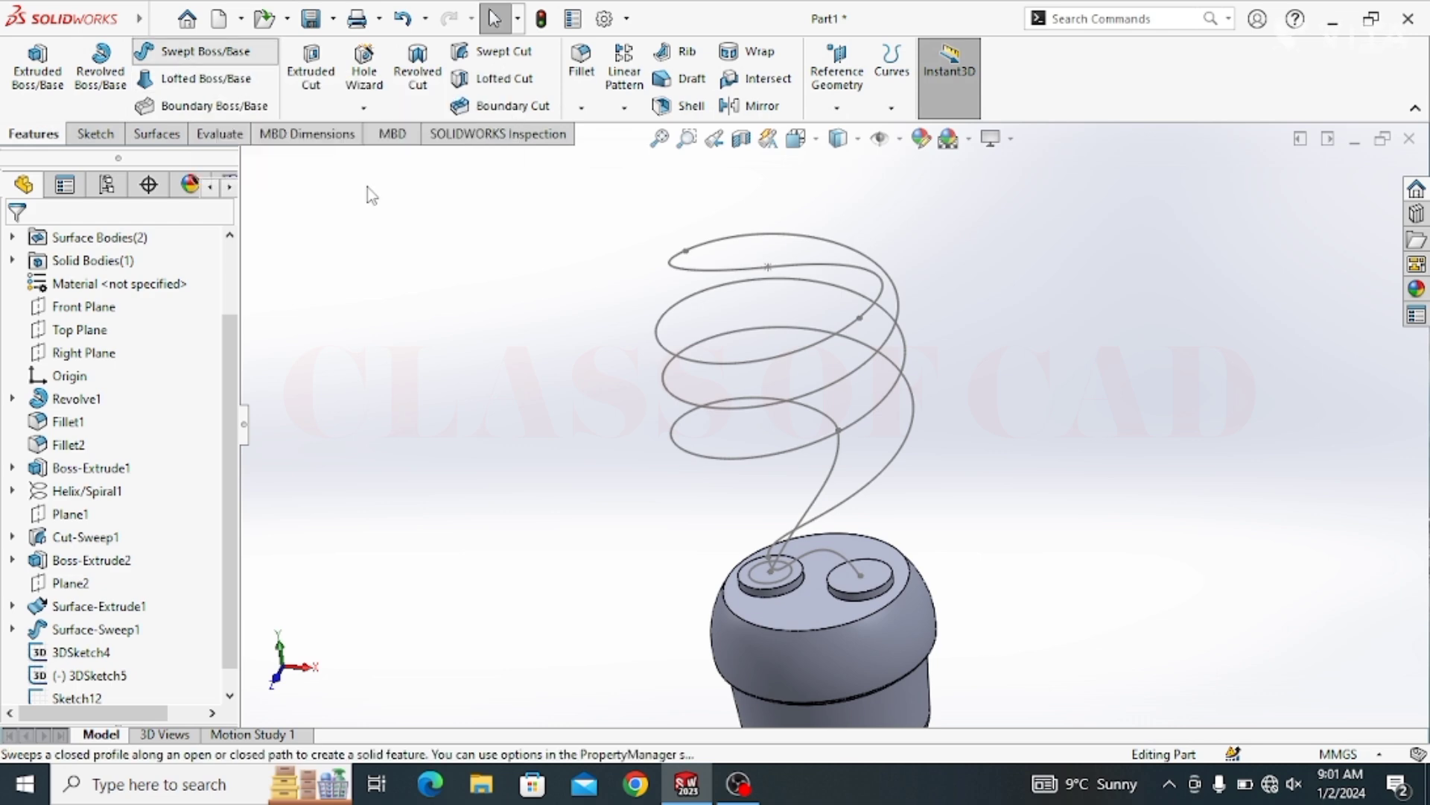
pyautogui.scroll(-2, 765, 591)
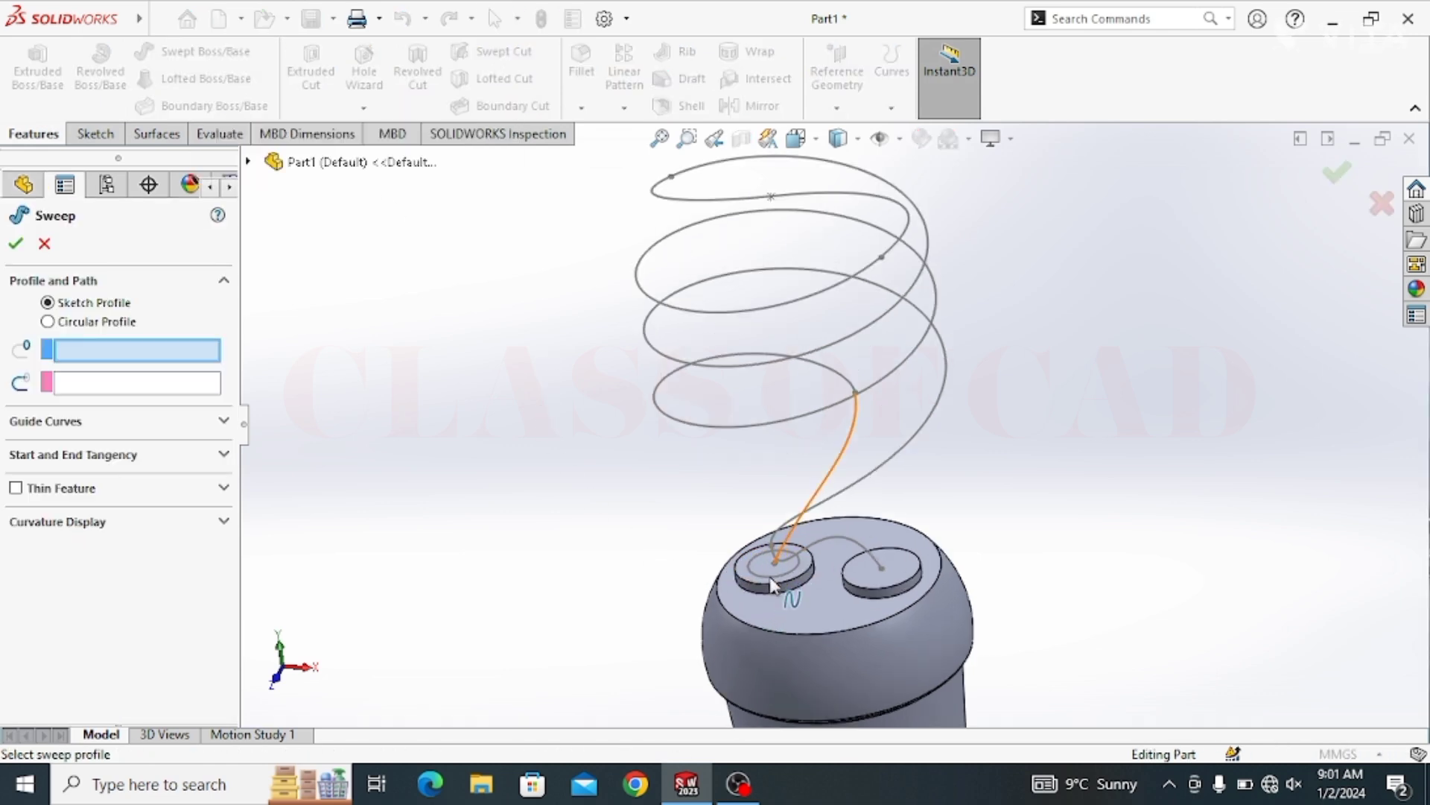
pyautogui.scroll(-2, 752, 581)
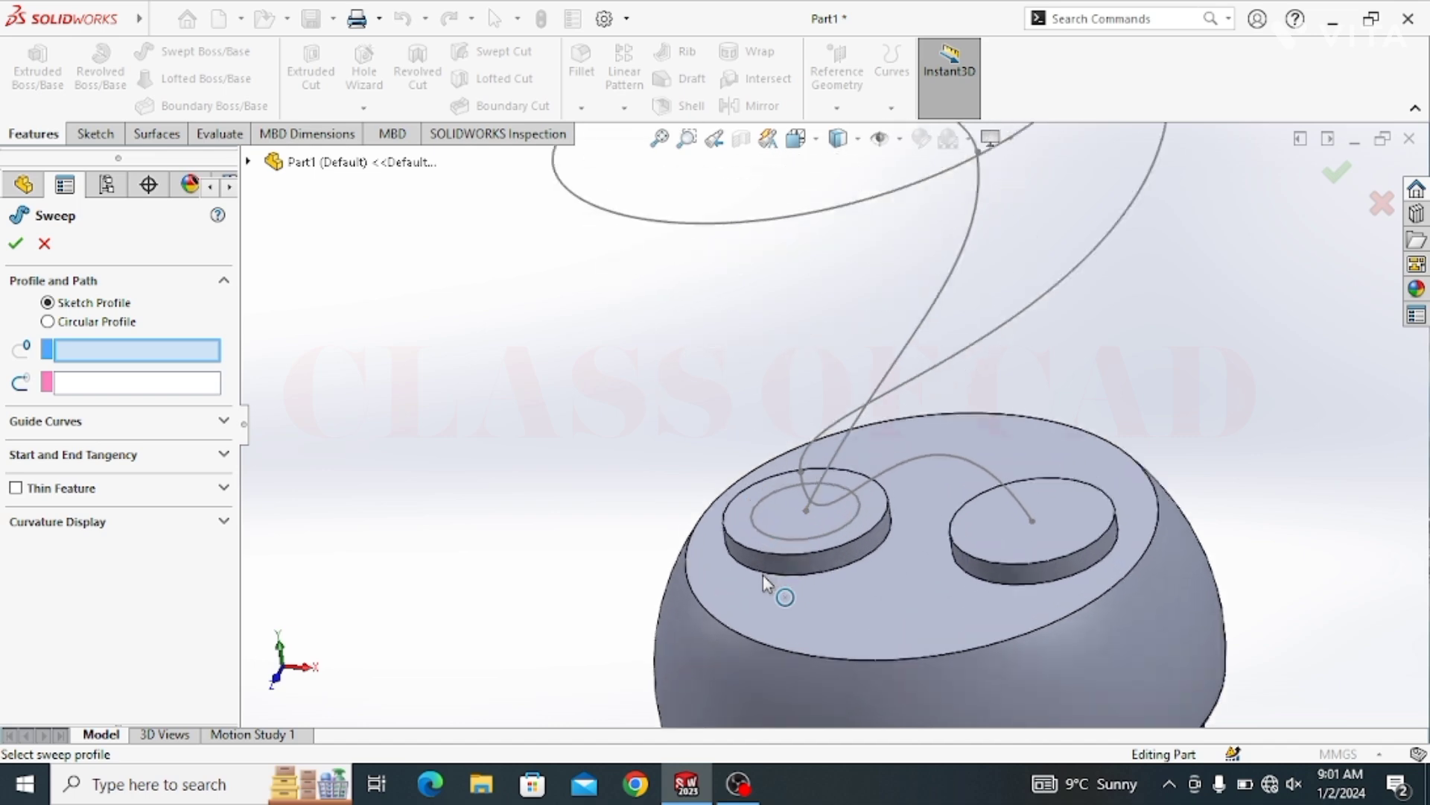
pyautogui.scroll(-2, 761, 535)
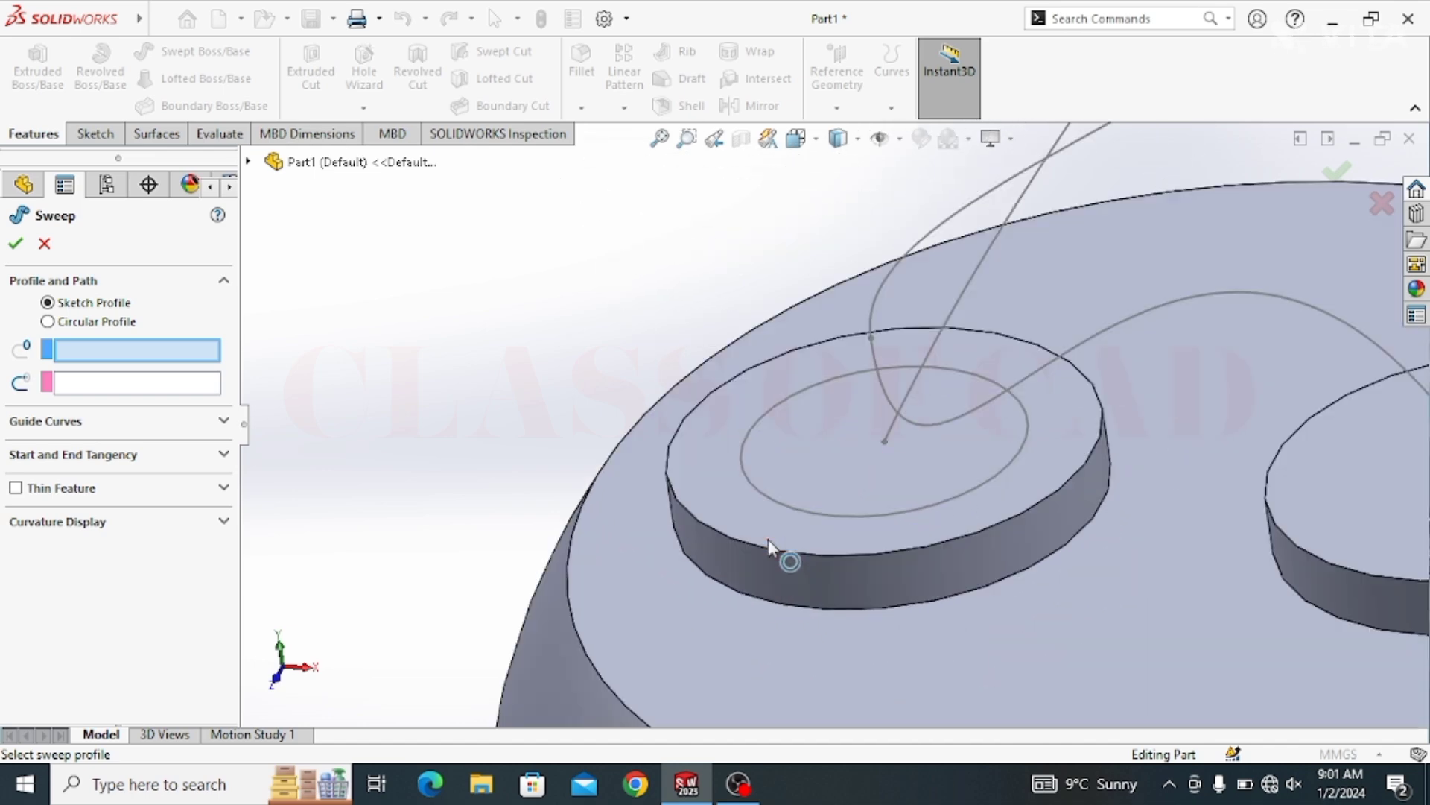
pyautogui.click(795, 510)
# Group the leg curve and all helix loops as the sweep path, previewing the tube
pyautogui.scroll(2, 824, 521)
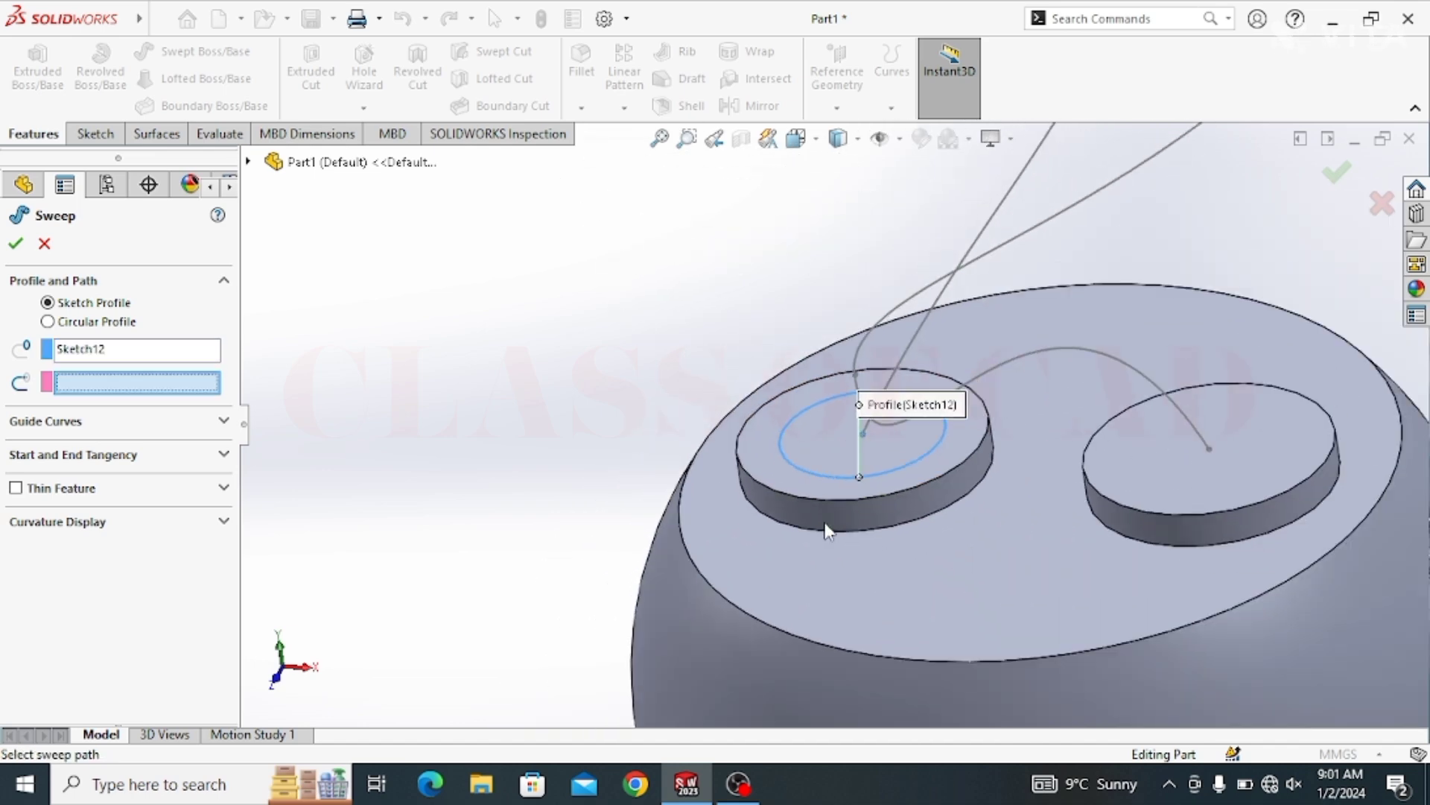
pyautogui.scroll(2, 825, 522)
pyautogui.moveTo(824, 521)
pyautogui.mouseDown(button='middle')
pyautogui.moveTo(851, 567)
pyautogui.moveTo(761, 648)
pyautogui.mouseUp(button='middle')
pyautogui.scroll(2, 761, 648)
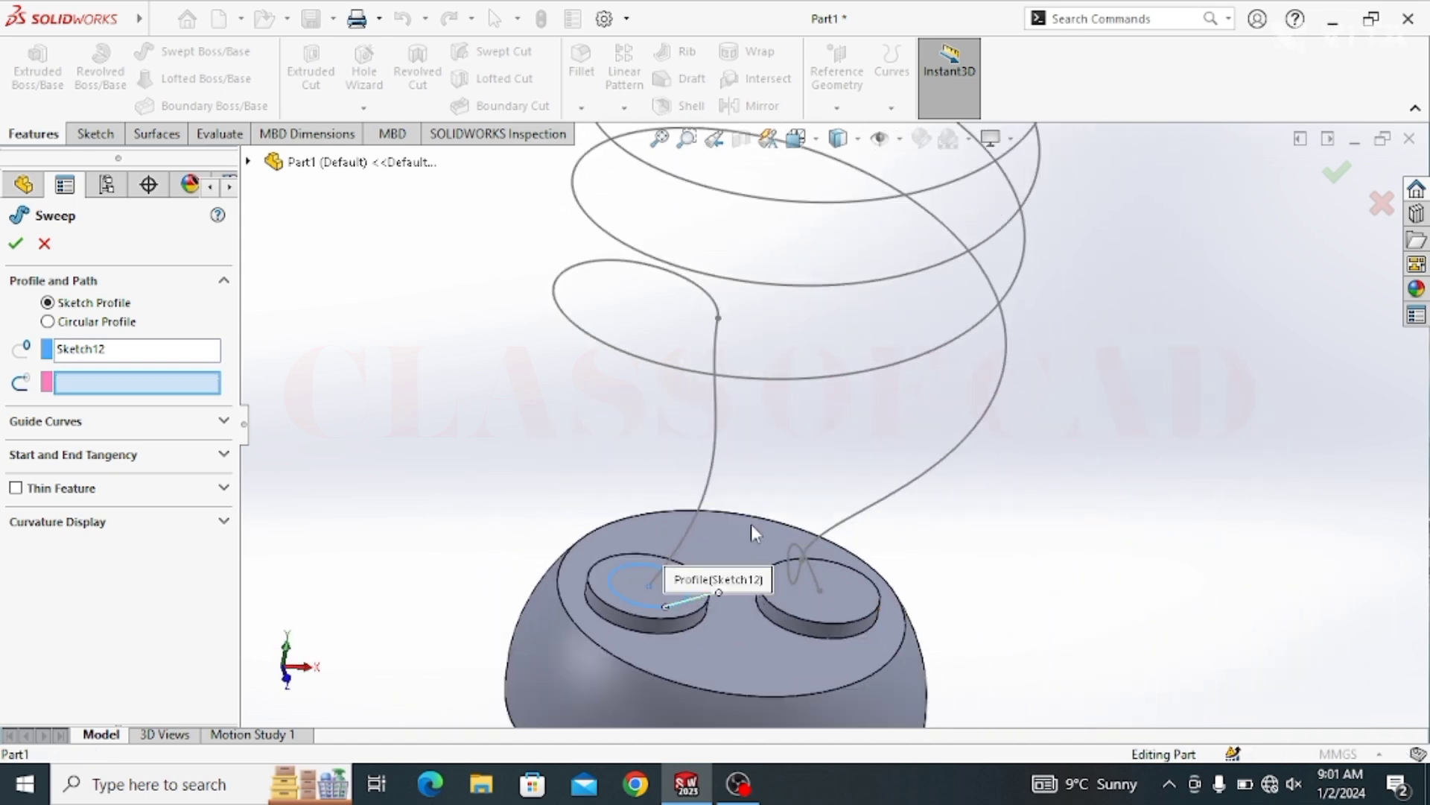
pyautogui.click(714, 481)
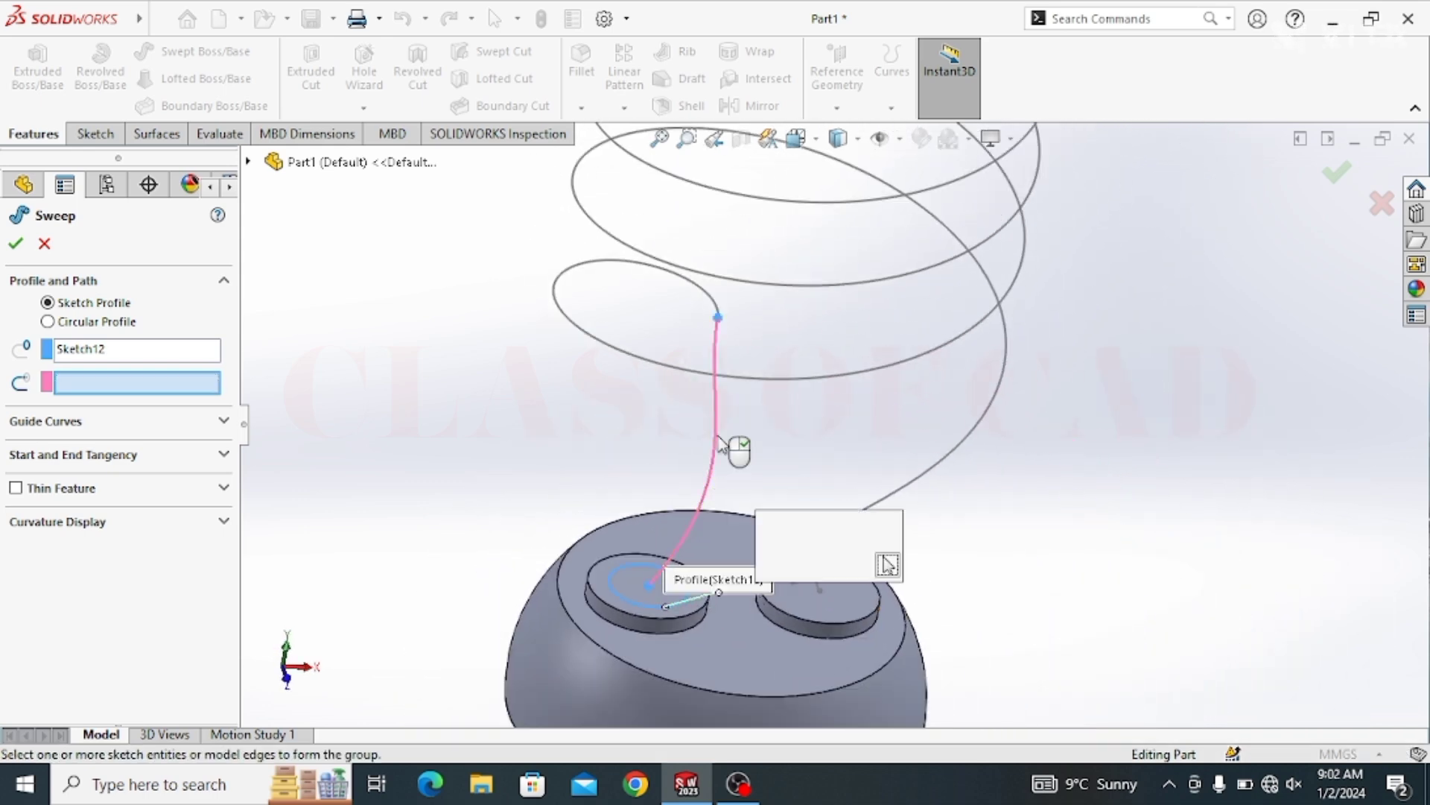
pyautogui.click(679, 370)
pyautogui.moveTo(718, 405); pyautogui.dragTo(733, 392, button='middle')
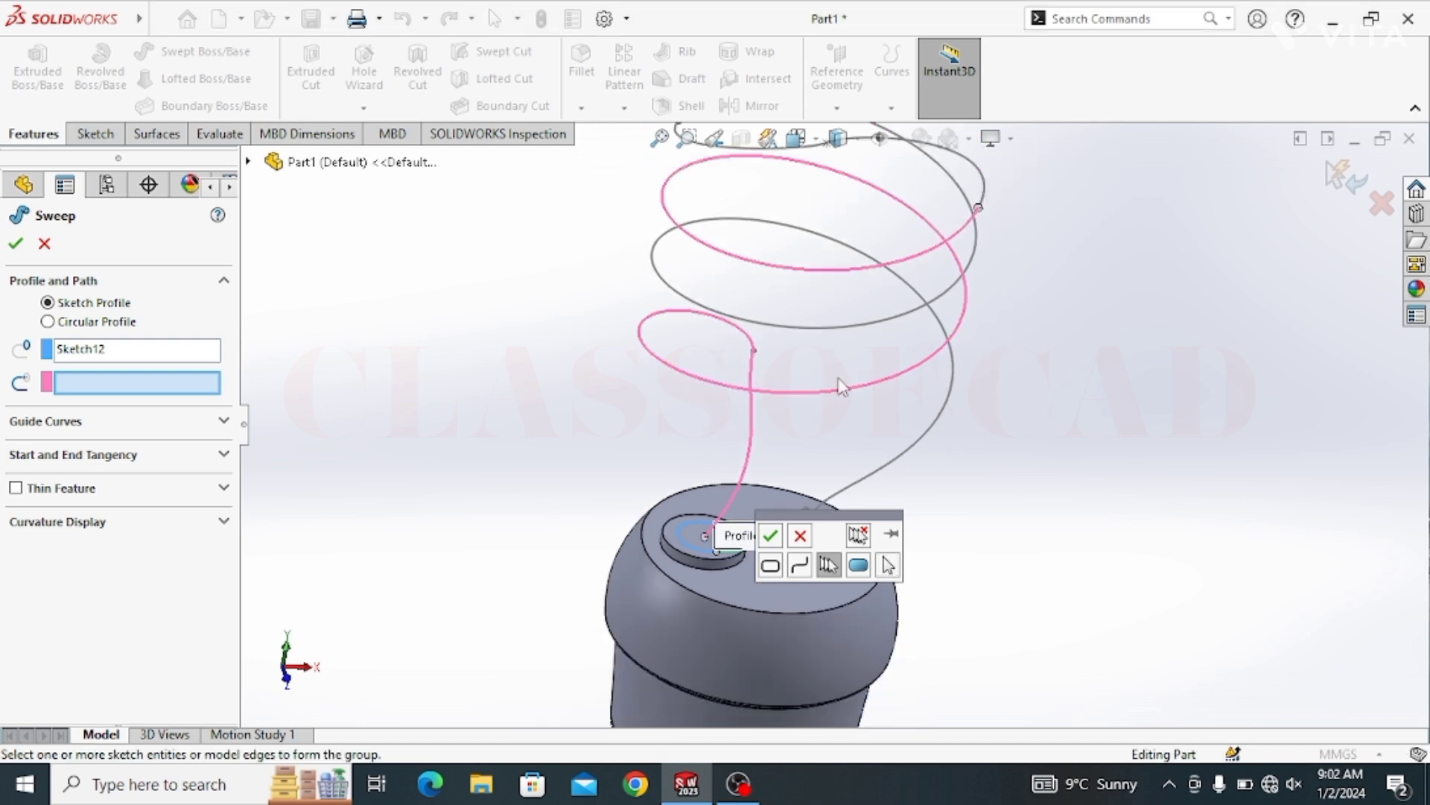
pyautogui.scroll(3, 804, 479)
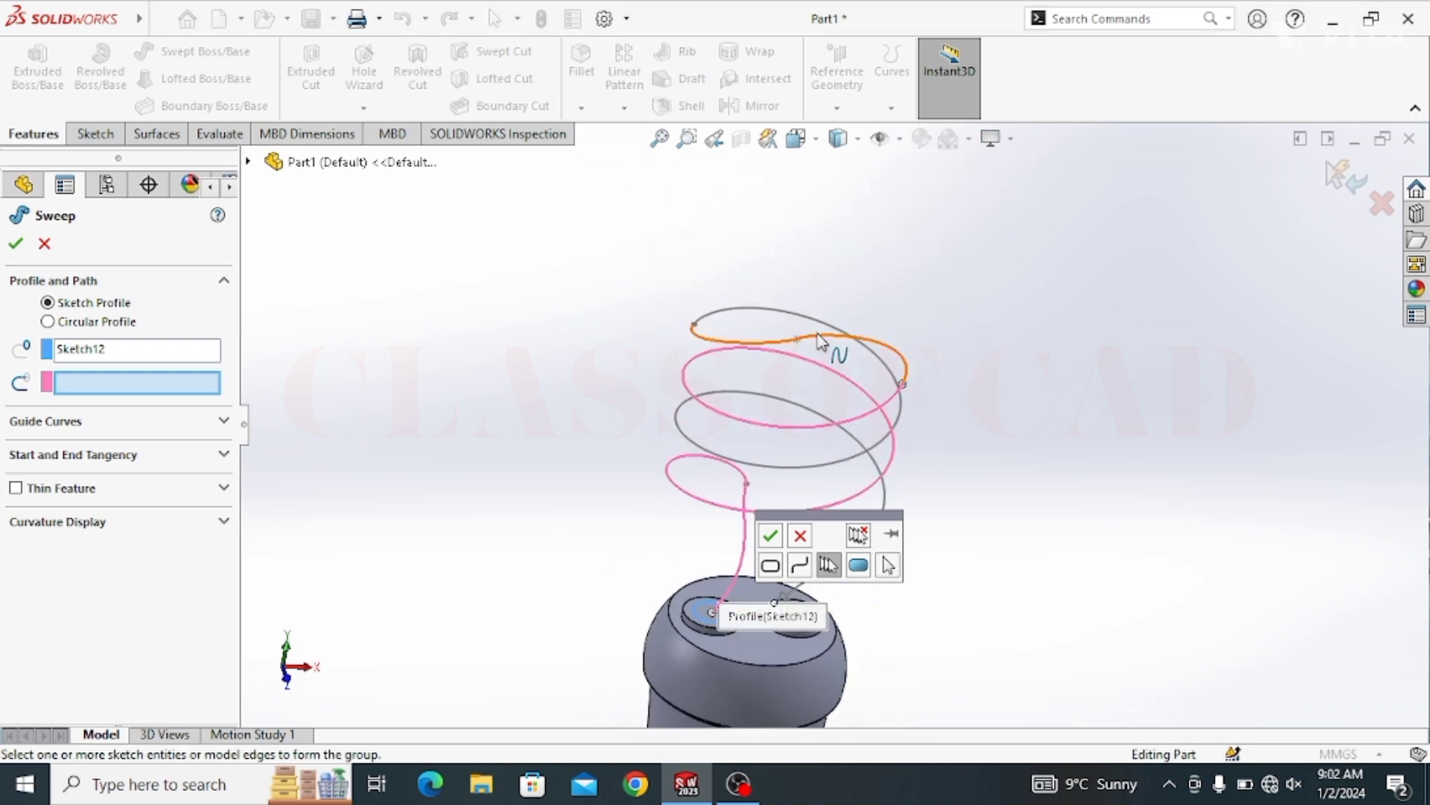
pyautogui.click(794, 327)
pyautogui.moveTo(827, 624); pyautogui.dragTo(820, 630, button='middle')
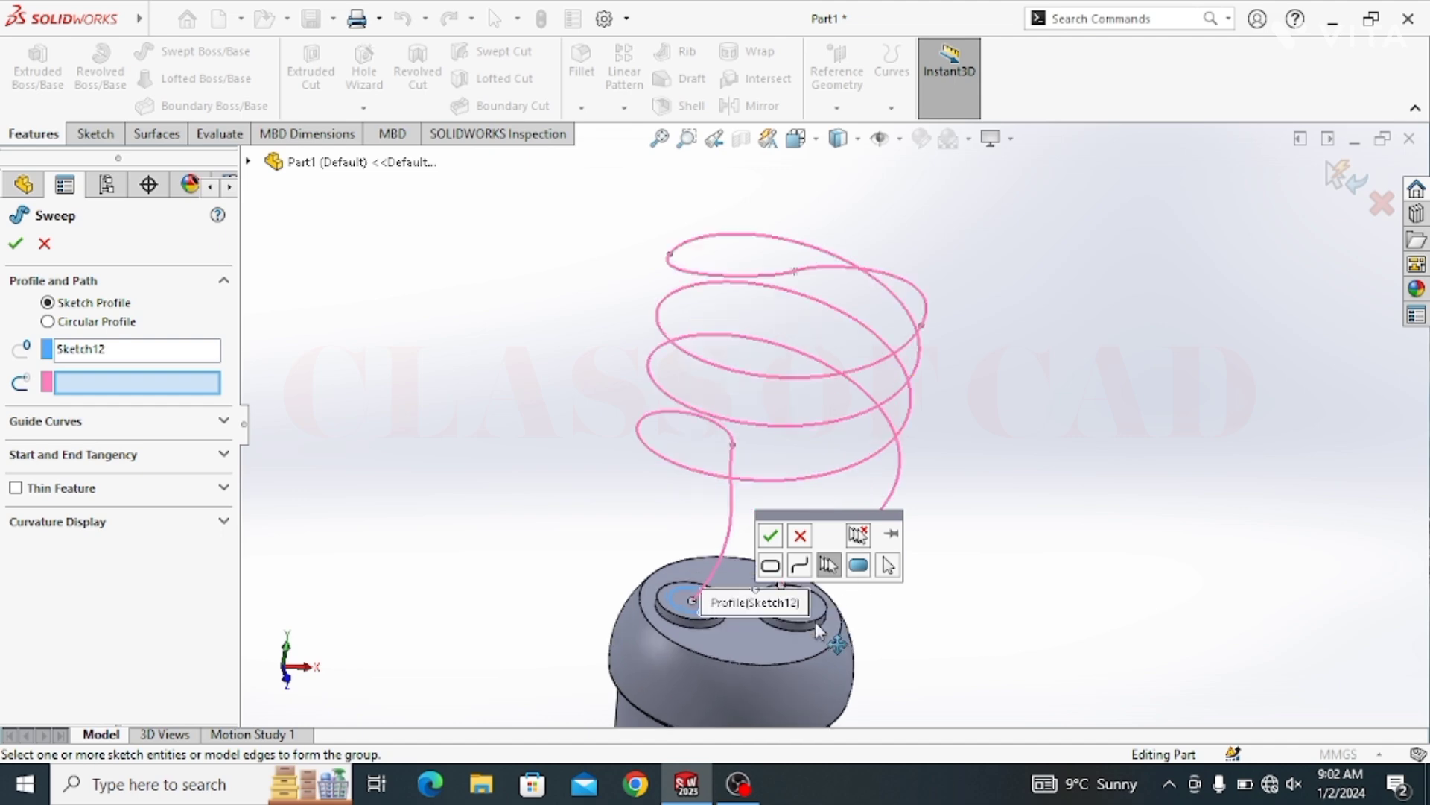
pyautogui.scroll(-4, 820, 629)
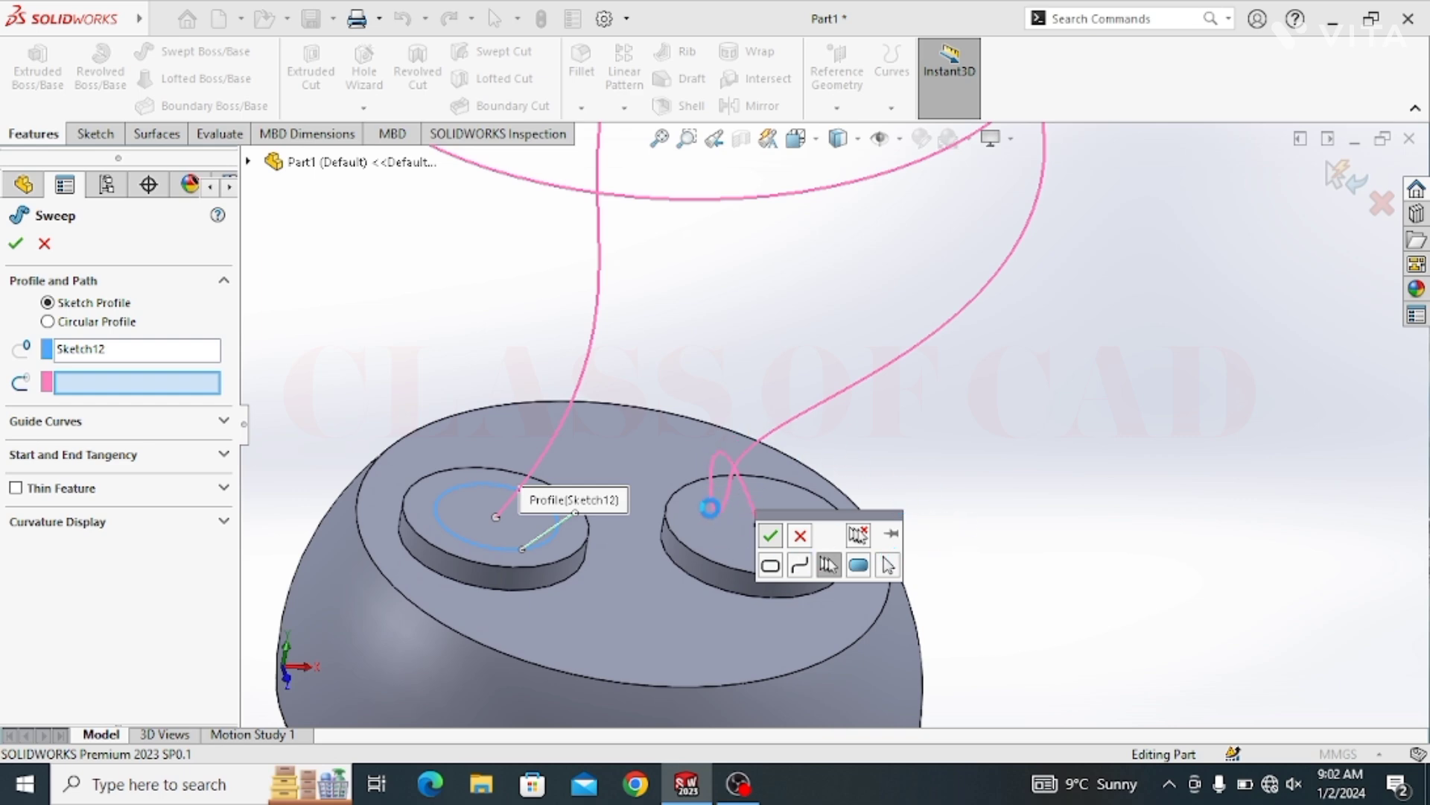
pyautogui.rightClick(709, 509)
pyautogui.scroll(3, 710, 508)
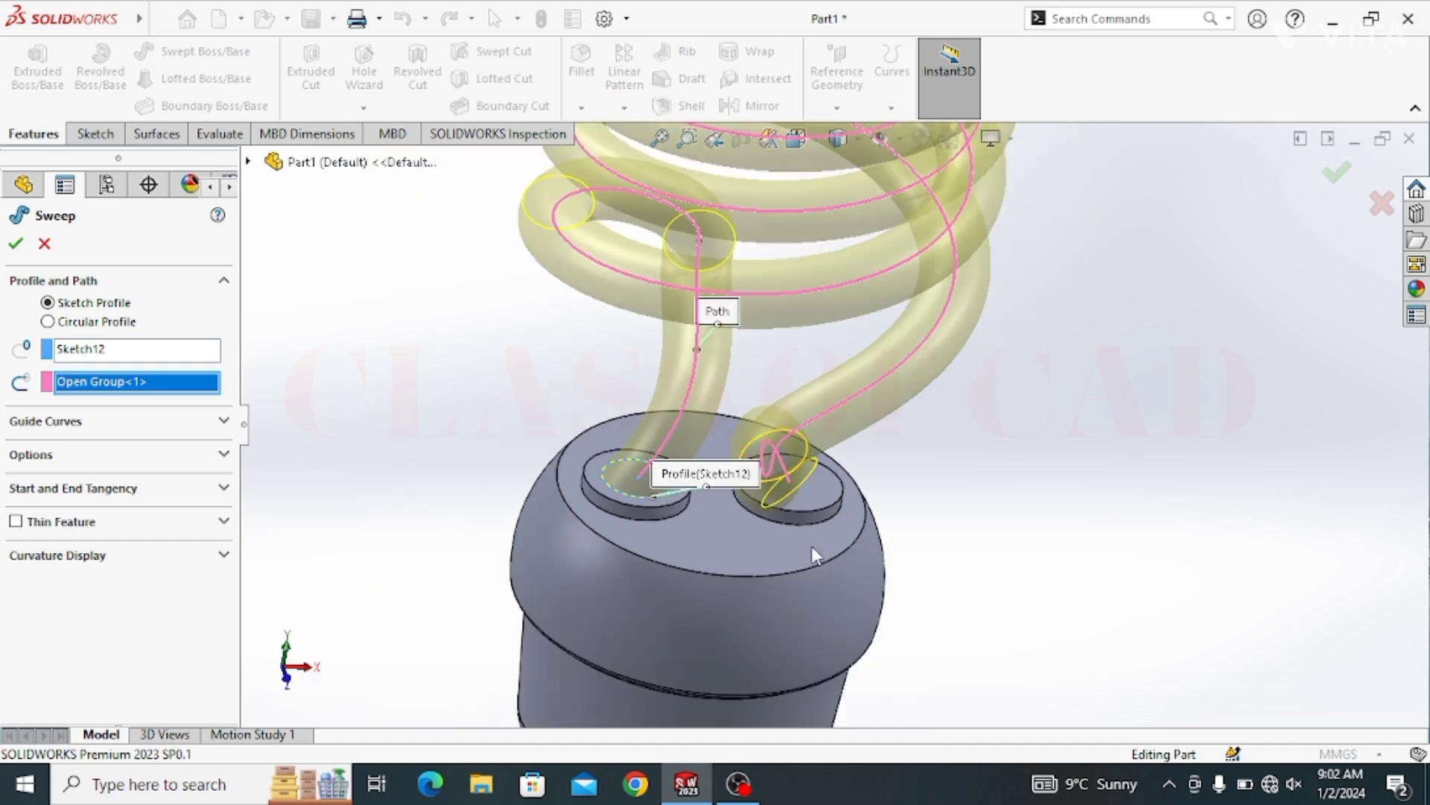
pyautogui.moveTo(811, 546); pyautogui.dragTo(590, 480, button='middle')
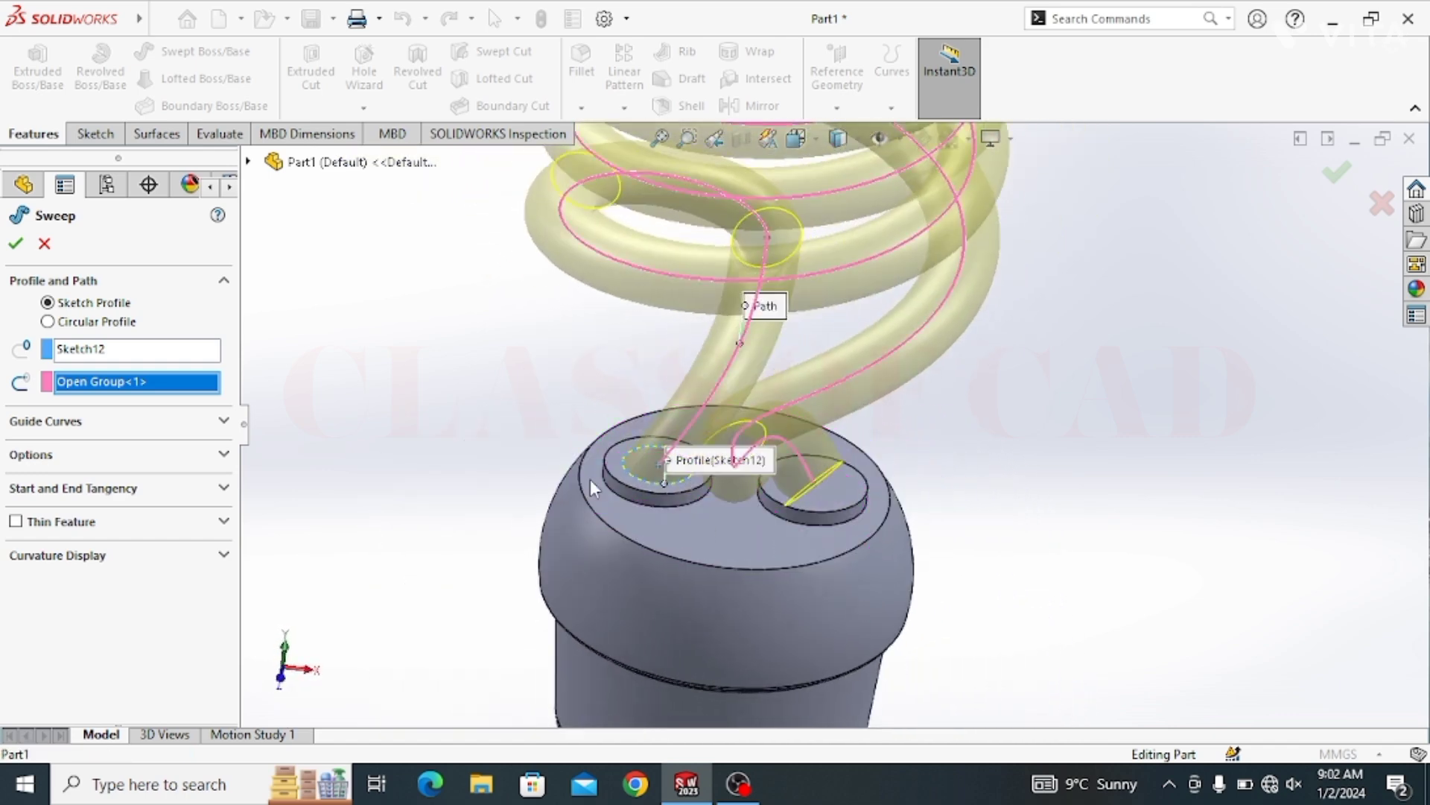
pyautogui.press('f')
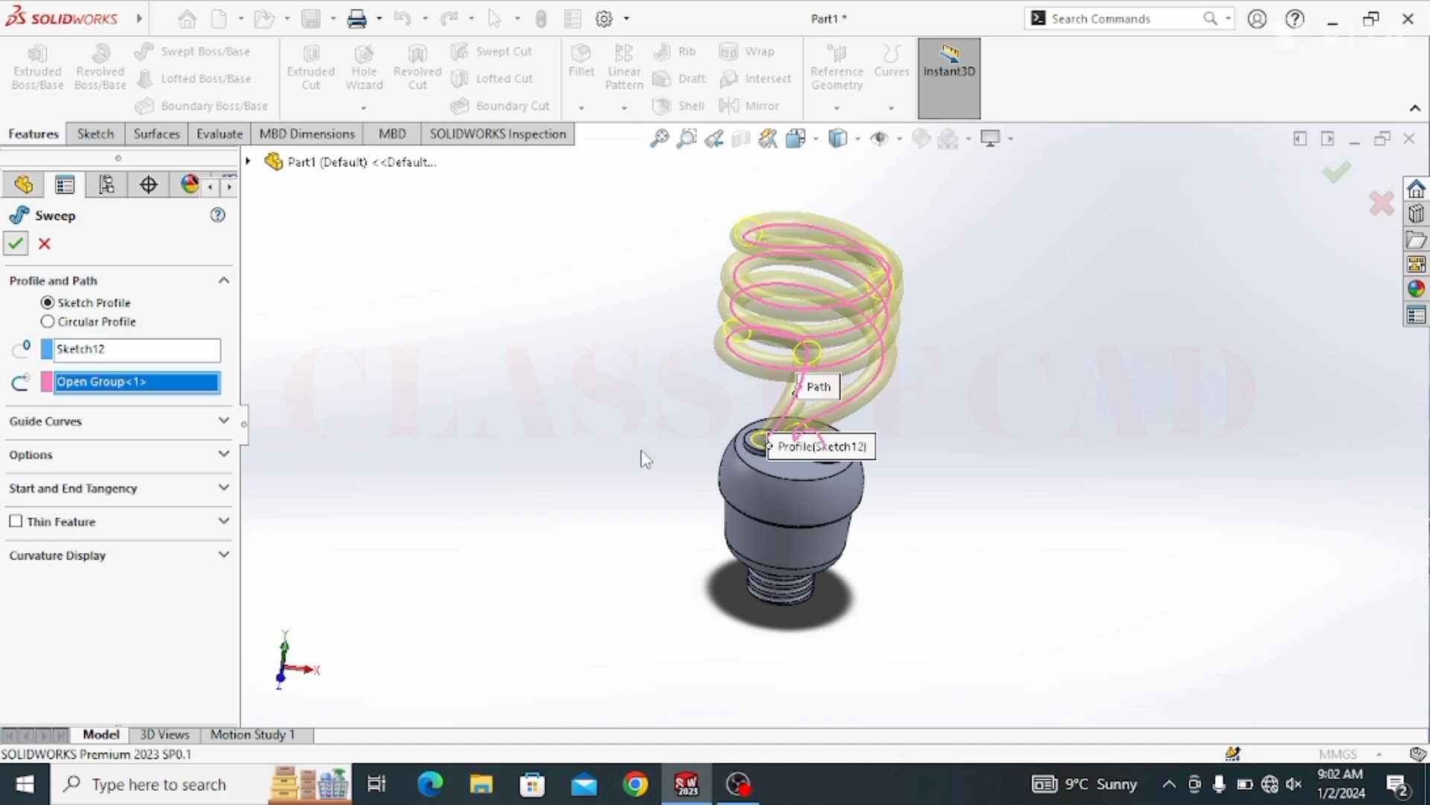
# Hide 3DSketch4, the coil's path curve, leaving only the Sweep2 tube visible
pyautogui.moveTo(645, 459); pyautogui.dragTo(812, 510, button='middle')
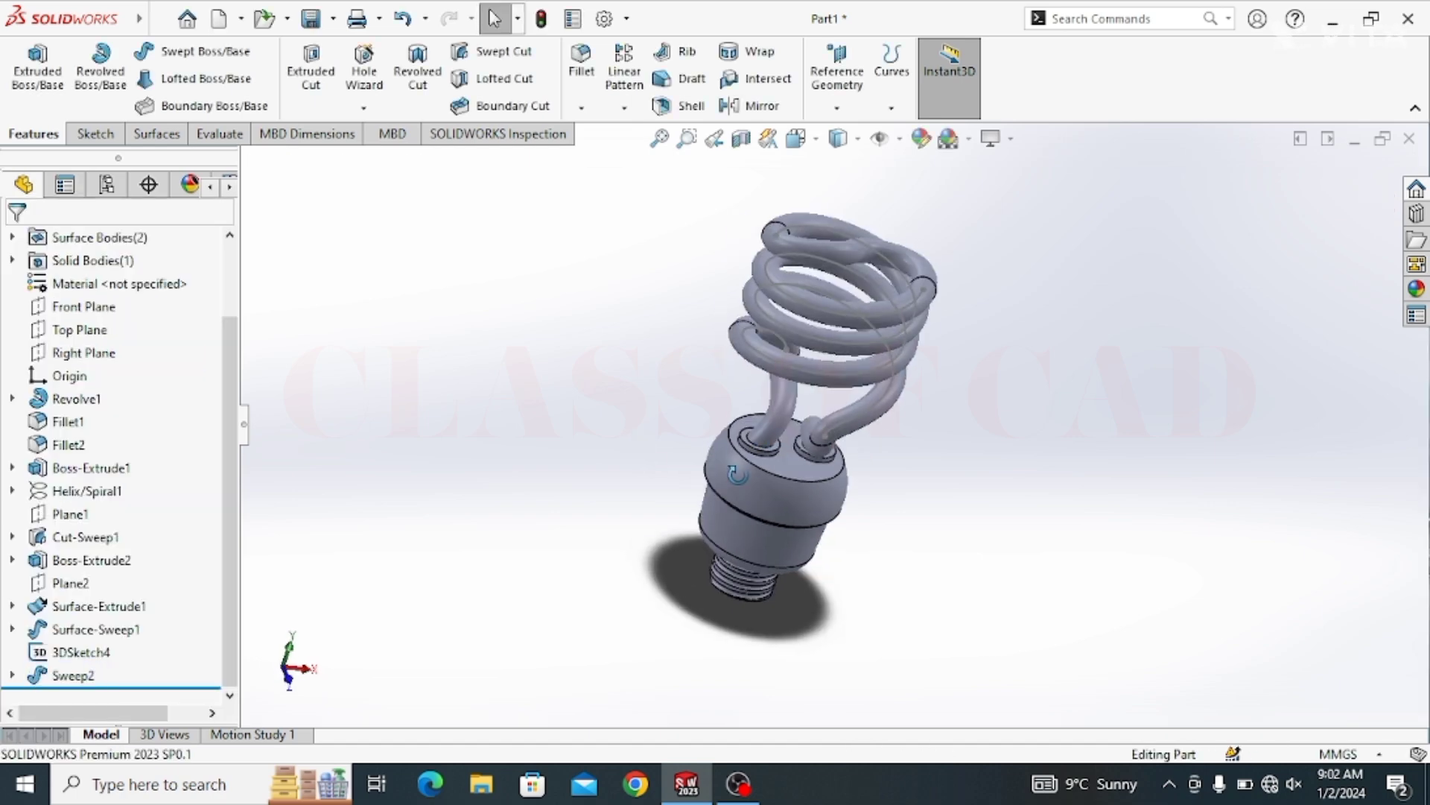
pyautogui.scroll(-5, 812, 510)
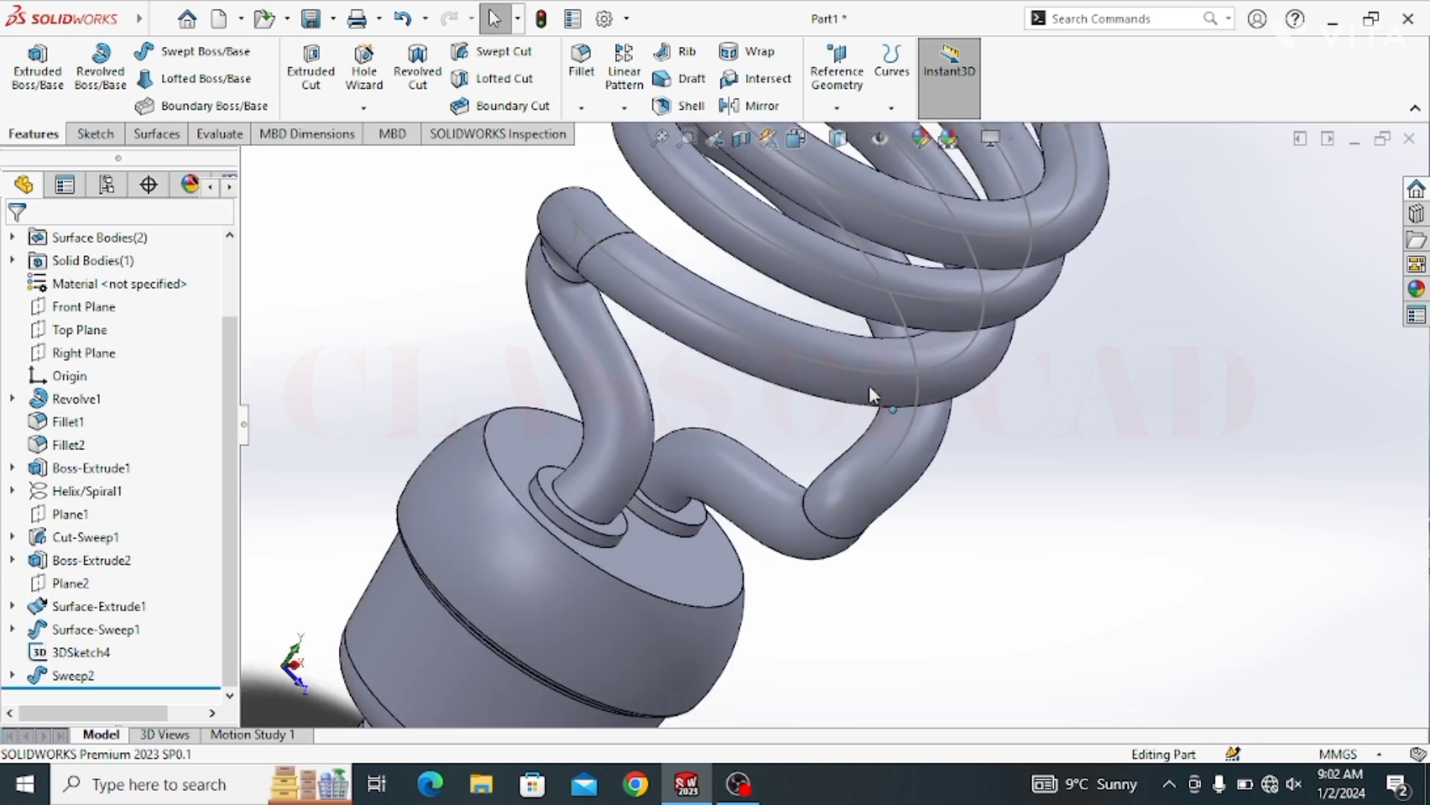
pyautogui.click(814, 360)
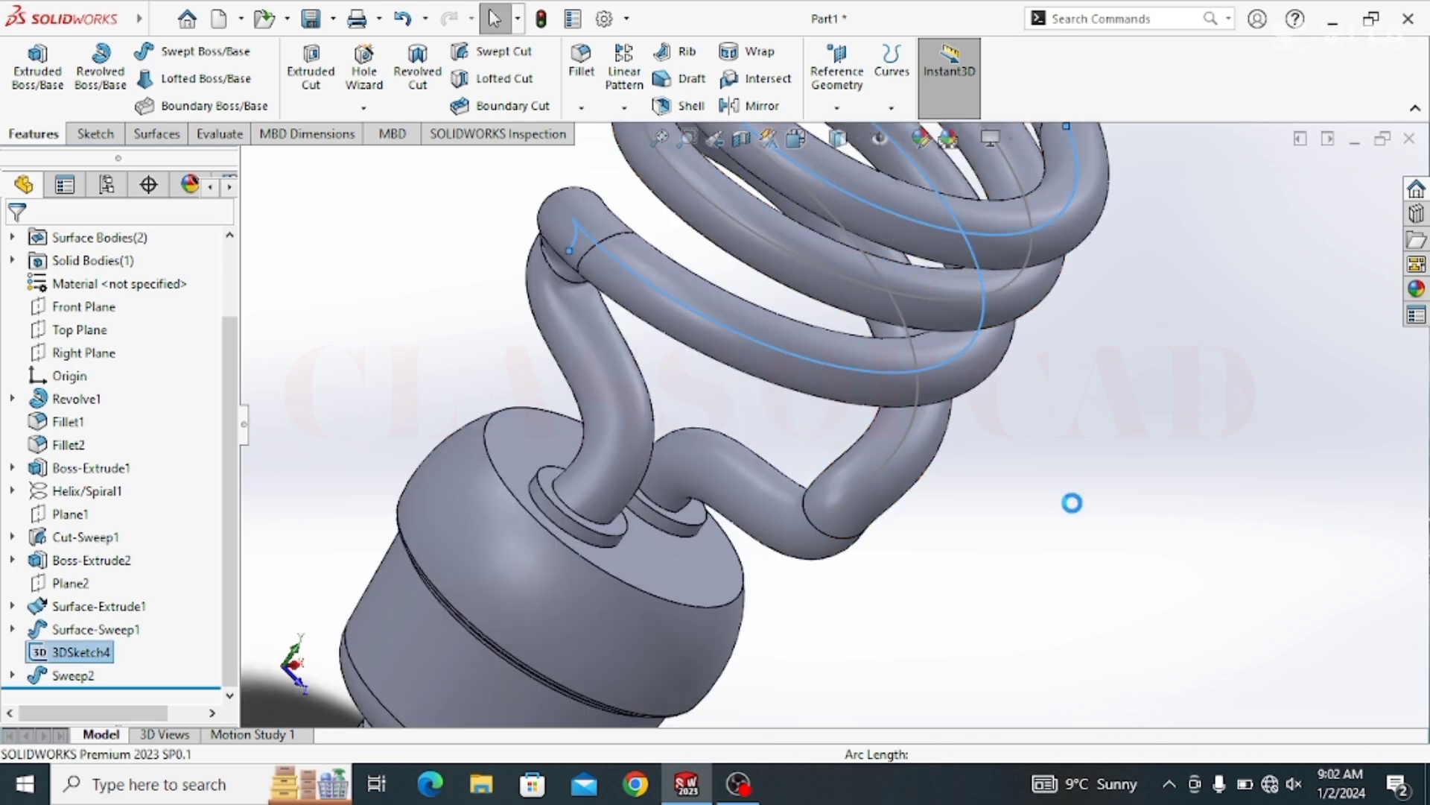
pyautogui.scroll(3, 768, 526)
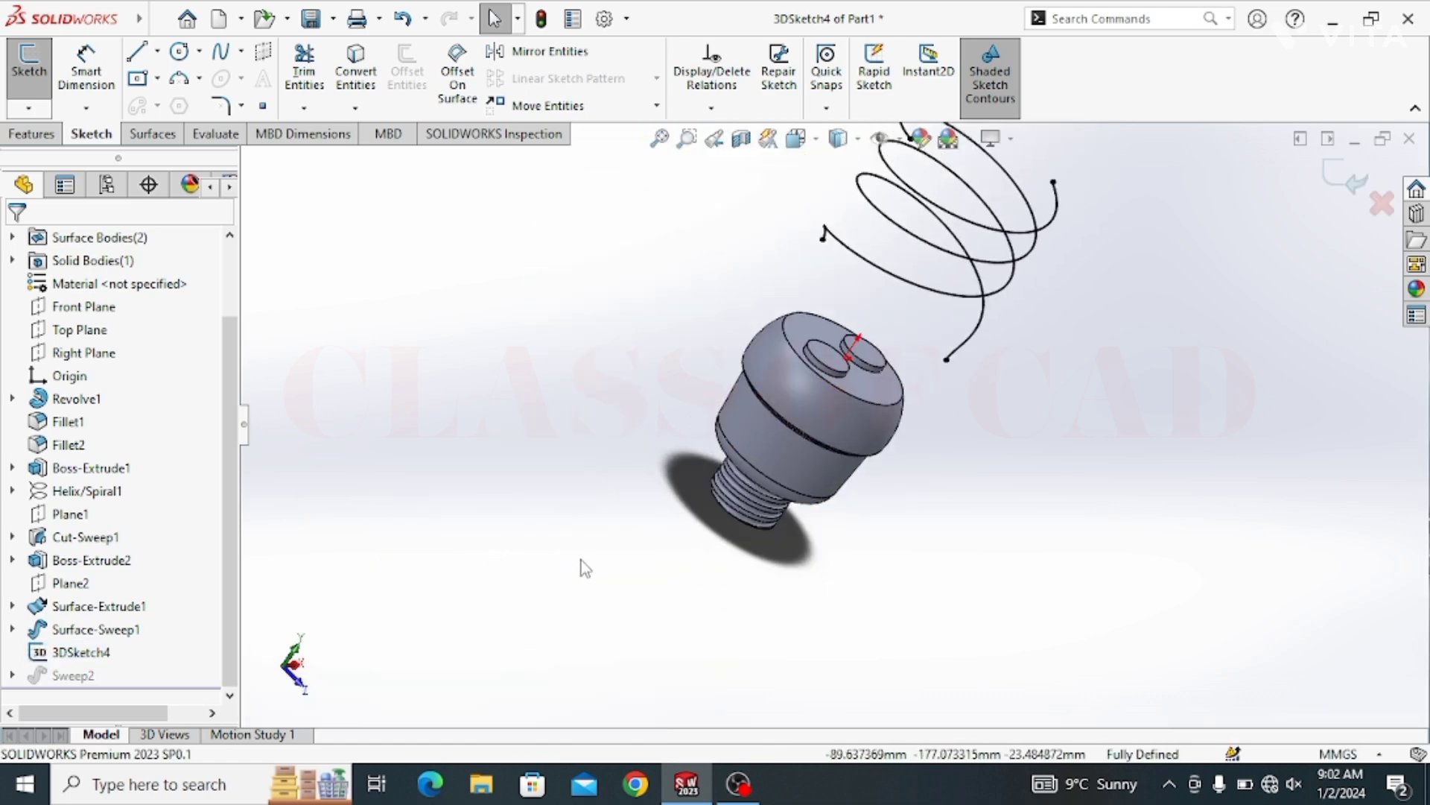
pyautogui.scroll(2, 581, 566)
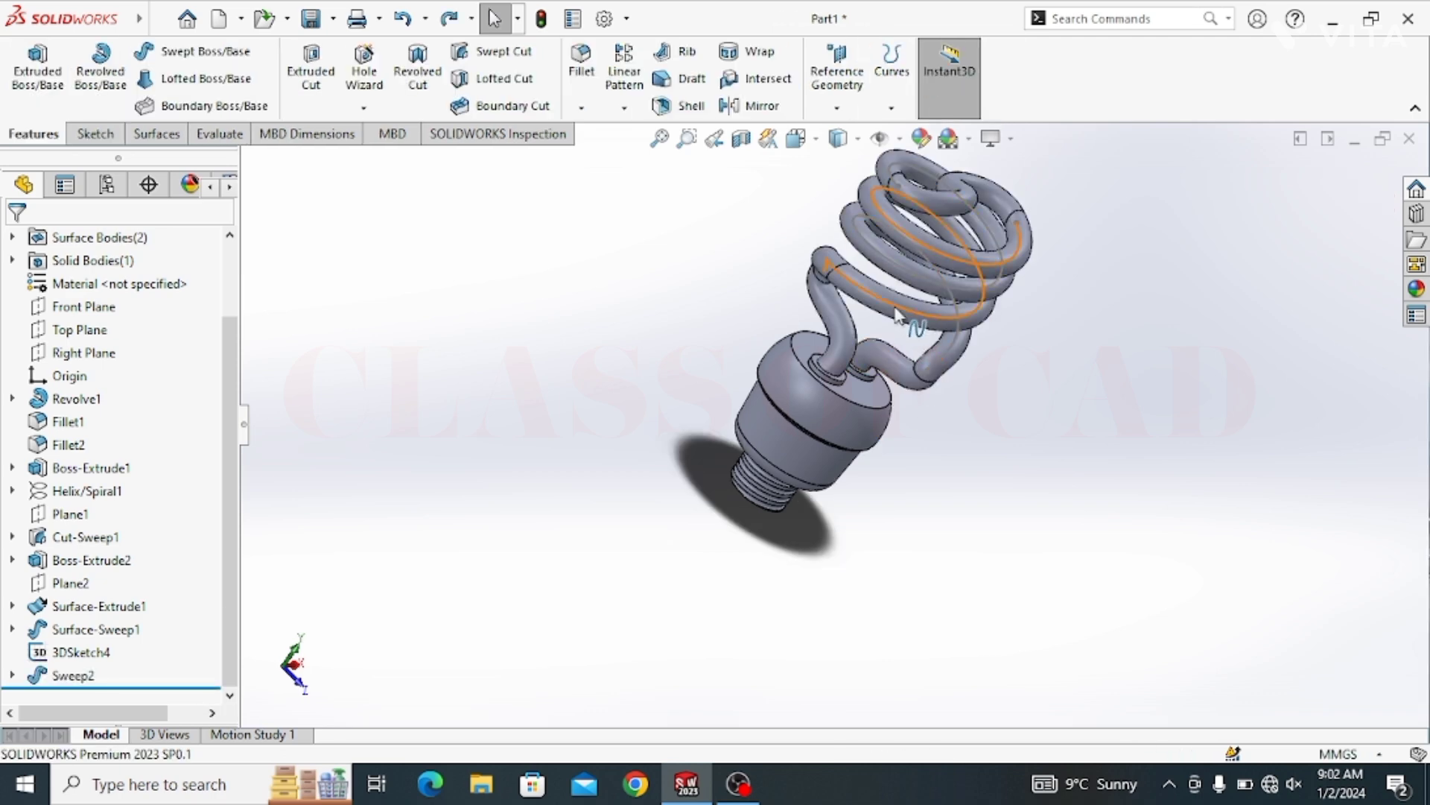
pyautogui.click(891, 310)
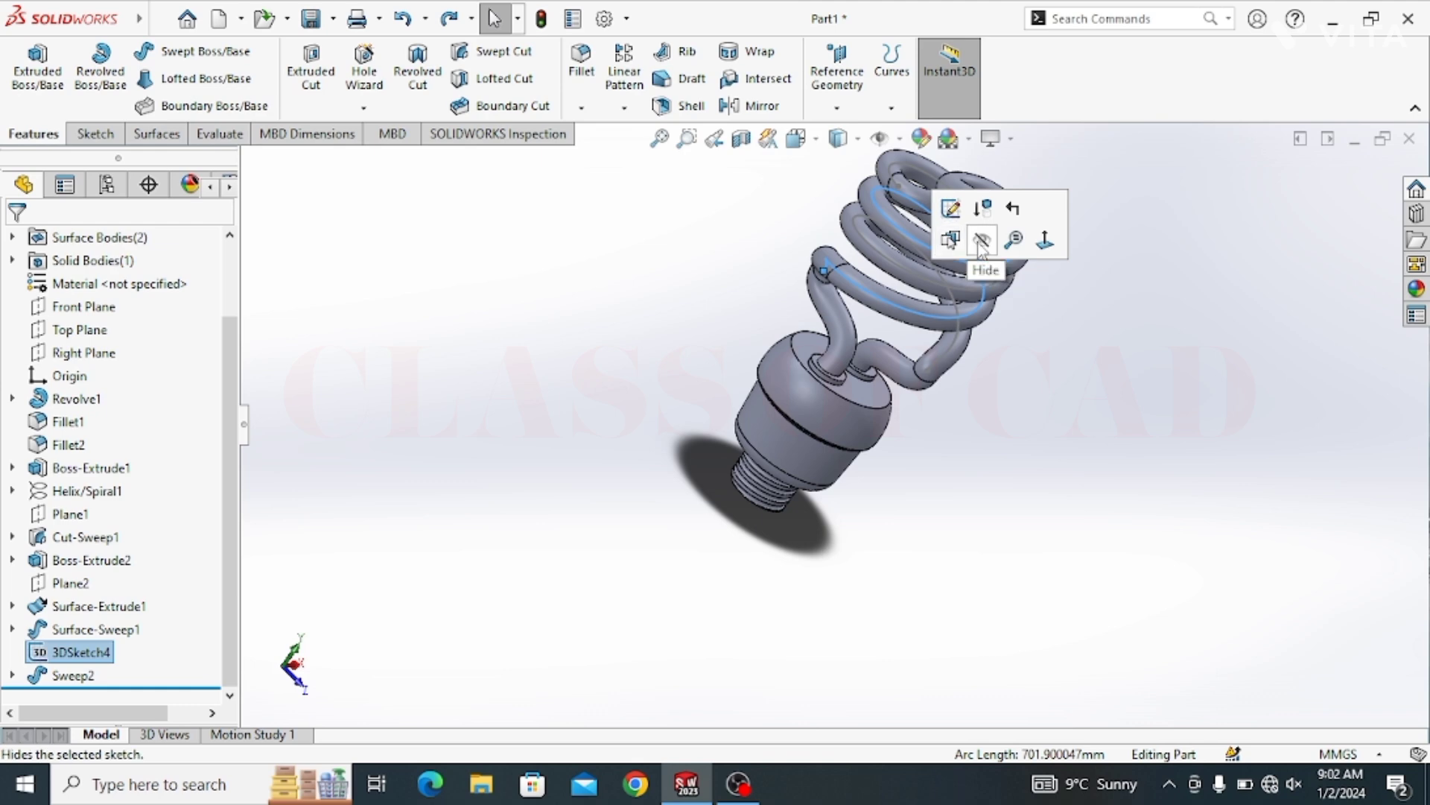
pyautogui.click(990, 452)
pyautogui.keyDown('ctrl'); pyautogui.moveTo(989, 452); pyautogui.dragTo(827, 543, button='middle'); pyautogui.keyUp('ctrl')
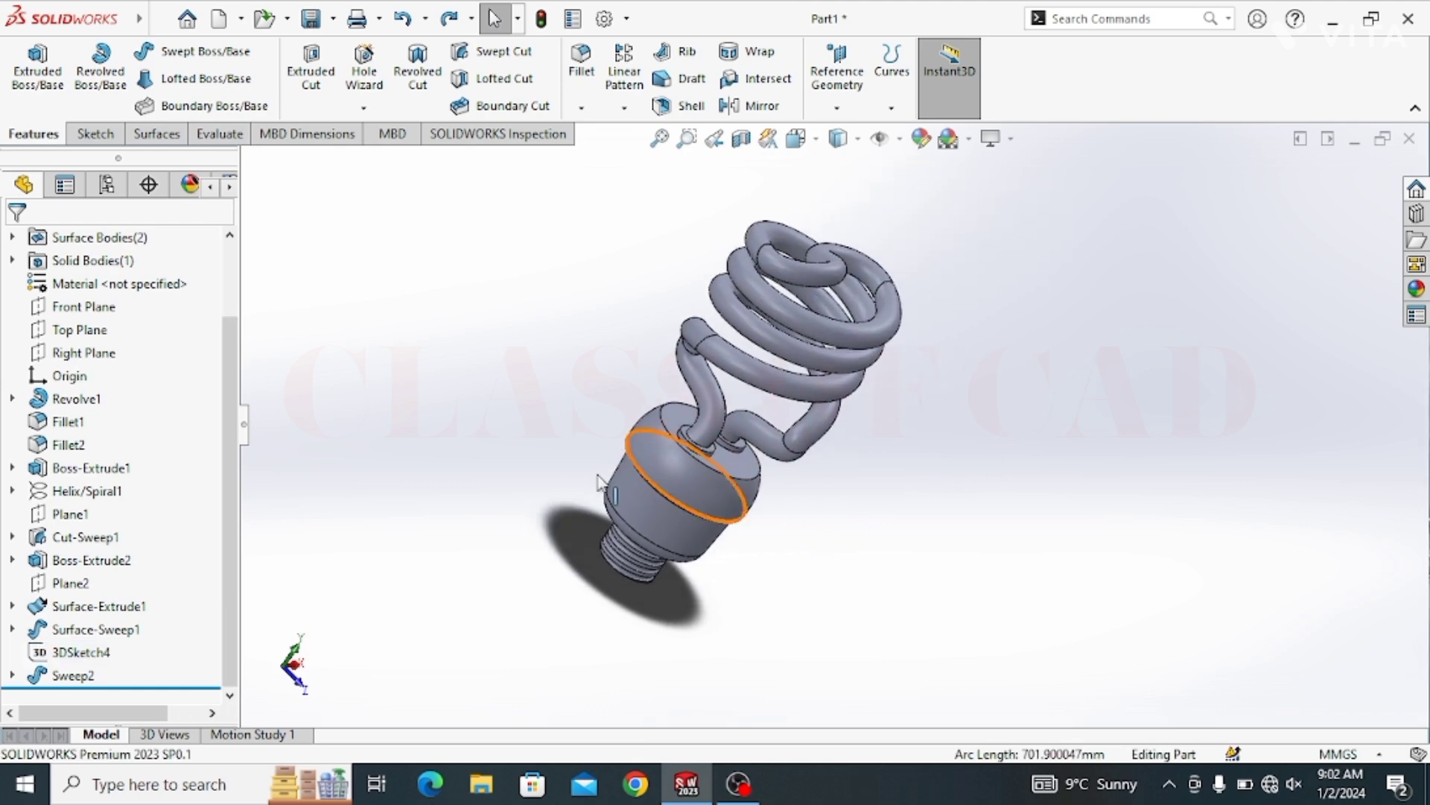
# Apply a light cyan appearance to Revolve1, Fillet1 and Fillet2
pyautogui.click(59, 400)
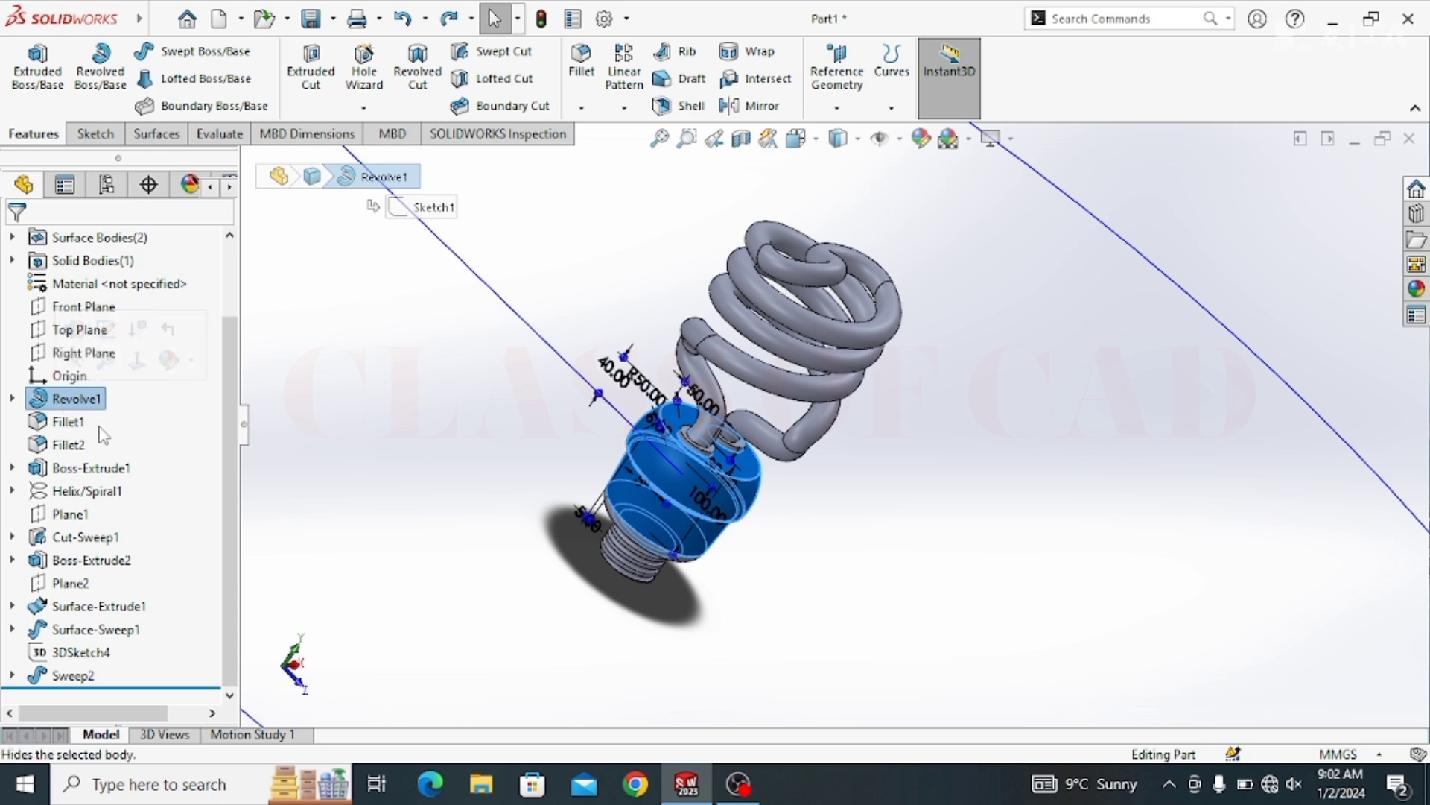
pyautogui.keyDown('shift'); pyautogui.click(71, 445); pyautogui.keyUp('shift')
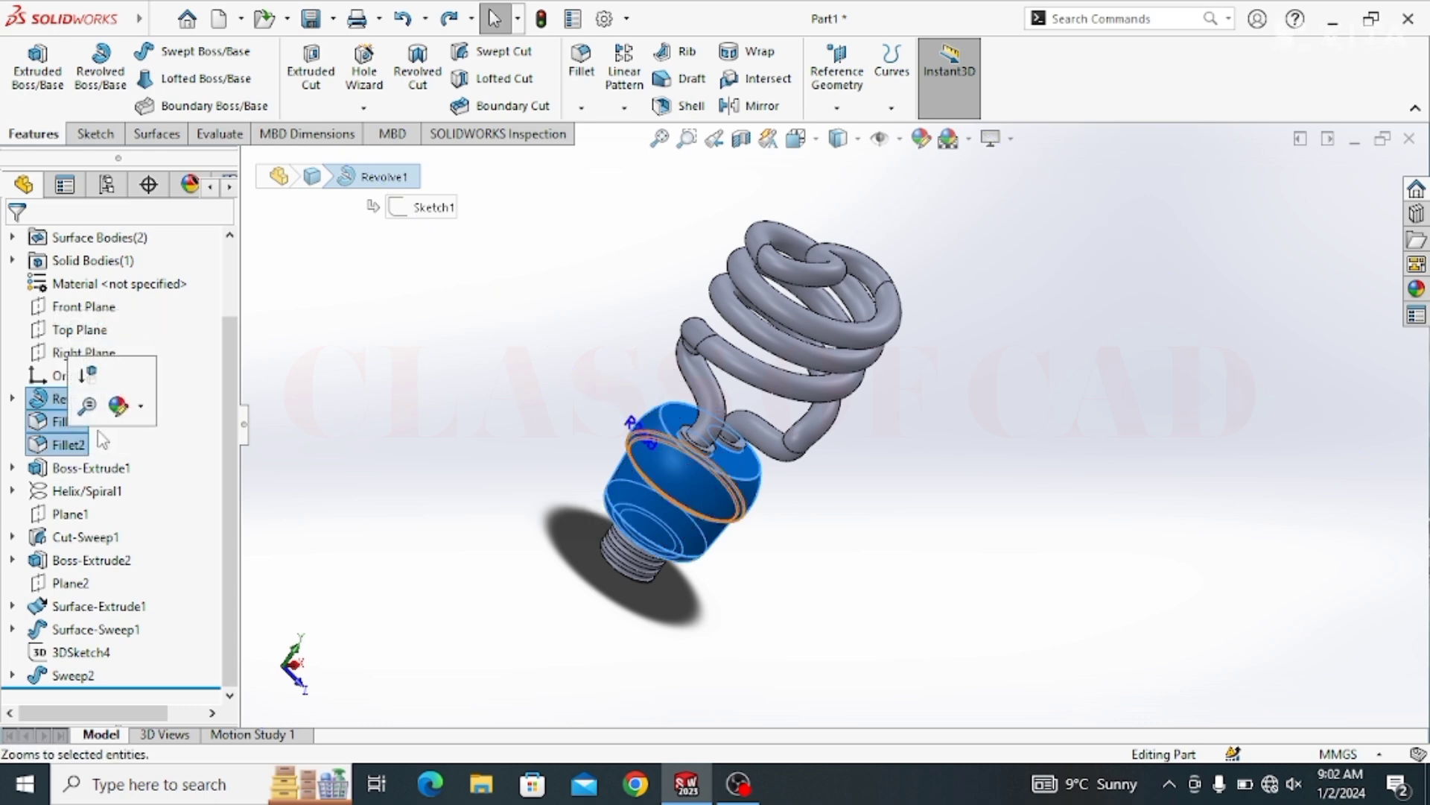
pyautogui.click(117, 405)
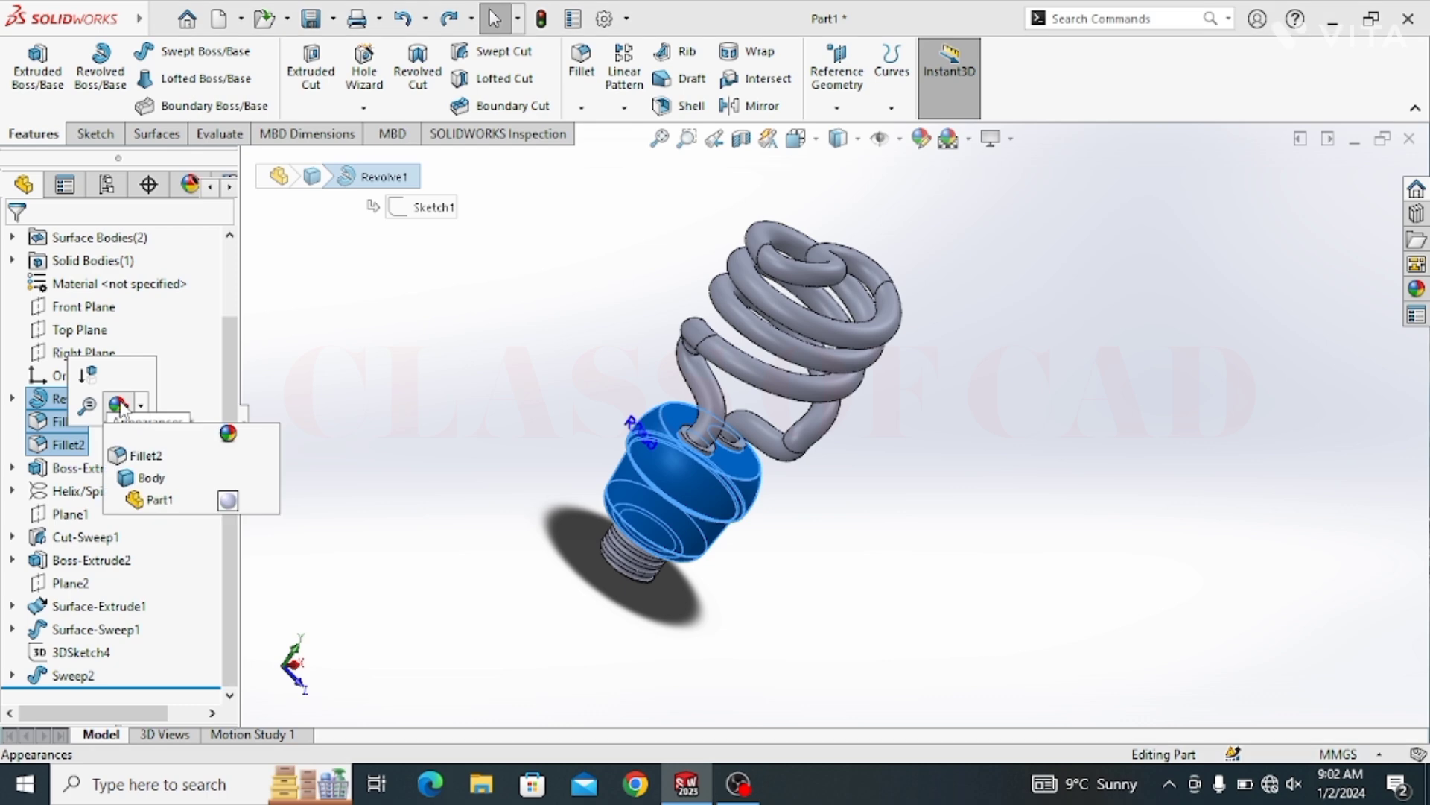
pyautogui.click(139, 458)
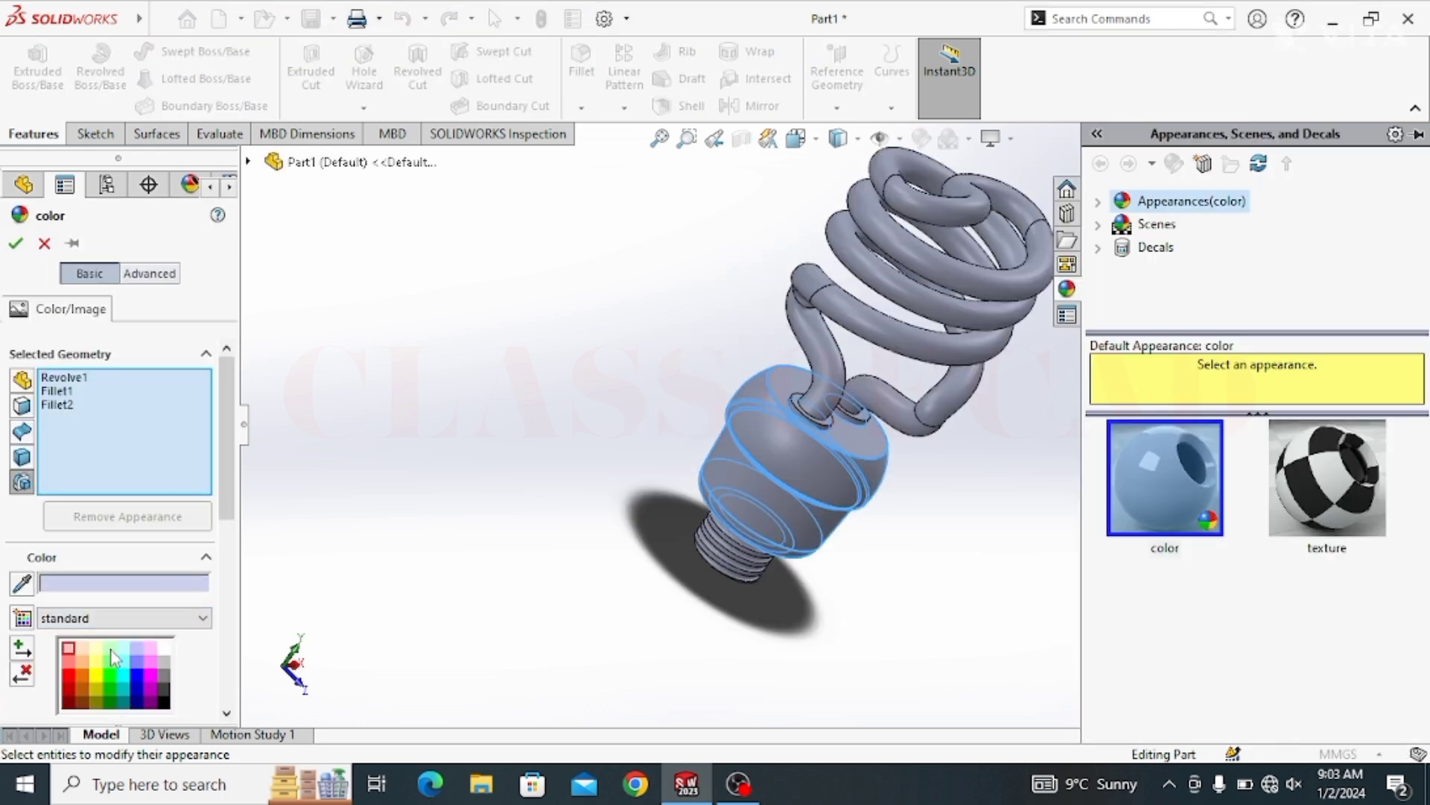
pyautogui.click(125, 647)
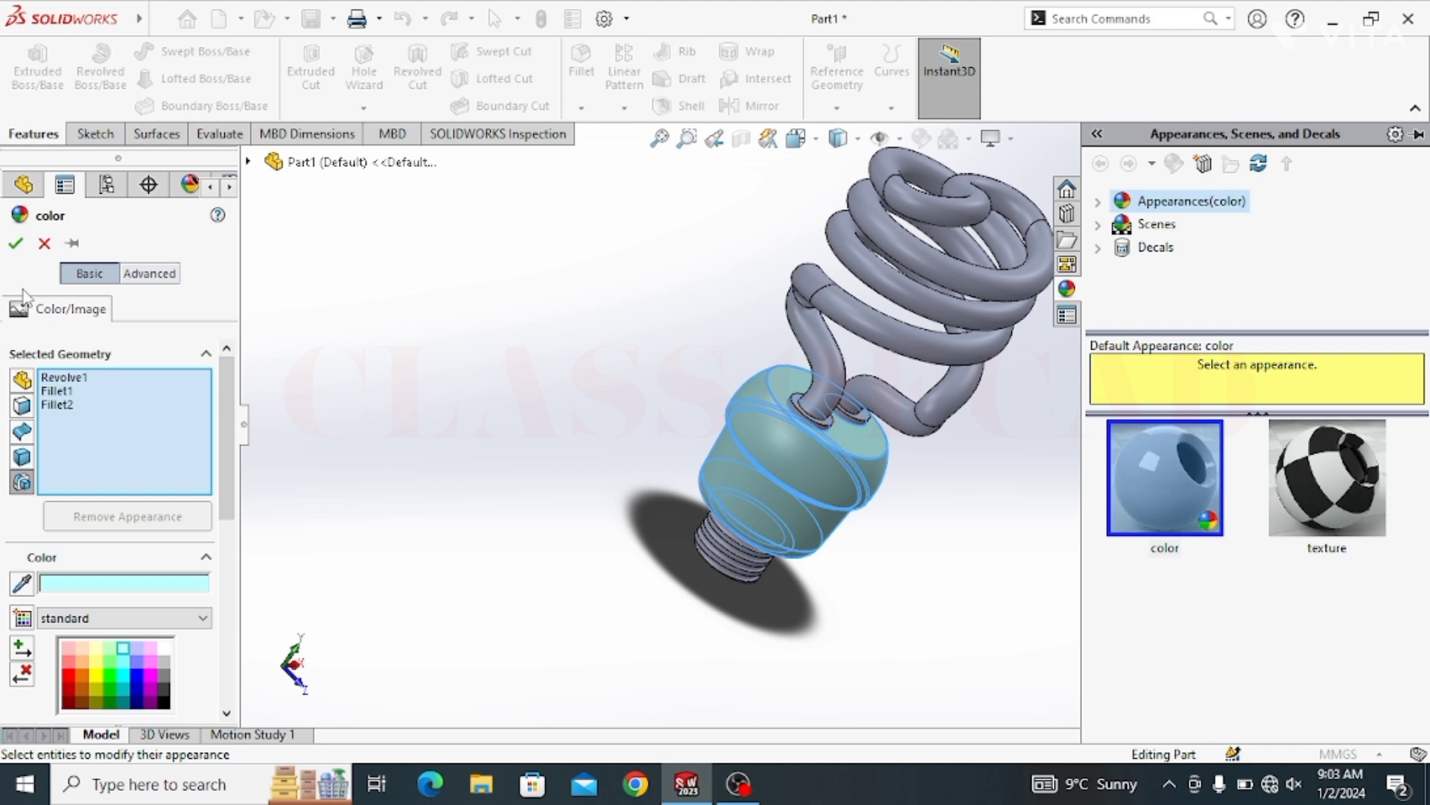
pyautogui.click(16, 244)
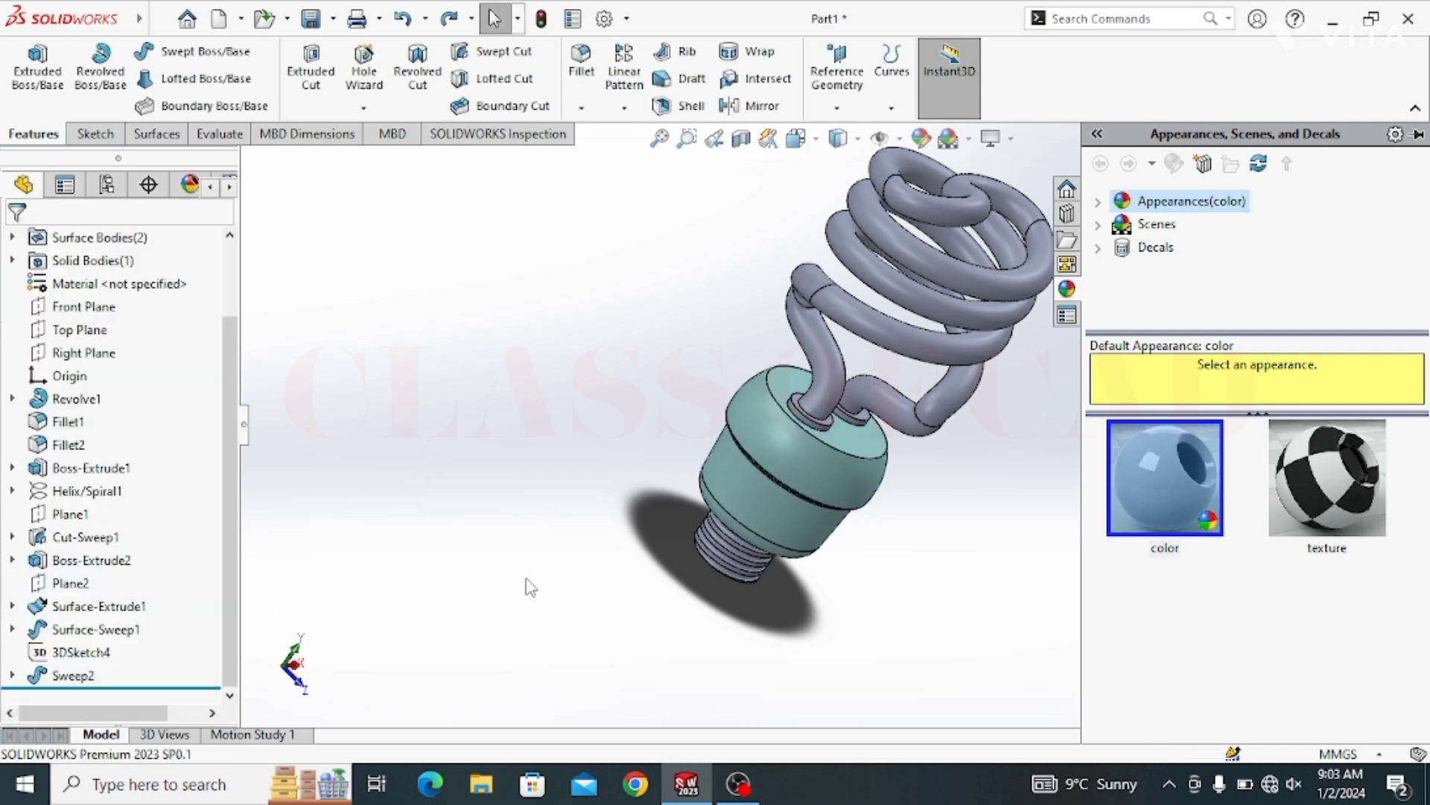
pyautogui.click(741, 559)
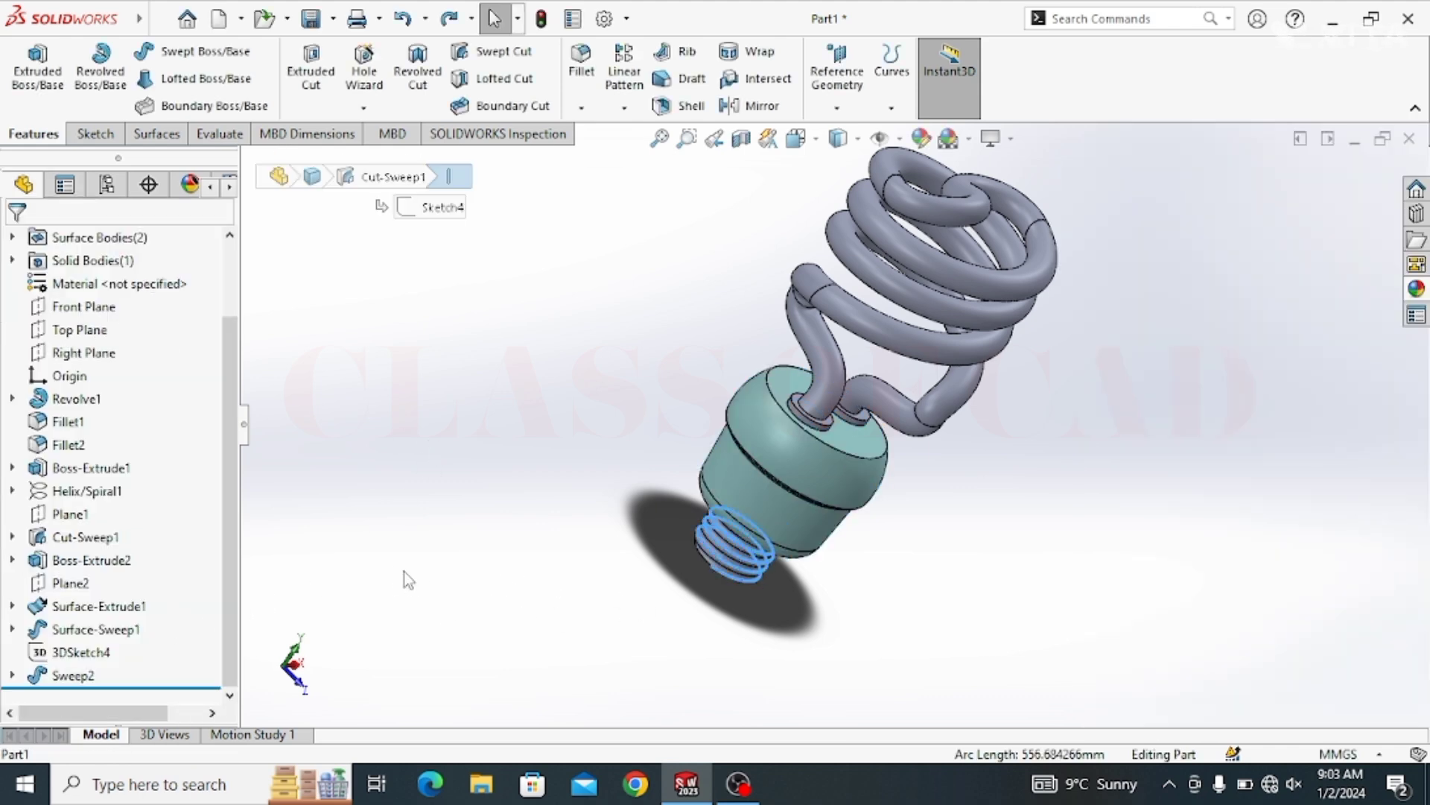
# Apply the Metal > Bronze polished bronze appearance to Boss-Extrude1 through Cut-Sweep1
pyautogui.click(403, 570)
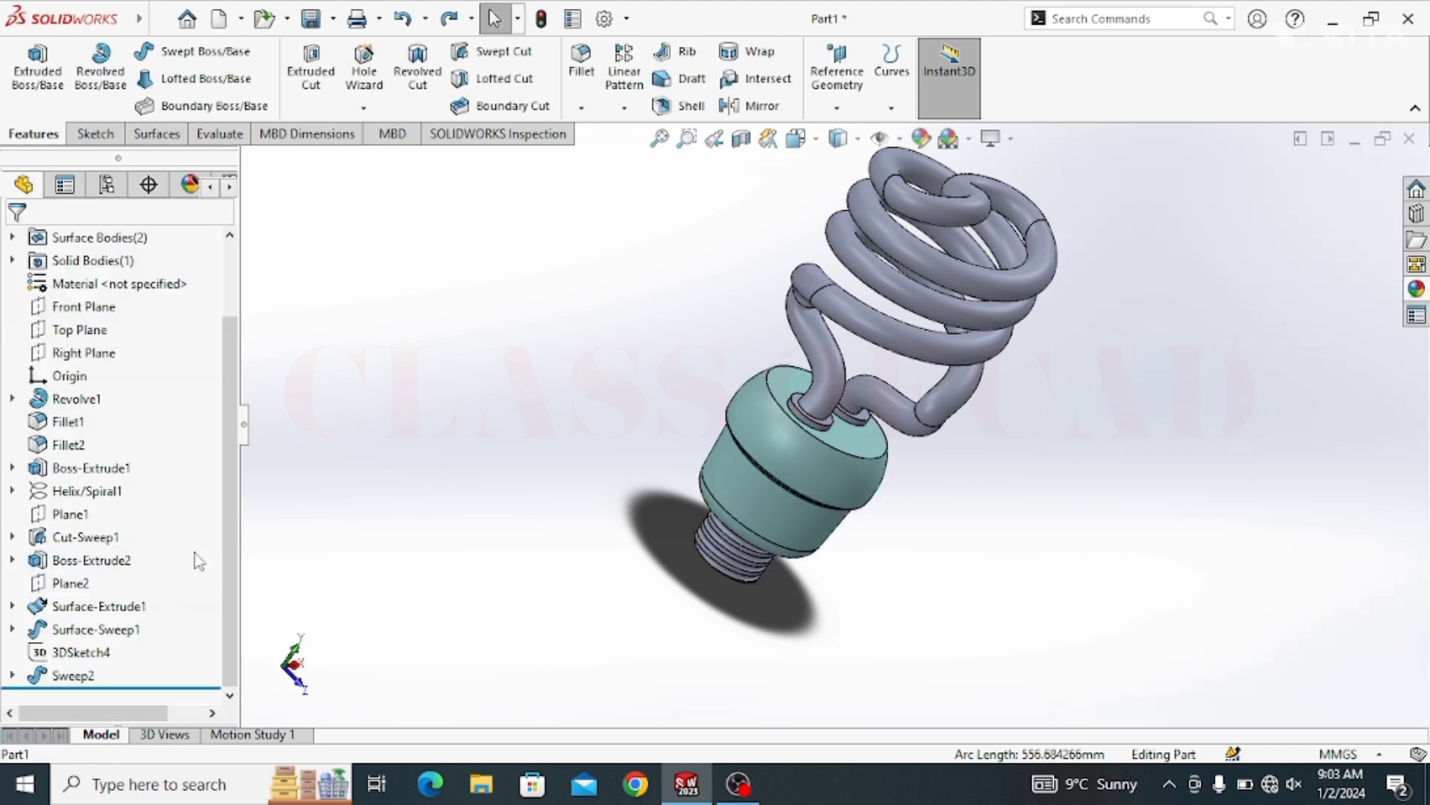
pyautogui.click(64, 538)
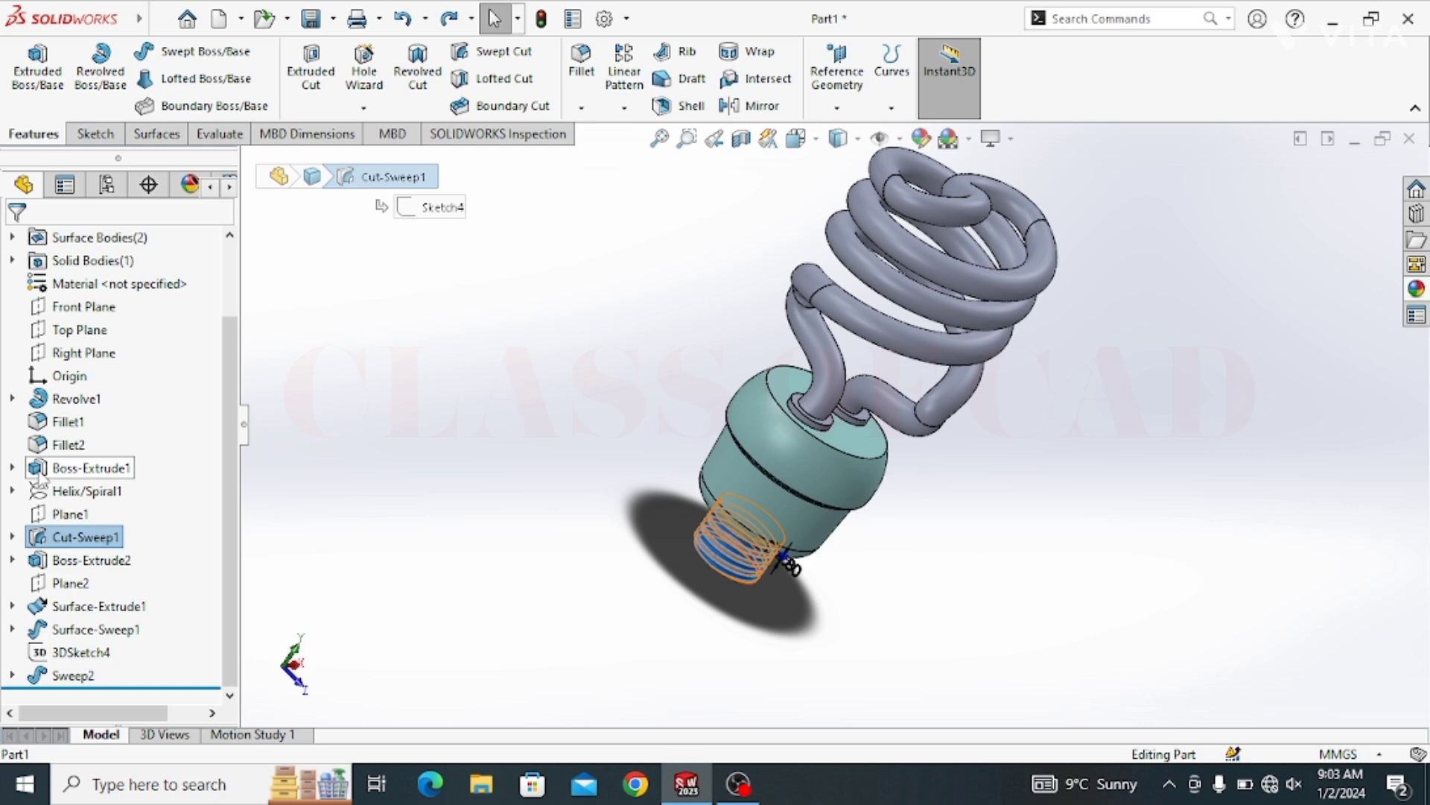
pyautogui.keyDown('shift'); pyautogui.click(42, 476); pyautogui.keyUp('shift')
pyautogui.click(120, 439)
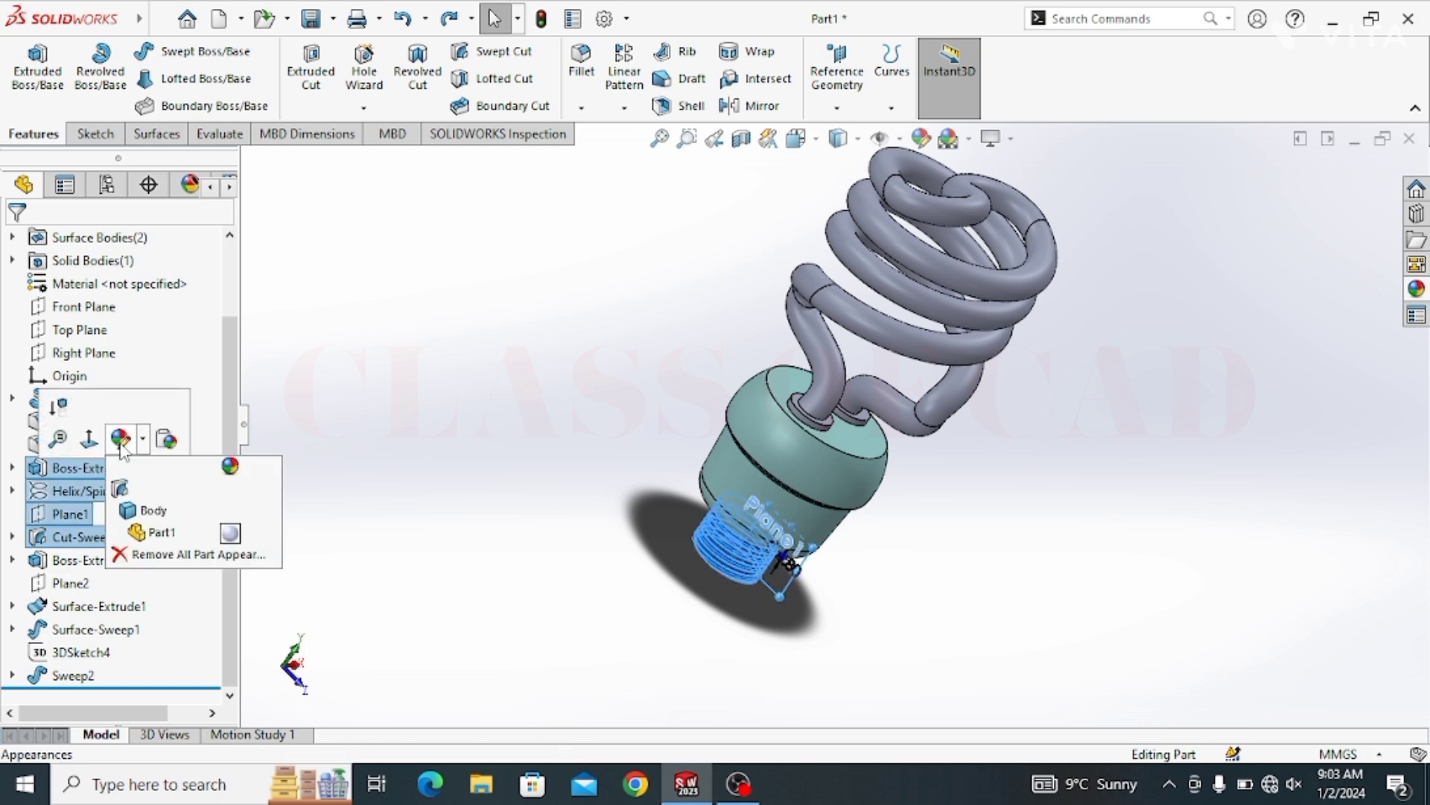
pyautogui.click(149, 489)
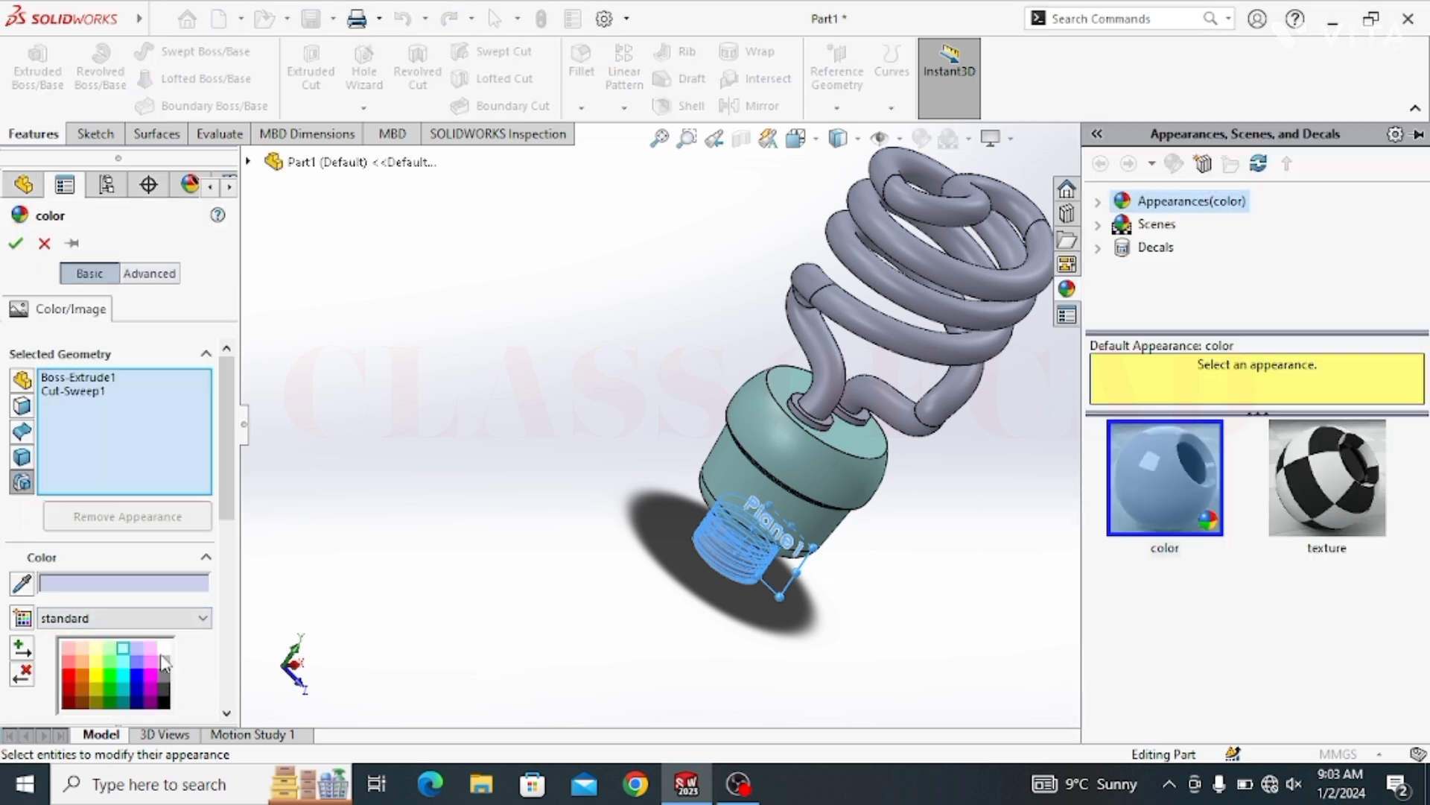
pyautogui.click(1098, 201)
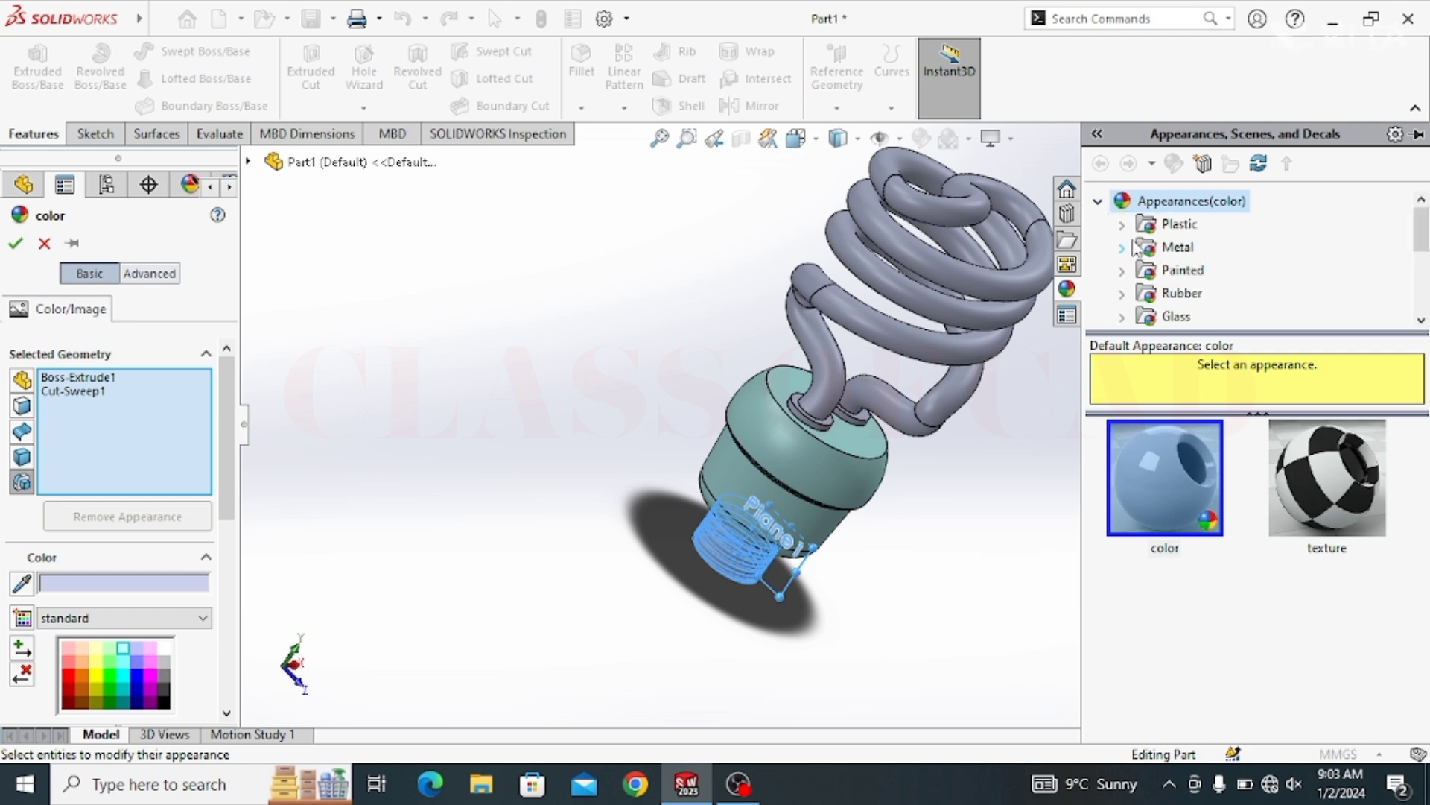
pyautogui.doubleClick(1148, 252)
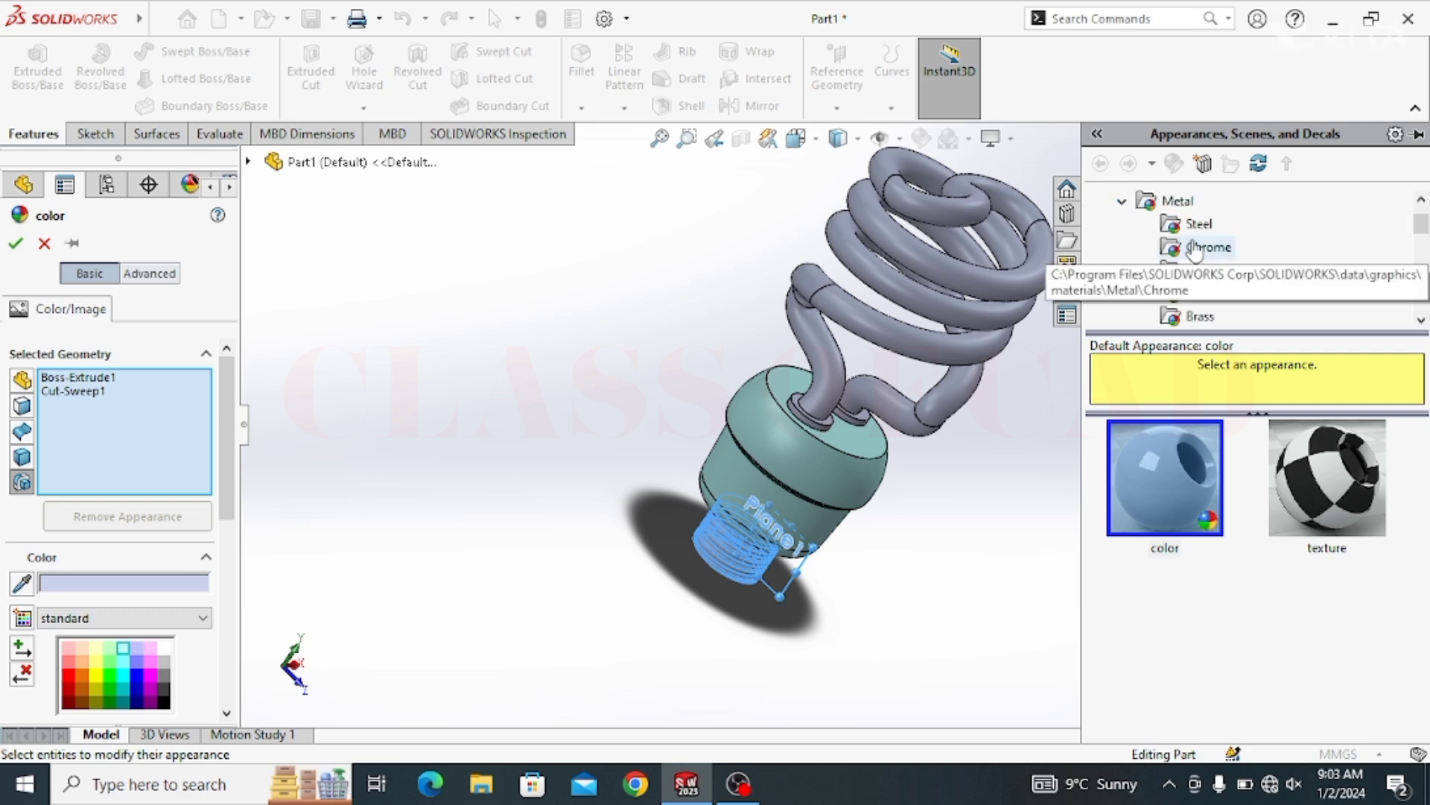
pyautogui.click(1193, 296)
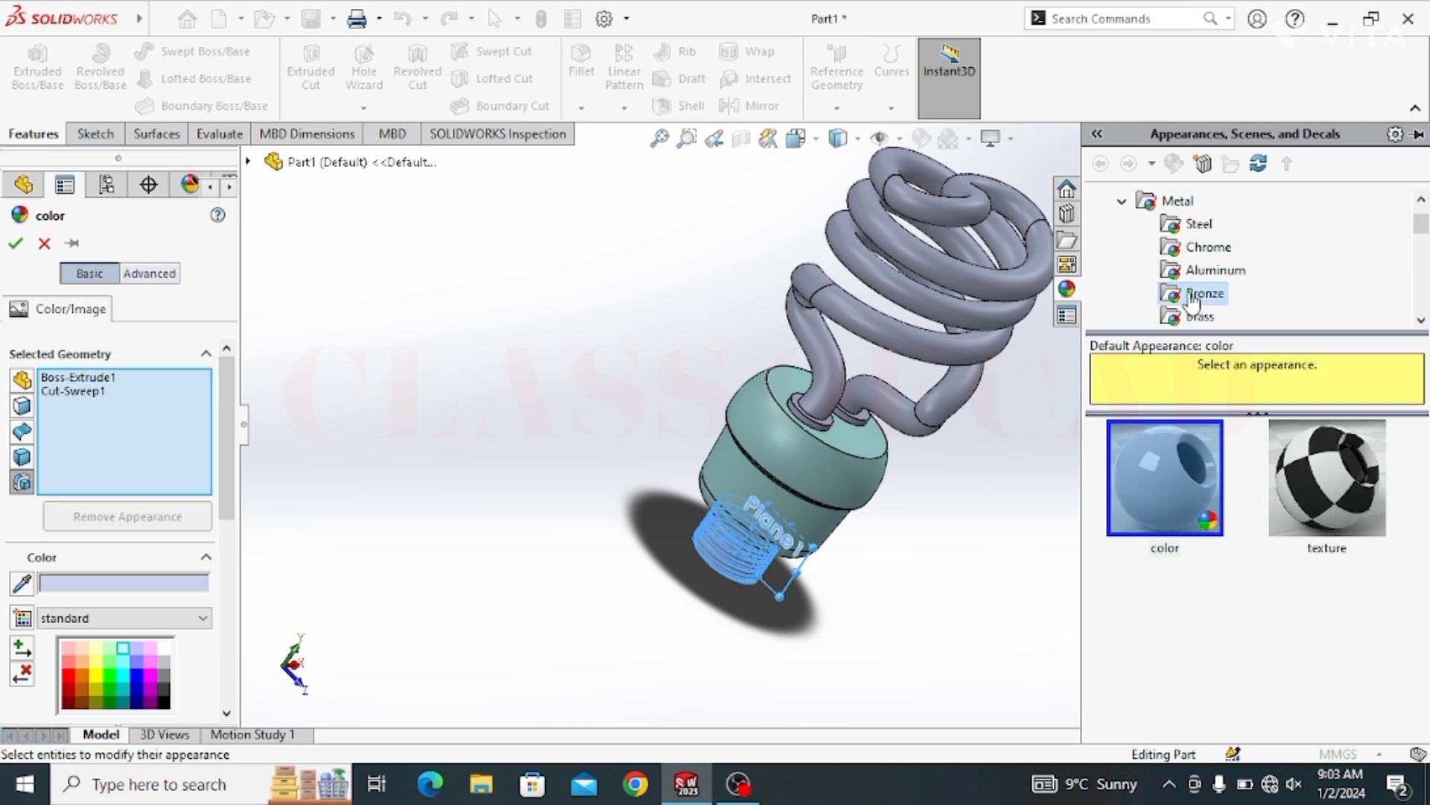
pyautogui.click(1167, 499)
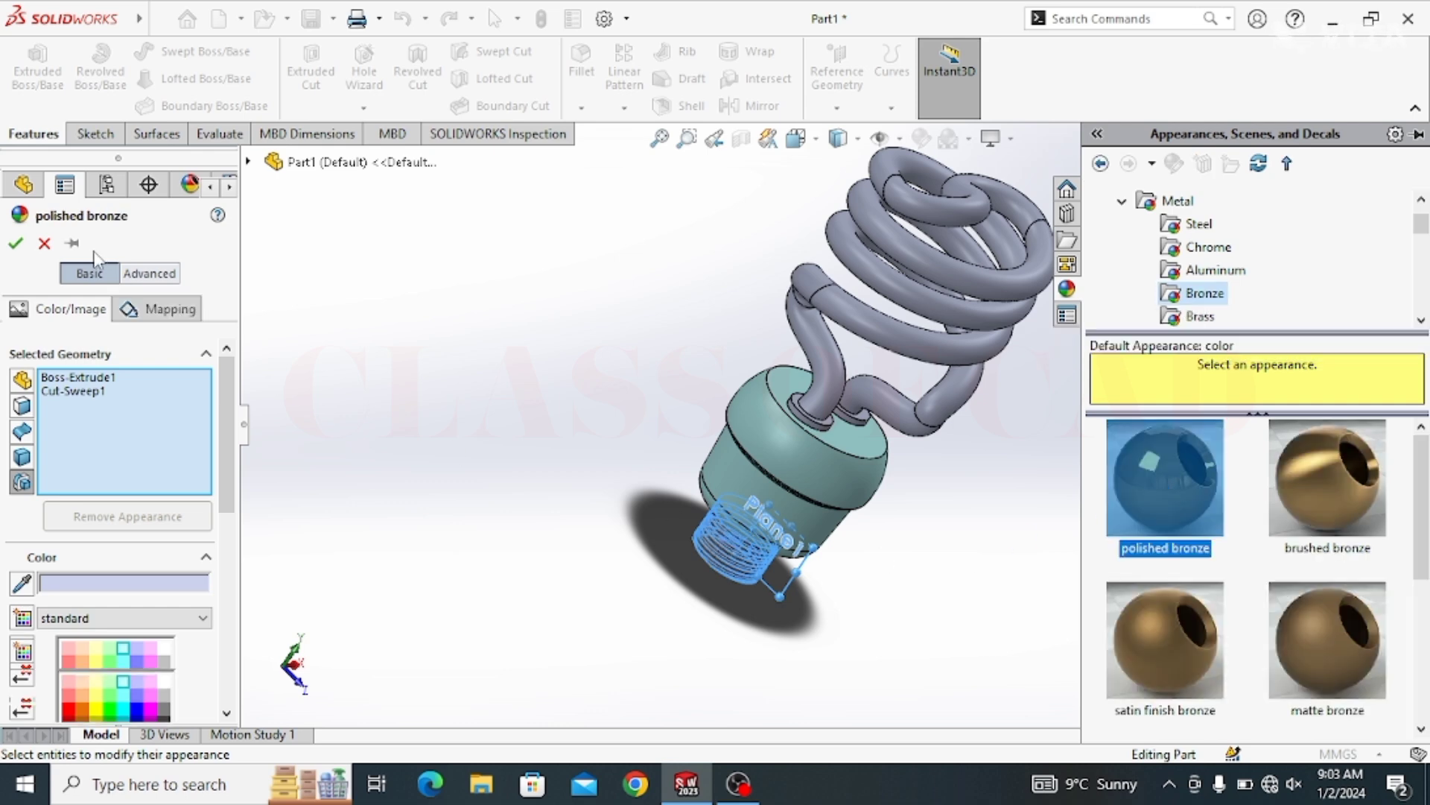
pyautogui.press('Return')
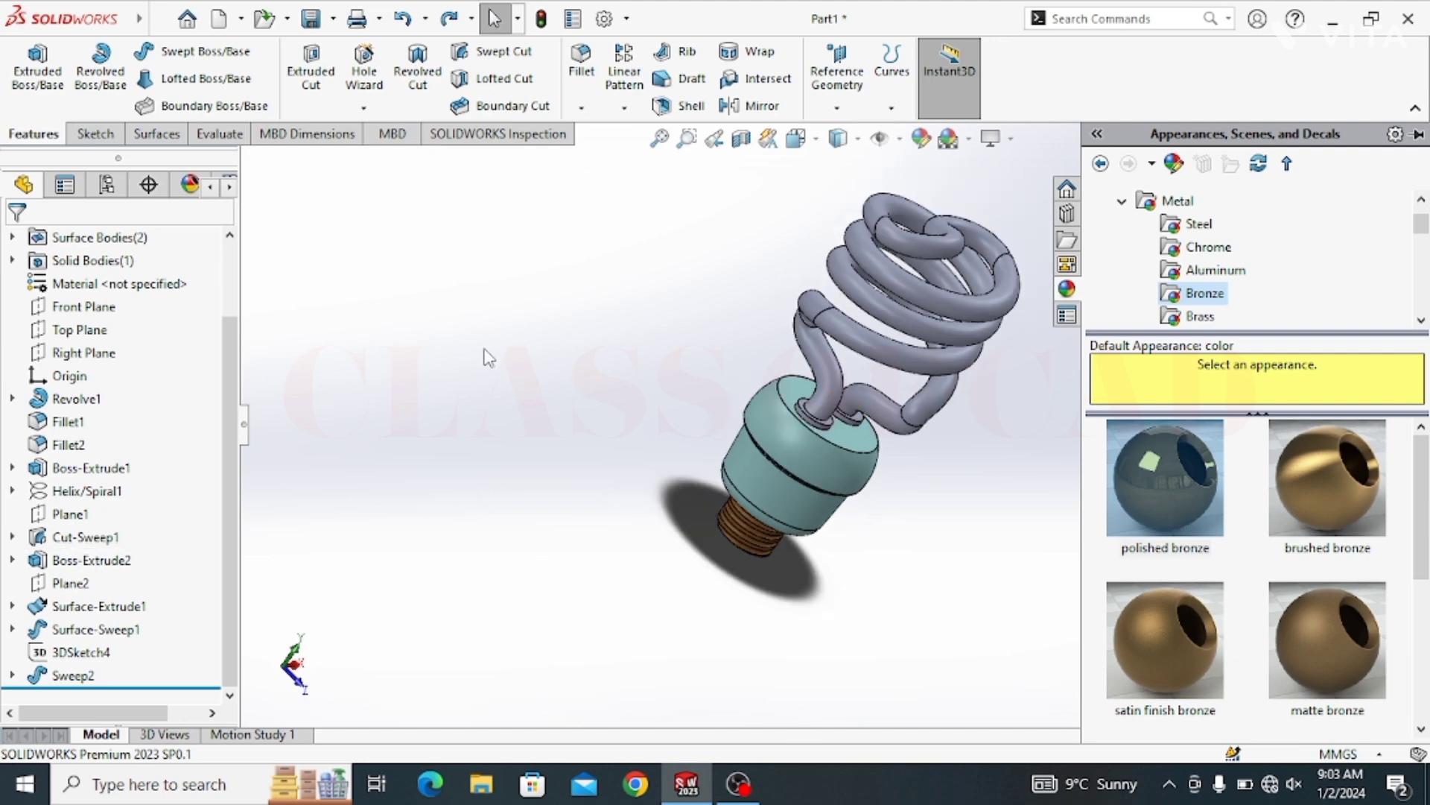
# Apply the Lights > LED 'White LED' appearance to the Sweep2 feature
pyautogui.click(81, 675)
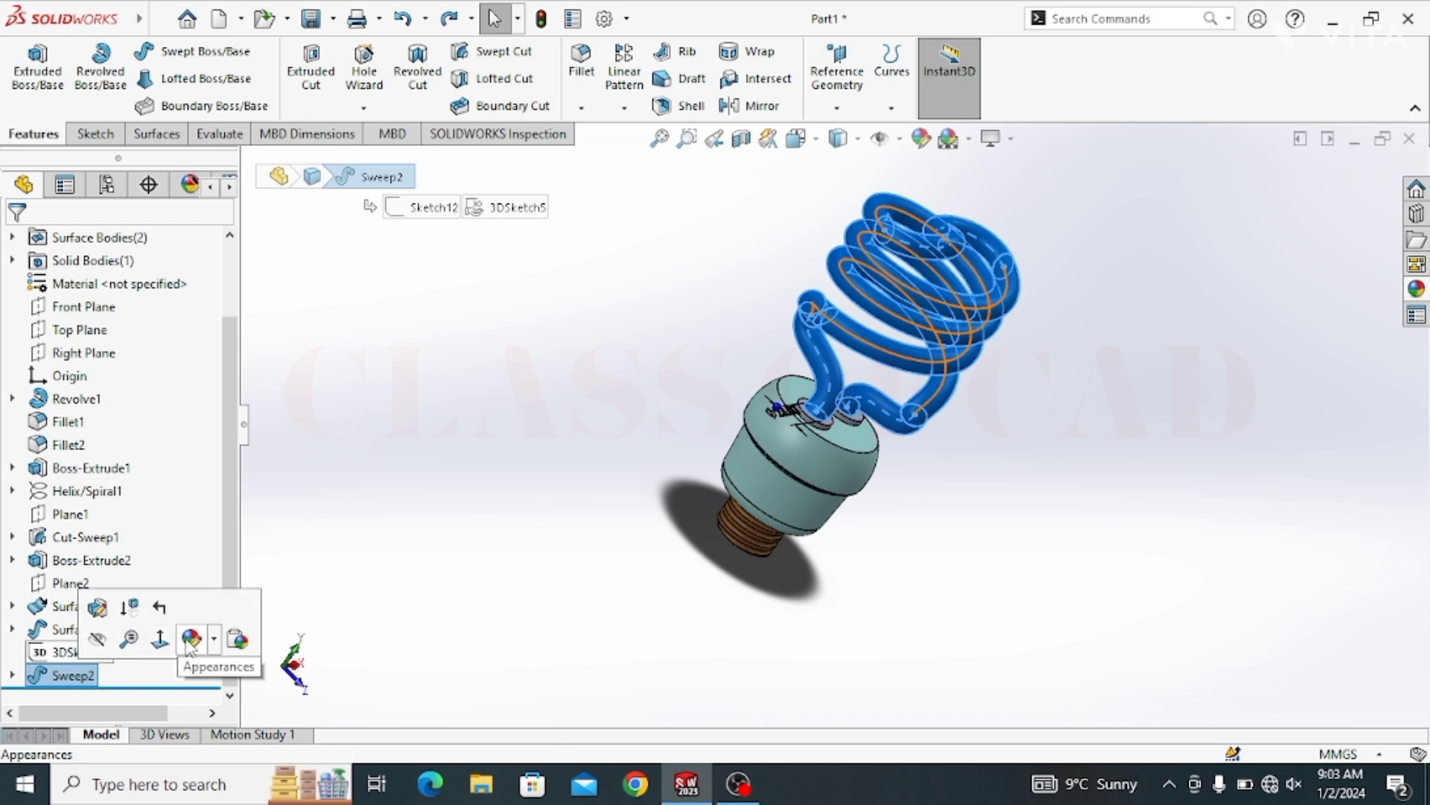
pyautogui.click(192, 639)
pyautogui.click(201, 689)
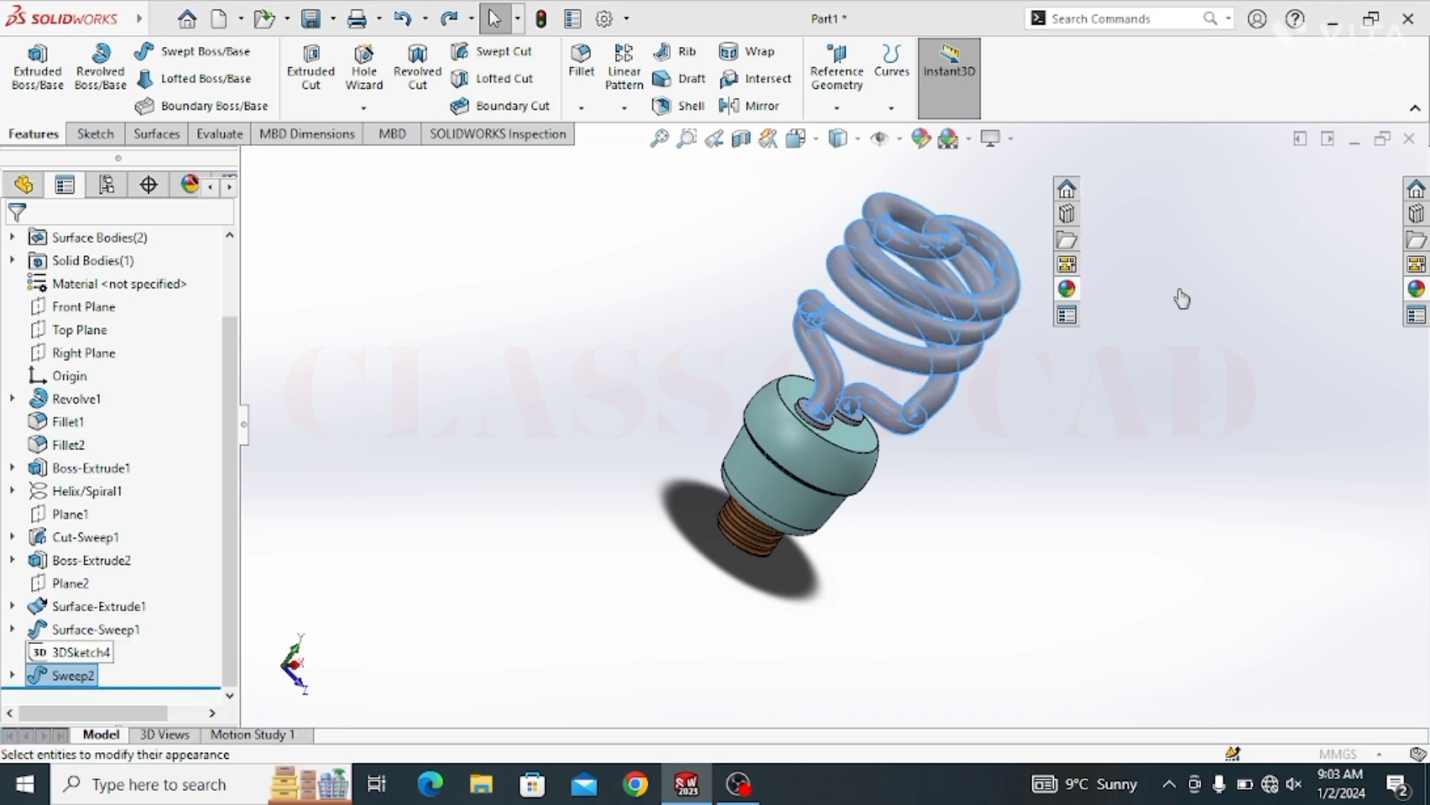
pyautogui.scroll(-1, 1154, 271)
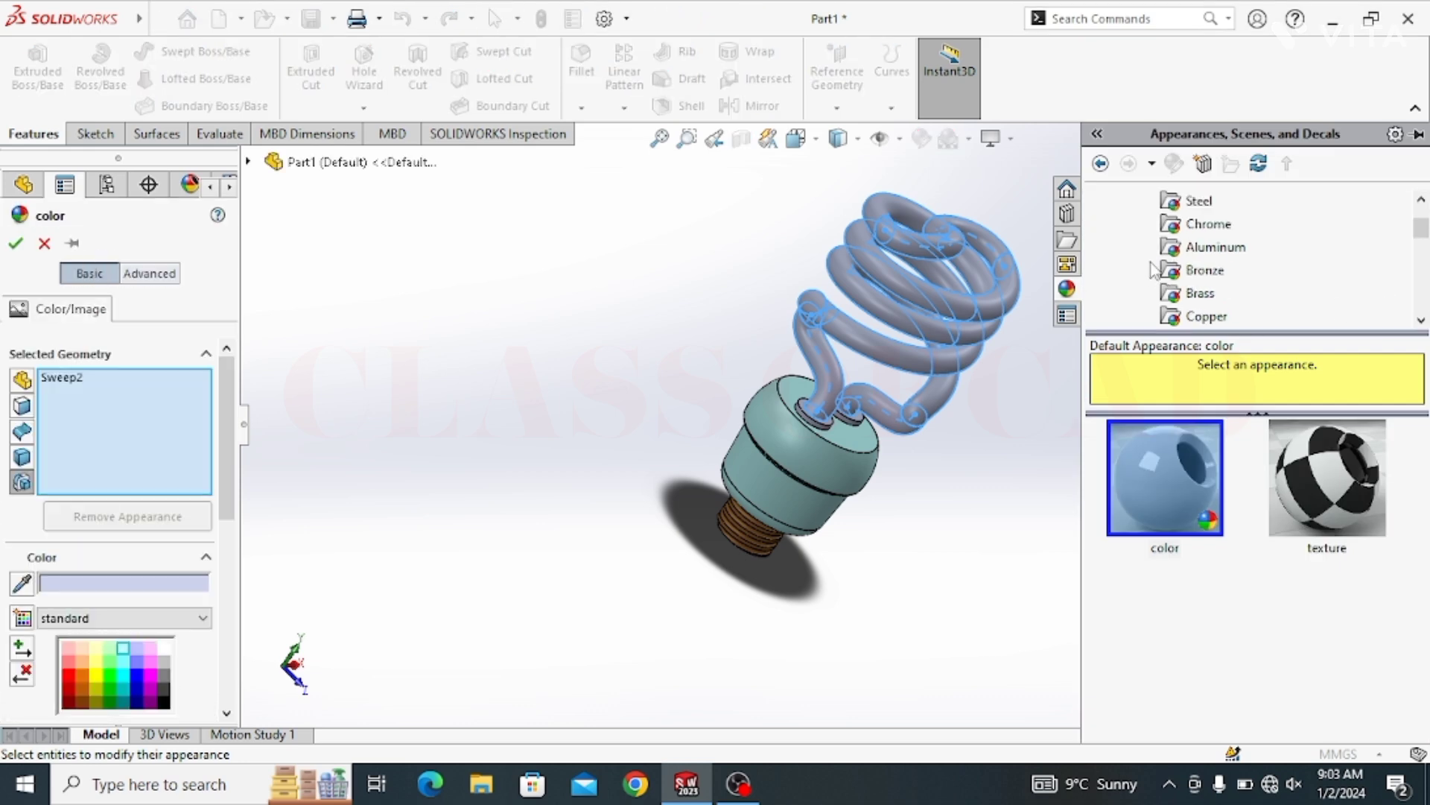
pyautogui.scroll(-2, 1154, 271)
pyautogui.scroll(-1, 1154, 270)
pyautogui.scroll(-1, 1154, 270)
pyautogui.scroll(-1, 1154, 270)
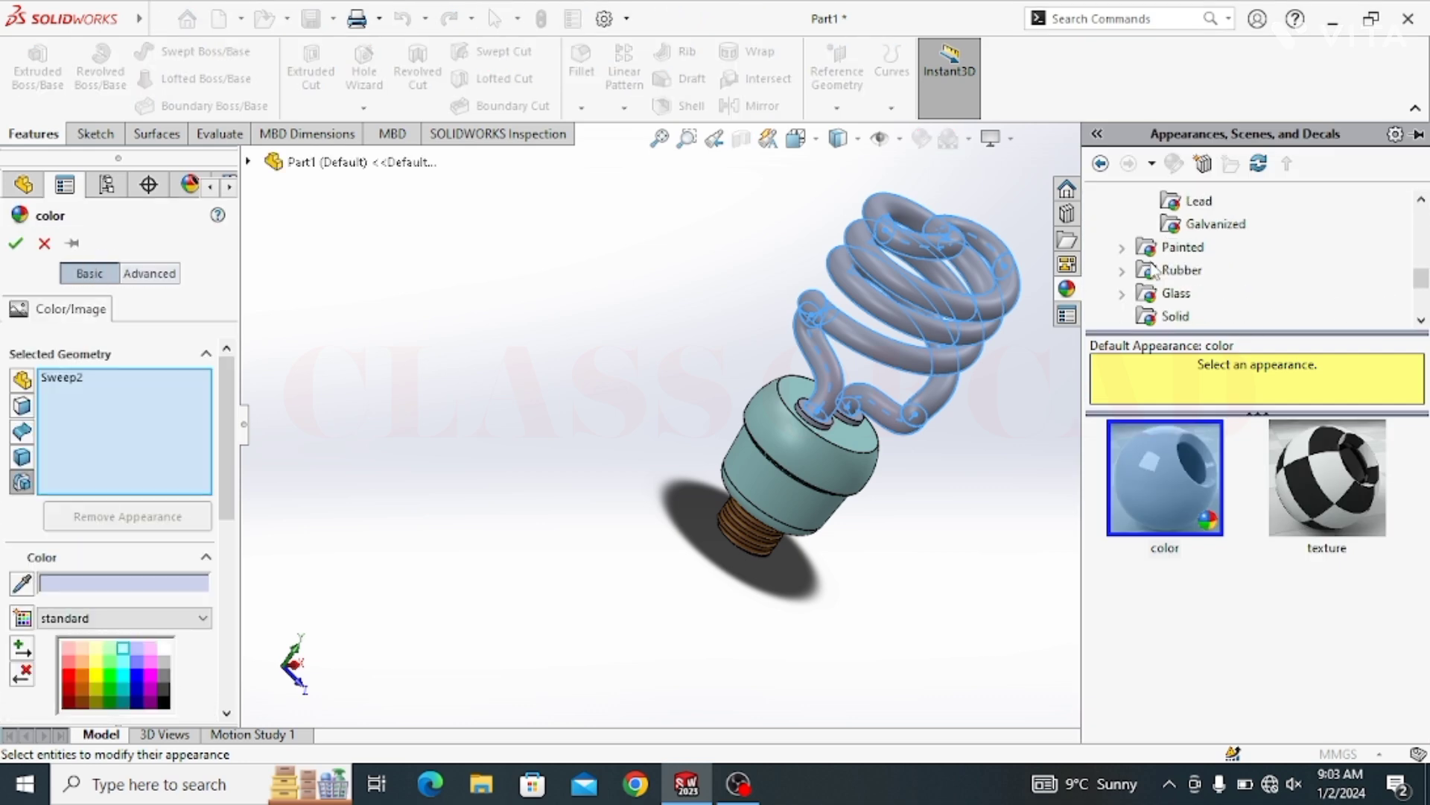
pyautogui.scroll(-1, 1154, 282)
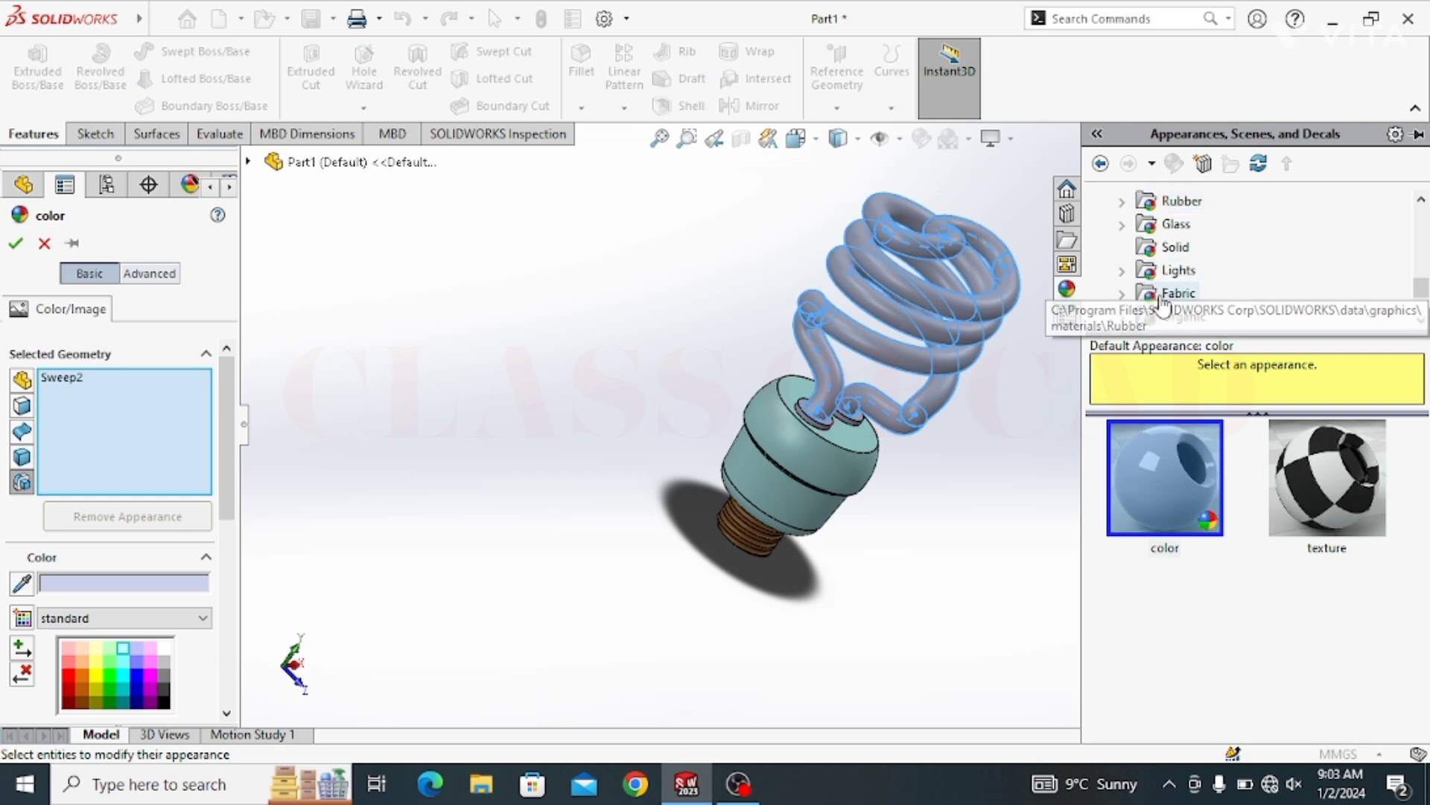
pyautogui.click(1123, 272)
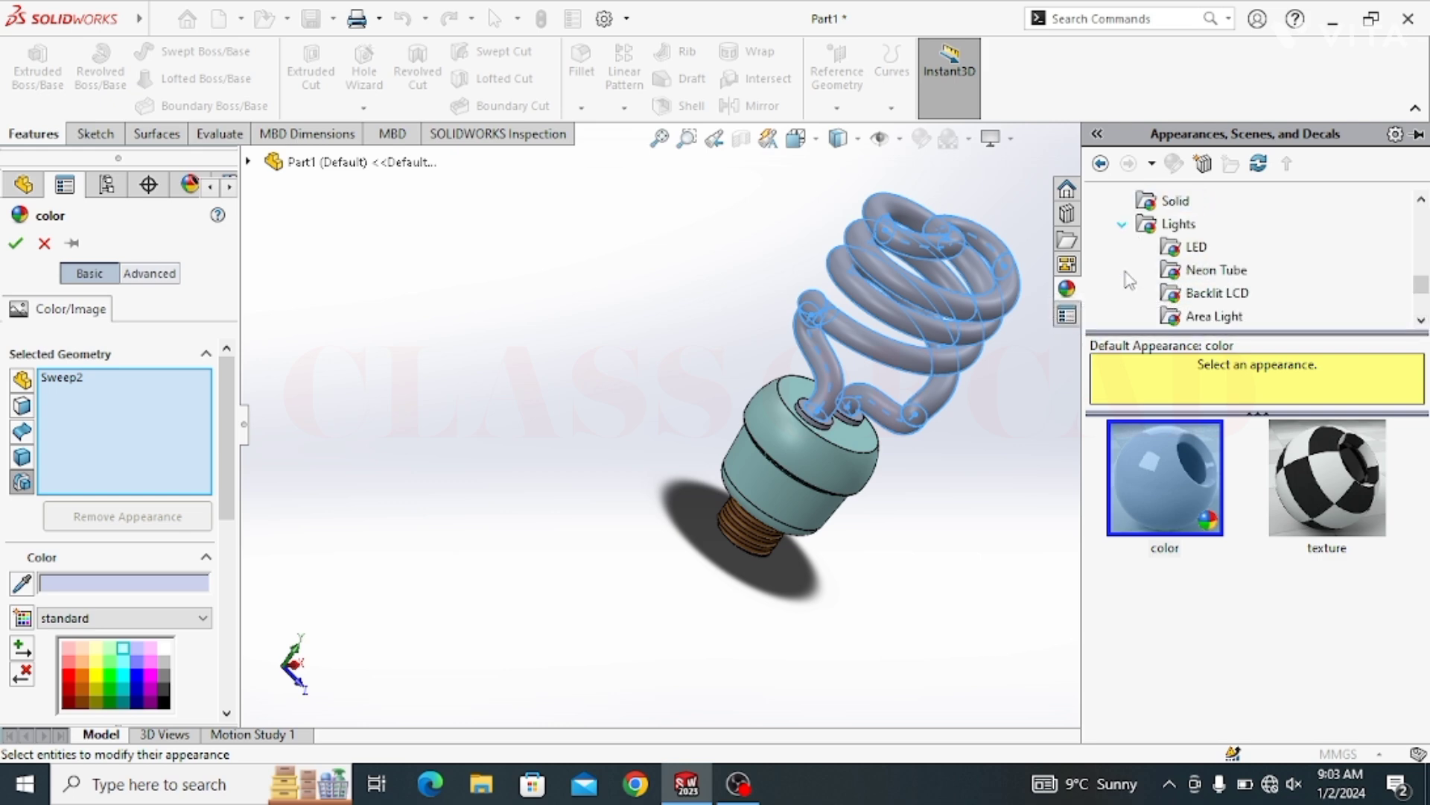
pyautogui.click(1195, 248)
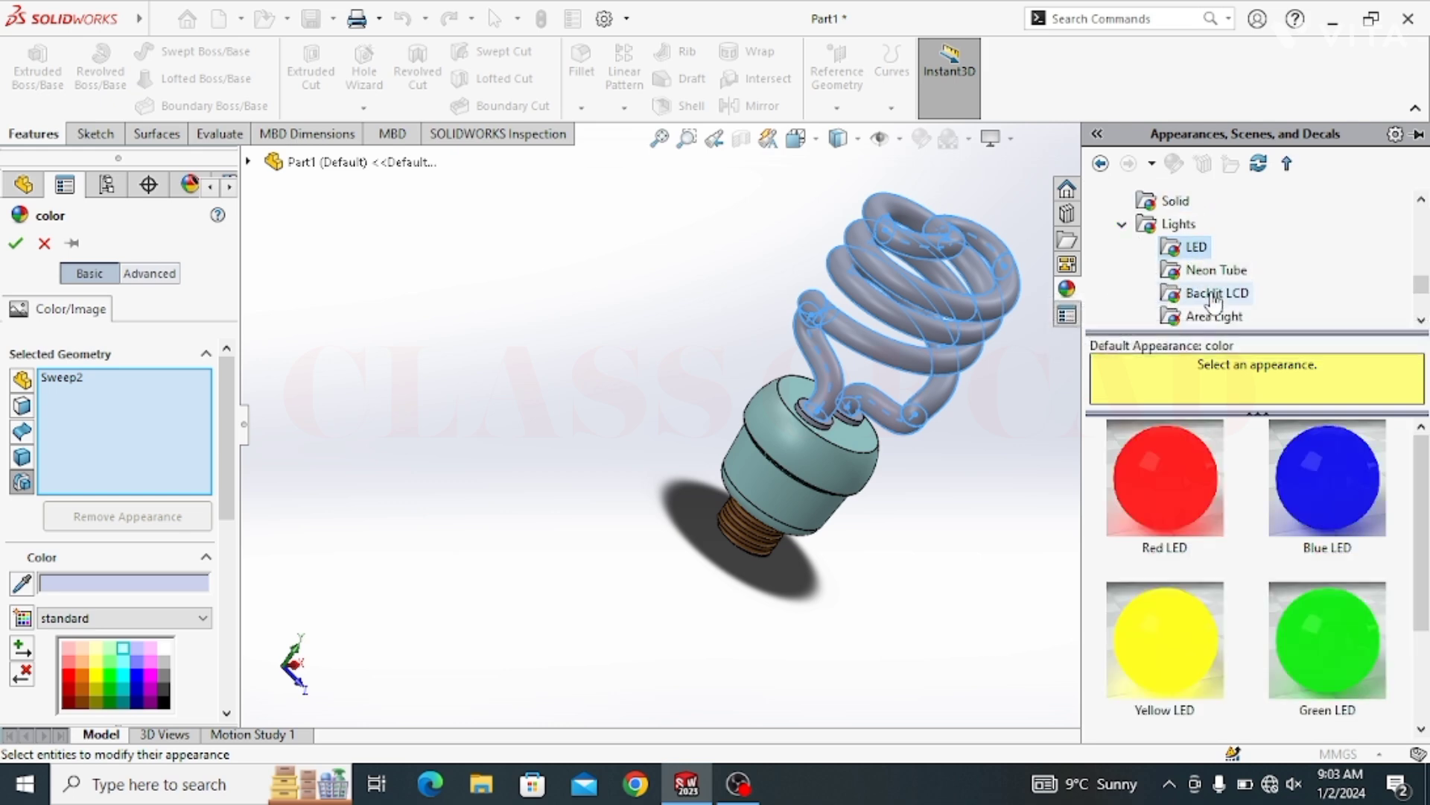
pyautogui.scroll(-2, 1258, 578)
pyautogui.click(1167, 658)
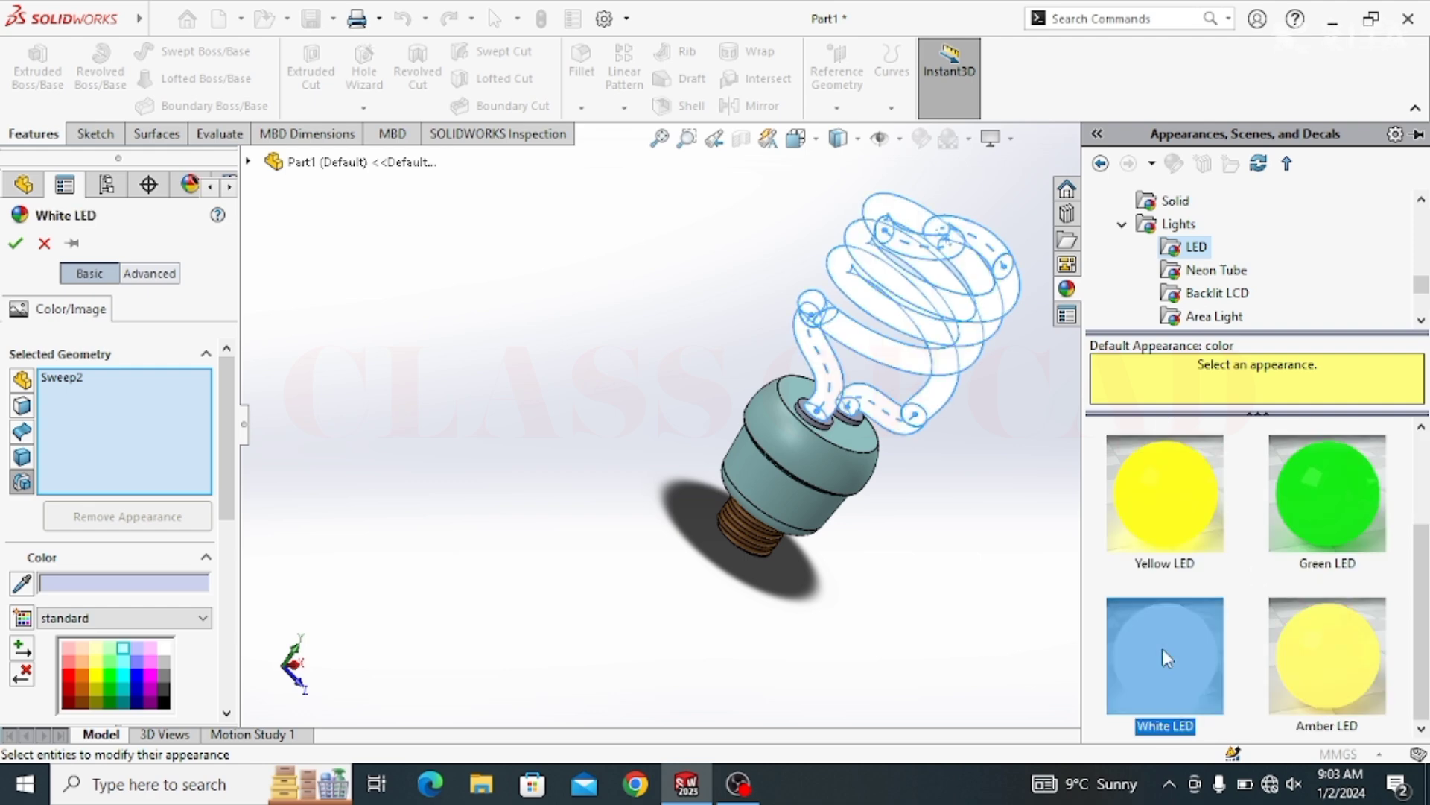
pyautogui.click(15, 246)
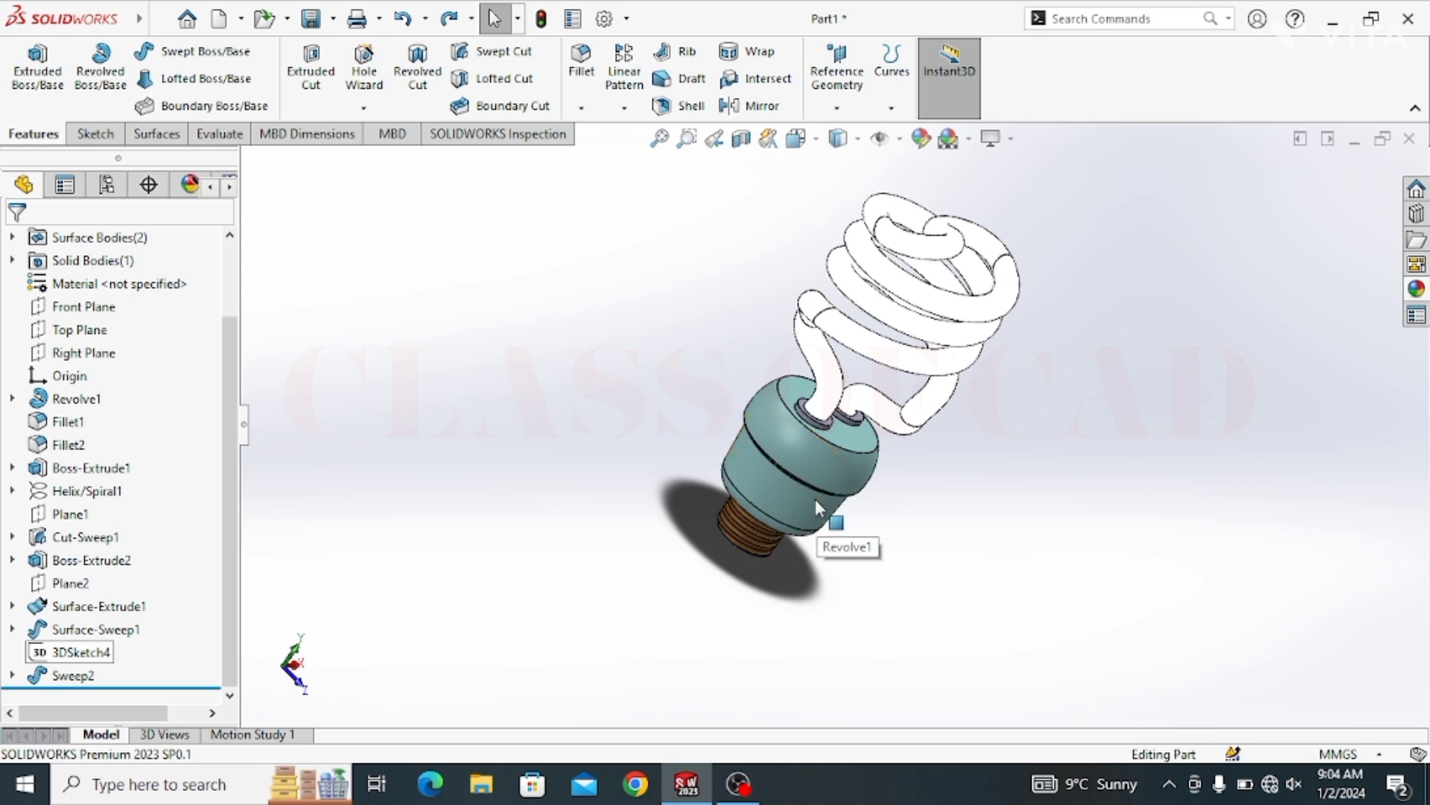
pyautogui.moveTo(818, 513)
pyautogui.mouseDown(button='middle')
pyautogui.moveTo(879, 420)
pyautogui.moveTo(948, 489)
pyautogui.moveTo(784, 492)
pyautogui.mouseUp(button='middle')
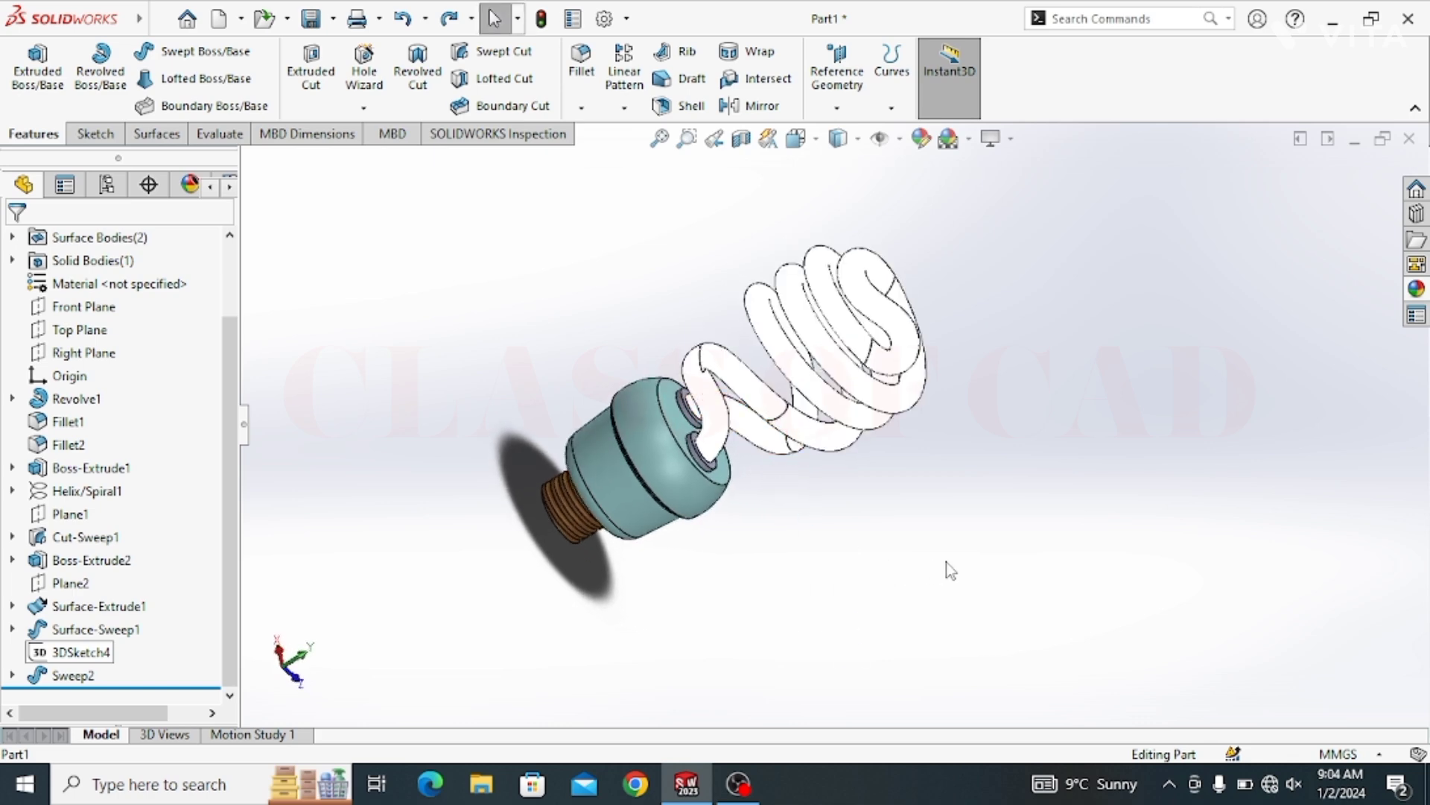
pyautogui.moveTo(884, 560)
pyautogui.mouseDown(button='middle')
pyautogui.moveTo(903, 511)
pyautogui.moveTo(843, 549)
pyautogui.mouseUp(button='middle')
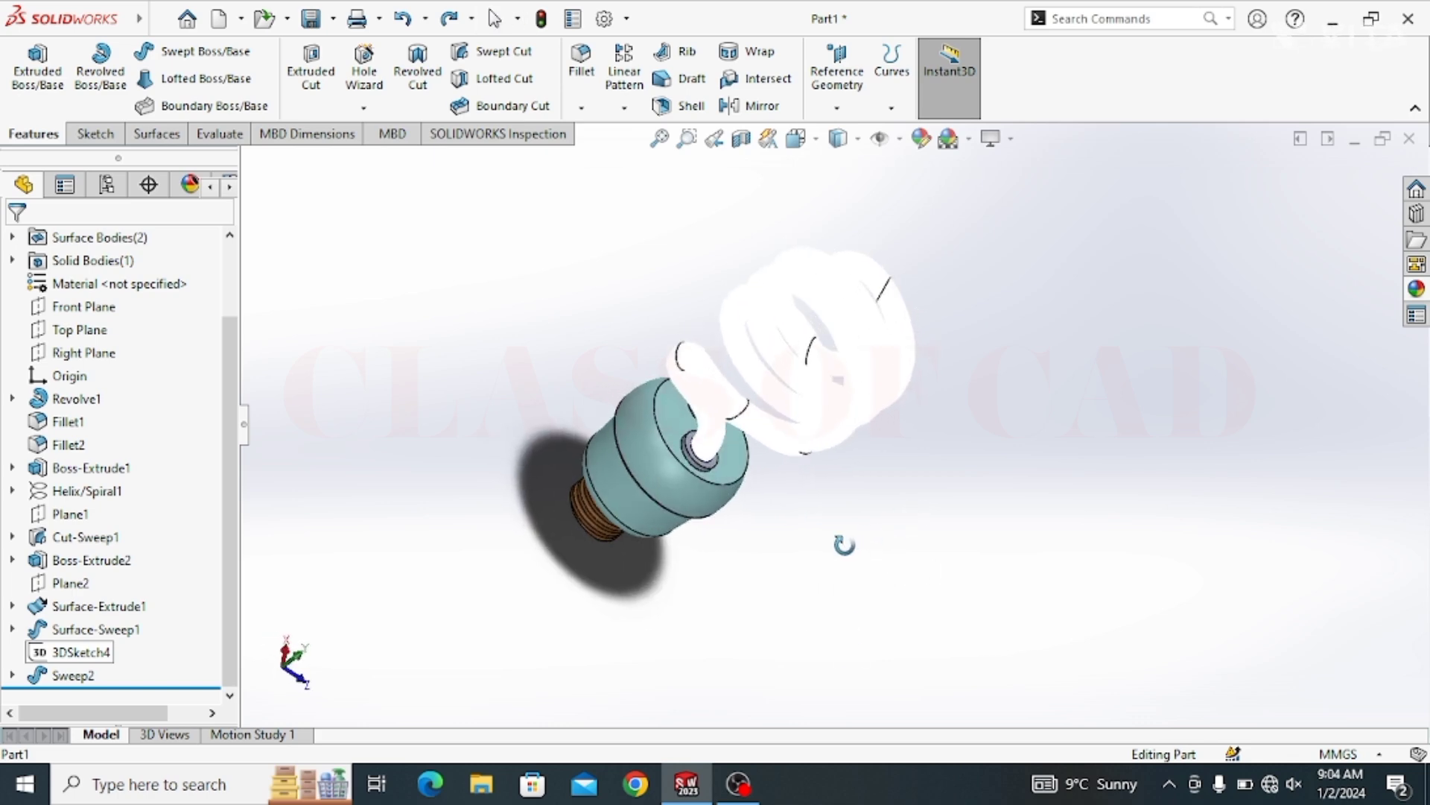